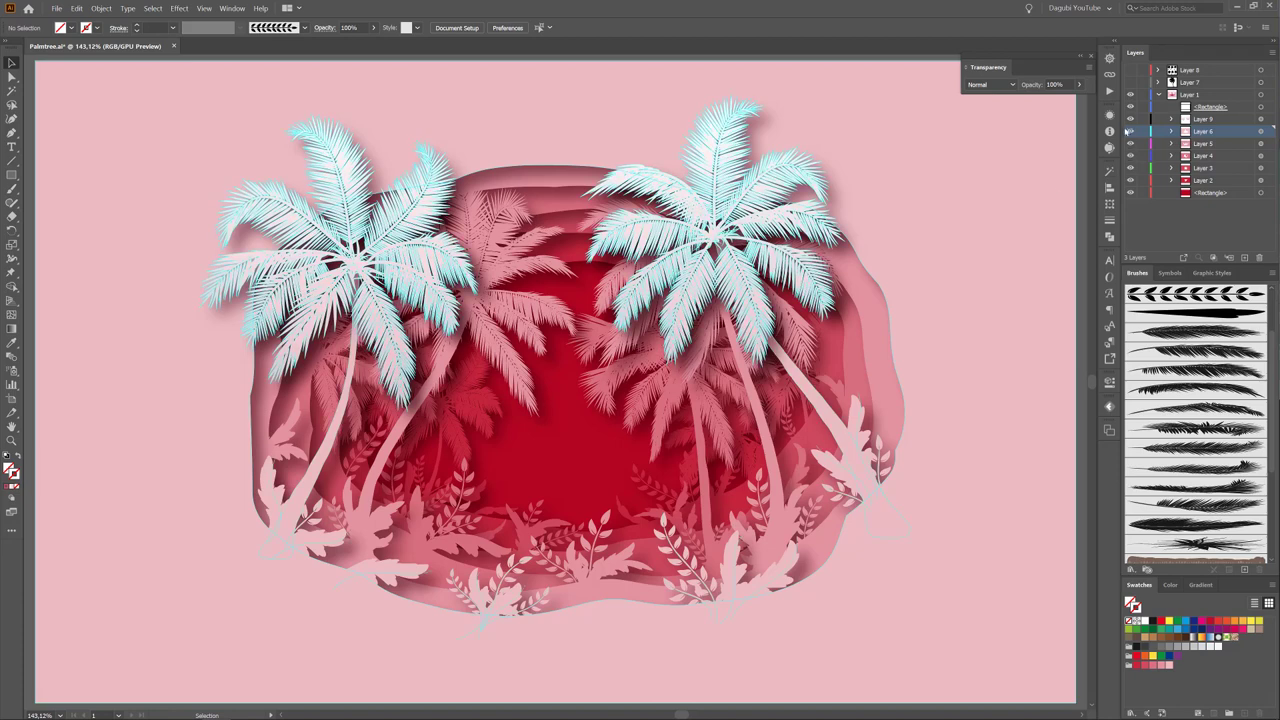
Hide and then re-show the scene's back, middle and front palm-tree layers.
{"action": "left_click_drag", "start_coordinate": [1130, 119], "coordinate": [1130, 186]}
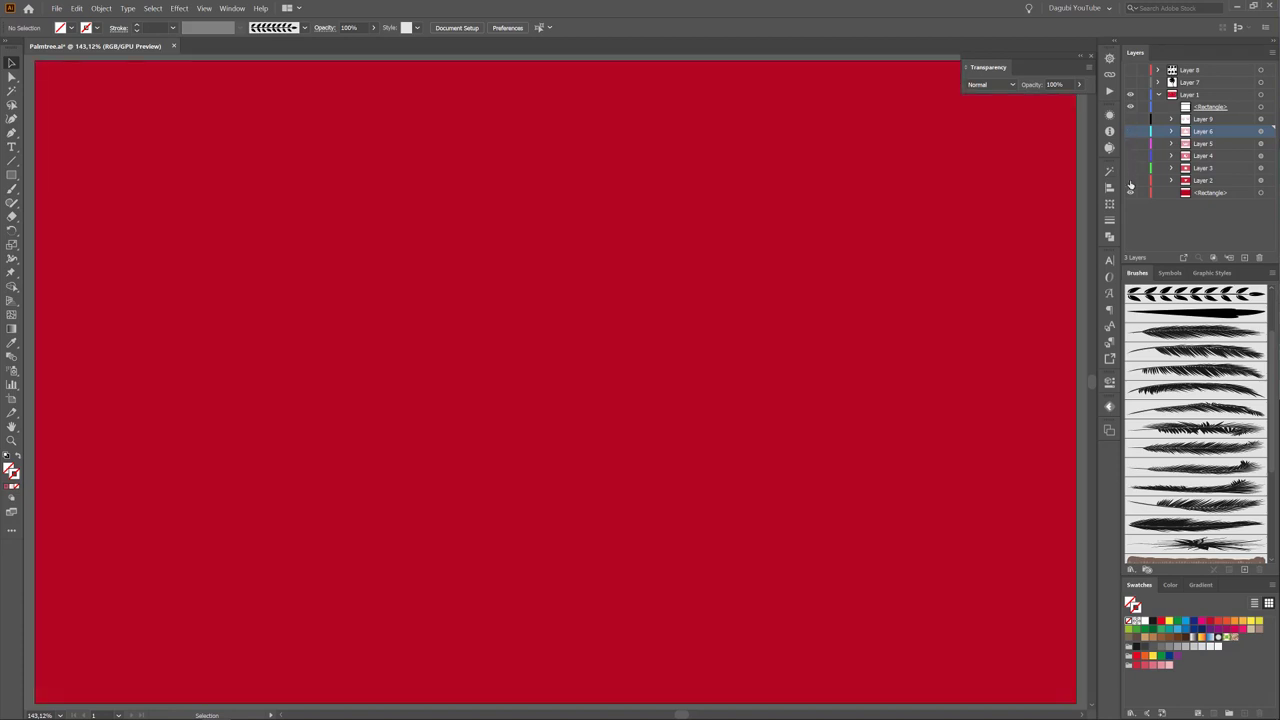
{"action": "left_click", "coordinate": [1130, 192]}
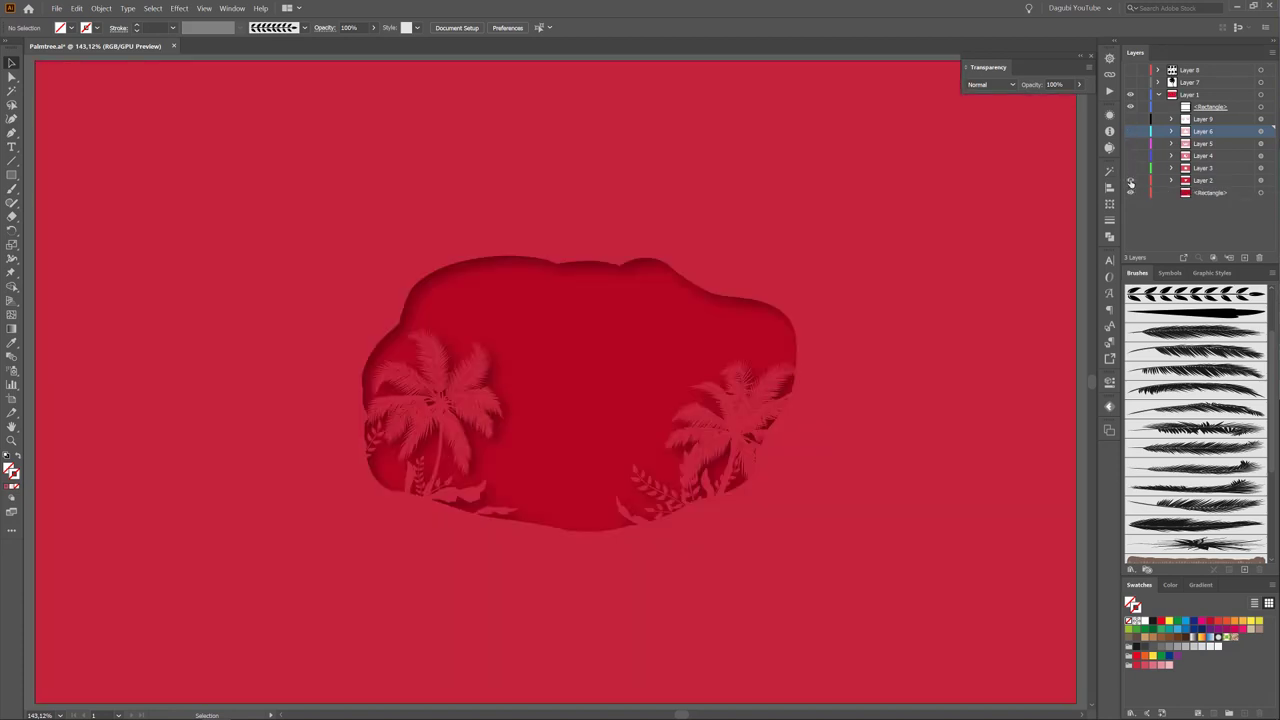
{"action": "left_click", "coordinate": [1130, 180]}
{"action": "left_click", "coordinate": [1130, 155]}
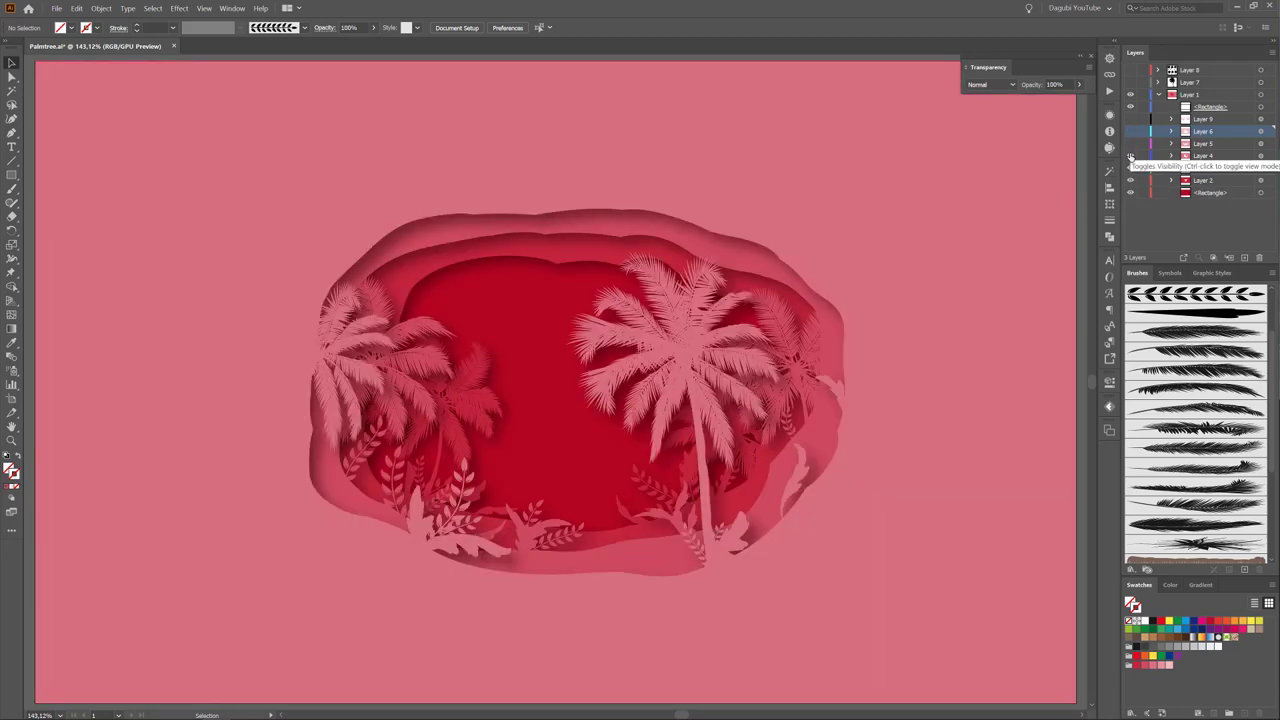
{"action": "left_click", "coordinate": [1130, 143]}
{"action": "left_click", "coordinate": [1130, 131]}
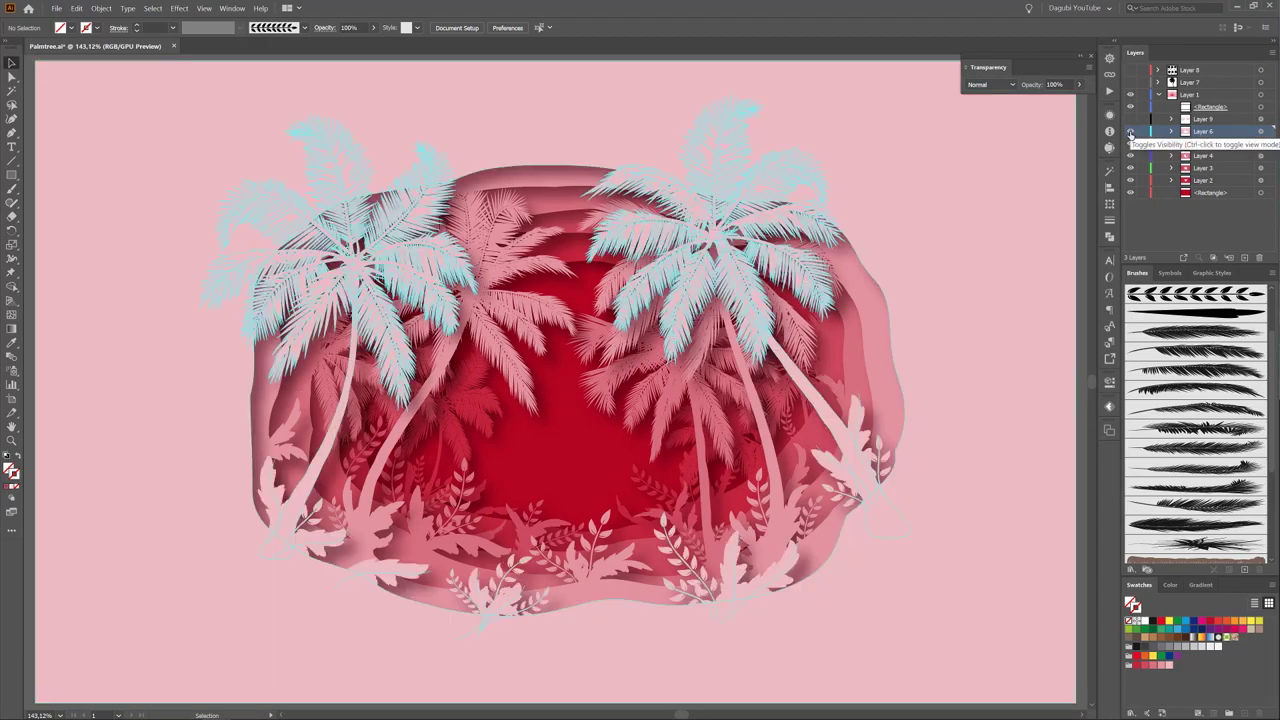
{"action": "left_click", "coordinate": [1130, 119]}
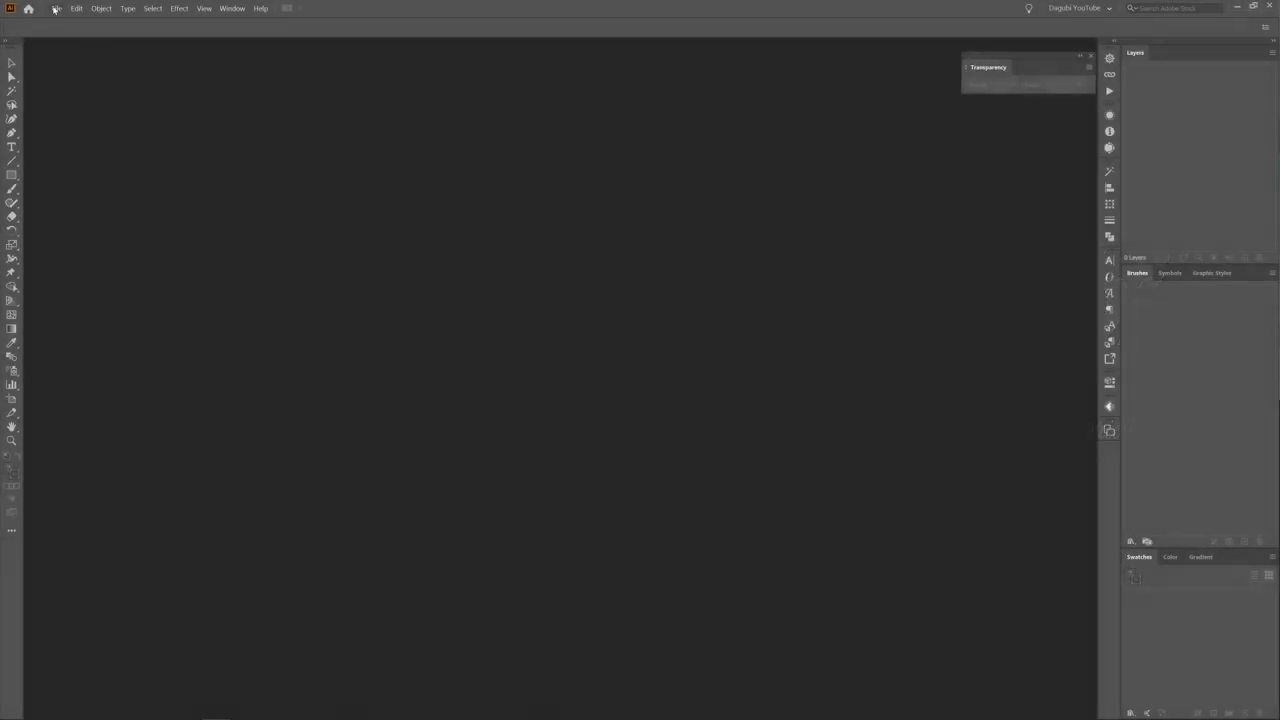
Create a new document with width 340 mm and height 210 mm.
{"action": "left_click", "coordinate": [55, 9]}
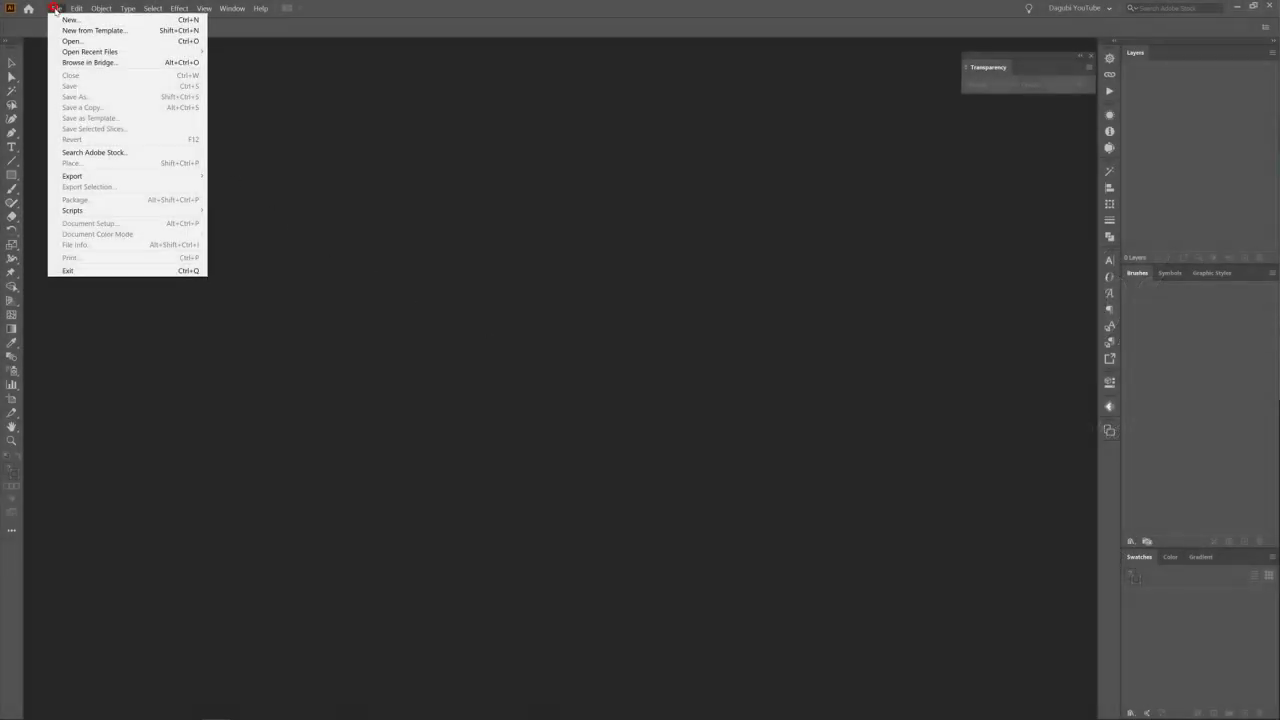
{"action": "left_click", "coordinate": [63, 24]}
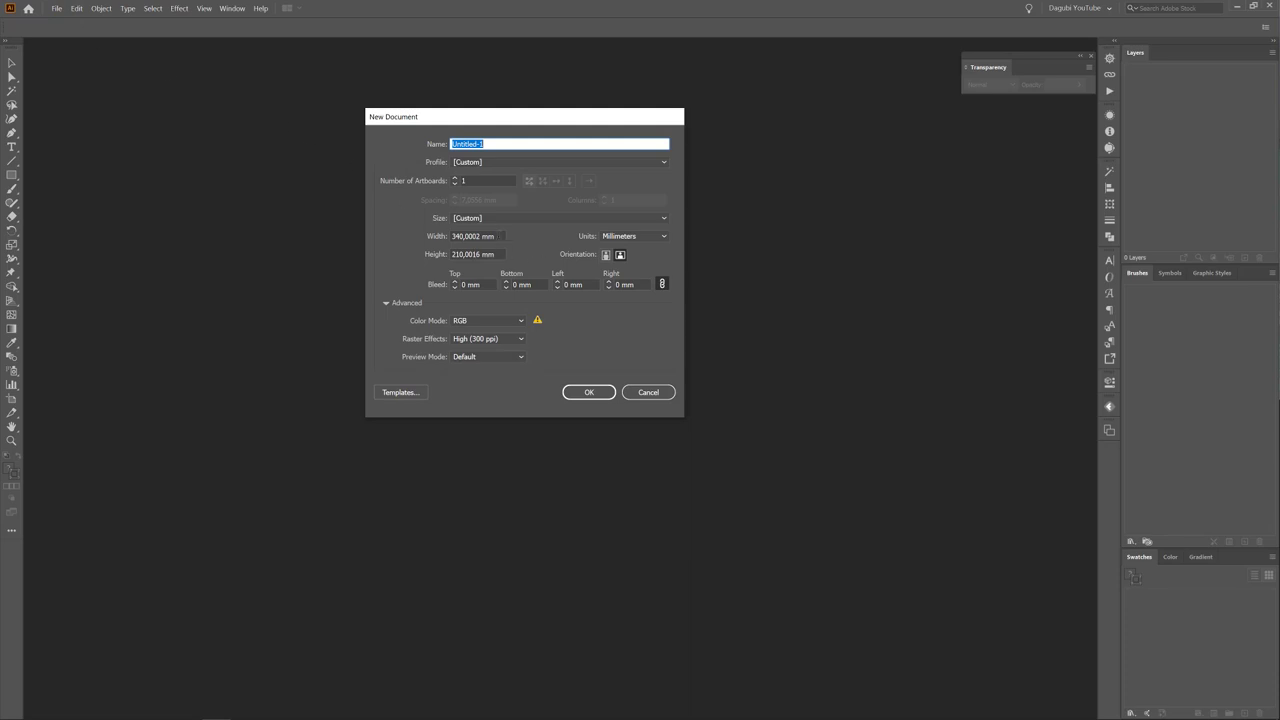
{"action": "double_click", "coordinate": [498, 236]}
{"action": "type", "text": "34"}
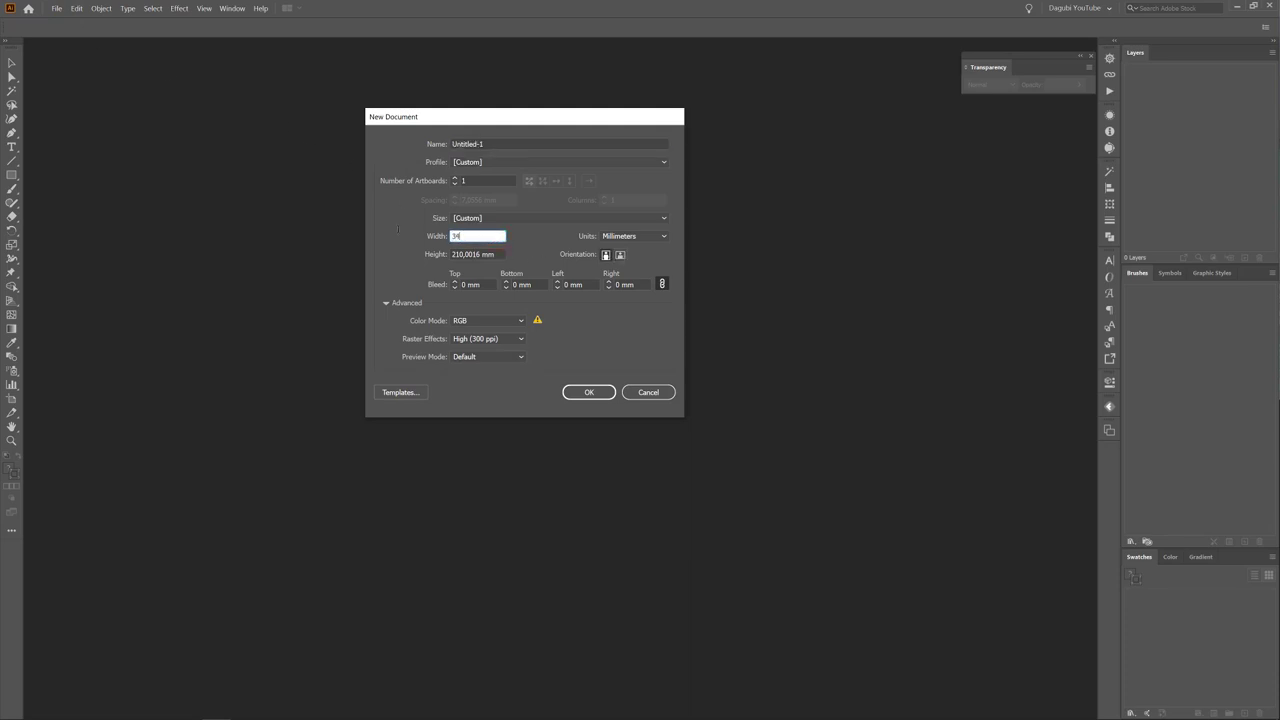
{"action": "type", "text": "0"}
{"action": "key", "text": "Tab"}
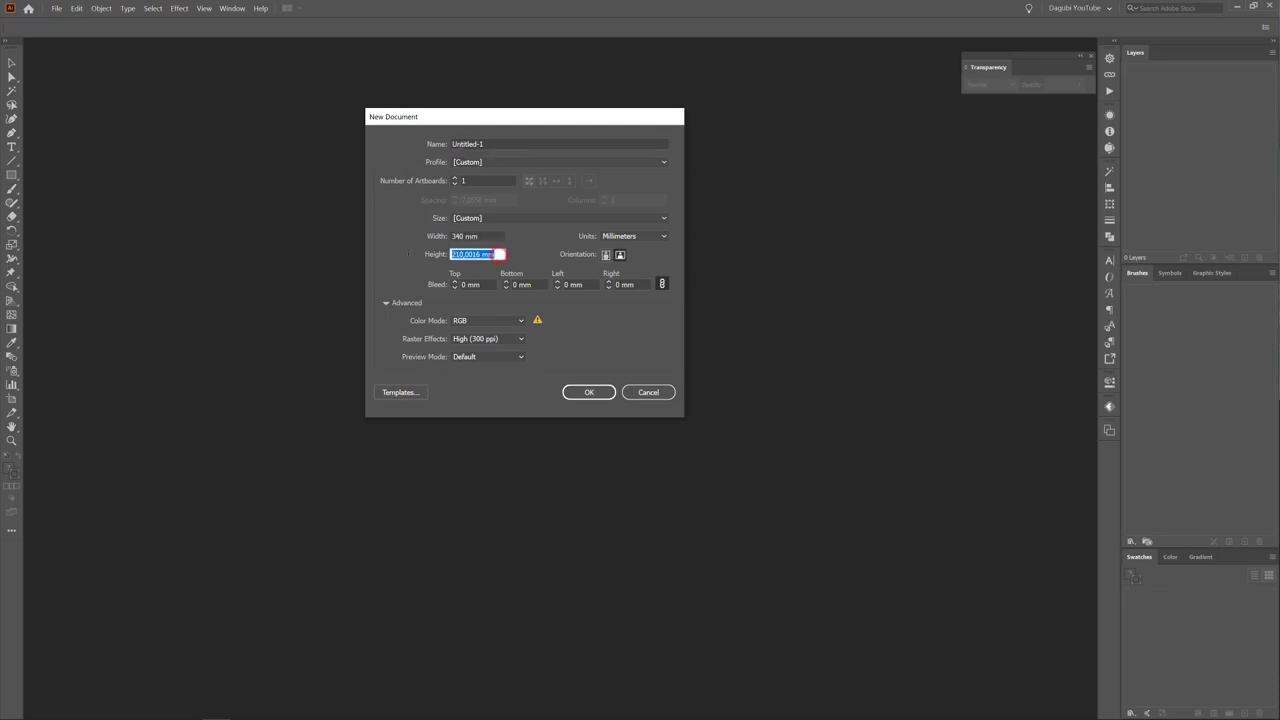
{"action": "type", "text": "210"}
{"action": "left_click", "coordinate": [590, 393]}
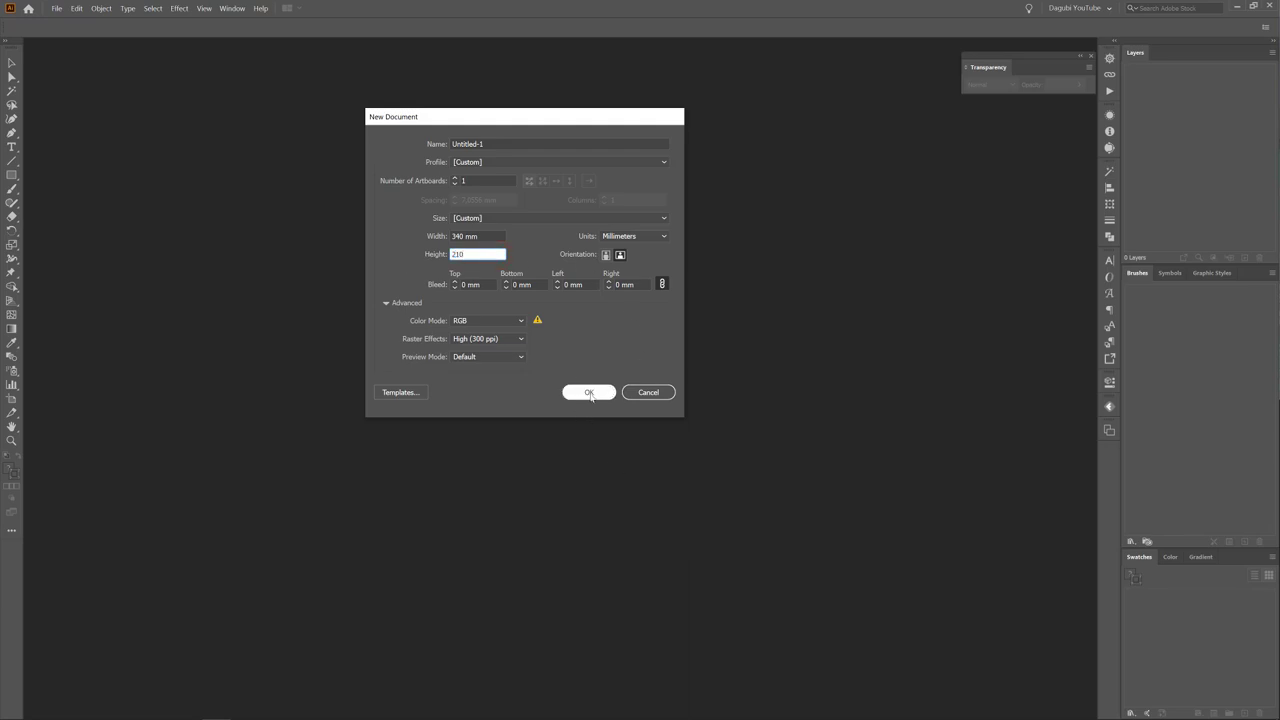
{"action": "left_click", "coordinate": [590, 393]}
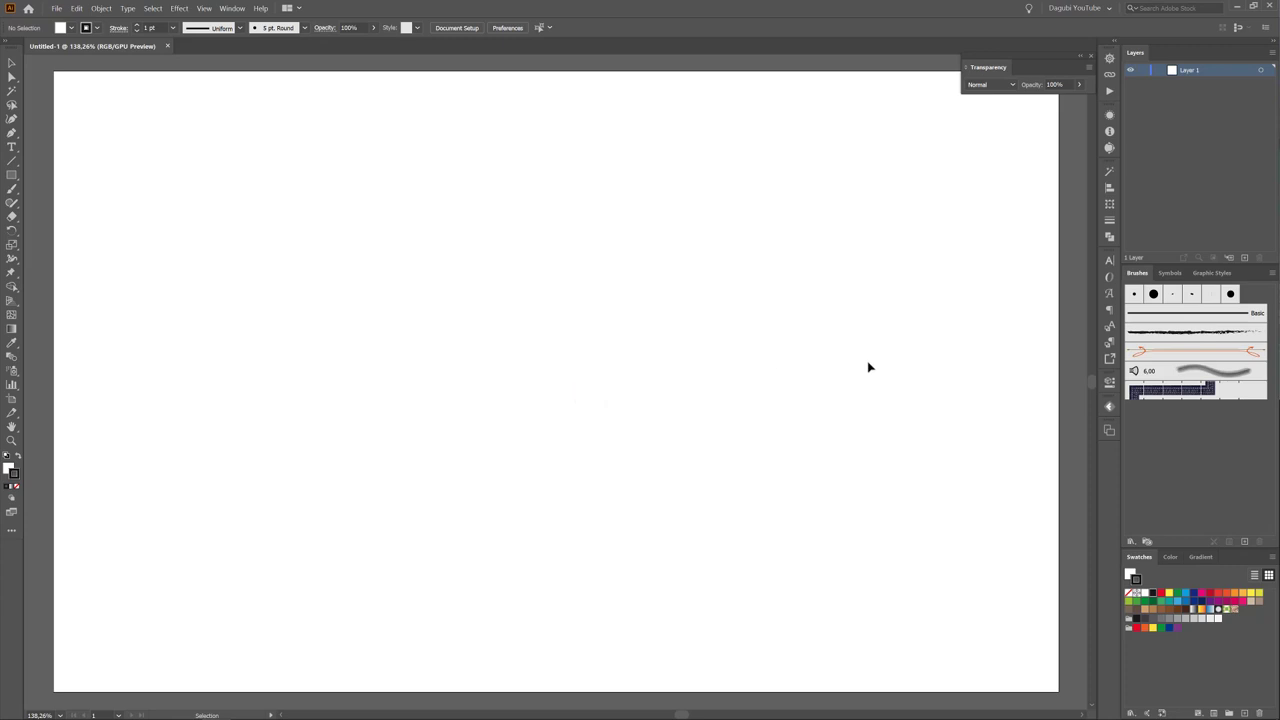
Draw a 340 × 210 mm full-artboard rectangle with no stroke and a deep red fill.
{"action": "left_click", "coordinate": [12, 176]}
{"action": "left_click_drag", "start_coordinate": [55, 70], "coordinate": [1057, 690]}
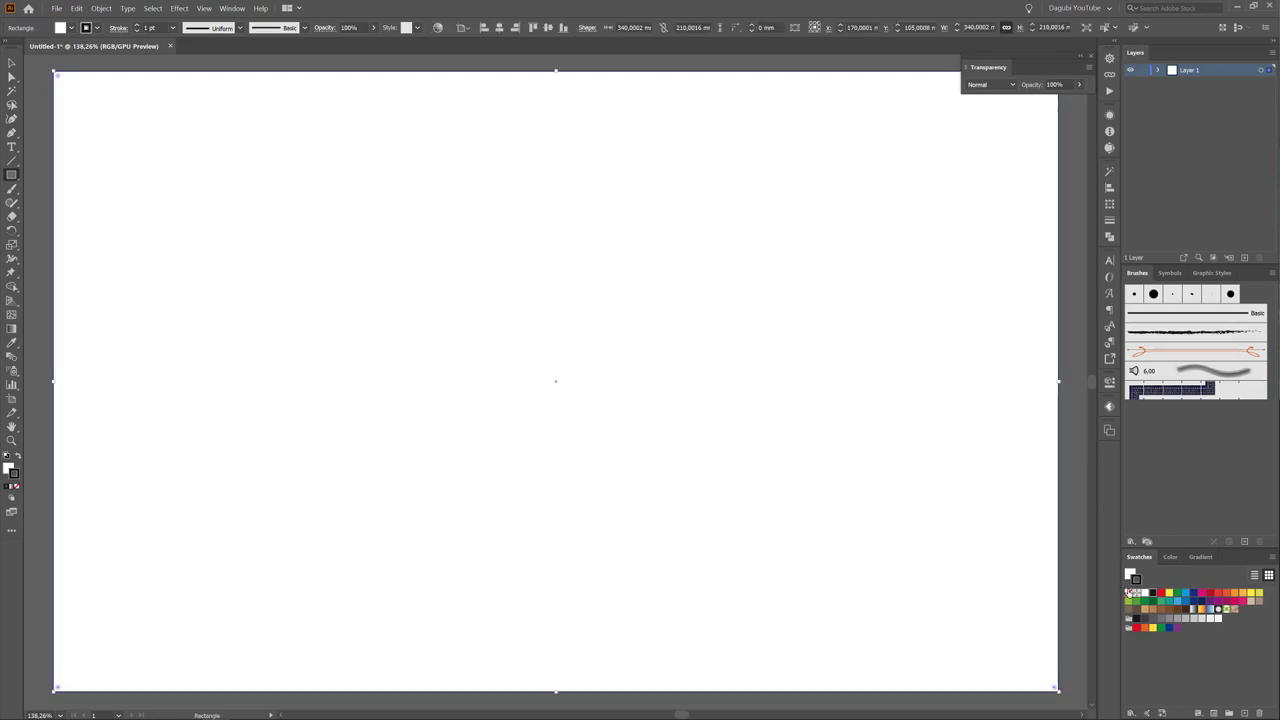
{"action": "left_click", "coordinate": [1128, 593]}
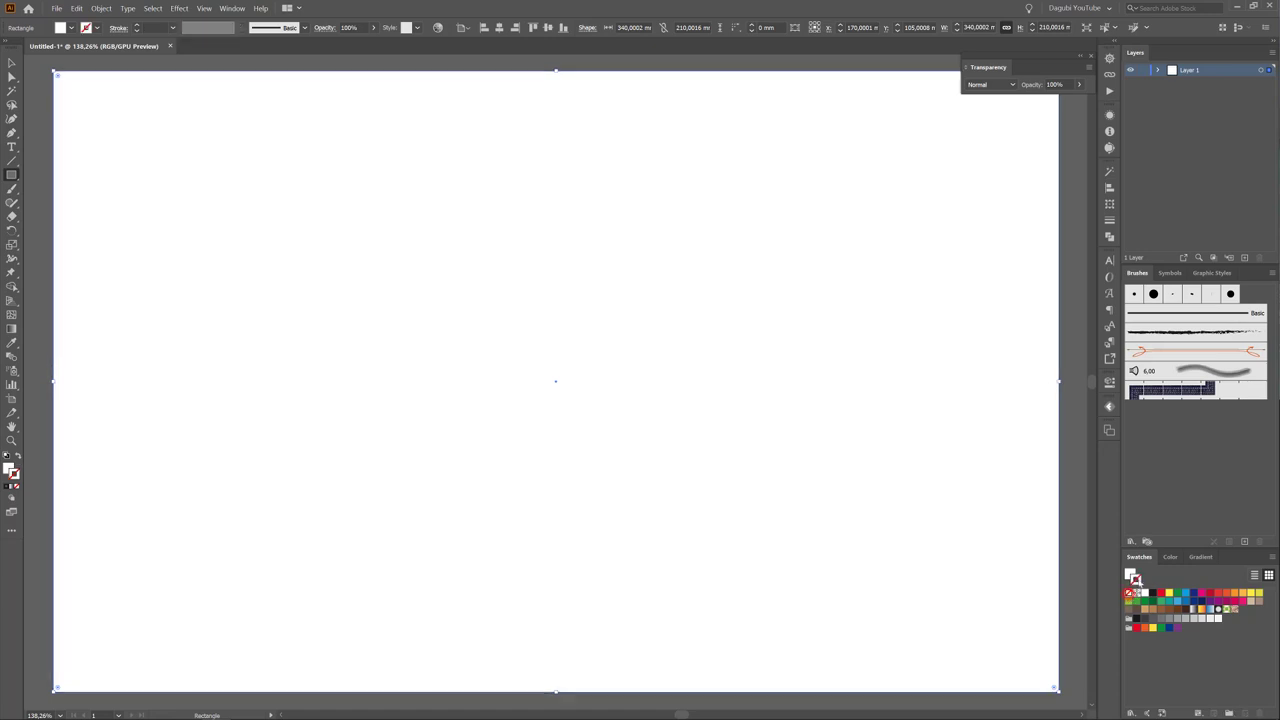
{"action": "left_click", "coordinate": [1210, 593]}
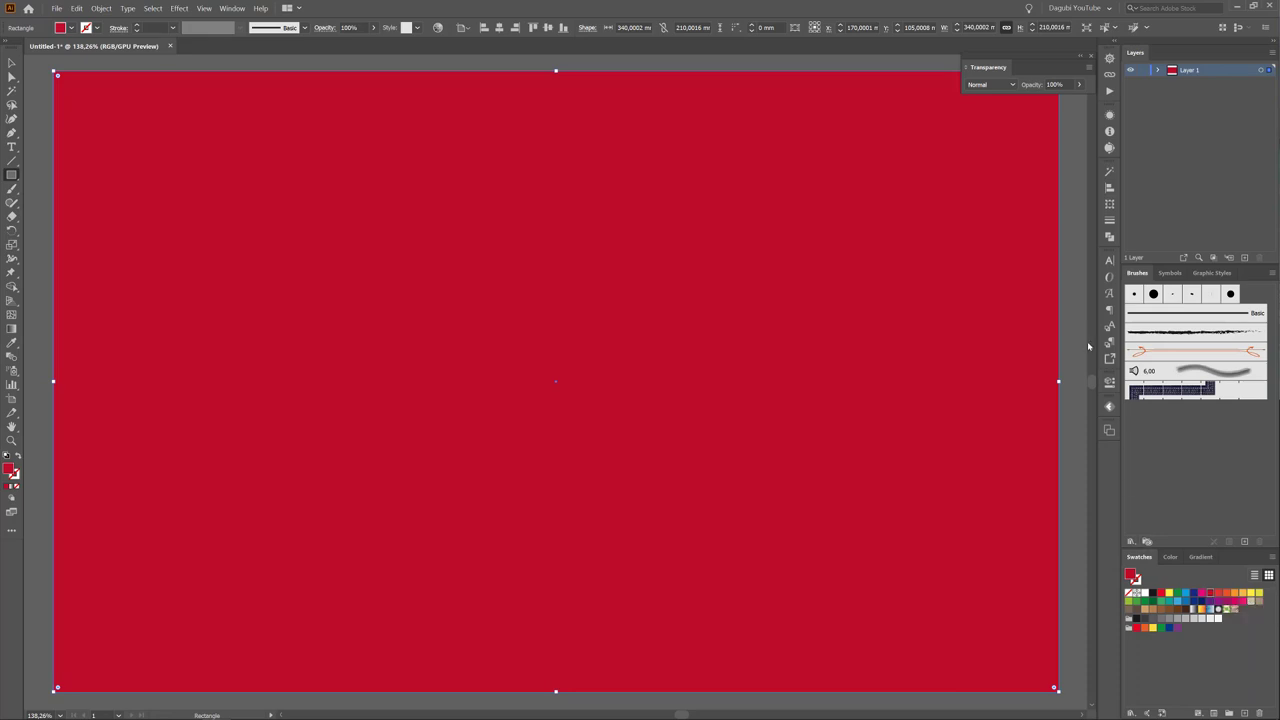
Duplicate the background rectangle in Layers and recolour the top copy to RGB #c4213a.
{"action": "left_click", "coordinate": [1158, 71]}
{"action": "left_click", "coordinate": [1219, 83]}
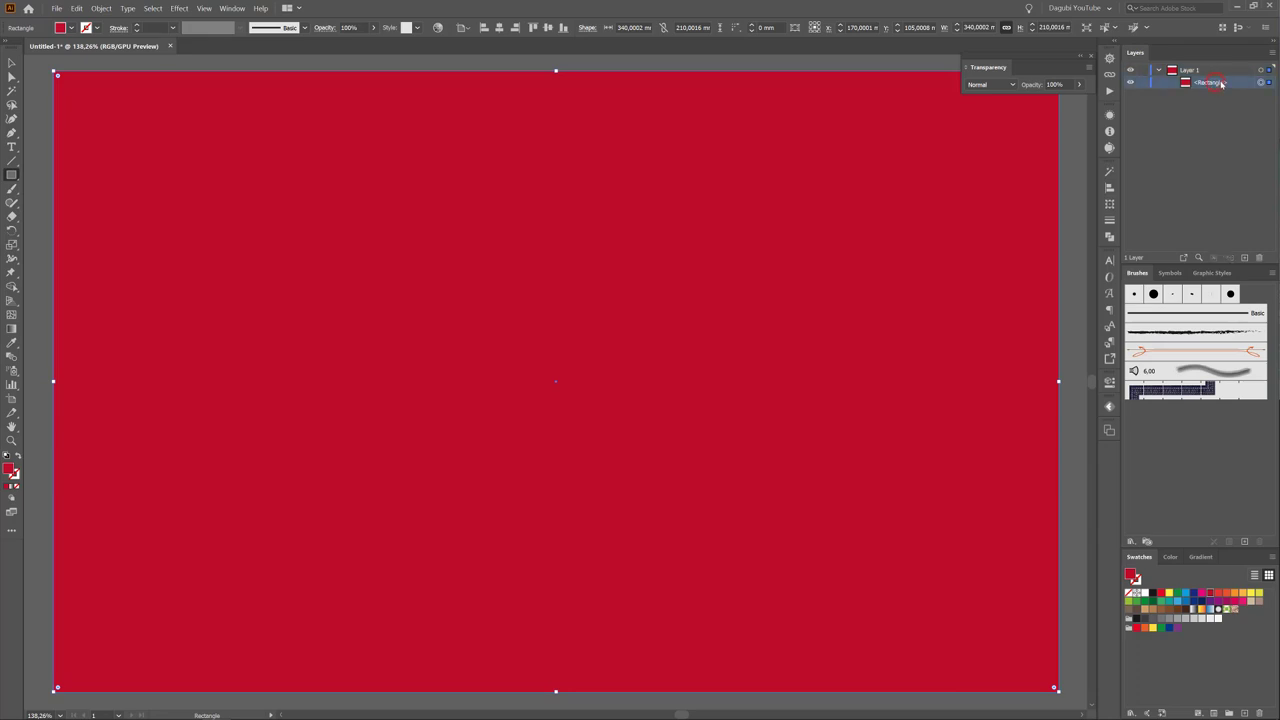
{"action": "mouse_move", "coordinate": [1220, 83]}
{"action": "left_mouse_down"}
{"action": "mouse_move", "coordinate": [1252, 227]}
{"action": "mouse_move", "coordinate": [1246, 257]}
{"action": "left_mouse_up"}
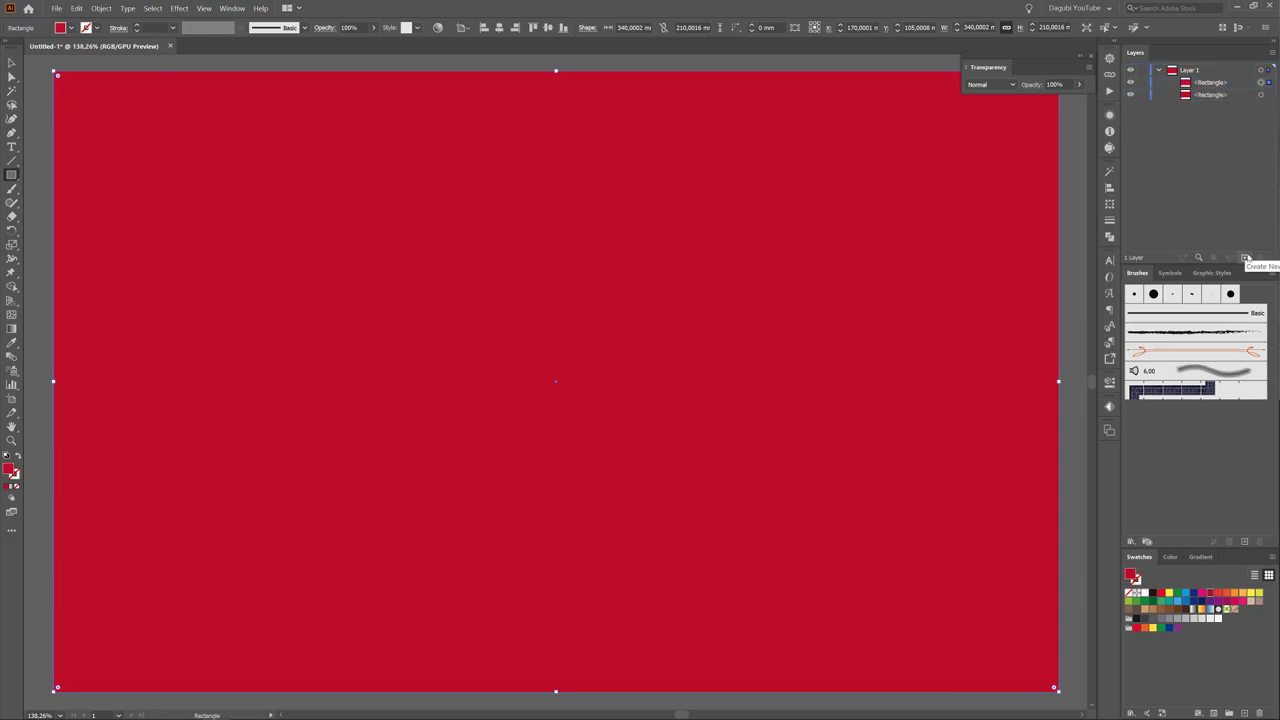
{"action": "left_click", "coordinate": [1260, 83]}
{"action": "left_click", "coordinate": [1171, 557]}
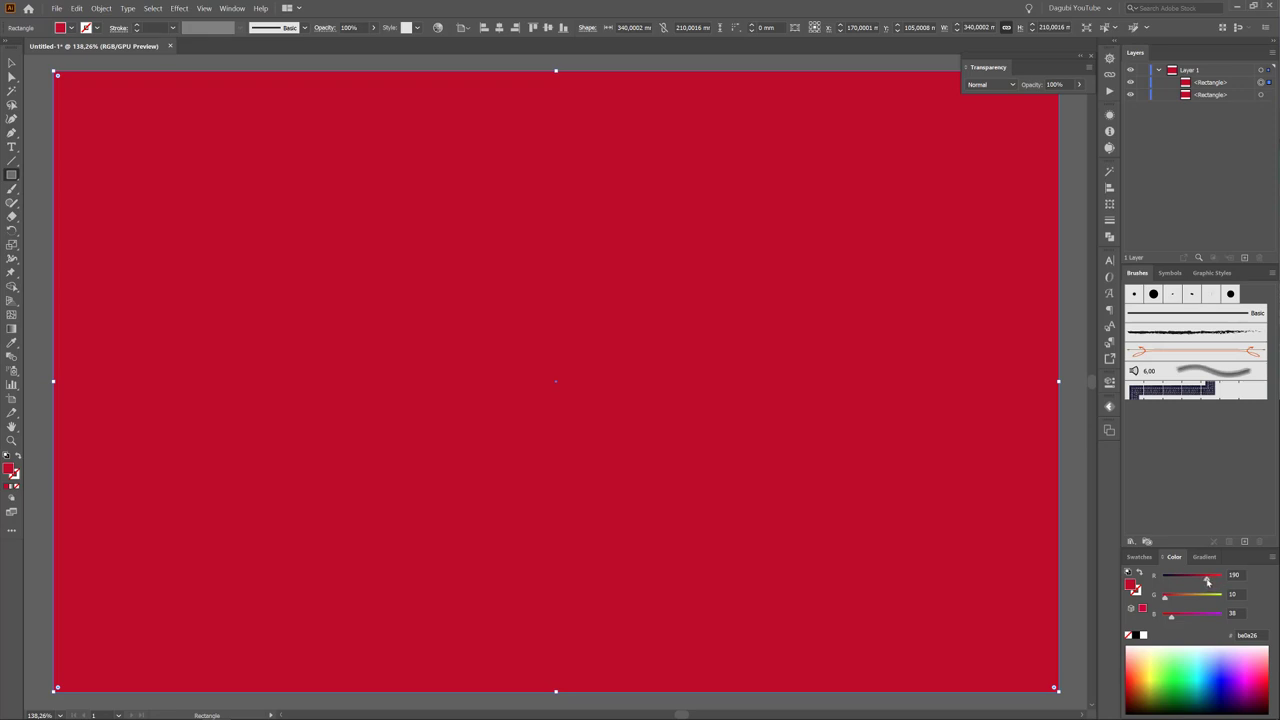
{"action": "left_click_drag", "start_coordinate": [1207, 581], "coordinate": [1209, 583]}
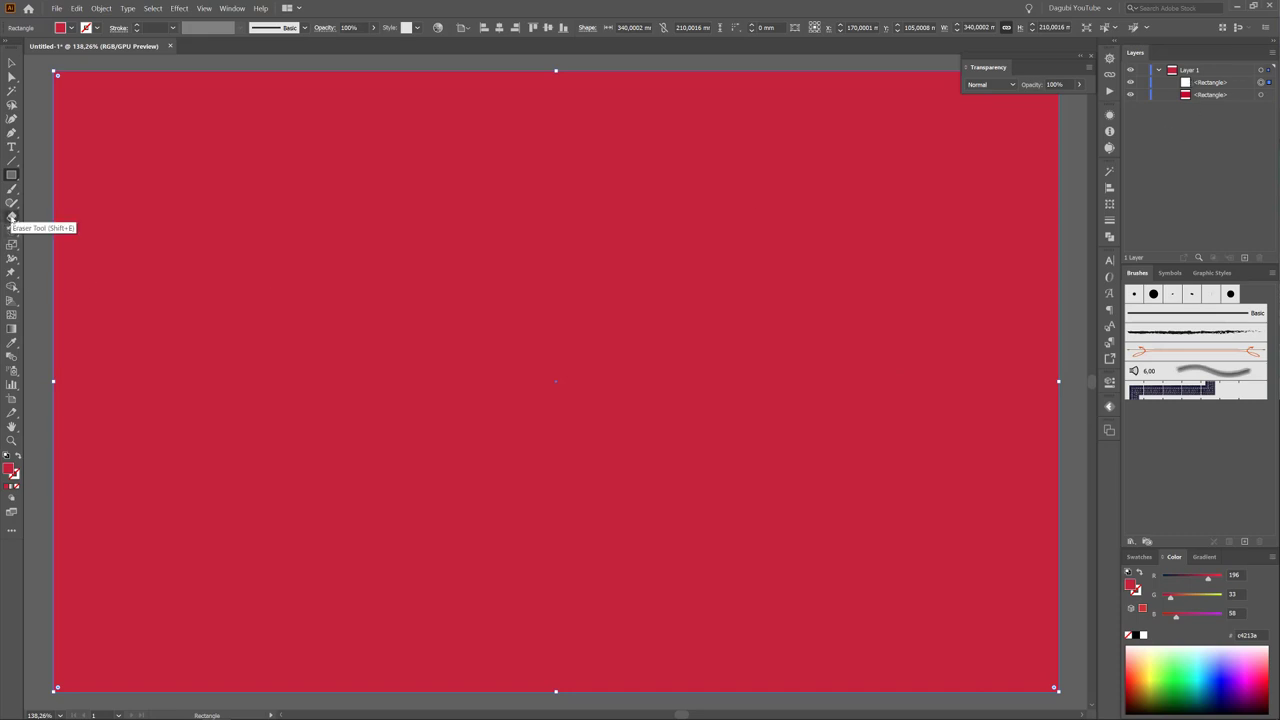
Give the Eraser tool an 80 pt size and clear the selection.
{"action": "left_click", "coordinate": [12, 217]}
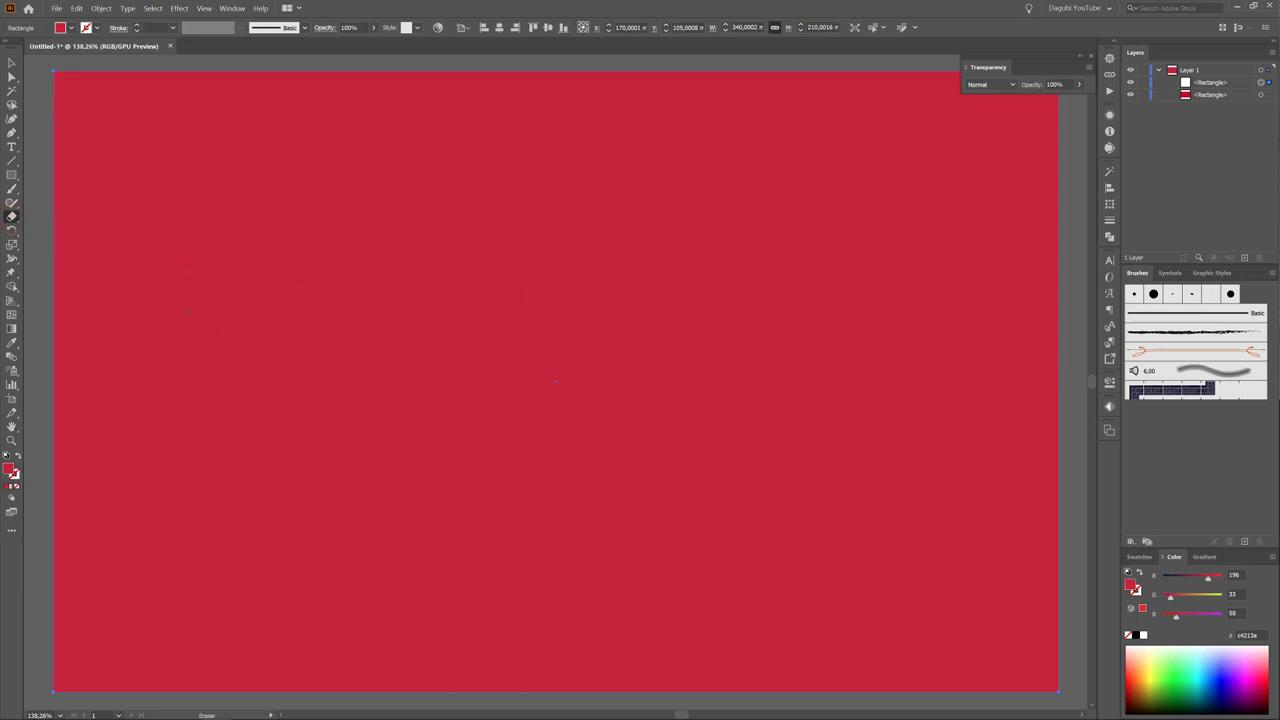
{"action": "double_click", "coordinate": [12, 217]}
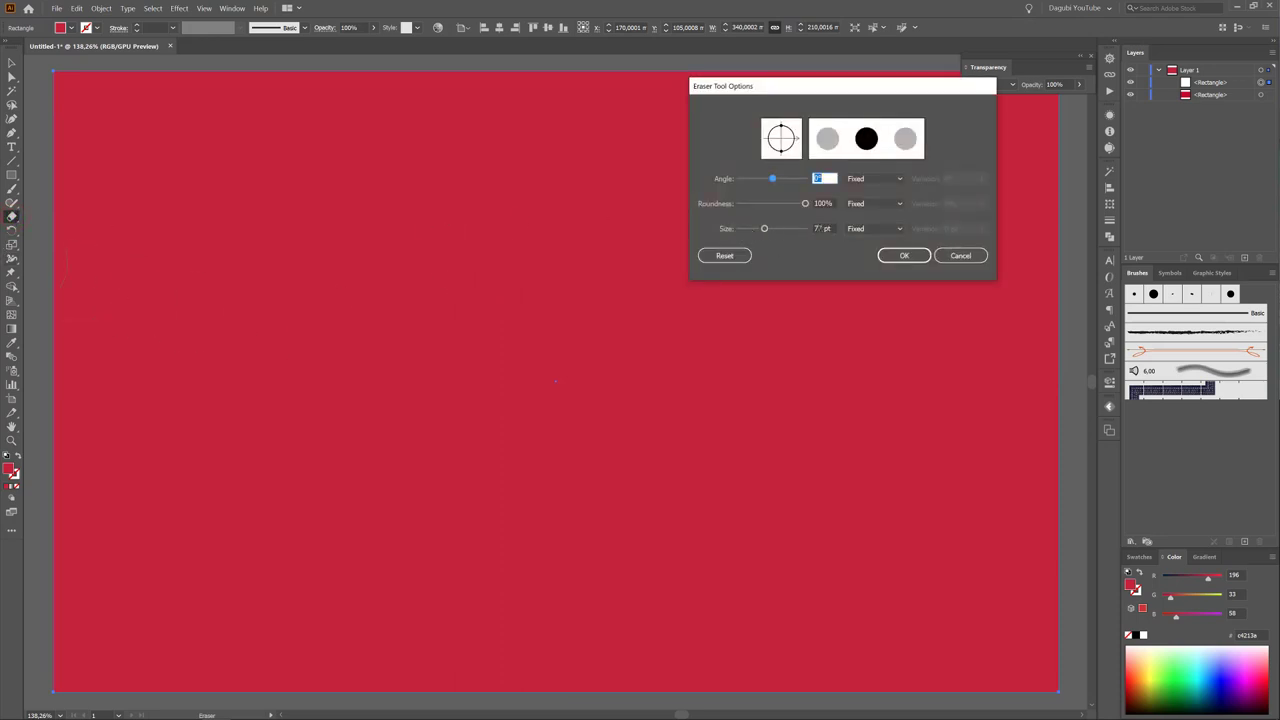
{"action": "key", "text": "Tab"}
{"action": "key", "text": "Tab"}
{"action": "type", "text": "80"}
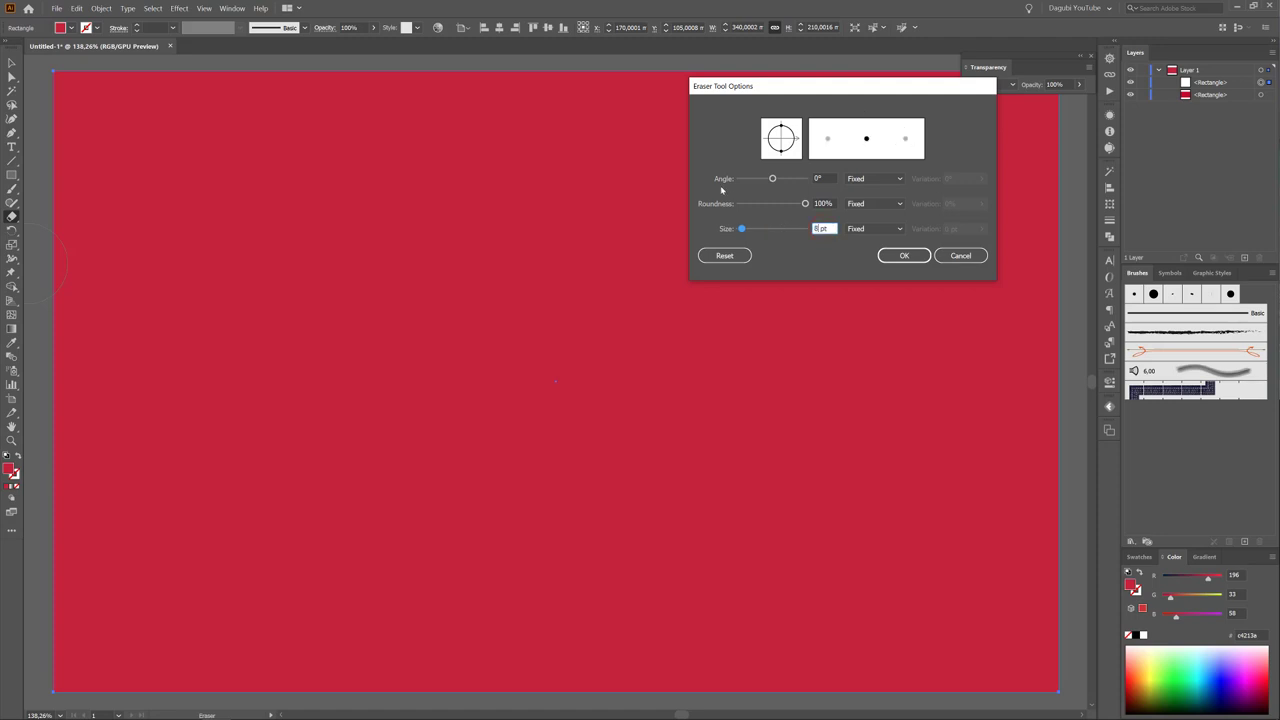
{"action": "left_click", "coordinate": [916, 256]}
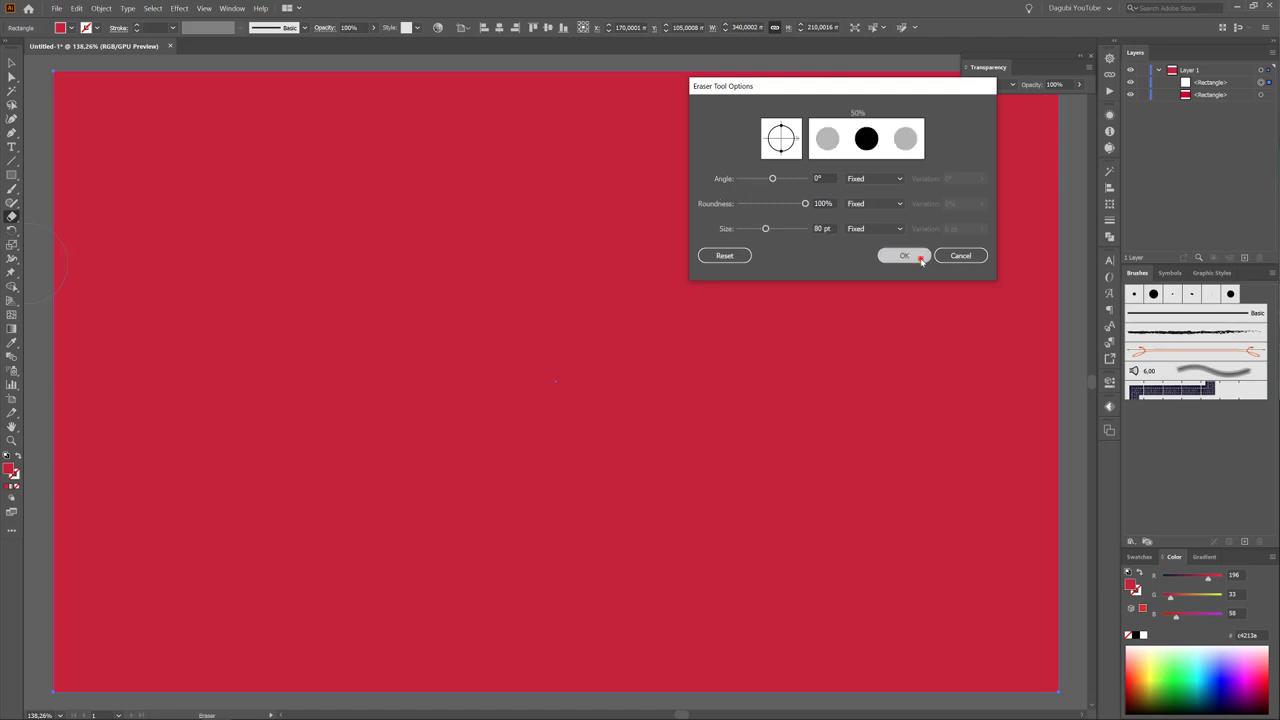
{"action": "left_click", "coordinate": [1131, 83]}
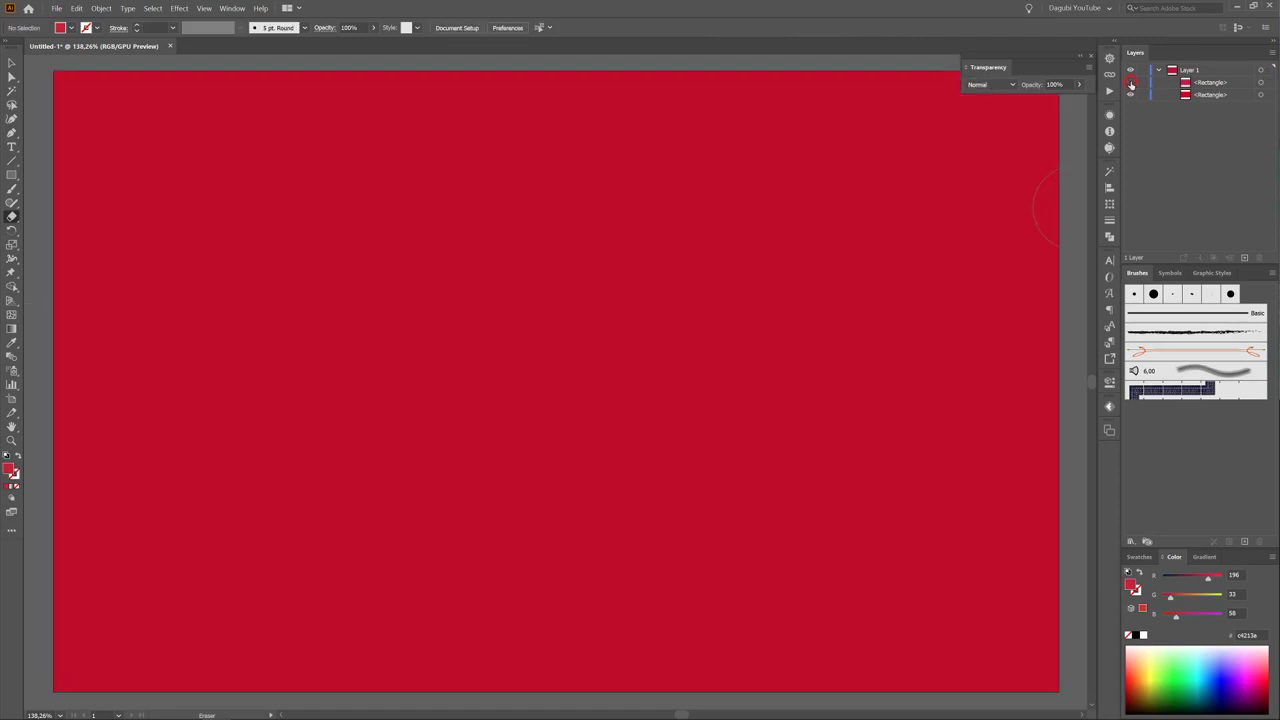
Erase a rounded blob-shaped hole in the top rectangle, then duplicate the resulting compound path.
{"action": "left_click", "coordinate": [1261, 84]}
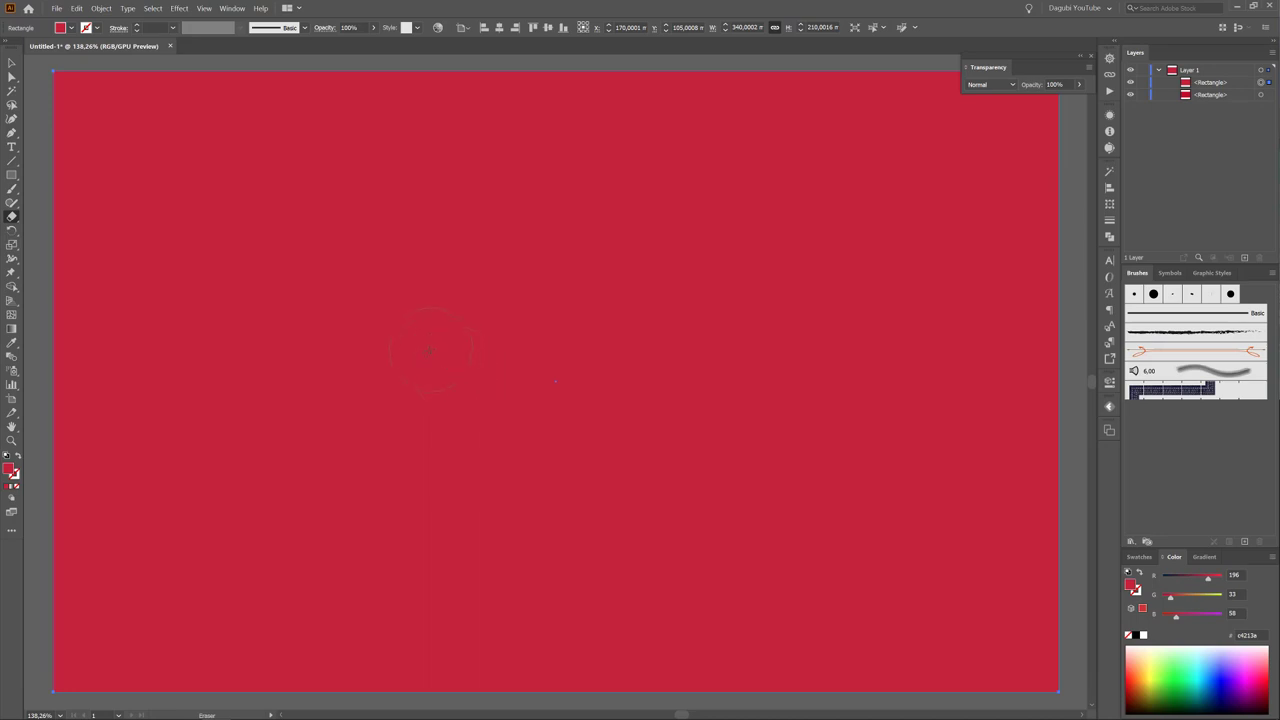
{"action": "mouse_move", "coordinate": [440, 367]}
{"action": "left_mouse_down"}
{"action": "mouse_move", "coordinate": [728, 354]}
{"action": "mouse_move", "coordinate": [486, 387]}
{"action": "mouse_move", "coordinate": [517, 400]}
{"action": "left_mouse_up"}
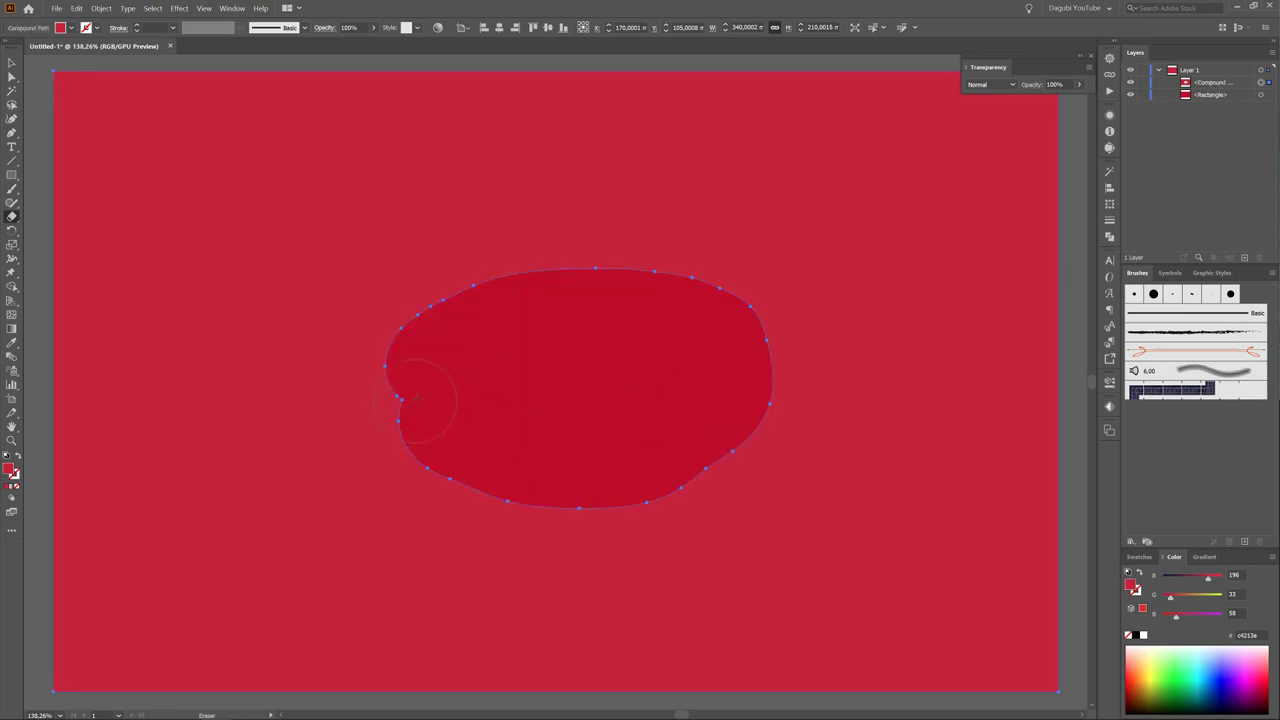
{"action": "left_click_drag", "start_coordinate": [416, 400], "coordinate": [429, 384]}
{"action": "left_click_drag", "start_coordinate": [462, 324], "coordinate": [510, 300]}
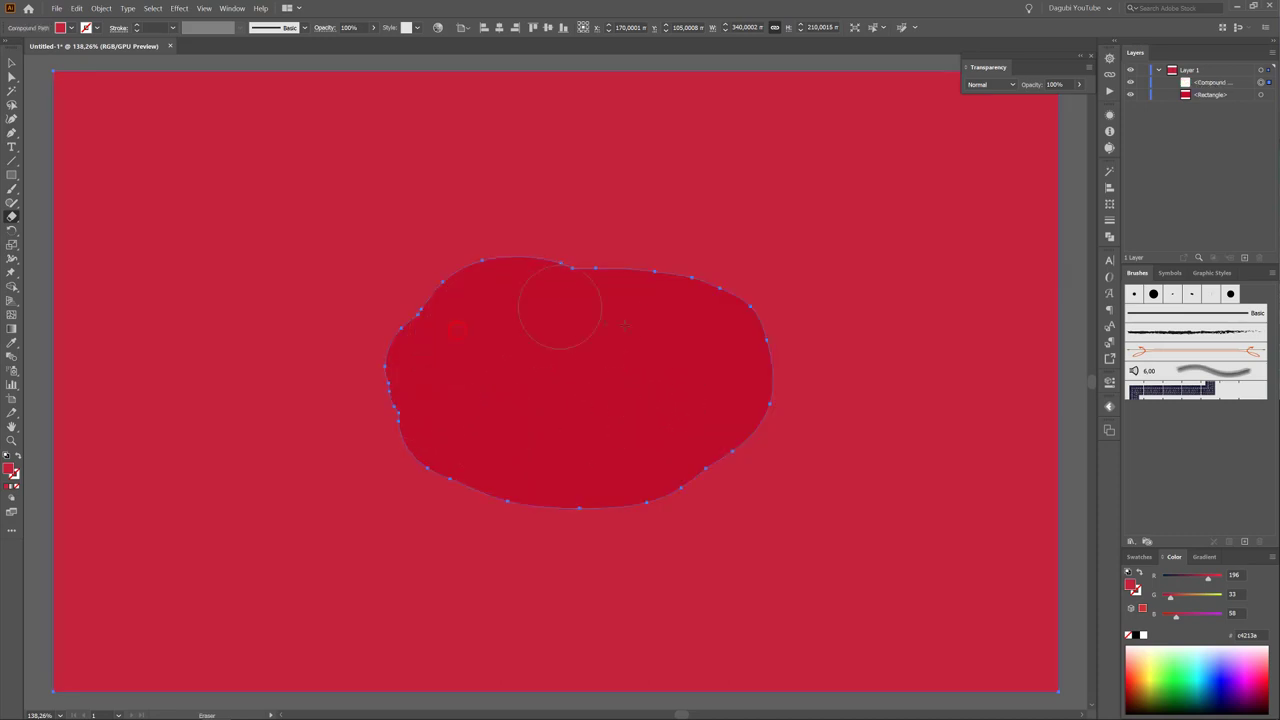
{"action": "mouse_move", "coordinate": [668, 296]}
{"action": "left_mouse_down"}
{"action": "mouse_move", "coordinate": [712, 422]}
{"action": "mouse_move", "coordinate": [664, 462]}
{"action": "left_mouse_up"}
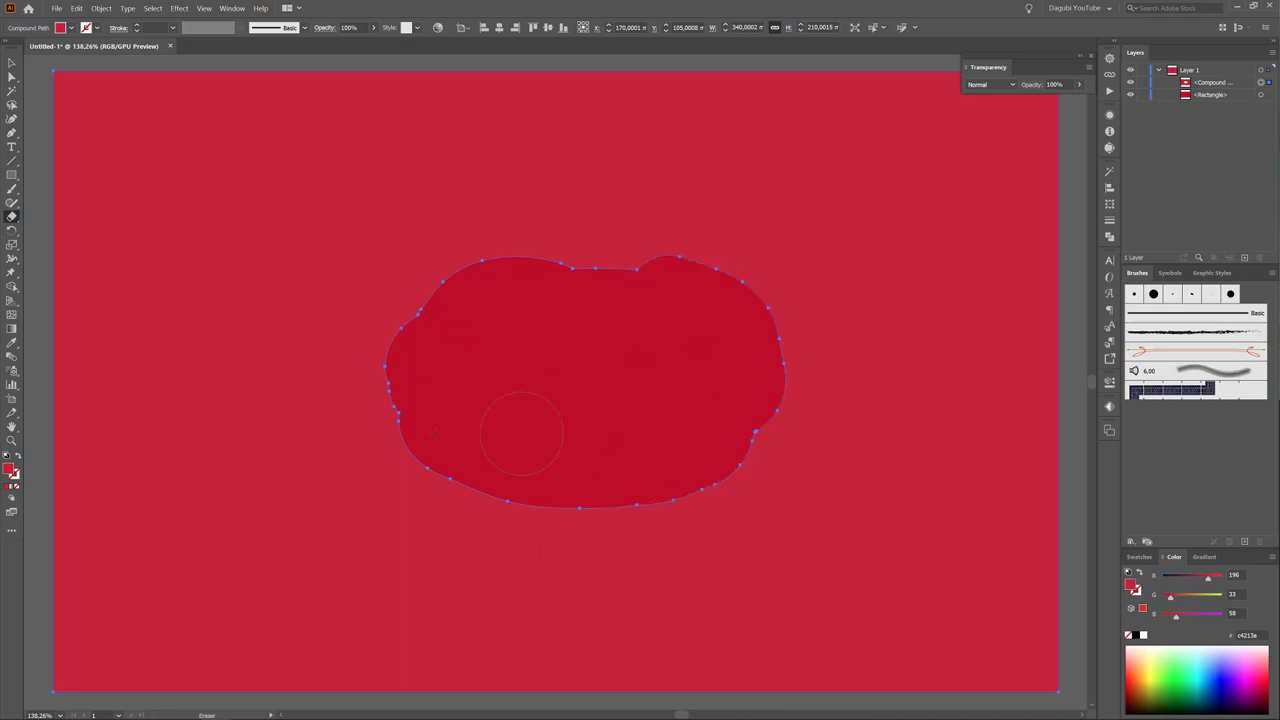
{"action": "left_click", "coordinate": [433, 429]}
{"action": "left_click", "coordinate": [1213, 84]}
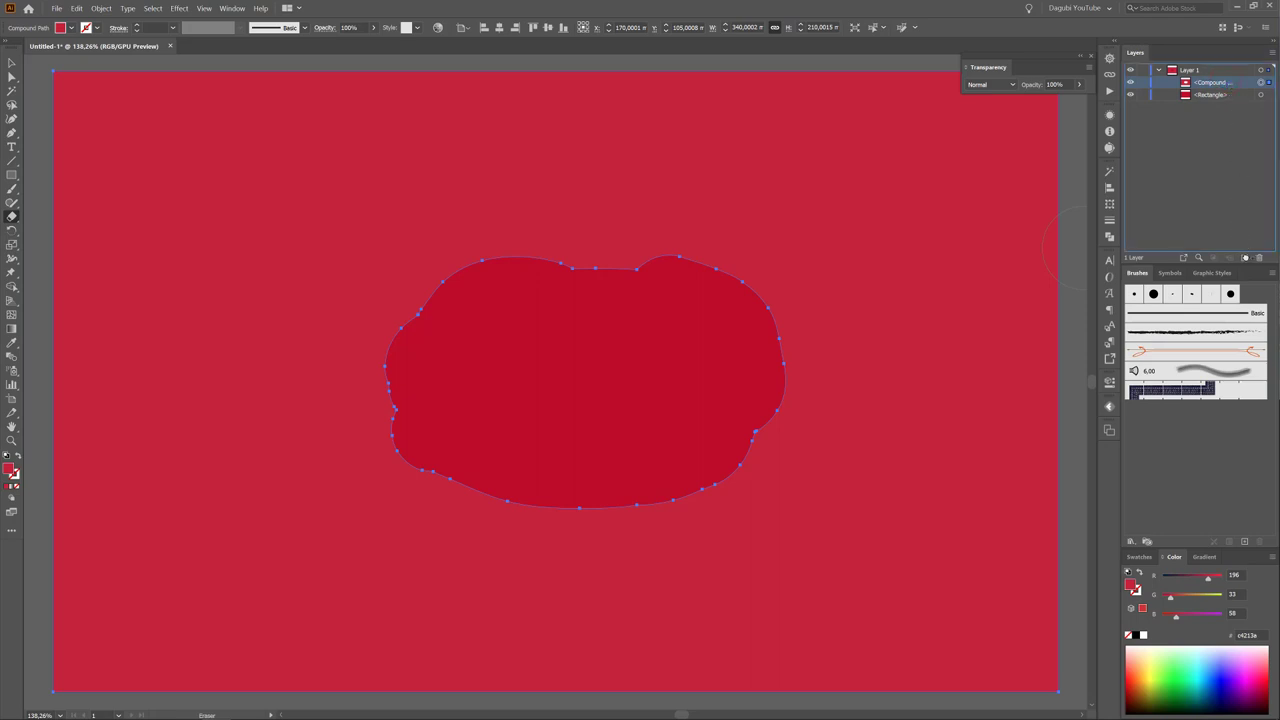
{"action": "left_click", "coordinate": [1245, 257]}
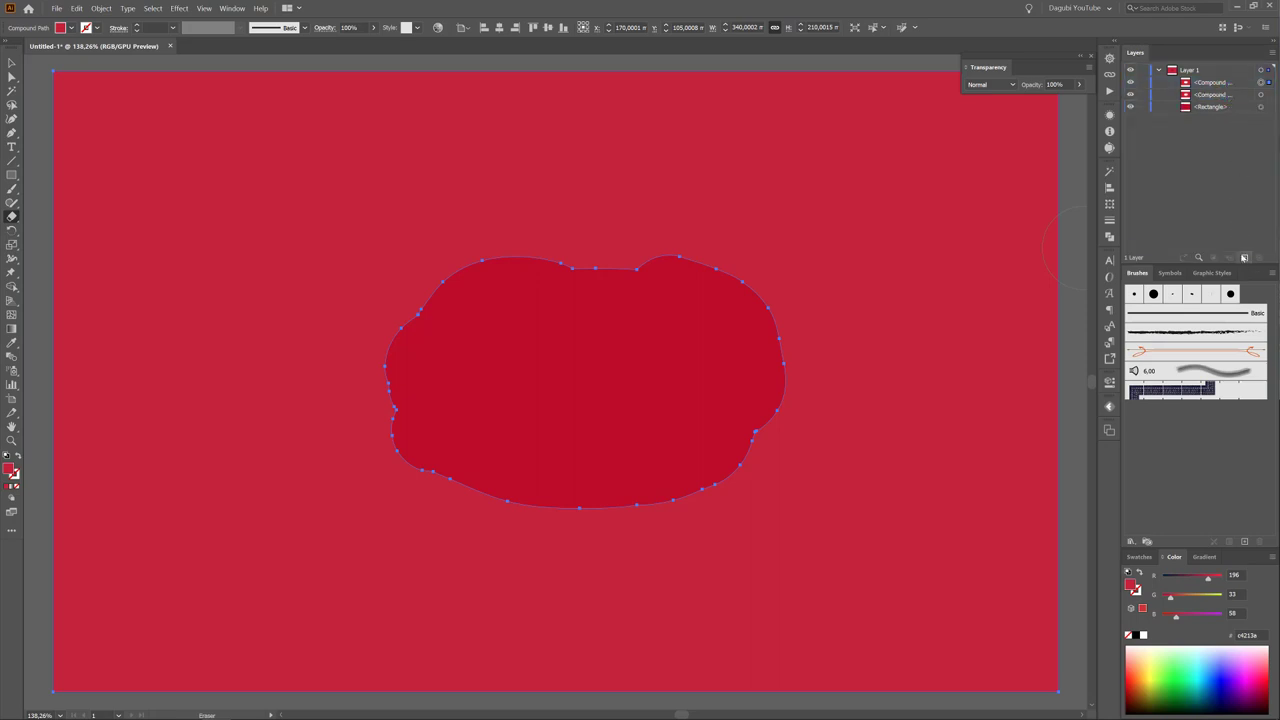
Recolour the top compound-path copy a pale pink (#edbbc2).
{"action": "left_click", "coordinate": [1261, 83]}
{"action": "left_click_drag", "start_coordinate": [1176, 597], "coordinate": [1213, 598]}
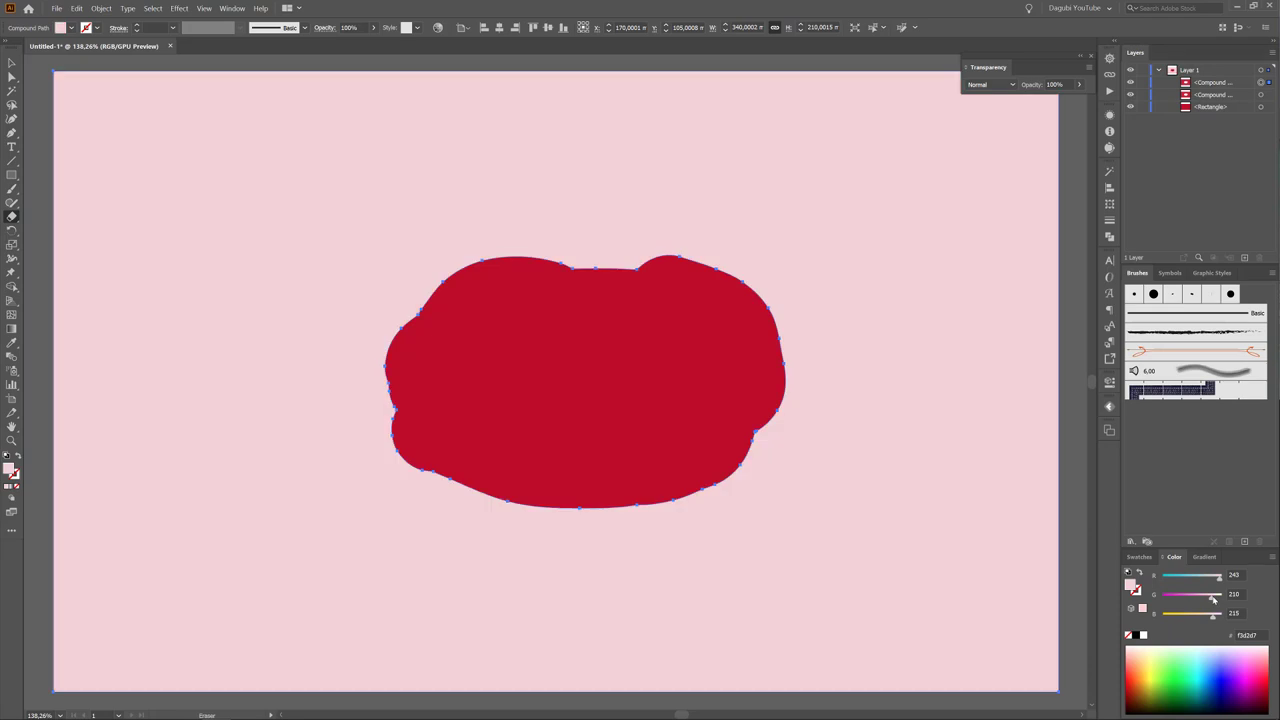
{"action": "left_click_drag", "start_coordinate": [1213, 598], "coordinate": [1206, 600]}
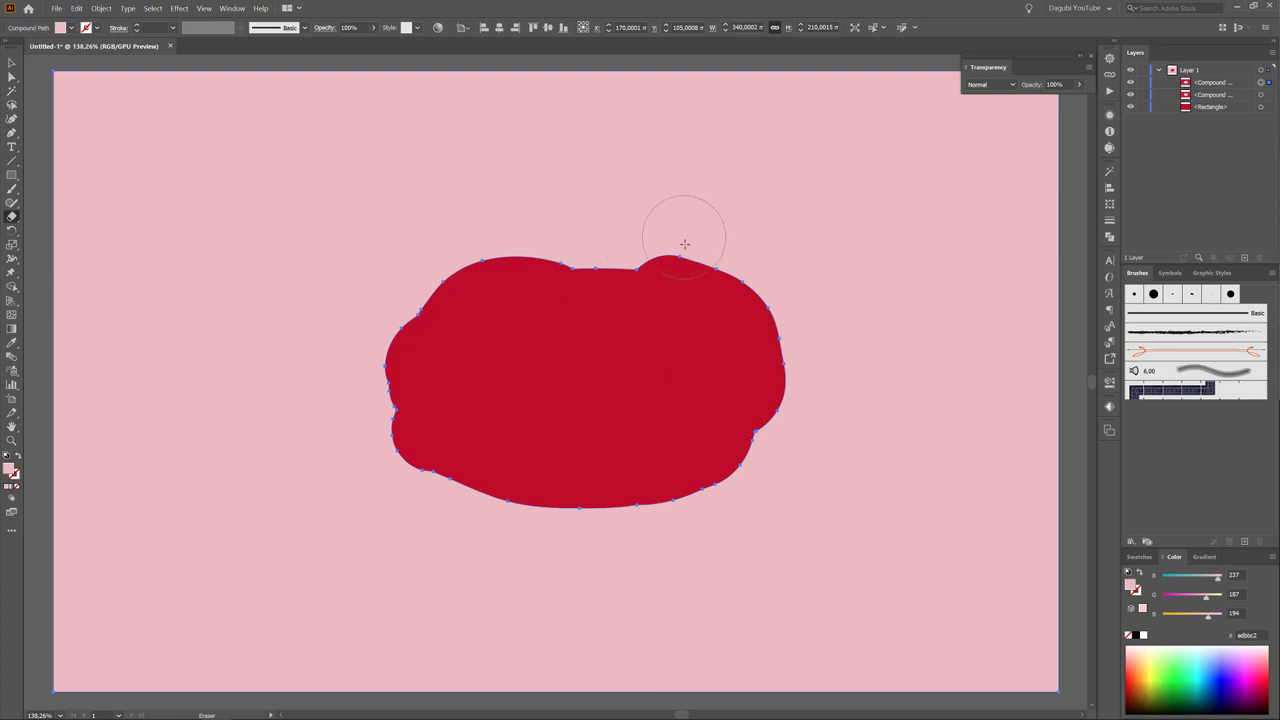
Widen the pink copy's opening around the red shape and toggle the background rectangle's lock.
{"action": "mouse_move", "coordinate": [700, 243]}
{"action": "left_mouse_down"}
{"action": "mouse_move", "coordinate": [544, 211]}
{"action": "mouse_move", "coordinate": [443, 249]}
{"action": "mouse_move", "coordinate": [389, 286]}
{"action": "mouse_move", "coordinate": [346, 377]}
{"action": "mouse_move", "coordinate": [369, 470]}
{"action": "mouse_move", "coordinate": [500, 520]}
{"action": "mouse_move", "coordinate": [614, 523]}
{"action": "mouse_move", "coordinate": [743, 494]}
{"action": "mouse_move", "coordinate": [811, 423]}
{"action": "mouse_move", "coordinate": [760, 266]}
{"action": "mouse_move", "coordinate": [491, 271]}
{"action": "mouse_move", "coordinate": [409, 371]}
{"action": "mouse_move", "coordinate": [480, 455]}
{"action": "left_mouse_up"}
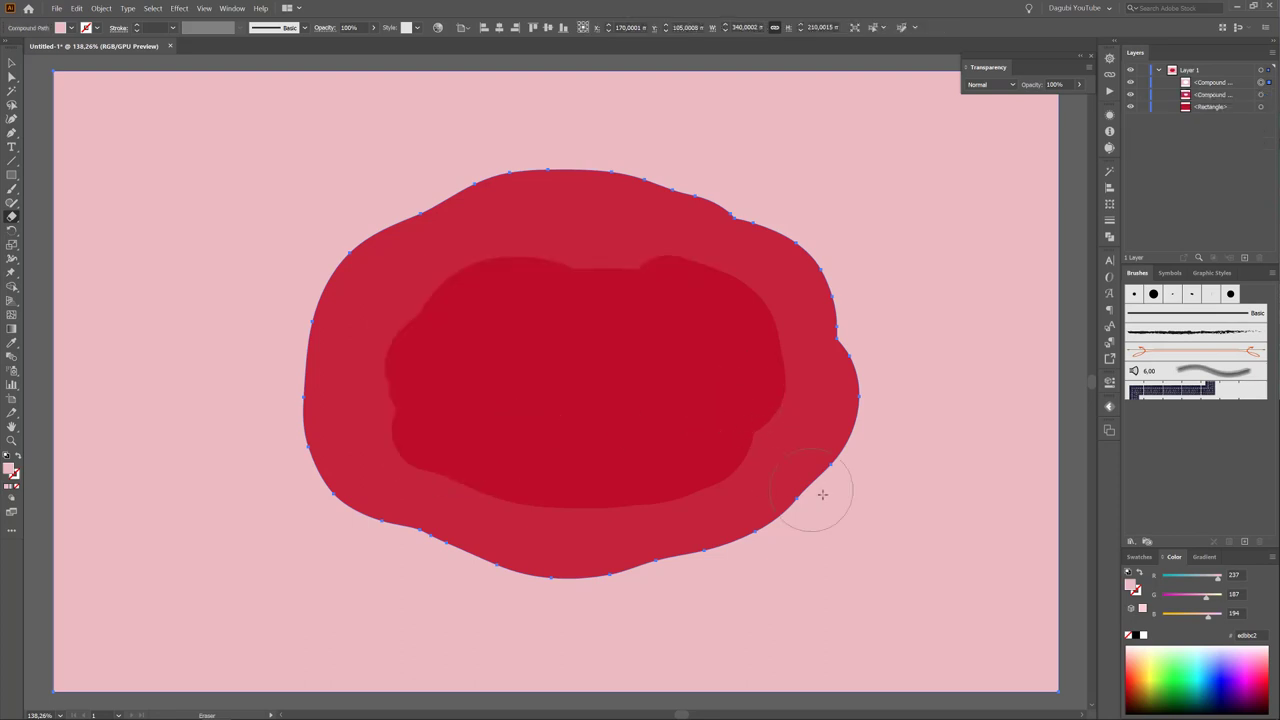
{"action": "mouse_move", "coordinate": [757, 487]}
{"action": "left_mouse_down"}
{"action": "mouse_move", "coordinate": [795, 478]}
{"action": "mouse_move", "coordinate": [826, 362]}
{"action": "mouse_move", "coordinate": [794, 286]}
{"action": "mouse_move", "coordinate": [746, 252]}
{"action": "left_mouse_up"}
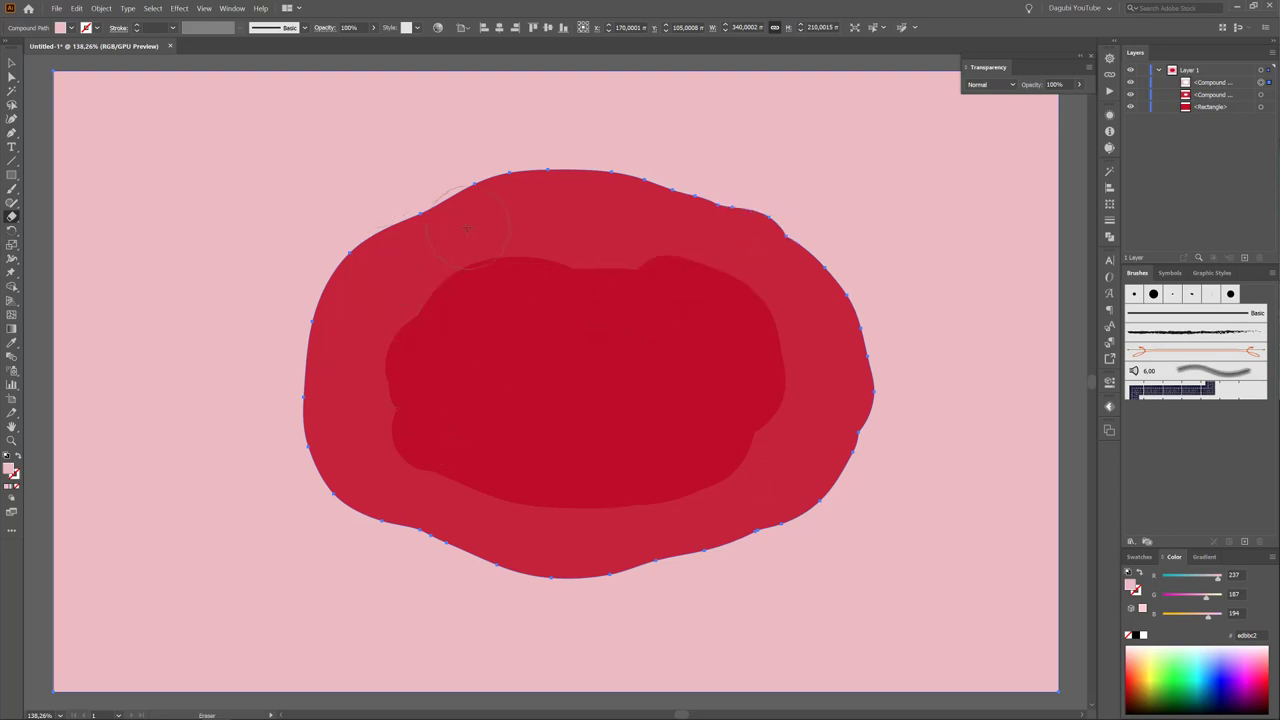
{"action": "mouse_move", "coordinate": [468, 228]}
{"action": "left_mouse_down"}
{"action": "mouse_move", "coordinate": [392, 488]}
{"action": "mouse_move", "coordinate": [503, 534]}
{"action": "mouse_move", "coordinate": [671, 531]}
{"action": "mouse_move", "coordinate": [802, 435]}
{"action": "left_mouse_up"}
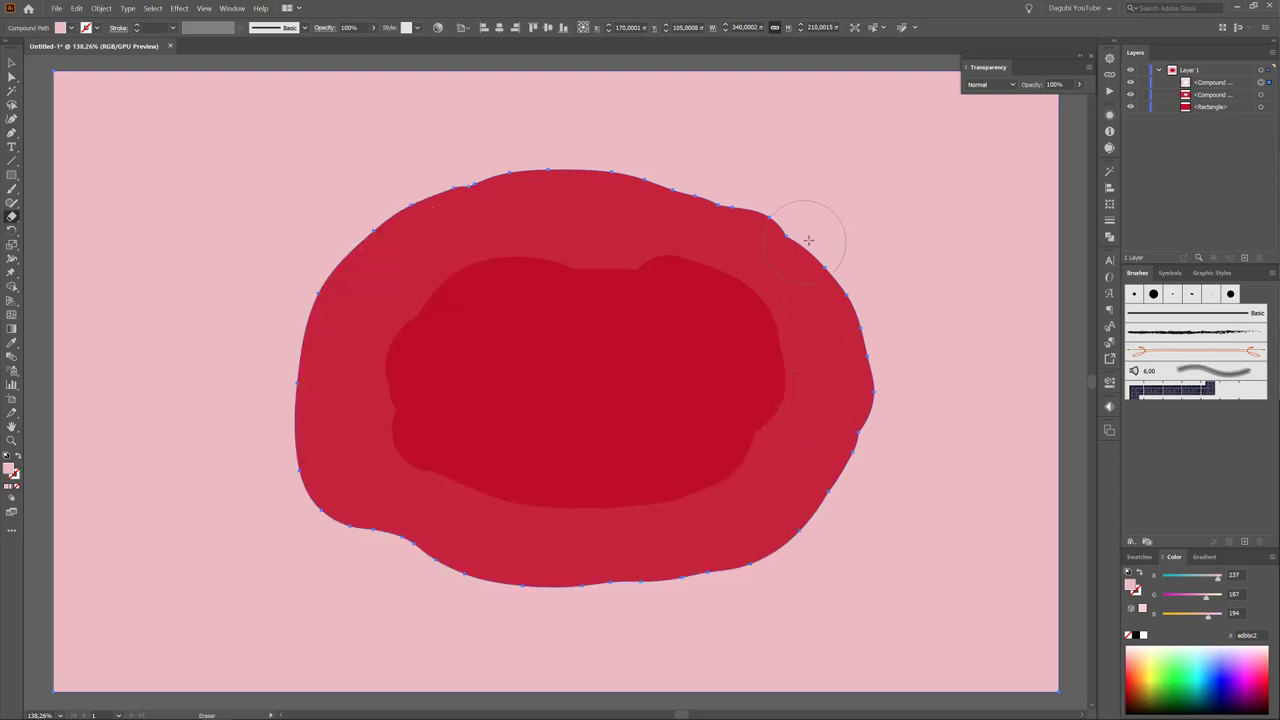
{"action": "left_click", "coordinate": [1131, 107]}
{"action": "left_click", "coordinate": [1143, 106]}
{"action": "left_click", "coordinate": [1143, 106]}
Darken the background rectangle to R181 G0 B29 (#b5001d) and lock it.
{"action": "left_click", "coordinate": [1260, 107]}
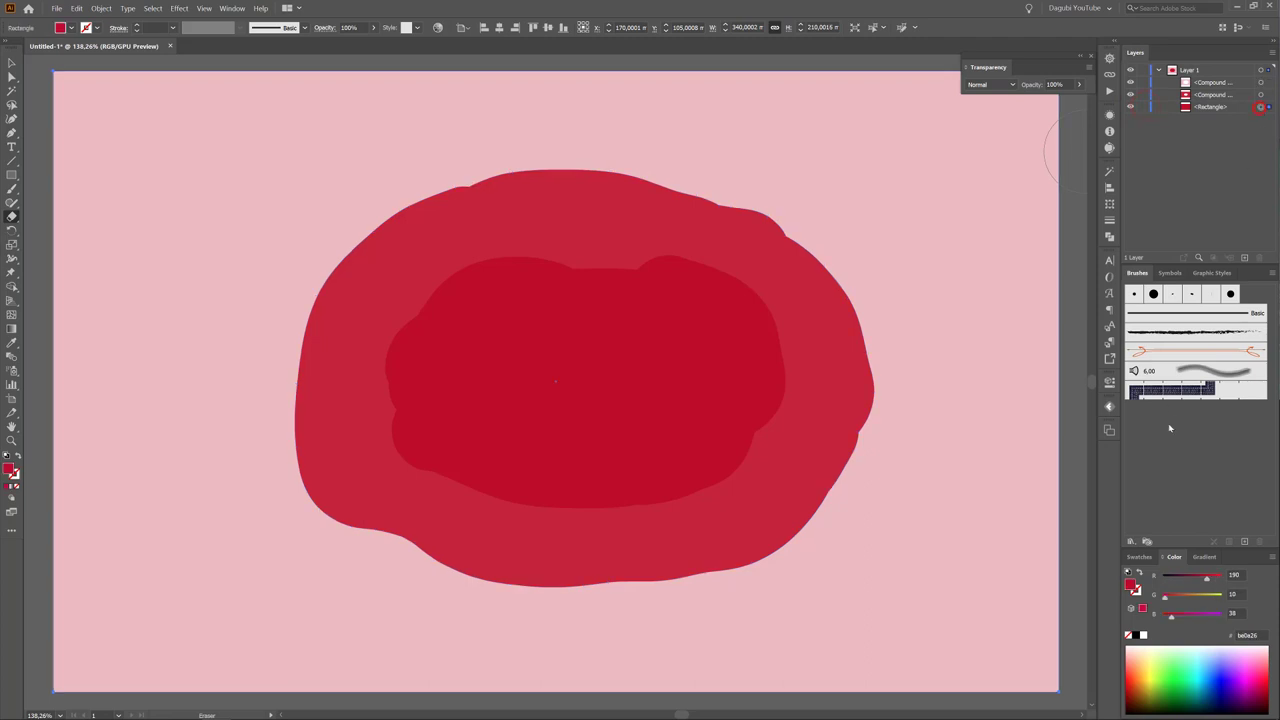
{"action": "left_click_drag", "start_coordinate": [1207, 580], "coordinate": [1204, 580]}
{"action": "left_click", "coordinate": [1141, 108]}
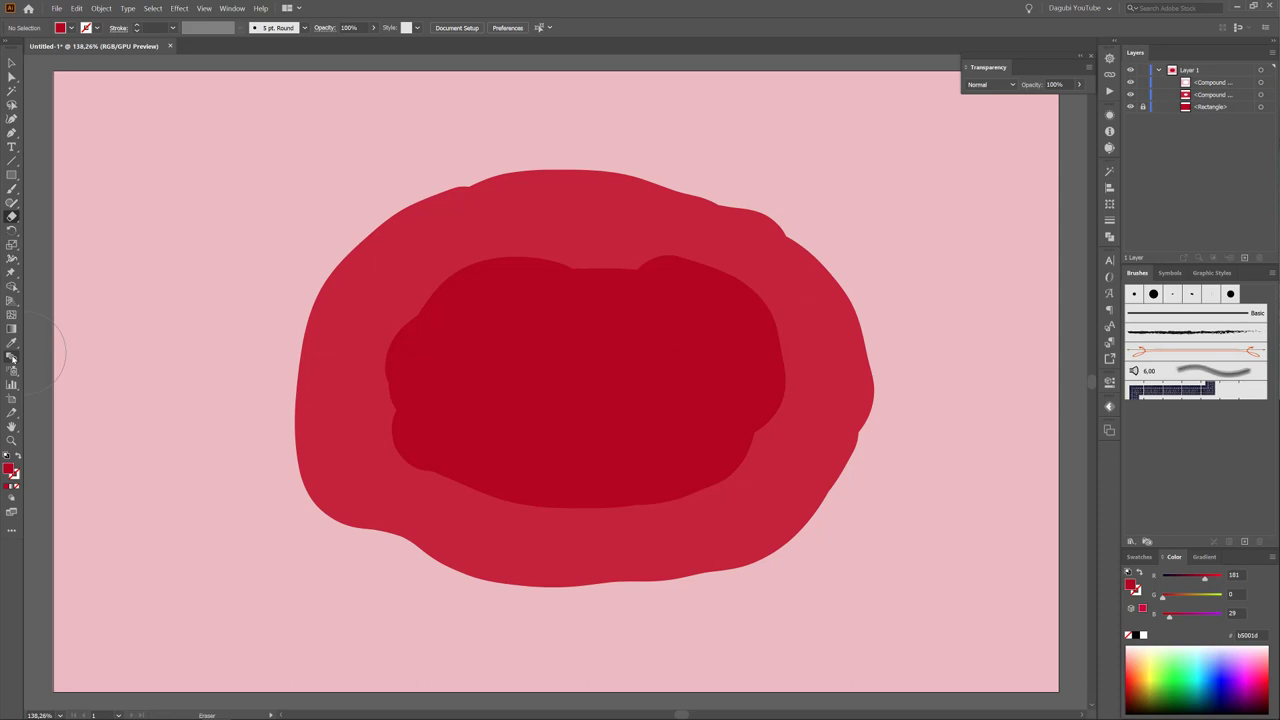
Blend the outer and inner red cut-out shapes with the Blend tool.
{"action": "left_click", "coordinate": [12, 357]}
{"action": "left_click", "coordinate": [264, 158]}
{"action": "left_click", "coordinate": [437, 249]}
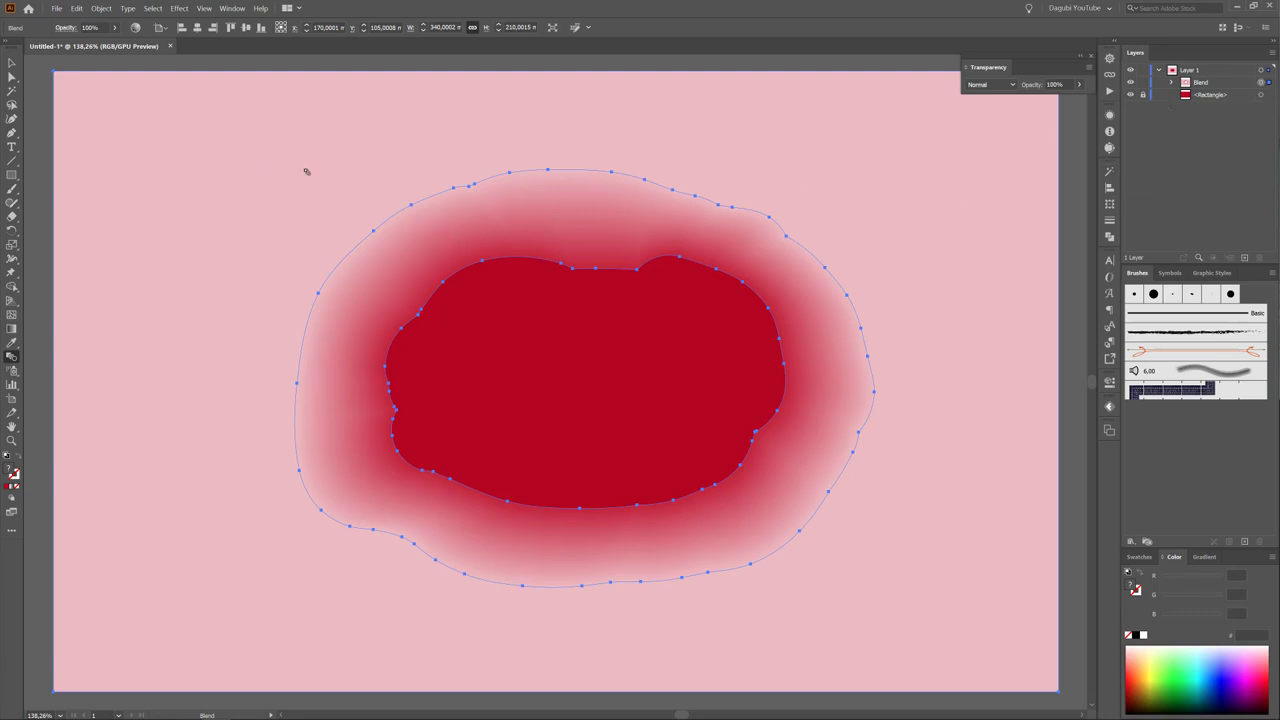
Set the Blend Options spacing to Specified Steps with 3 steps, previewing the result.
{"action": "left_click", "coordinate": [102, 9]}
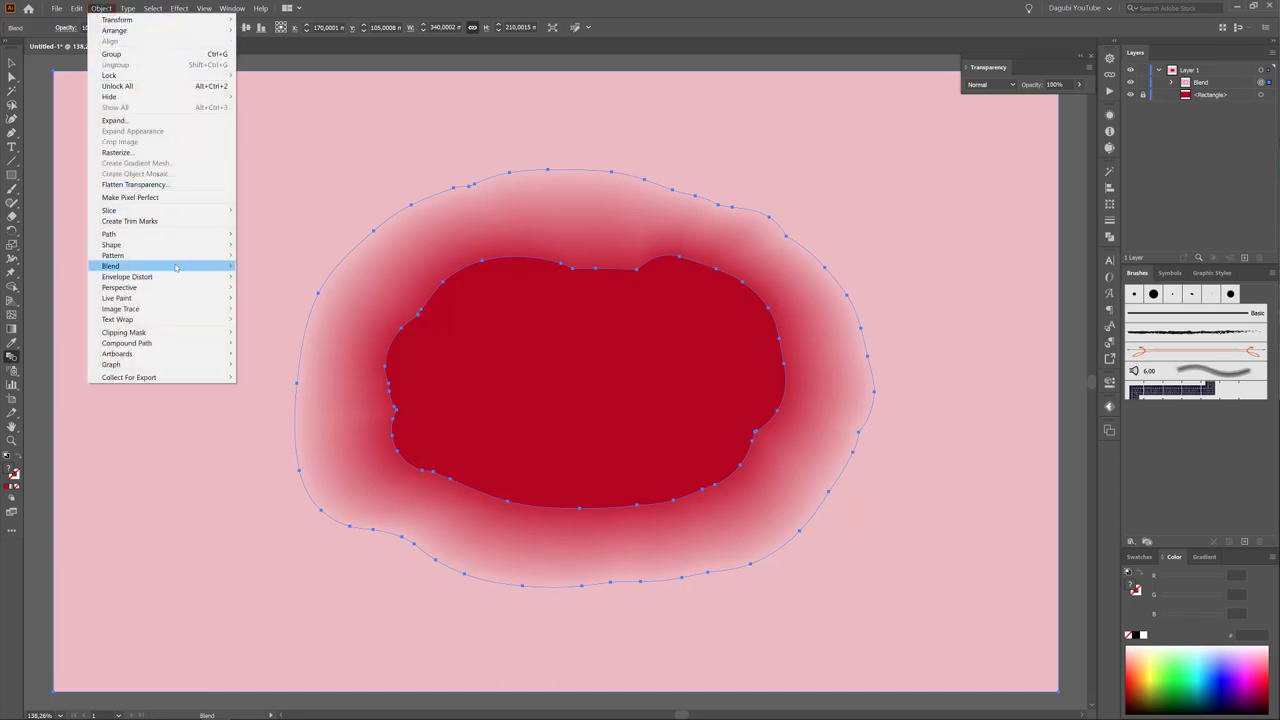
{"action": "mouse_move", "coordinate": [111, 265]}
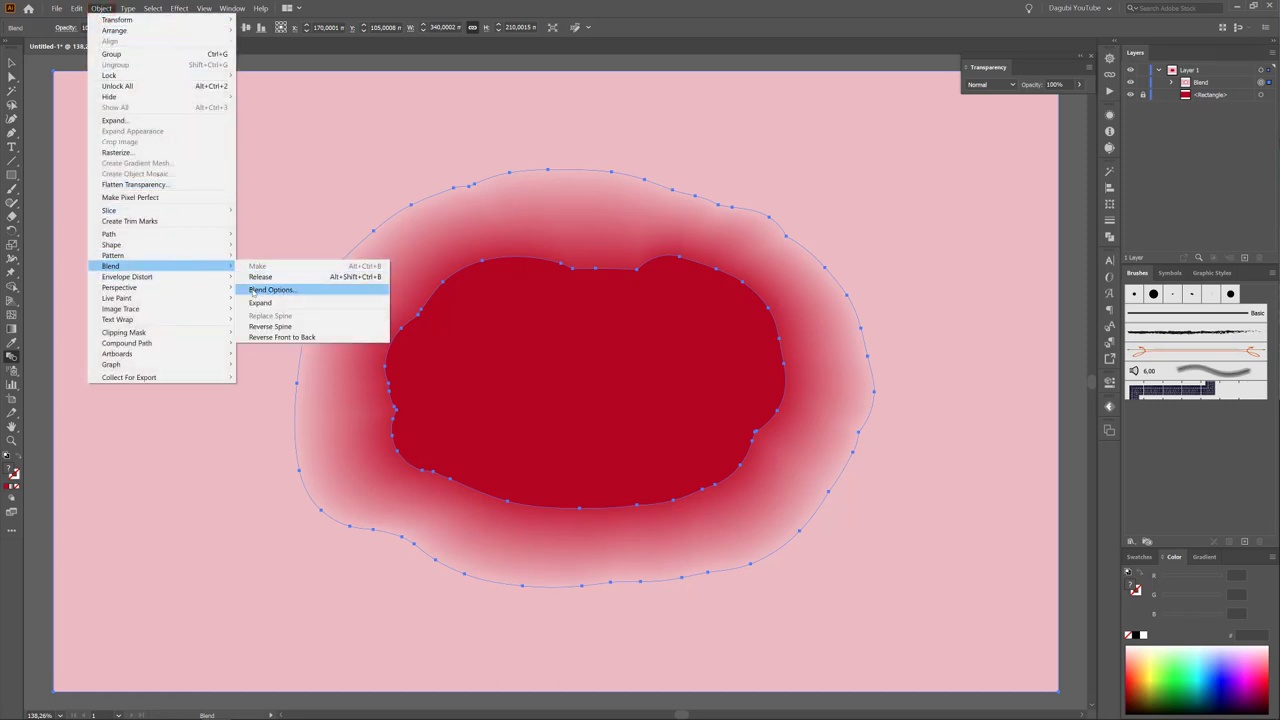
{"action": "left_click", "coordinate": [283, 291]}
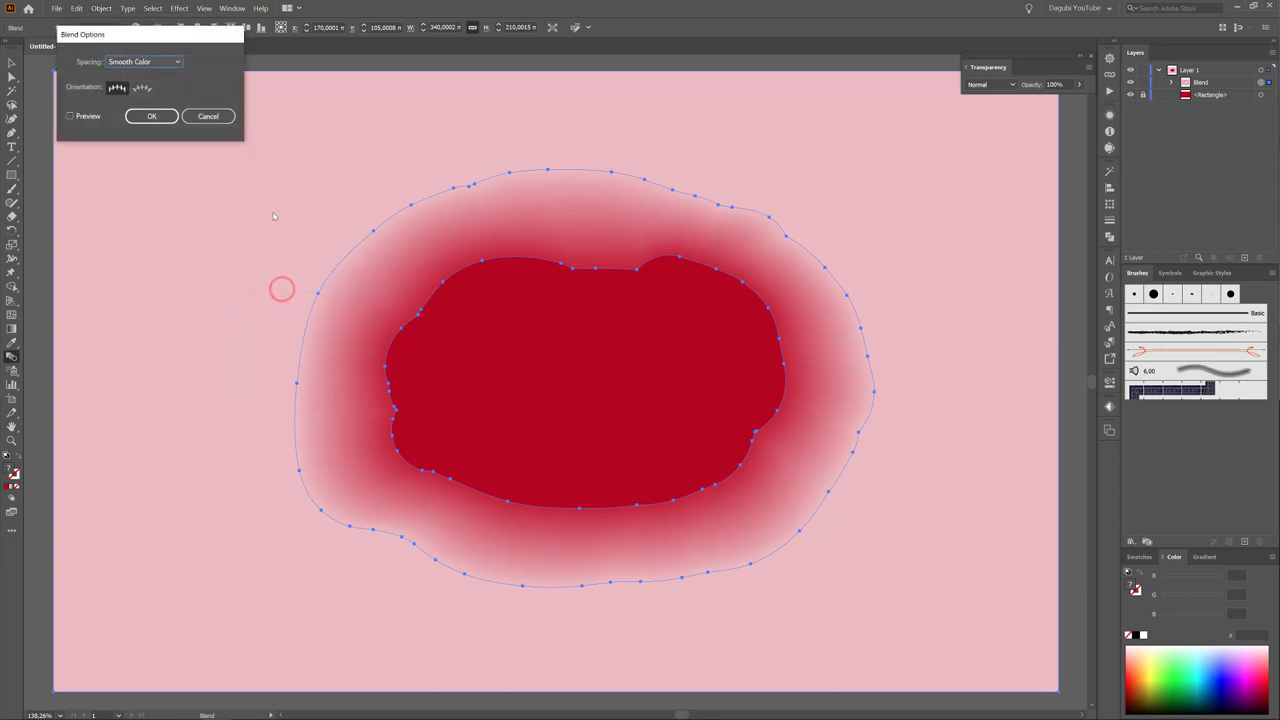
{"action": "left_click", "coordinate": [140, 62]}
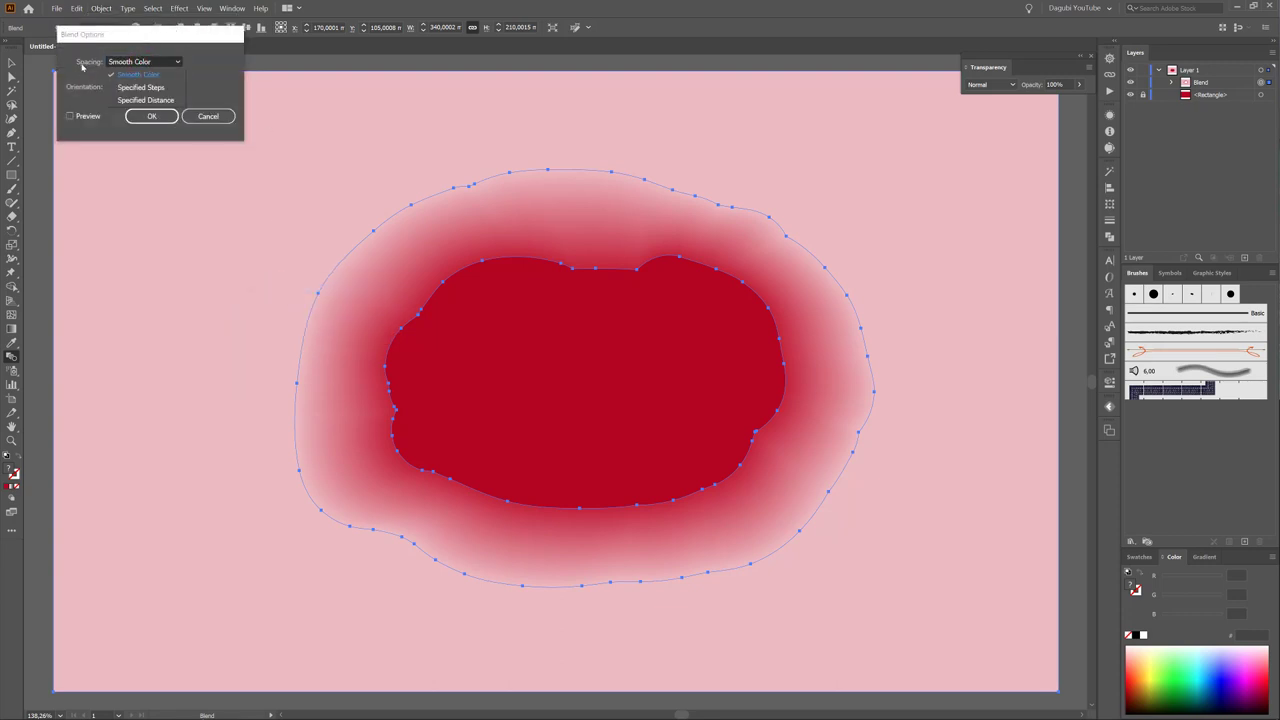
{"action": "left_click", "coordinate": [137, 88]}
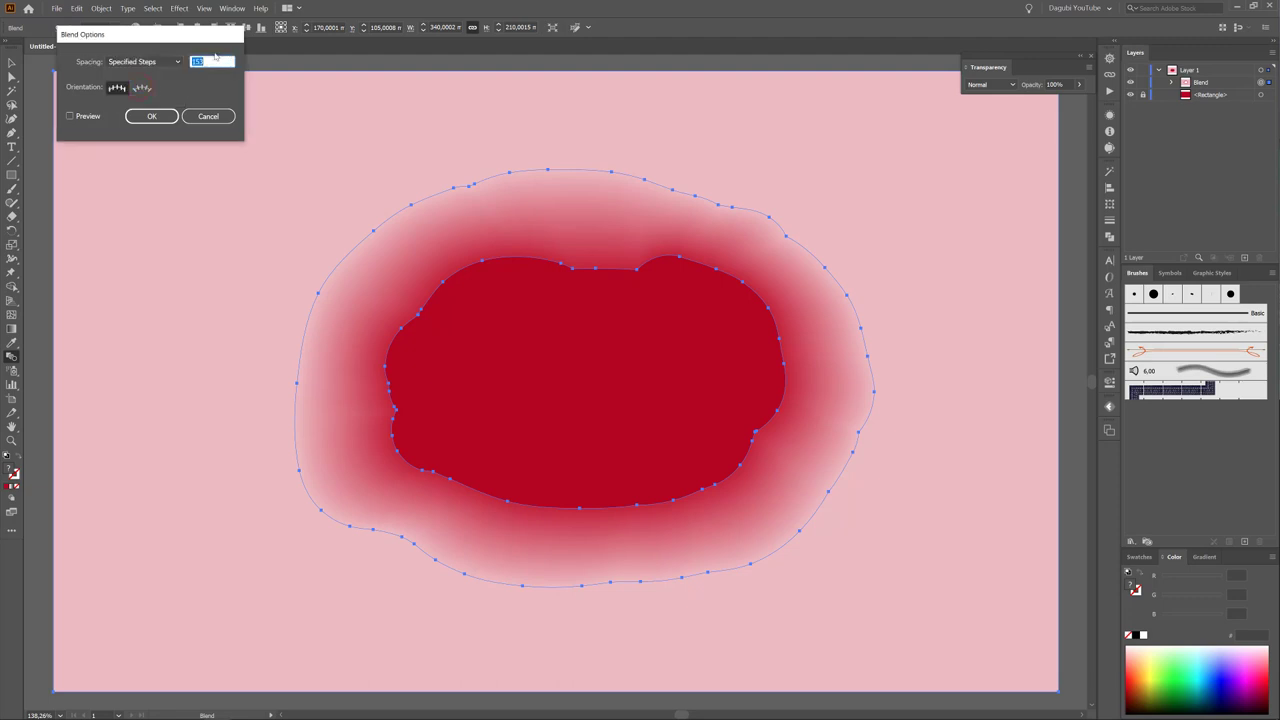
{"action": "type", "text": "3"}
{"action": "left_click", "coordinate": [83, 116]}
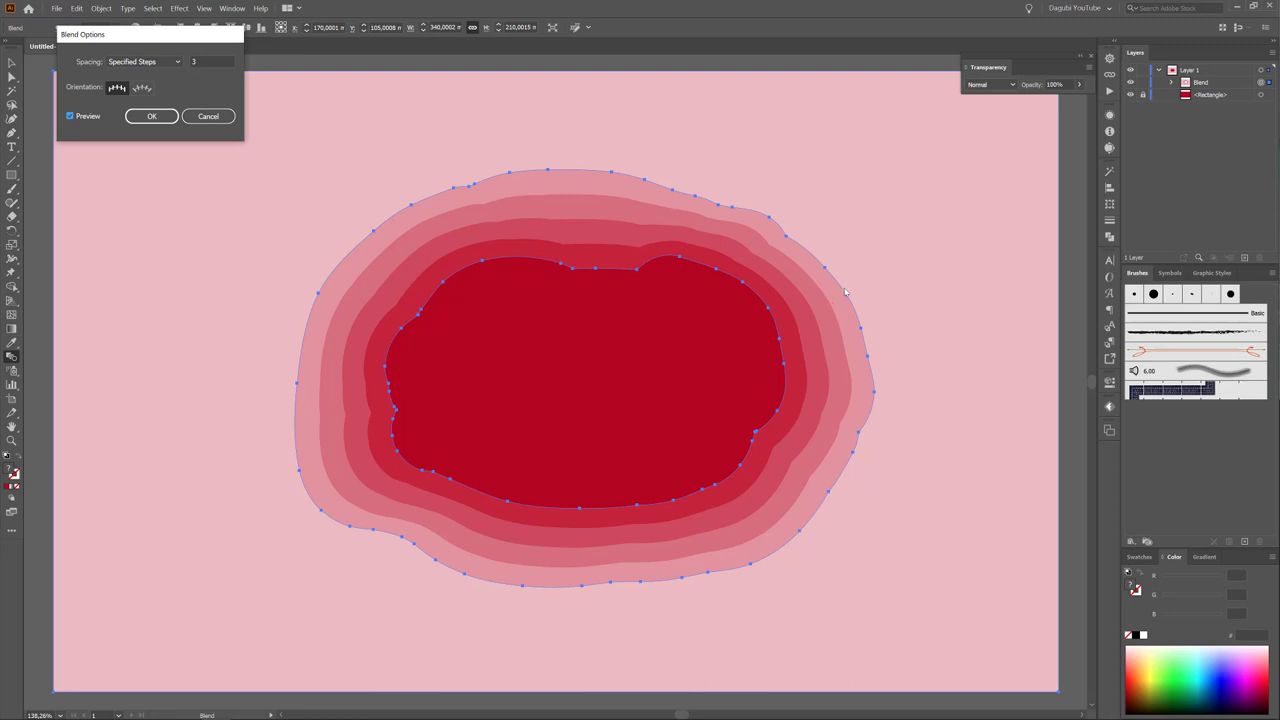
{"action": "left_click", "coordinate": [152, 117]}
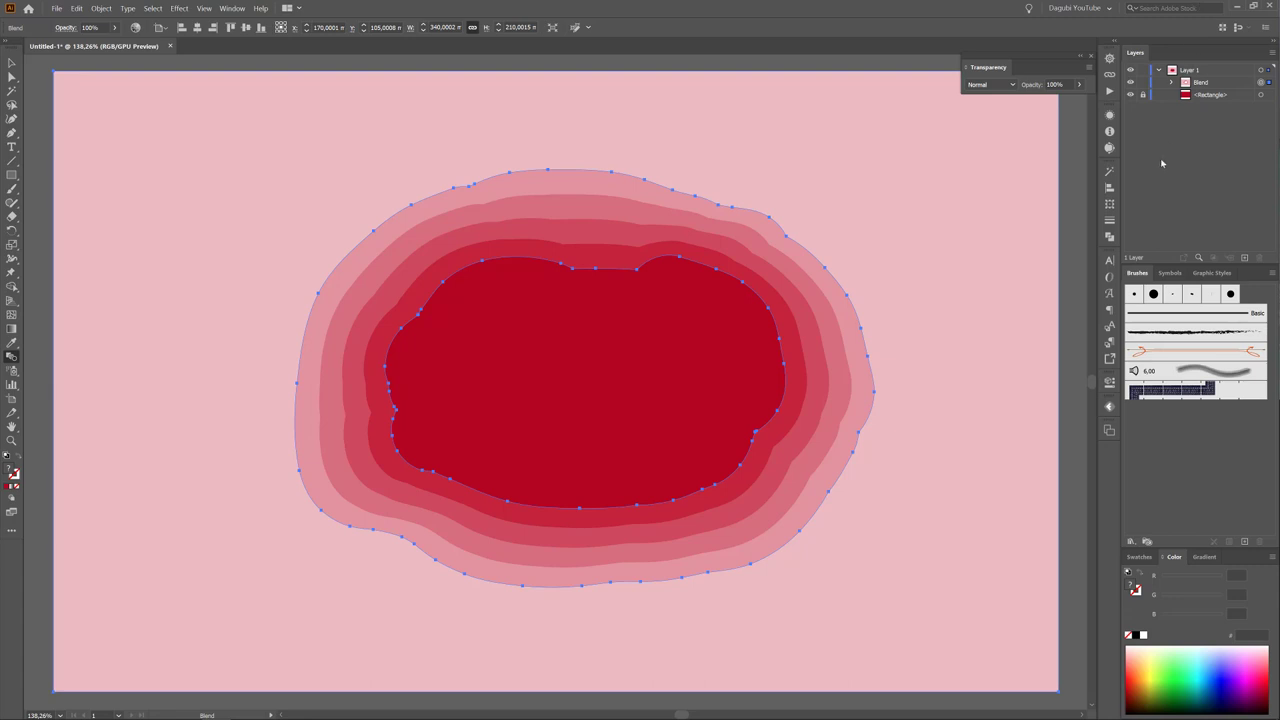
Expand the Blend, select its inner red compound path, and switch to the Warp tool.
{"action": "left_click", "coordinate": [1173, 83]}
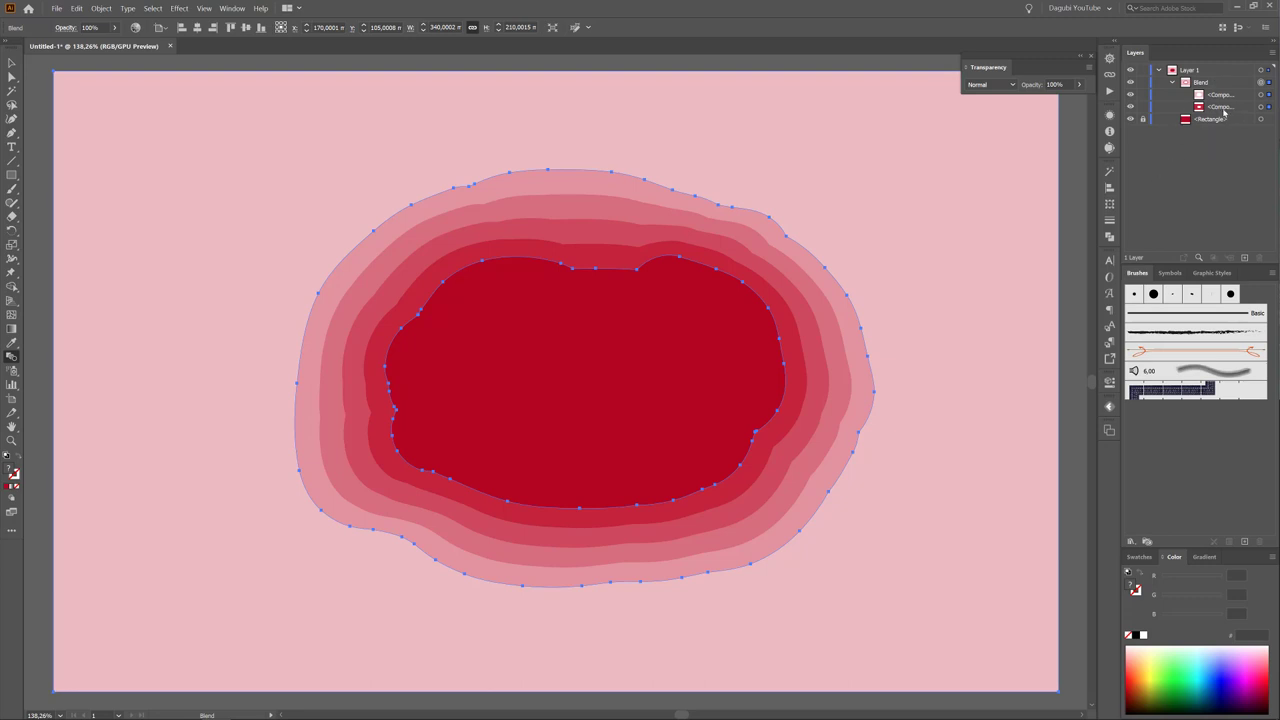
{"action": "left_click", "coordinate": [1260, 106]}
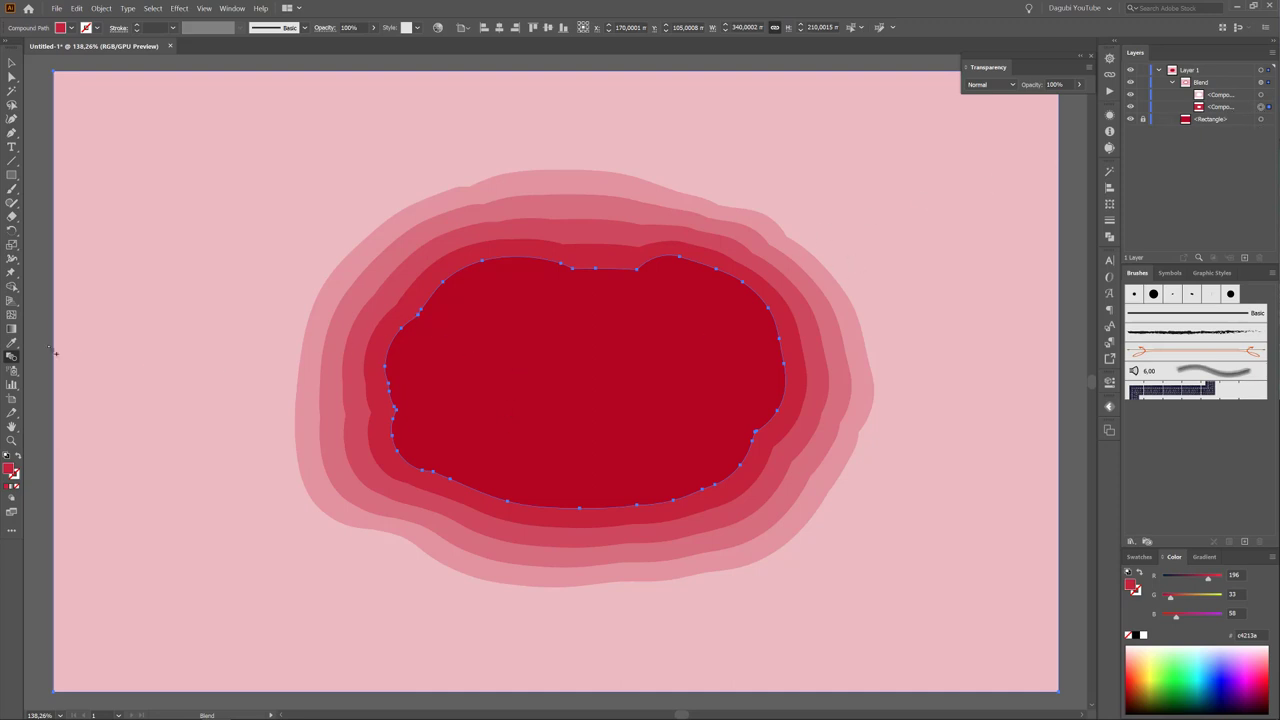
{"action": "left_click", "coordinate": [12, 258]}
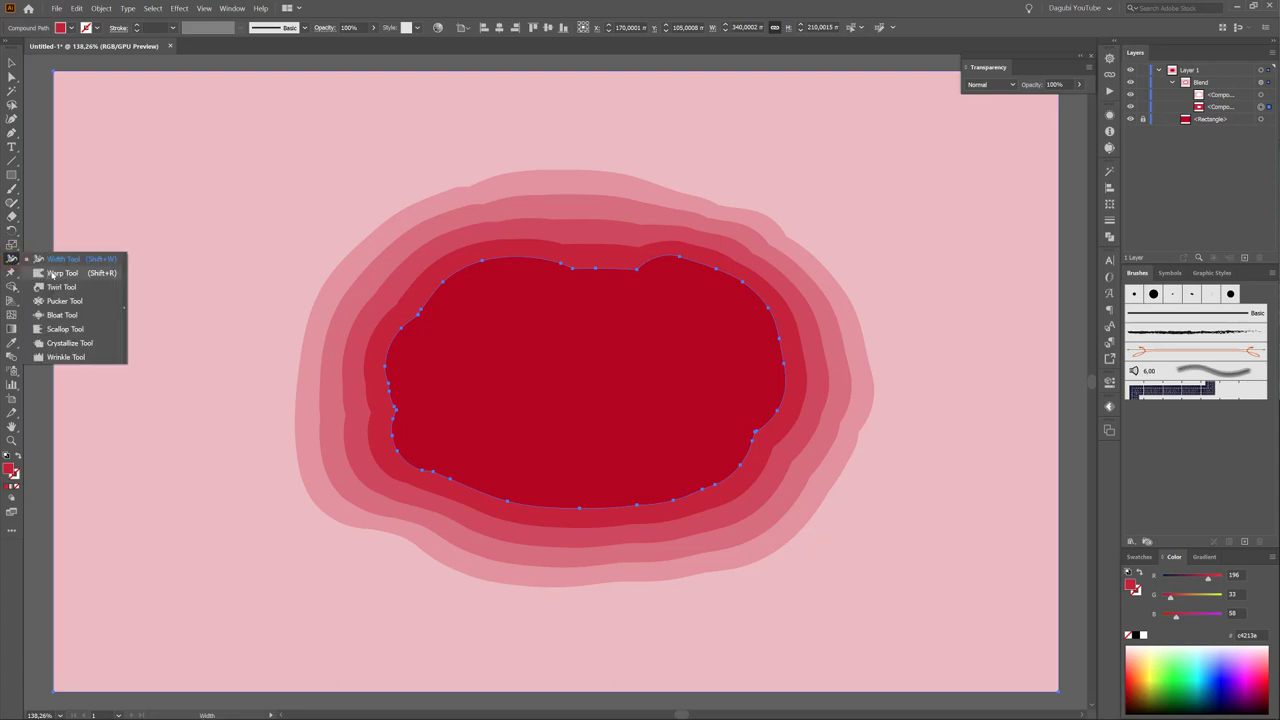
{"action": "left_click", "coordinate": [52, 274]}
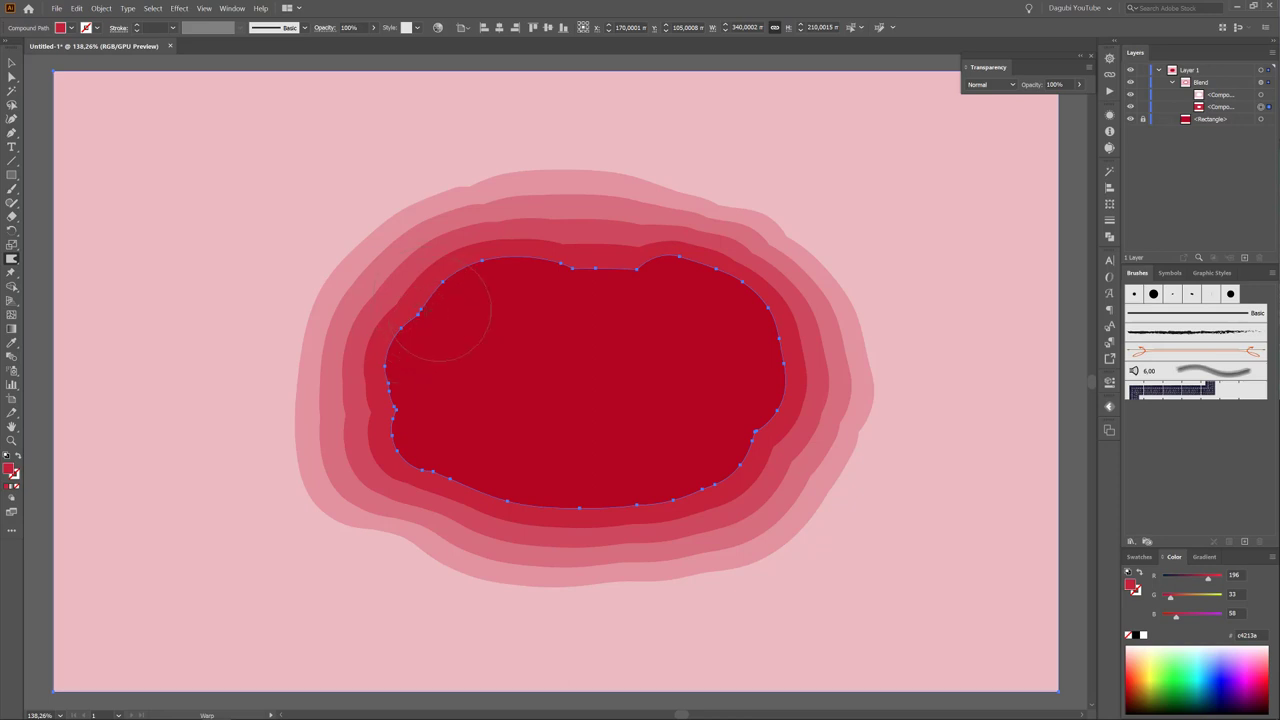
Turn off Detail and Simplify in Warp Tool Options and apply them.
{"action": "double_click", "coordinate": [12, 259]}
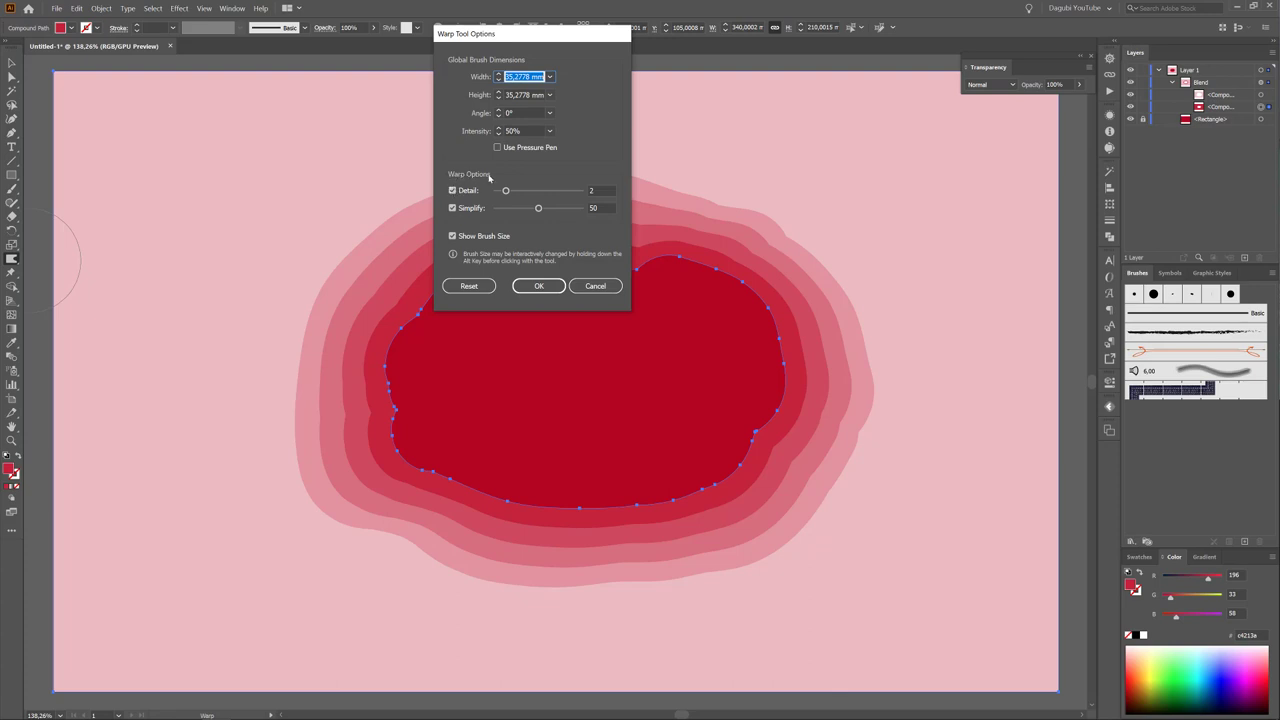
{"action": "left_click", "coordinate": [452, 191]}
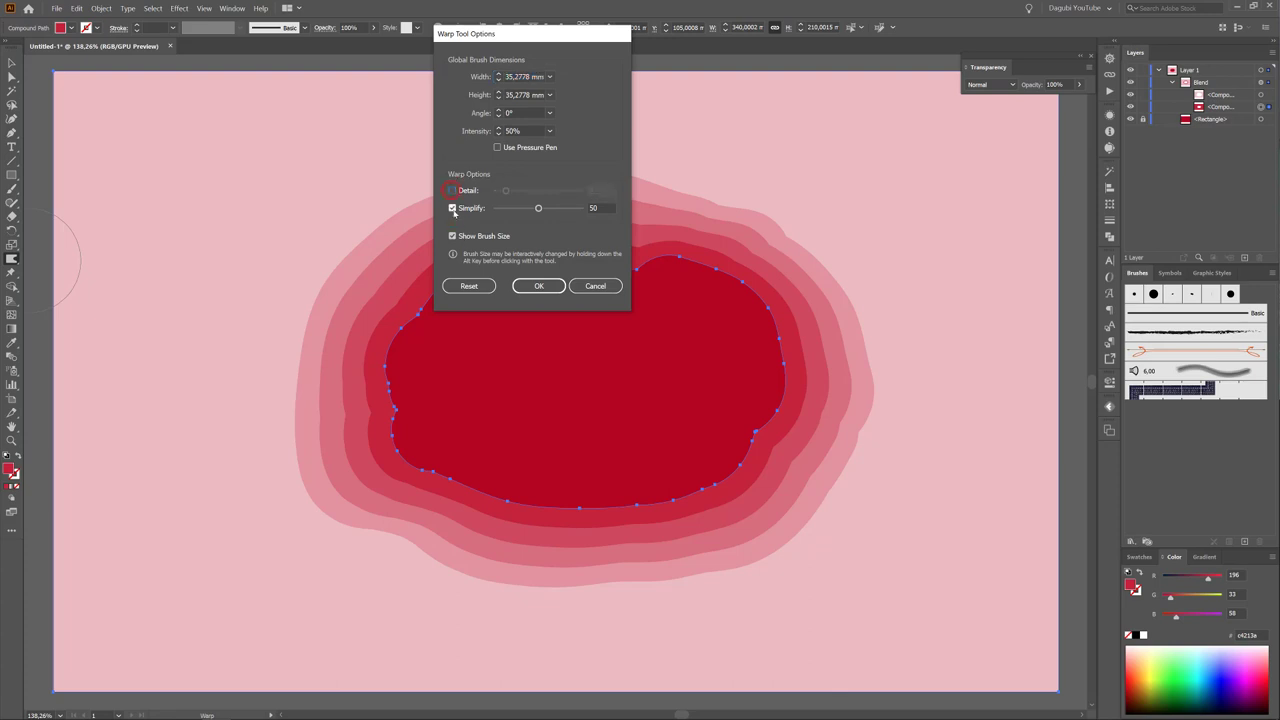
{"action": "left_click", "coordinate": [452, 208]}
{"action": "left_click", "coordinate": [452, 208]}
{"action": "left_click", "coordinate": [452, 208]}
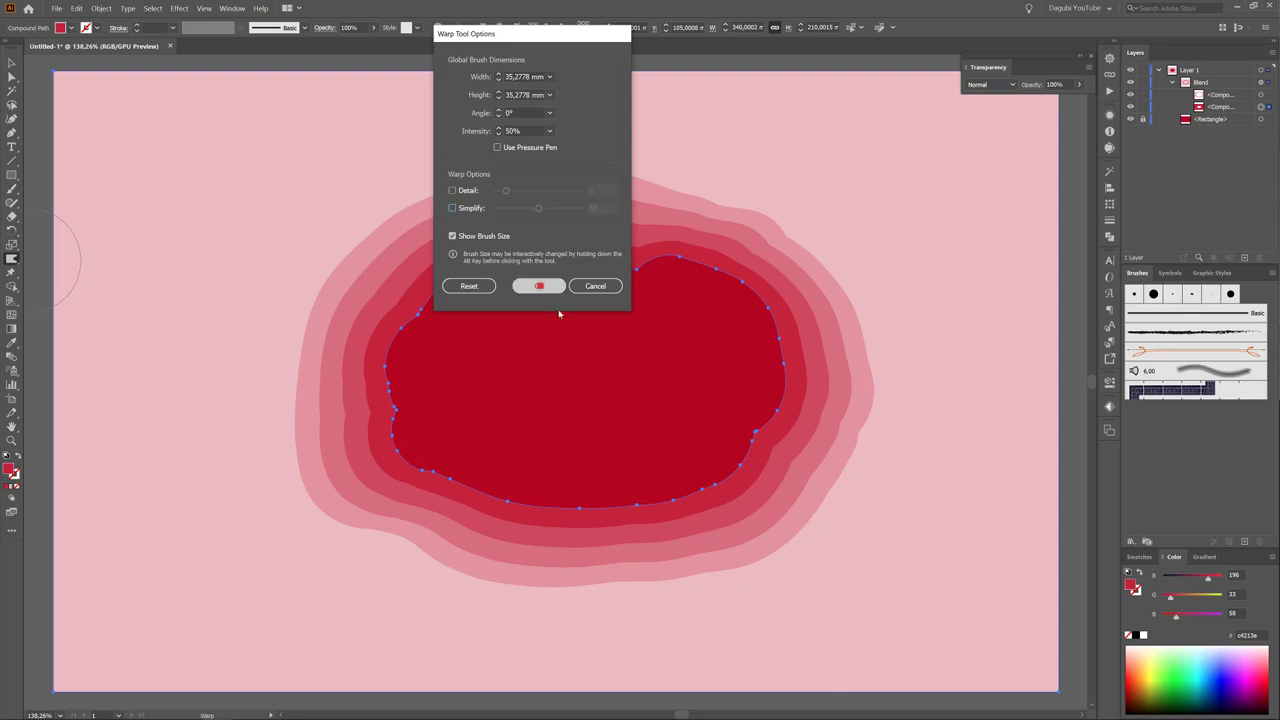
{"action": "left_click", "coordinate": [539, 286]}
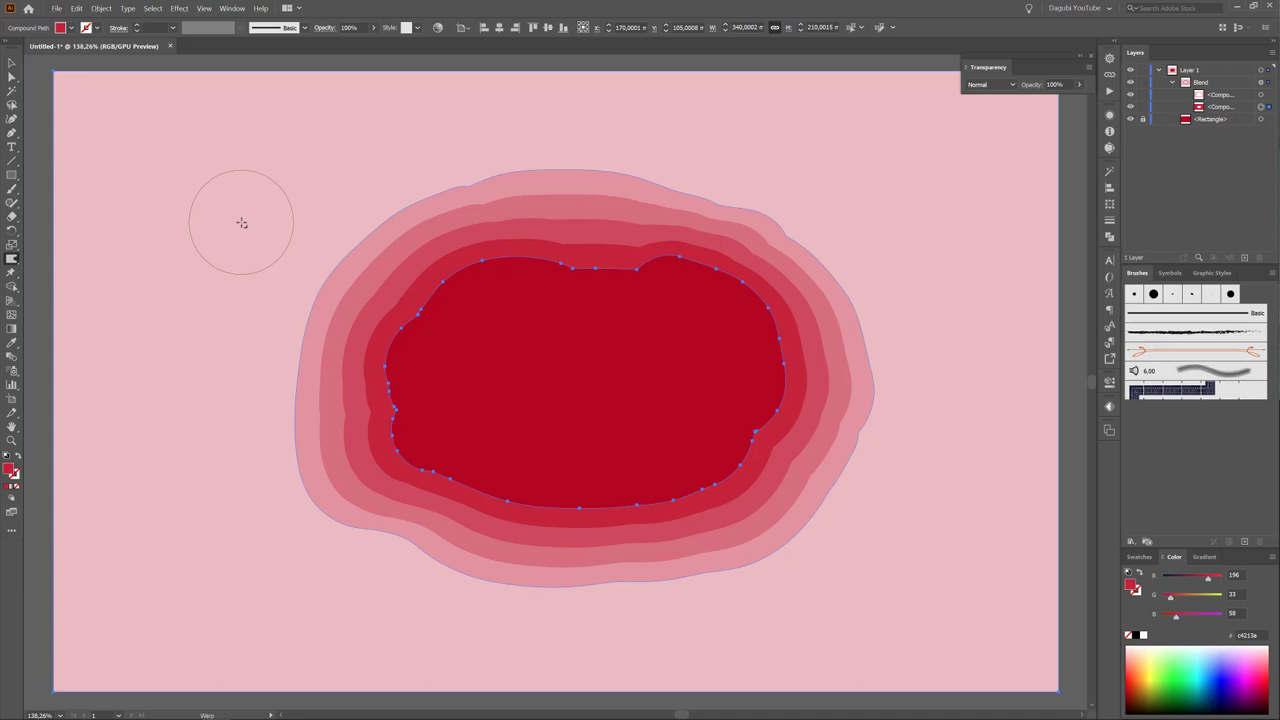
Widen the Warp brush and warp the inner red shape's right, lower and left edges.
{"action": "mouse_move", "coordinate": [241, 222]}
{"action": "left_mouse_down", "text": "alt"}
{"action": "mouse_move", "coordinate": [329, 169]}
{"action": "mouse_move", "coordinate": [315, 218]}
{"action": "mouse_move", "coordinate": [251, 229]}
{"action": "mouse_move", "coordinate": [260, 191]}
{"action": "mouse_move", "coordinate": [314, 194]}
{"action": "mouse_move", "coordinate": [315, 155]}
{"action": "mouse_move", "coordinate": [251, 194]}
{"action": "mouse_move", "coordinate": [283, 220]}
{"action": "mouse_move", "coordinate": [326, 200]}
{"action": "mouse_move", "coordinate": [300, 175]}
{"action": "mouse_move", "coordinate": [269, 223]}
{"action": "mouse_move", "coordinate": [290, 209]}
{"action": "left_mouse_up", "text": "alt"}
{"action": "left_click", "coordinate": [471, 322], "text": "ctrl"}
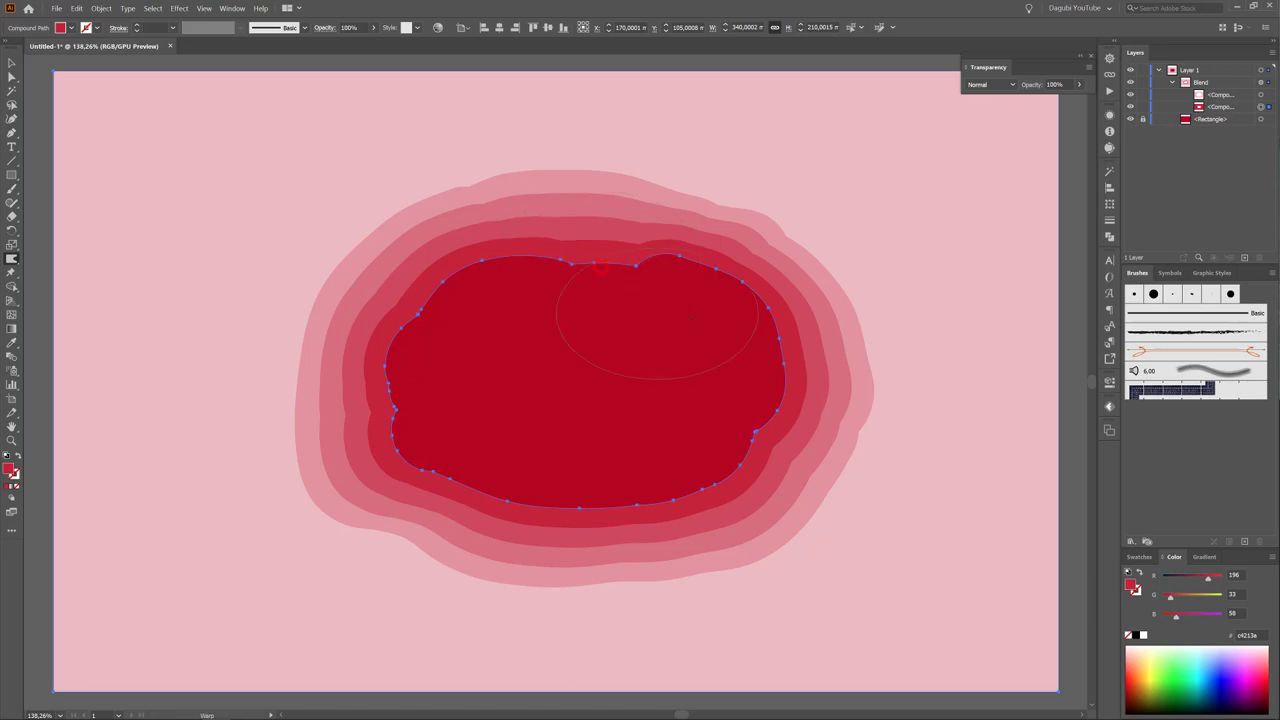
{"action": "left_click_drag", "start_coordinate": [737, 334], "coordinate": [775, 350]}
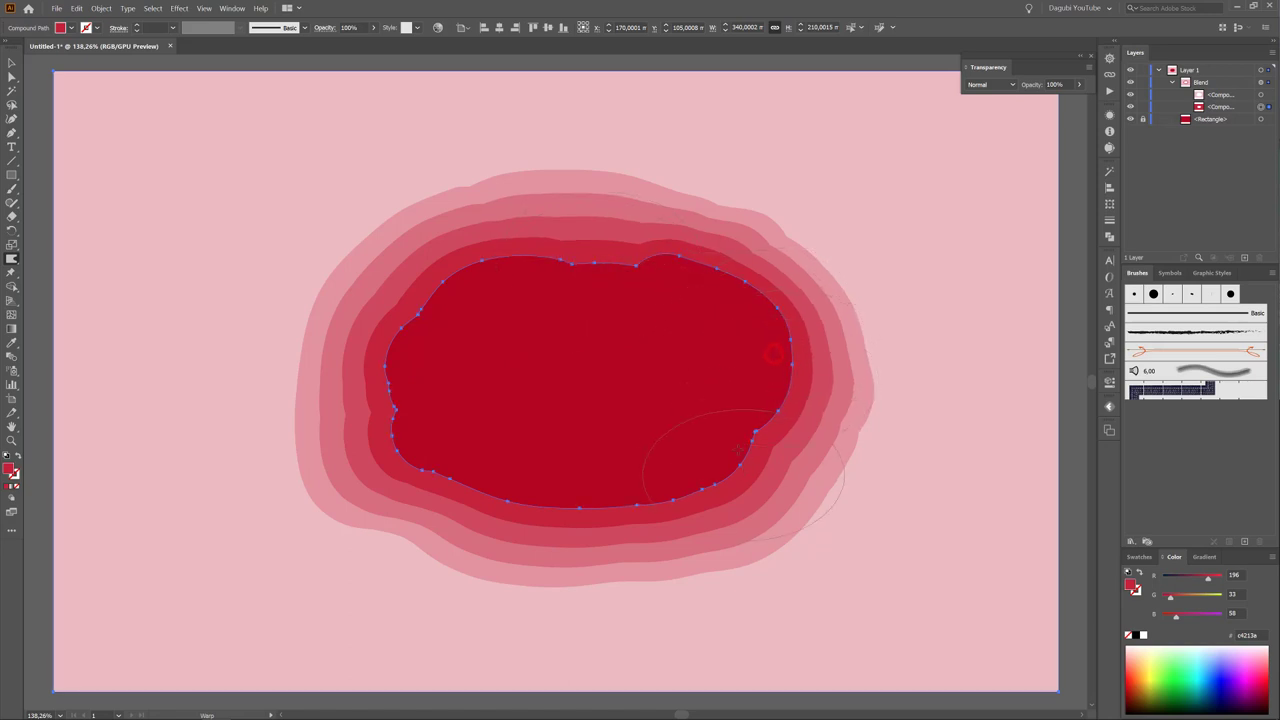
{"action": "left_click_drag", "start_coordinate": [735, 430], "coordinate": [755, 450]}
{"action": "left_click_drag", "start_coordinate": [440, 445], "coordinate": [434, 462]}
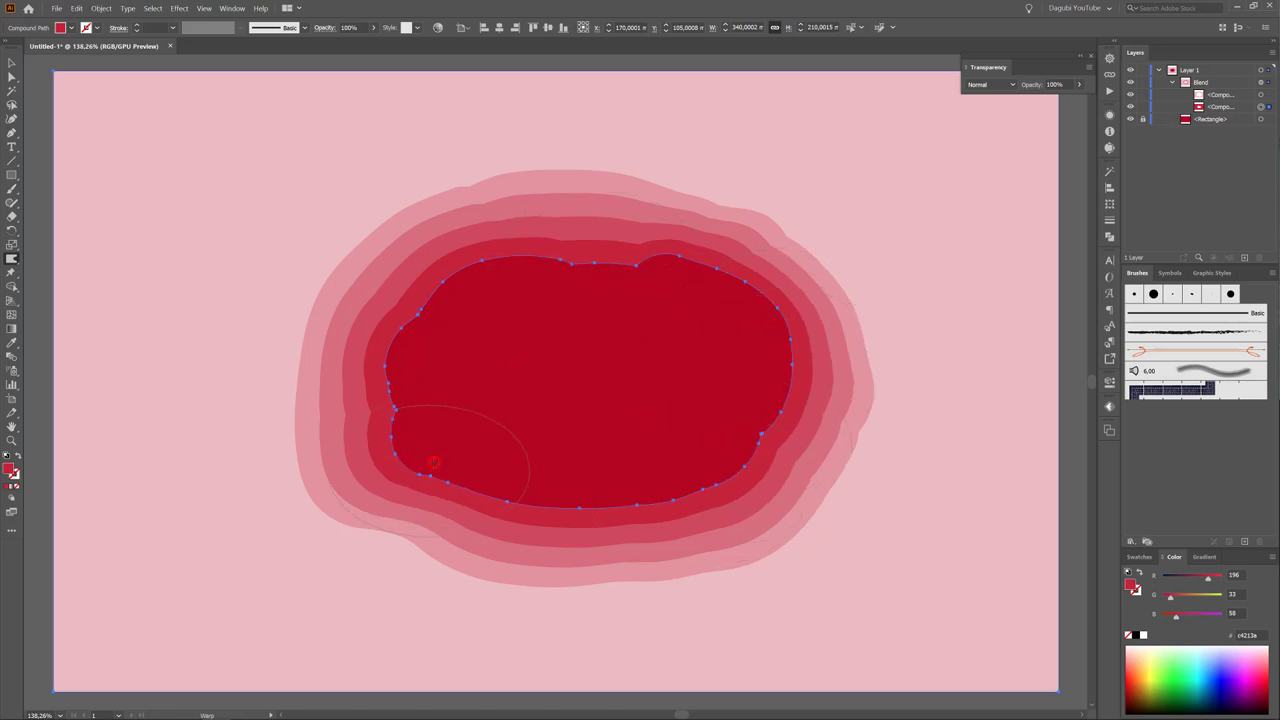
{"action": "left_click_drag", "start_coordinate": [450, 405], "coordinate": [440, 410]}
{"action": "left_click_drag", "start_coordinate": [469, 311], "coordinate": [437, 296]}
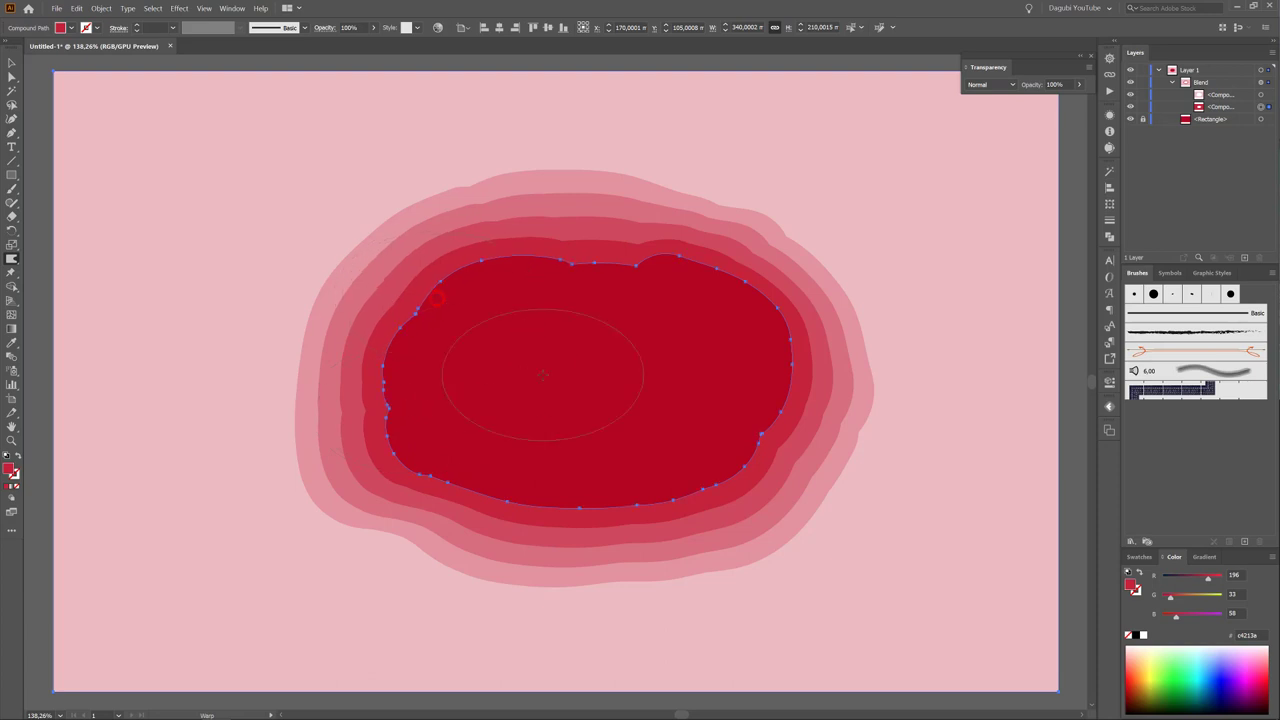
Warp the outer pink ring's upper-right, lower-right, left and bottom edges.
{"action": "left_click", "coordinate": [1261, 94]}
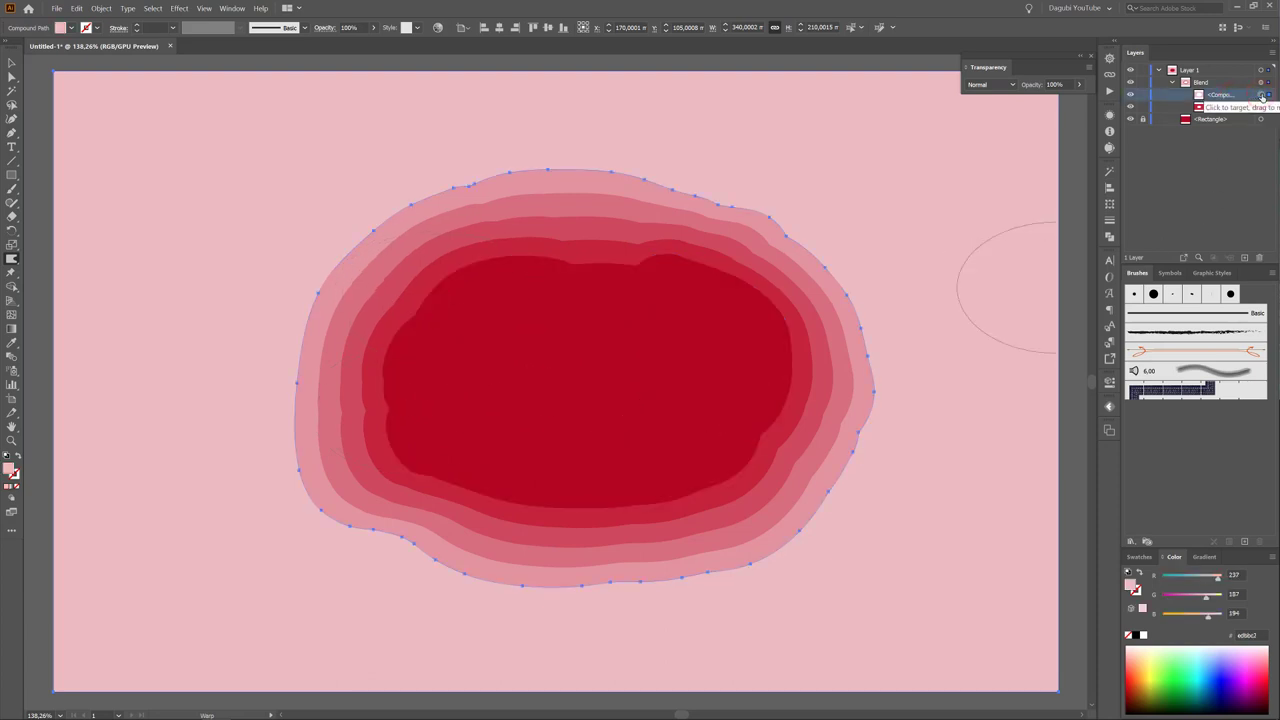
{"action": "left_click_drag", "start_coordinate": [784, 238], "coordinate": [846, 401]}
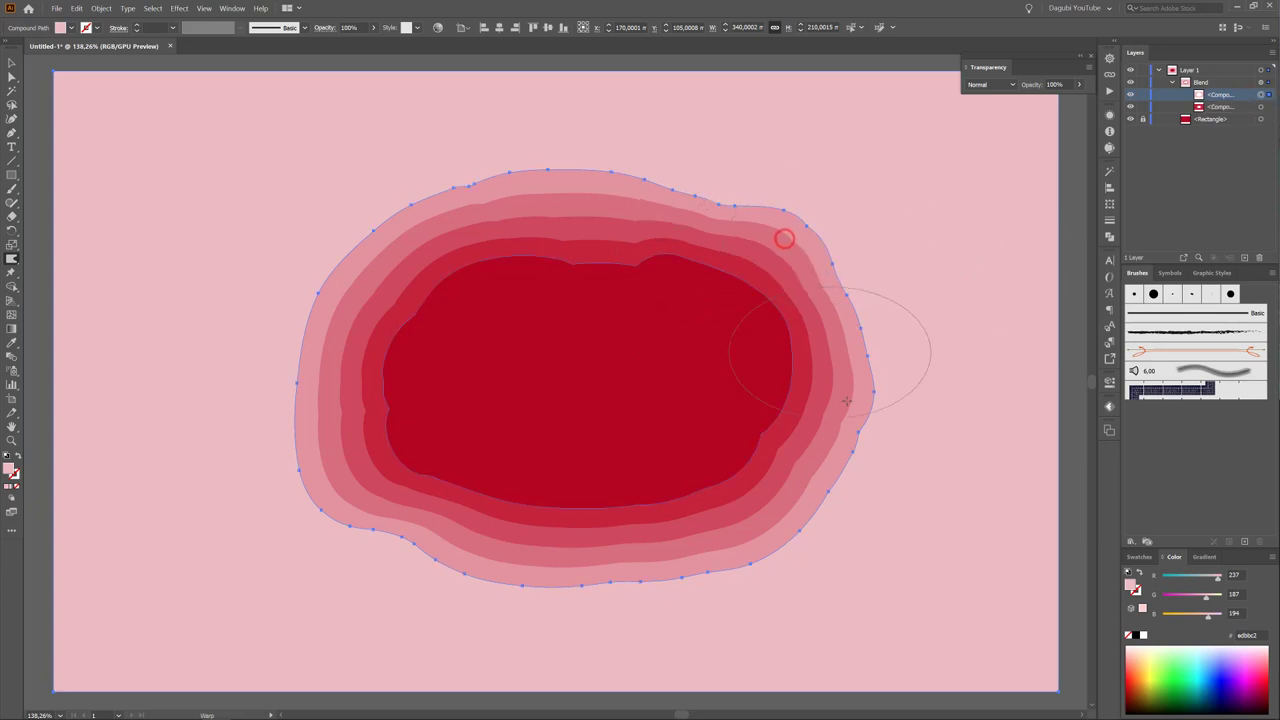
{"action": "left_click_drag", "start_coordinate": [849, 449], "coordinate": [894, 451]}
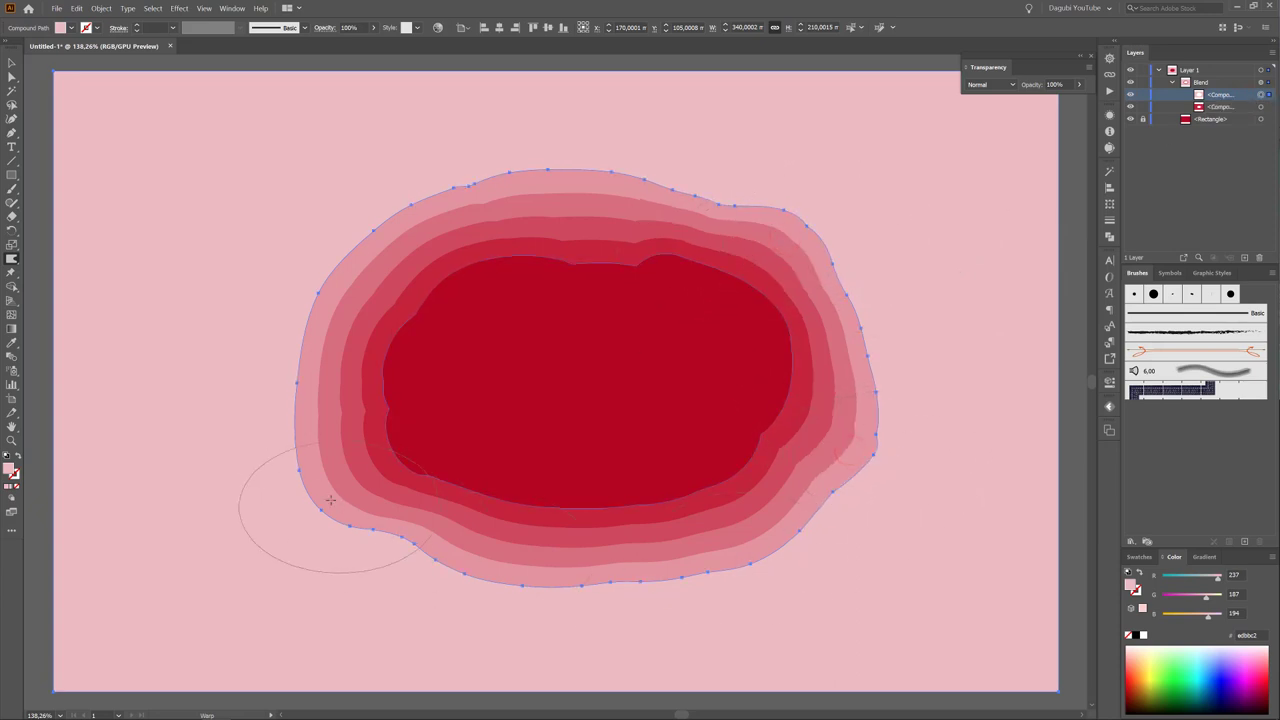
{"action": "left_click_drag", "start_coordinate": [330, 498], "coordinate": [286, 480]}
{"action": "left_click_drag", "start_coordinate": [314, 306], "coordinate": [240, 386]}
{"action": "left_click_drag", "start_coordinate": [297, 525], "coordinate": [305, 509]}
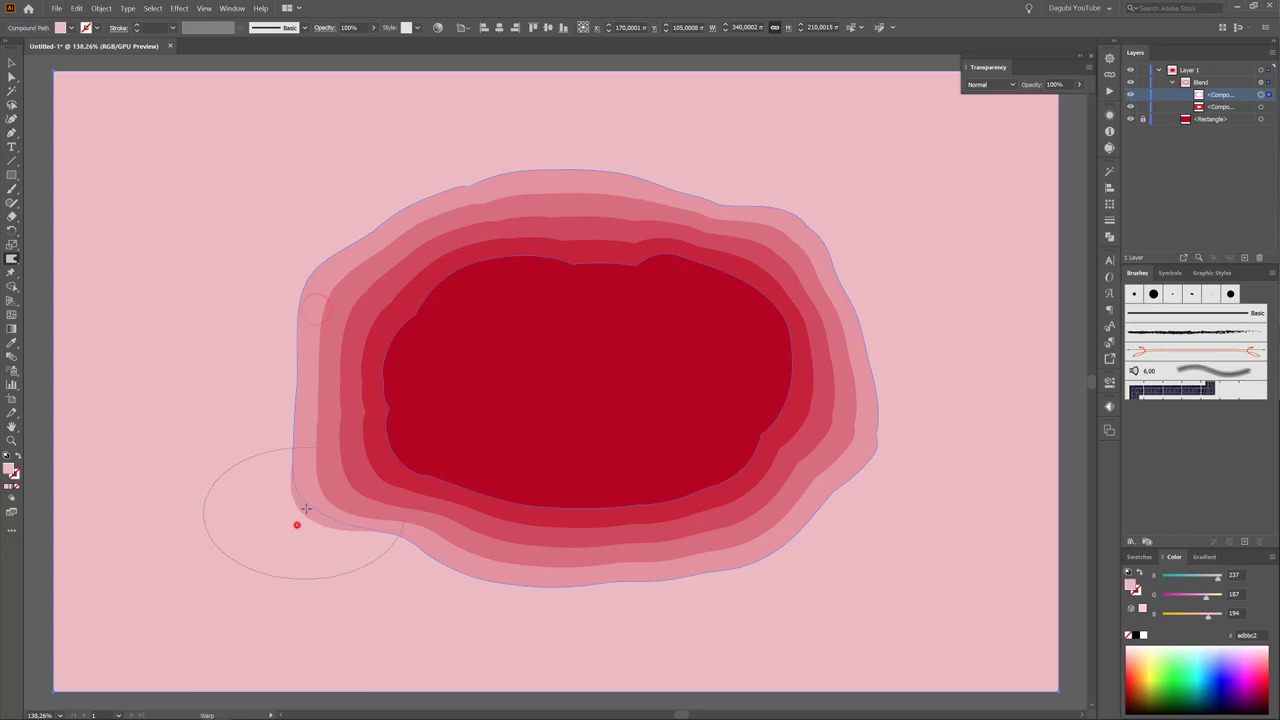
{"action": "left_click_drag", "start_coordinate": [423, 551], "coordinate": [603, 580]}
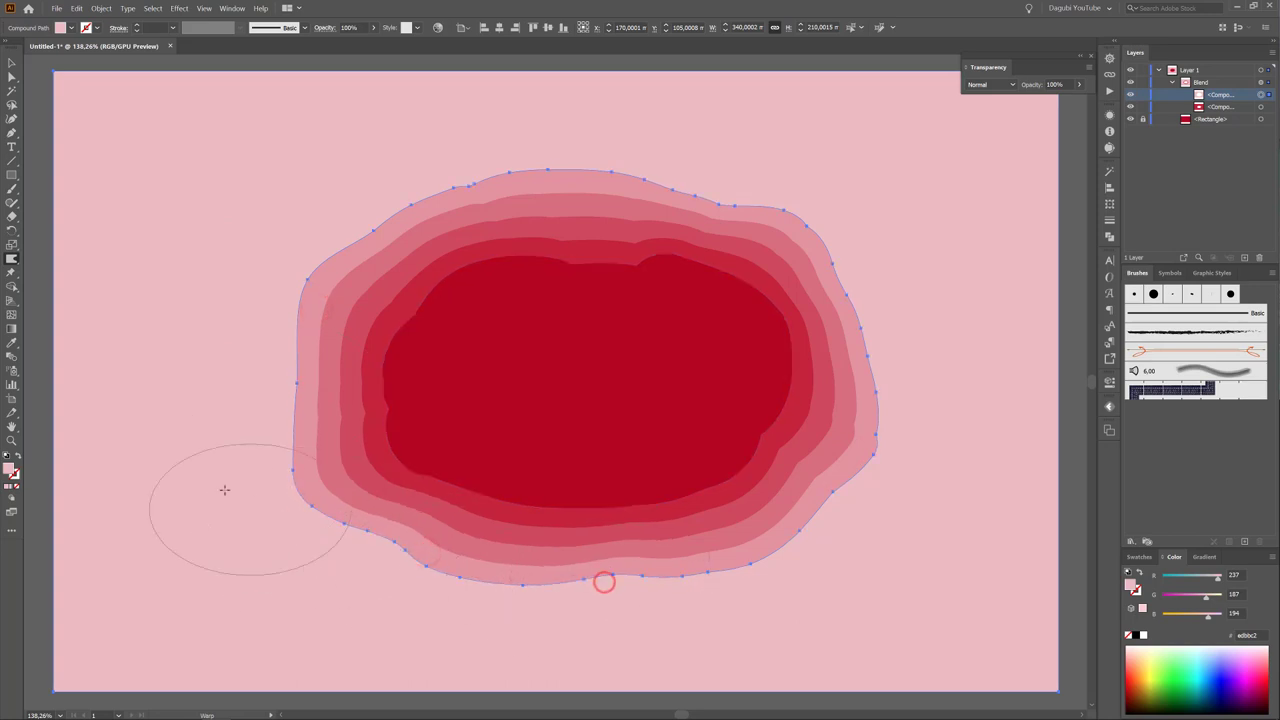
Nudge the inner red shape's top edge, then target the whole blend.
{"action": "left_click", "coordinate": [1260, 106]}
{"action": "left_click_drag", "start_coordinate": [638, 284], "coordinate": [631, 302]}
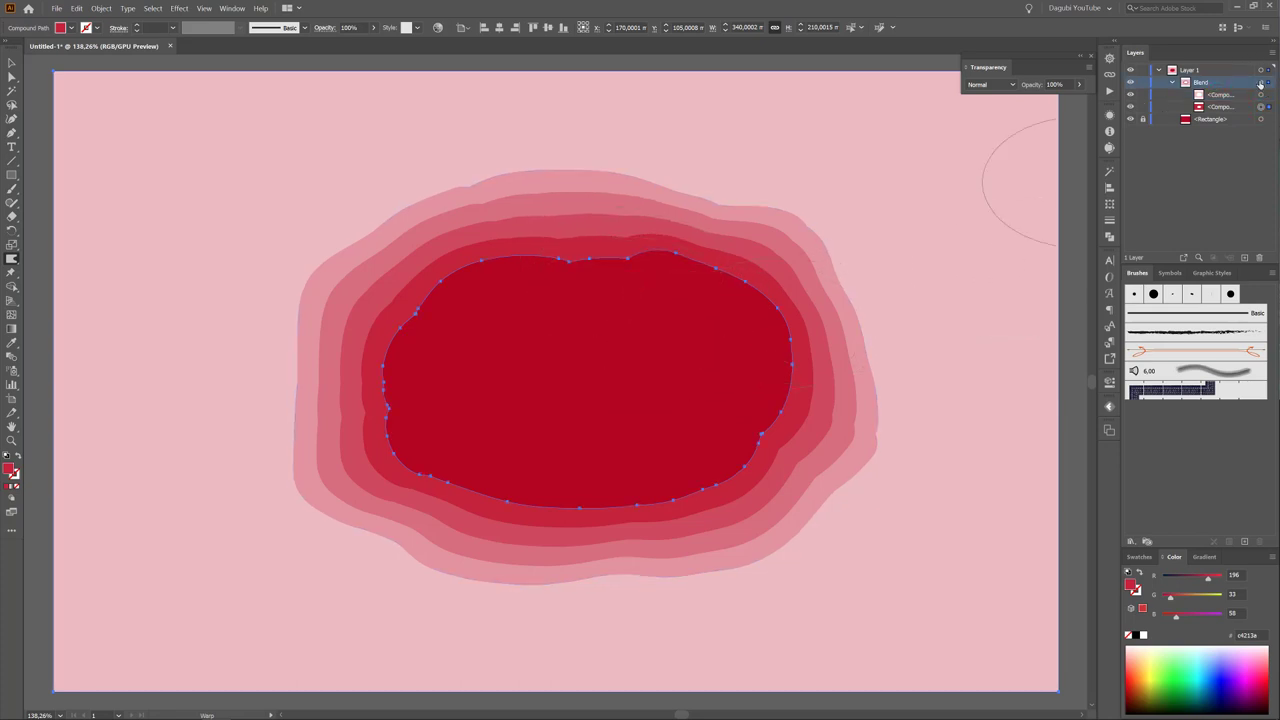
{"action": "left_click", "coordinate": [1260, 82]}
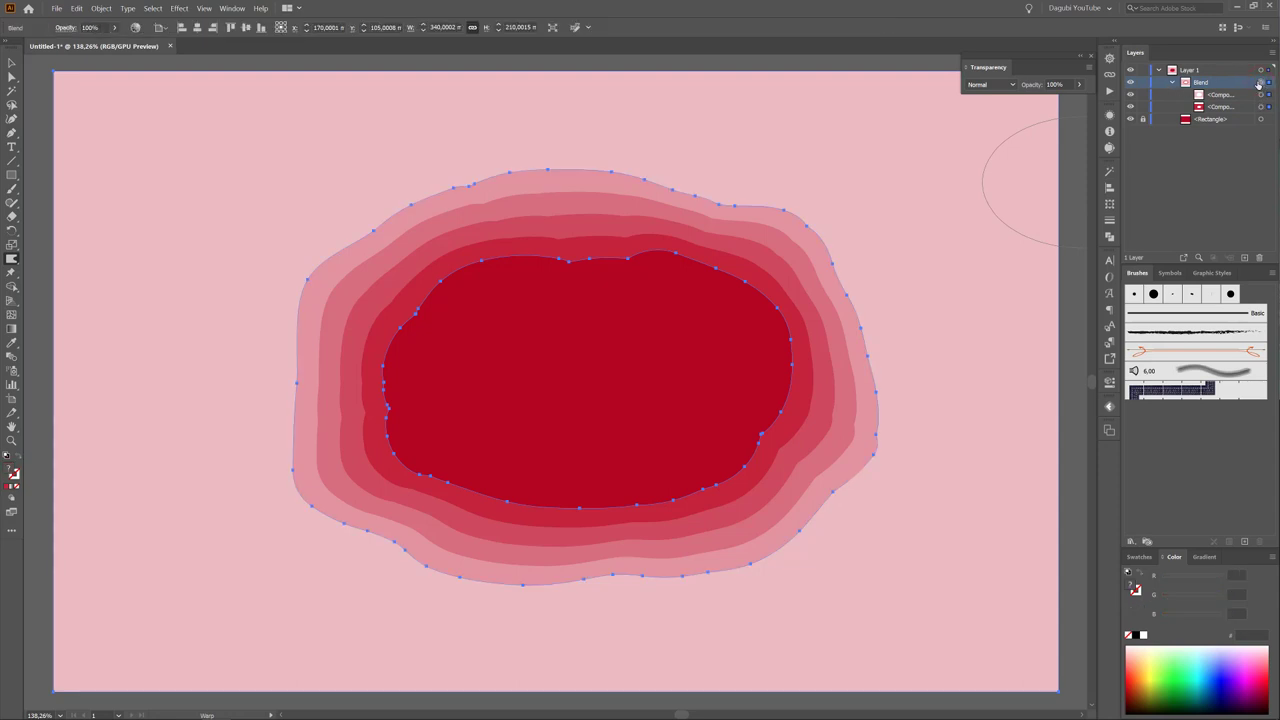
Expand the blend with Object > Blend > Expand, revealing its five compound paths in Layers.
{"action": "left_click", "coordinate": [101, 8]}
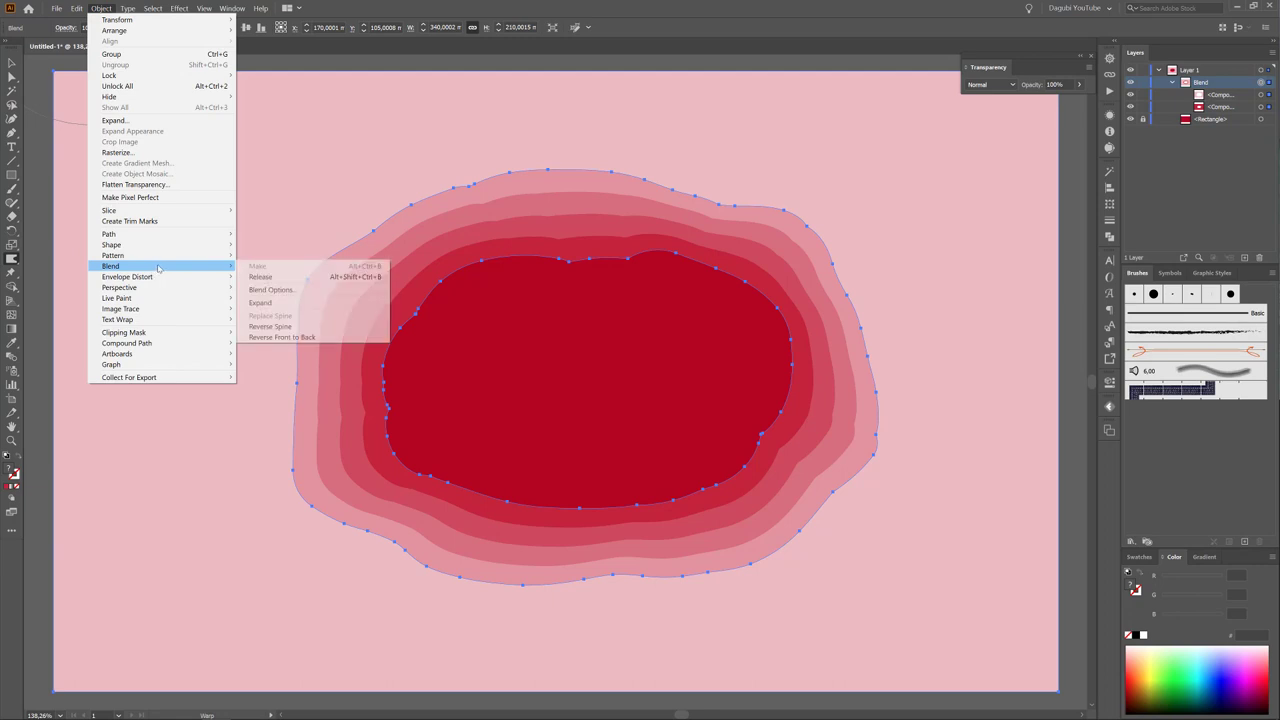
{"action": "mouse_move", "coordinate": [111, 266]}
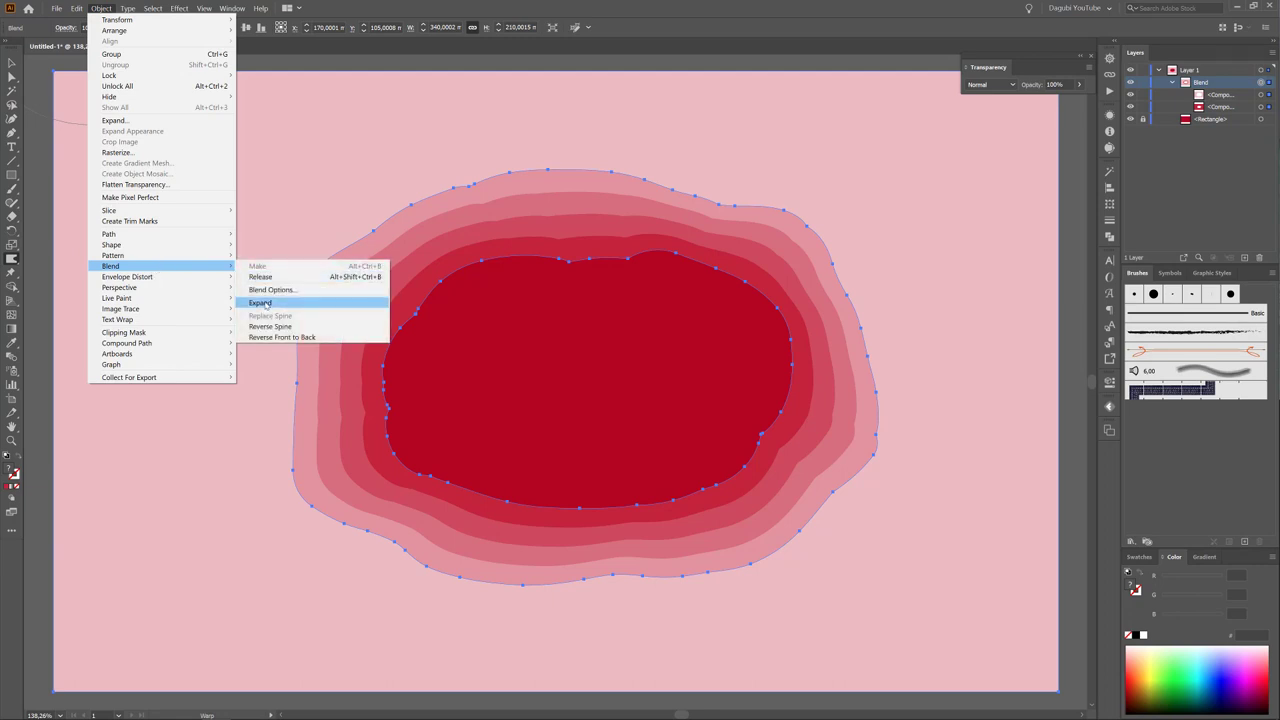
{"action": "left_click", "coordinate": [265, 303]}
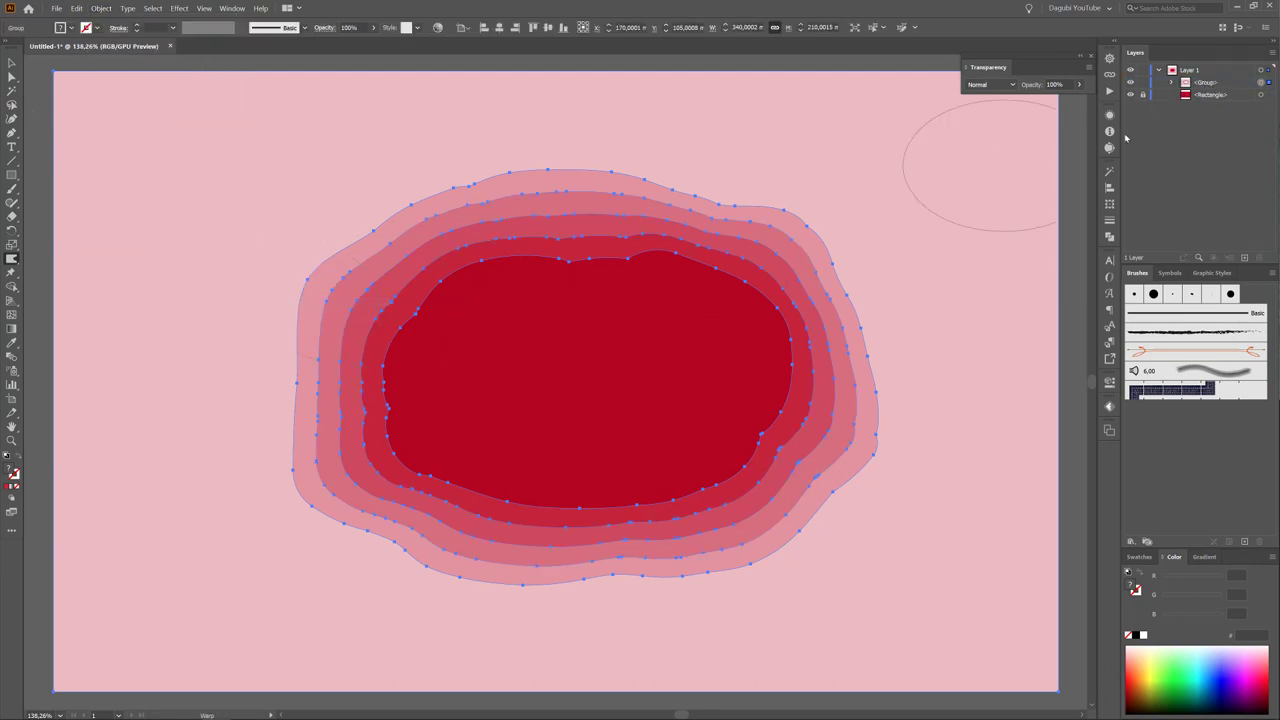
{"action": "left_click", "coordinate": [1173, 82]}
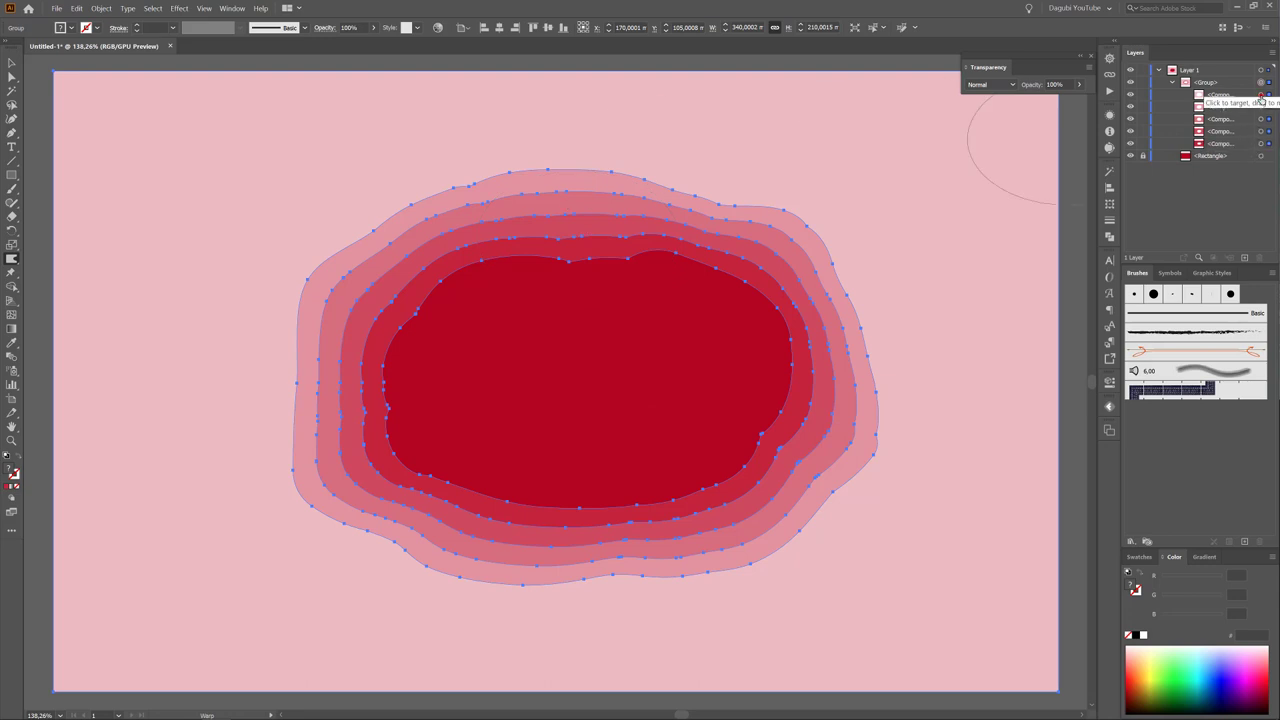
Target the outermost ring and warp its upper-left, bottom and right edges.
{"action": "left_click", "coordinate": [1262, 95]}
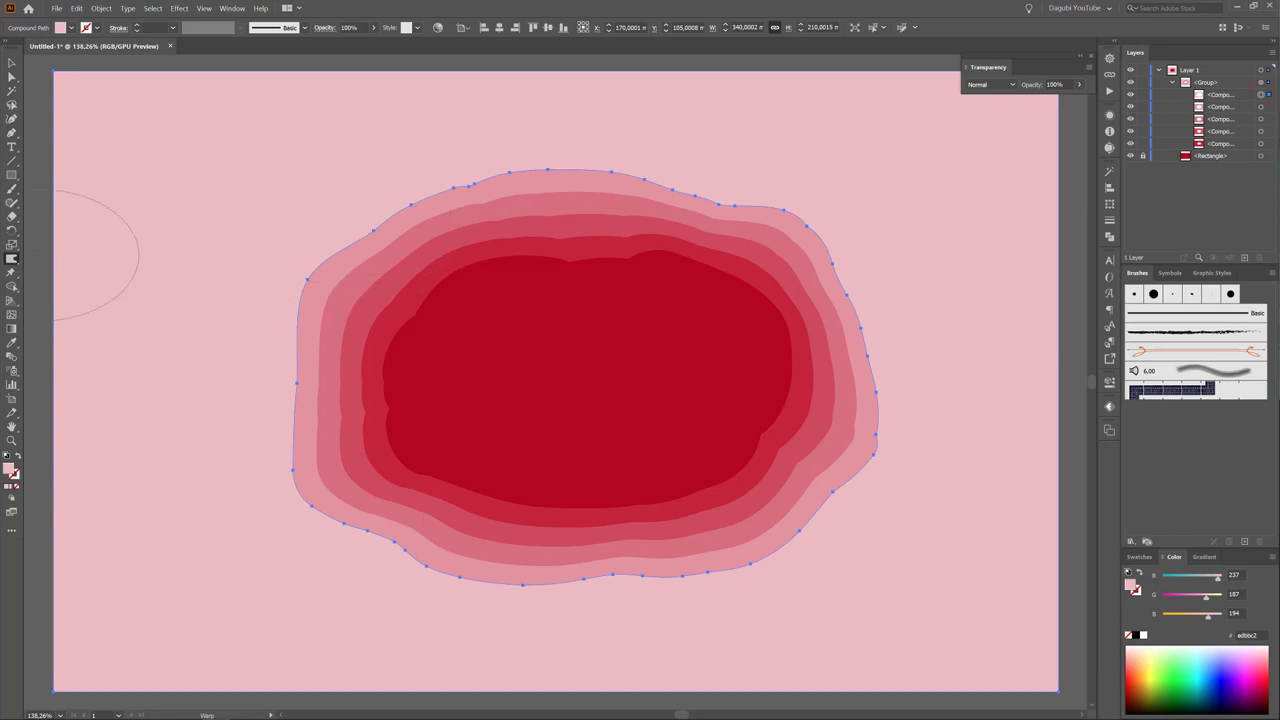
{"action": "left_click_drag", "start_coordinate": [380, 218], "coordinate": [290, 303]}
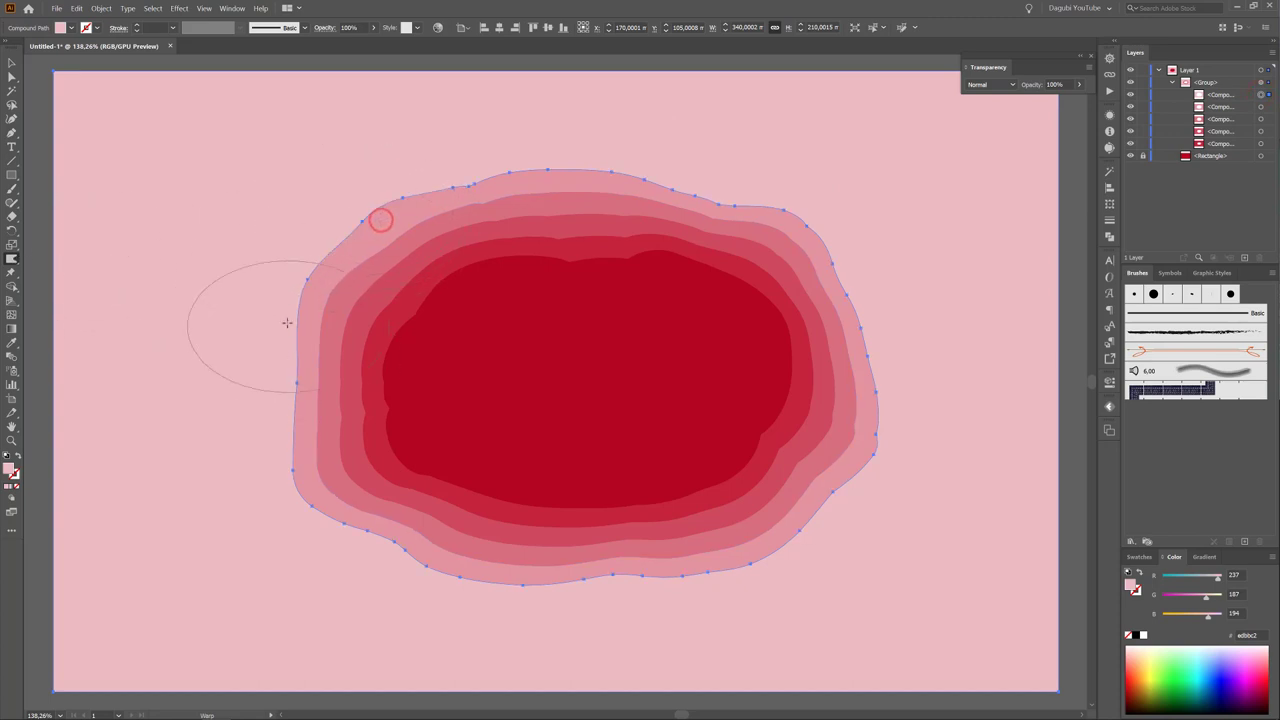
{"action": "left_click_drag", "start_coordinate": [560, 575], "coordinate": [614, 567]}
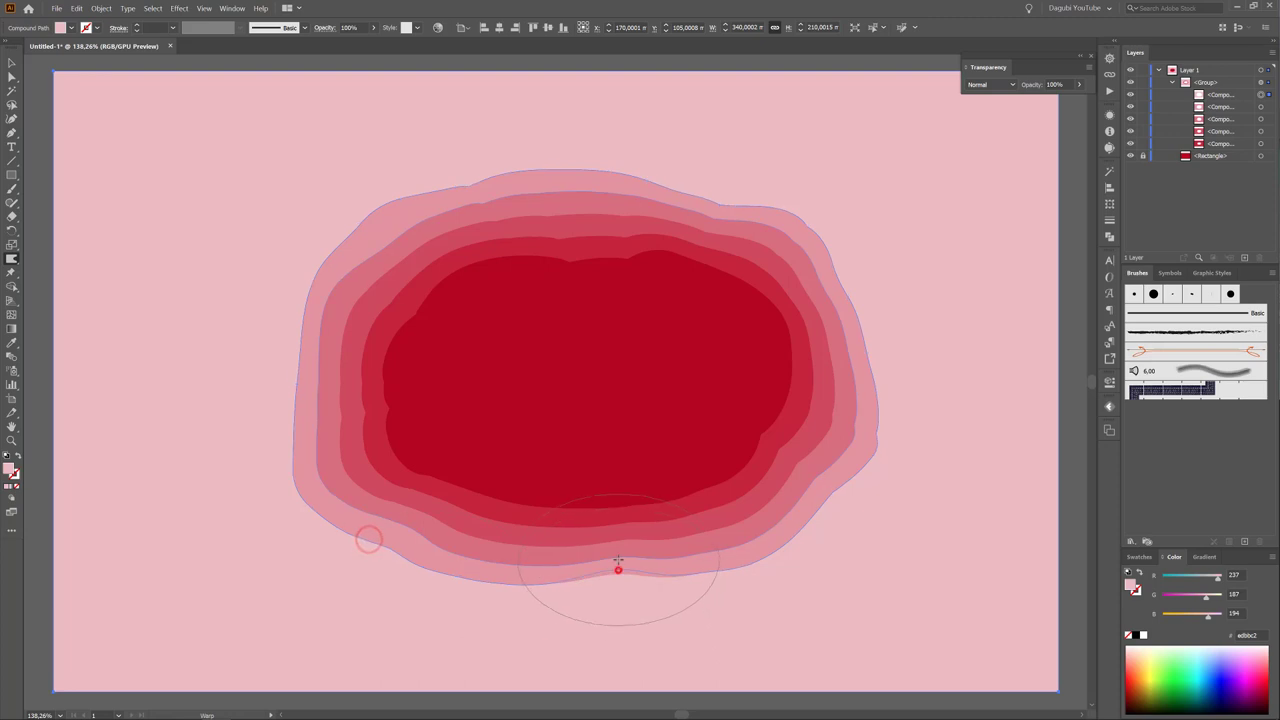
{"action": "left_click_drag", "start_coordinate": [785, 531], "coordinate": [785, 534]}
{"action": "left_click_drag", "start_coordinate": [878, 391], "coordinate": [849, 320]}
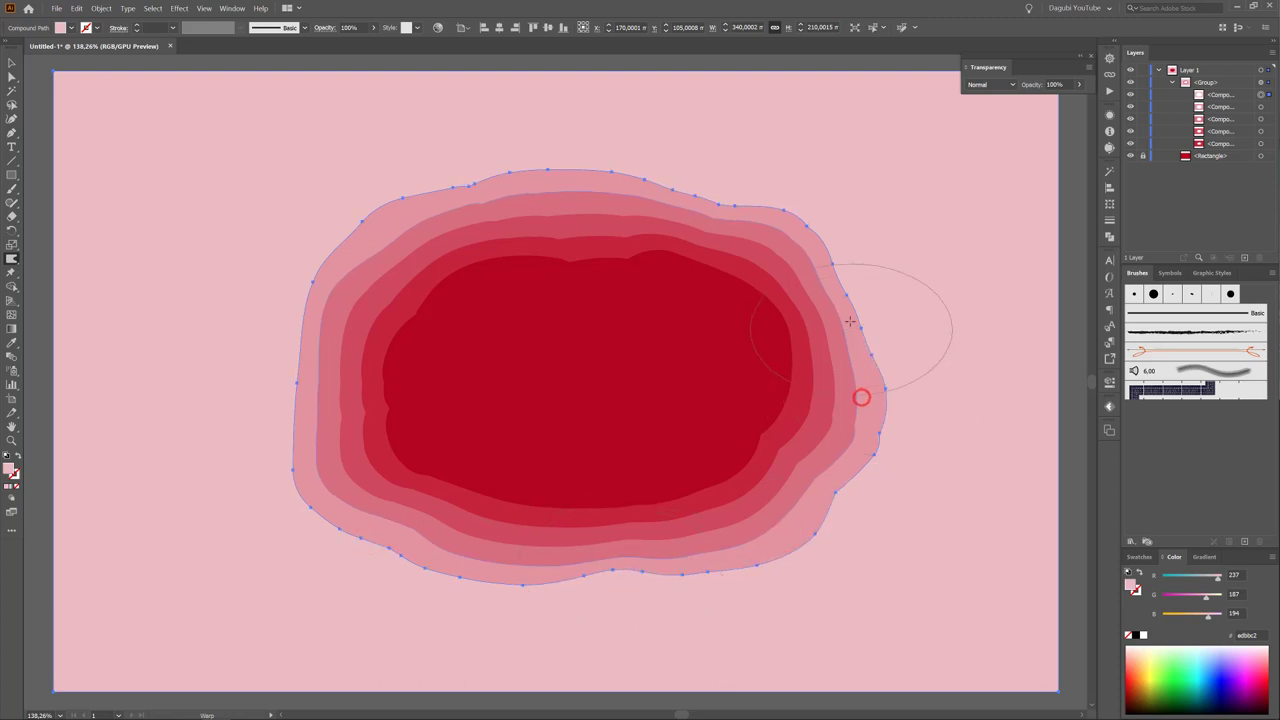
{"action": "left_click", "coordinate": [905, 432]}
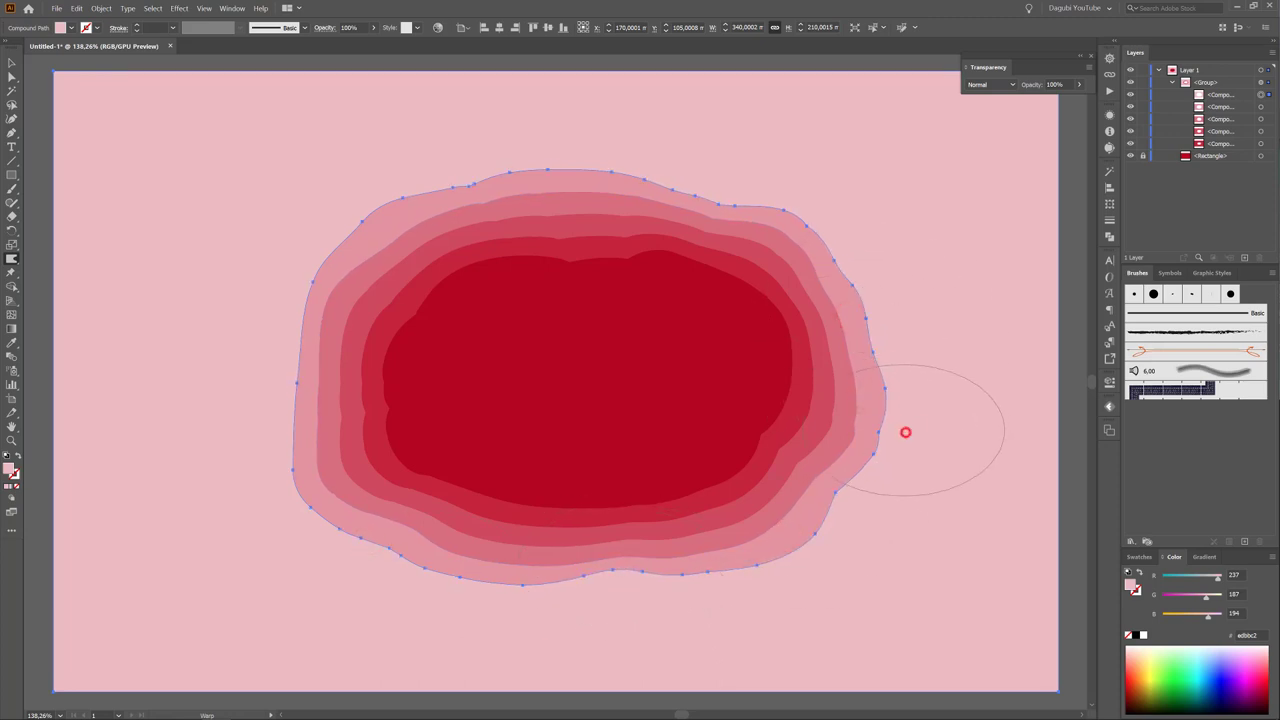
Target the second ring and warp its lower-right, lower-left and left edges.
{"action": "left_click", "coordinate": [1265, 106]}
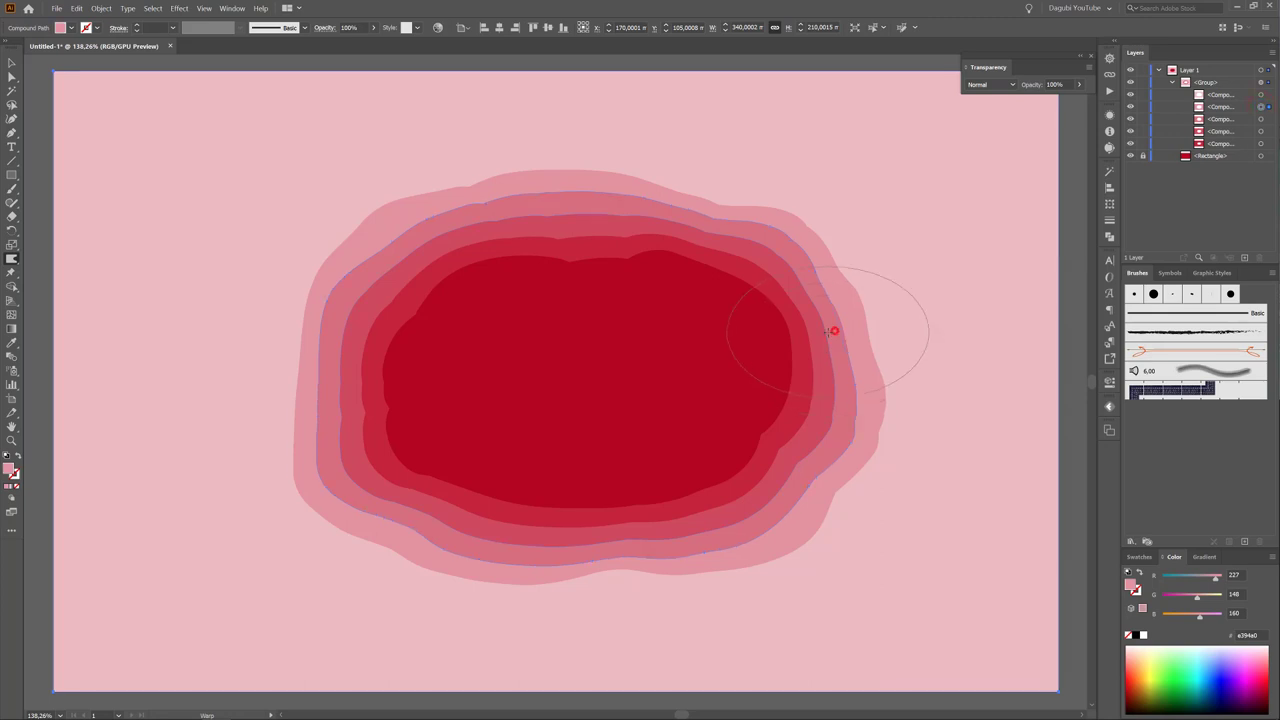
{"action": "left_click", "coordinate": [834, 331]}
{"action": "left_click_drag", "start_coordinate": [820, 480], "coordinate": [835, 495]}
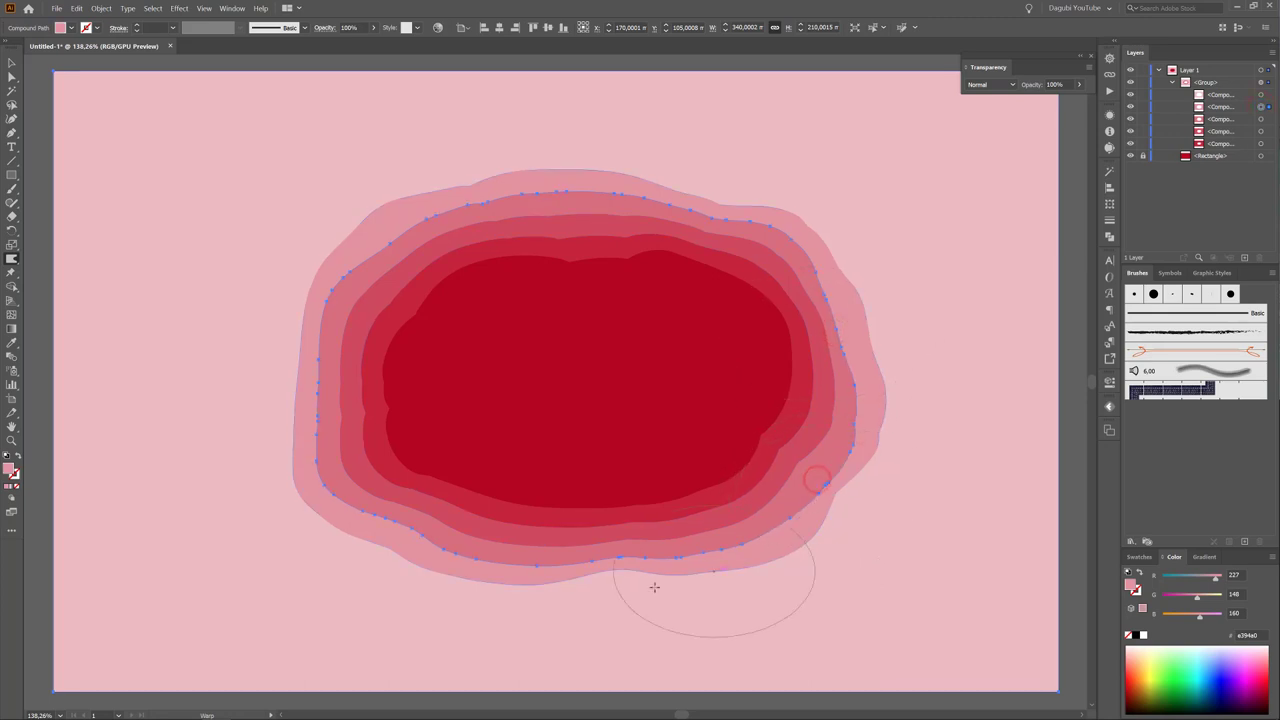
{"action": "left_click", "coordinate": [432, 538]}
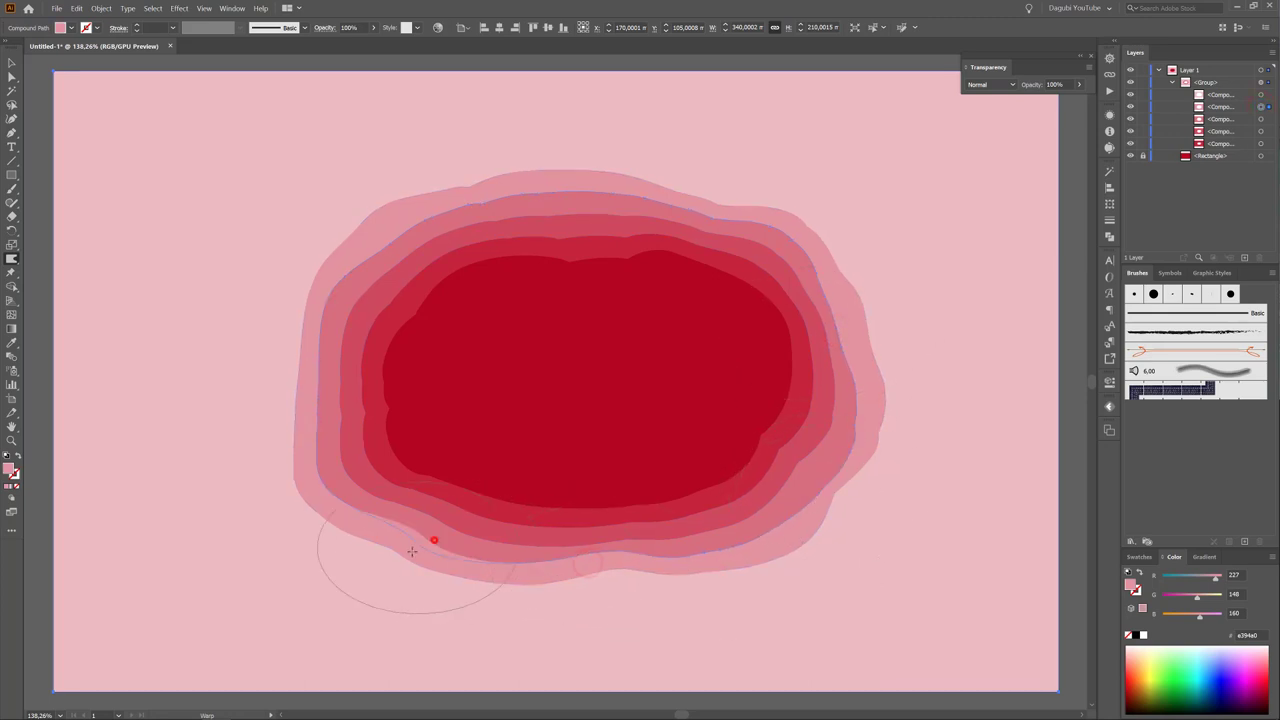
{"action": "left_click", "coordinate": [320, 429]}
{"action": "left_click_drag", "start_coordinate": [299, 429], "coordinate": [336, 273]}
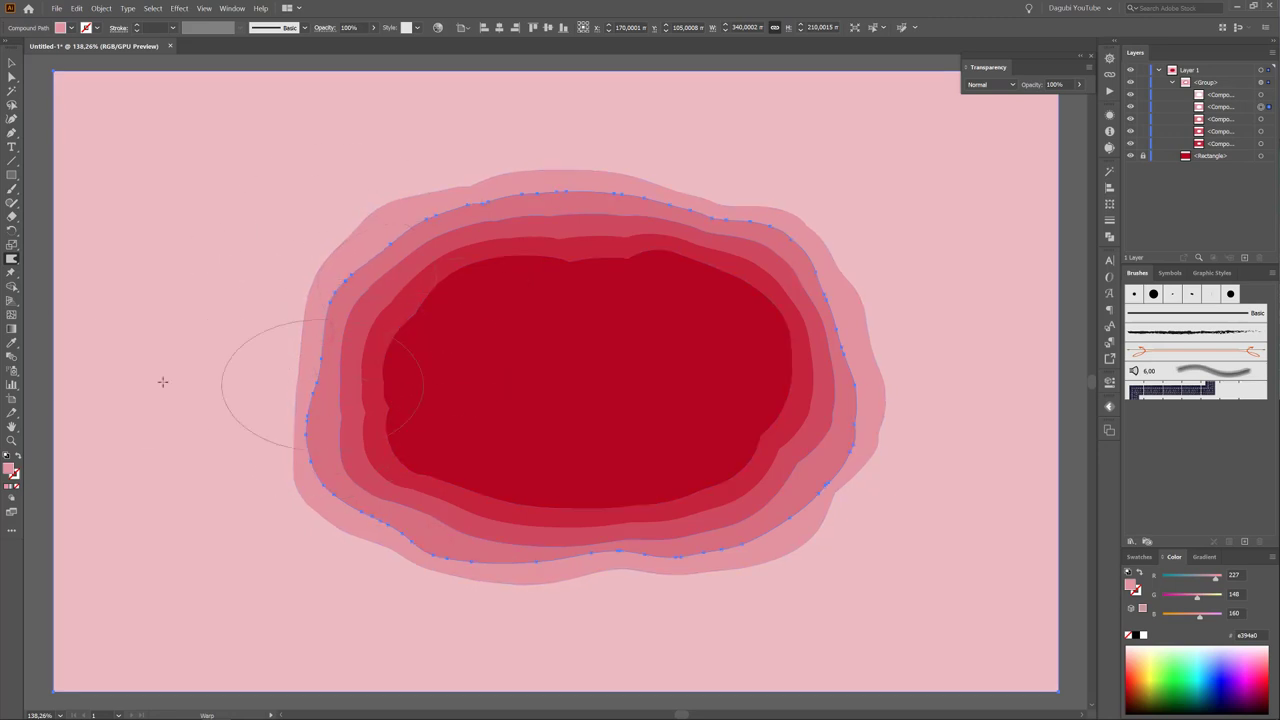
Warp the second ring's top and right edges, toggling the Warp brush's simplify option on and off.
{"action": "double_click", "coordinate": [10, 258]}
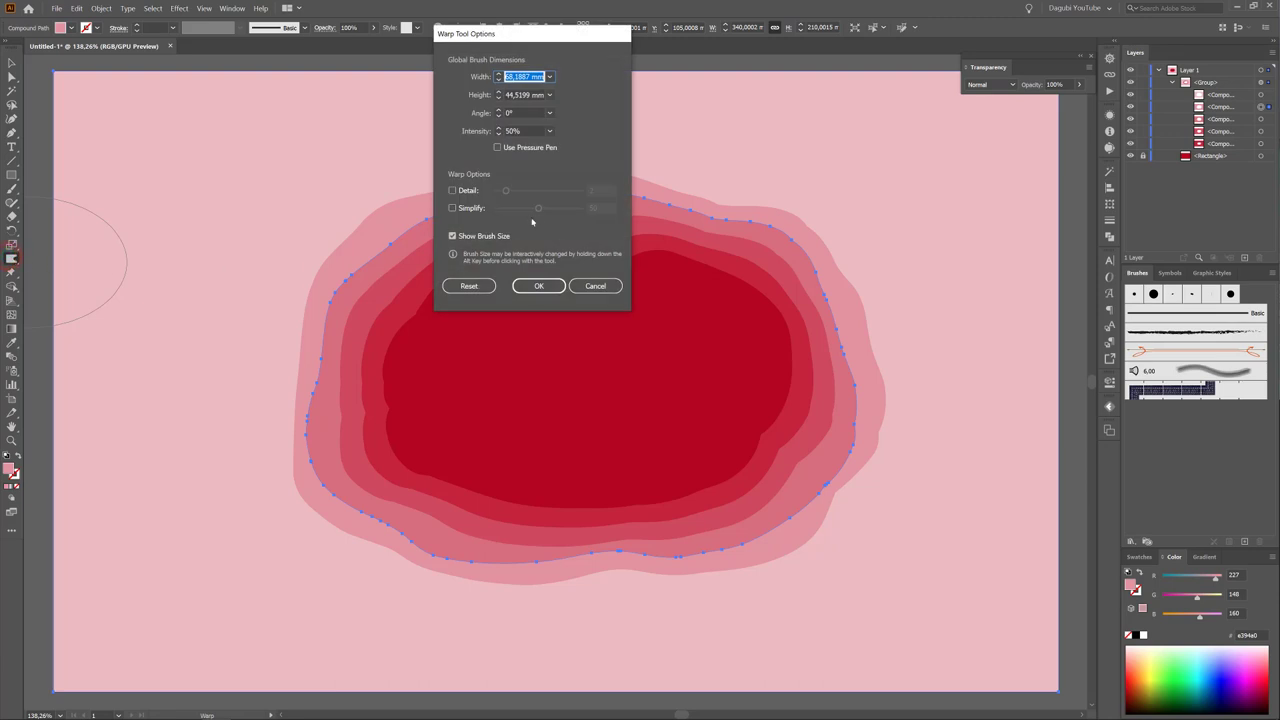
{"action": "left_click", "coordinate": [453, 208]}
{"action": "left_click", "coordinate": [538, 286]}
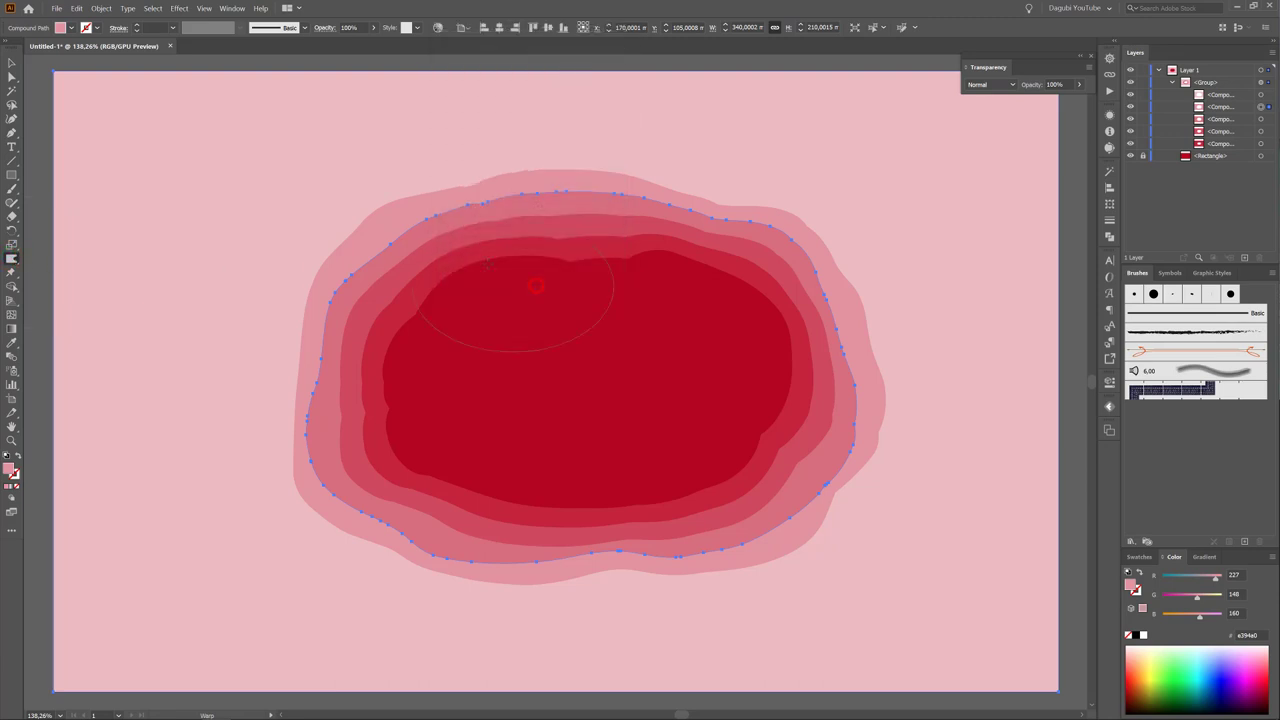
{"action": "left_click_drag", "start_coordinate": [484, 204], "coordinate": [610, 203]}
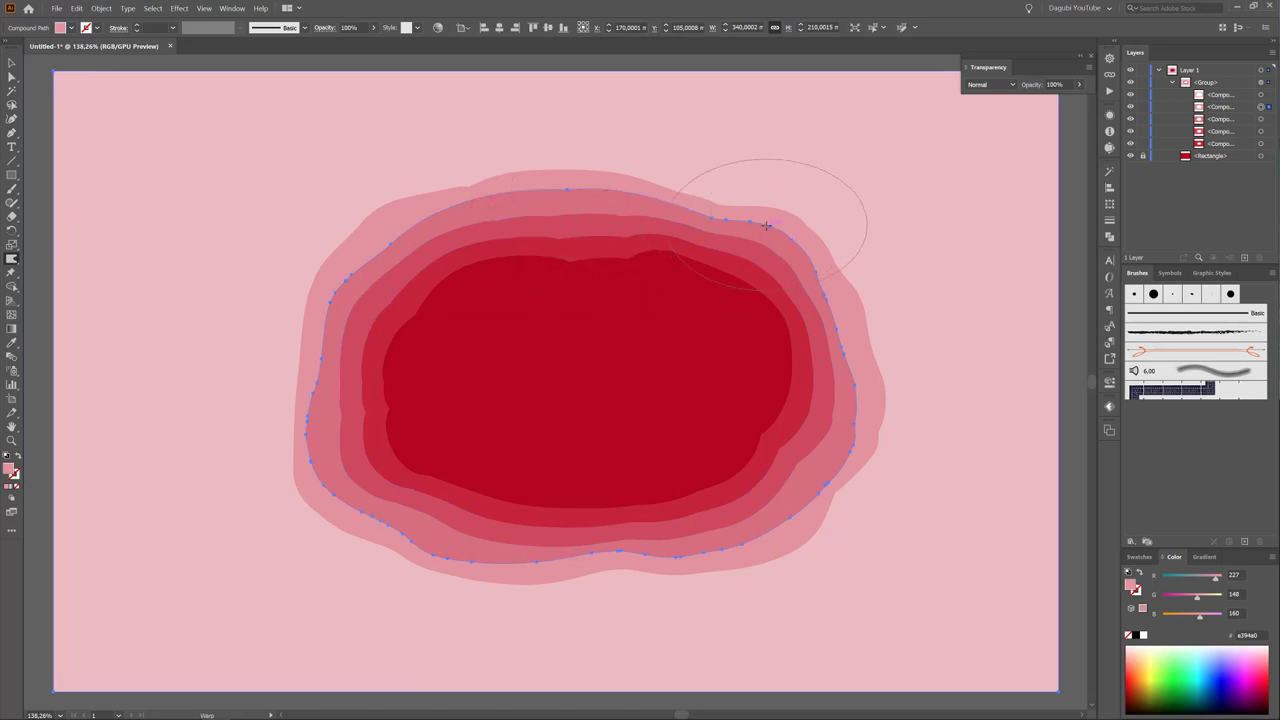
{"action": "left_click_drag", "start_coordinate": [749, 216], "coordinate": [772, 218]}
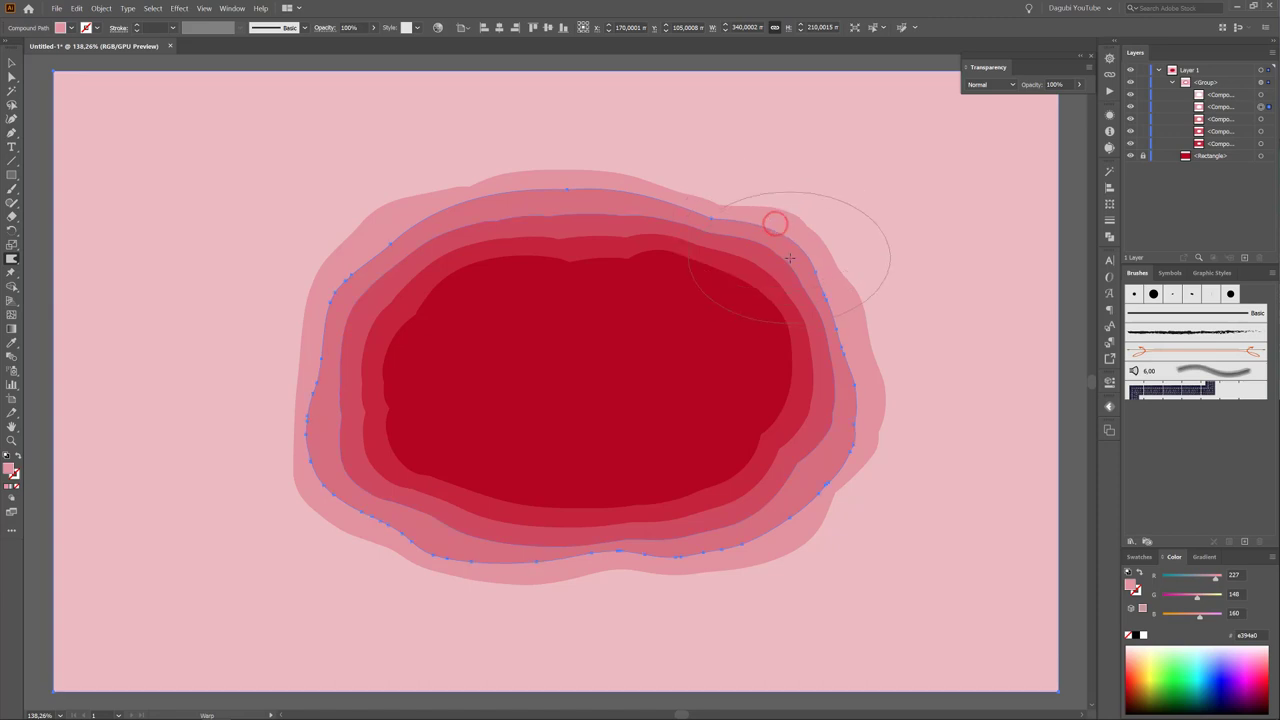
{"action": "double_click", "coordinate": [12, 259]}
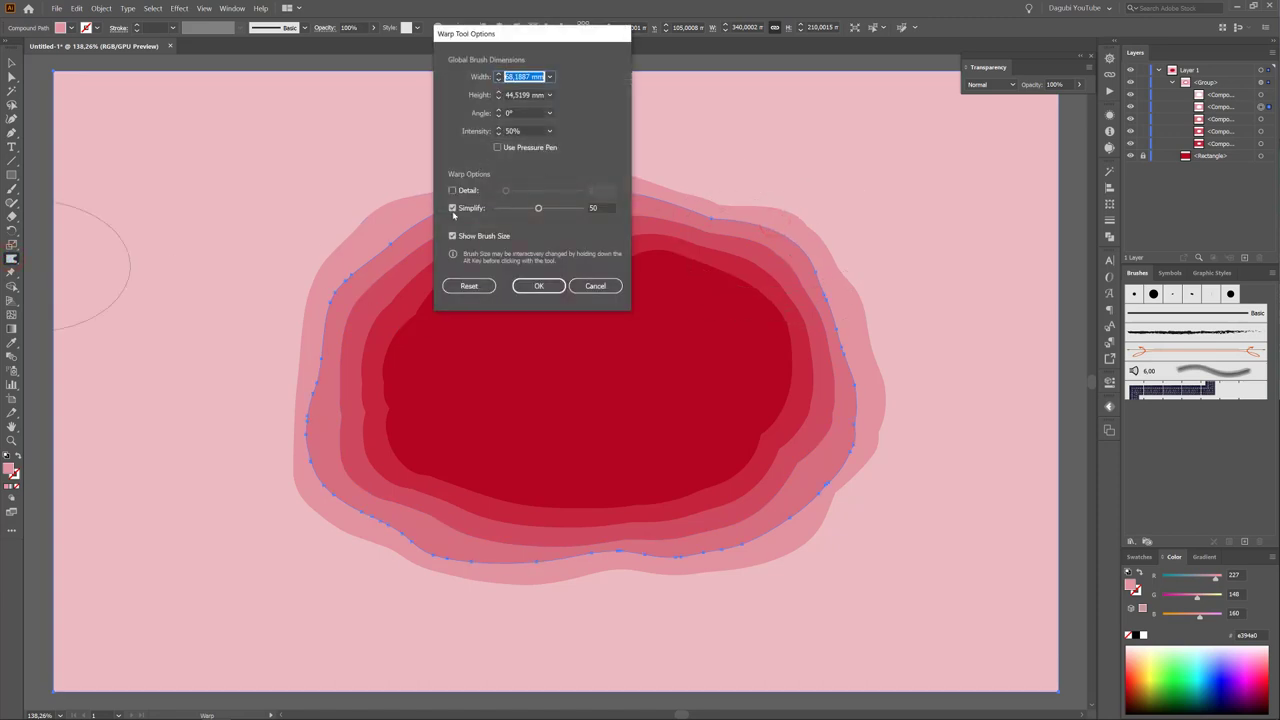
{"action": "left_click", "coordinate": [453, 208]}
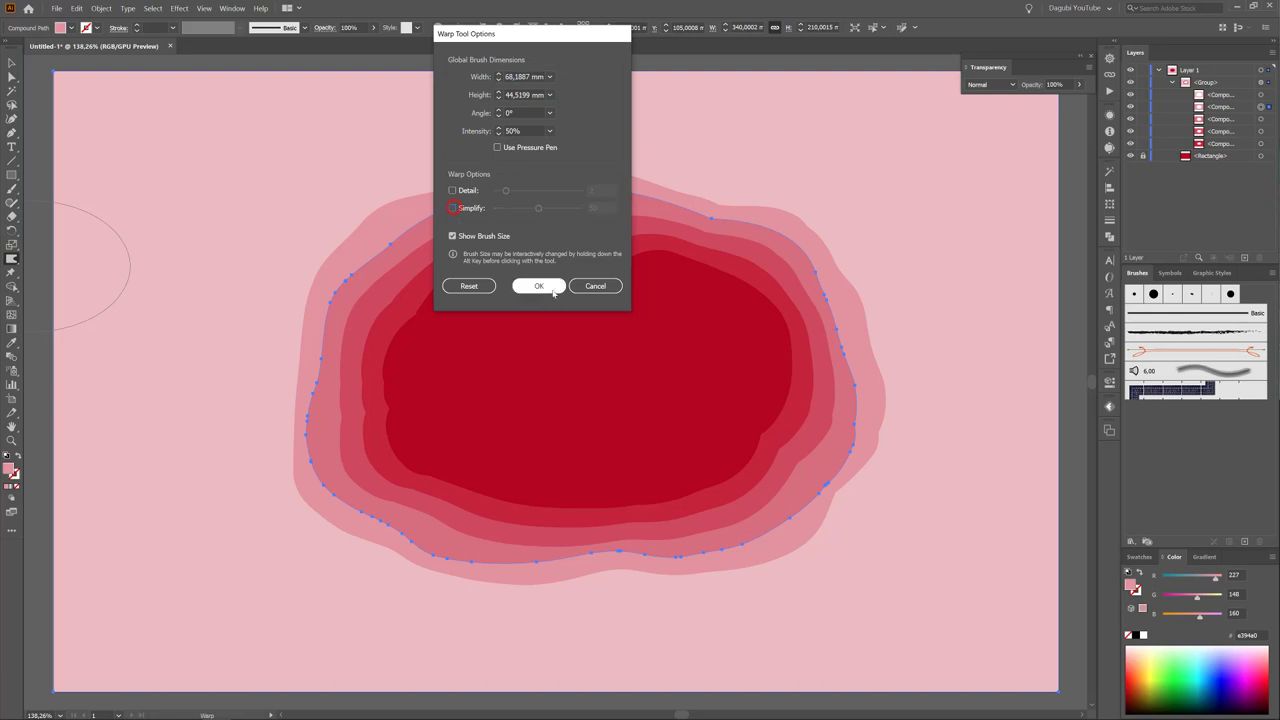
{"action": "left_click", "coordinate": [538, 286]}
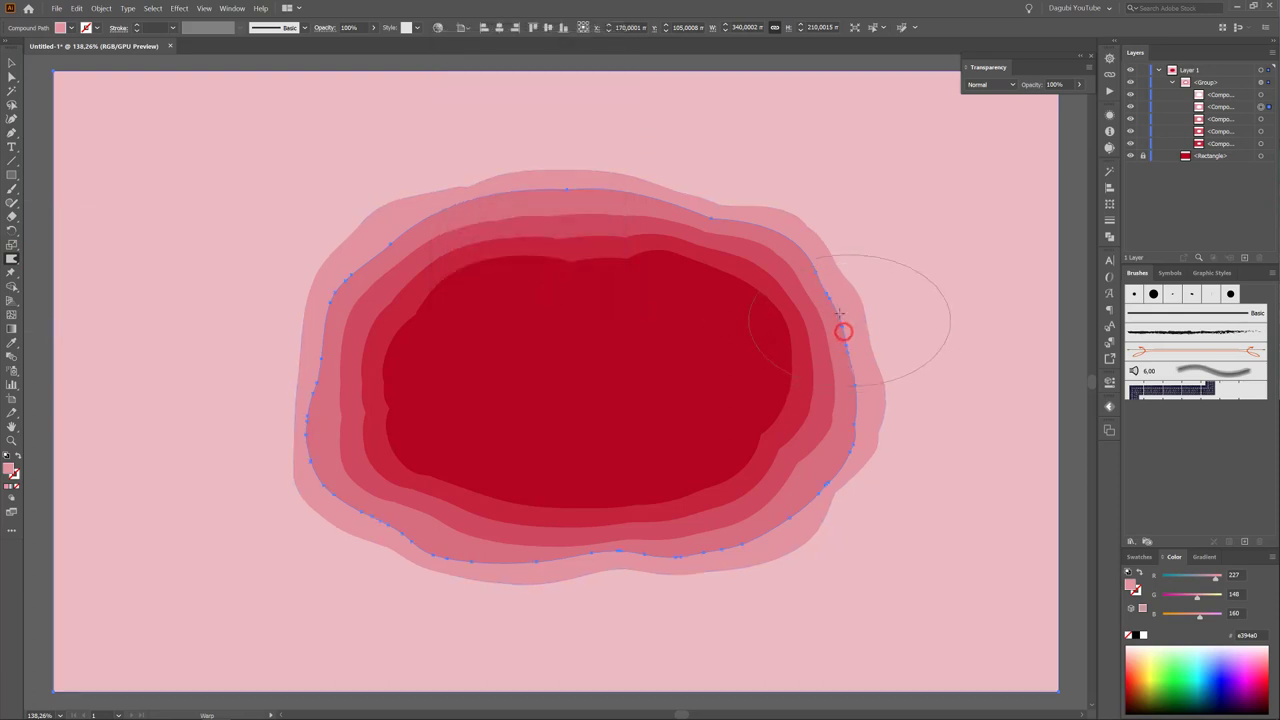
{"action": "left_click", "coordinate": [845, 418]}
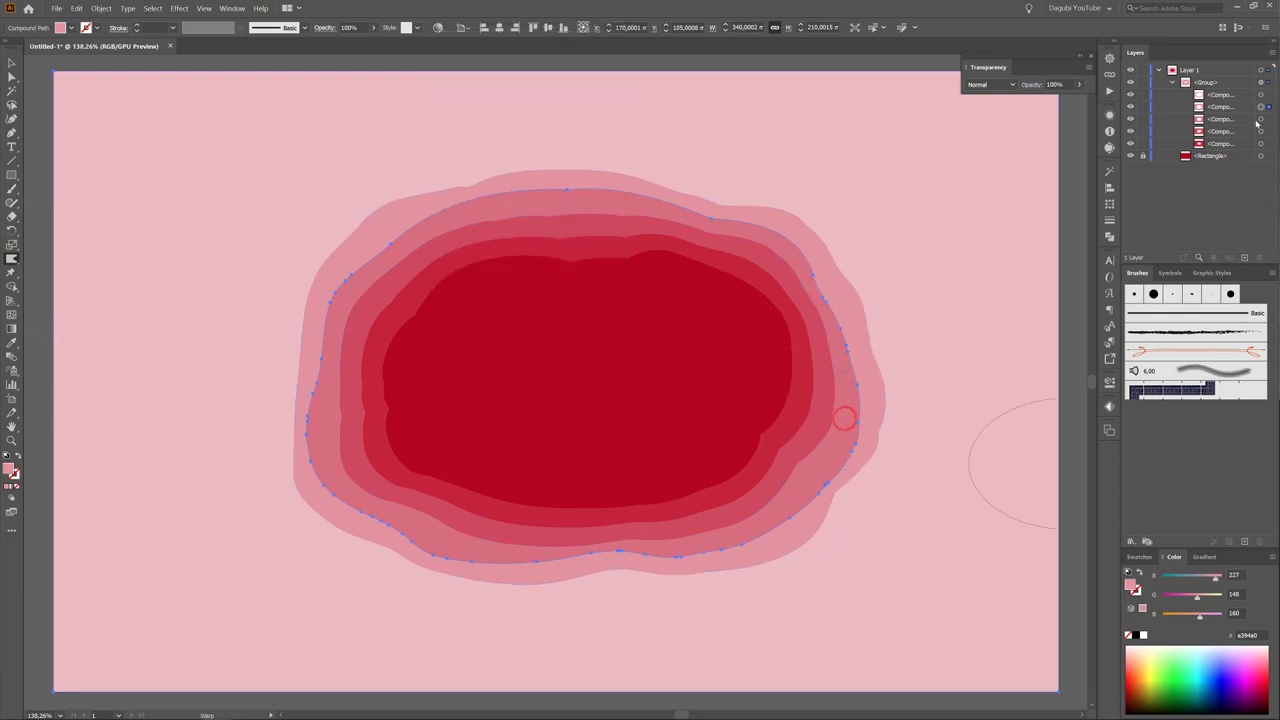
Target the third ring and warp its bottom, left and top edges.
{"action": "left_click", "coordinate": [1262, 119]}
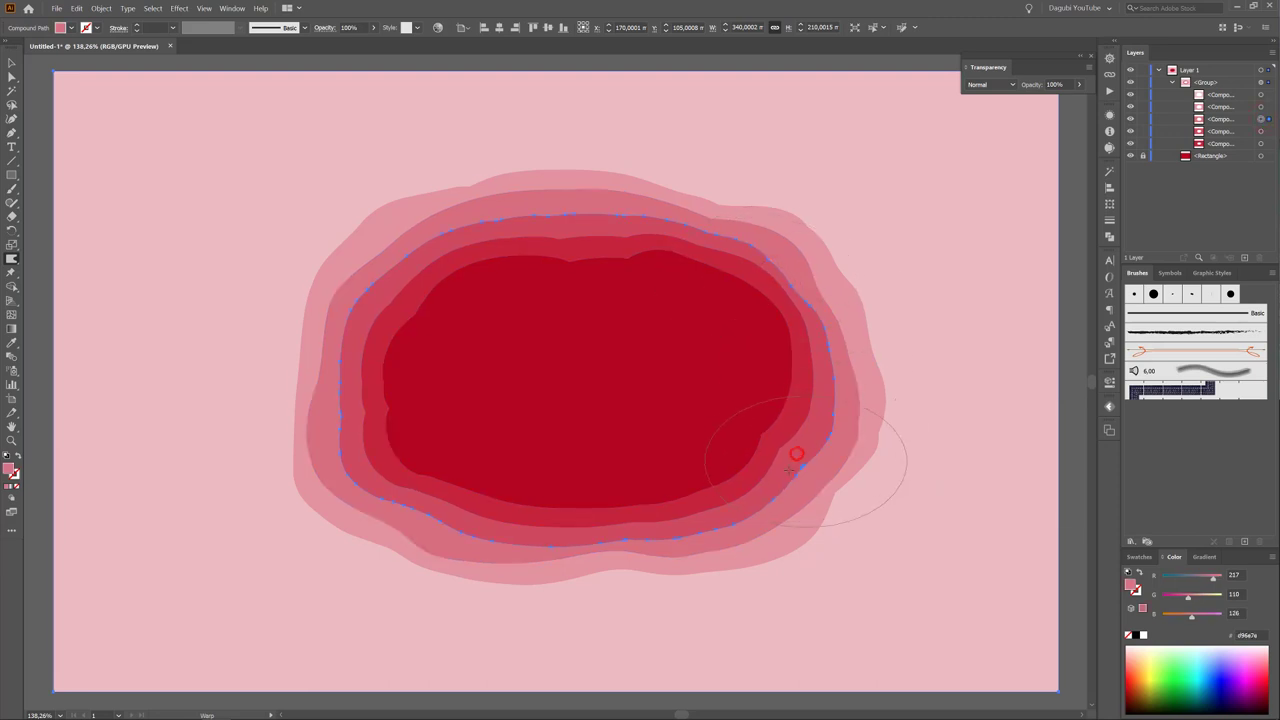
{"action": "left_click_drag", "start_coordinate": [662, 522], "coordinate": [669, 532]}
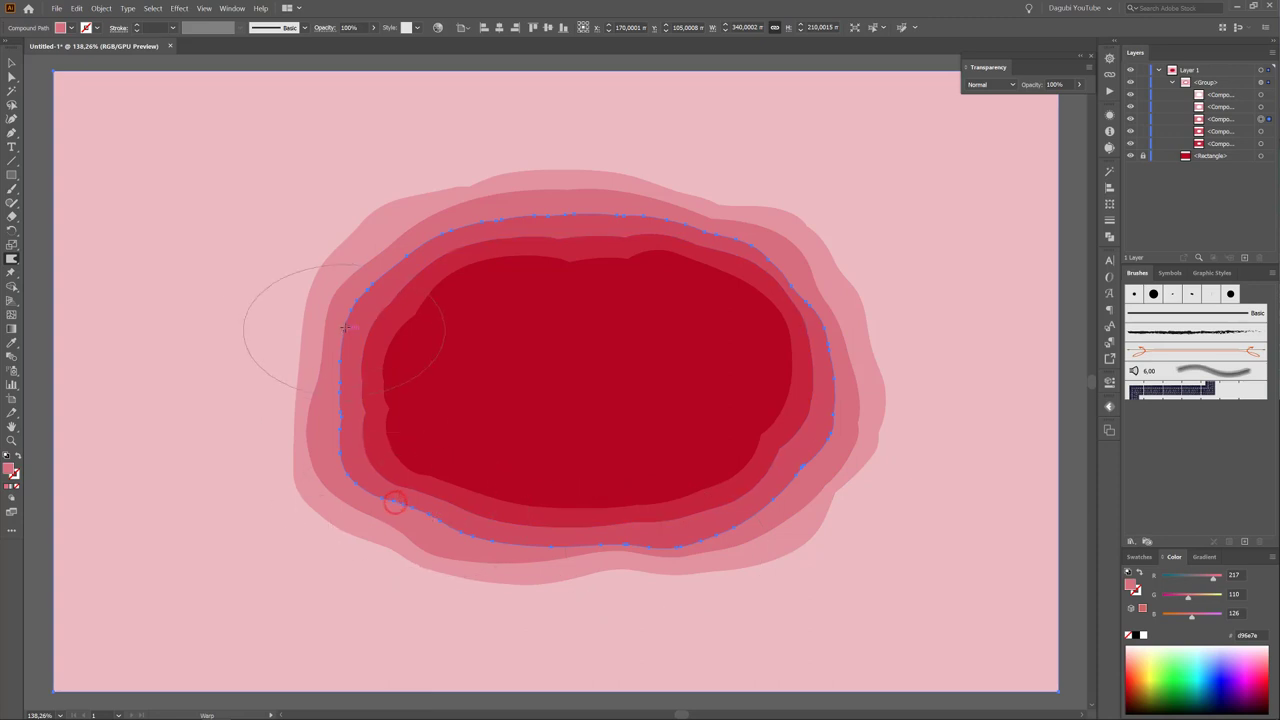
{"action": "left_click_drag", "start_coordinate": [343, 323], "coordinate": [454, 248]}
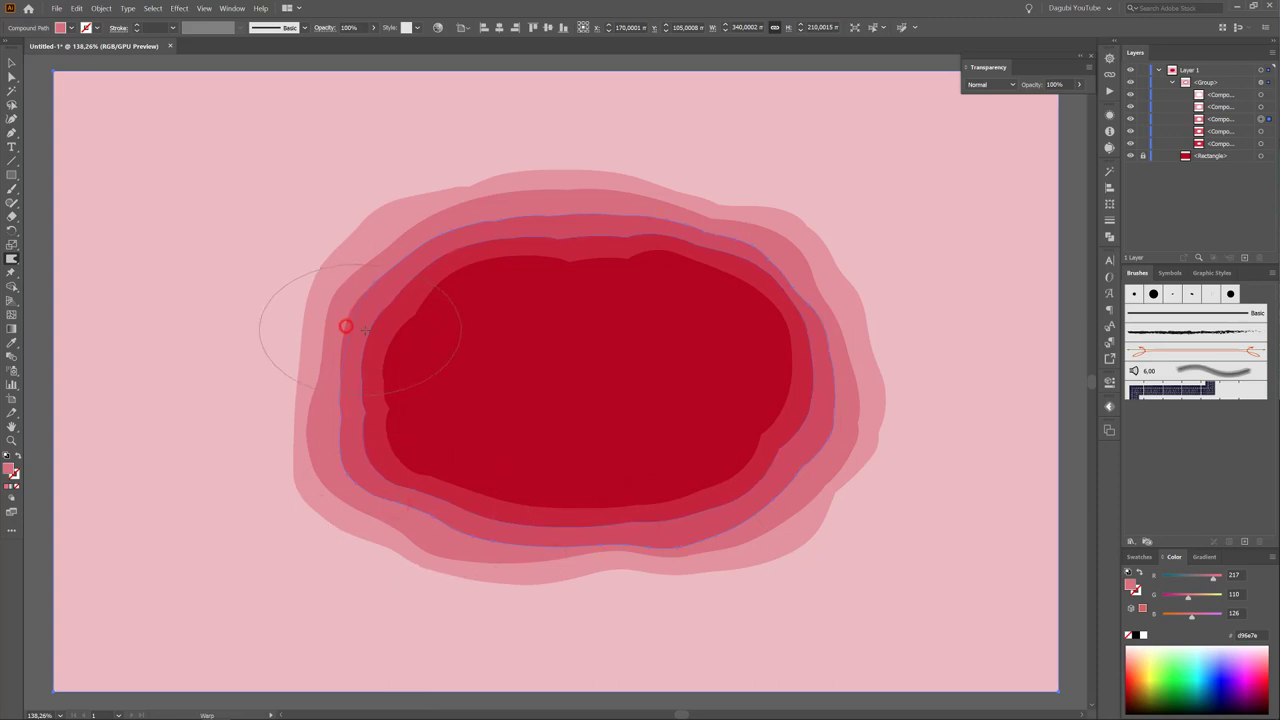
{"action": "left_click", "coordinate": [621, 222]}
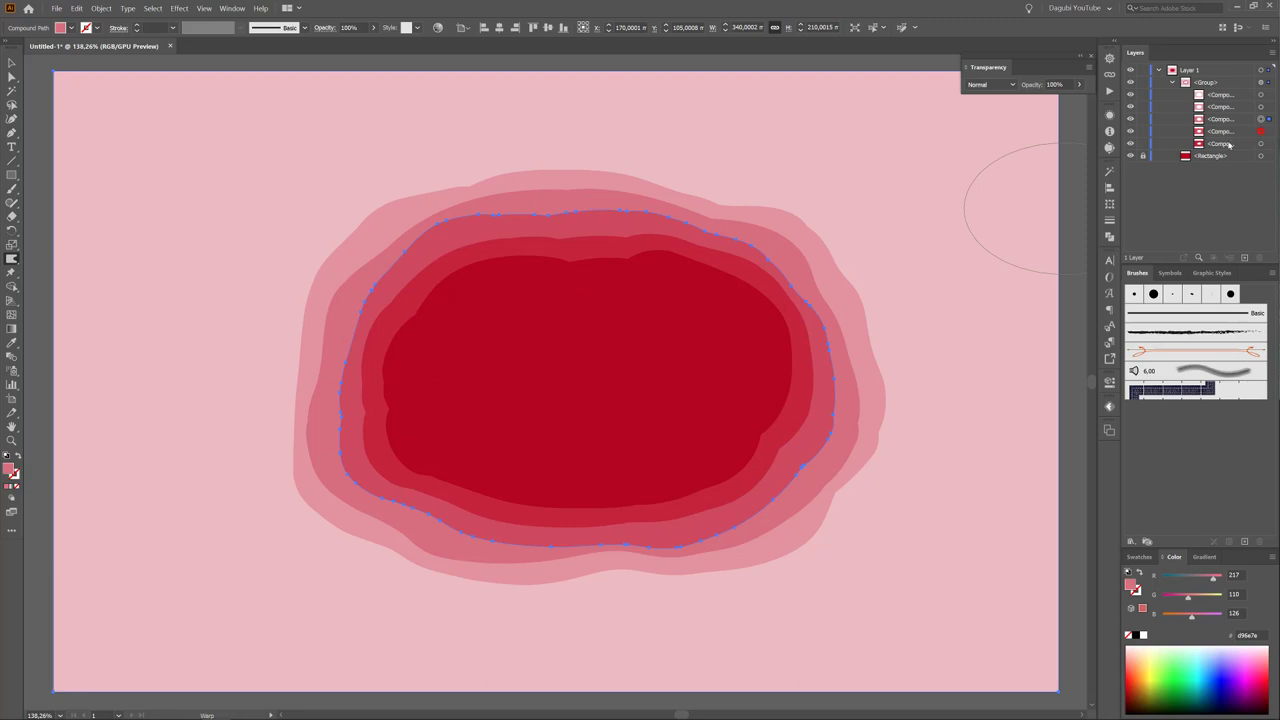
Target the fourth ring and warp its top, lower-right and top-left edges.
{"action": "left_click", "coordinate": [1260, 131]}
{"action": "left_click", "coordinate": [720, 253]}
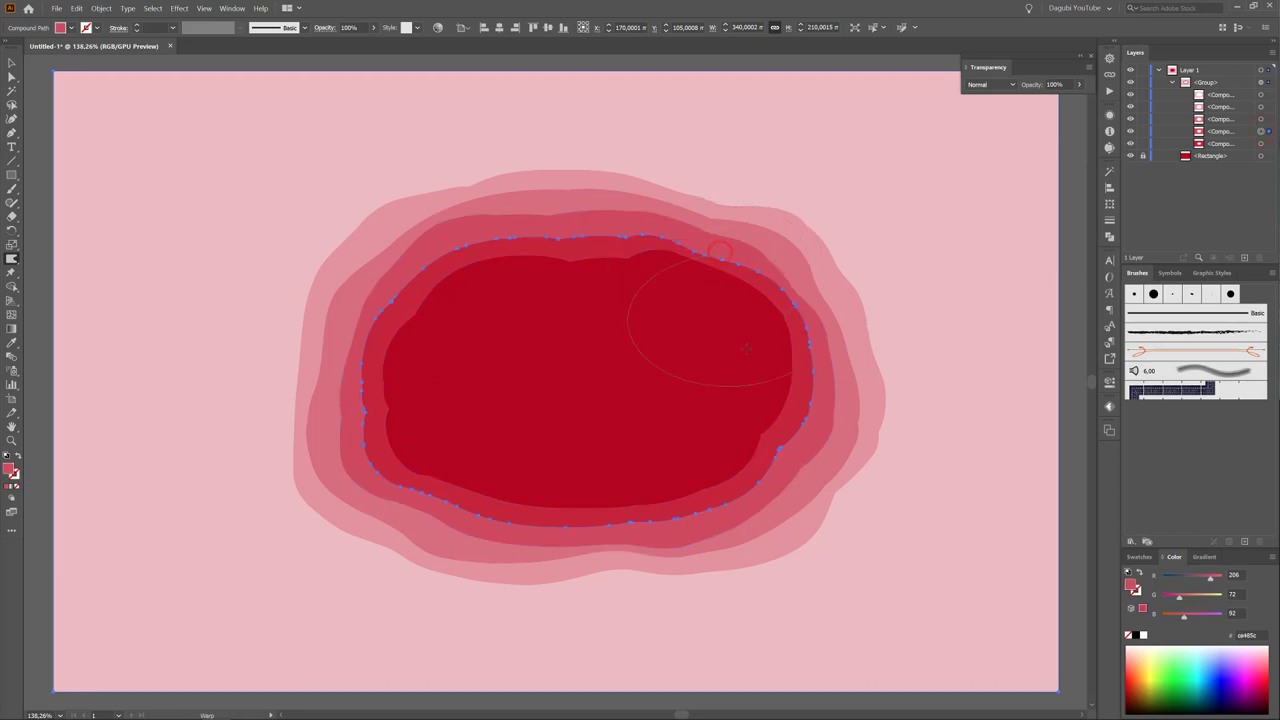
{"action": "left_click_drag", "start_coordinate": [765, 455], "coordinate": [660, 520]}
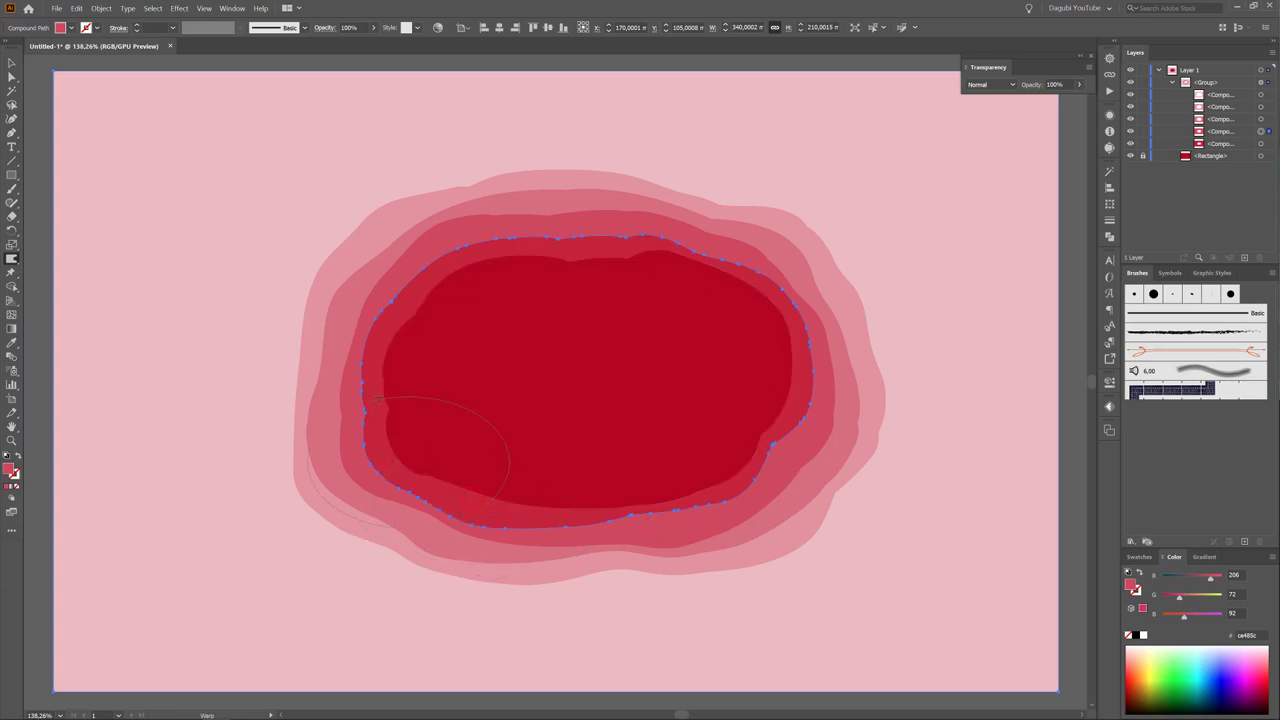
{"action": "left_click_drag", "start_coordinate": [432, 285], "coordinate": [419, 295]}
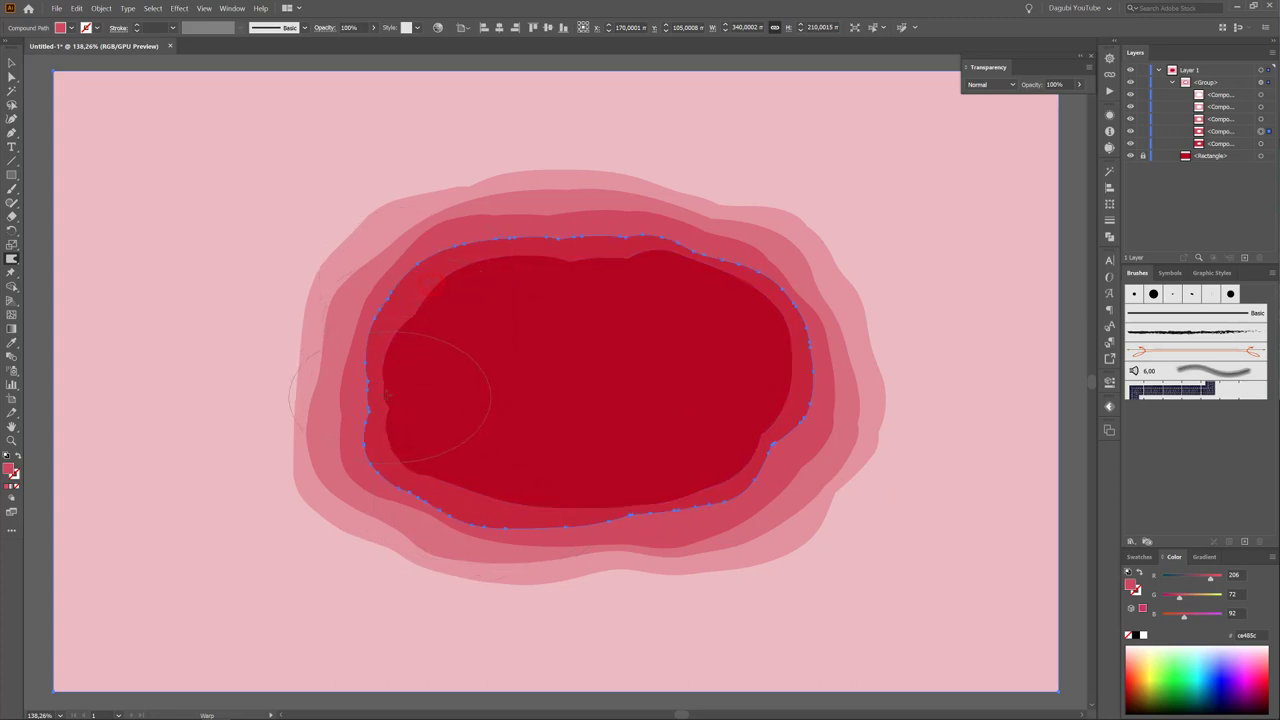
{"action": "left_click_drag", "start_coordinate": [552, 240], "coordinate": [556, 232]}
Warp the innermost dark red shape's top, lower-left and lower-right edges, then deselect.
{"action": "left_click", "coordinate": [1261, 143]}
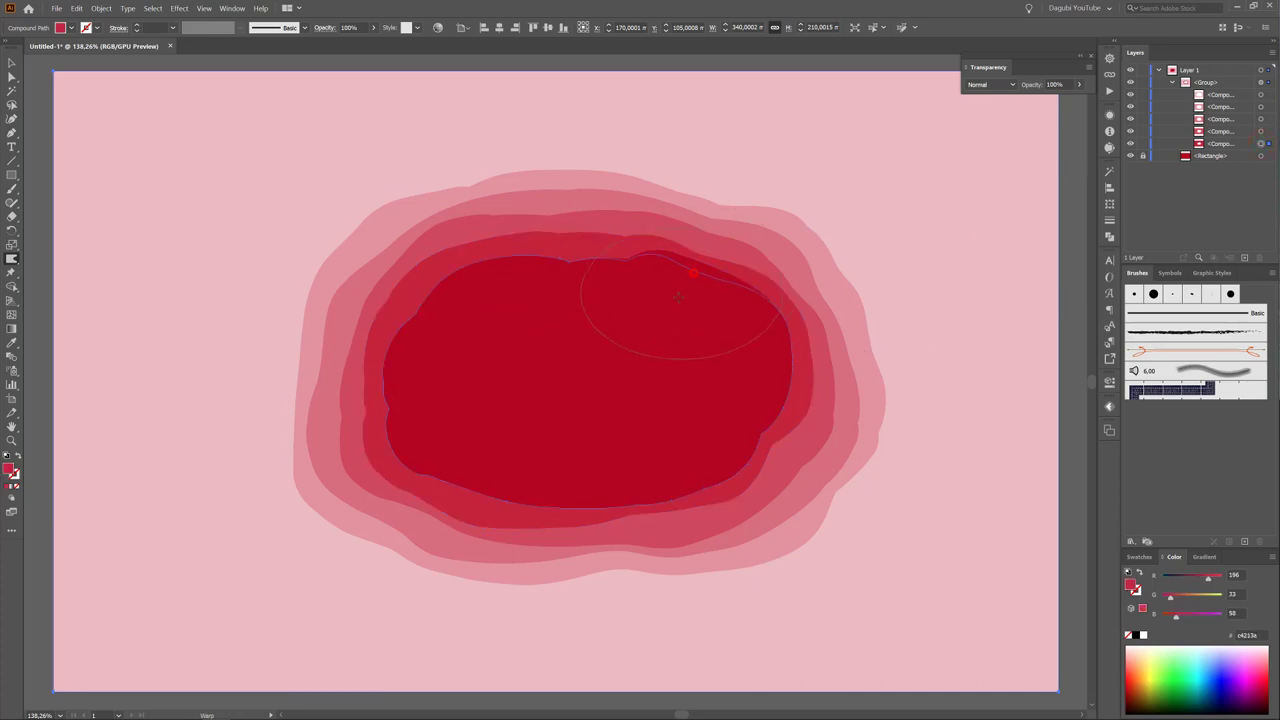
{"action": "left_click_drag", "start_coordinate": [678, 297], "coordinate": [674, 295]}
{"action": "left_click_drag", "start_coordinate": [558, 279], "coordinate": [549, 255]}
{"action": "left_click_drag", "start_coordinate": [410, 320], "coordinate": [420, 330]}
{"action": "left_click_drag", "start_coordinate": [414, 470], "coordinate": [420, 476]}
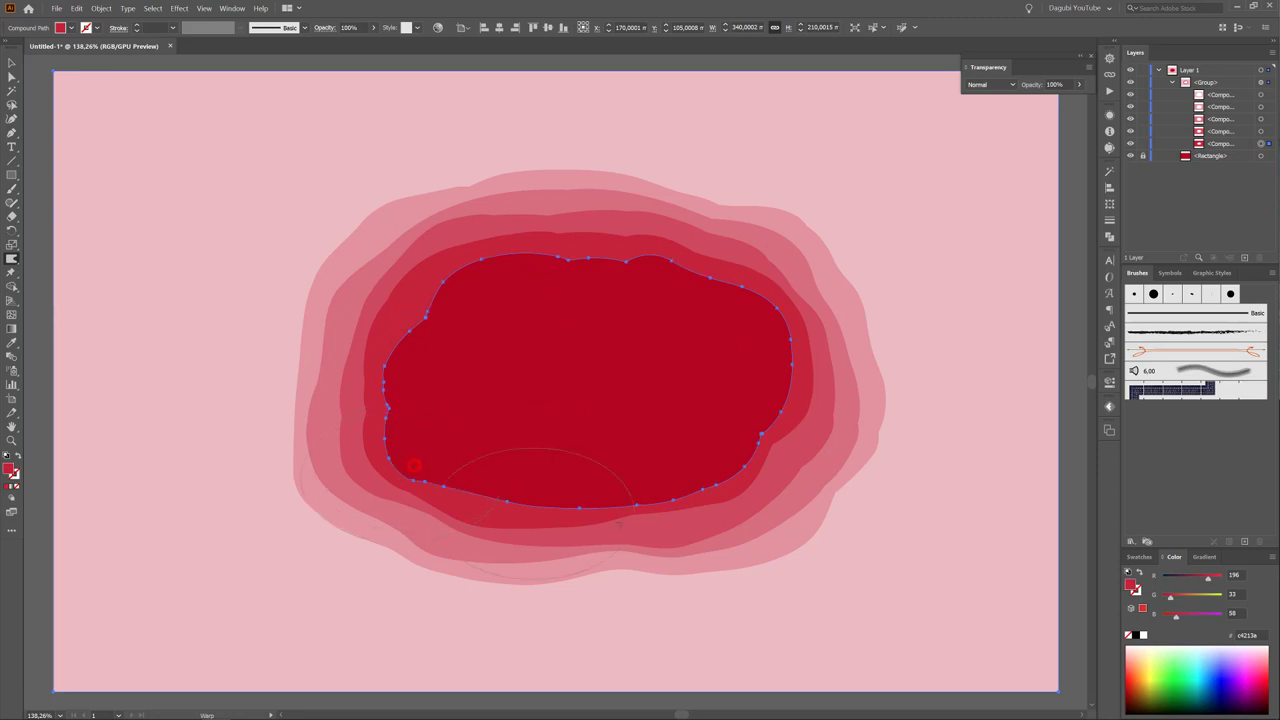
{"action": "mouse_move", "coordinate": [686, 478]}
{"action": "left_mouse_down"}
{"action": "mouse_move", "coordinate": [696, 487]}
{"action": "mouse_move", "coordinate": [722, 470]}
{"action": "left_mouse_up"}
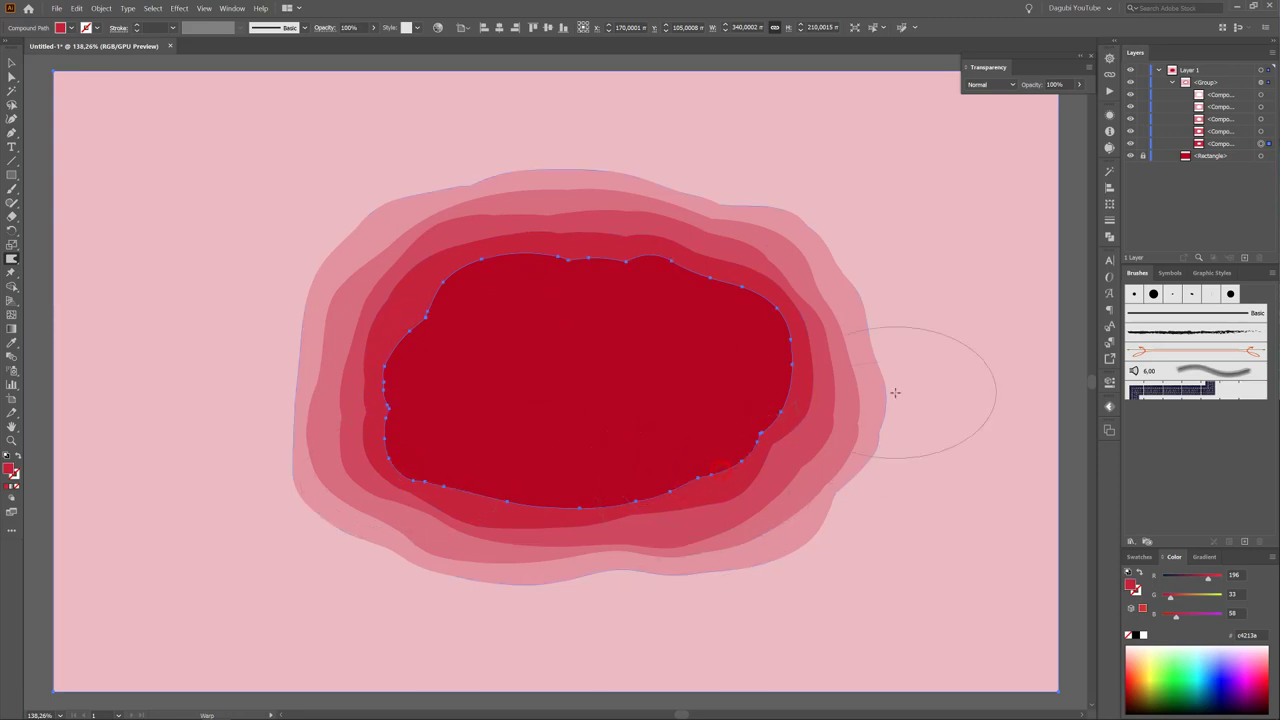
{"action": "key", "text": "ctrl+shift+a"}
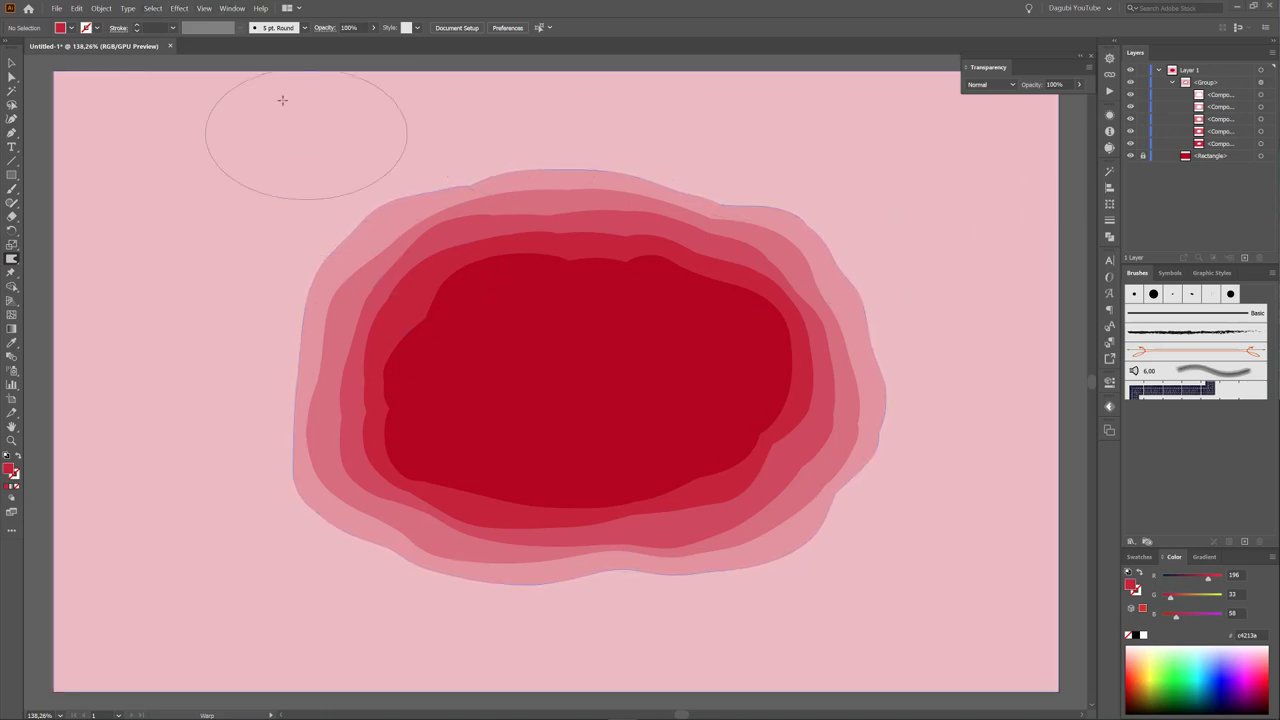
Warp the rings' upper-left, right and upper-right edges.
{"action": "left_click", "coordinate": [153, 9]}
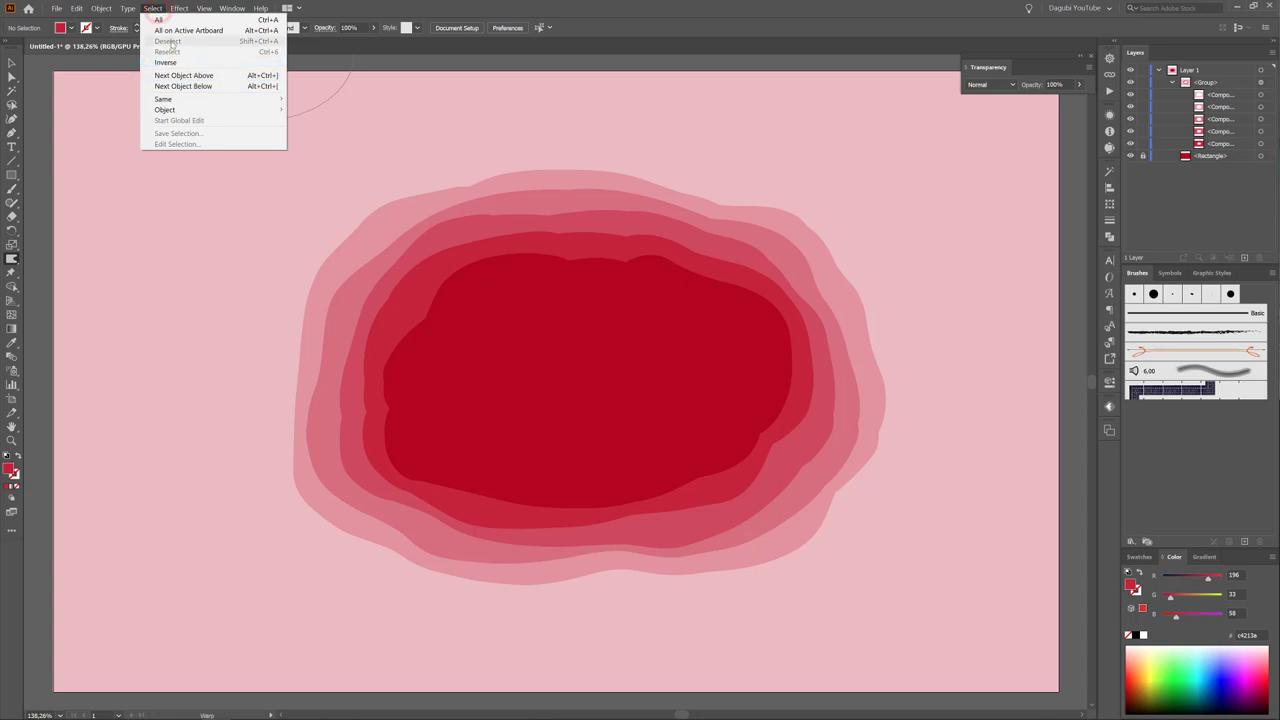
{"action": "left_click", "coordinate": [170, 40]}
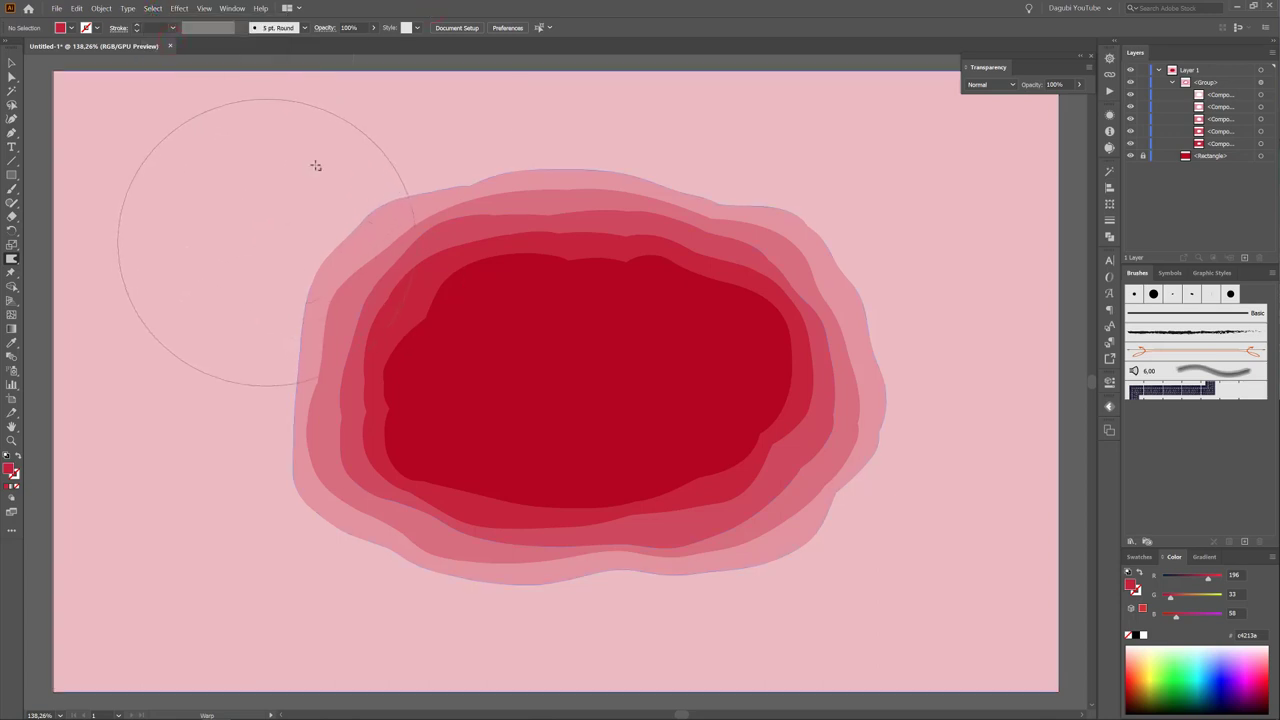
{"action": "mouse_move", "coordinate": [360, 266]}
{"action": "left_mouse_down"}
{"action": "mouse_move", "coordinate": [375, 435]}
{"action": "mouse_move", "coordinate": [422, 461]}
{"action": "left_mouse_up"}
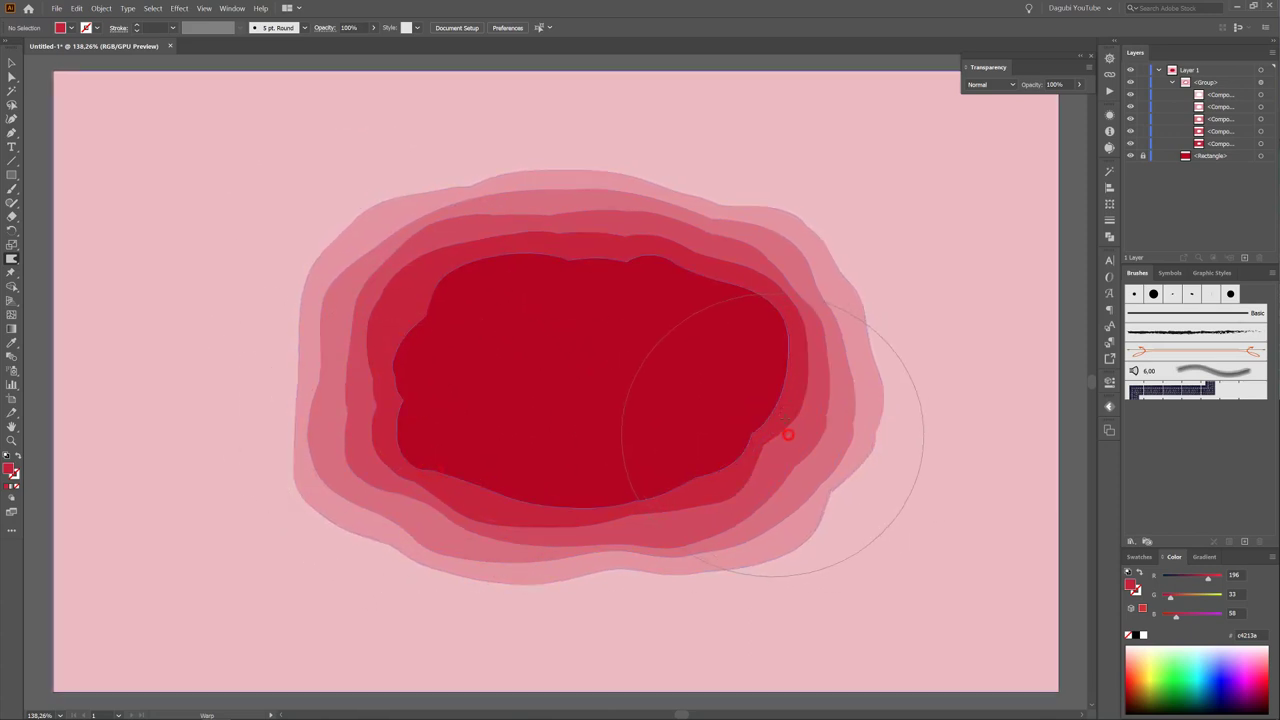
{"action": "left_click_drag", "start_coordinate": [788, 434], "coordinate": [808, 258]}
{"action": "left_click_drag", "start_coordinate": [714, 343], "coordinate": [822, 278]}
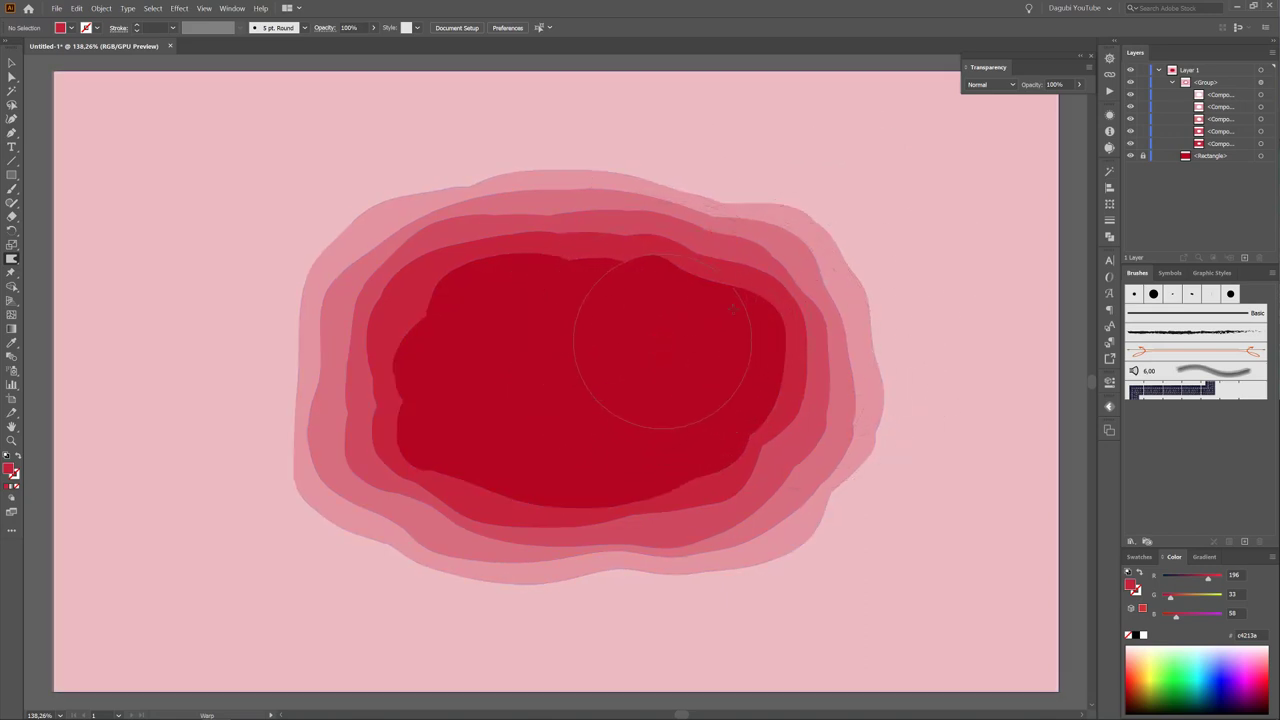
{"action": "left_click_drag", "start_coordinate": [892, 199], "coordinate": [845, 255]}
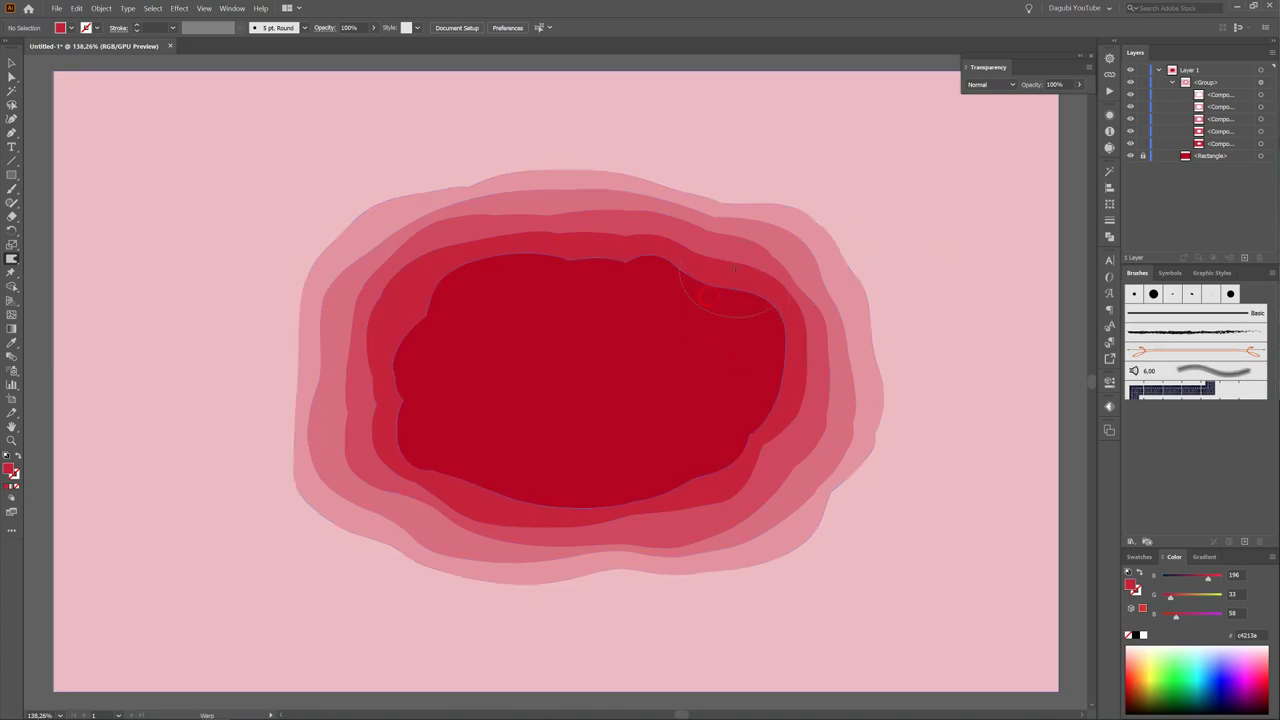
Warp the dark centre's top-right edge and the outer pink ring's left side.
{"action": "mouse_move", "coordinate": [703, 310]}
{"action": "left_mouse_down"}
{"action": "mouse_move", "coordinate": [817, 302]}
{"action": "mouse_move", "coordinate": [806, 420]}
{"action": "mouse_move", "coordinate": [586, 477]}
{"action": "mouse_move", "coordinate": [529, 480]}
{"action": "mouse_move", "coordinate": [614, 466]}
{"action": "mouse_move", "coordinate": [400, 412]}
{"action": "mouse_move", "coordinate": [428, 440]}
{"action": "left_mouse_up"}
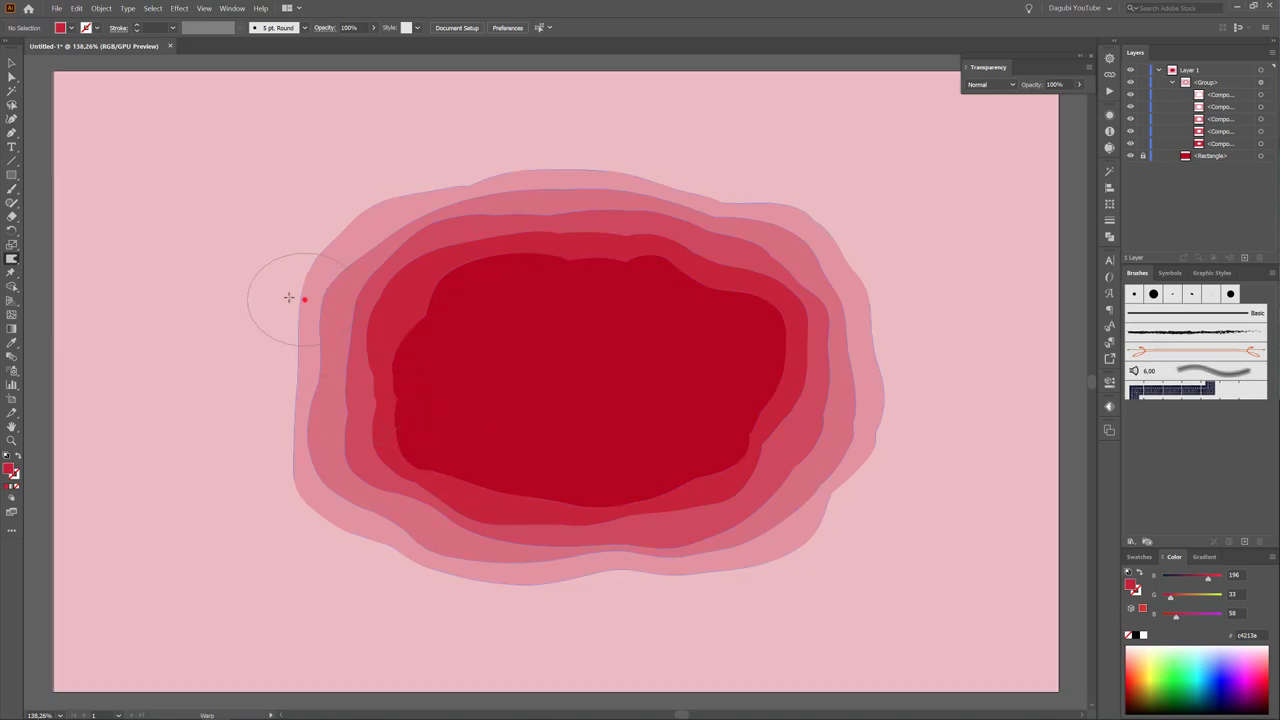
{"action": "left_click_drag", "start_coordinate": [290, 301], "coordinate": [303, 297]}
{"action": "left_click_drag", "start_coordinate": [283, 383], "coordinate": [286, 366]}
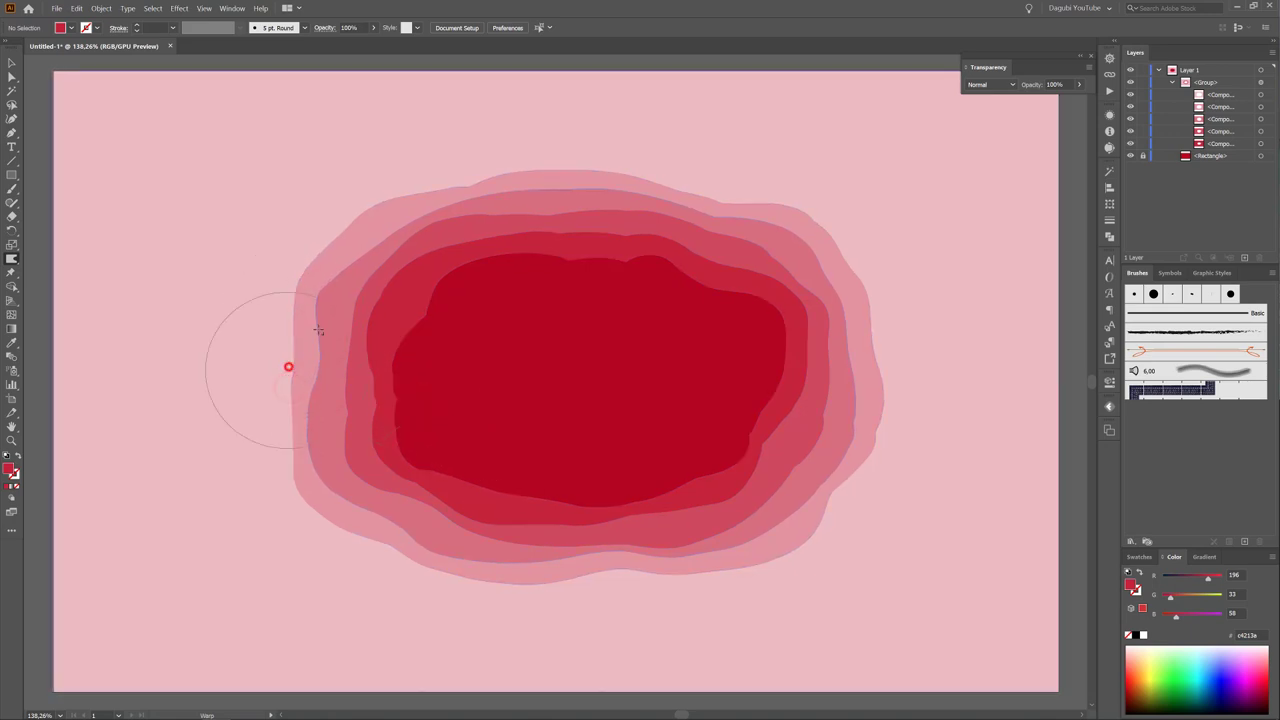
{"action": "left_click_drag", "start_coordinate": [304, 241], "coordinate": [280, 284]}
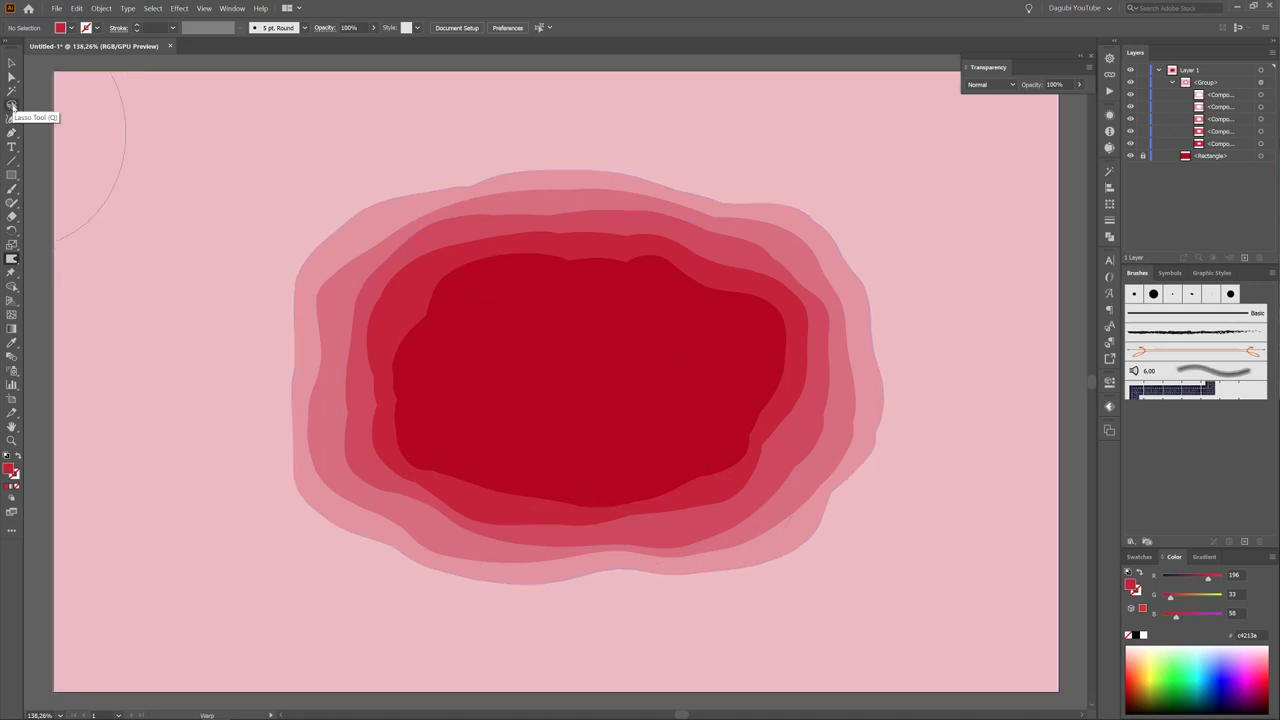
Lasso-select all five stacked rings.
{"action": "left_click", "coordinate": [12, 105]}
{"action": "left_click_drag", "start_coordinate": [497, 128], "coordinate": [268, 525]}
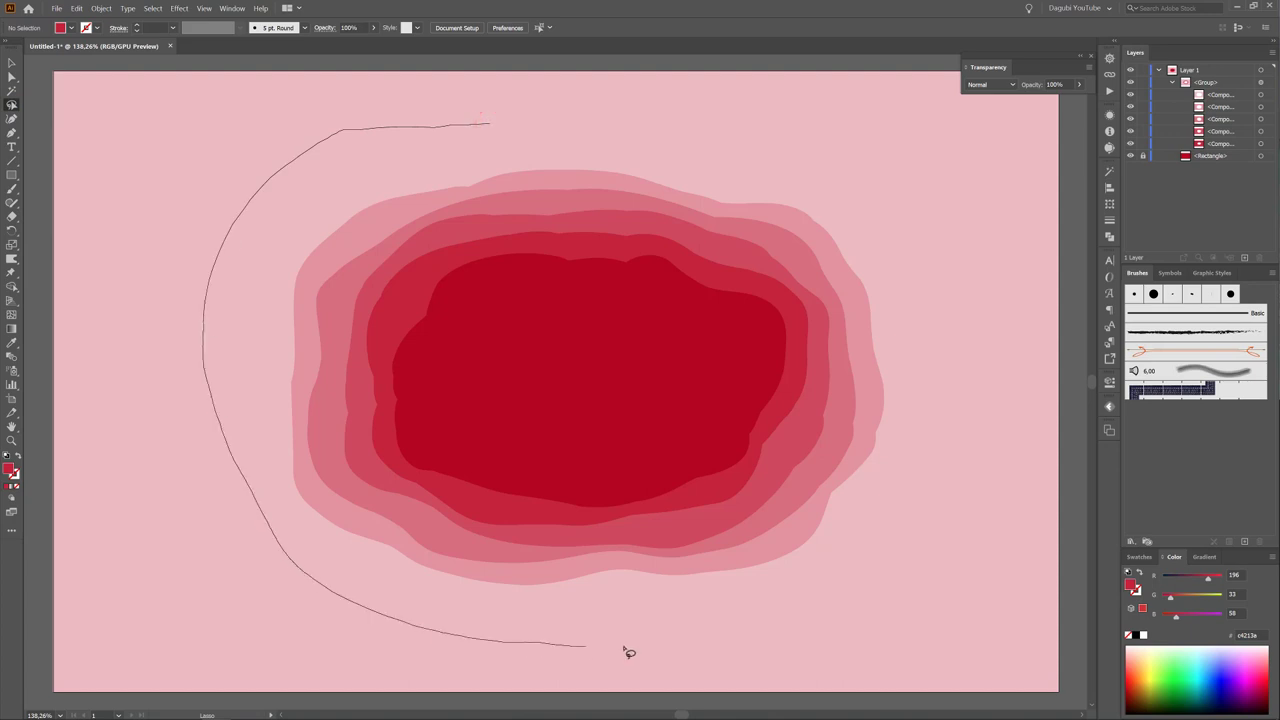
{"action": "mouse_move", "coordinate": [903, 229]}
{"action": "left_mouse_down"}
{"action": "mouse_move", "coordinate": [556, 126]}
{"action": "mouse_move", "coordinate": [485, 162]}
{"action": "left_mouse_up"}
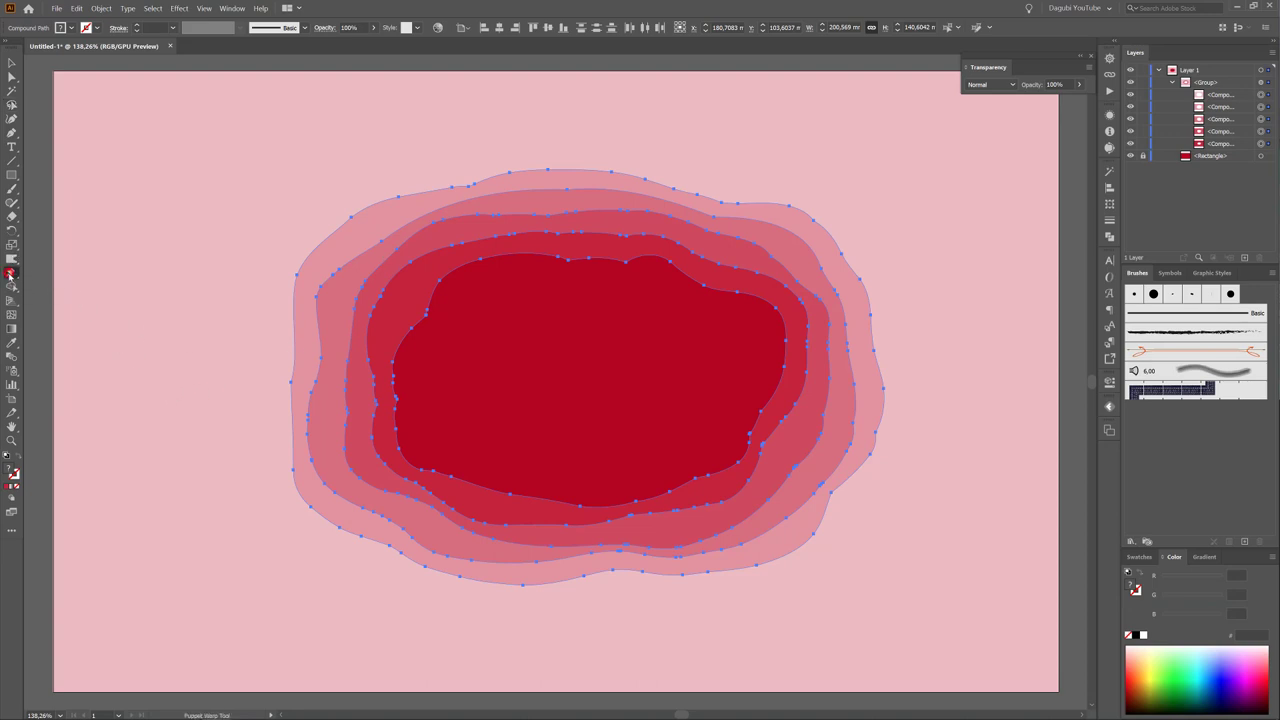
Dismiss the grouping alert and switch to the Free Transform tool.
{"action": "left_click", "coordinate": [10, 273]}
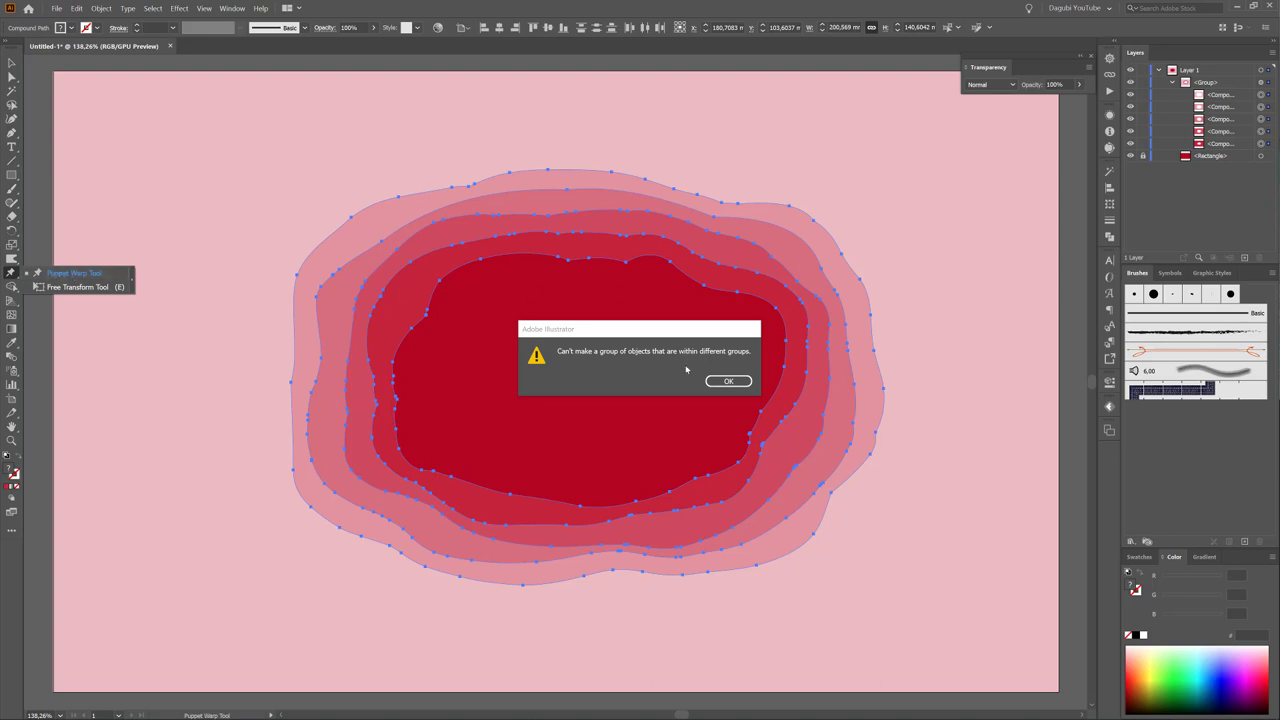
{"action": "left_click", "coordinate": [724, 381]}
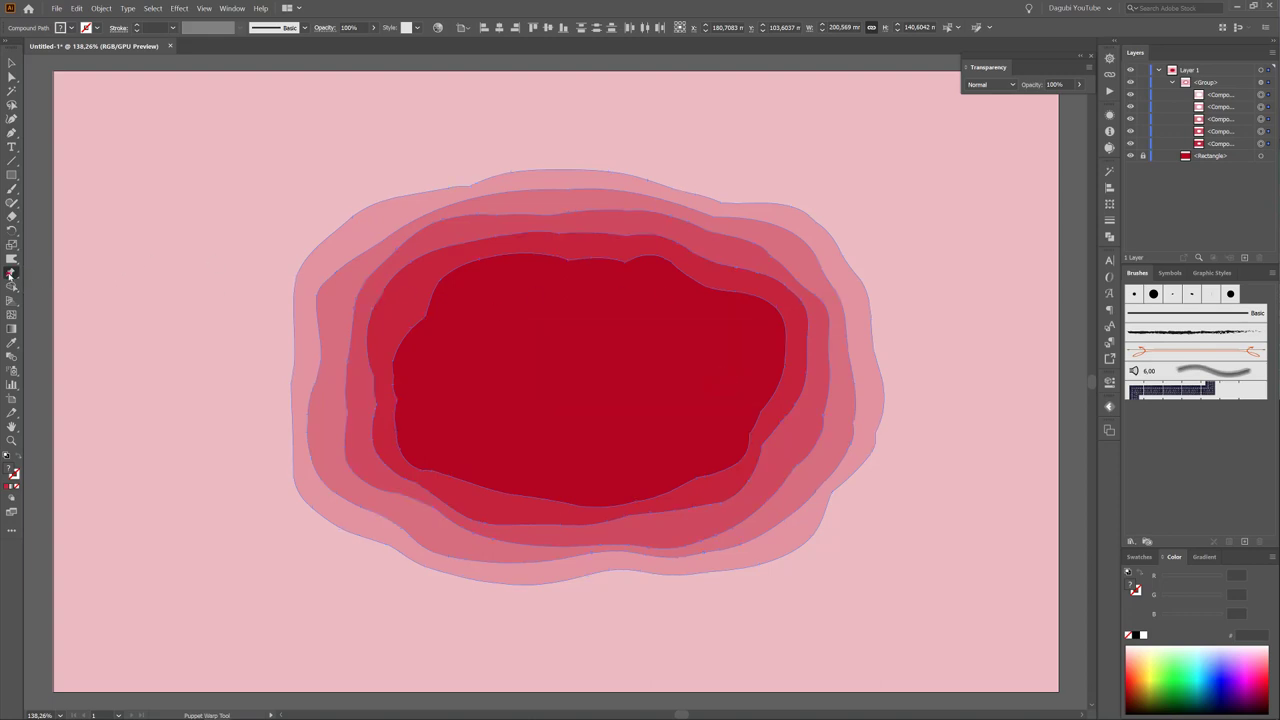
{"action": "left_click_drag", "start_coordinate": [10, 274], "coordinate": [48, 290]}
{"action": "left_click", "coordinate": [48, 288]}
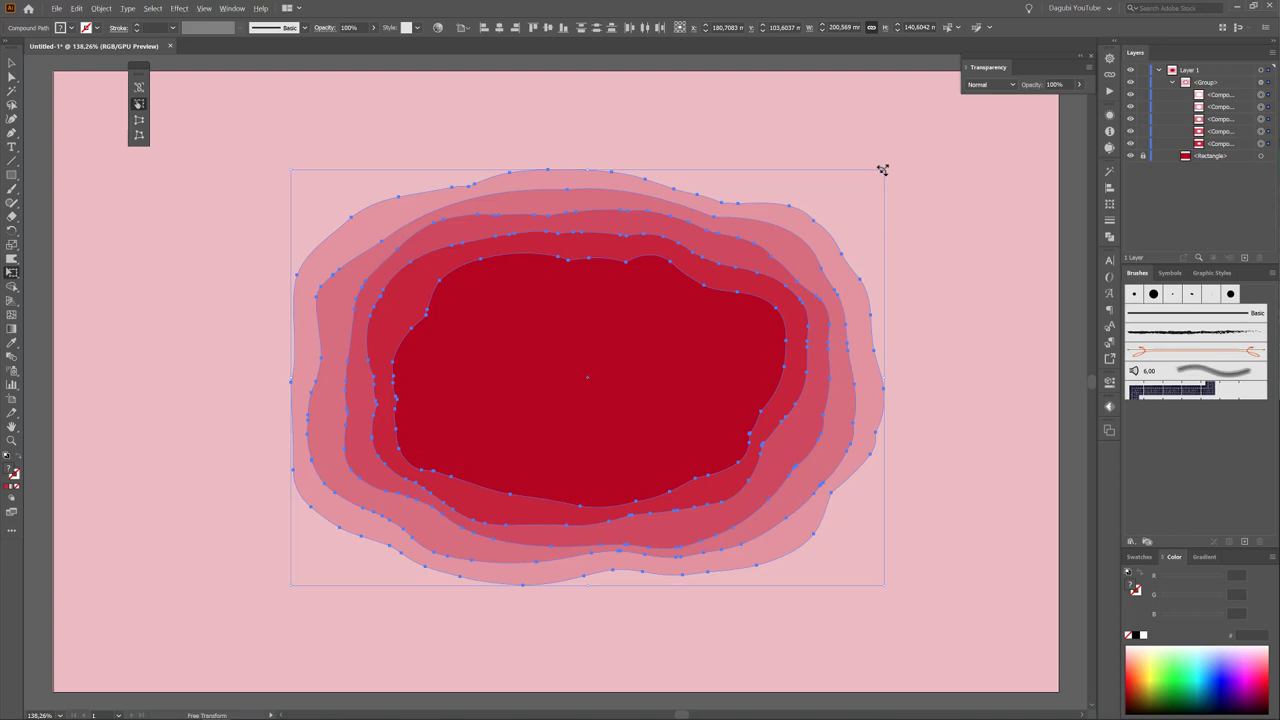
Scale the ring stack to about 213.9 × 147.5 mm, undoing the unwanted resizes.
{"action": "mouse_move", "coordinate": [882, 170]}
{"action": "left_mouse_down"}
{"action": "mouse_move", "coordinate": [923, 137]}
{"action": "mouse_move", "coordinate": [728, 272]}
{"action": "left_mouse_up"}
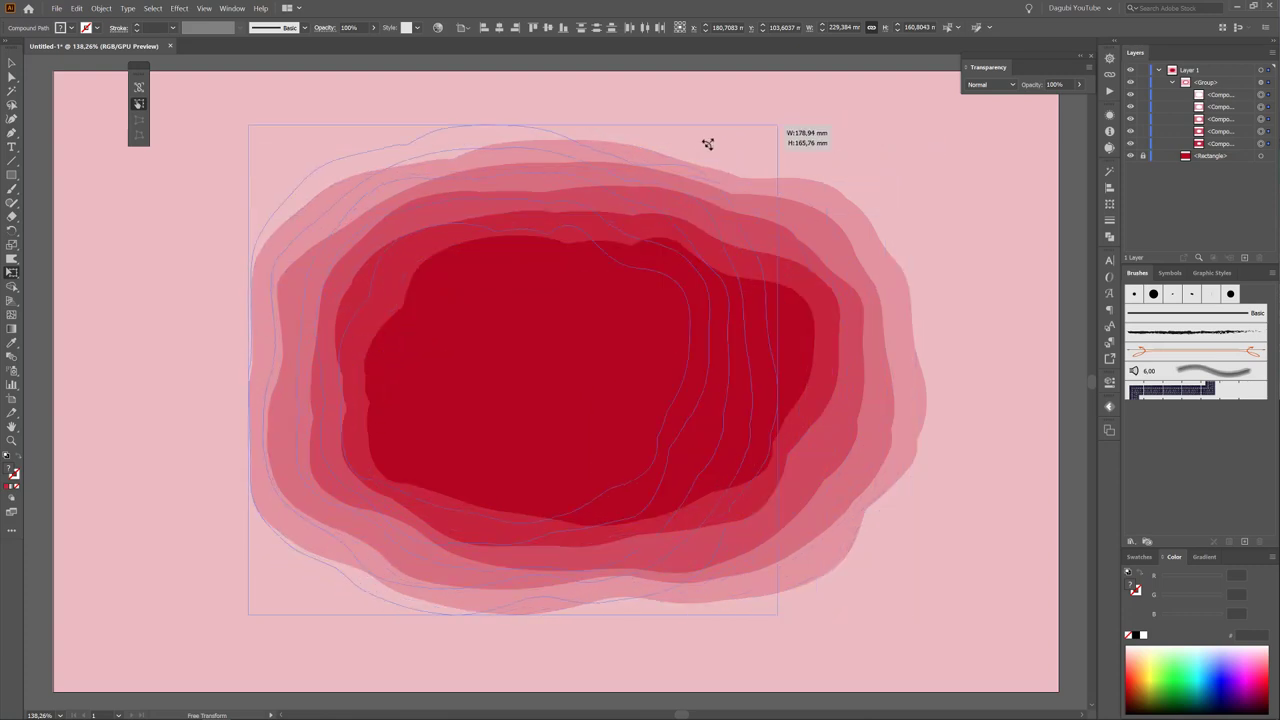
{"action": "left_click_drag", "start_coordinate": [728, 272], "coordinate": [620, 258]}
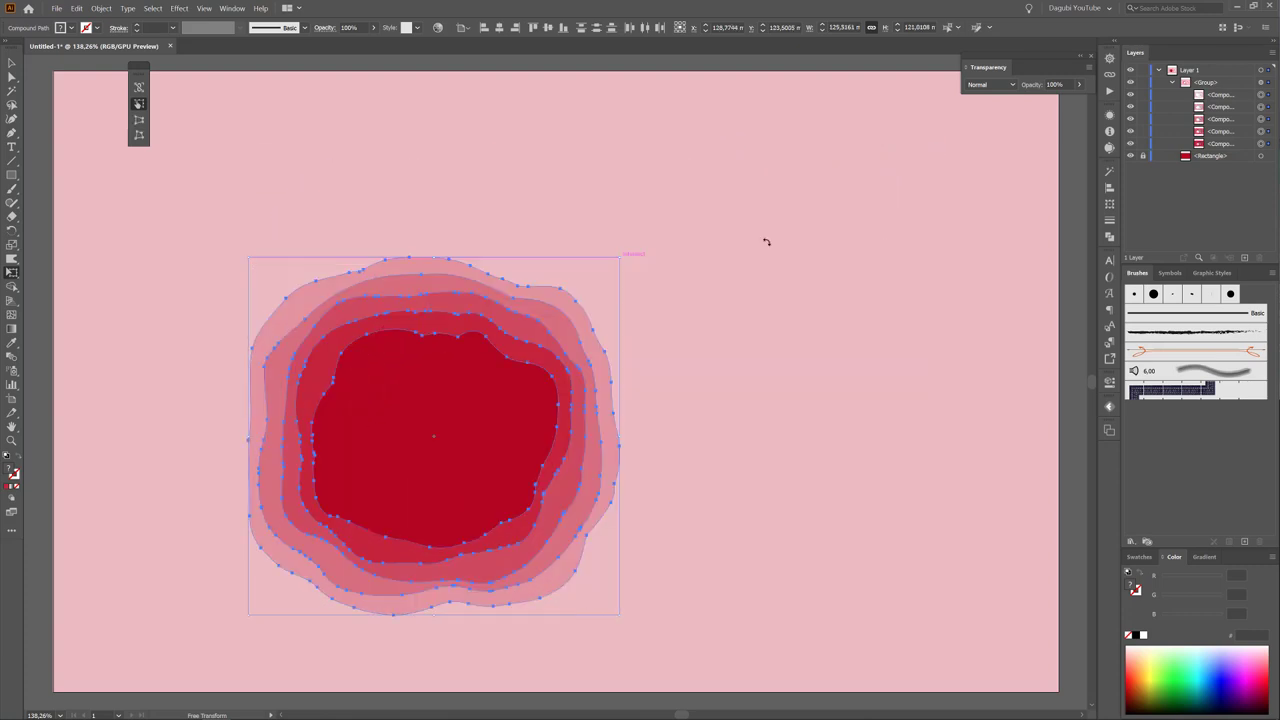
{"action": "left_click", "coordinate": [76, 8]}
{"action": "left_click", "coordinate": [86, 20]}
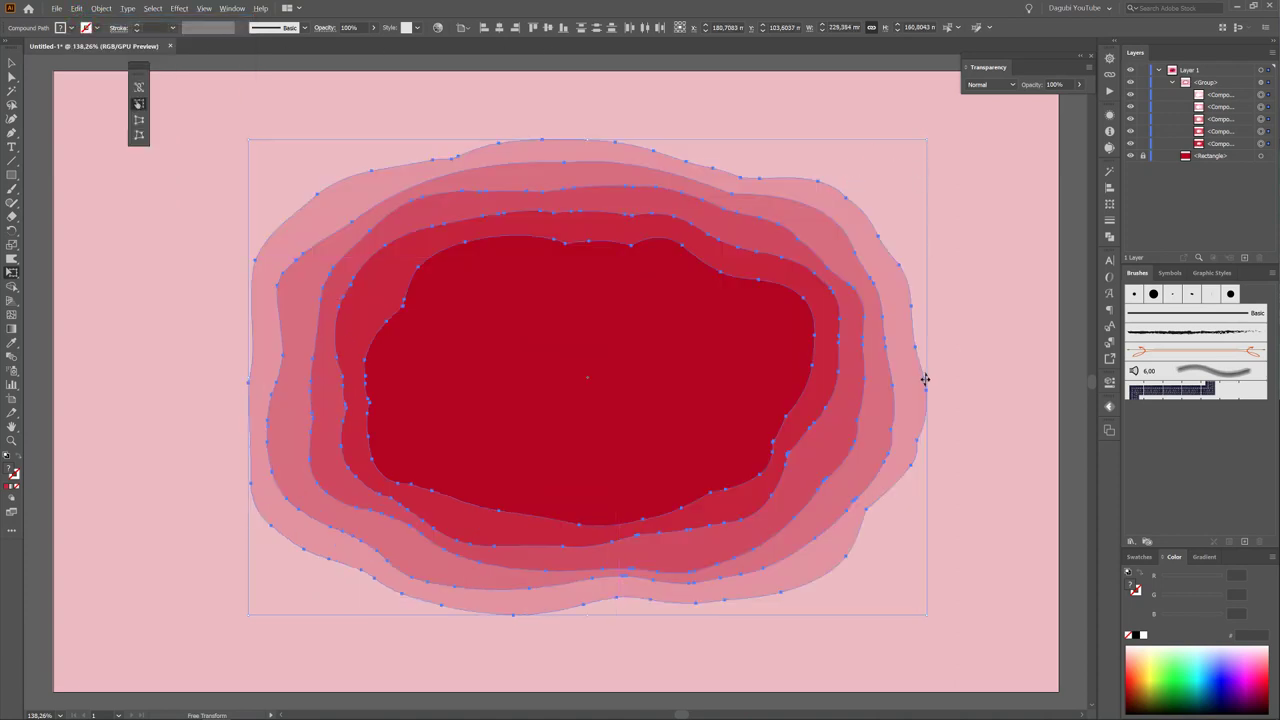
{"action": "left_click_drag", "start_coordinate": [925, 379], "coordinate": [788, 387]}
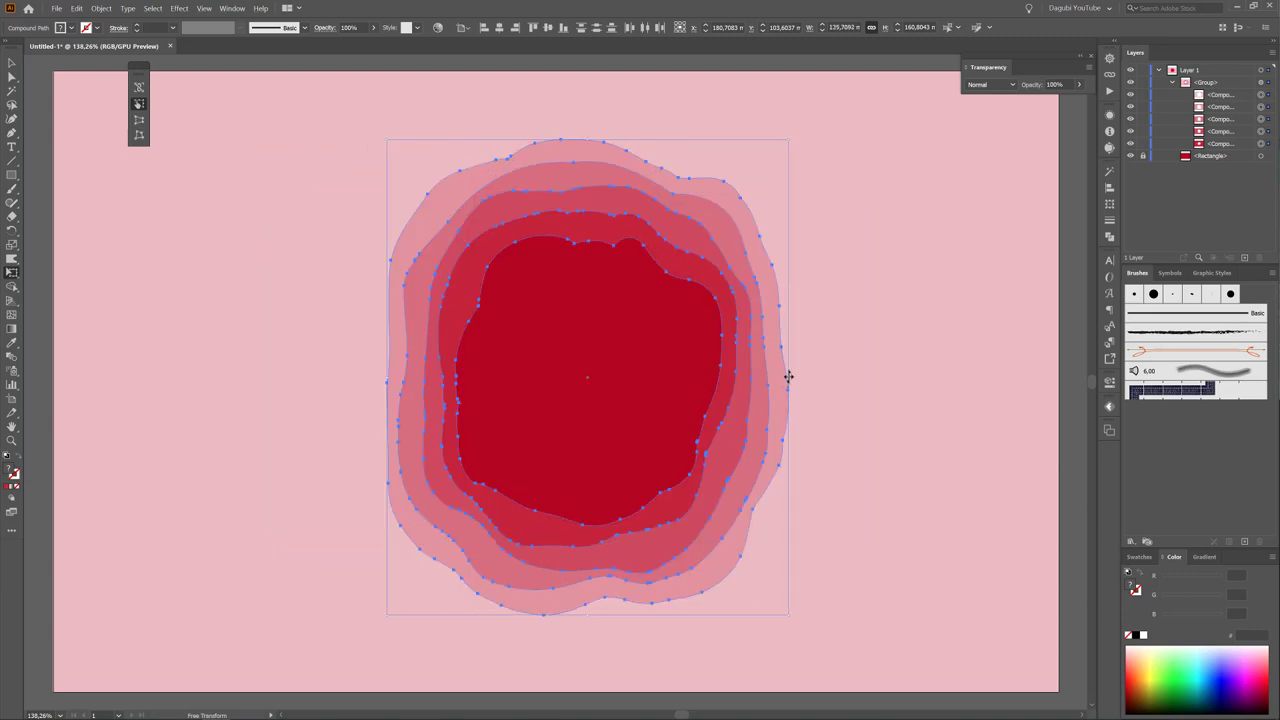
{"action": "key", "text": "ctrl+z"}
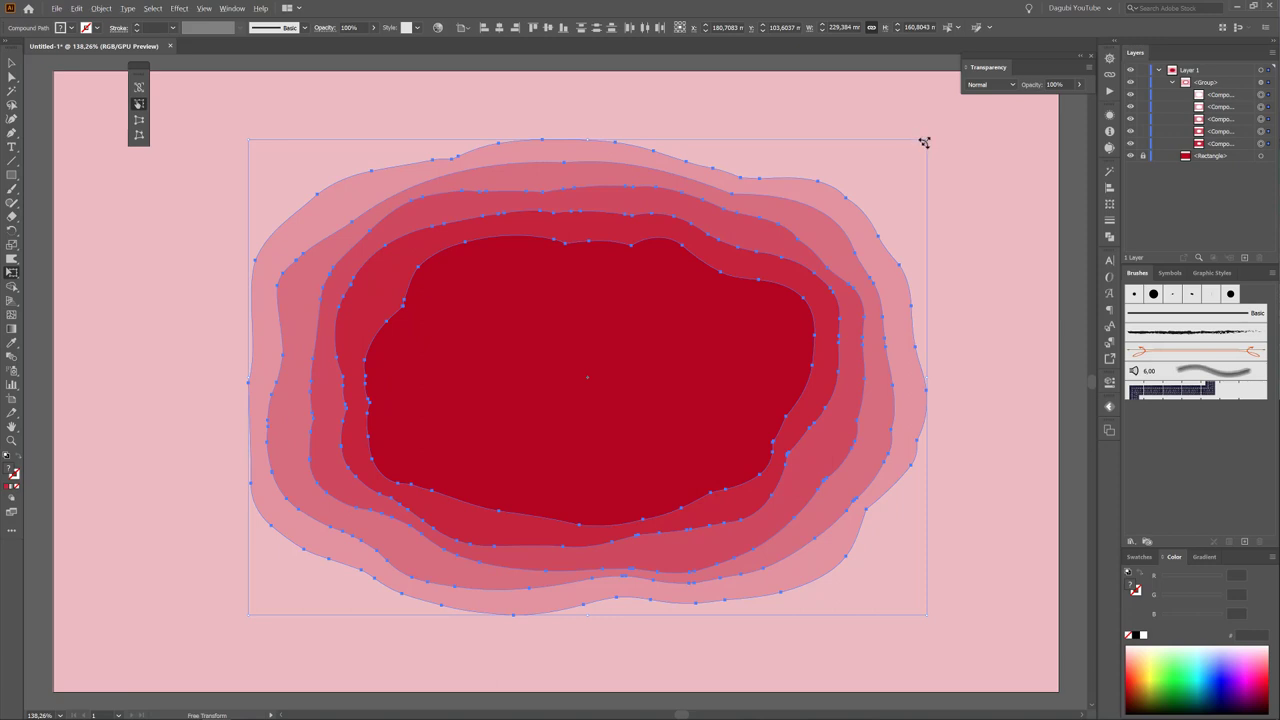
{"action": "left_click_drag", "start_coordinate": [924, 142], "coordinate": [884, 161]}
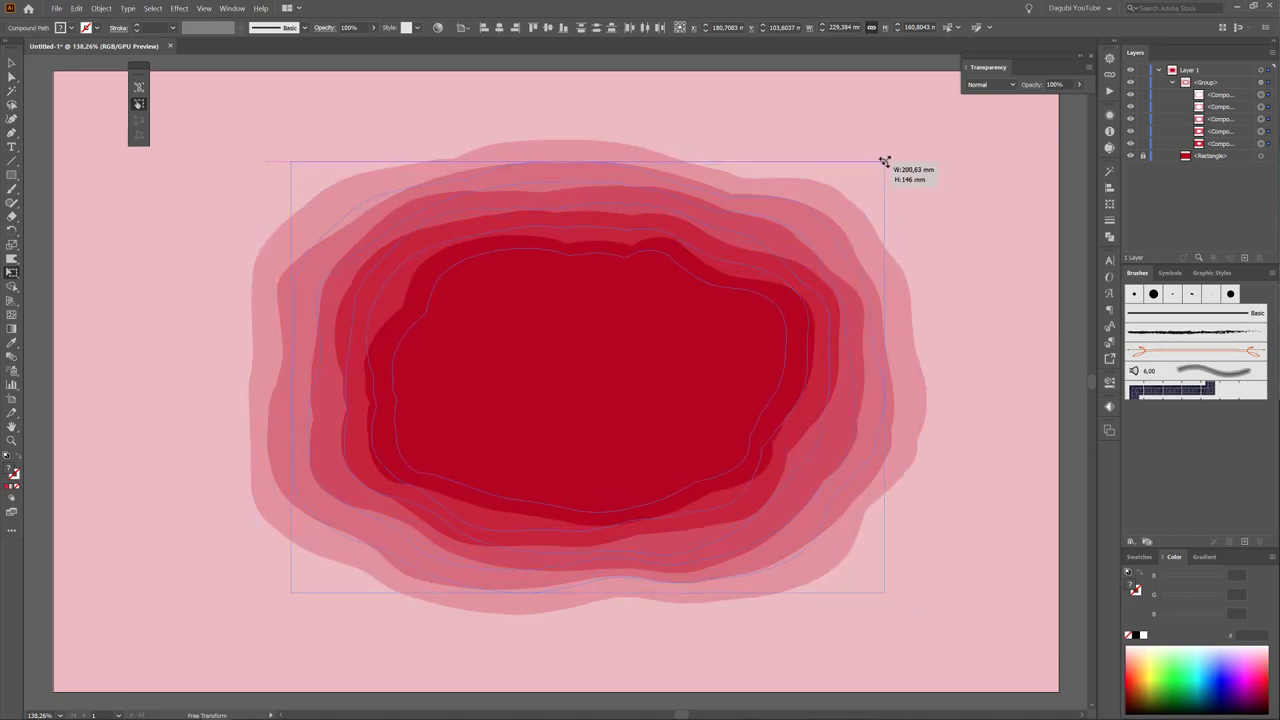
{"action": "left_click_drag", "start_coordinate": [884, 161], "coordinate": [904, 159]}
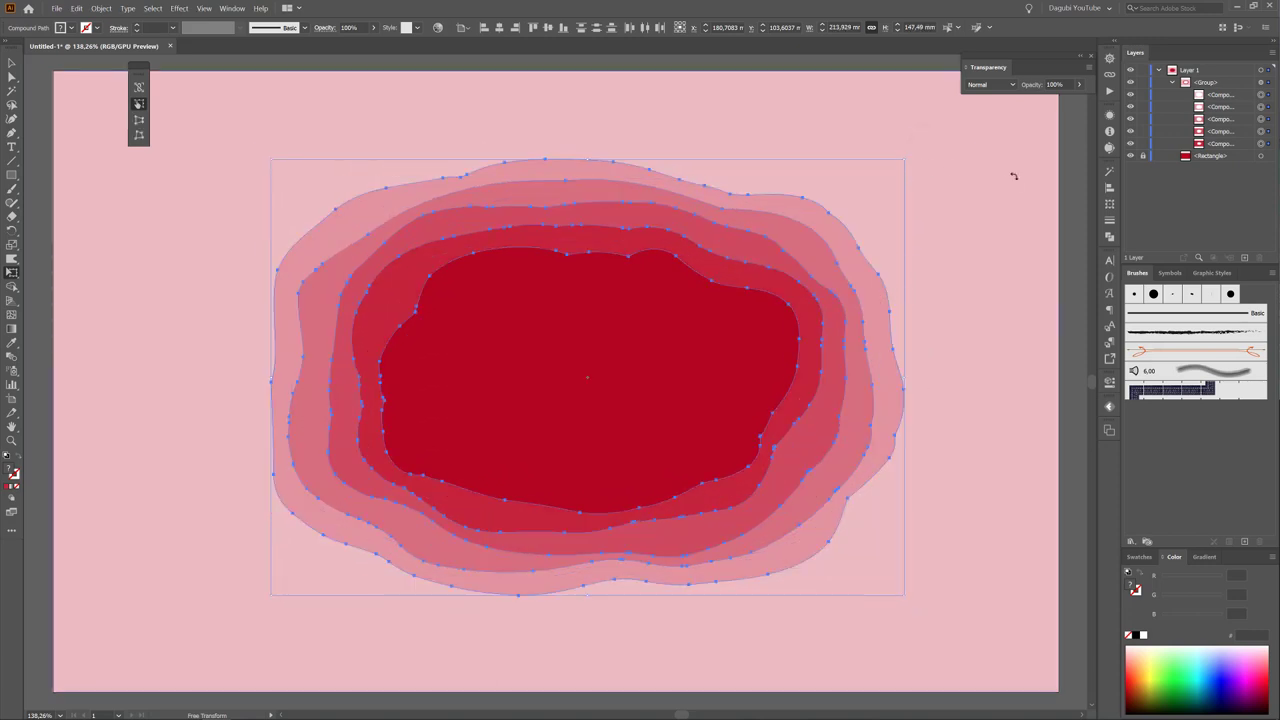
Nudge the ring stack slightly down and left with the arrow keys.
{"action": "key", "text": "Down"}
{"action": "key", "text": "Down"}
{"action": "key", "text": "Down"}
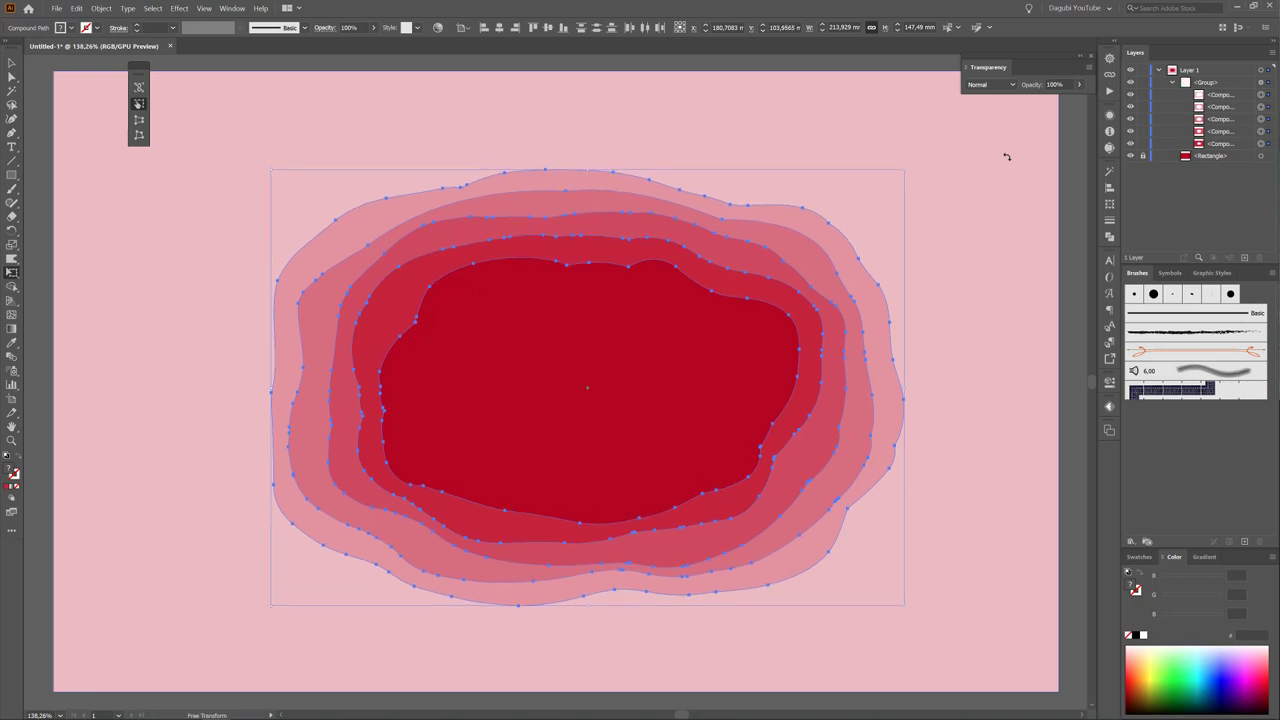
{"action": "key", "text": "Down"}
{"action": "key", "text": "Down"}
{"action": "key", "text": "Down"}
{"action": "key", "text": "Up"}
{"action": "key", "text": "Up"}
{"action": "key", "text": "Up"}
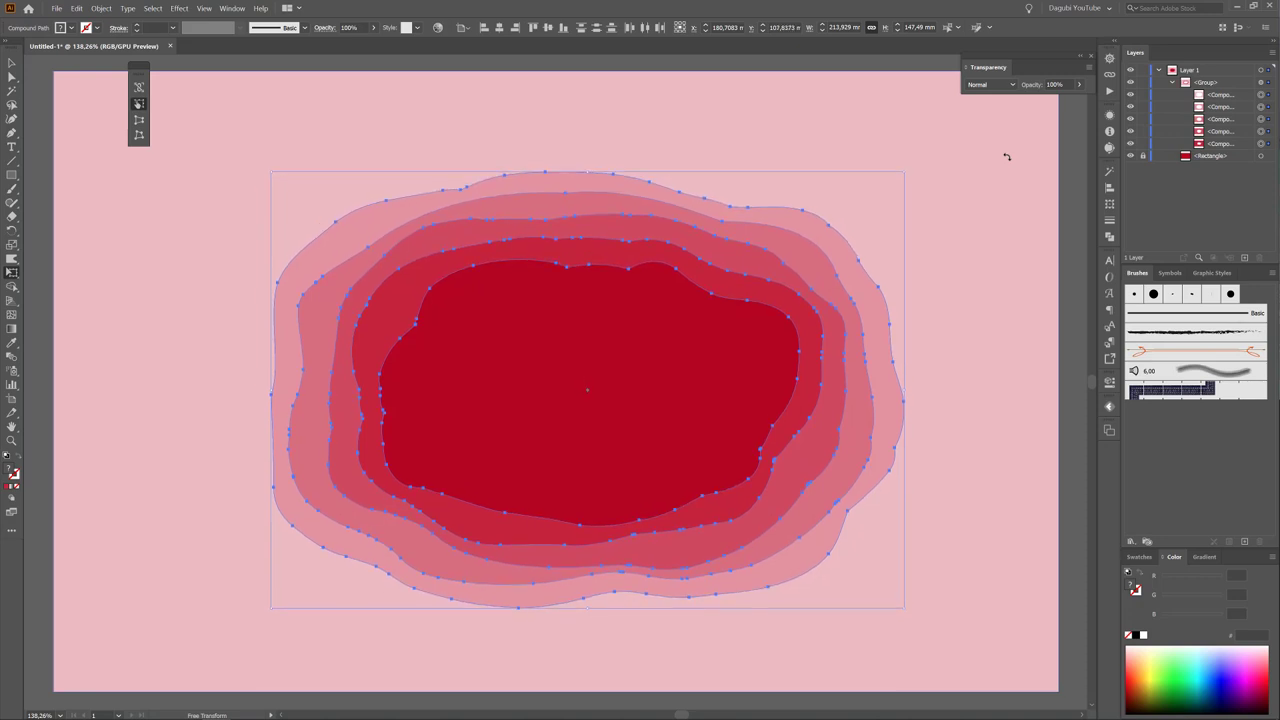
{"action": "key", "text": "Left"}
{"action": "key", "text": "Left"}
{"action": "key", "text": "Left"}
{"action": "key", "text": "Left"}
{"action": "key", "text": "Left"}
{"action": "key", "text": "Left"}
{"action": "key", "text": "Left"}
{"action": "key", "text": "Left"}
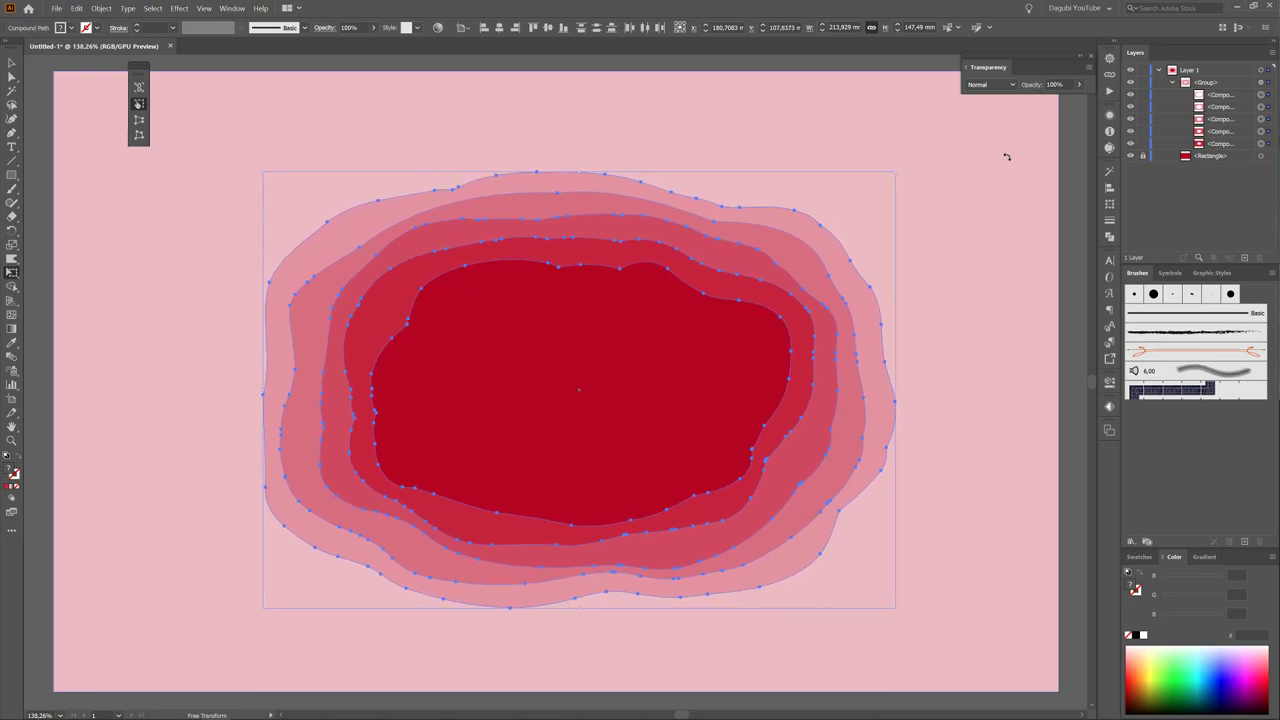
{"action": "key", "text": "Left"}
{"action": "key", "text": "Left"}
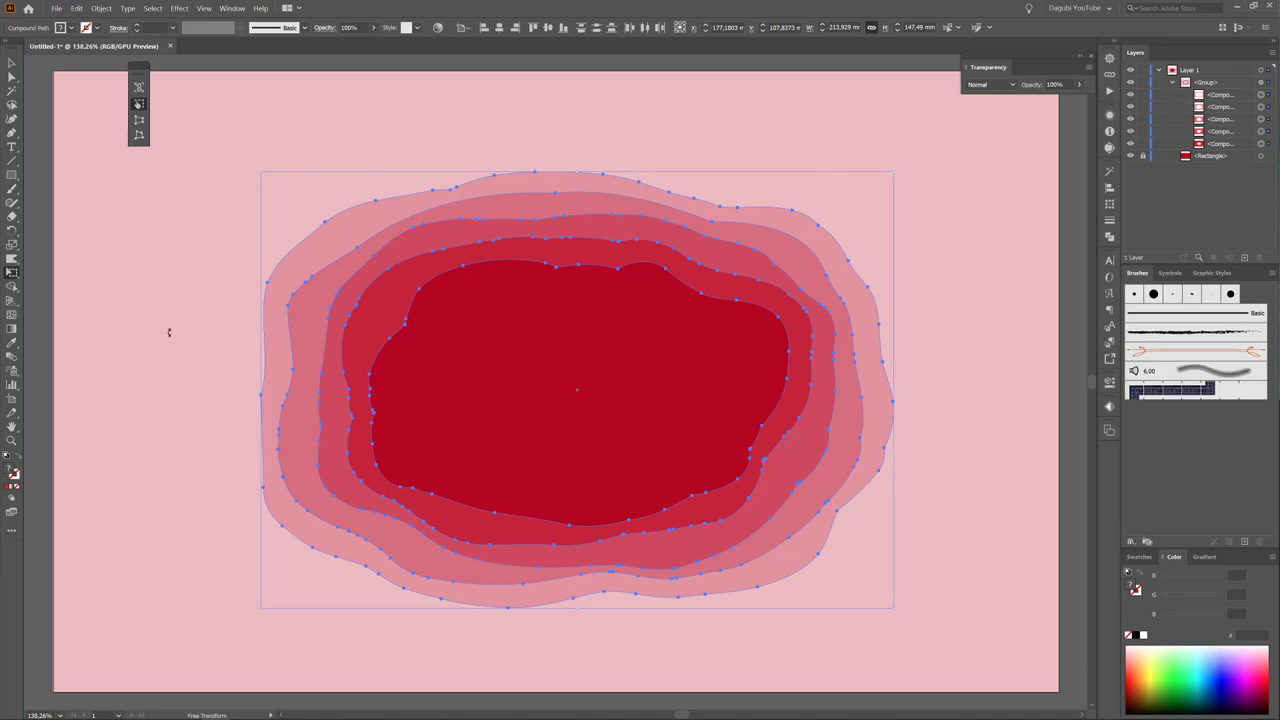
Select the ring group and add its colours as a new colour group from Selected Artwork.
{"action": "left_click", "coordinate": [1210, 82]}
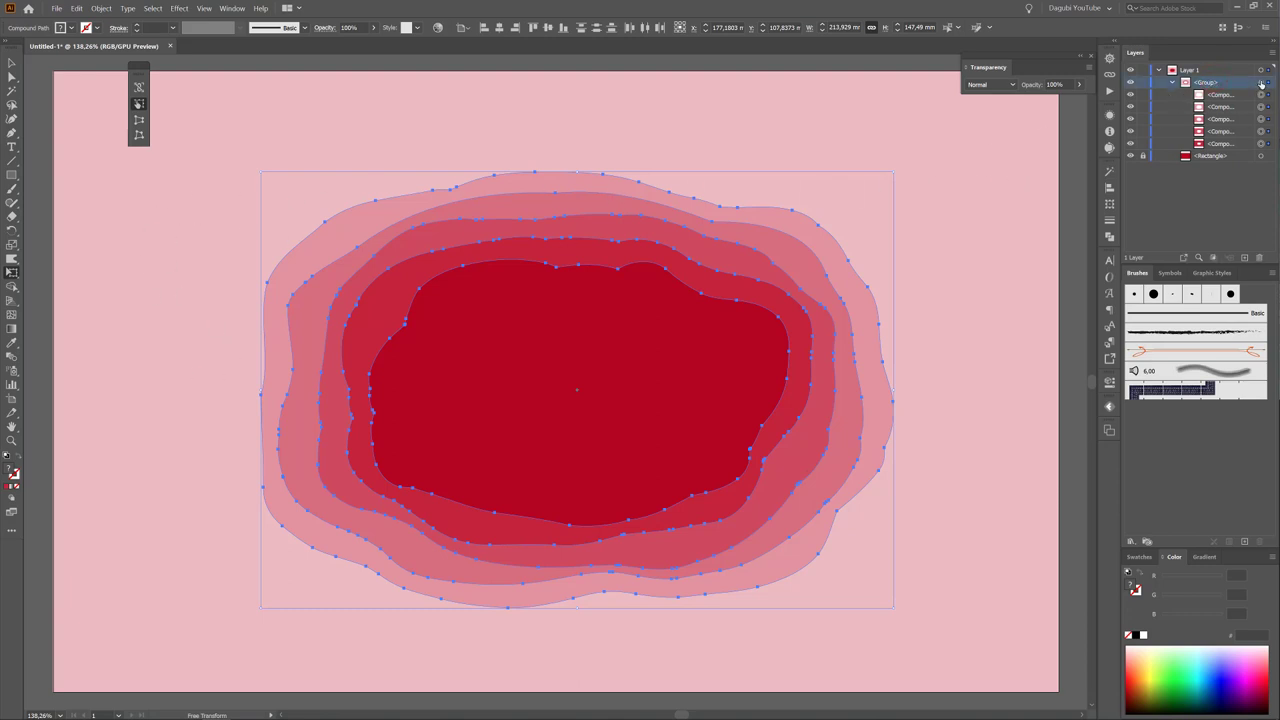
{"action": "left_click", "coordinate": [1260, 83]}
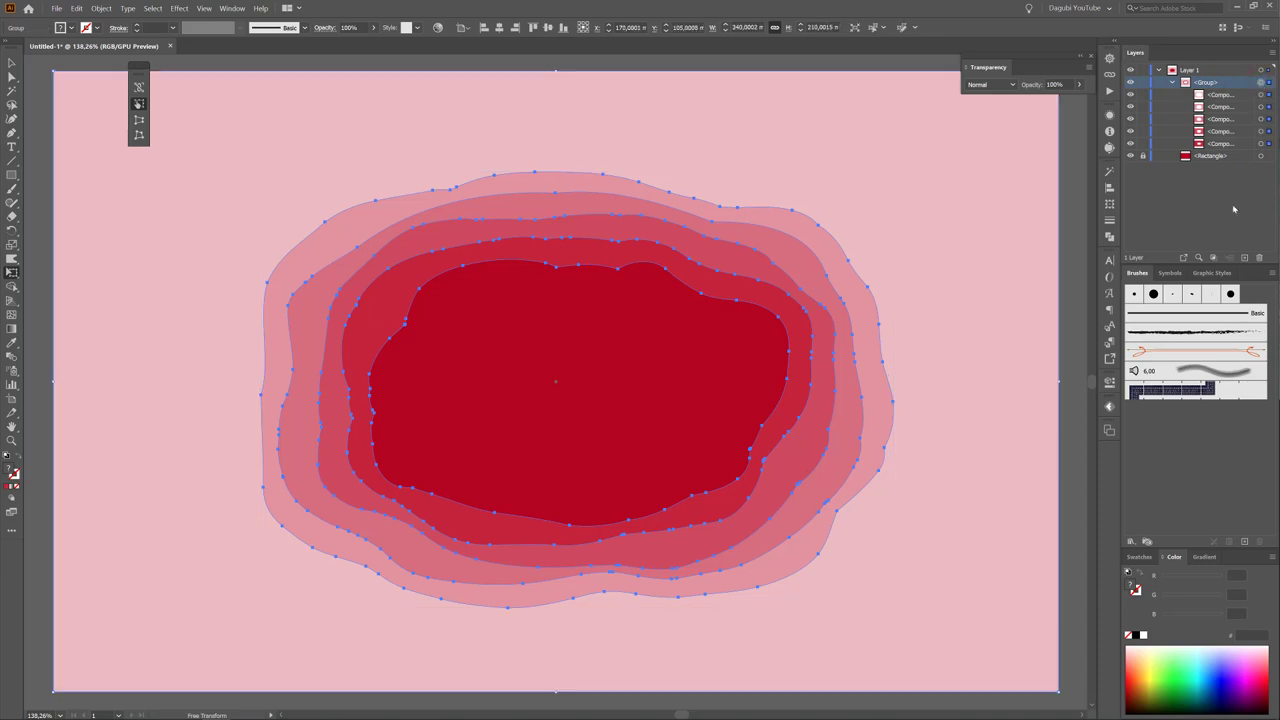
{"action": "left_click", "coordinate": [1140, 557]}
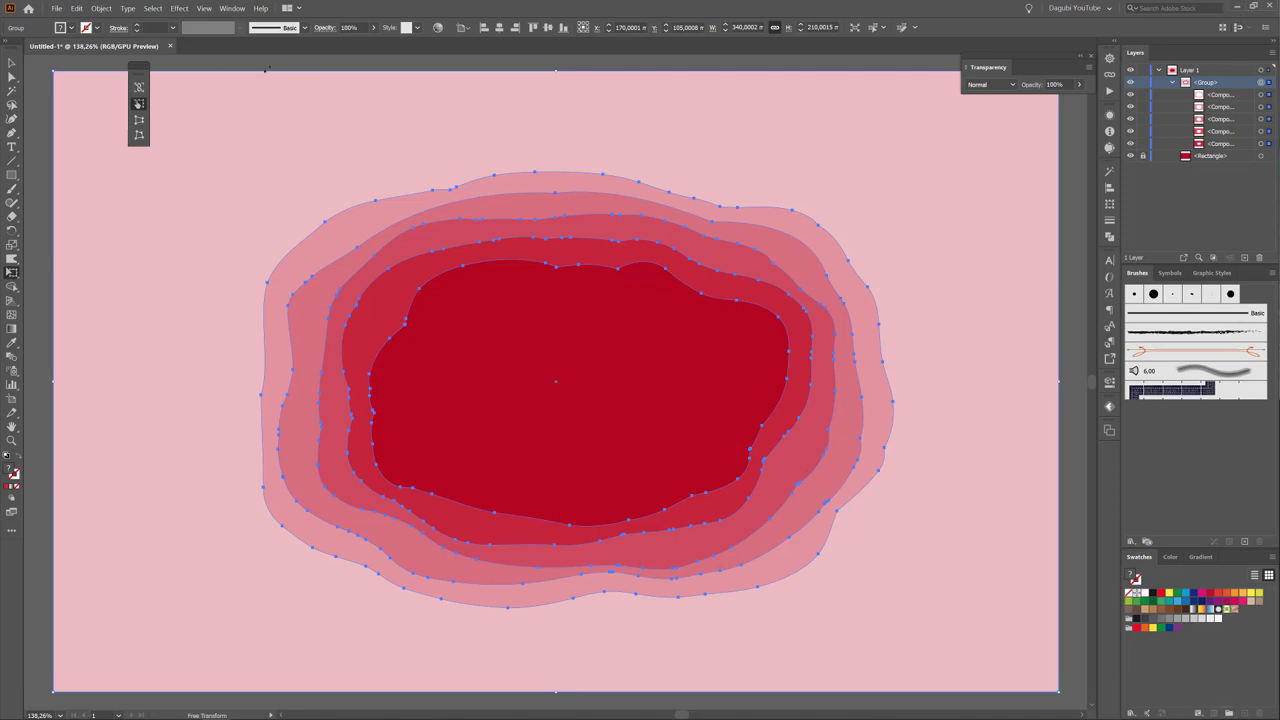
{"action": "left_click", "coordinate": [97, 28]}
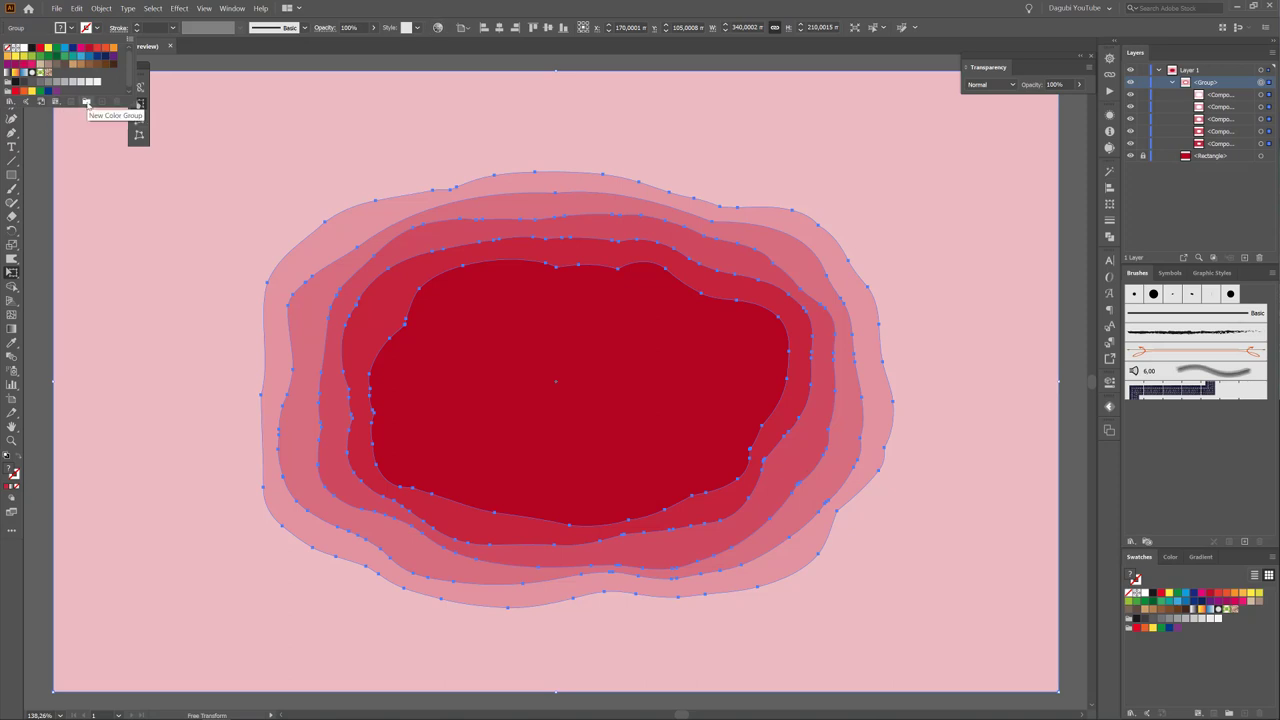
{"action": "left_click", "coordinate": [86, 102]}
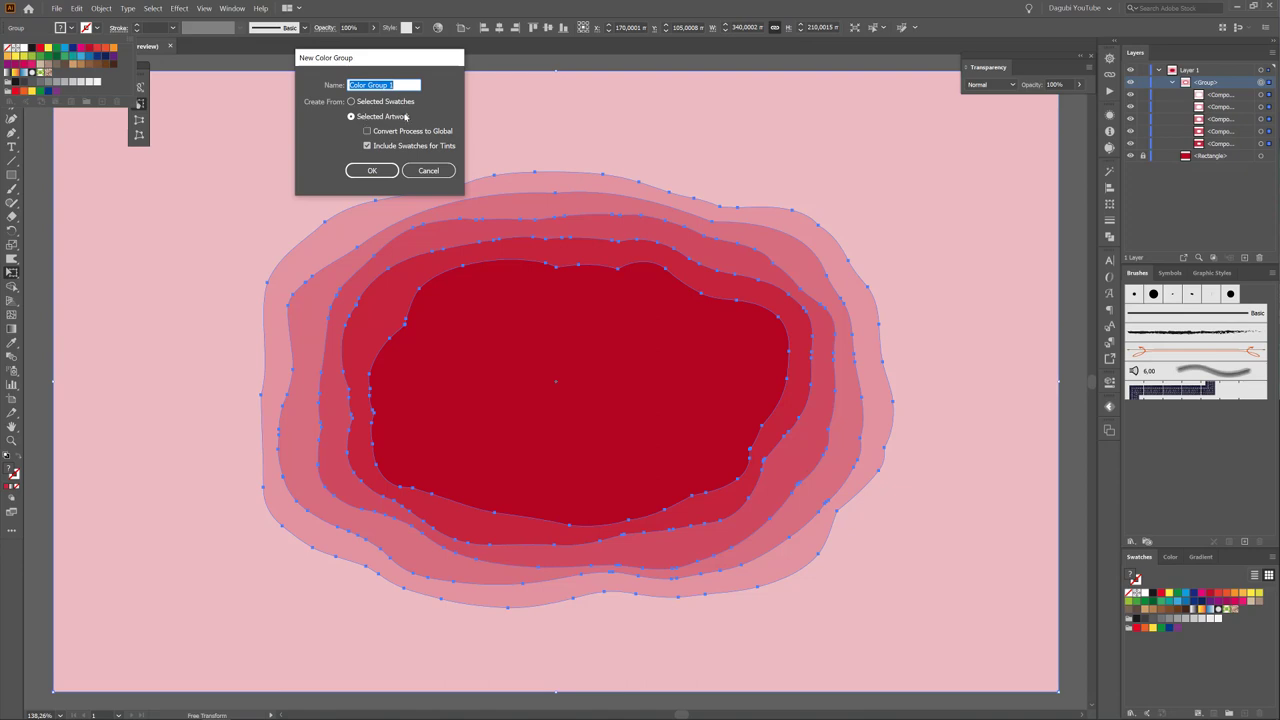
{"action": "left_click", "coordinate": [373, 171]}
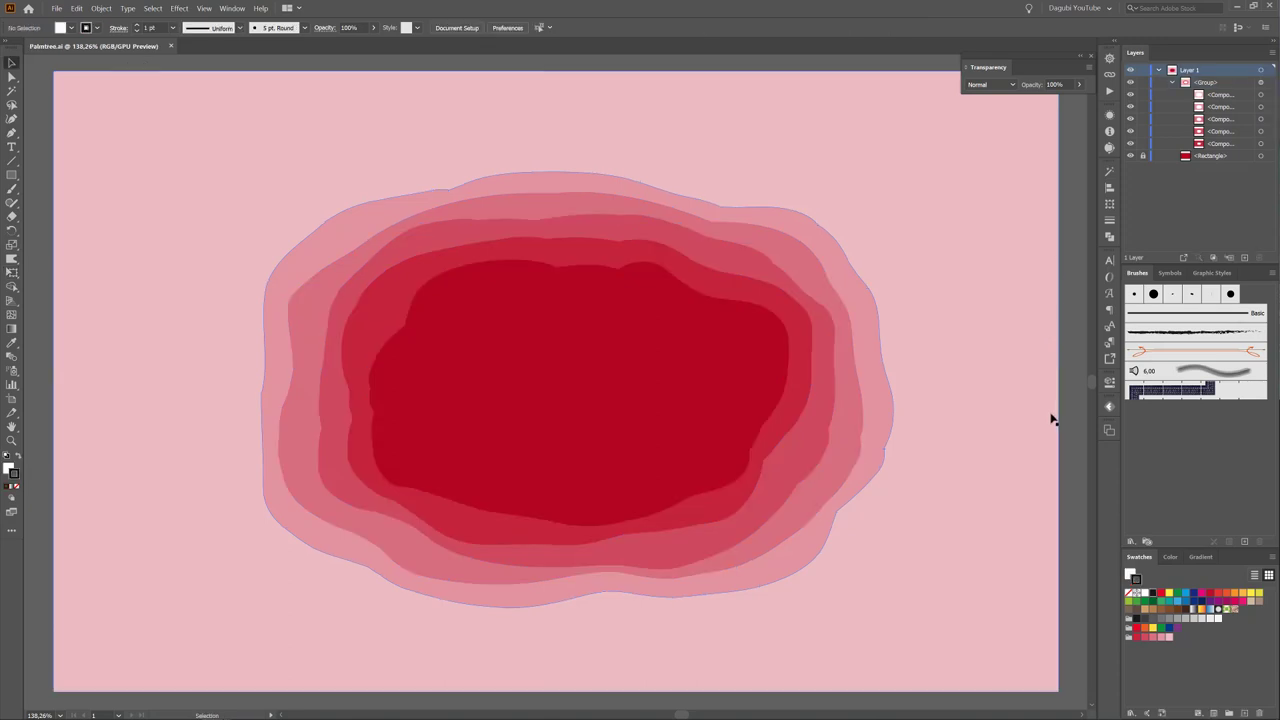
Collapse the ring Group in Layers and target Layer 1 to select all its artwork.
{"action": "left_click", "coordinate": [1160, 70]}
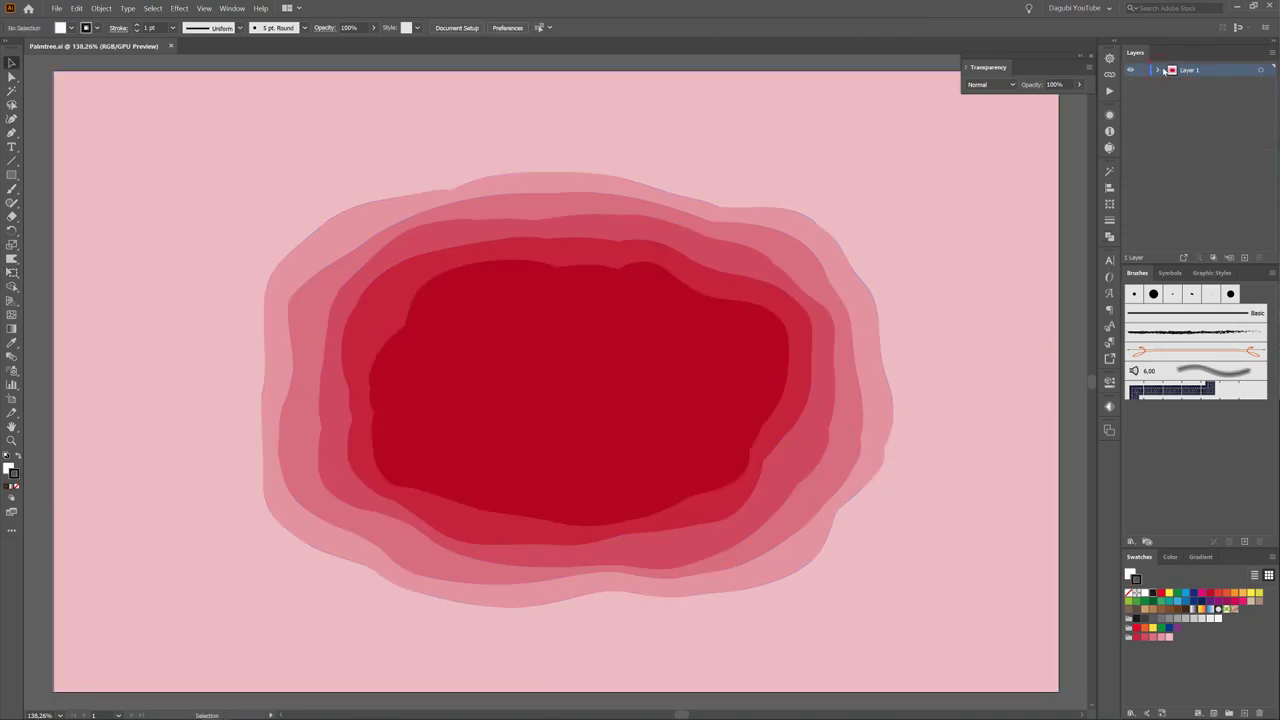
{"action": "left_click", "coordinate": [1159, 70]}
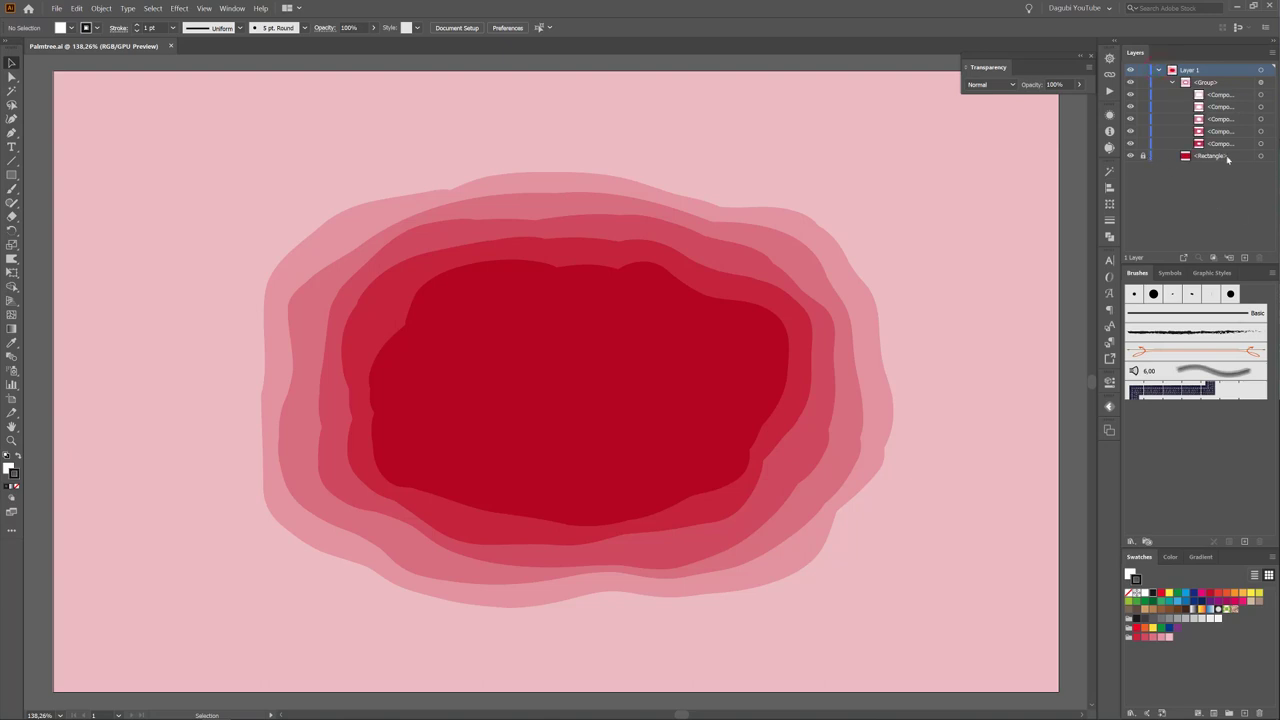
{"action": "left_click", "coordinate": [1172, 82]}
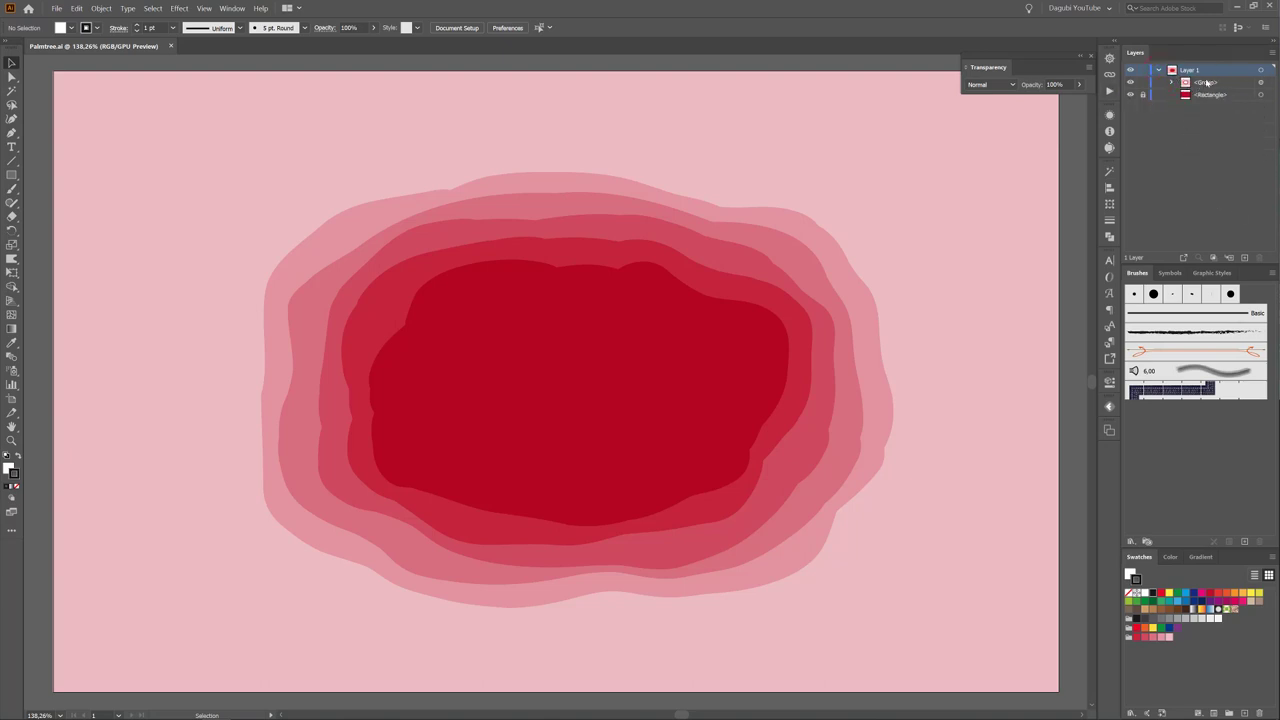
{"action": "left_click", "coordinate": [1261, 71]}
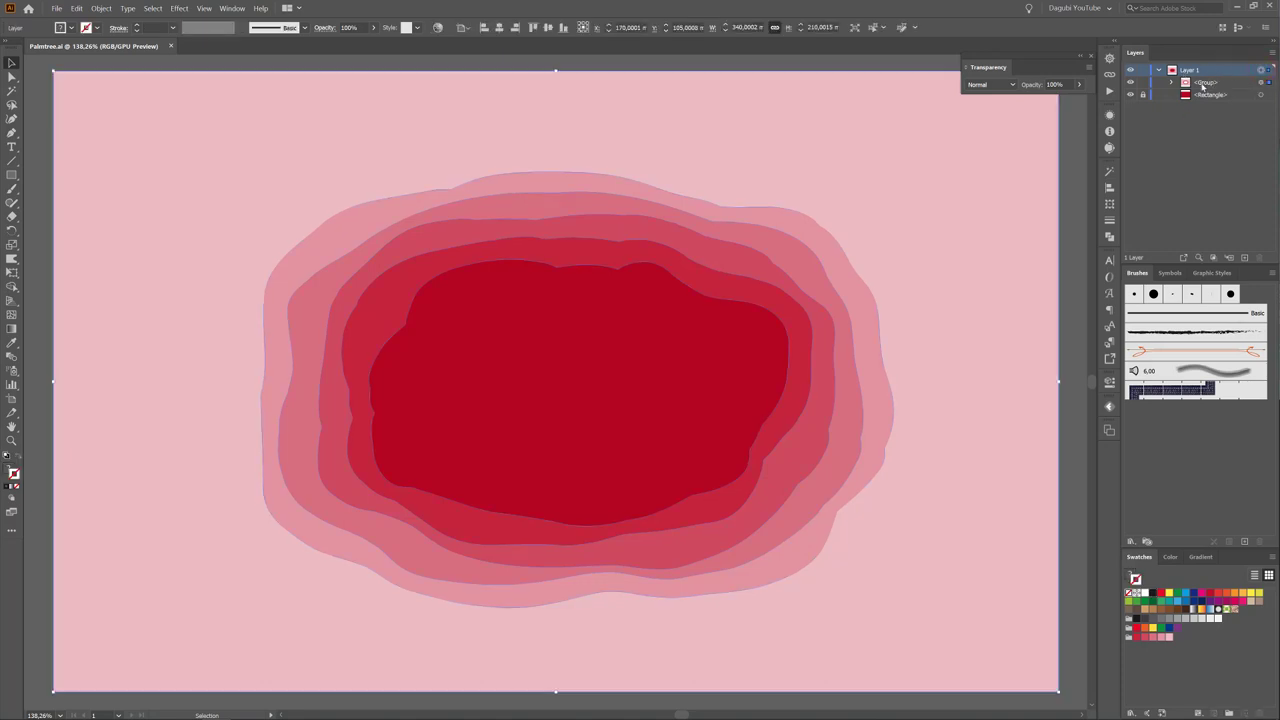
Ungroup the rings with Object > Ungroup, then deselect everything.
{"action": "left_click", "coordinate": [101, 8]}
{"action": "left_click", "coordinate": [115, 65]}
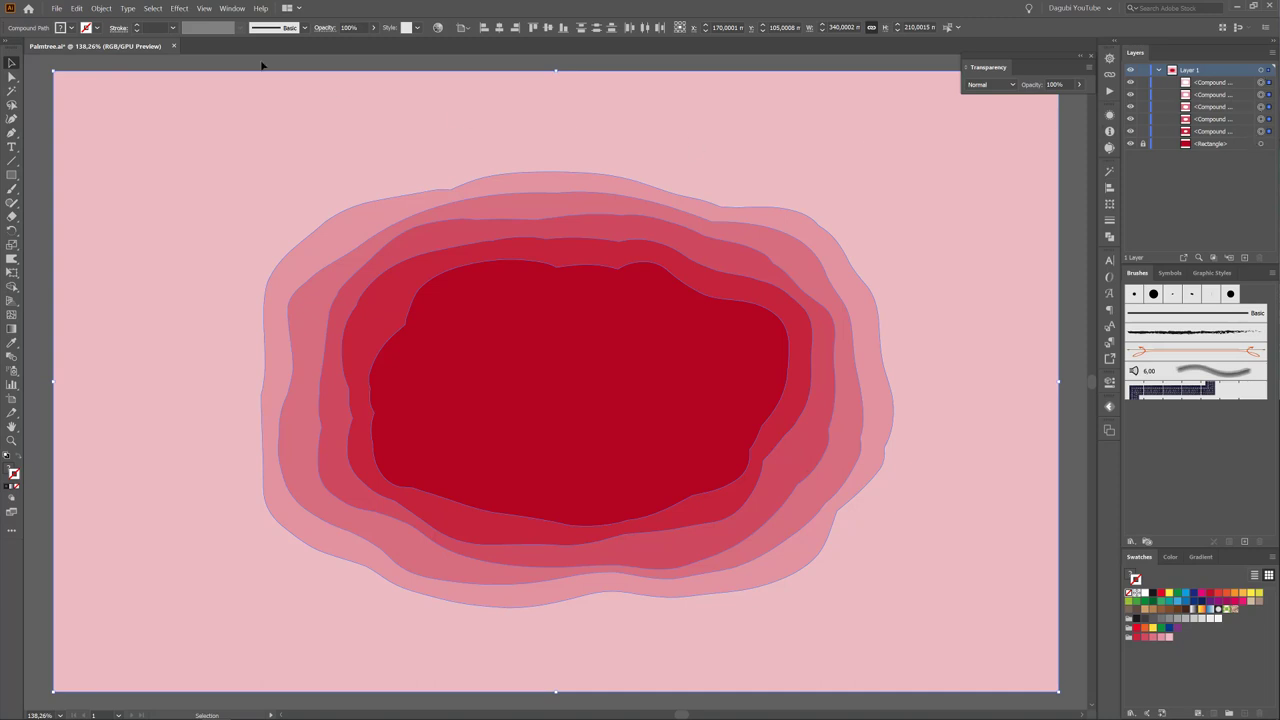
{"action": "left_click", "coordinate": [153, 8]}
{"action": "left_click", "coordinate": [170, 41]}
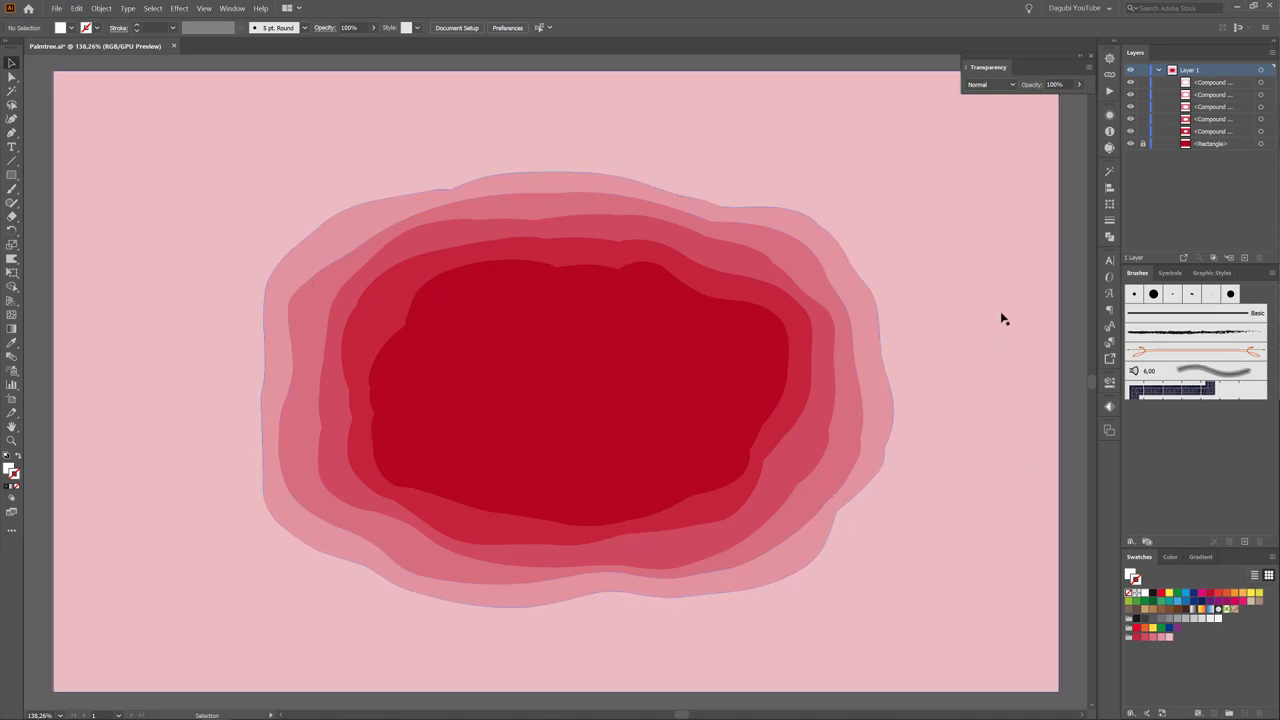
Load the Dagubi_Summer_Brushes library and add its Branch 16 leafy brush.
{"action": "left_click", "coordinate": [1134, 543]}
{"action": "mouse_move", "coordinate": [1180, 610]}
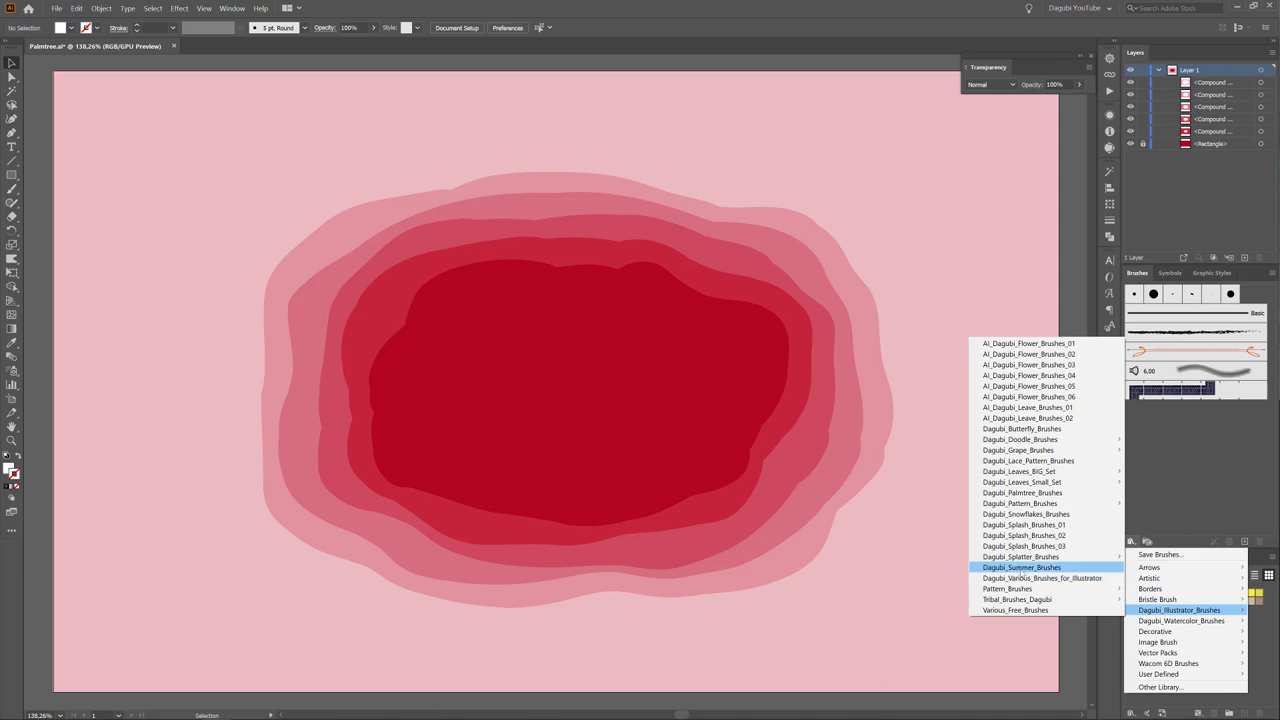
{"action": "left_click", "coordinate": [1035, 568]}
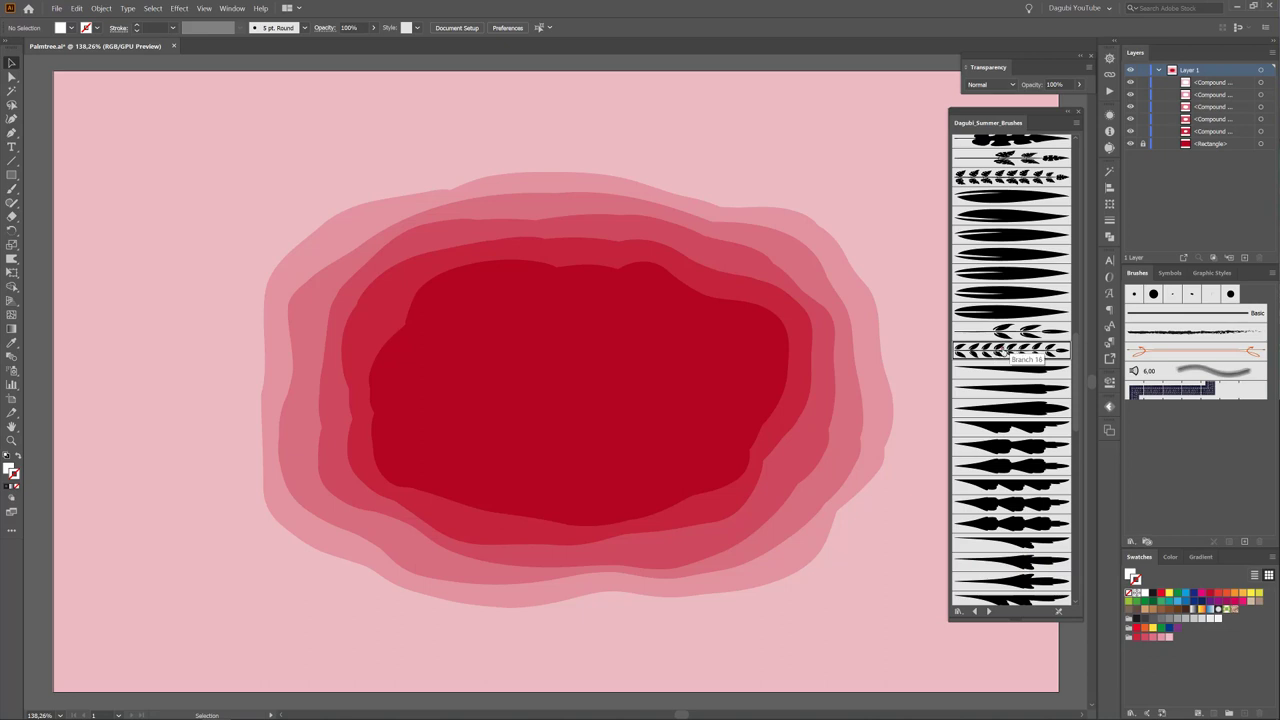
{"action": "left_click", "coordinate": [1003, 350]}
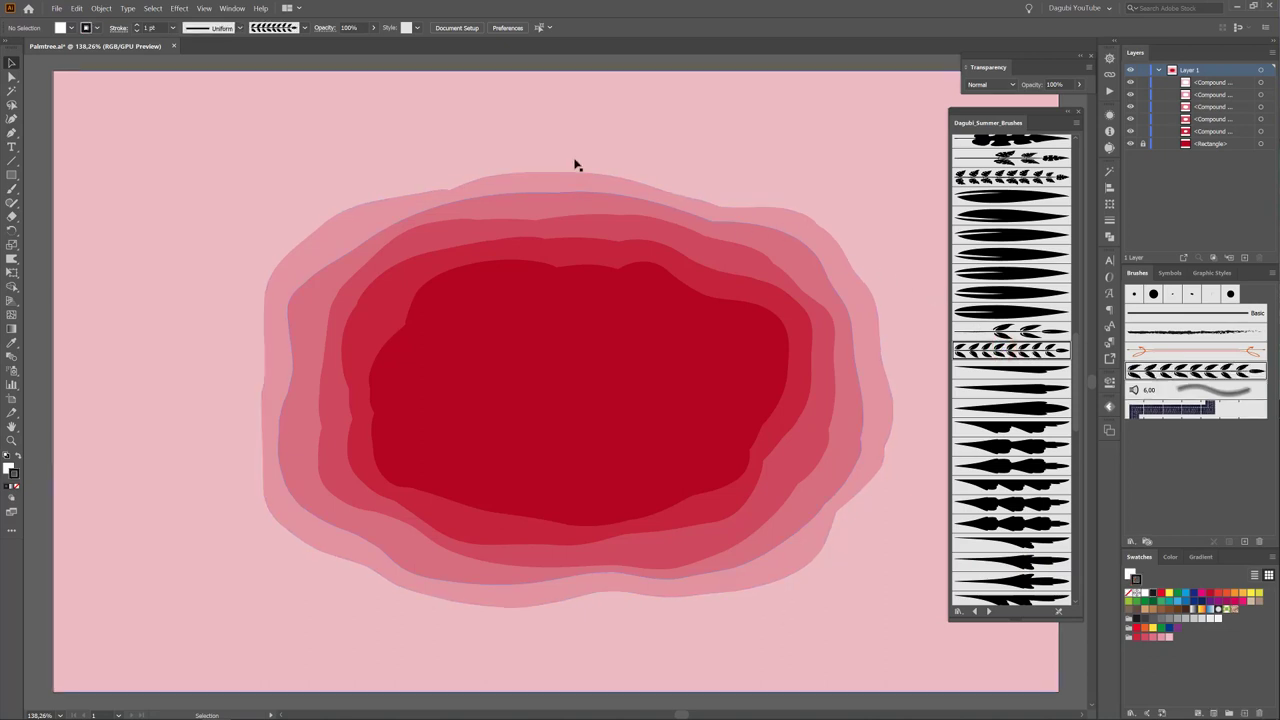
Select the Paintbrush tool and confirm its settings dialog.
{"action": "left_click", "coordinate": [12, 188]}
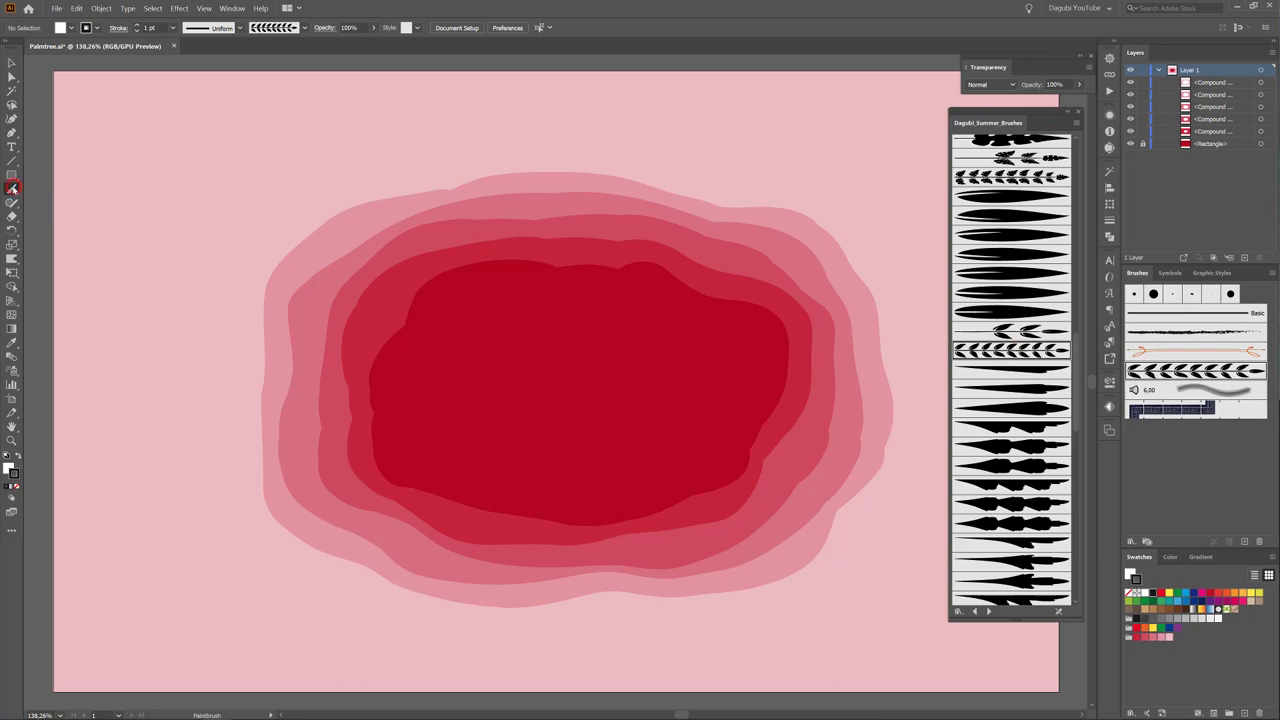
{"action": "double_click", "coordinate": [12, 188]}
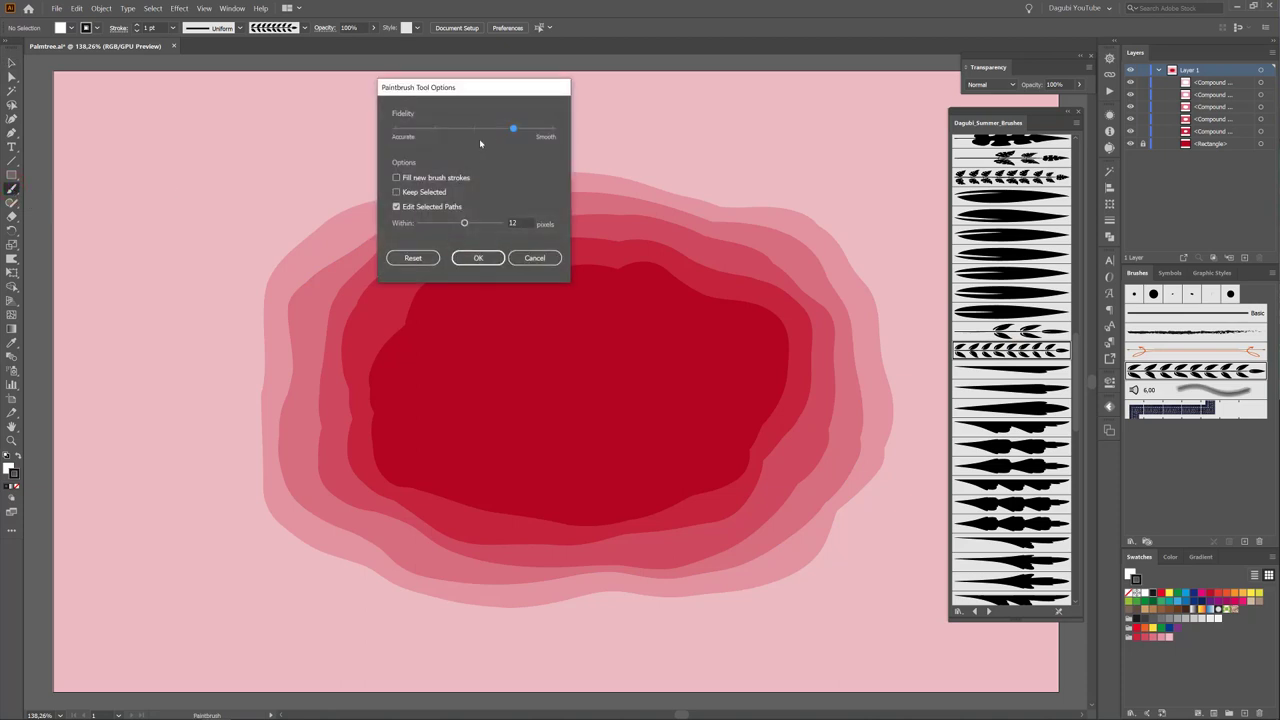
{"action": "left_click_drag", "start_coordinate": [505, 90], "coordinate": [521, 88]}
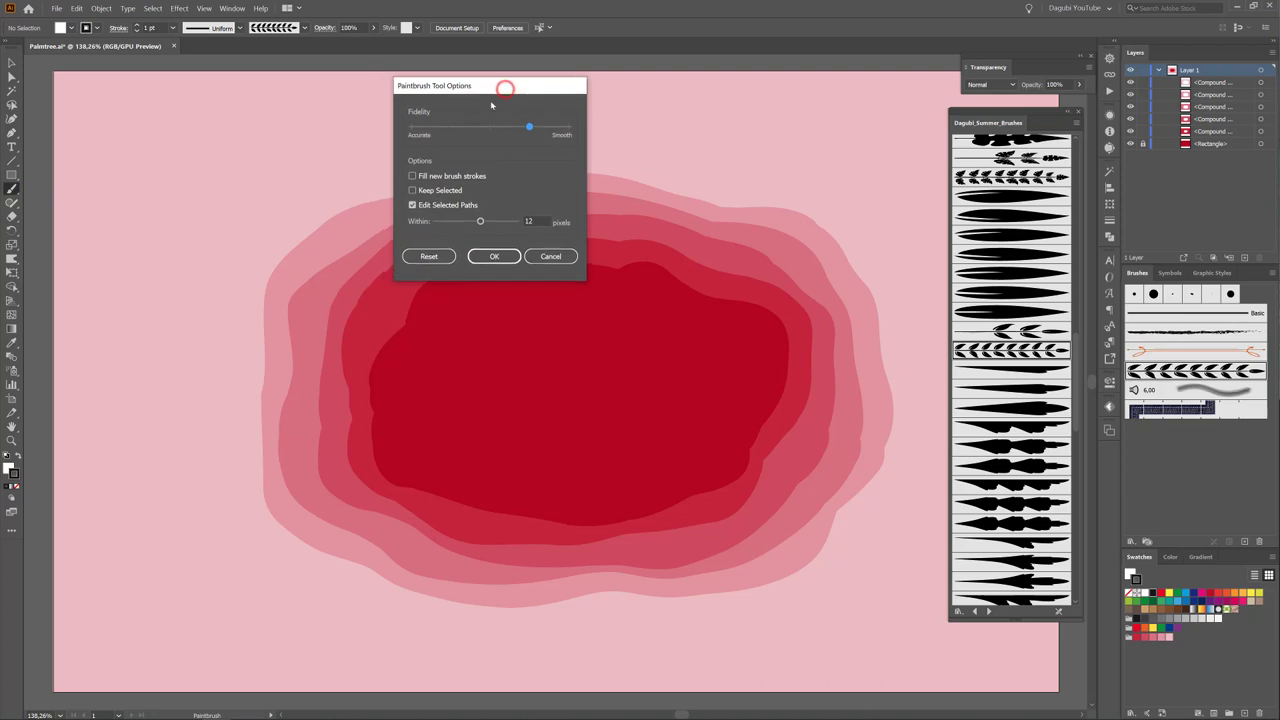
{"action": "left_click", "coordinate": [530, 127]}
{"action": "left_click", "coordinate": [497, 256]}
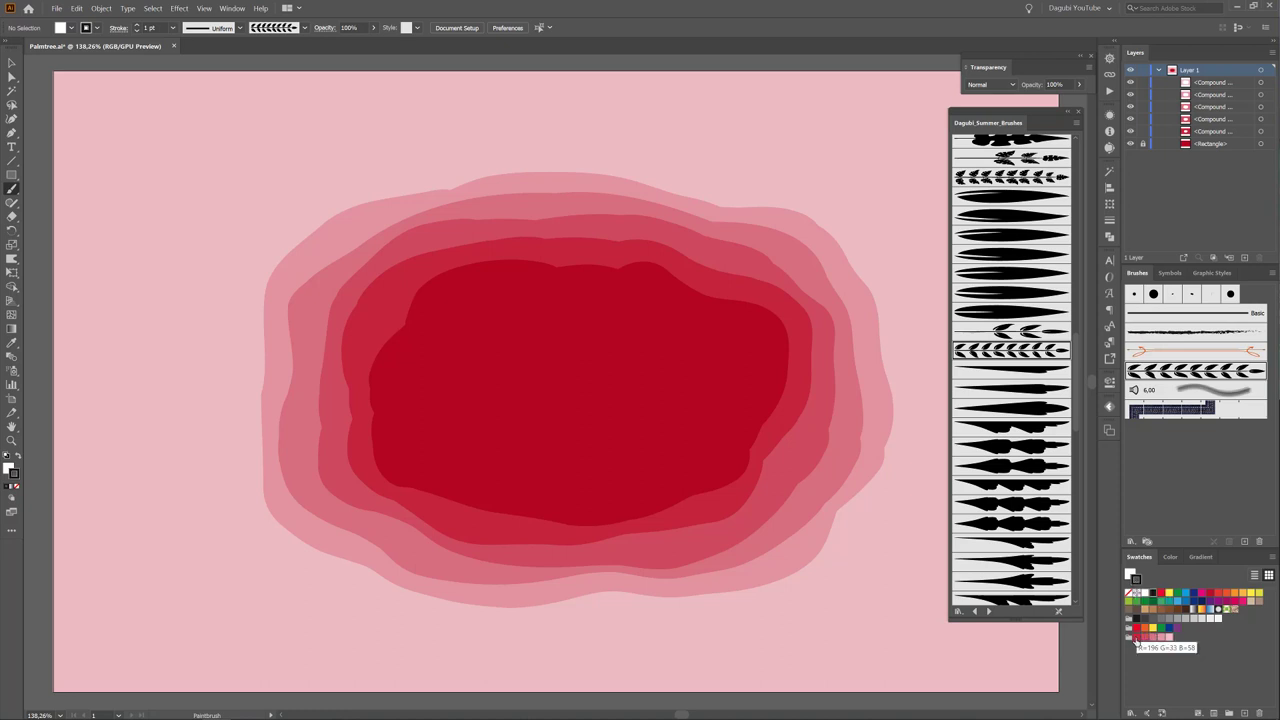
Paint an upright and a left-leaning red sprig on the inner shape's lower right, then move them beneath the inner rings.
{"action": "left_click", "coordinate": [1136, 636]}
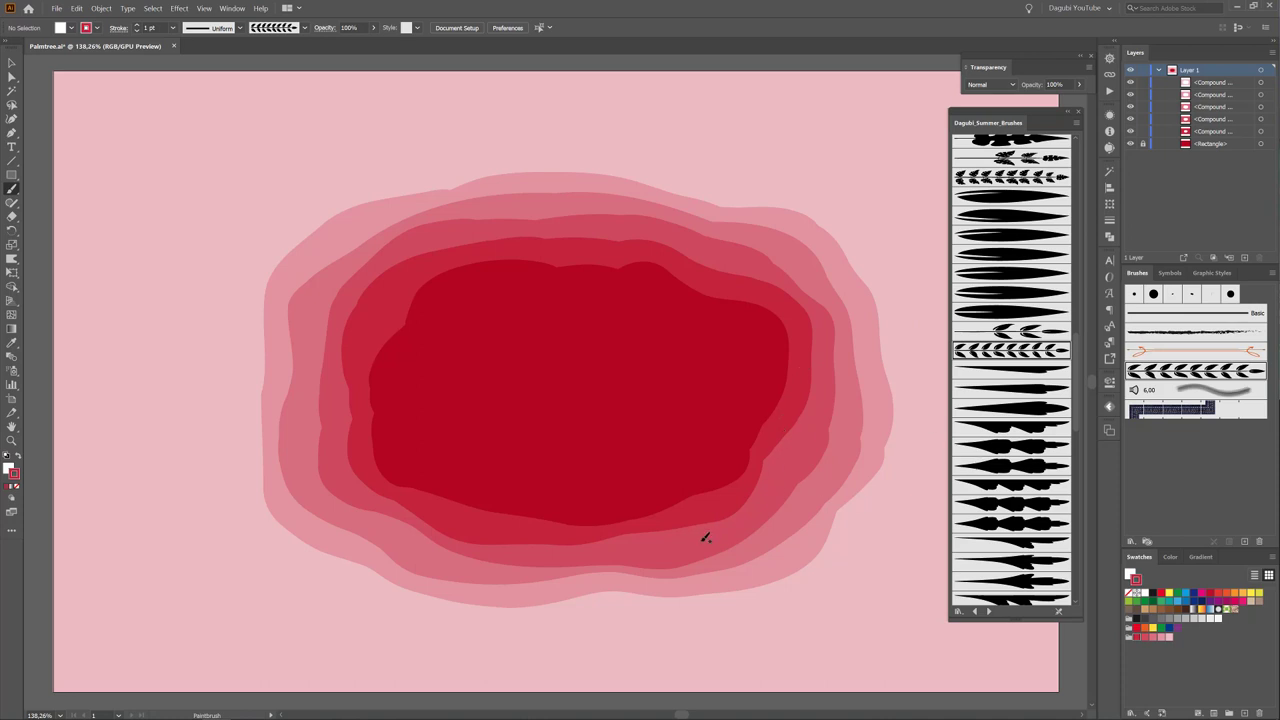
{"action": "left_click_drag", "start_coordinate": [691, 525], "coordinate": [690, 408]}
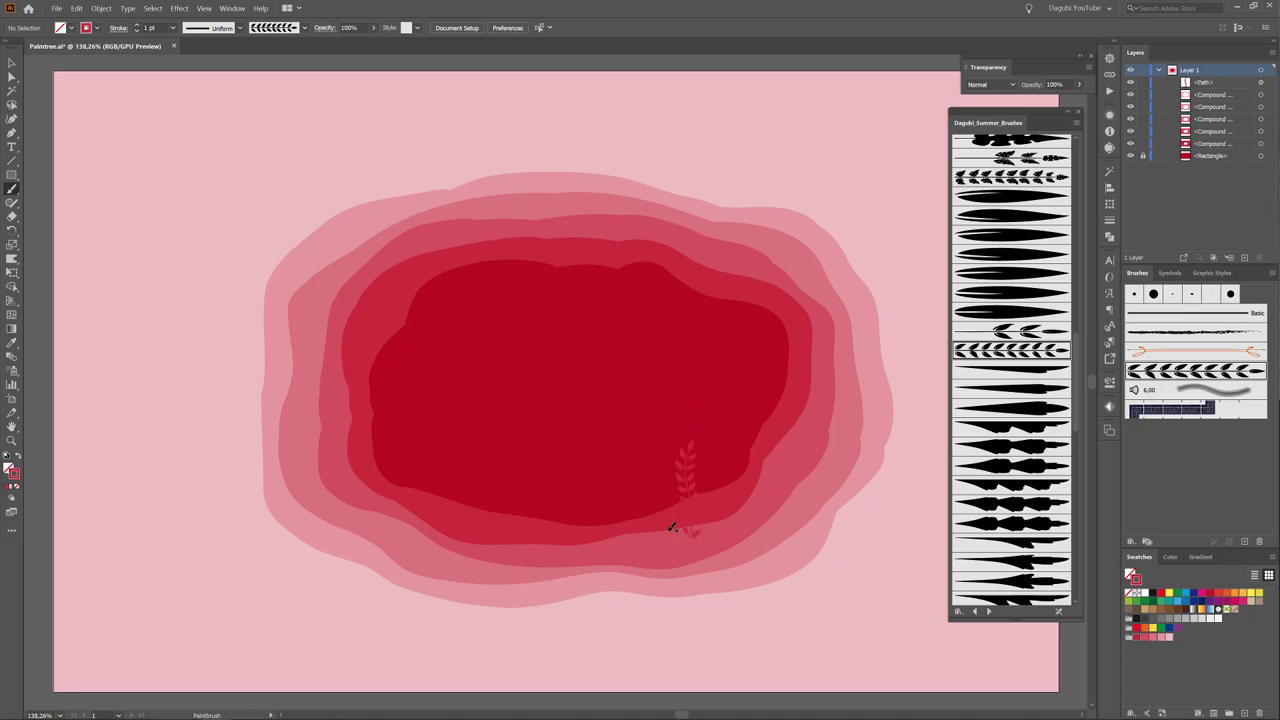
{"action": "left_click_drag", "start_coordinate": [672, 528], "coordinate": [630, 455]}
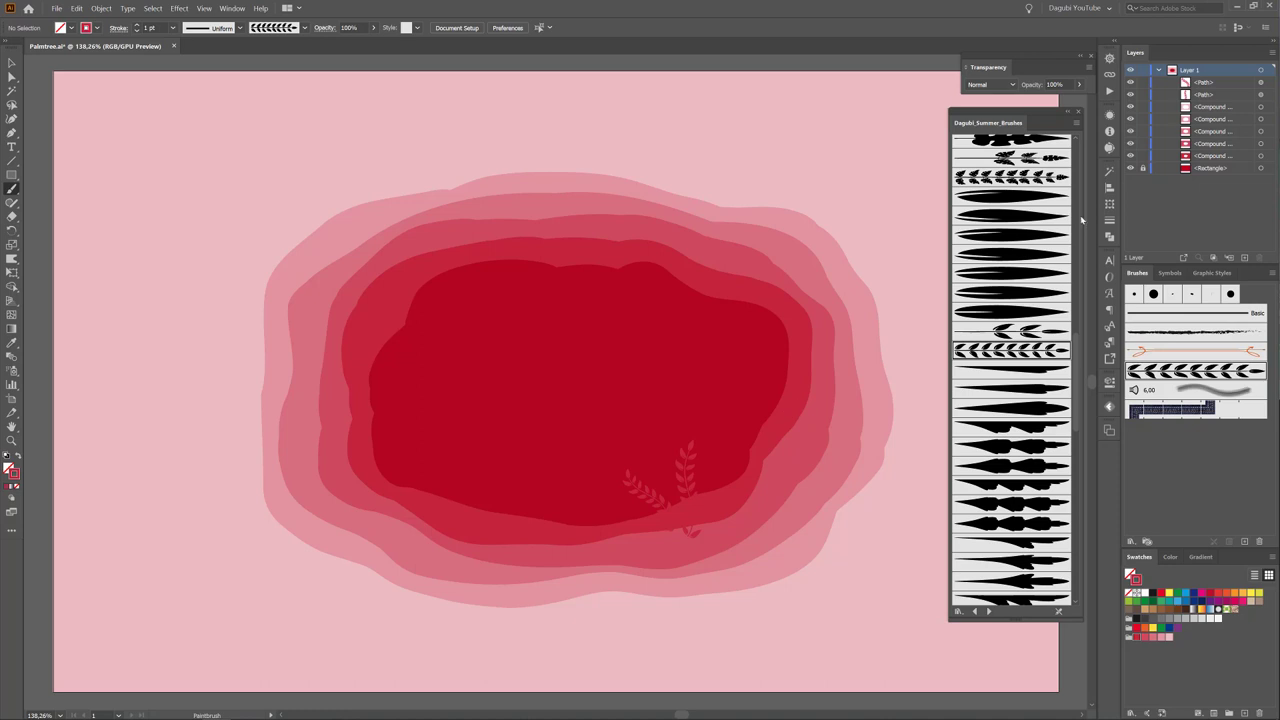
{"action": "left_click", "coordinate": [1222, 83]}
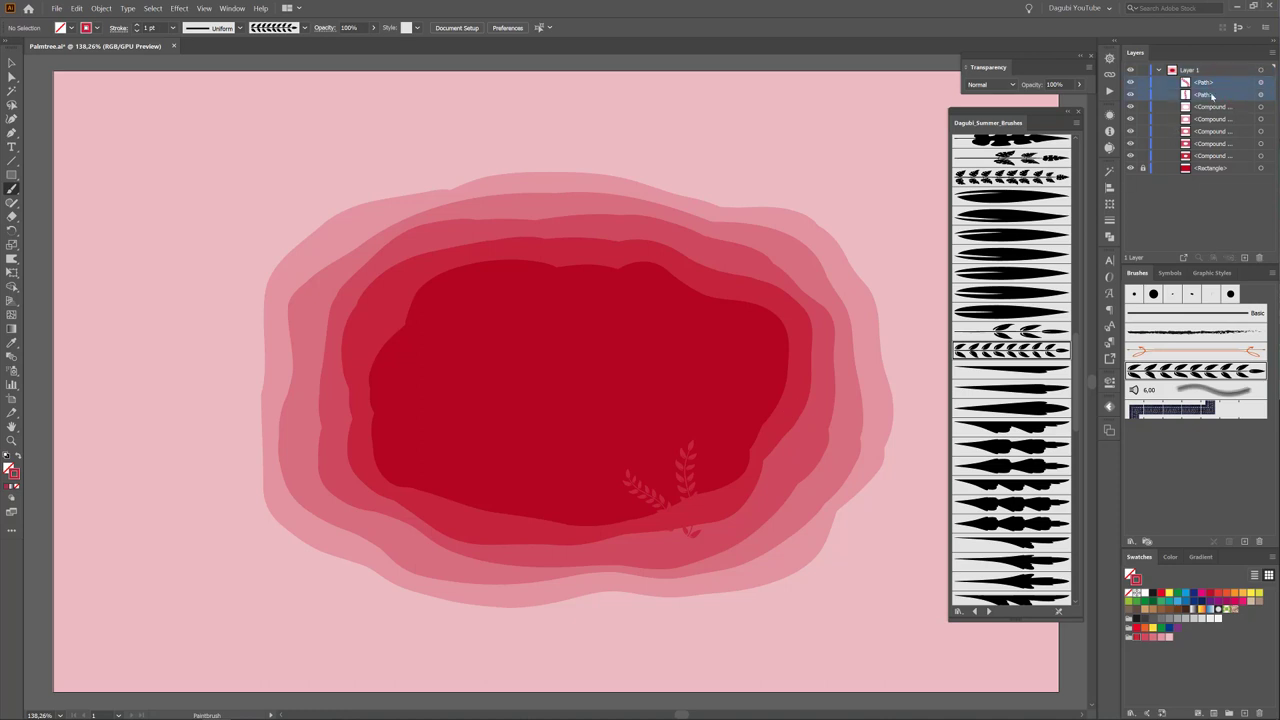
{"action": "left_click_drag", "start_coordinate": [1228, 98], "coordinate": [1217, 151]}
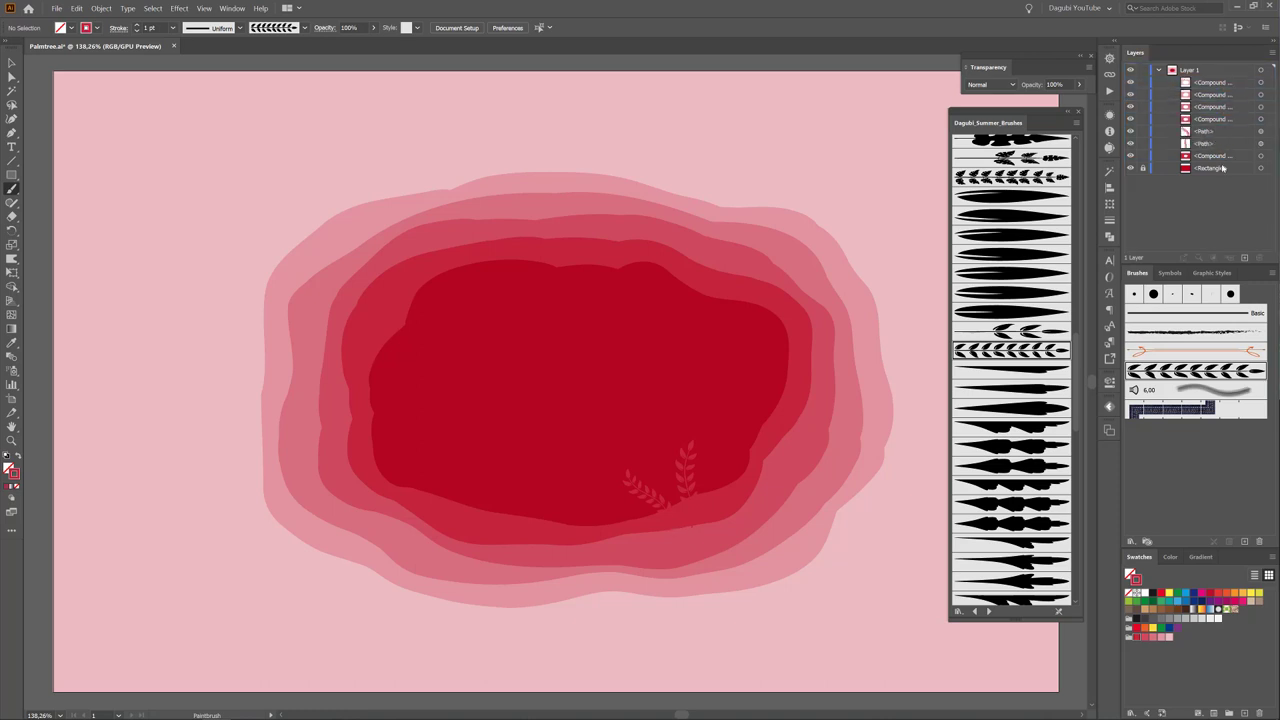
Hide and reshow a ring to check the sprigs' placement, then dismiss the Object menu.
{"action": "left_click", "coordinate": [1131, 131]}
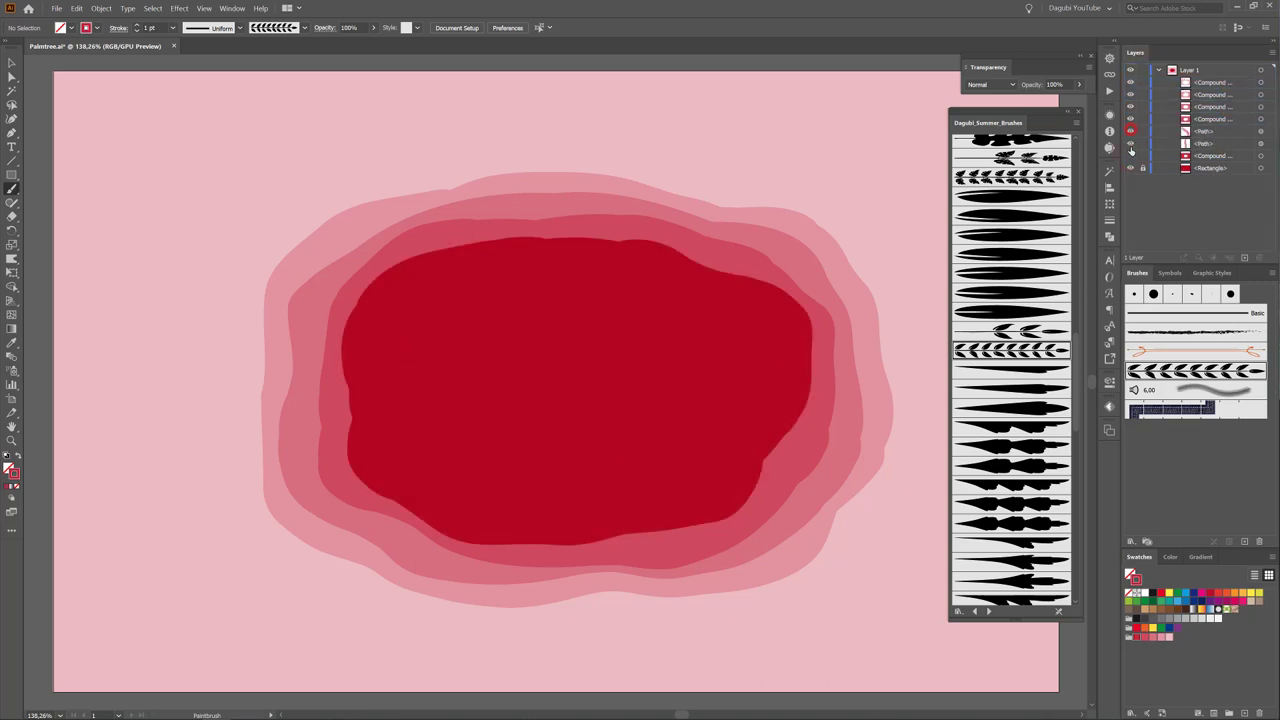
{"action": "left_click", "coordinate": [1131, 143]}
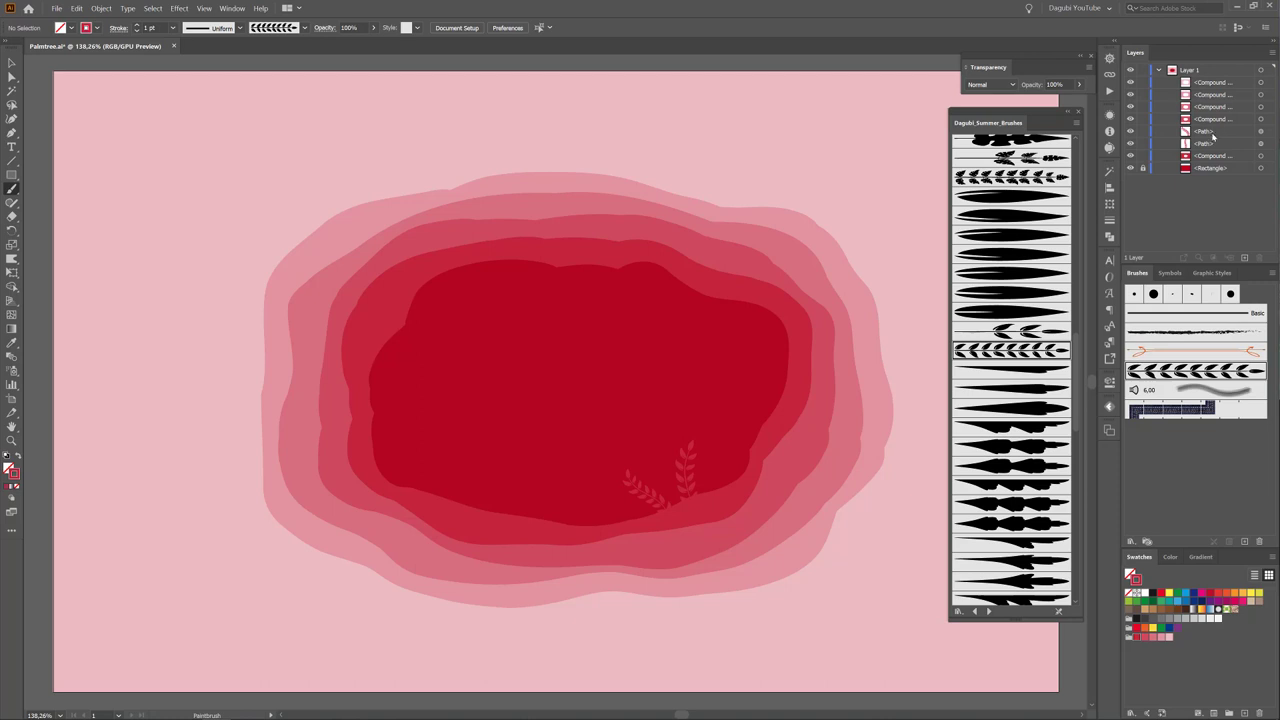
{"action": "left_click", "coordinate": [101, 8]}
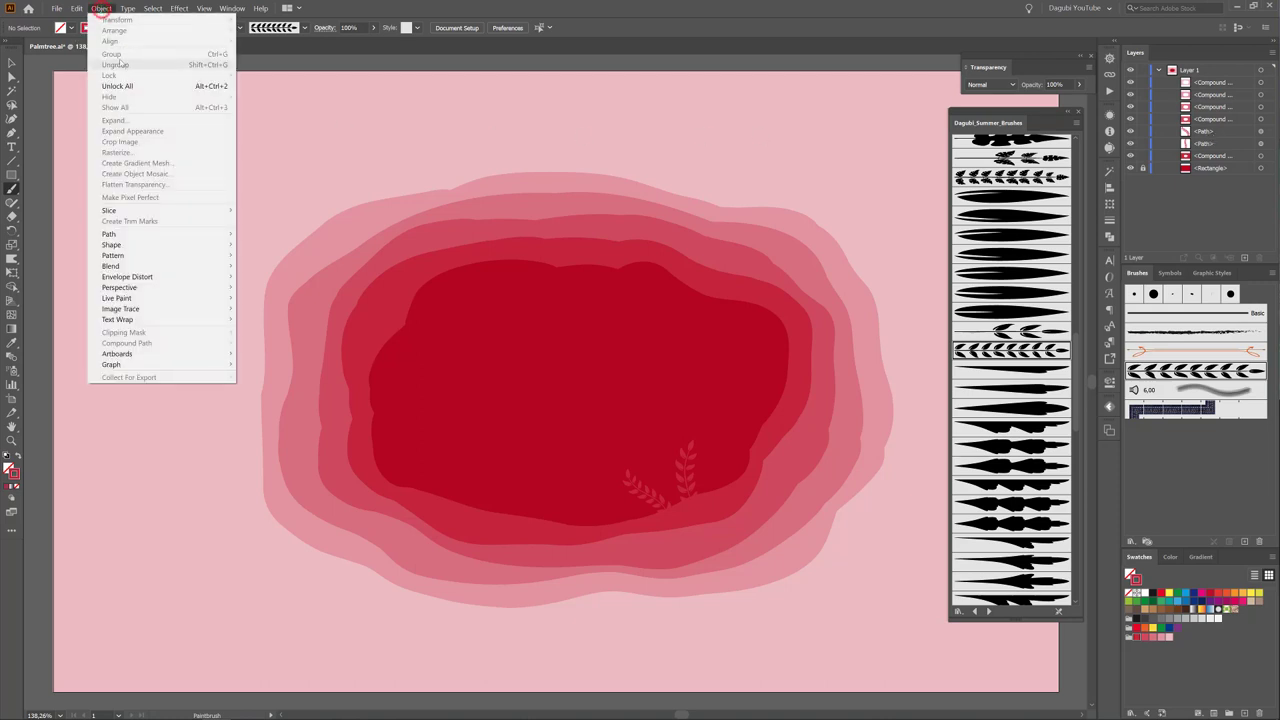
{"action": "key", "text": "Escape"}
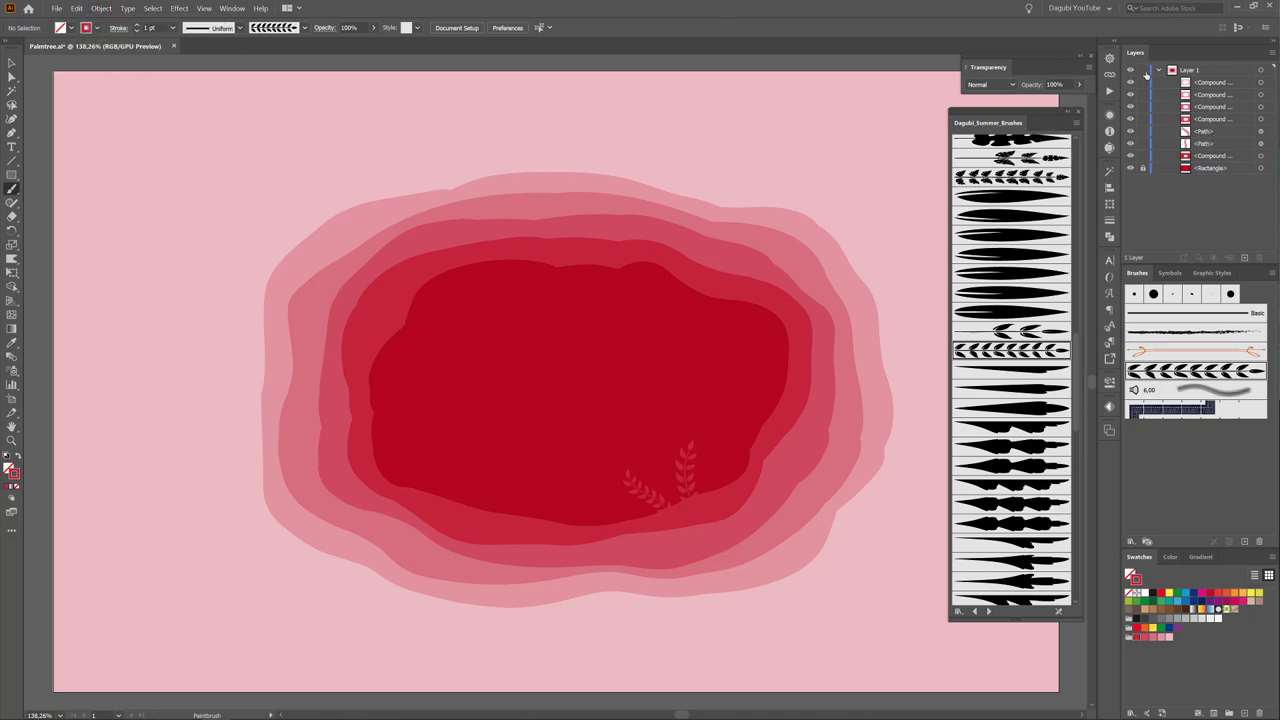
Select both sprig paths together with the innermost red compound shape.
{"action": "left_click", "coordinate": [1273, 58]}
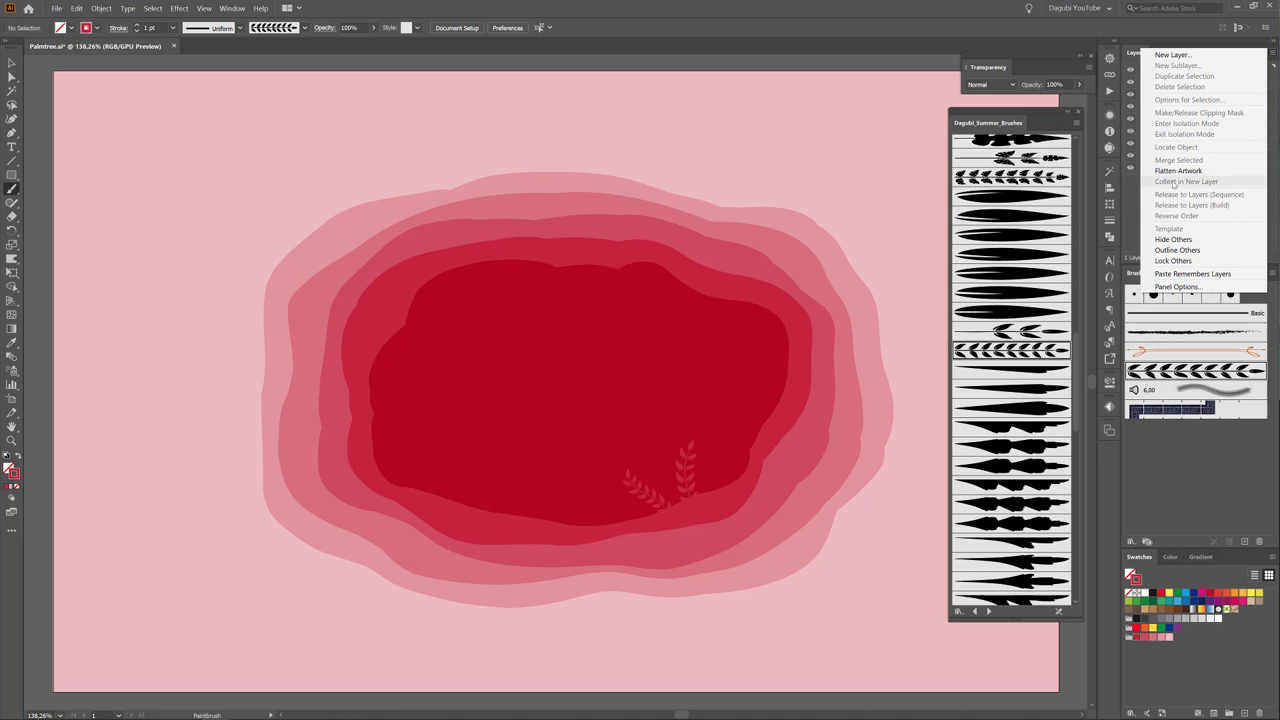
{"action": "left_click", "coordinate": [856, 9]}
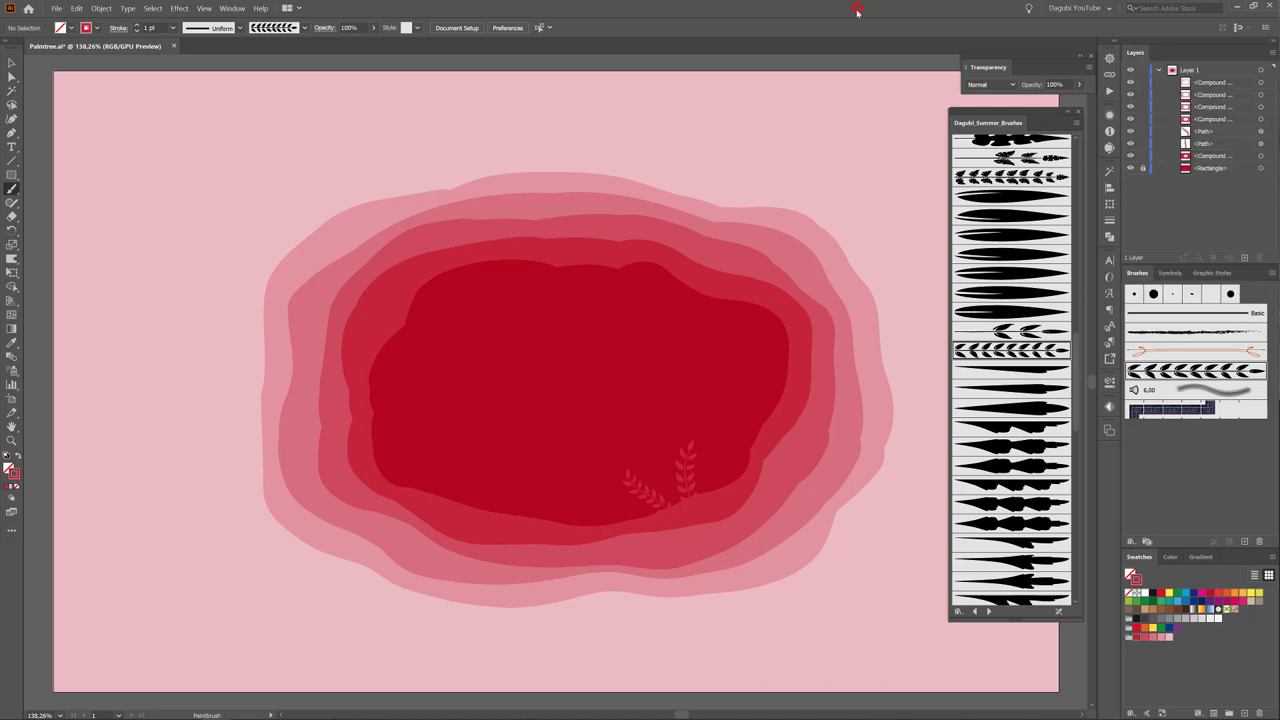
{"action": "left_click", "coordinate": [1259, 131]}
{"action": "left_click", "coordinate": [1260, 155], "text": "shift"}
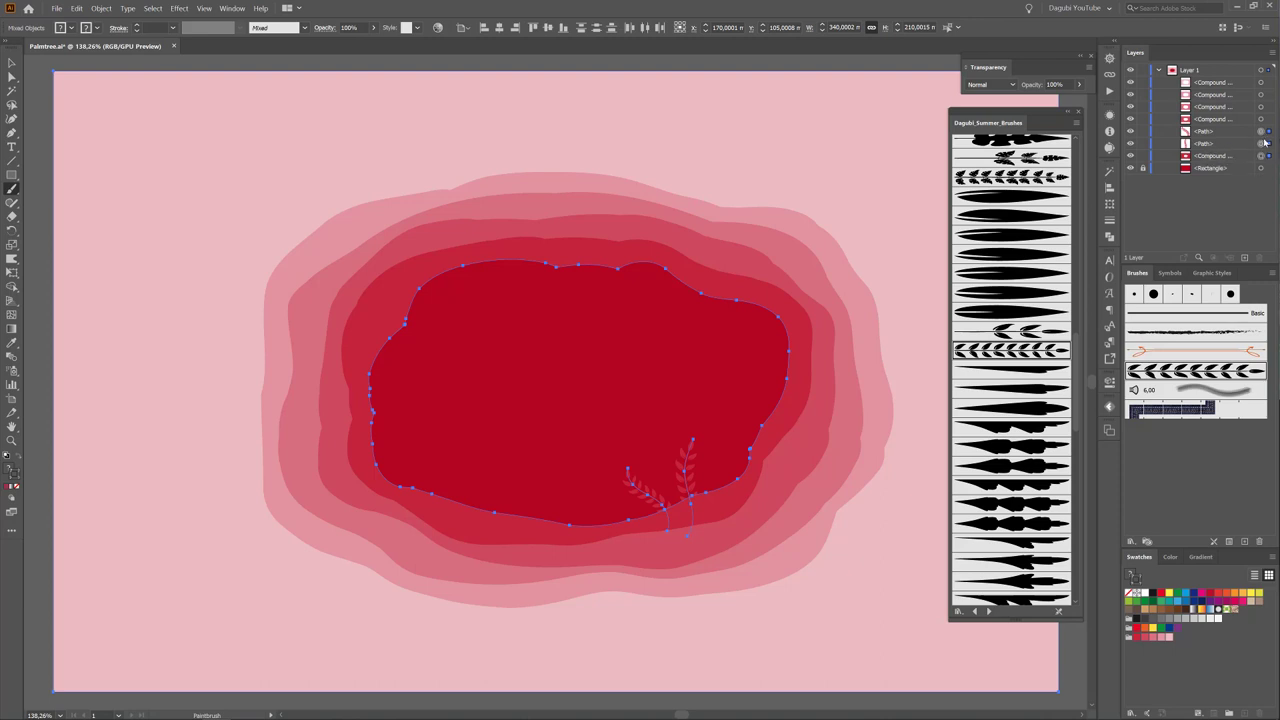
Group the two sprigs with the innermost red shape, then deselect and expand the new group.
{"action": "left_click", "coordinate": [101, 8]}
{"action": "left_click", "coordinate": [129, 55]}
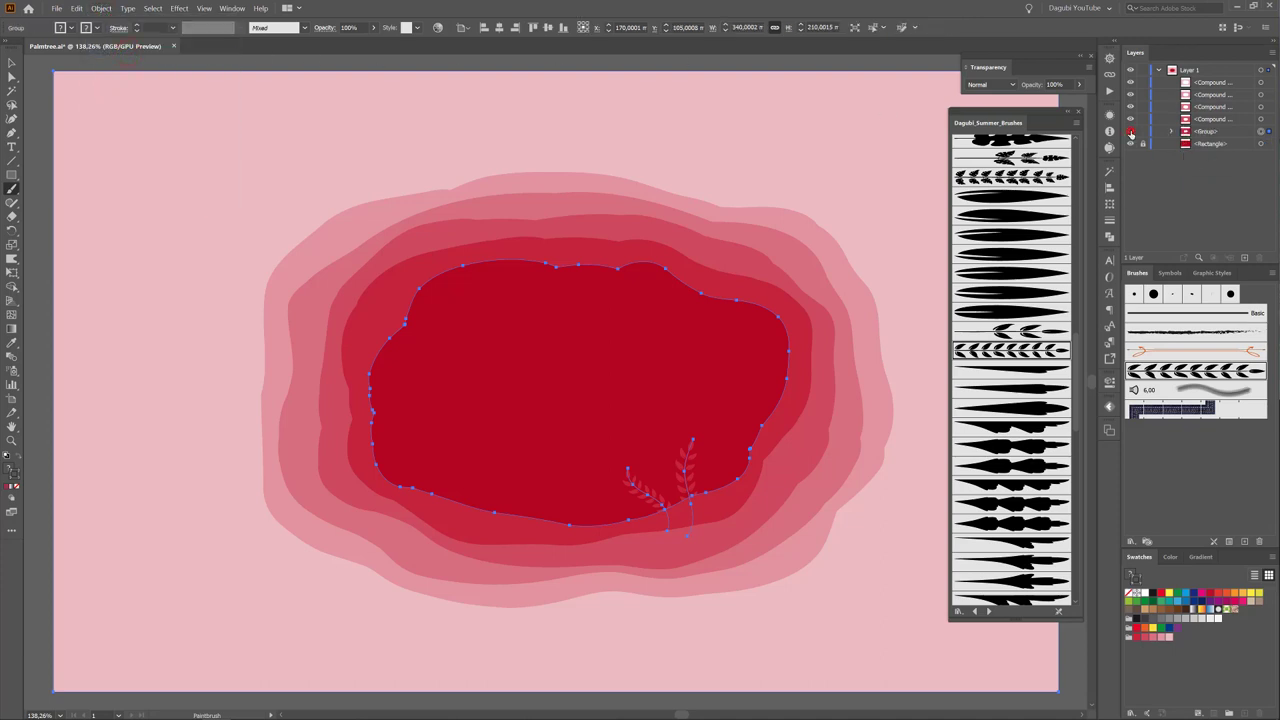
{"action": "left_click", "coordinate": [1130, 131]}
{"action": "left_click", "coordinate": [1172, 132]}
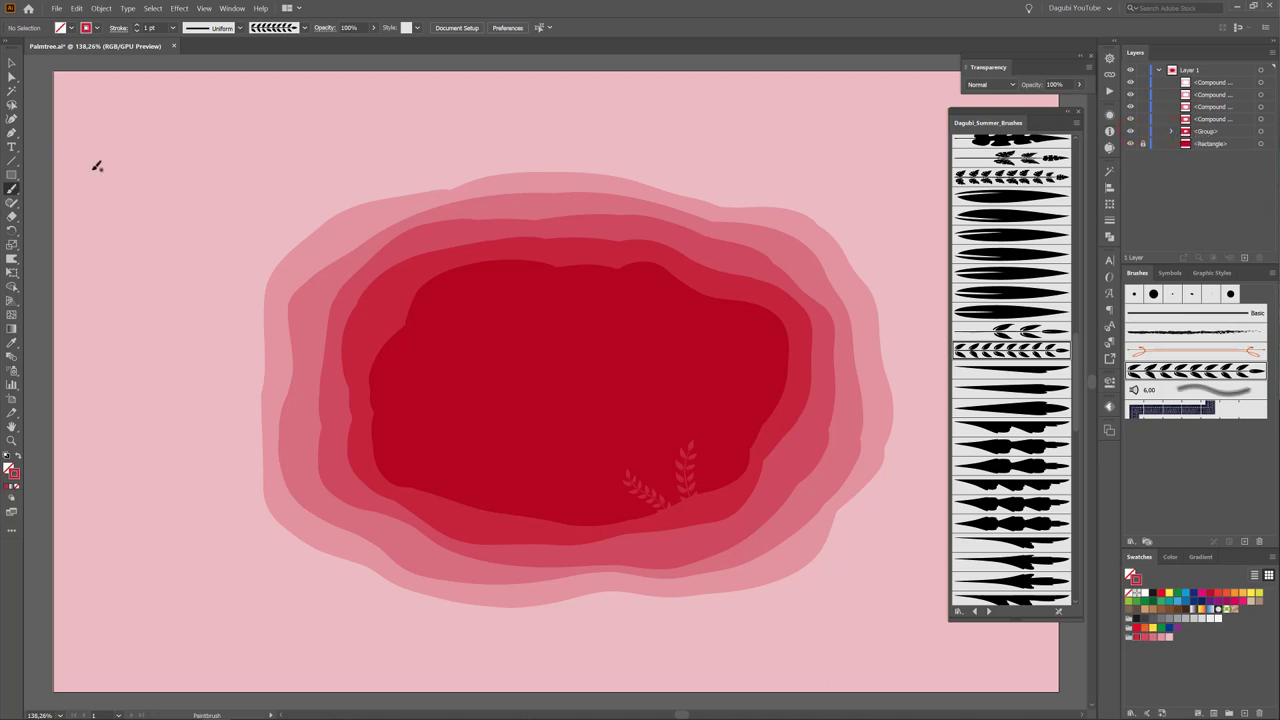
{"action": "left_click", "coordinate": [38, 98]}
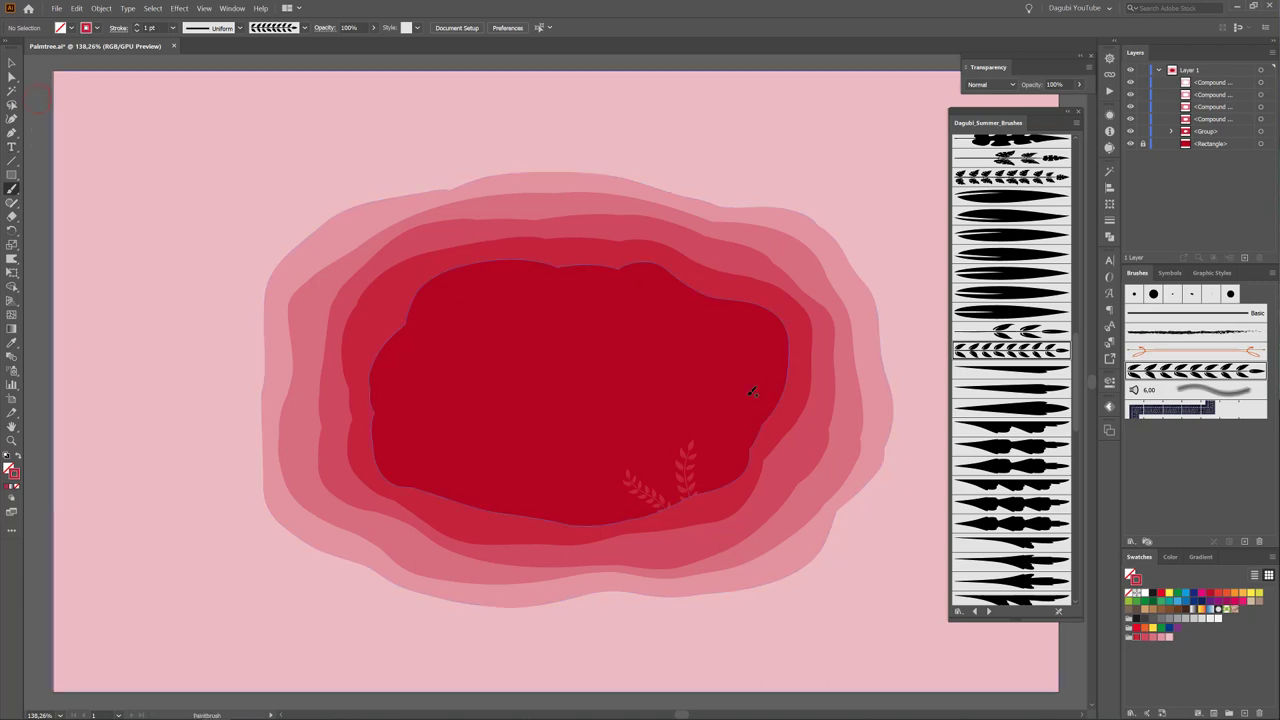
Paint a third leafy sprig in the inner shape and select it.
{"action": "left_click", "coordinate": [1240, 132]}
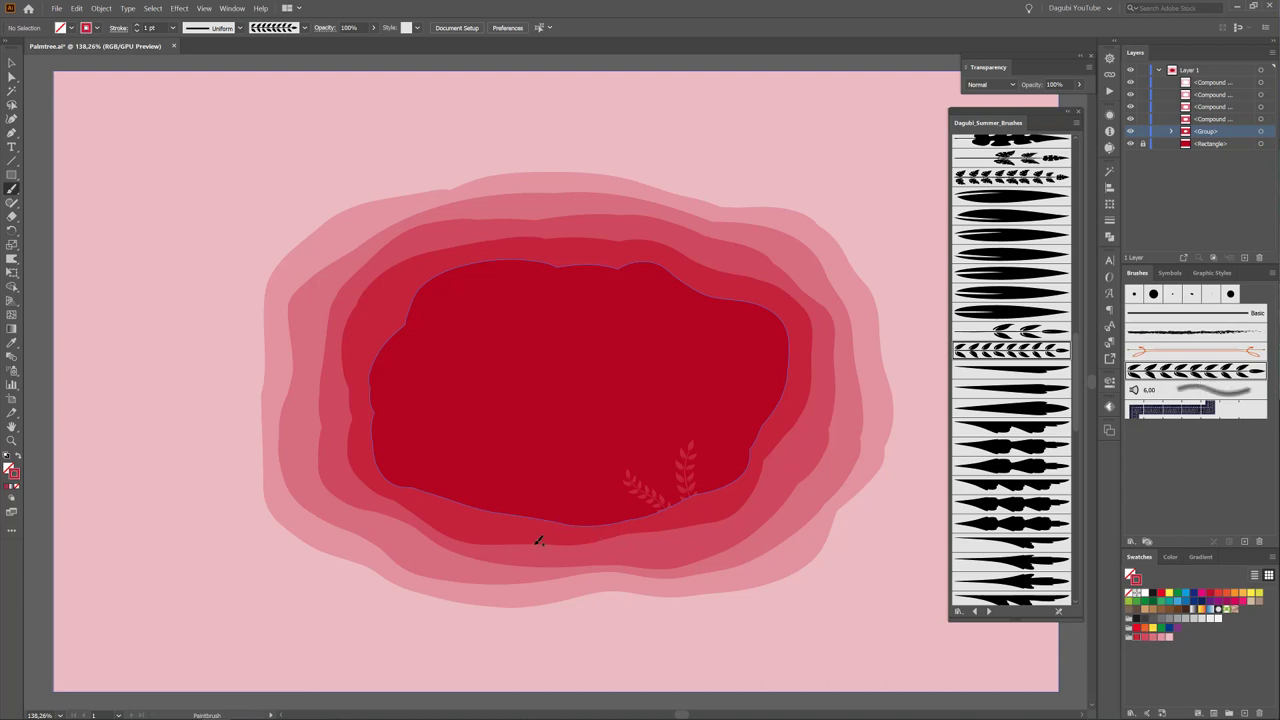
{"action": "left_click_drag", "start_coordinate": [536, 542], "coordinate": [516, 418]}
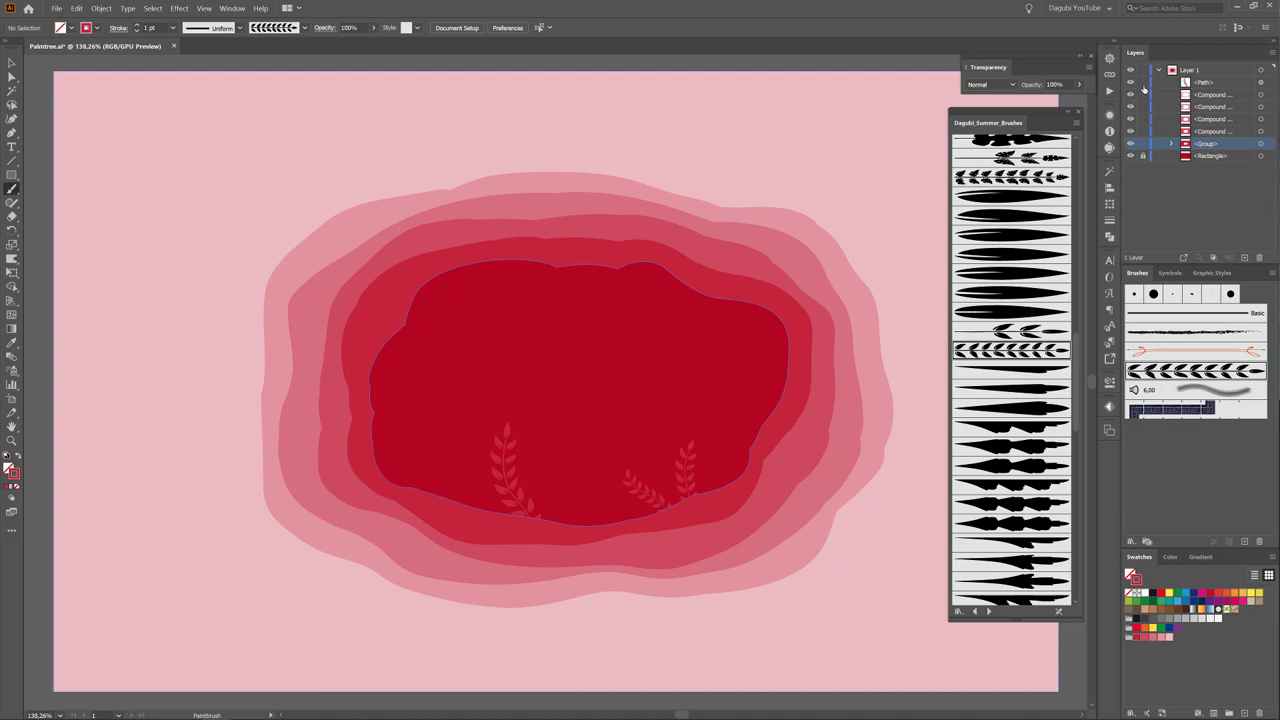
{"action": "left_click", "coordinate": [1205, 84]}
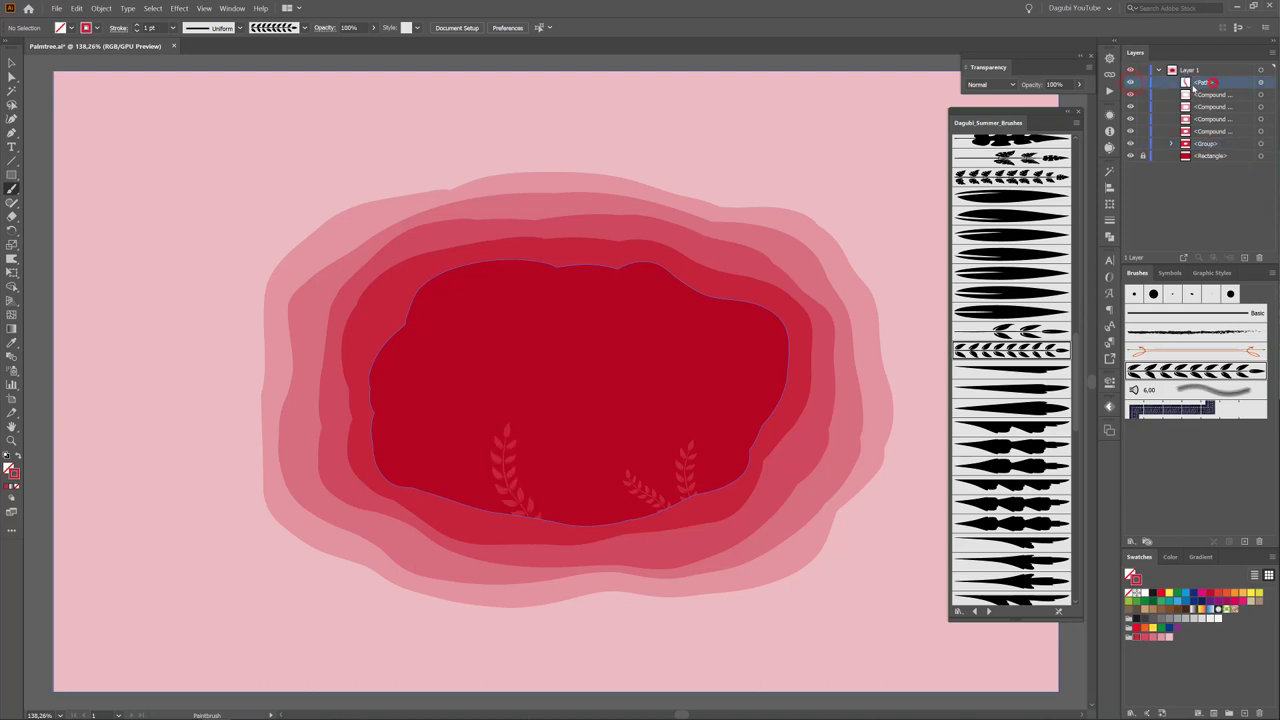
{"action": "left_click", "coordinate": [1260, 83]}
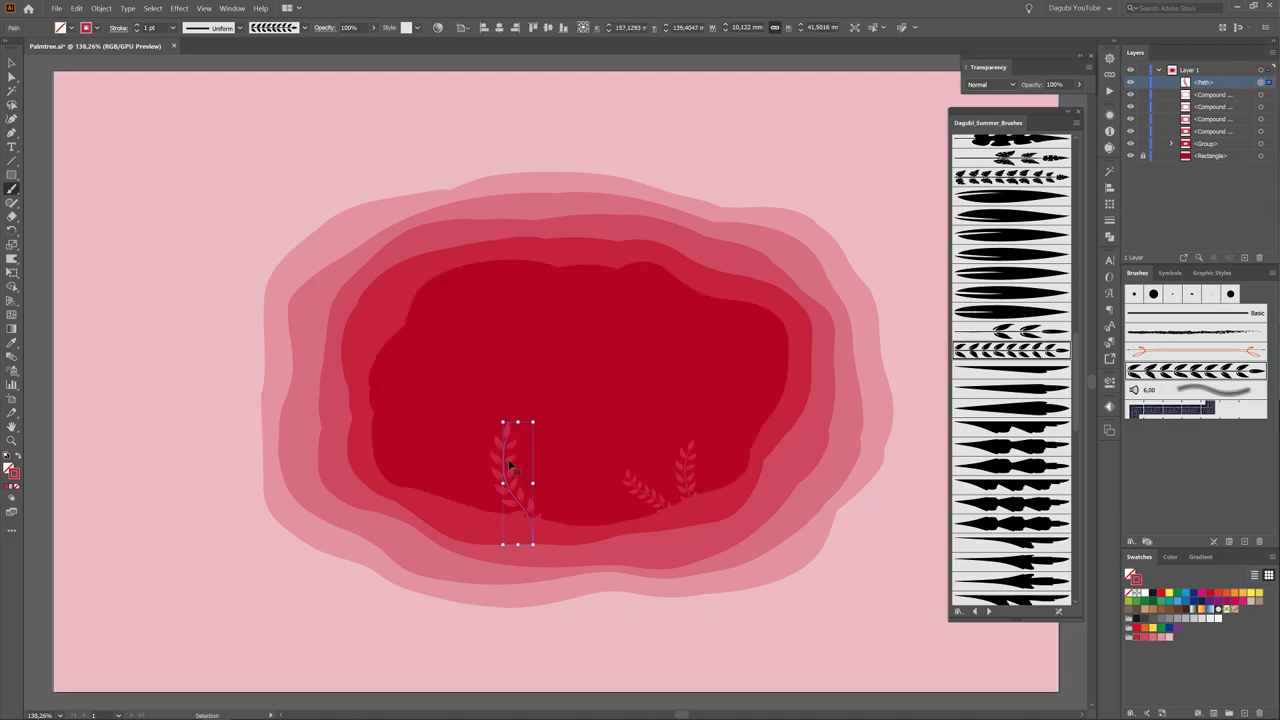
Move the new sprig left outside the rings and into the inner shape's group.
{"action": "left_click_drag", "start_coordinate": [509, 465], "coordinate": [252, 364]}
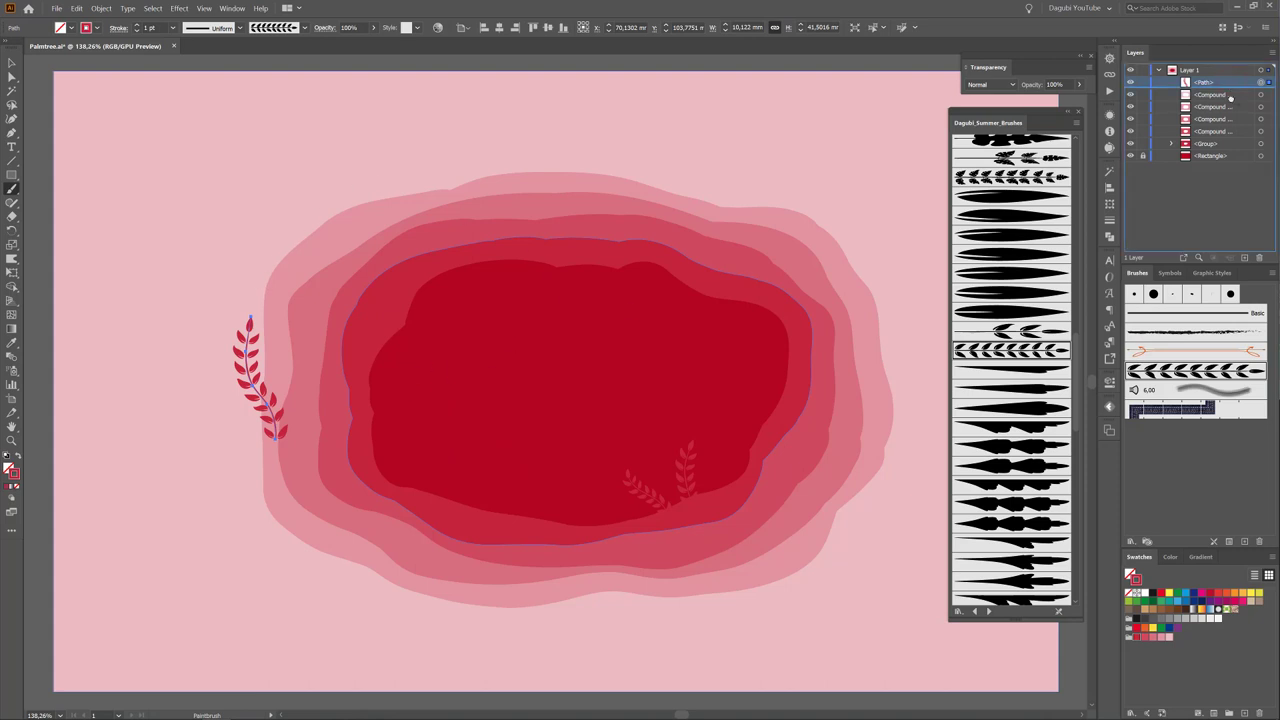
{"action": "left_click", "coordinate": [1224, 144]}
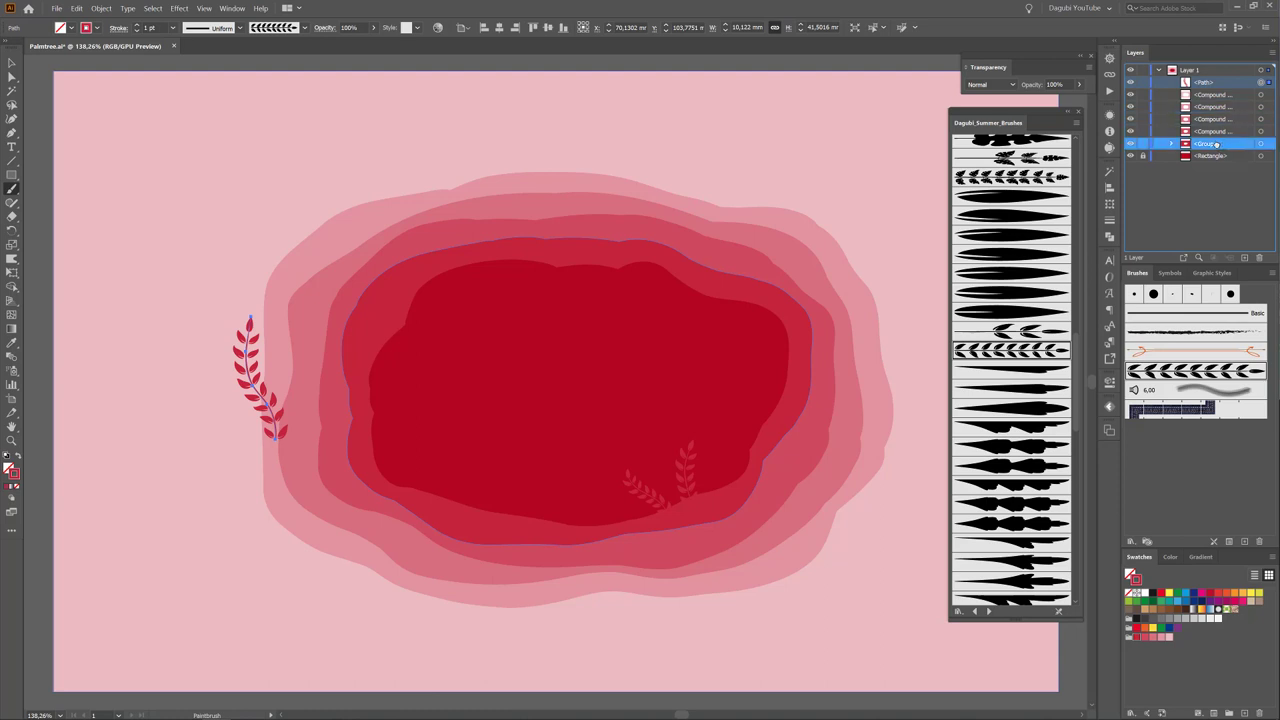
{"action": "left_click_drag", "start_coordinate": [1216, 144], "coordinate": [1218, 147]}
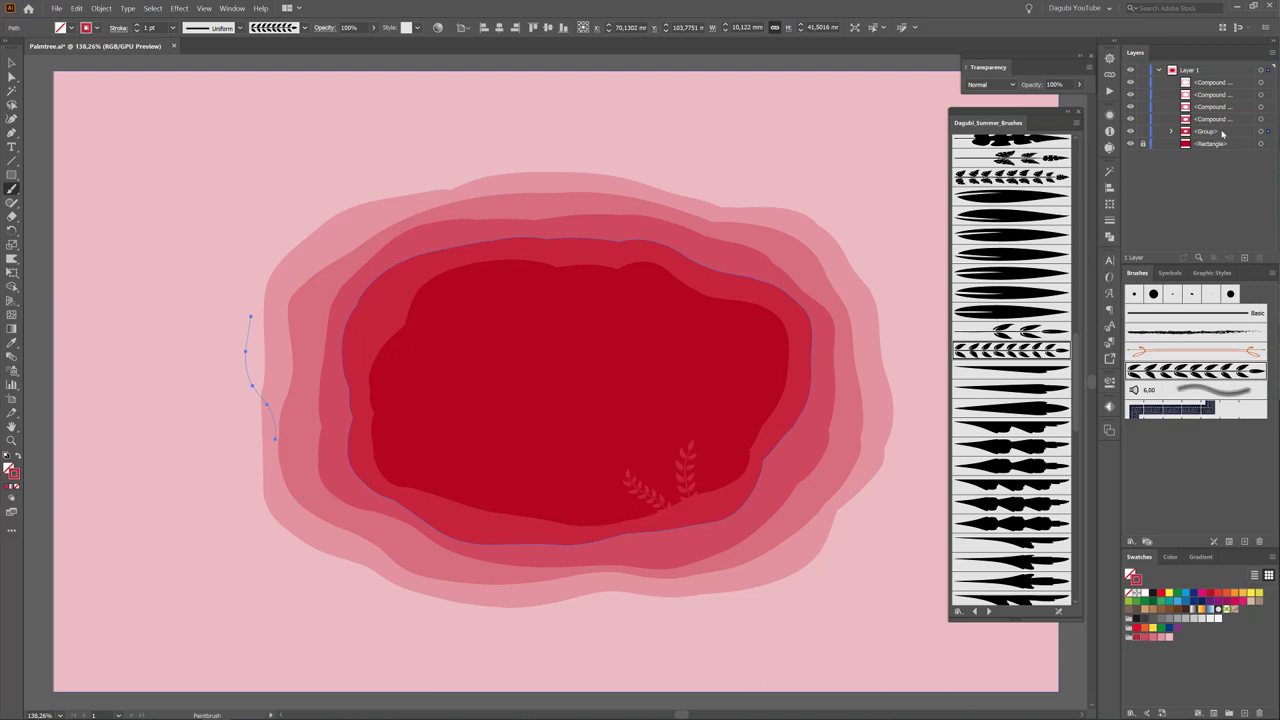
{"action": "left_click", "coordinate": [76, 8]}
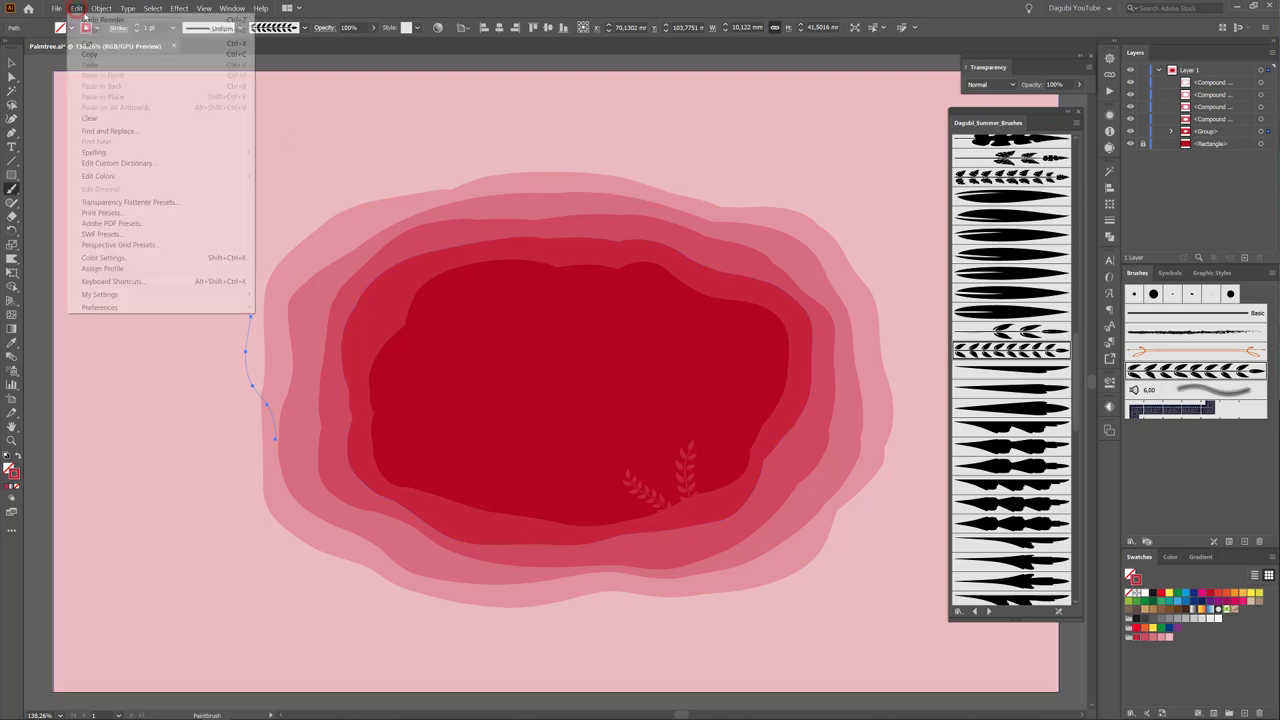
Undo back through the third sprig and the grouping so the items are separate.
{"action": "left_click", "coordinate": [83, 19]}
{"action": "left_click", "coordinate": [76, 8]}
{"action": "left_click", "coordinate": [76, 8]}
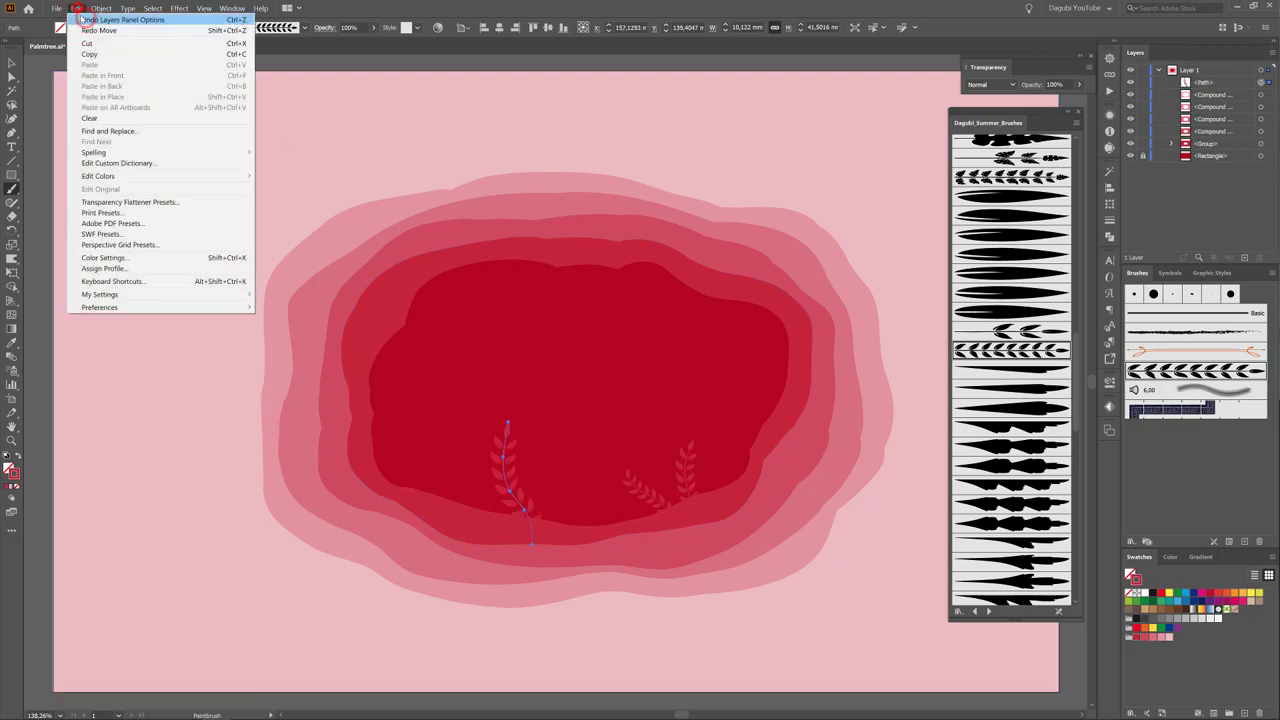
{"action": "left_click", "coordinate": [83, 19]}
{"action": "left_click", "coordinate": [83, 19]}
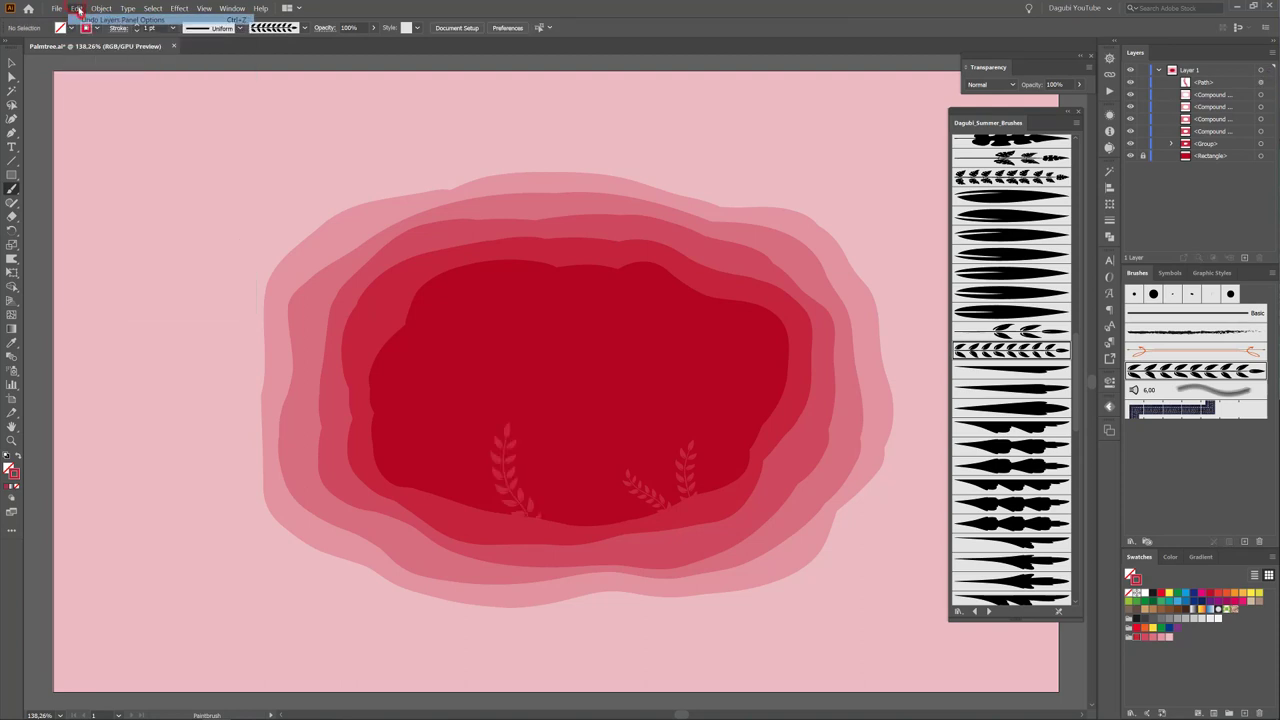
{"action": "left_click", "coordinate": [83, 19]}
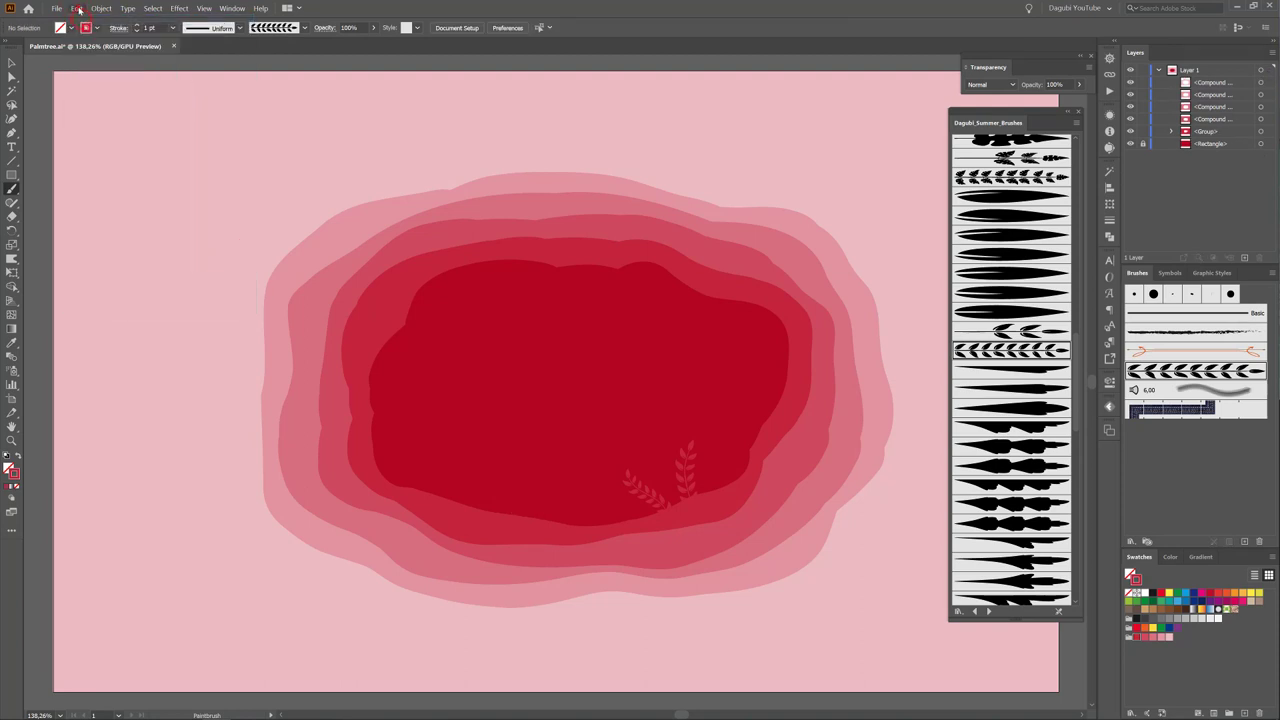
{"action": "left_click", "coordinate": [76, 8]}
{"action": "left_click", "coordinate": [76, 8]}
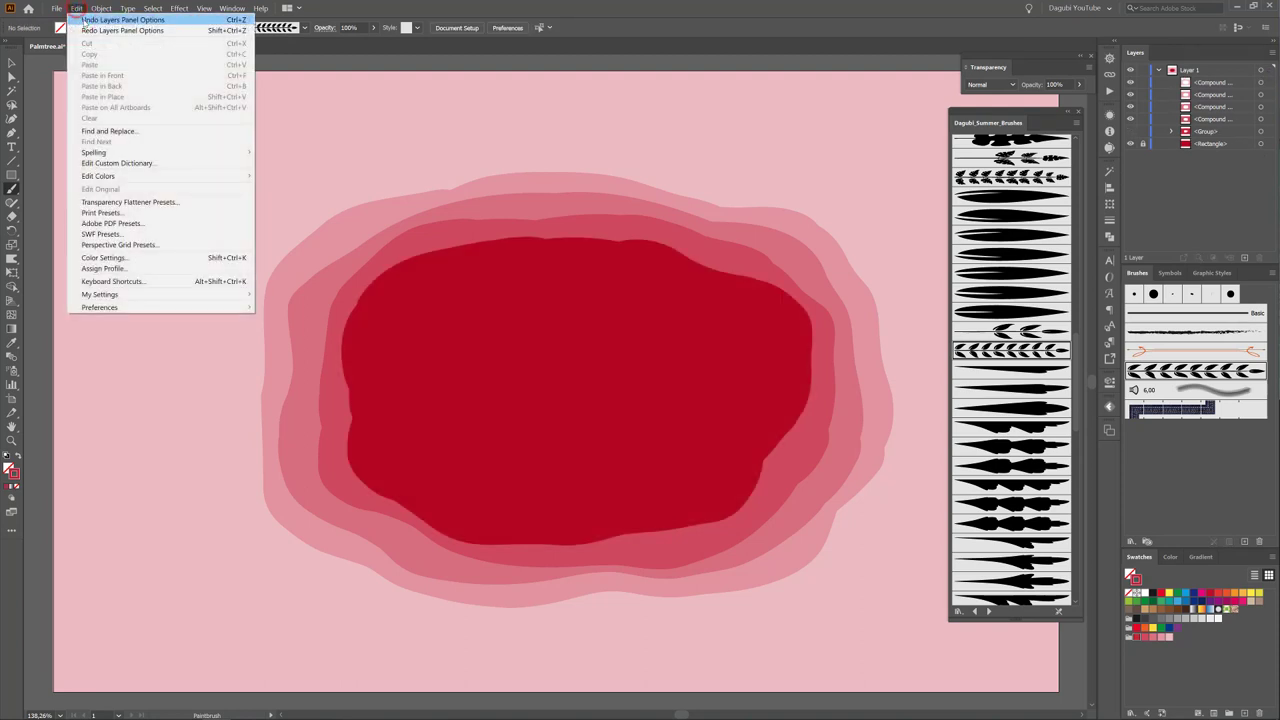
{"action": "left_click", "coordinate": [83, 19]}
{"action": "left_click", "coordinate": [76, 8]}
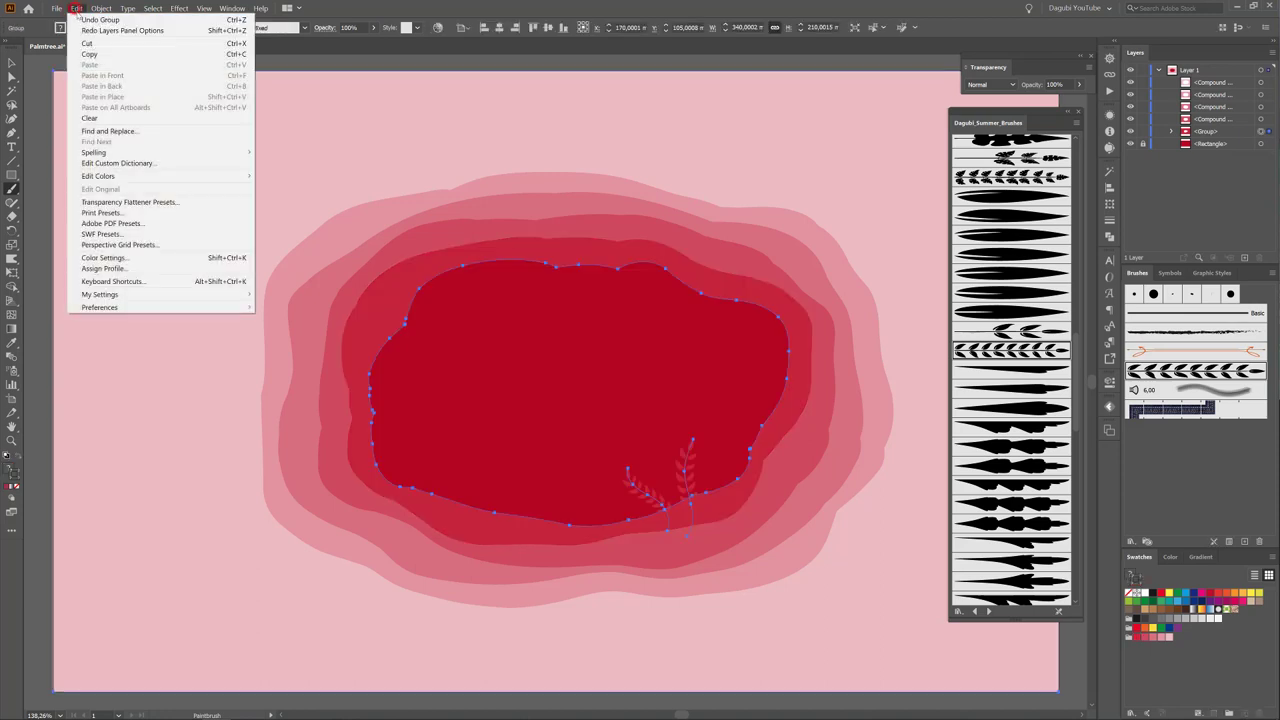
{"action": "left_click", "coordinate": [83, 19]}
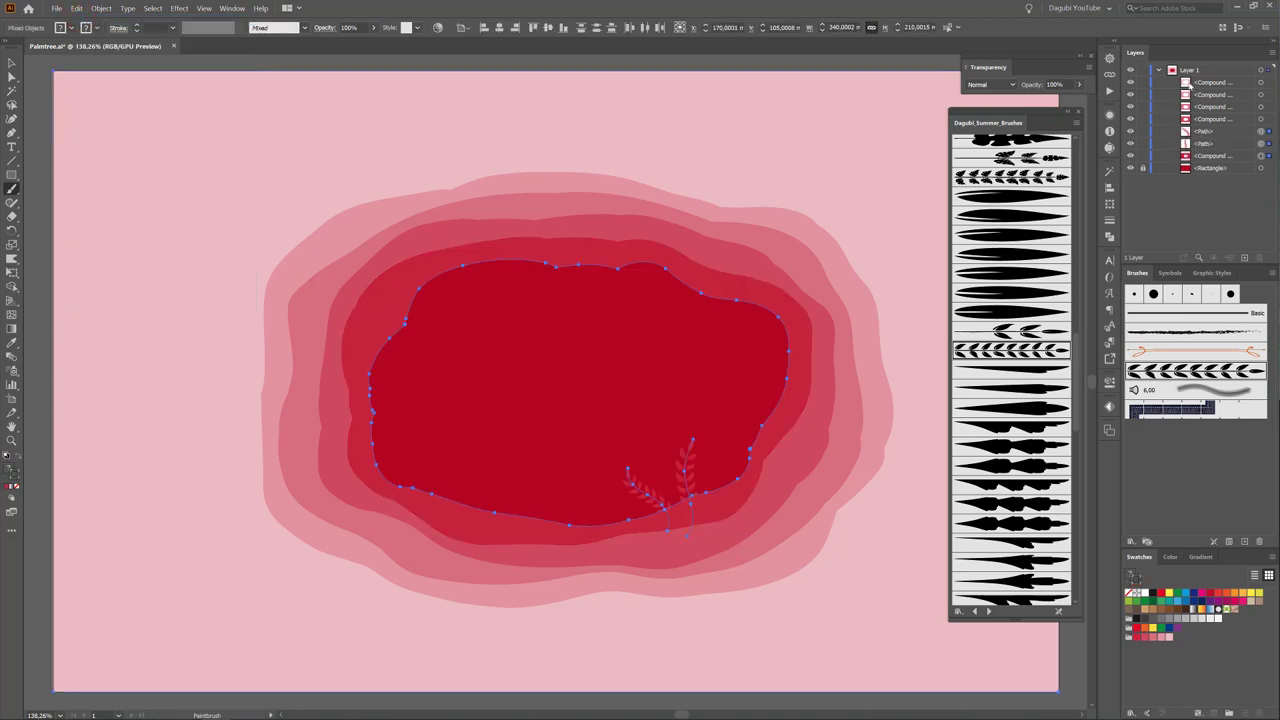
Select the two wheat sprig paths and the inner compound shape in Layers.
{"action": "key", "text": "v"}
{"action": "left_click", "coordinate": [668, 70]}
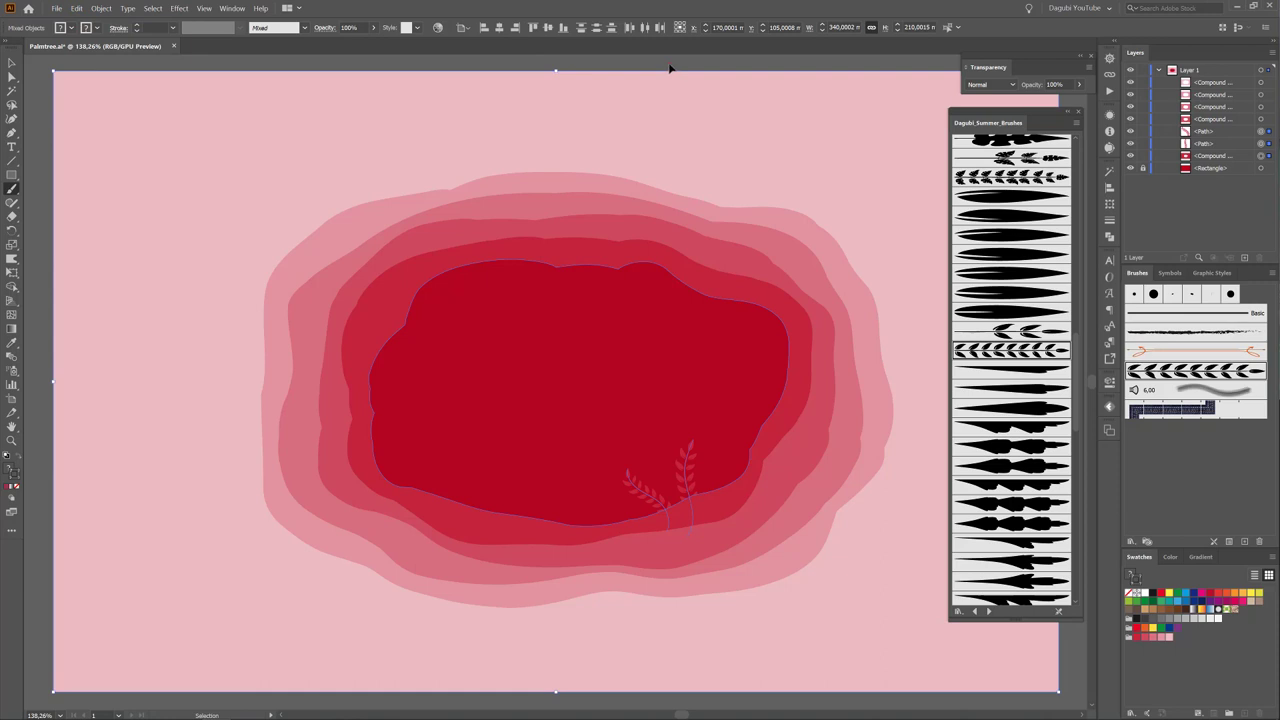
{"action": "left_click", "coordinate": [670, 68]}
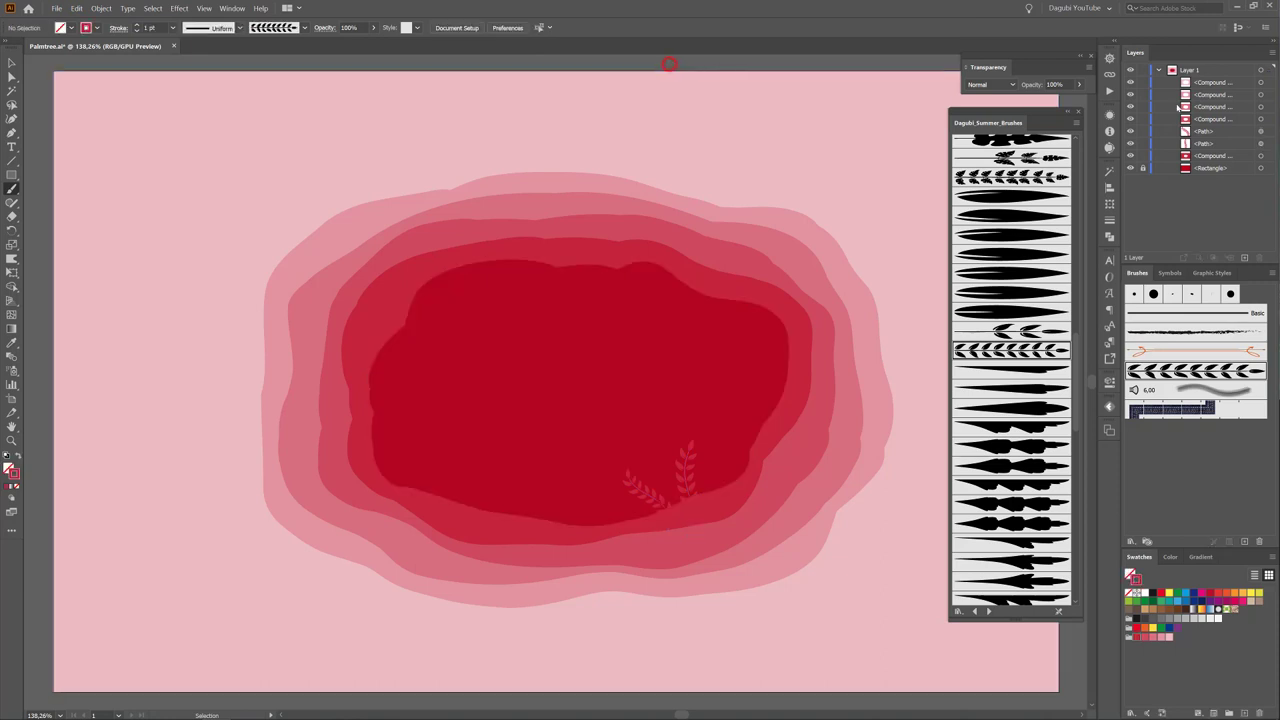
{"action": "left_click", "coordinate": [1236, 133]}
{"action": "left_click", "coordinate": [1236, 143], "text": "shift"}
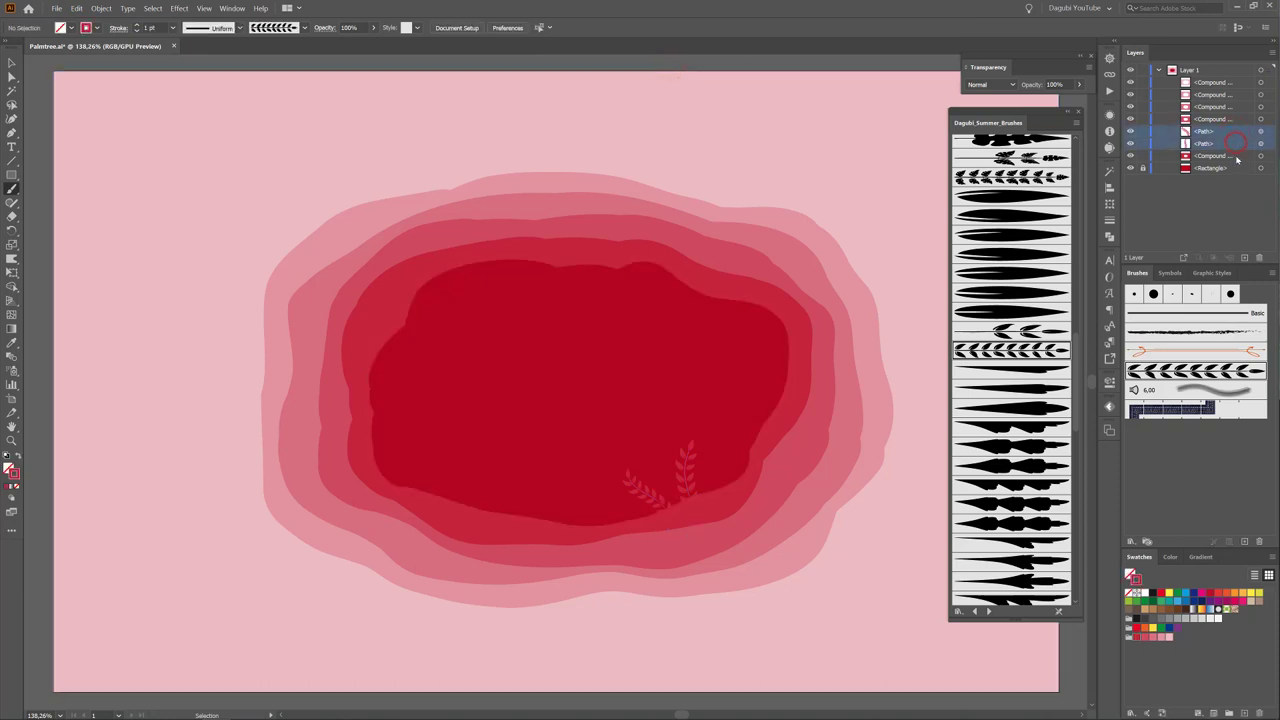
{"action": "left_click", "coordinate": [1237, 156], "text": "shift"}
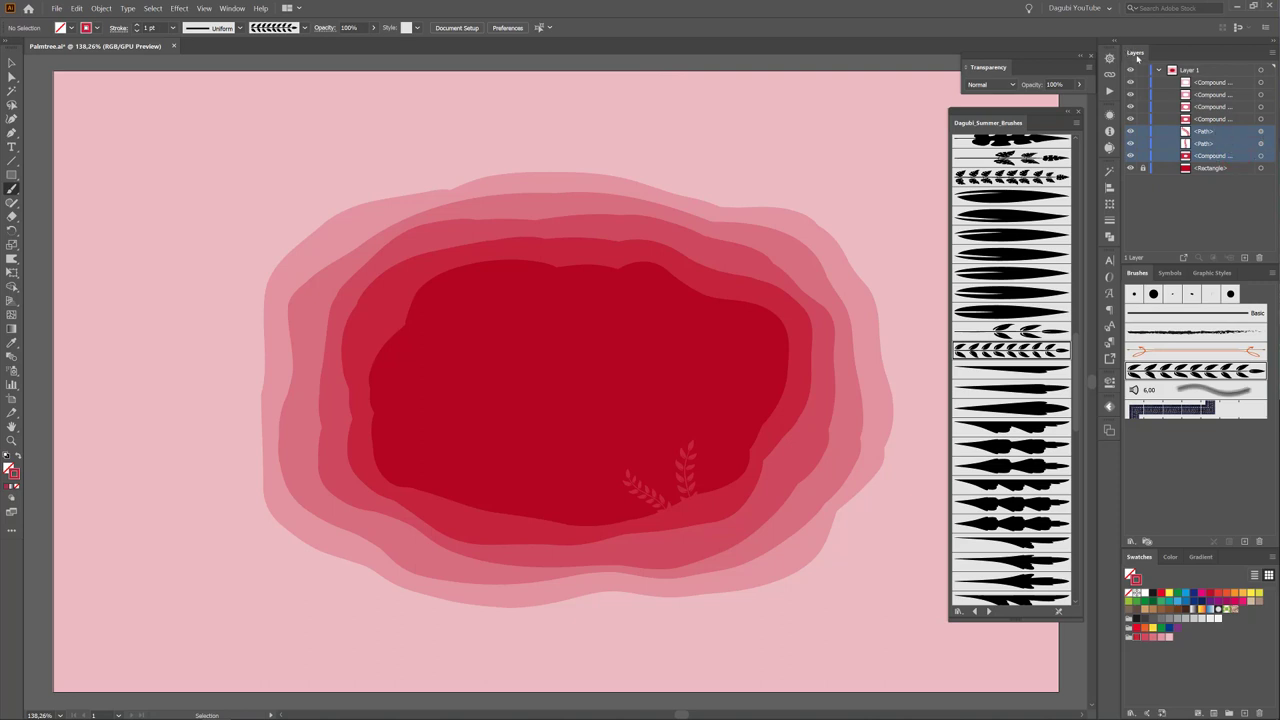
Collect the two sprigs and inner shape into new Layer 2 and expand it.
{"action": "left_click", "coordinate": [1272, 52]}
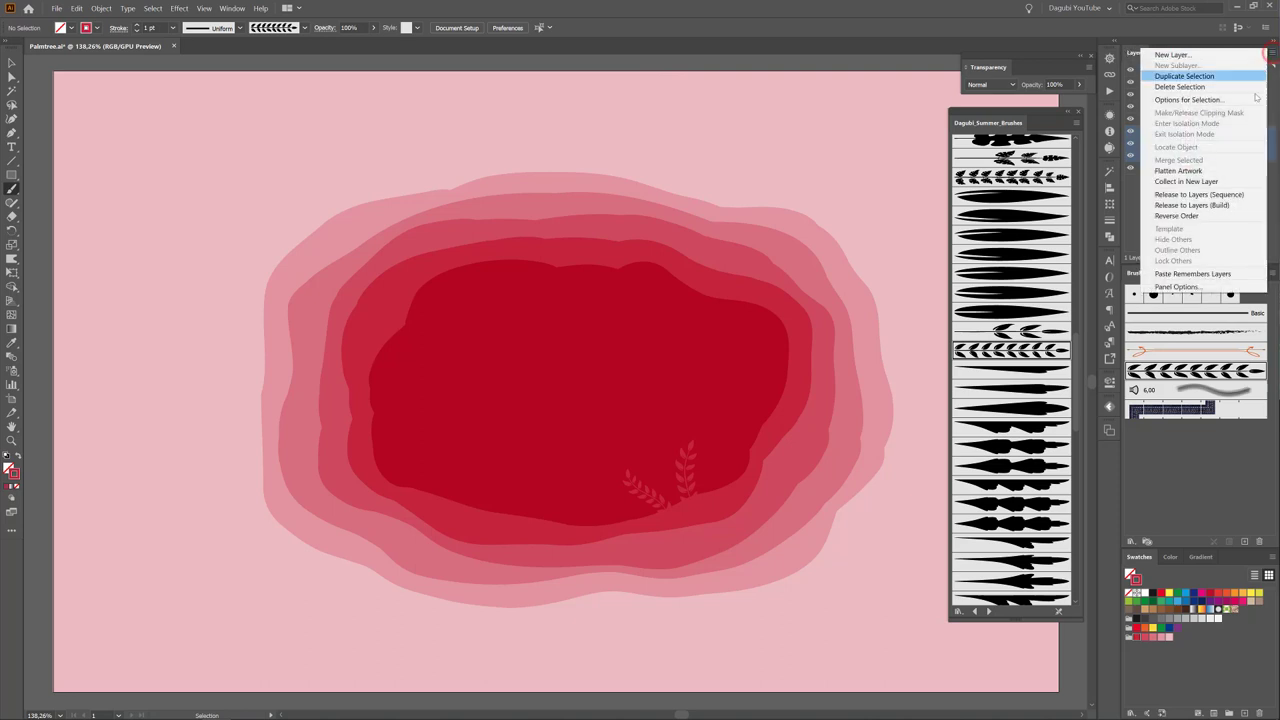
{"action": "left_click", "coordinate": [1188, 182]}
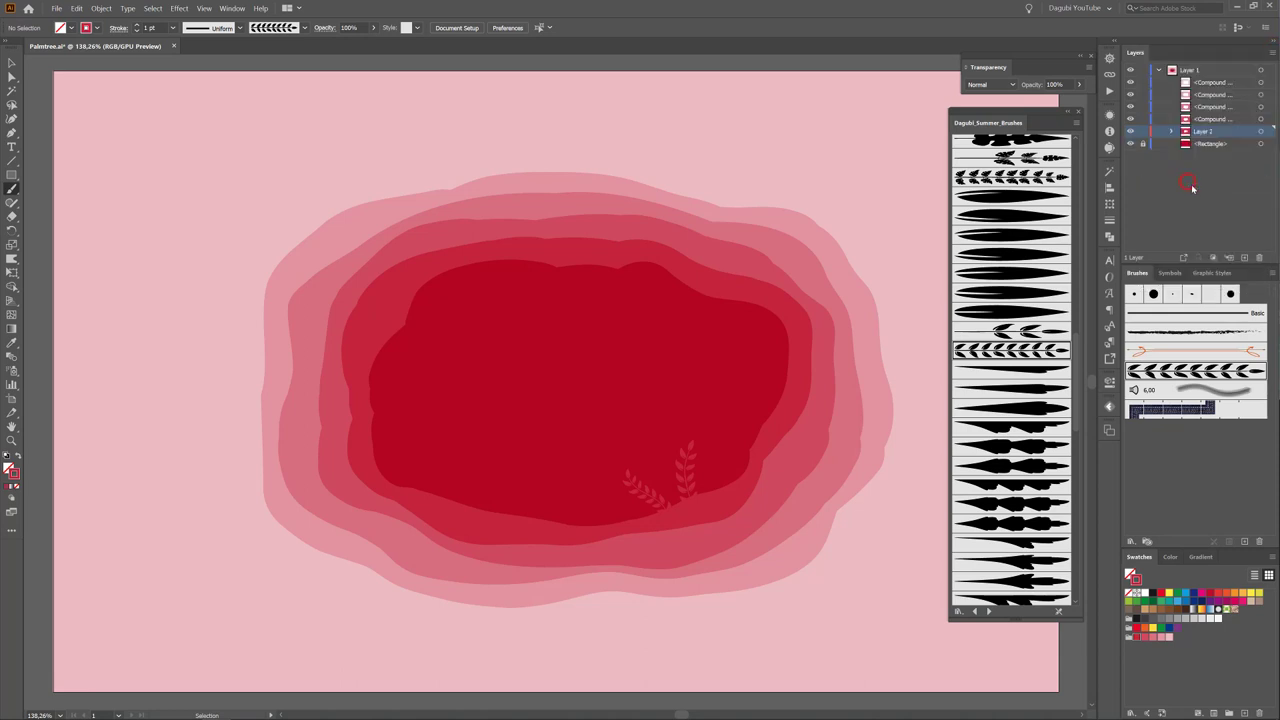
{"action": "left_click", "coordinate": [1172, 132]}
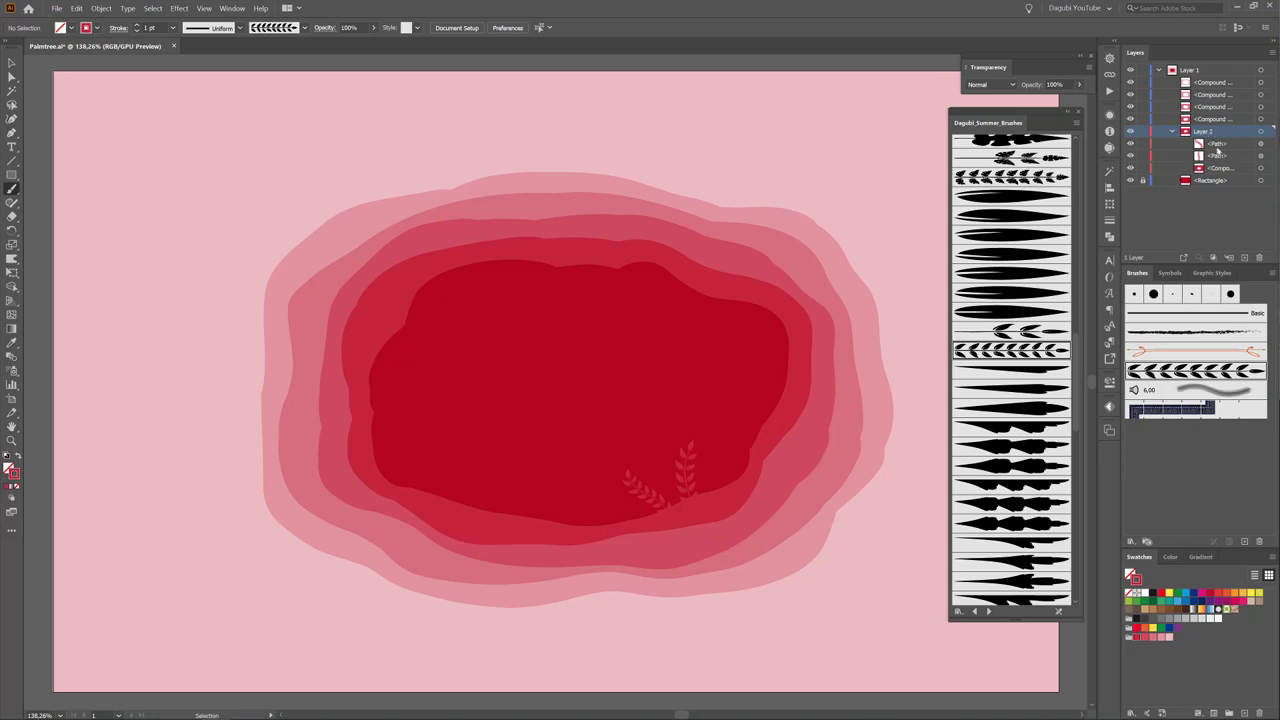
Paint three more wheat sprigs into Layer 2: right, upper right and lower left.
{"action": "left_click", "coordinate": [12, 189]}
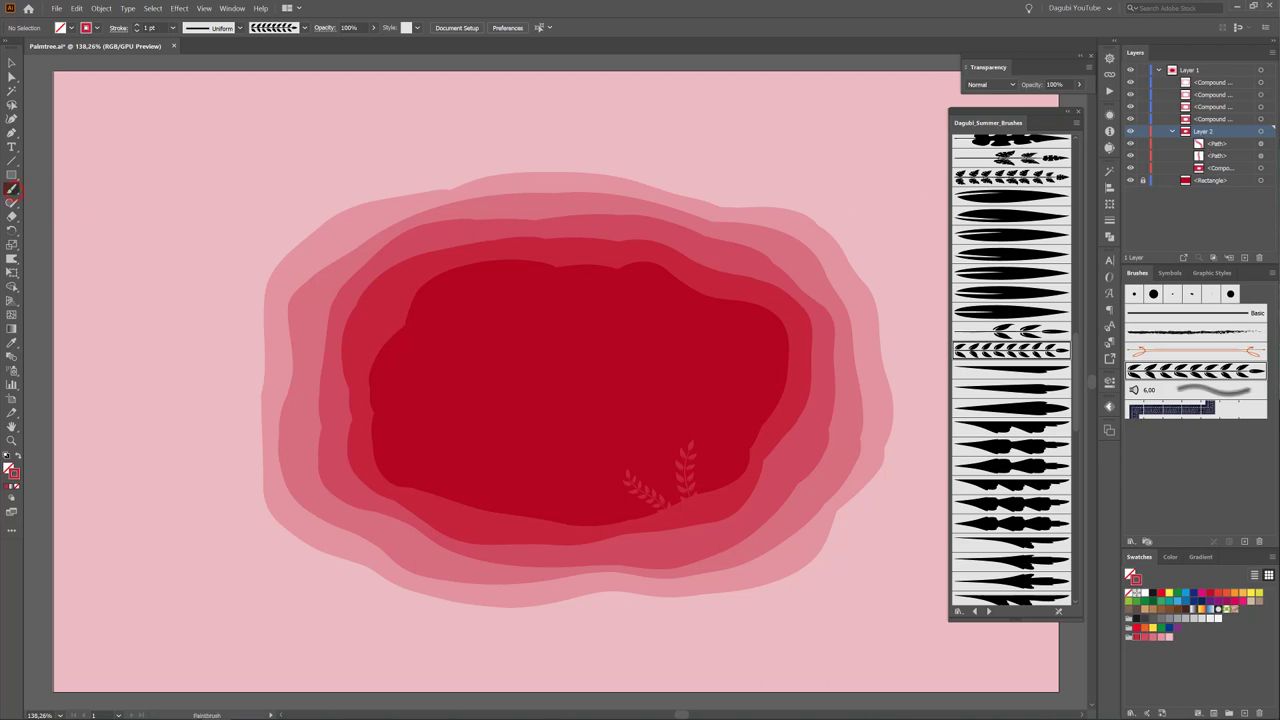
{"action": "left_click", "coordinate": [1214, 83]}
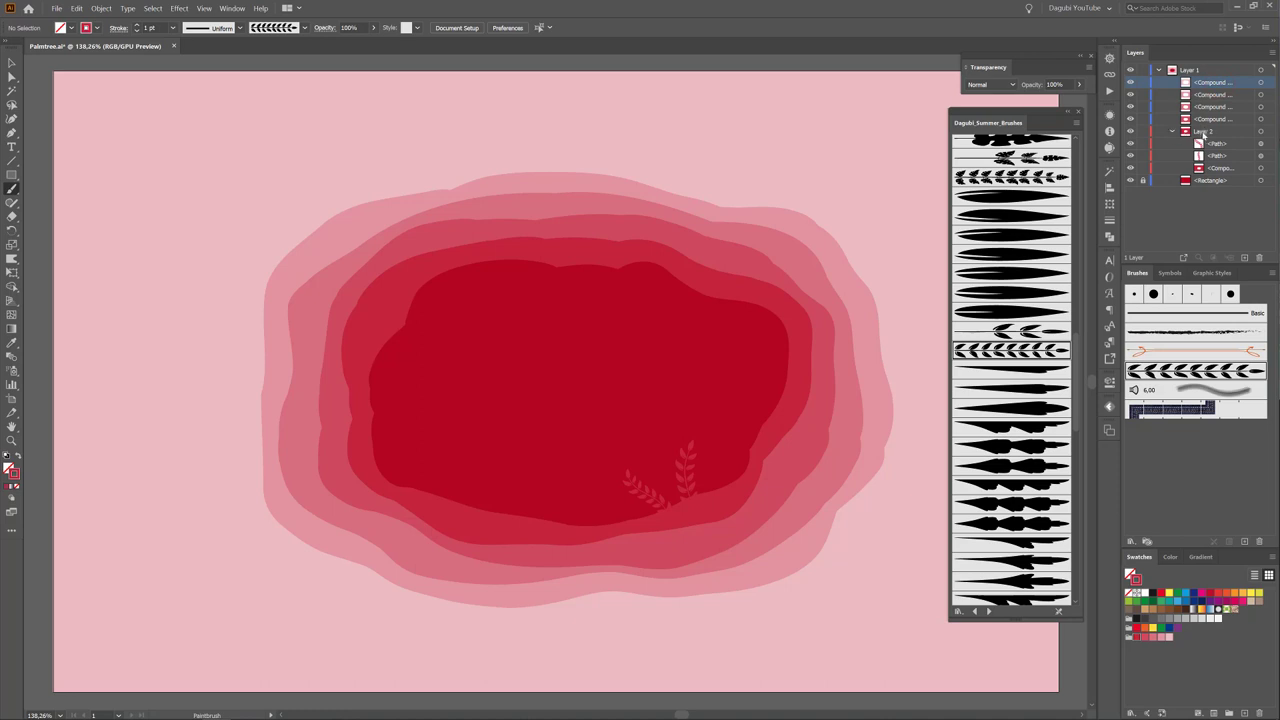
{"action": "left_click", "coordinate": [1212, 133]}
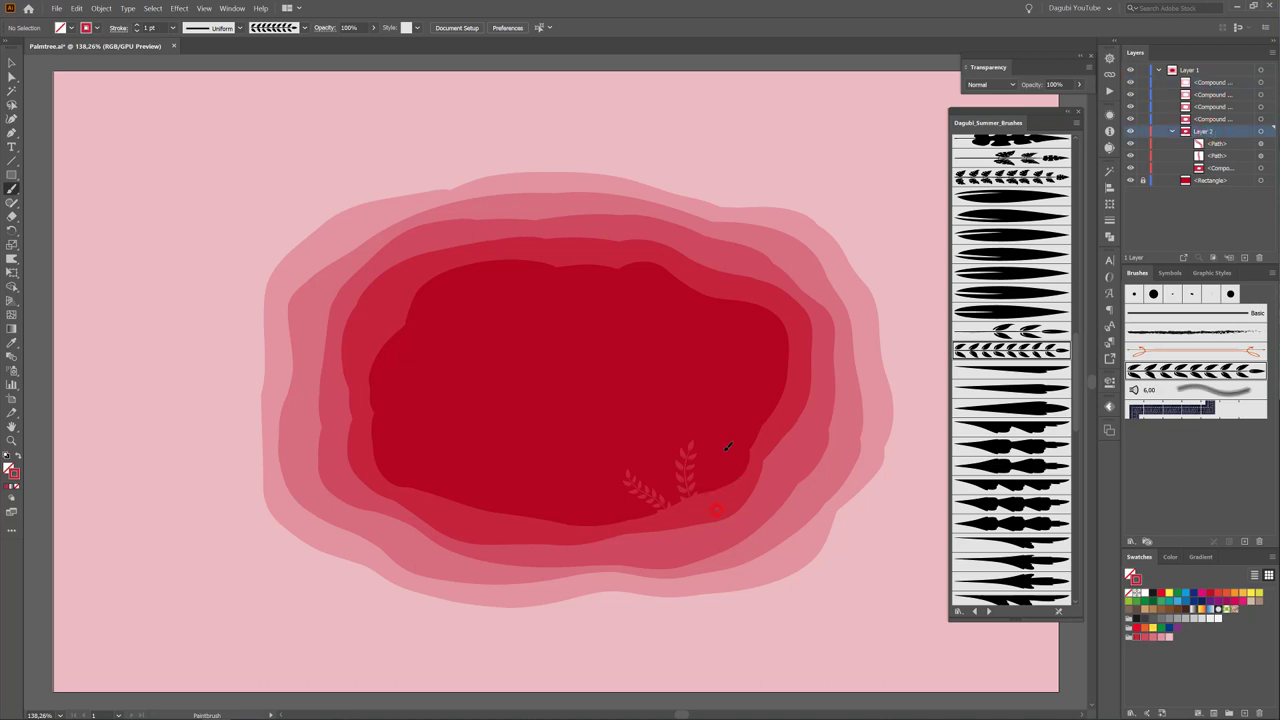
{"action": "left_click_drag", "start_coordinate": [722, 484], "coordinate": [732, 402]}
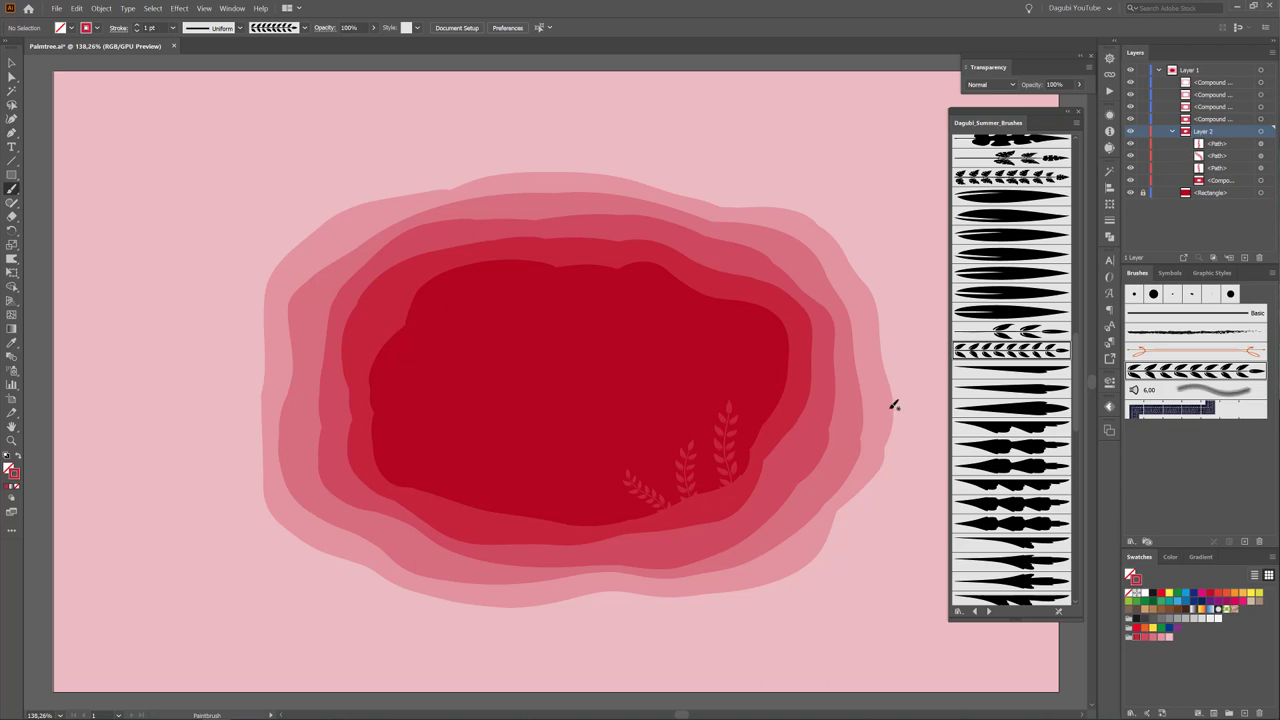
{"action": "left_click_drag", "start_coordinate": [758, 381], "coordinate": [766, 358]}
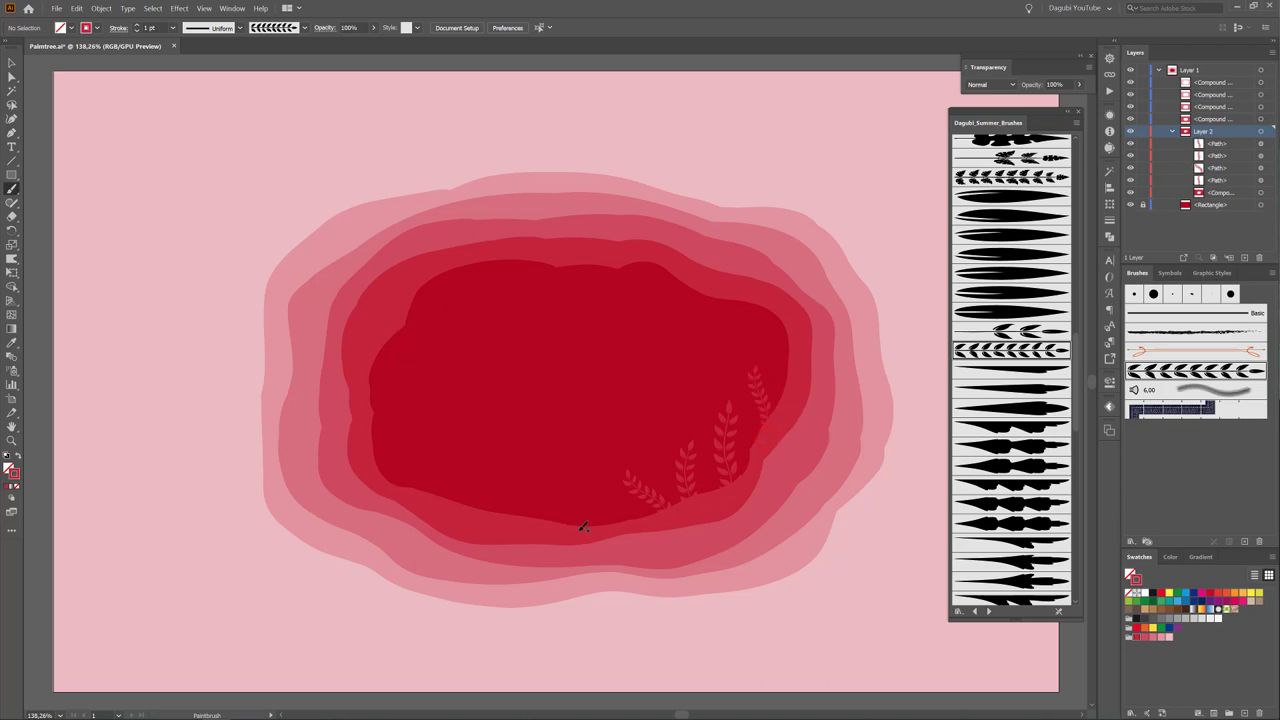
{"action": "left_click_drag", "start_coordinate": [577, 528], "coordinate": [530, 465]}
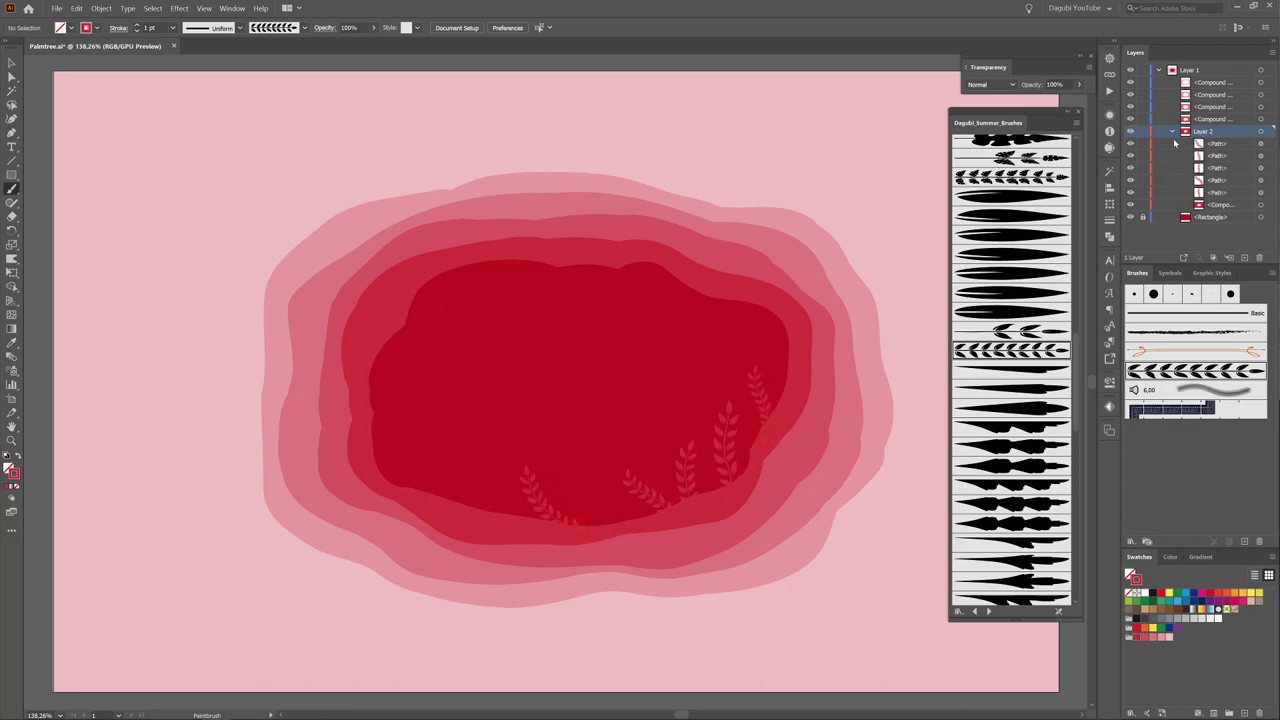
Delete four sprig paths, leaving a single sprig beside the inner shape.
{"action": "left_click", "coordinate": [1234, 143]}
{"action": "left_click", "coordinate": [1223, 181], "text": "shift"}
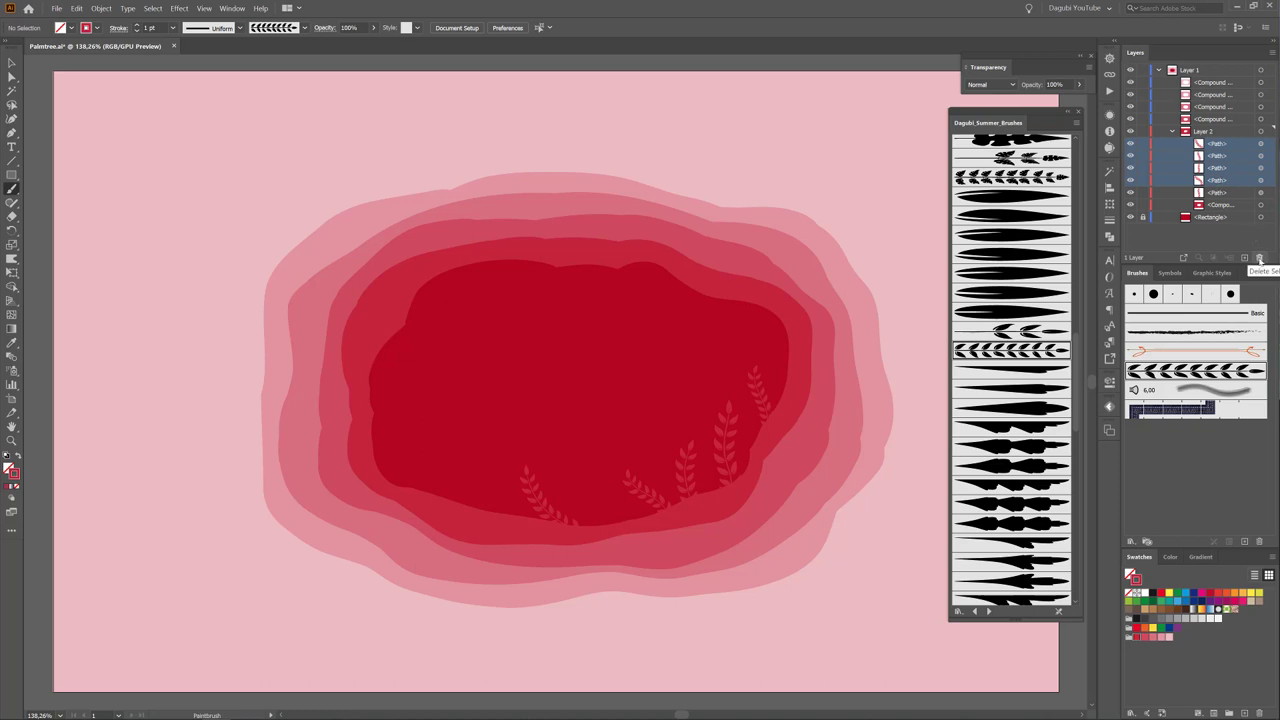
{"action": "left_click", "coordinate": [1259, 258]}
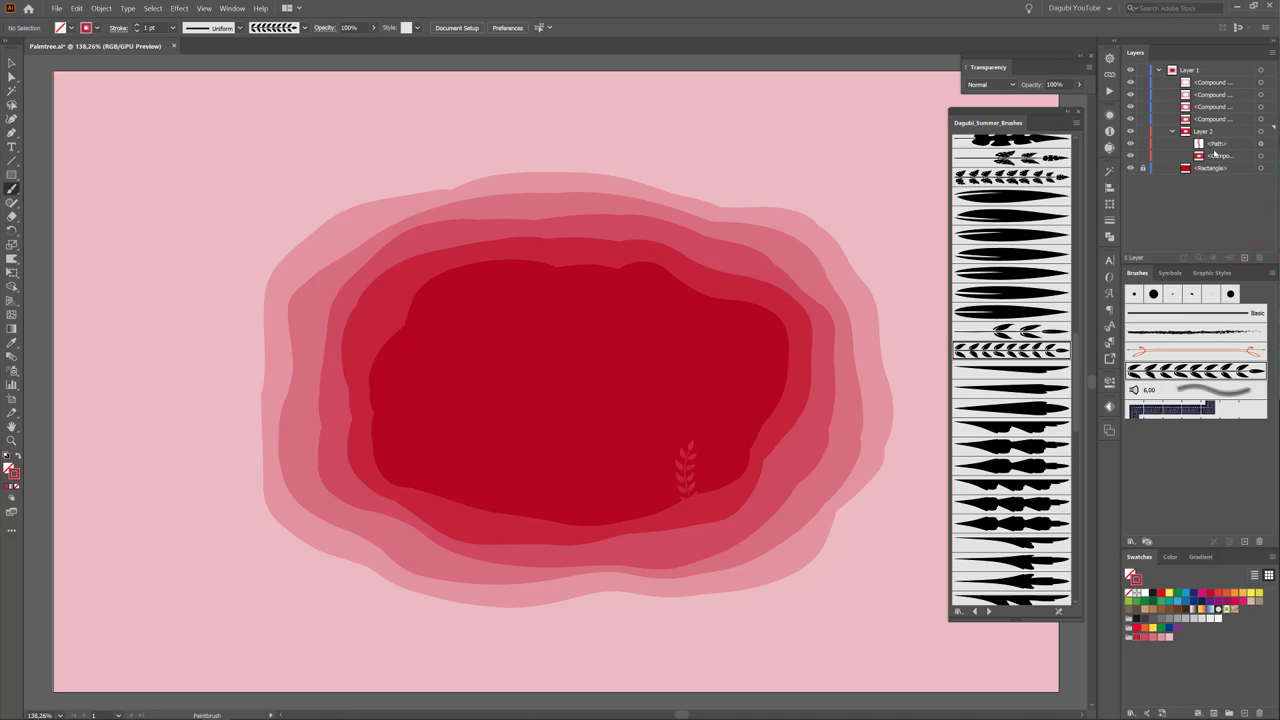
Paint a pink wheat sprig near the lower left of the rings.
{"action": "left_click", "coordinate": [1172, 132]}
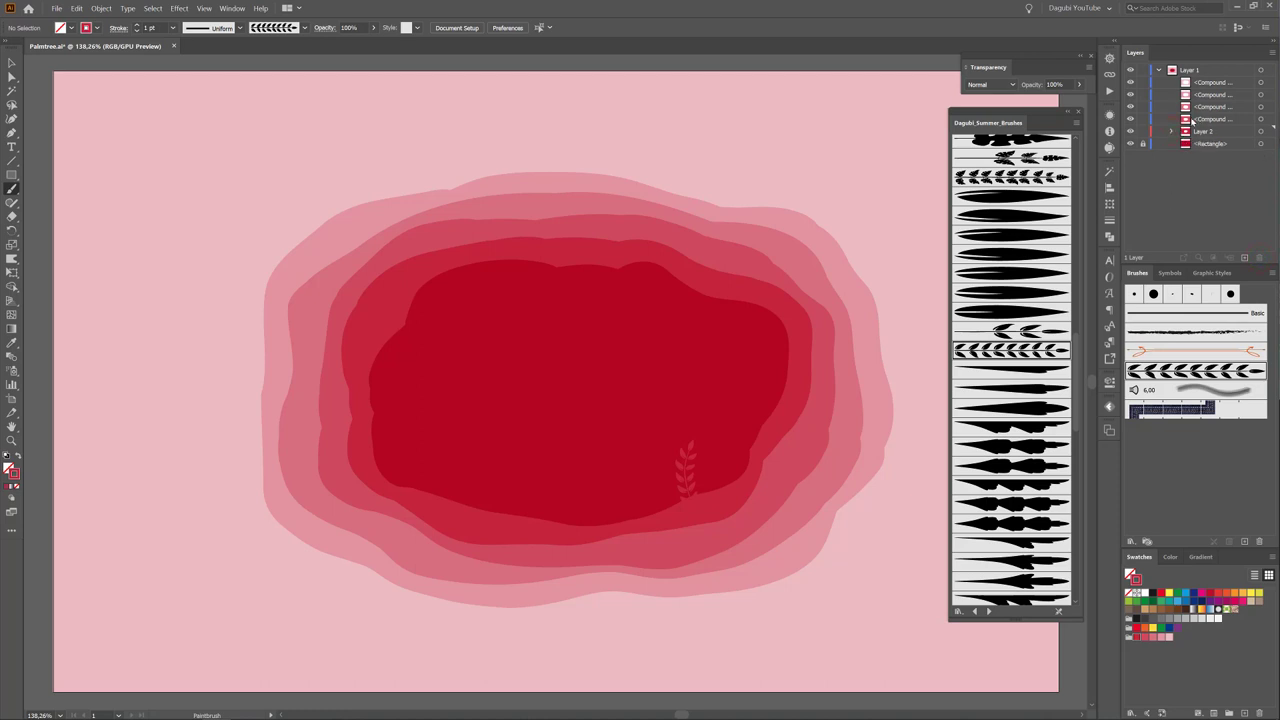
{"action": "left_click", "coordinate": [1213, 120]}
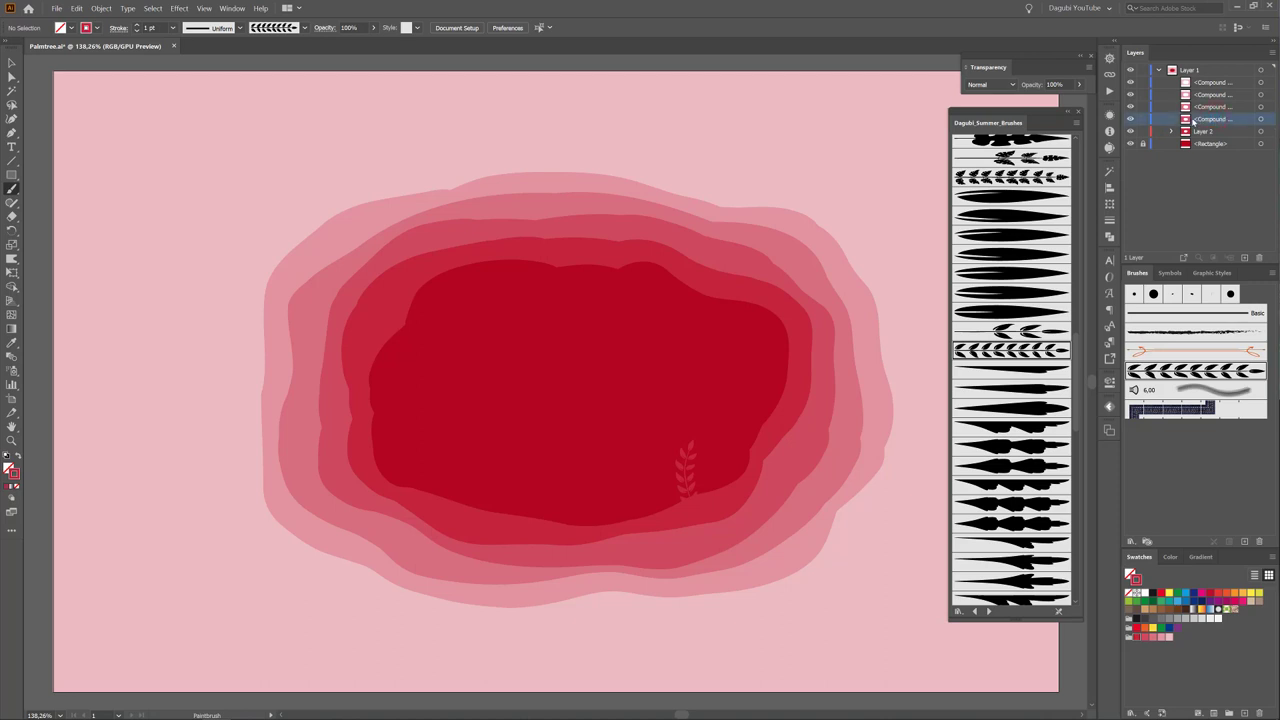
{"action": "left_click", "coordinate": [1131, 119]}
{"action": "left_click", "coordinate": [1144, 638]}
{"action": "left_click_drag", "start_coordinate": [408, 548], "coordinate": [400, 448]}
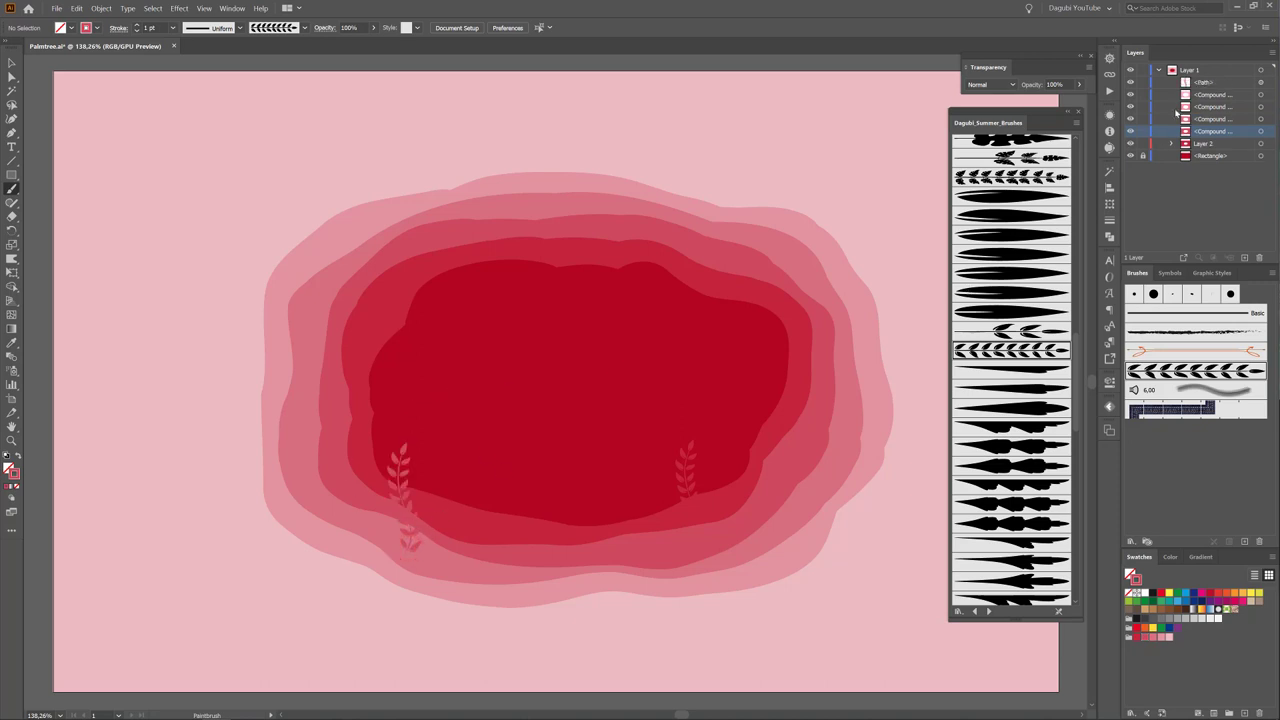
Tuck the sprig between the rings and collect it with the ring beneath into Layer 3.
{"action": "left_click", "coordinate": [1212, 82]}
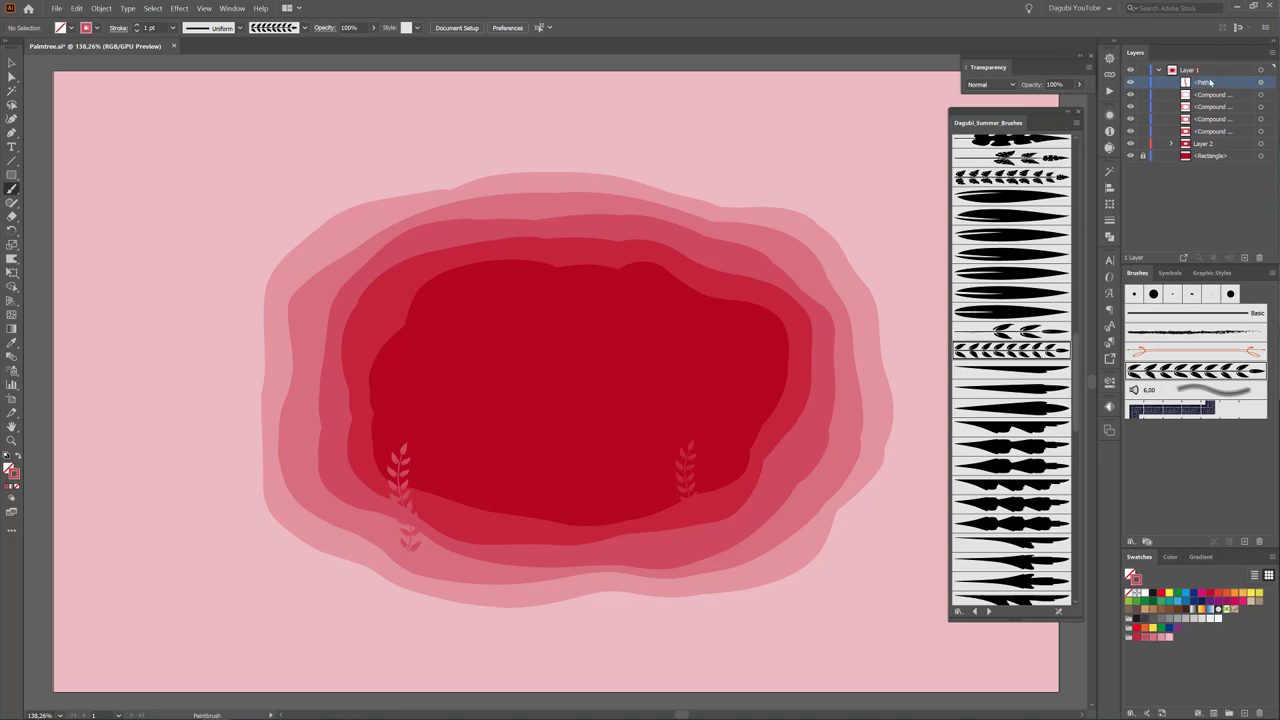
{"action": "left_click_drag", "start_coordinate": [1209, 82], "coordinate": [1212, 124]}
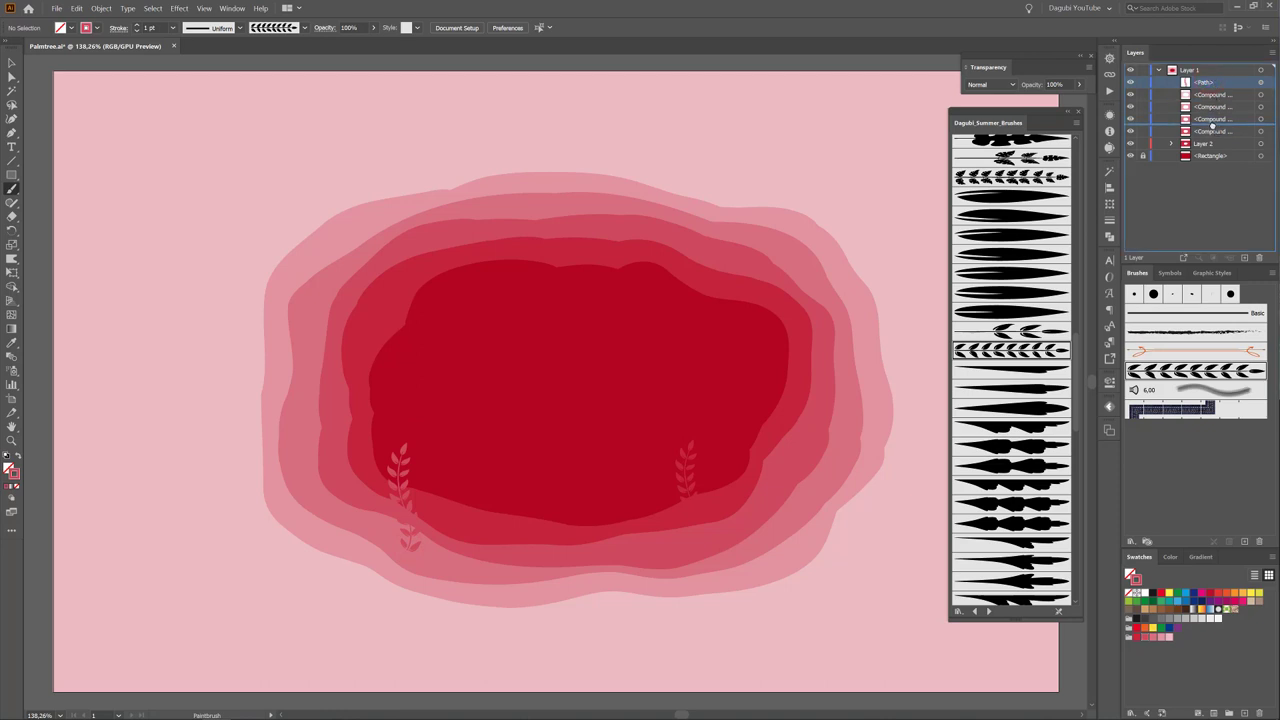
{"action": "left_click", "coordinate": [1222, 120]}
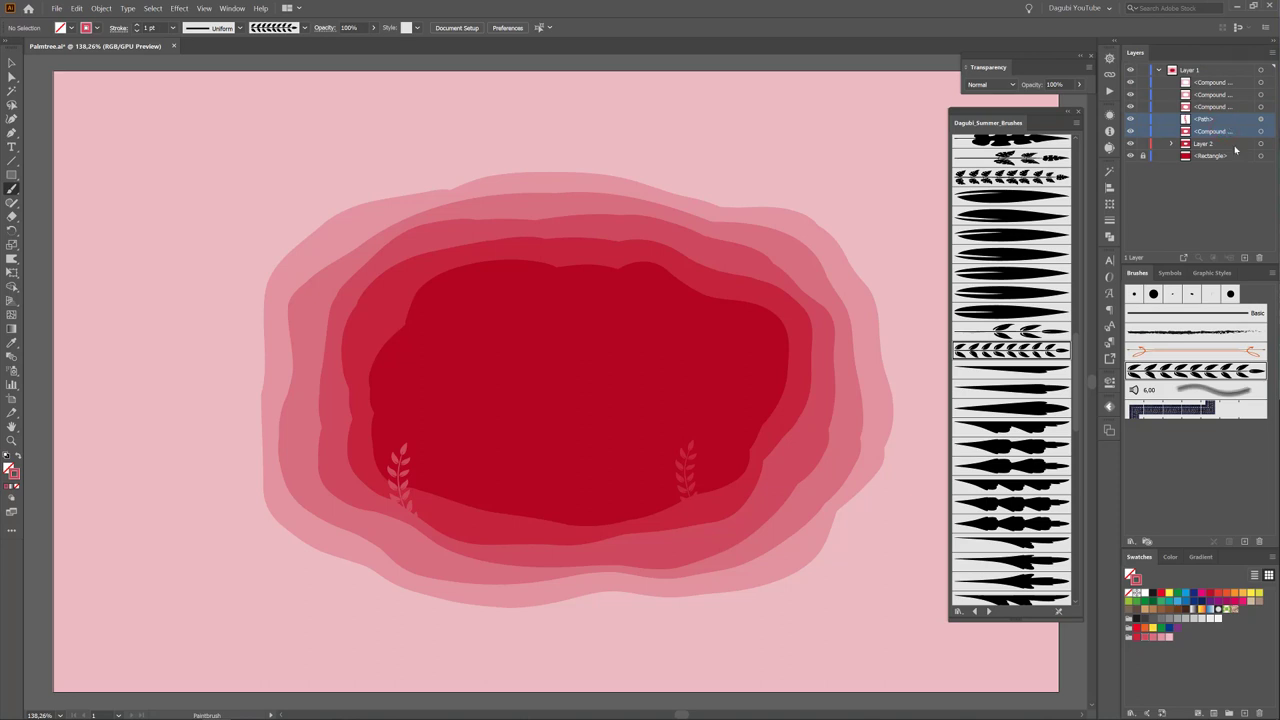
{"action": "left_click", "coordinate": [1272, 53]}
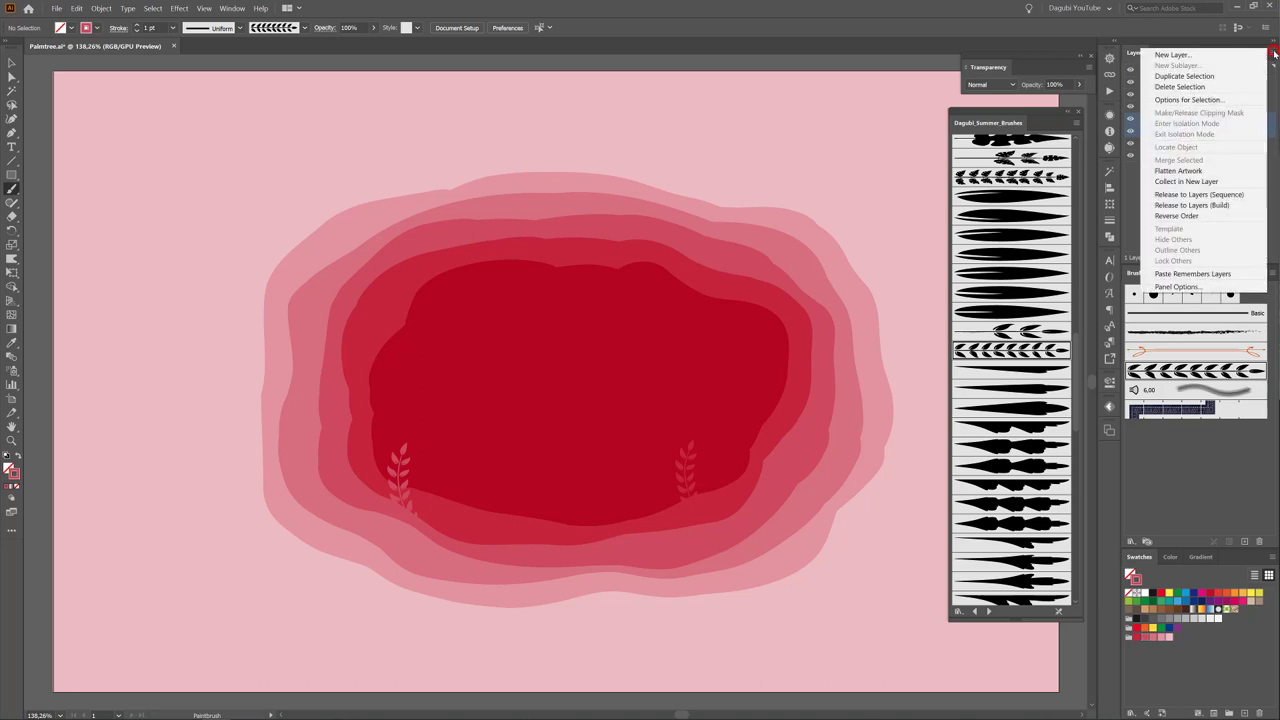
{"action": "left_click", "coordinate": [1186, 181]}
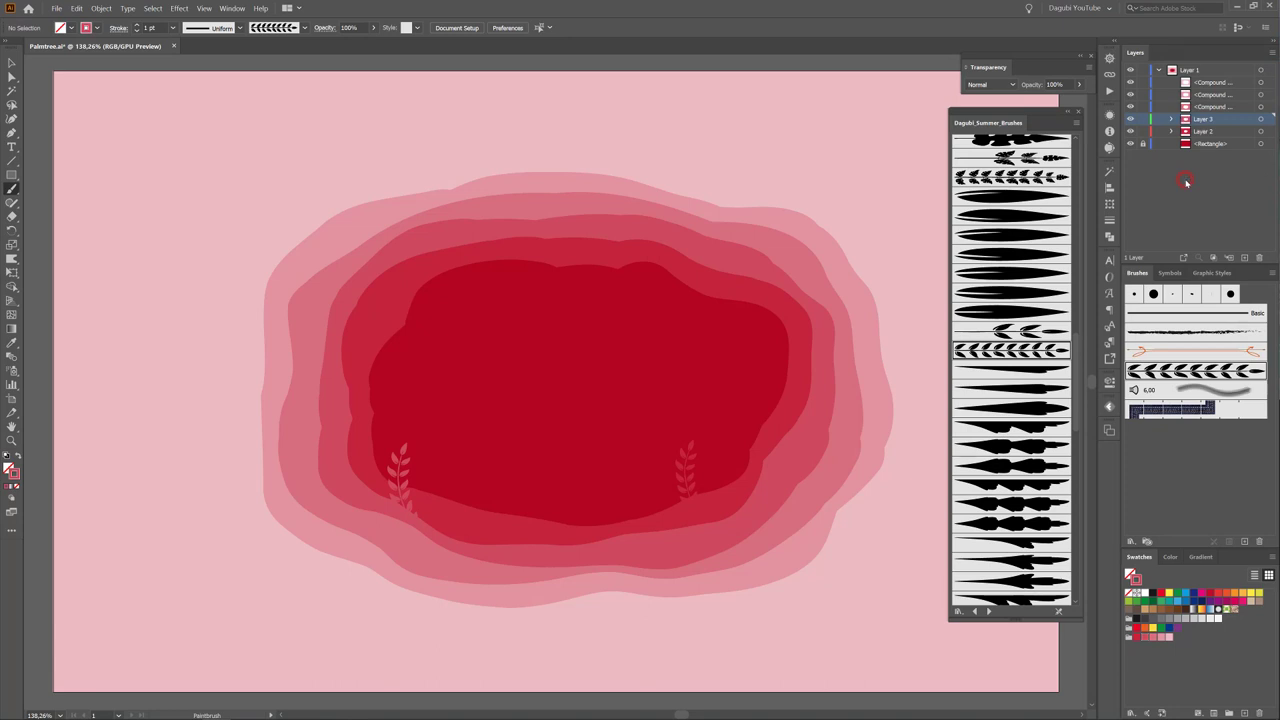
Paint a pink sprig at the lower left and collect it with the ring below into a new layer.
{"action": "left_click", "coordinate": [1210, 106]}
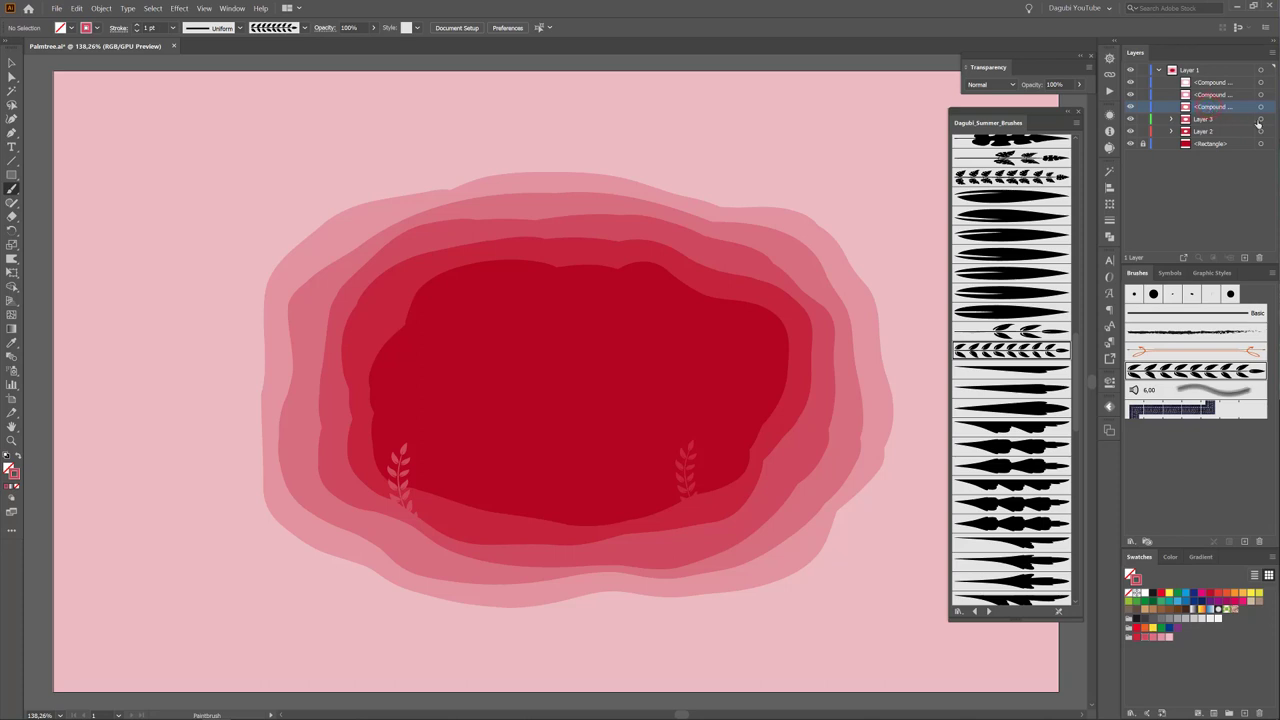
{"action": "left_click", "coordinate": [1153, 634]}
{"action": "left_click", "coordinate": [421, 554]}
{"action": "left_click_drag", "start_coordinate": [421, 554], "coordinate": [471, 457]}
{"action": "left_click", "coordinate": [1207, 82]}
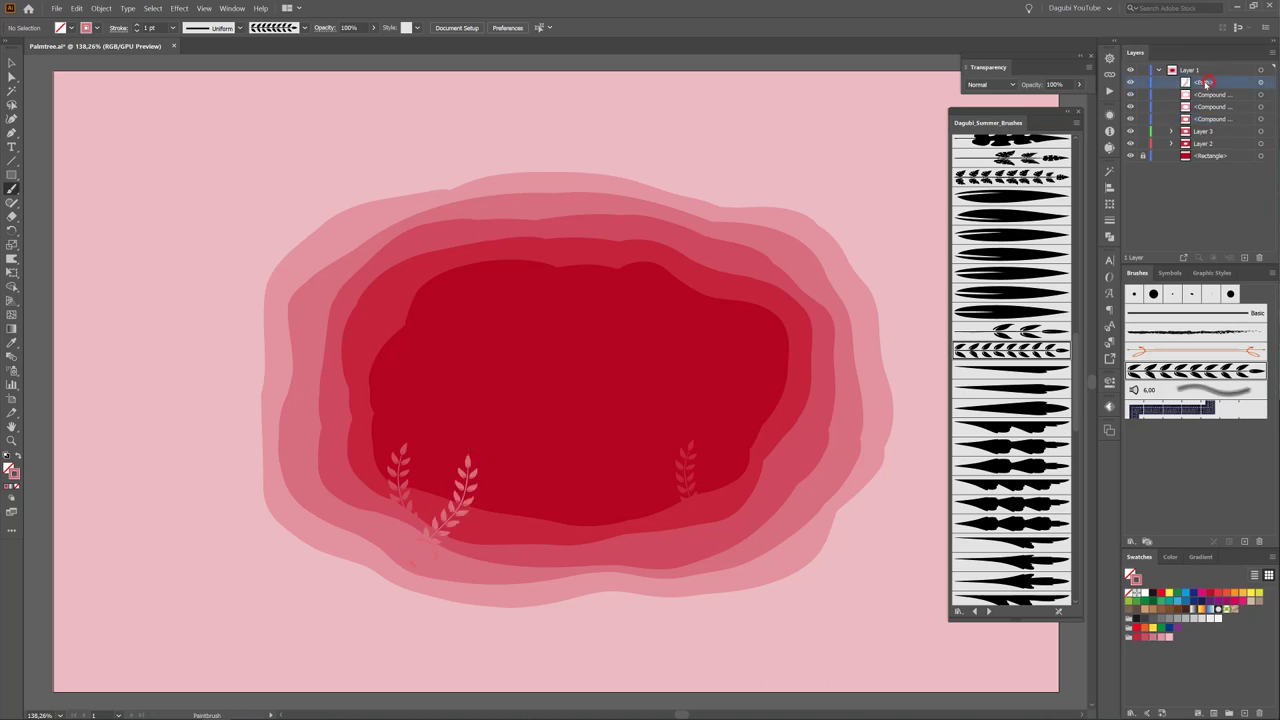
{"action": "left_click_drag", "start_coordinate": [1207, 82], "coordinate": [1208, 113]}
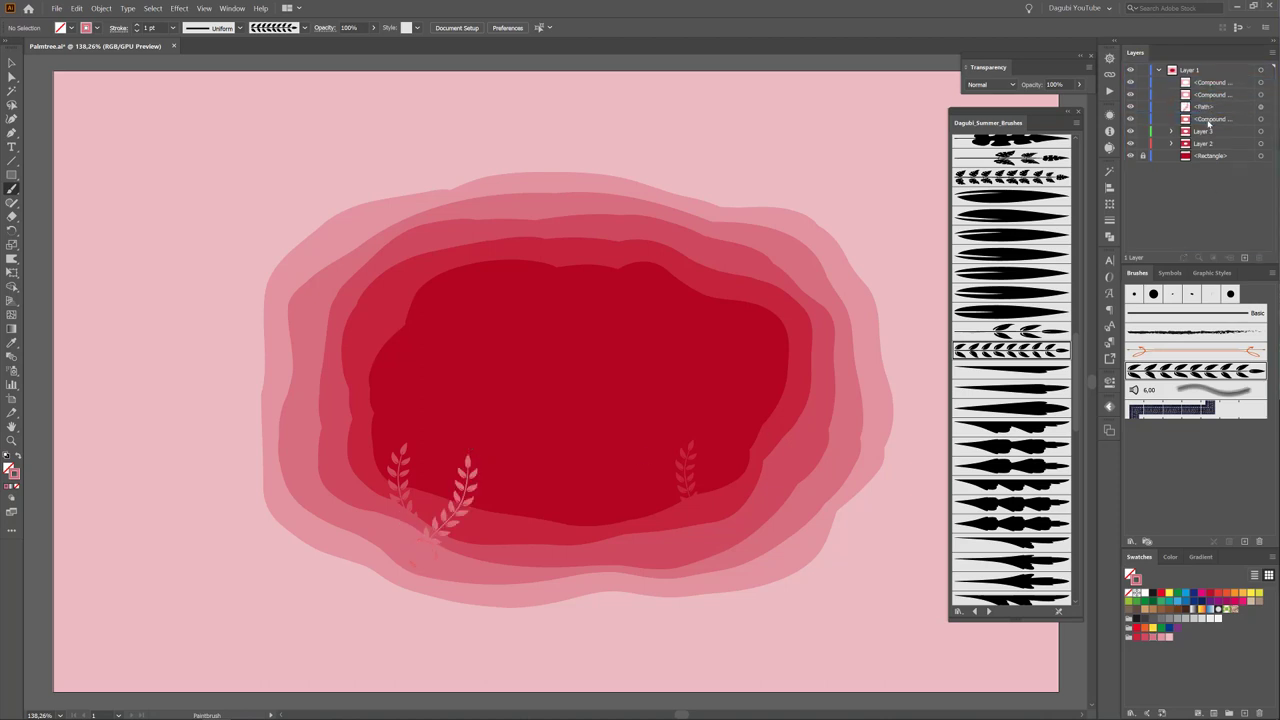
{"action": "left_click", "coordinate": [1208, 119]}
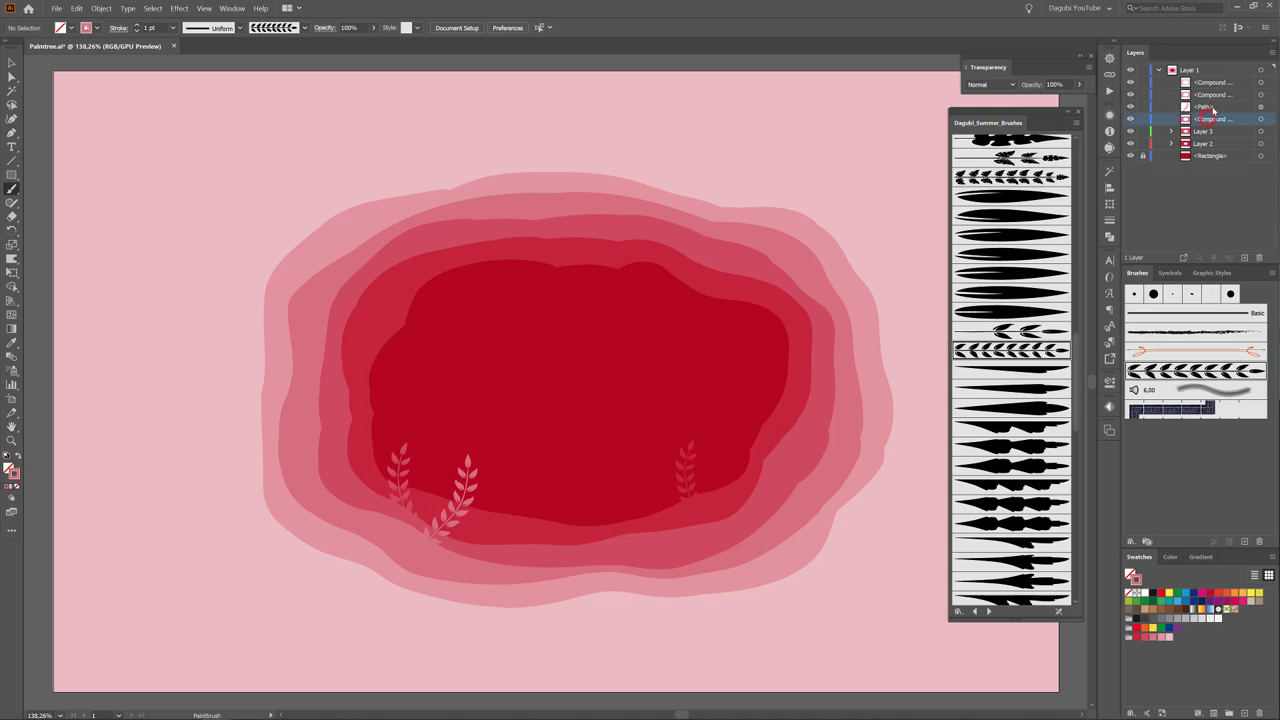
{"action": "left_click", "coordinate": [1273, 54]}
{"action": "left_click", "coordinate": [1213, 184]}
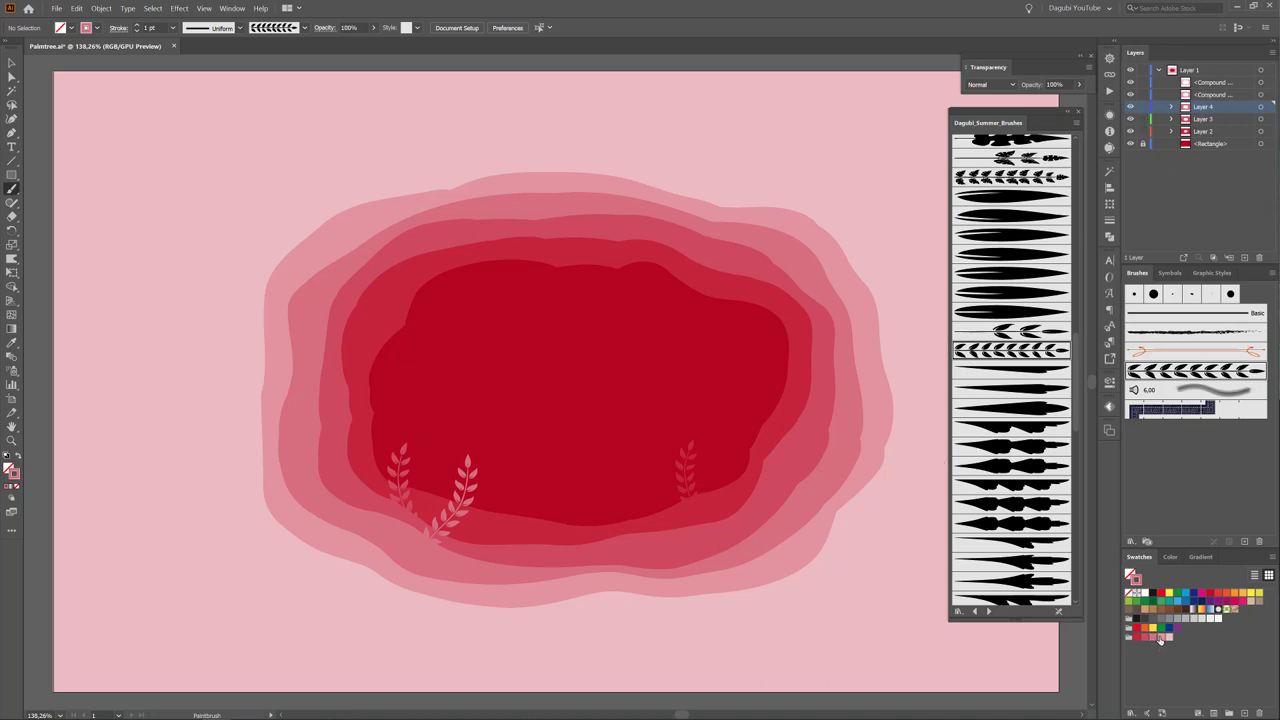
Paint a sprig on the right side, then undo it as misplaced.
{"action": "left_click_drag", "start_coordinate": [737, 591], "coordinate": [766, 451]}
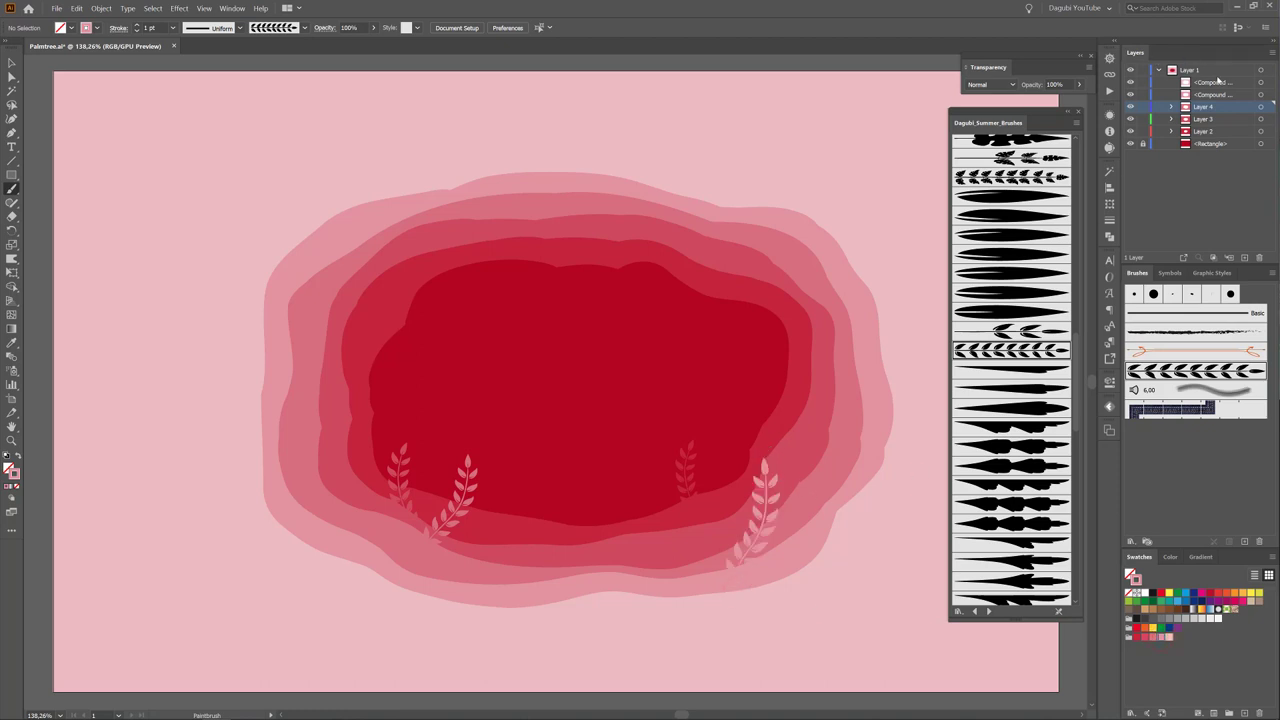
{"action": "left_click", "coordinate": [76, 8]}
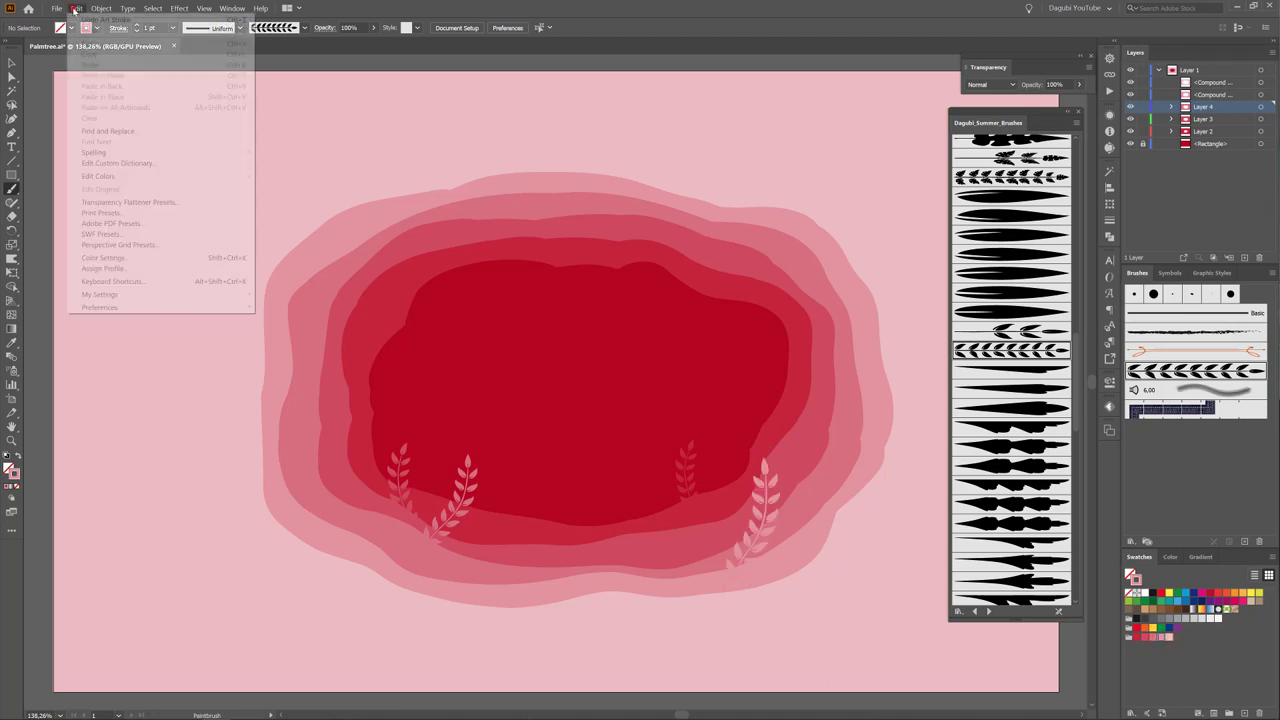
{"action": "left_click", "coordinate": [86, 20]}
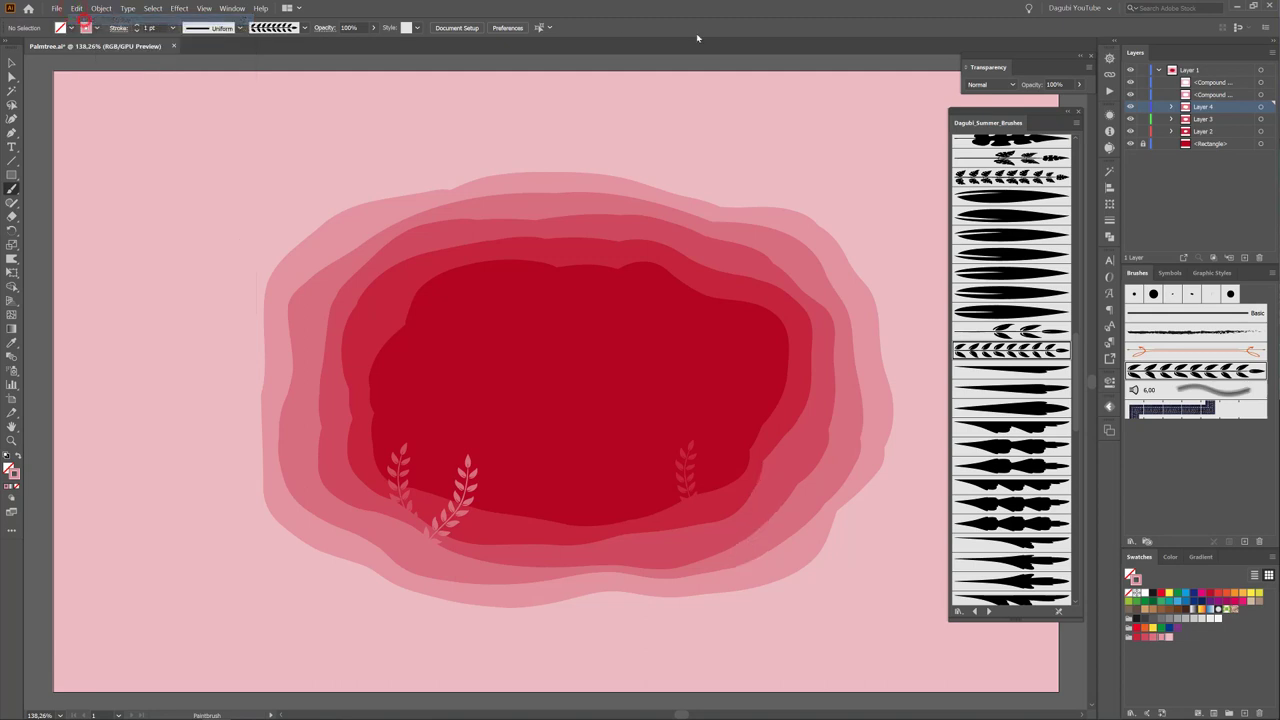
Paint a sprig at the rings' lower right and collect it with the second ring into Layer 5.
{"action": "left_click", "coordinate": [1212, 70]}
{"action": "left_click_drag", "start_coordinate": [763, 568], "coordinate": [754, 466]}
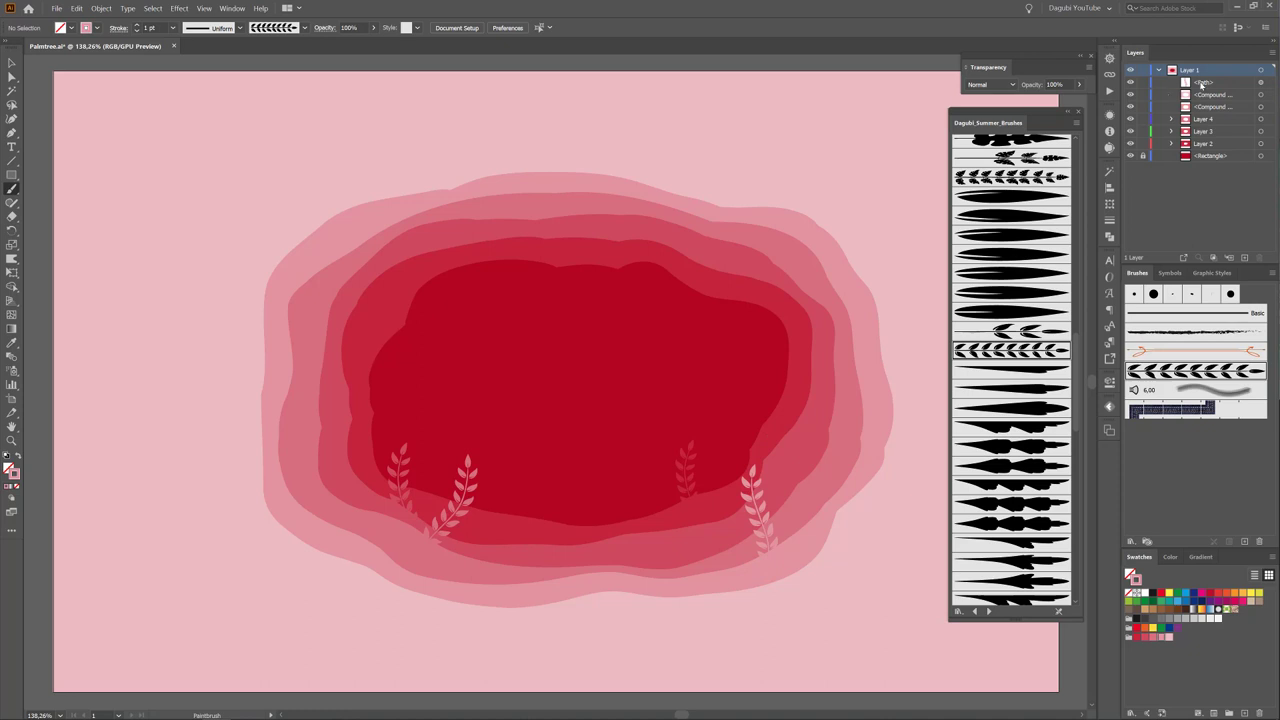
{"action": "left_click_drag", "start_coordinate": [1201, 84], "coordinate": [1203, 100]}
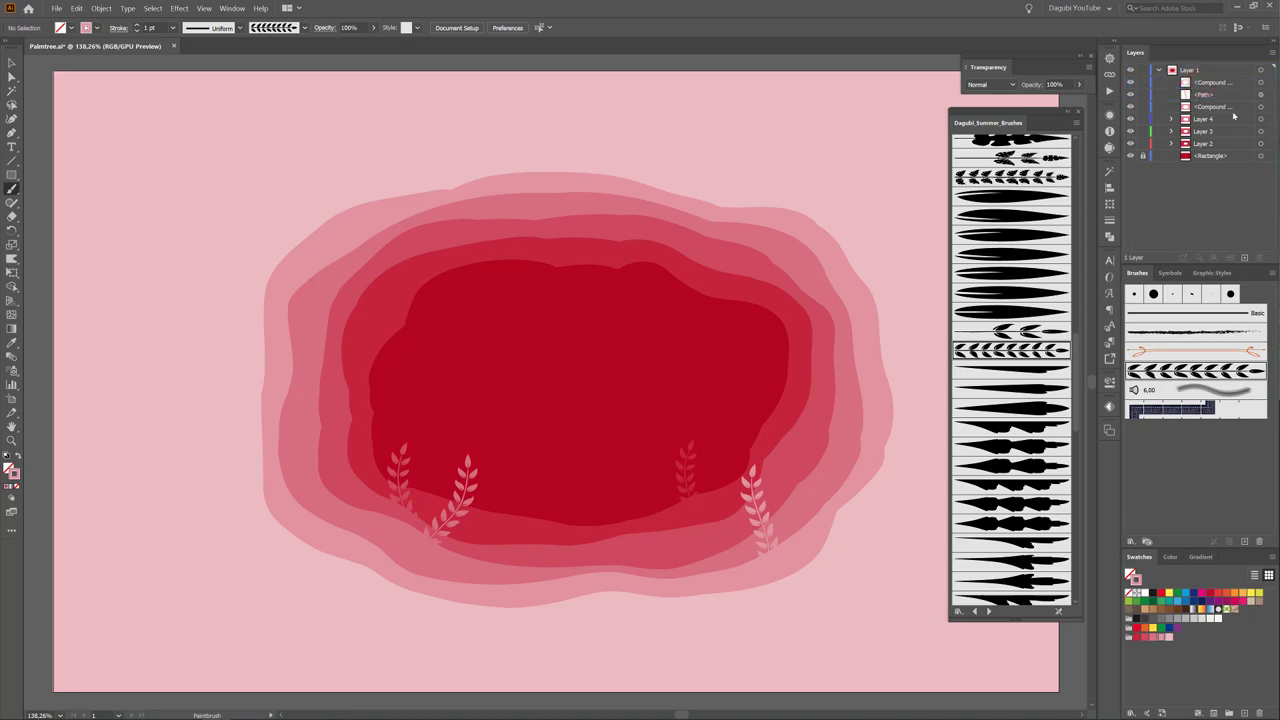
{"action": "left_click", "coordinate": [1243, 95]}
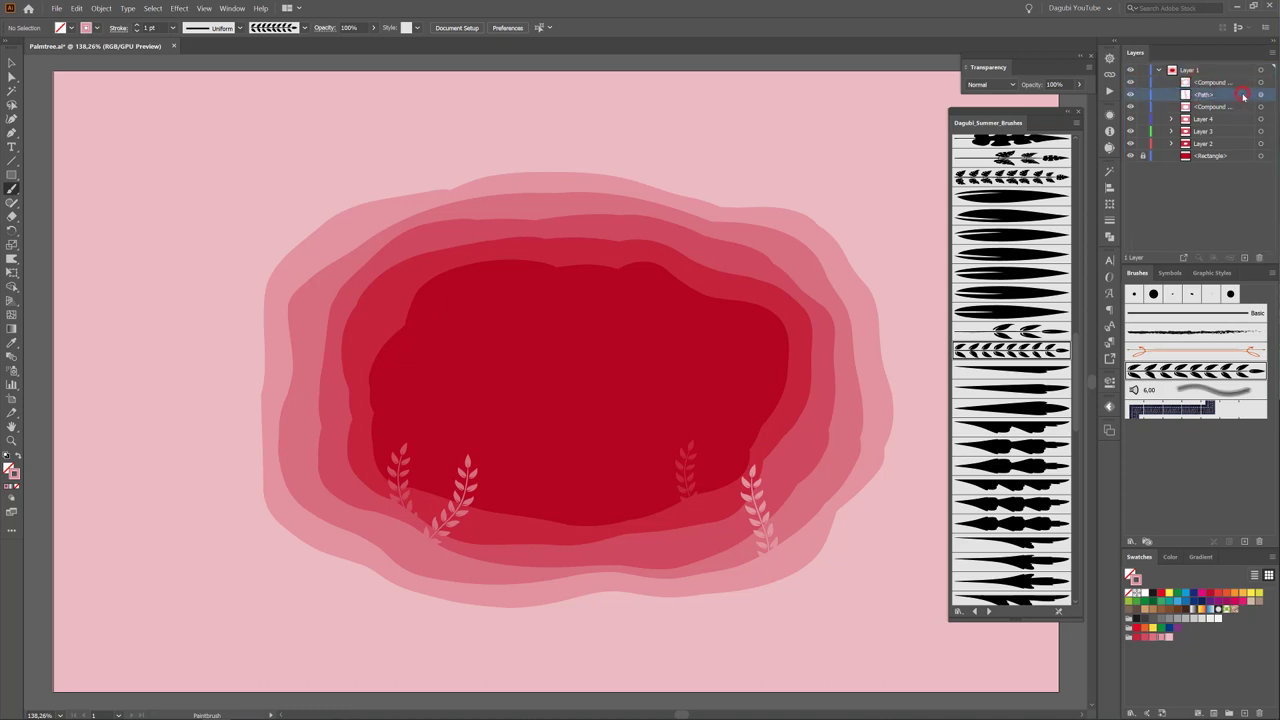
{"action": "left_click", "coordinate": [1228, 107], "text": "shift"}
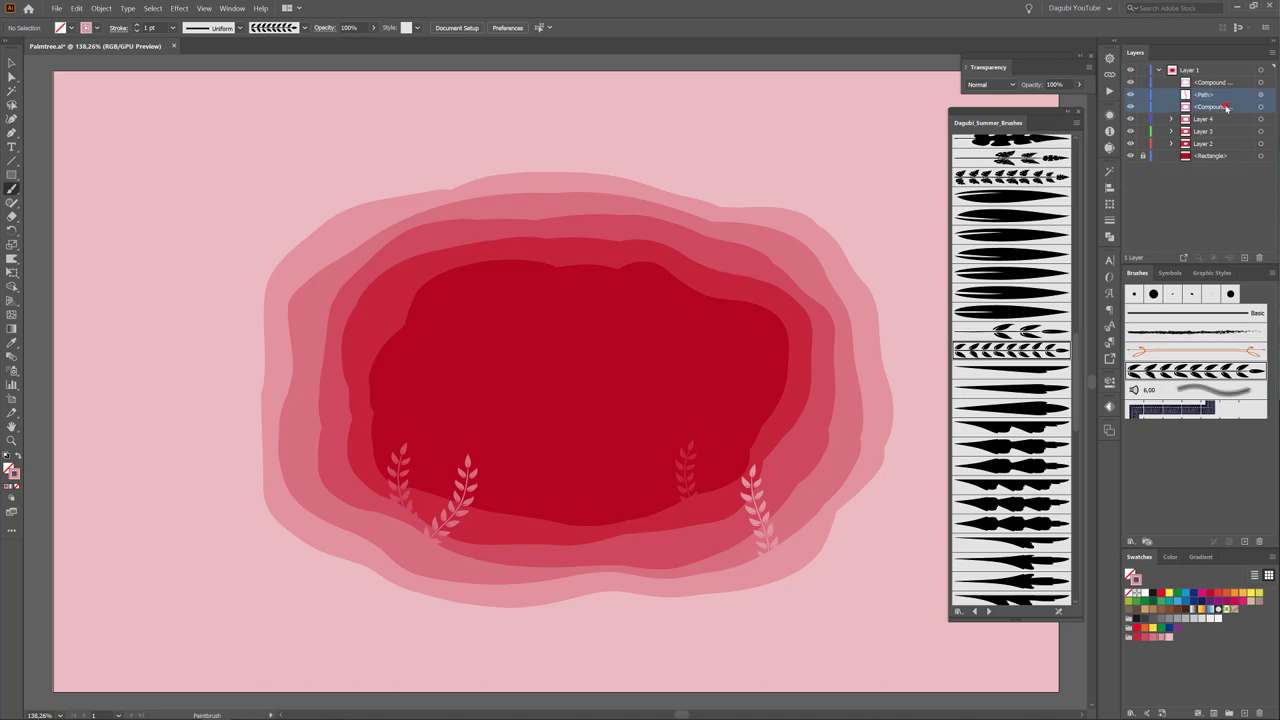
{"action": "left_click", "coordinate": [1274, 55]}
{"action": "left_click", "coordinate": [1207, 181]}
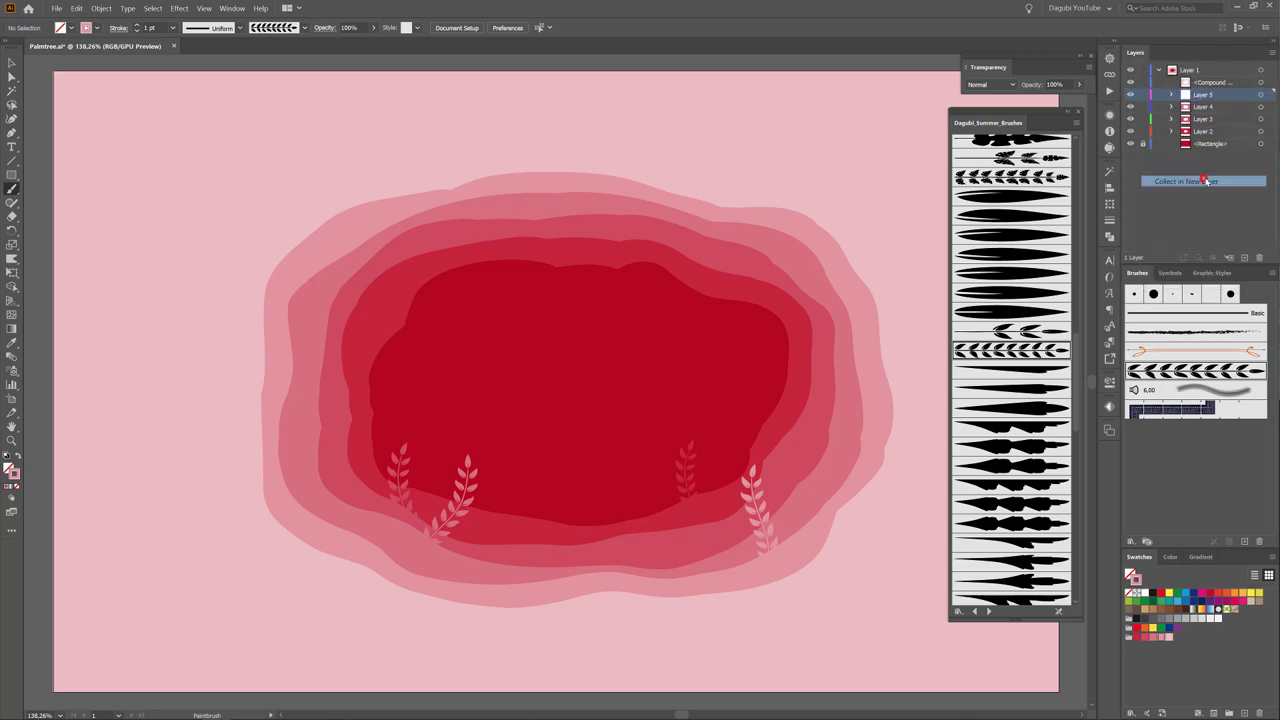
{"action": "left_click", "coordinate": [1222, 72]}
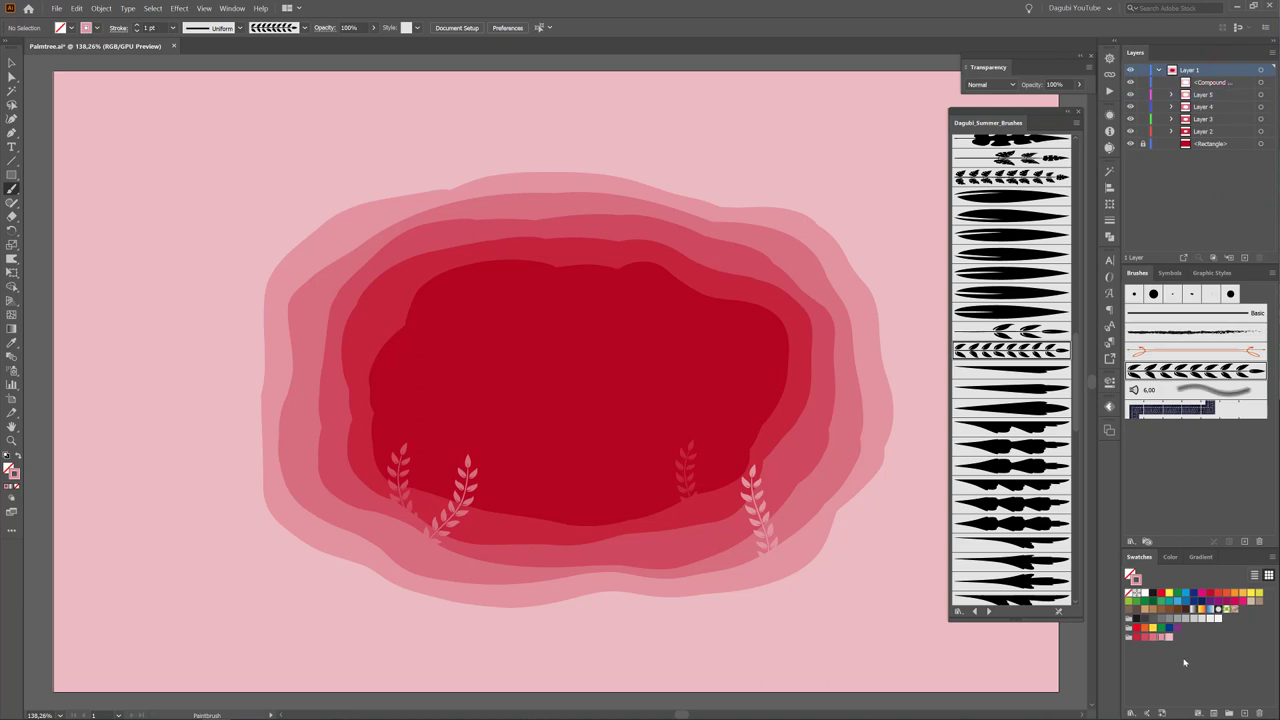
Paint a wheat sprig below right of centre and collect it with the outermost ring into new Layer 6.
{"action": "left_click", "coordinate": [712, 611]}
{"action": "left_click_drag", "start_coordinate": [667, 501], "coordinate": [671, 503]}
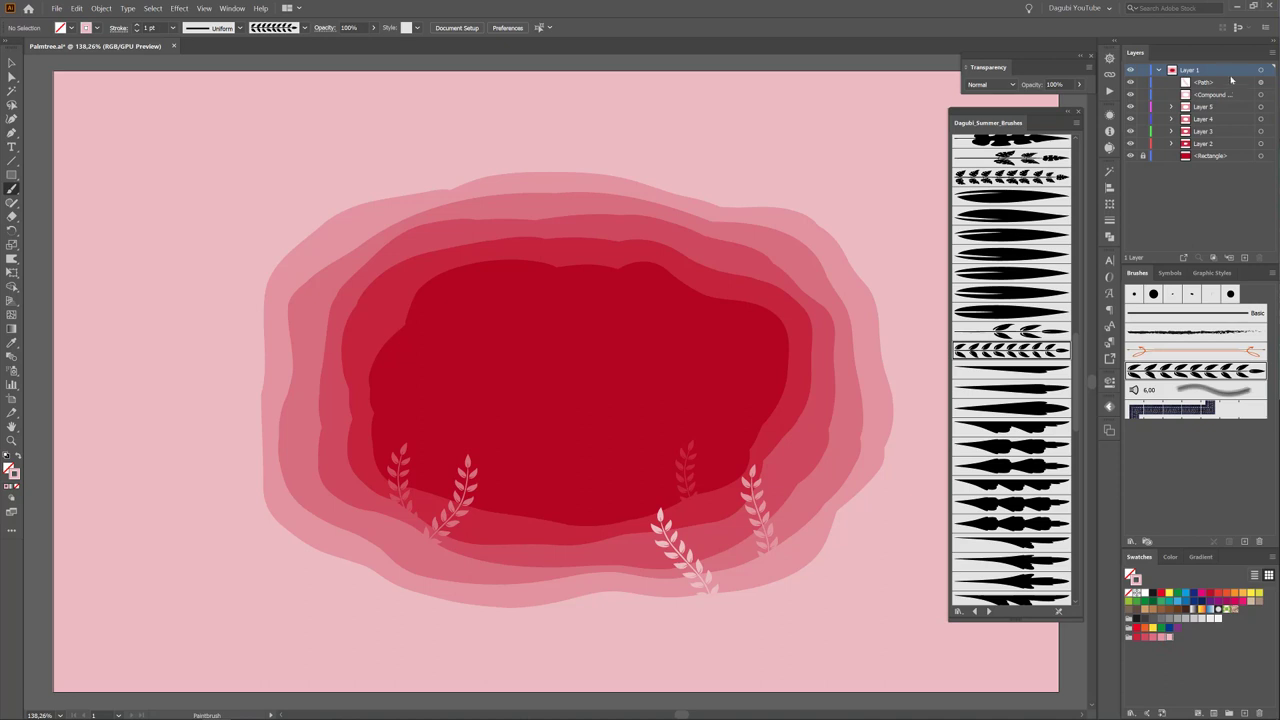
{"action": "left_click", "coordinate": [1272, 53]}
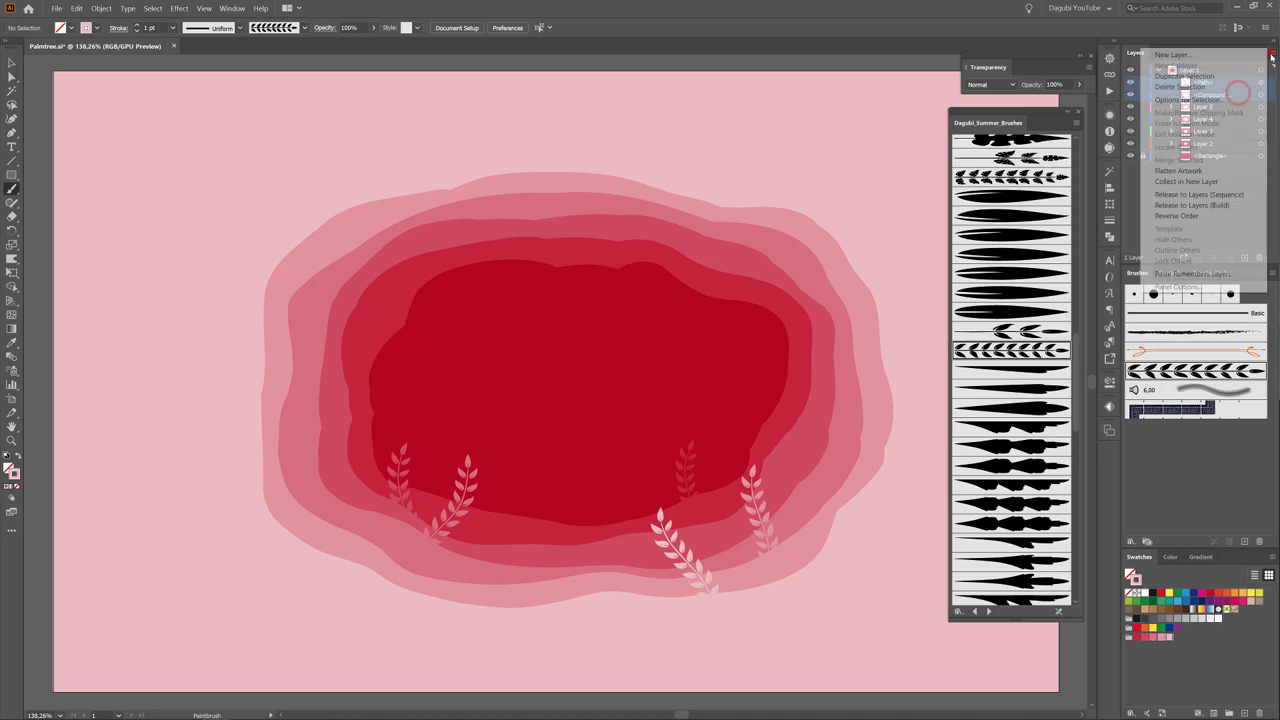
{"action": "left_click", "coordinate": [1200, 181]}
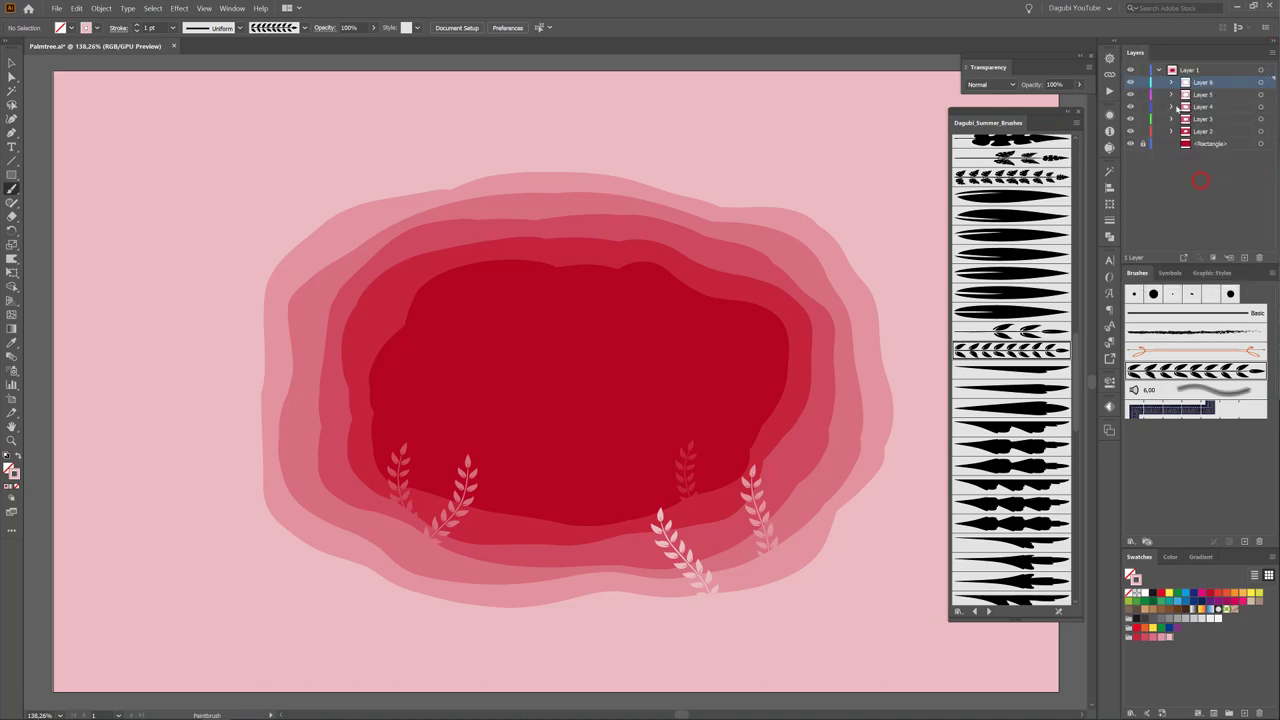
Toggle the visibility of Layers 6 through 2 to check each layer's contents.
{"action": "left_click", "coordinate": [1131, 83]}
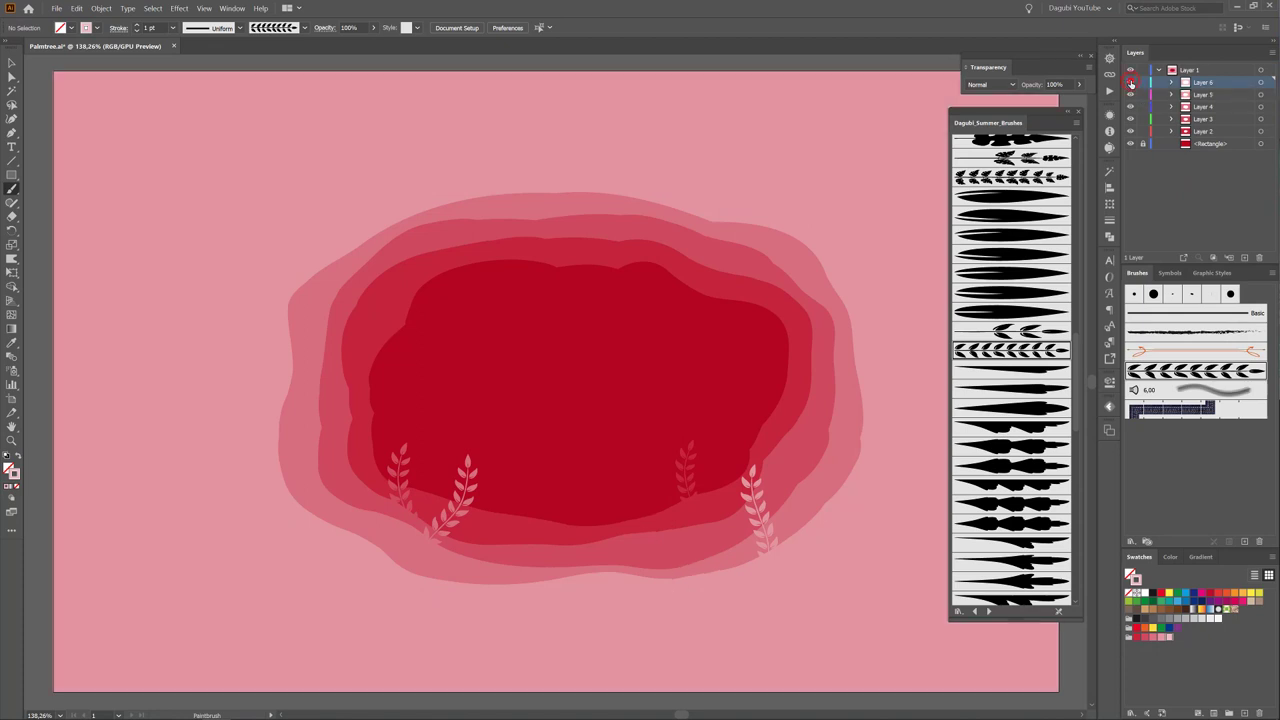
{"action": "left_click", "coordinate": [1131, 83]}
{"action": "left_click", "coordinate": [1131, 94]}
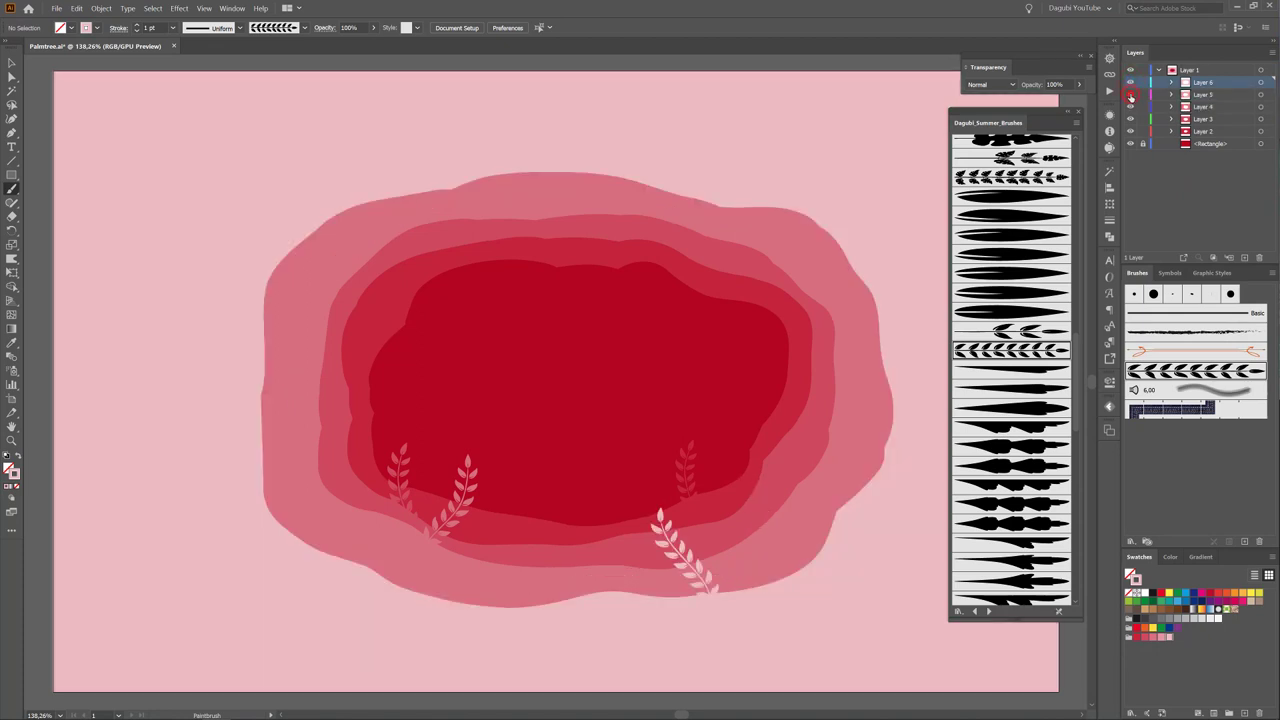
{"action": "left_click", "coordinate": [1131, 106]}
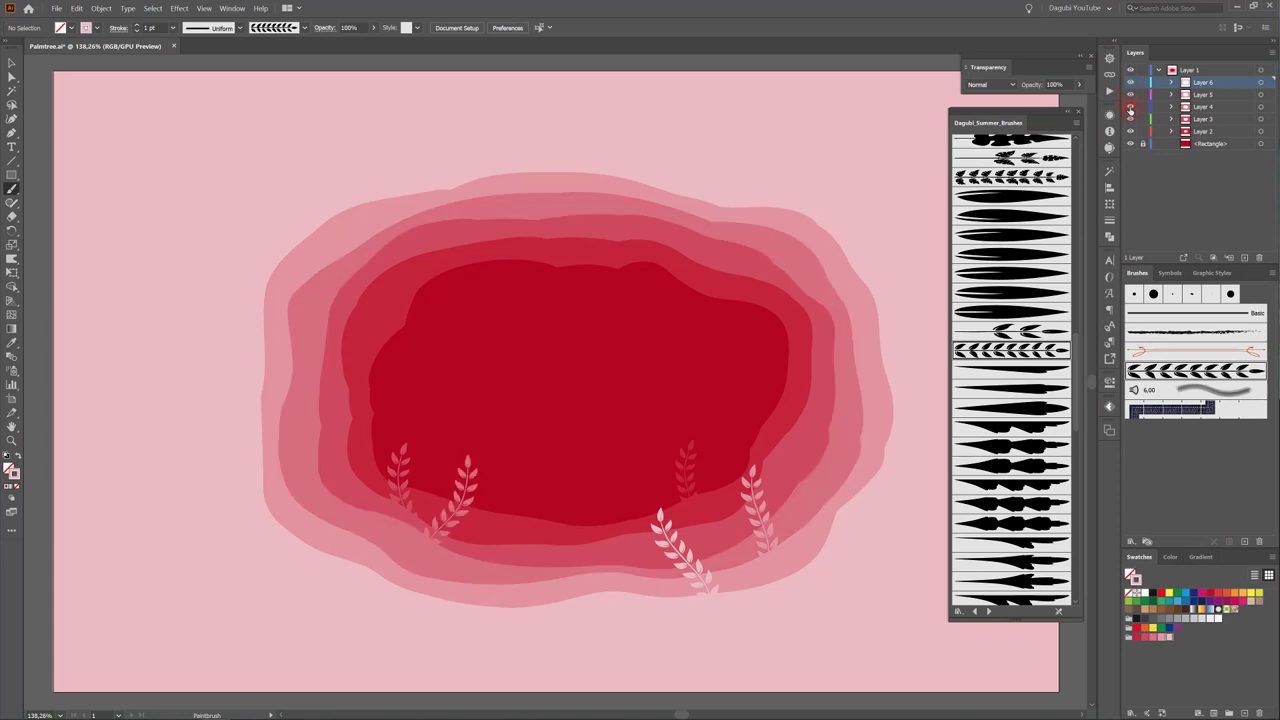
{"action": "left_click", "coordinate": [1131, 119]}
{"action": "left_click", "coordinate": [1131, 132]}
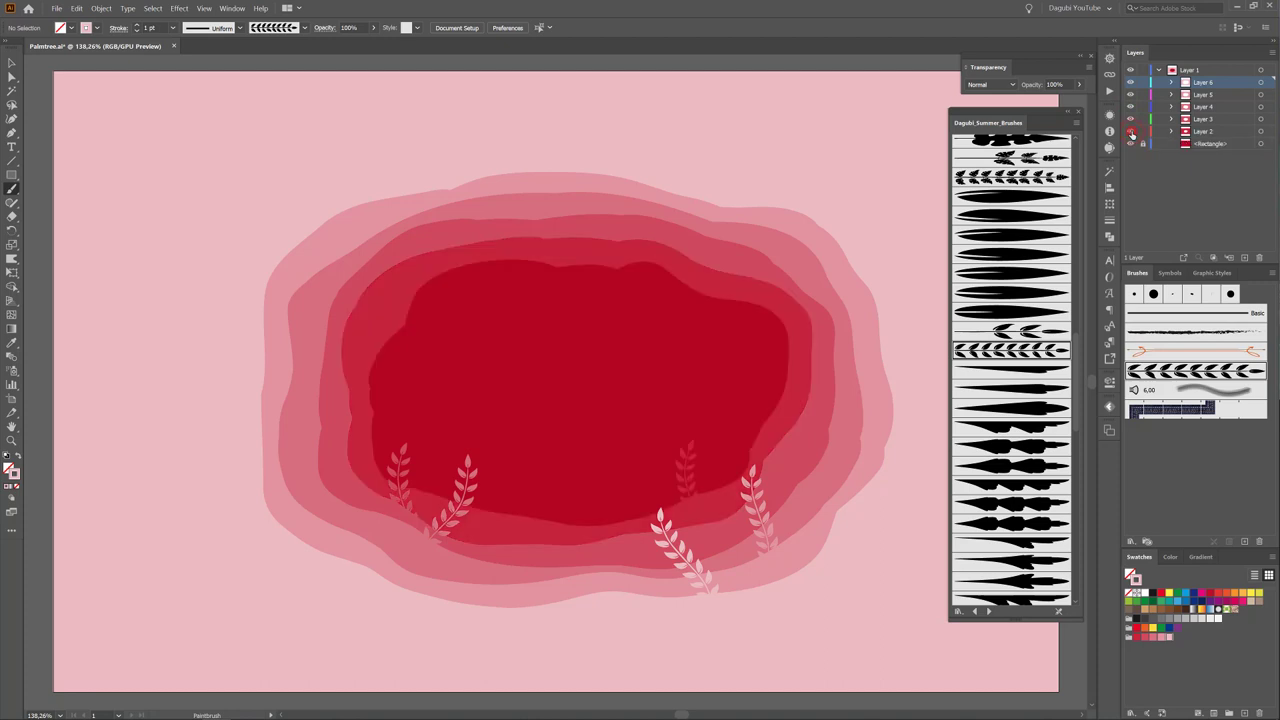
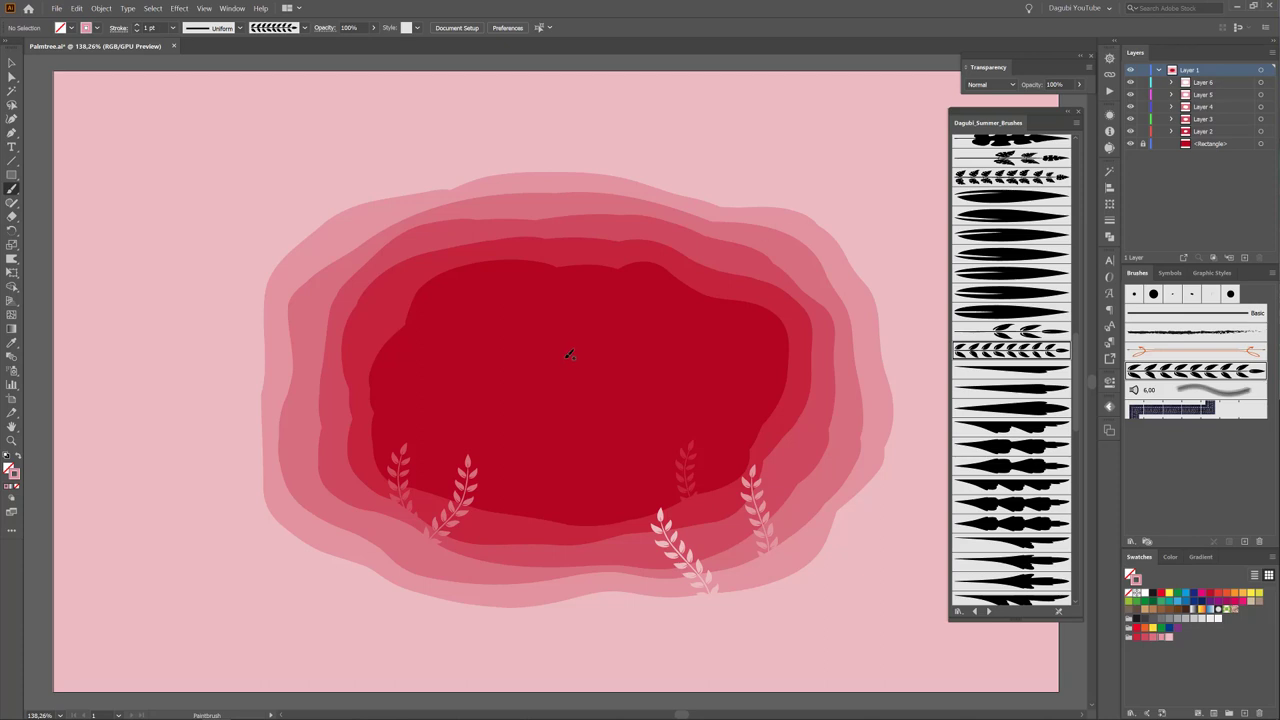
Select the small left sprig and the right sprig to work on their layers.
{"action": "key", "text": "v"}
{"action": "left_click", "coordinate": [404, 466]}
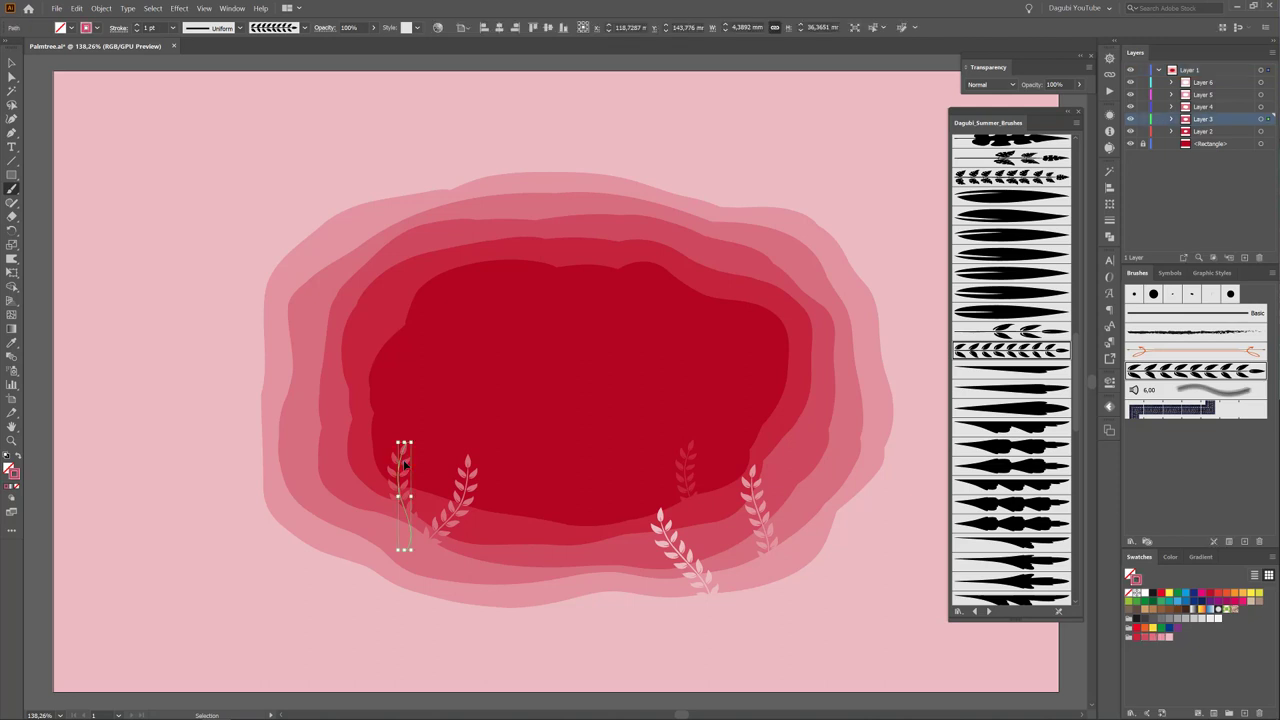
{"action": "key", "text": "b"}
{"action": "key", "text": "v"}
{"action": "left_click", "coordinate": [763, 511]}
{"action": "key", "text": "b"}
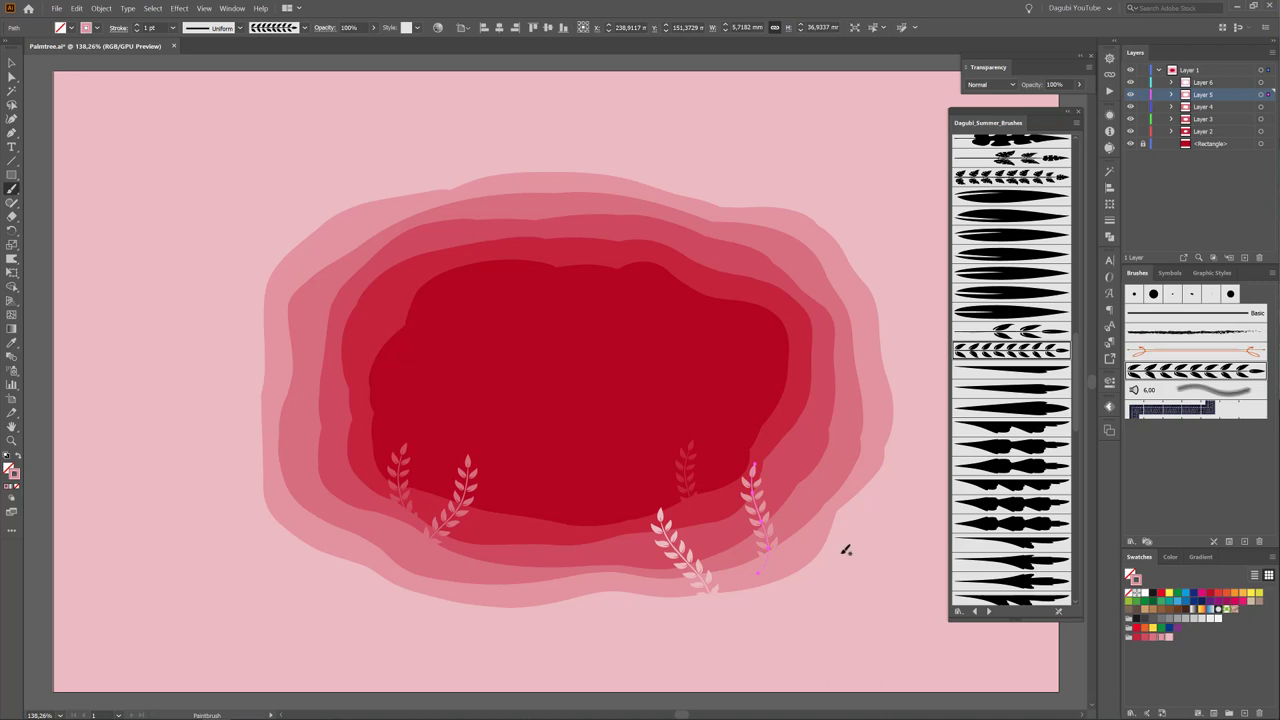
Paint new pale sprigs at the right side and the lower left.
{"action": "left_click_drag", "start_coordinate": [790, 560], "coordinate": [826, 477]}
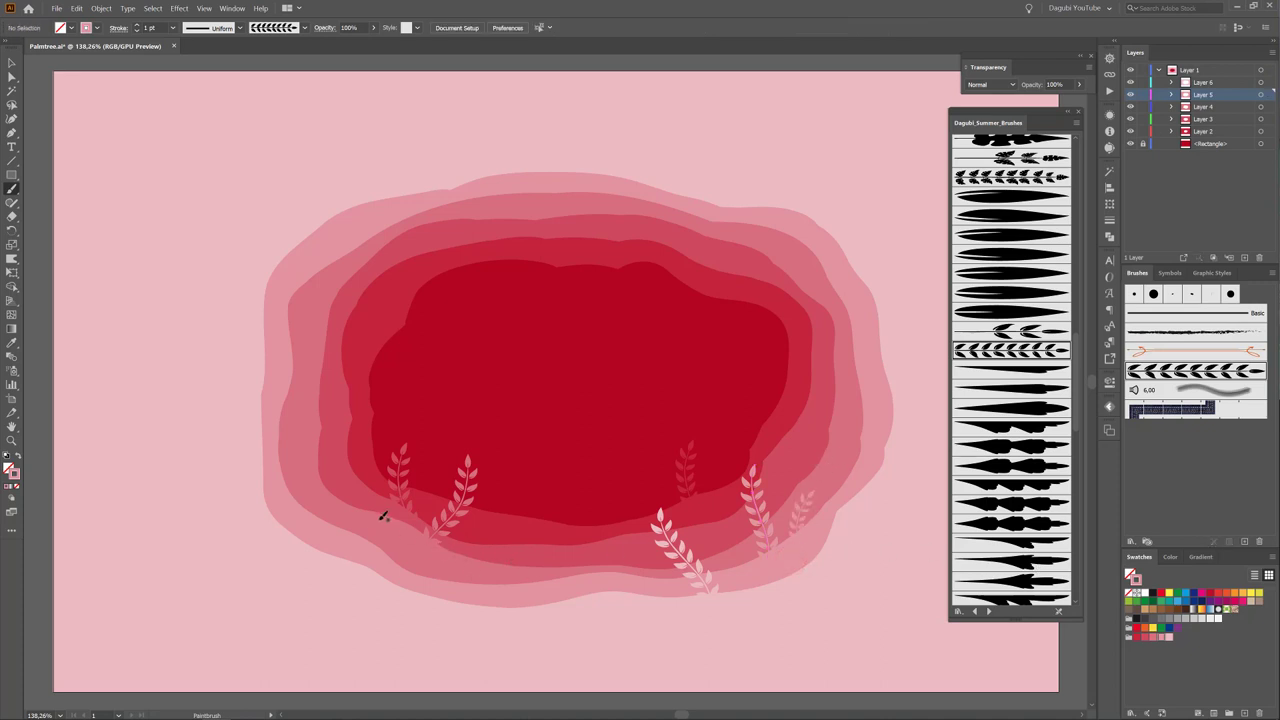
{"action": "left_click_drag", "start_coordinate": [380, 531], "coordinate": [358, 443]}
{"action": "key", "text": "v"}
{"action": "left_click", "coordinate": [363, 533]}
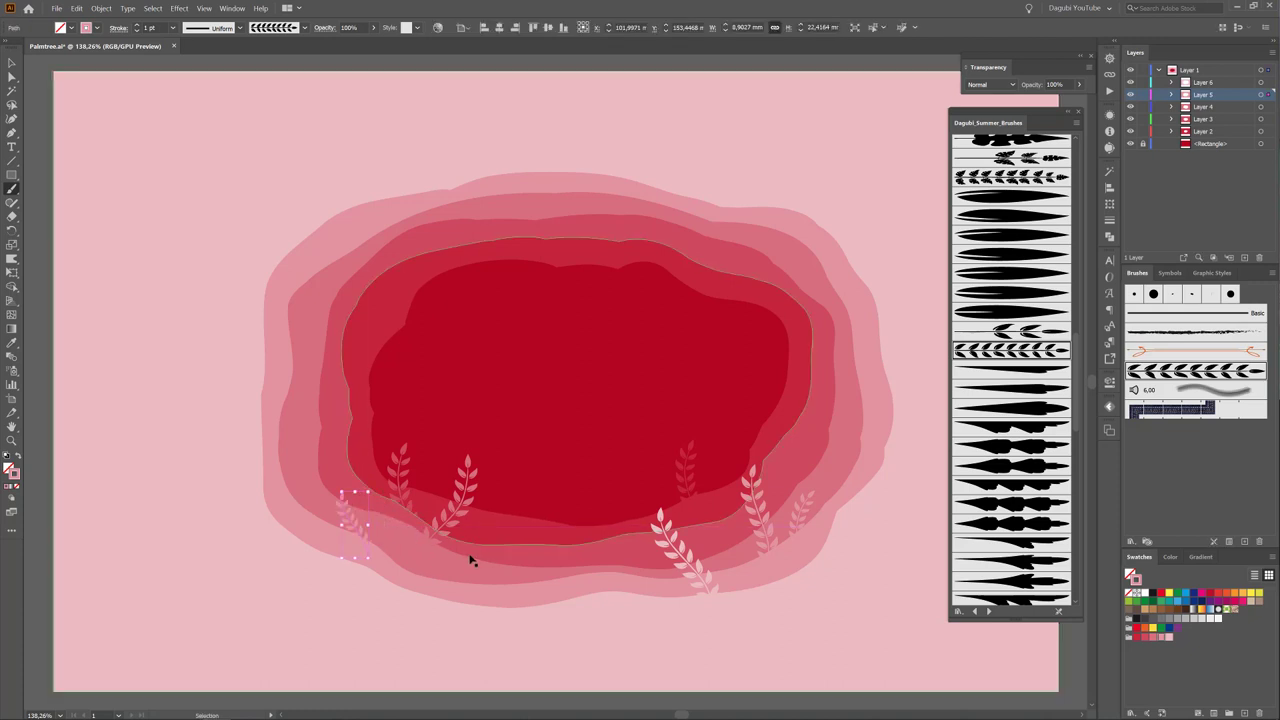
{"action": "key", "text": "b"}
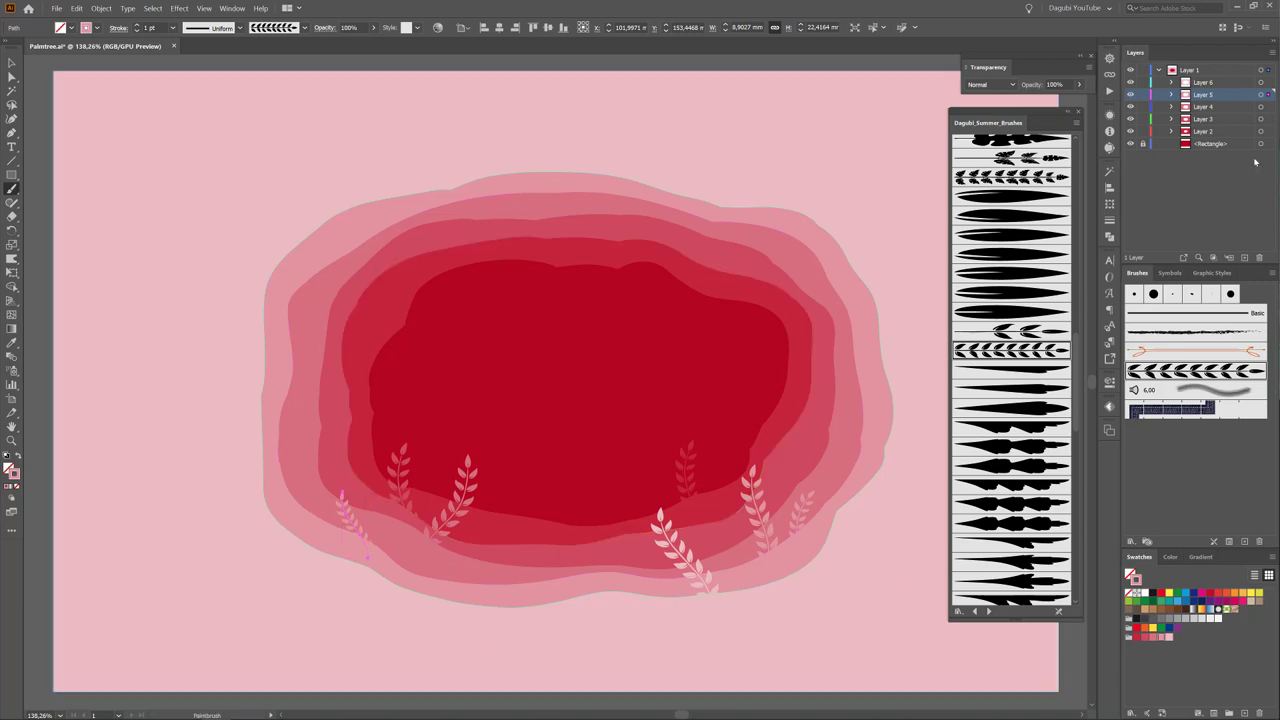
Select the centre sprig on Layer 2, then paint another small leaf branch.
{"action": "key", "text": "v"}
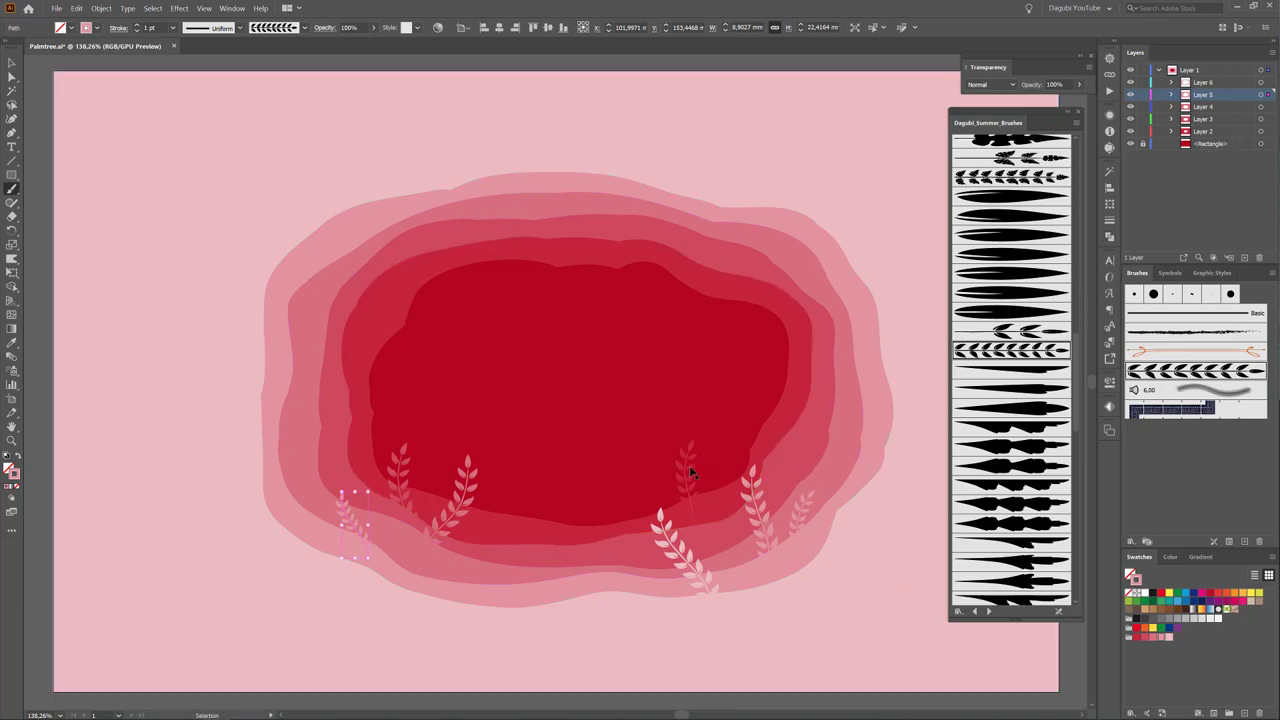
{"action": "left_click", "coordinate": [690, 472]}
{"action": "key", "text": "b"}
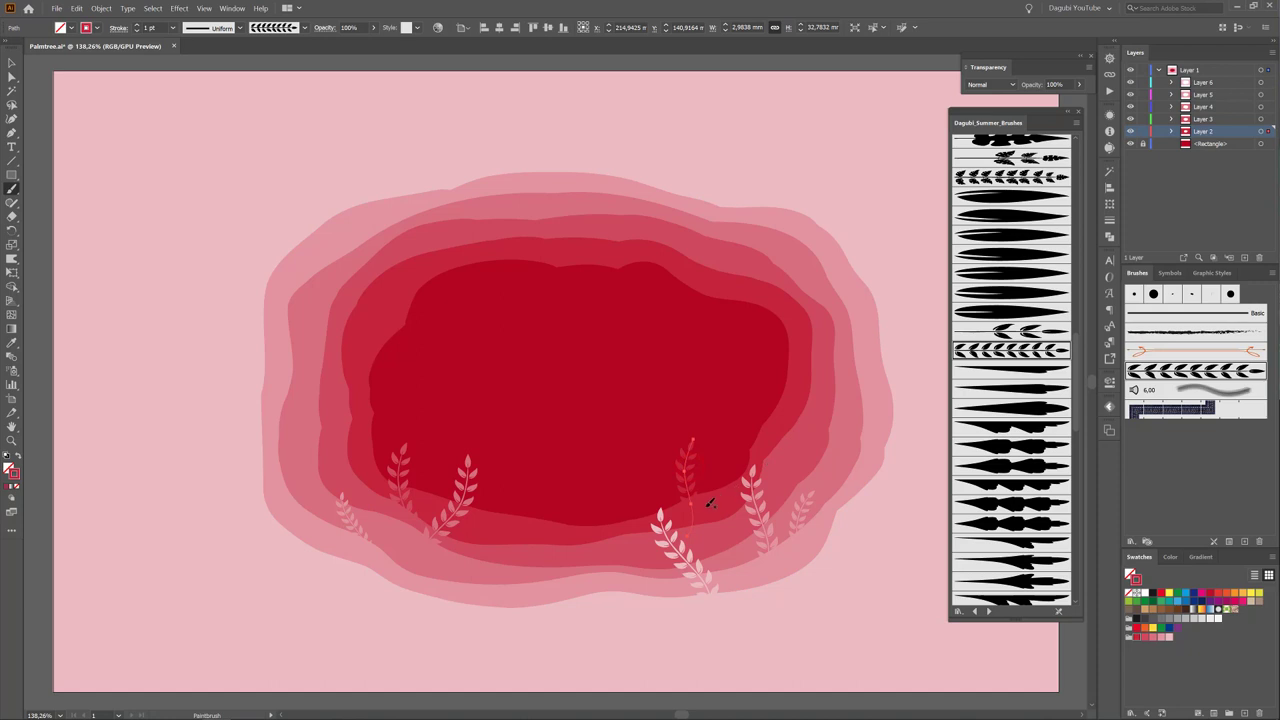
{"action": "key", "text": "ctrl+shift+a"}
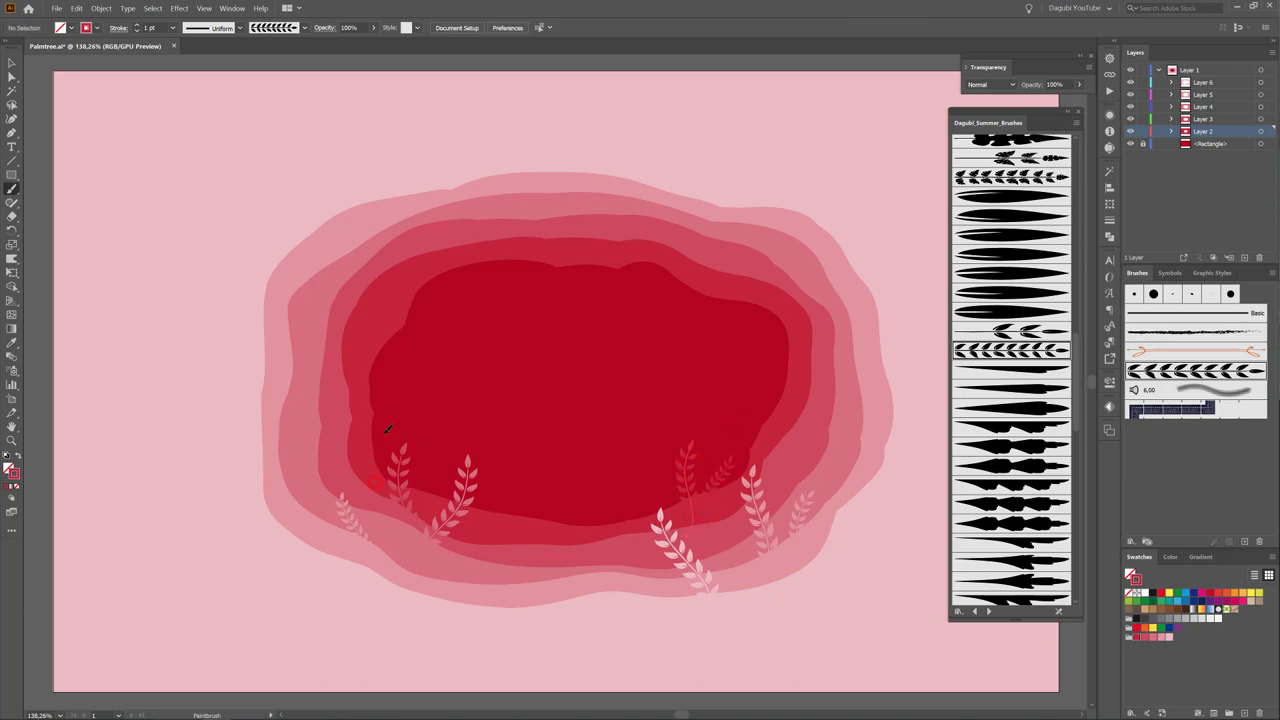
{"action": "left_click_drag", "start_coordinate": [388, 428], "coordinate": [389, 418]}
Paint a tapered leaf stroke beside the centre sprig and thin it to 0.5 pt.
{"action": "left_click", "coordinate": [1038, 390]}
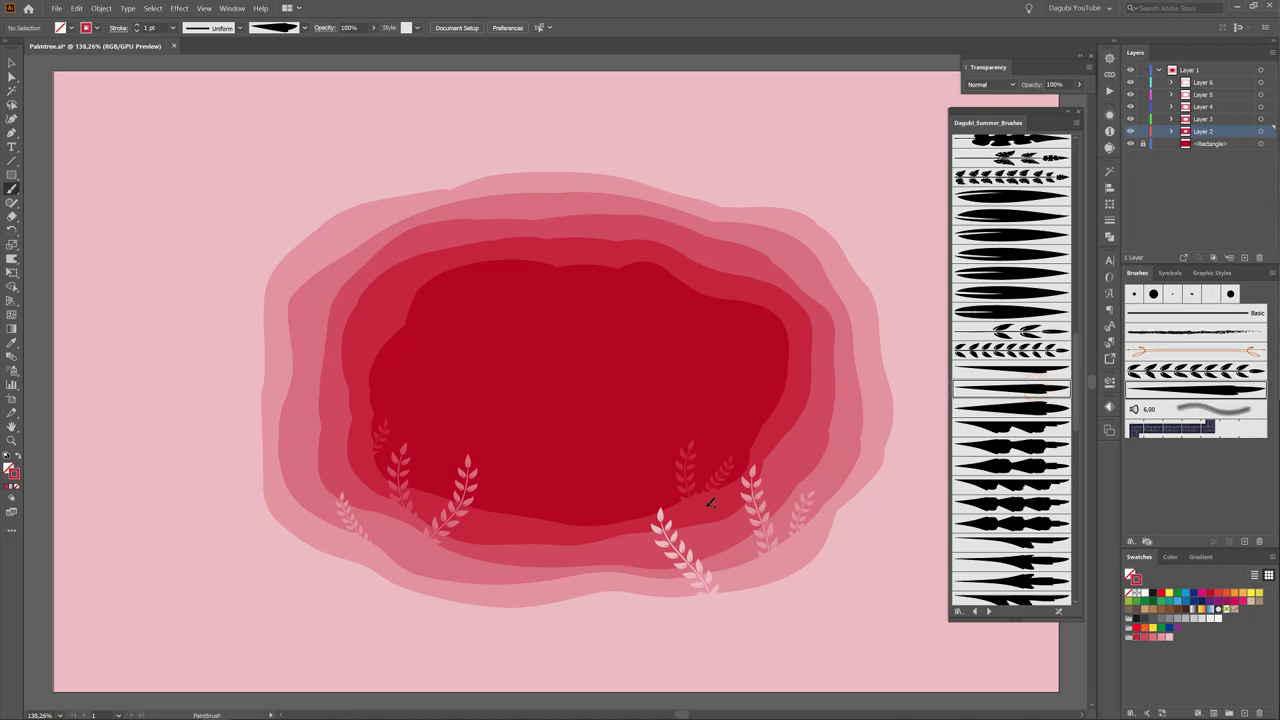
{"action": "mouse_move", "coordinate": [707, 481]}
{"action": "left_mouse_down"}
{"action": "mouse_move", "coordinate": [716, 449]}
{"action": "mouse_move", "coordinate": [706, 498]}
{"action": "left_mouse_up"}
{"action": "left_click", "coordinate": [137, 31]}
{"action": "left_click", "coordinate": [137, 31]}
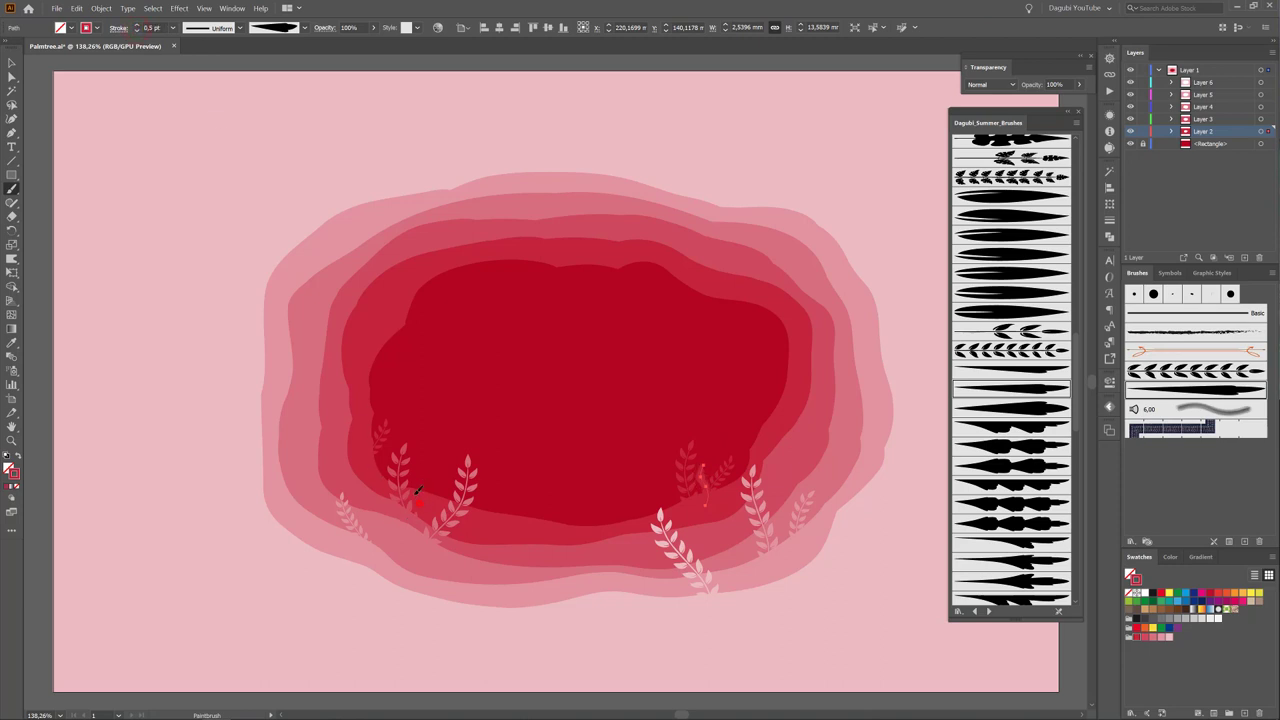
{"action": "left_click", "coordinate": [413, 441], "text": "ctrl"}
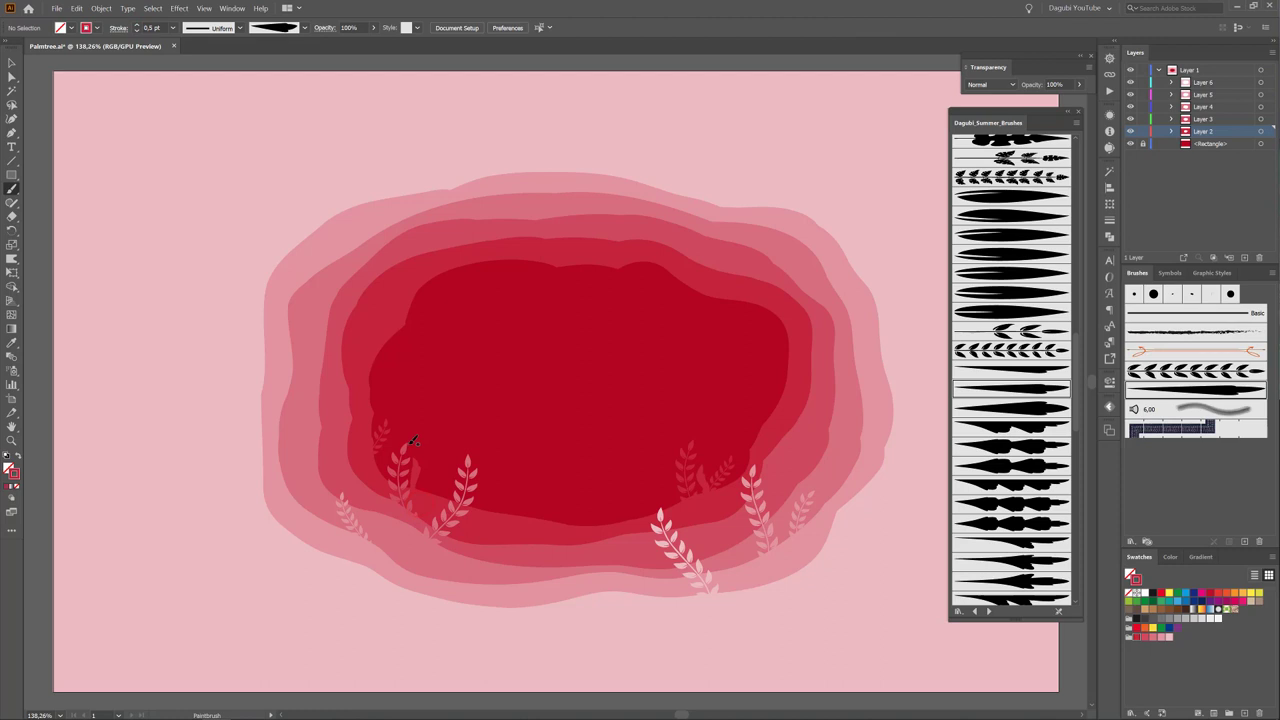
Select the small leaf strokes near the right sprig, then deselect everything.
{"action": "left_click", "coordinate": [758, 500], "text": "ctrl"}
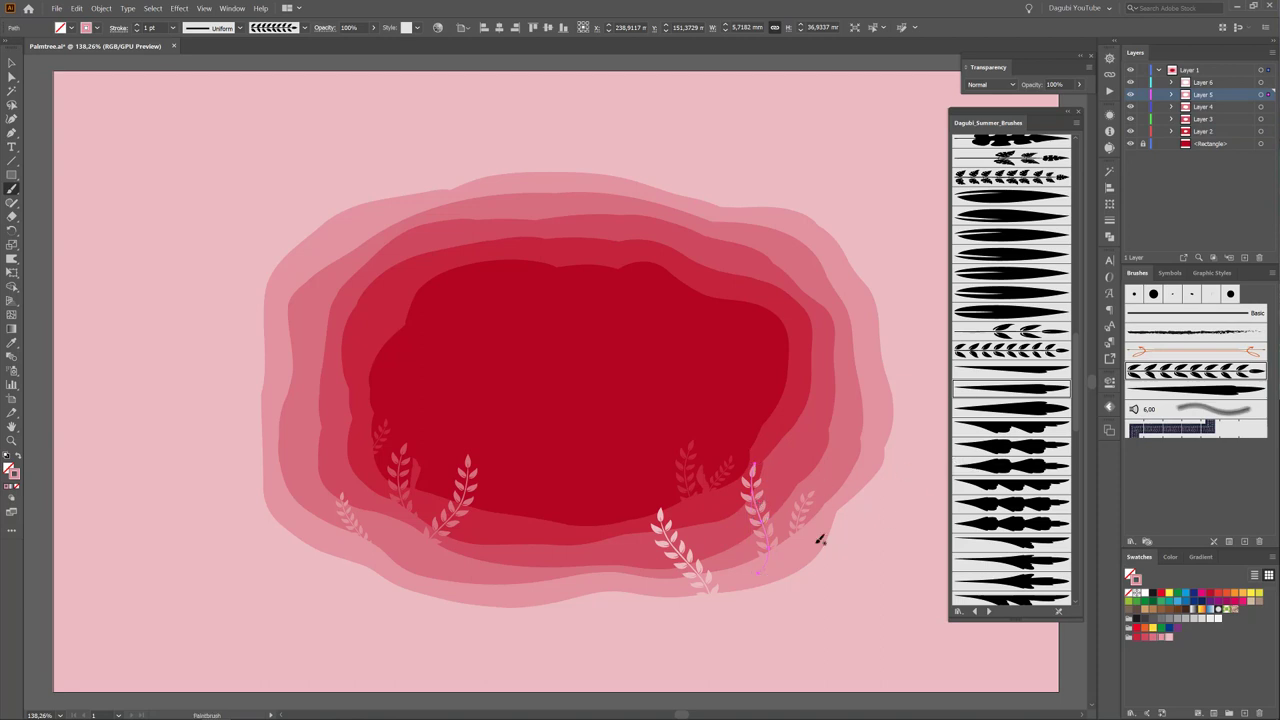
{"action": "key", "text": "ctrl"}
{"action": "key", "text": "v"}
{"action": "left_click", "coordinate": [797, 505]}
{"action": "key", "text": "b"}
{"action": "left_click", "coordinate": [153, 8]}
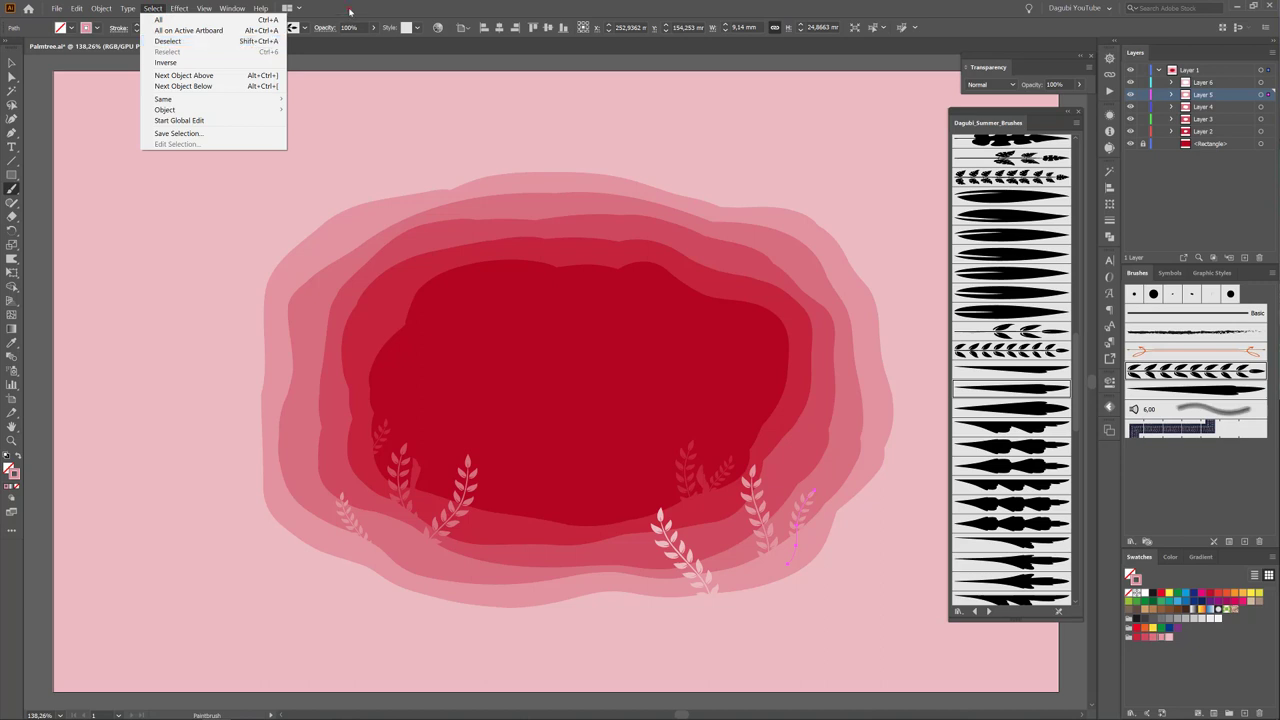
{"action": "key", "text": "Return"}
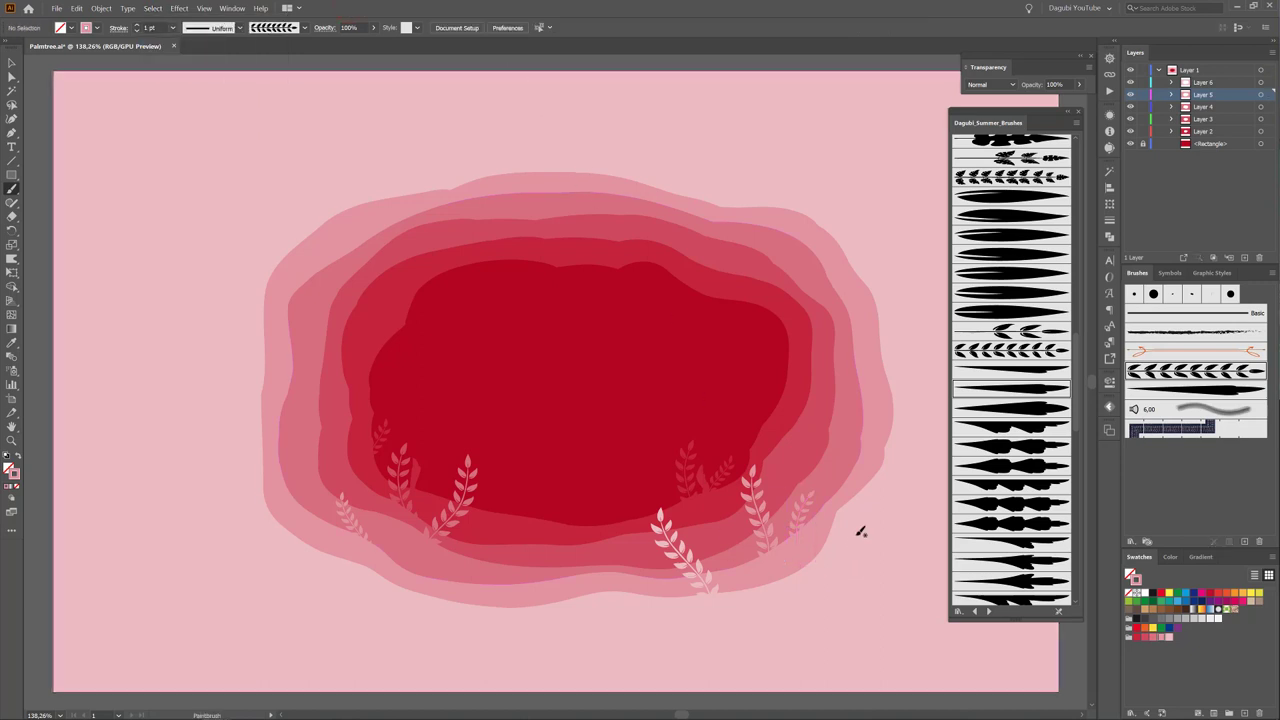
{"action": "left_click", "coordinate": [1238, 393]}
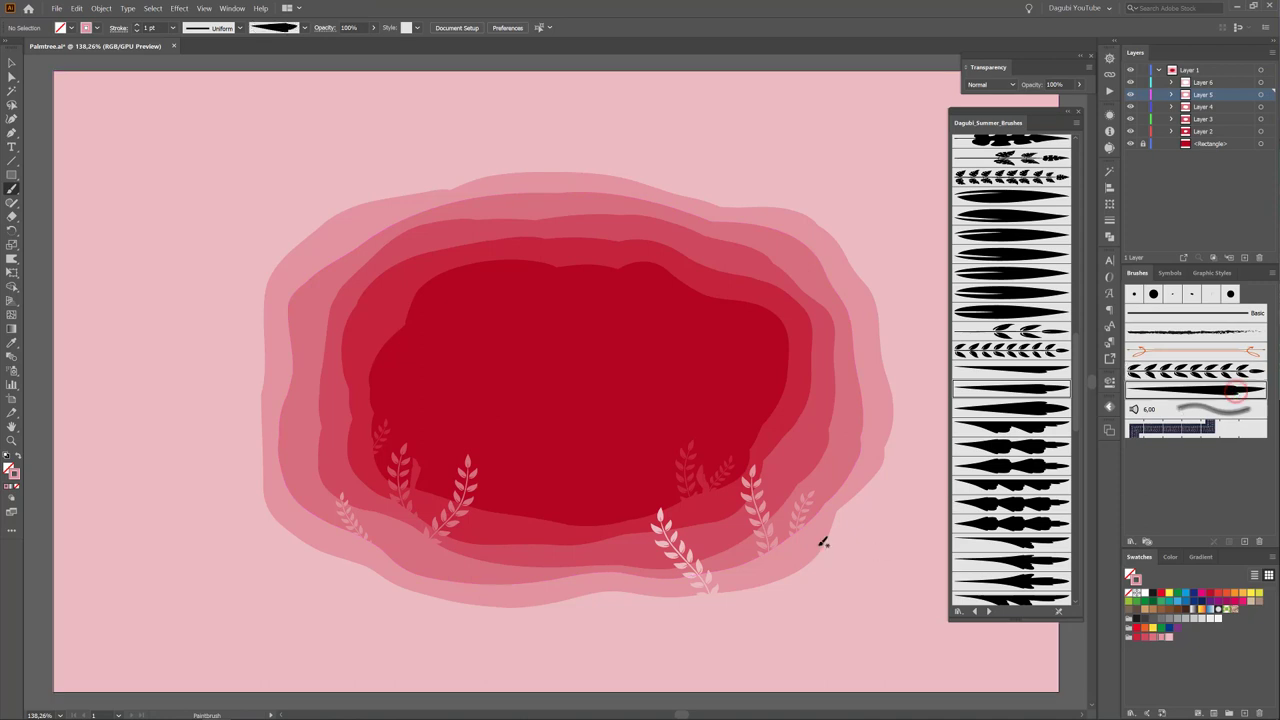
Repaint faint 0.5 pt pink strokes at the right sprig and lower left, then close the Summer brush library.
{"action": "left_click_drag", "start_coordinate": [751, 567], "coordinate": [738, 556]}
{"action": "key", "text": "ctrl+z"}
{"action": "left_click", "coordinate": [138, 31]}
{"action": "left_click_drag", "start_coordinate": [765, 567], "coordinate": [749, 546]}
{"action": "mouse_move", "coordinate": [363, 550]}
{"action": "left_mouse_down"}
{"action": "mouse_move", "coordinate": [410, 520]}
{"action": "mouse_move", "coordinate": [386, 541]}
{"action": "left_mouse_up"}
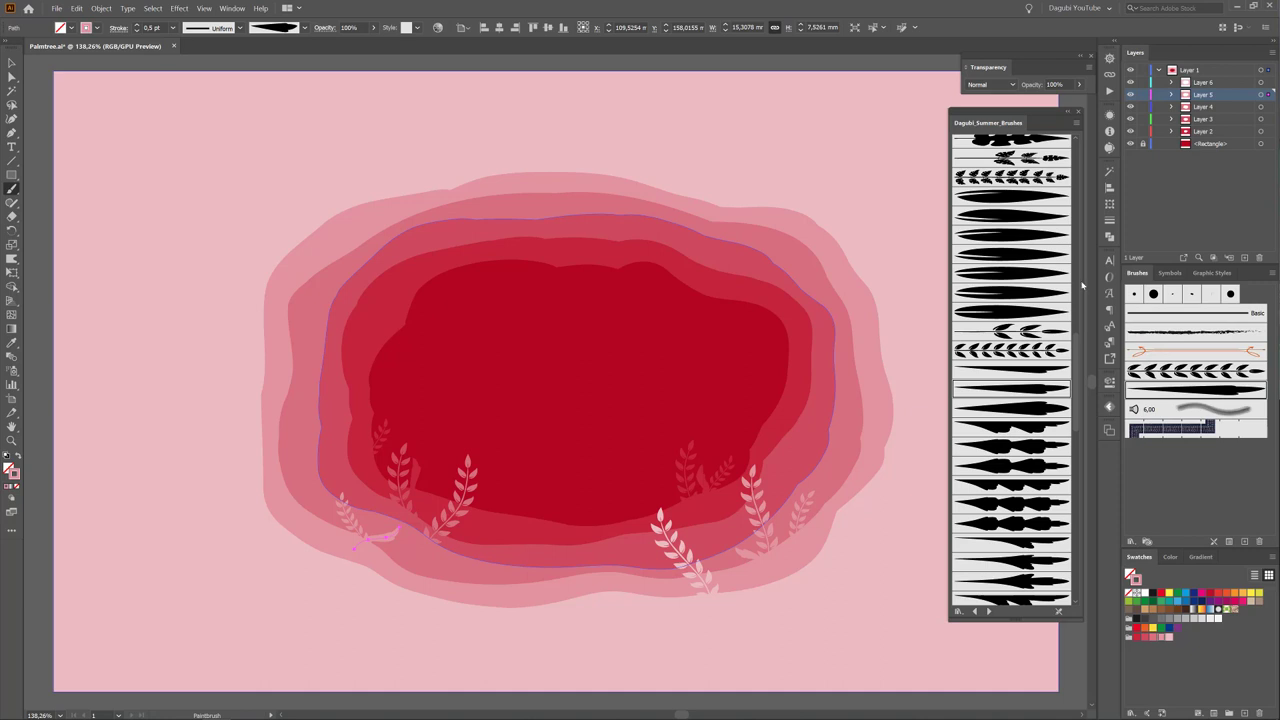
{"action": "left_click", "coordinate": [1079, 111]}
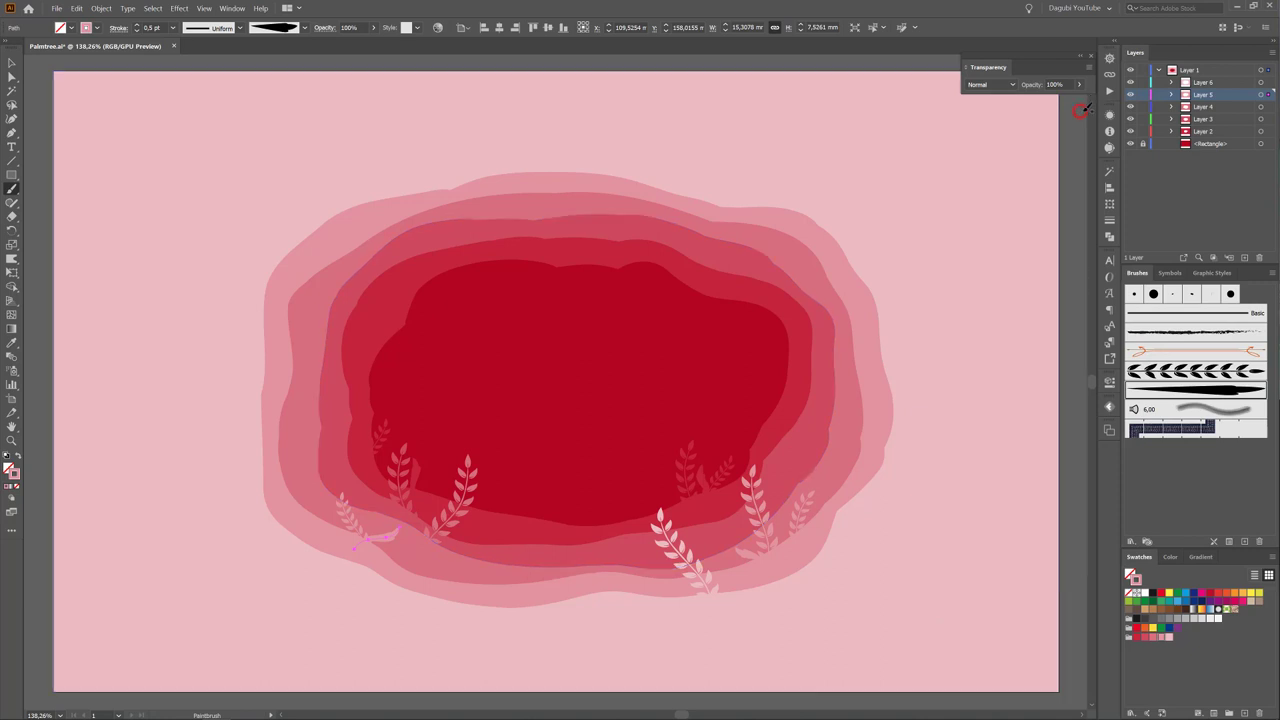
{"action": "left_click", "coordinate": [1131, 541]}
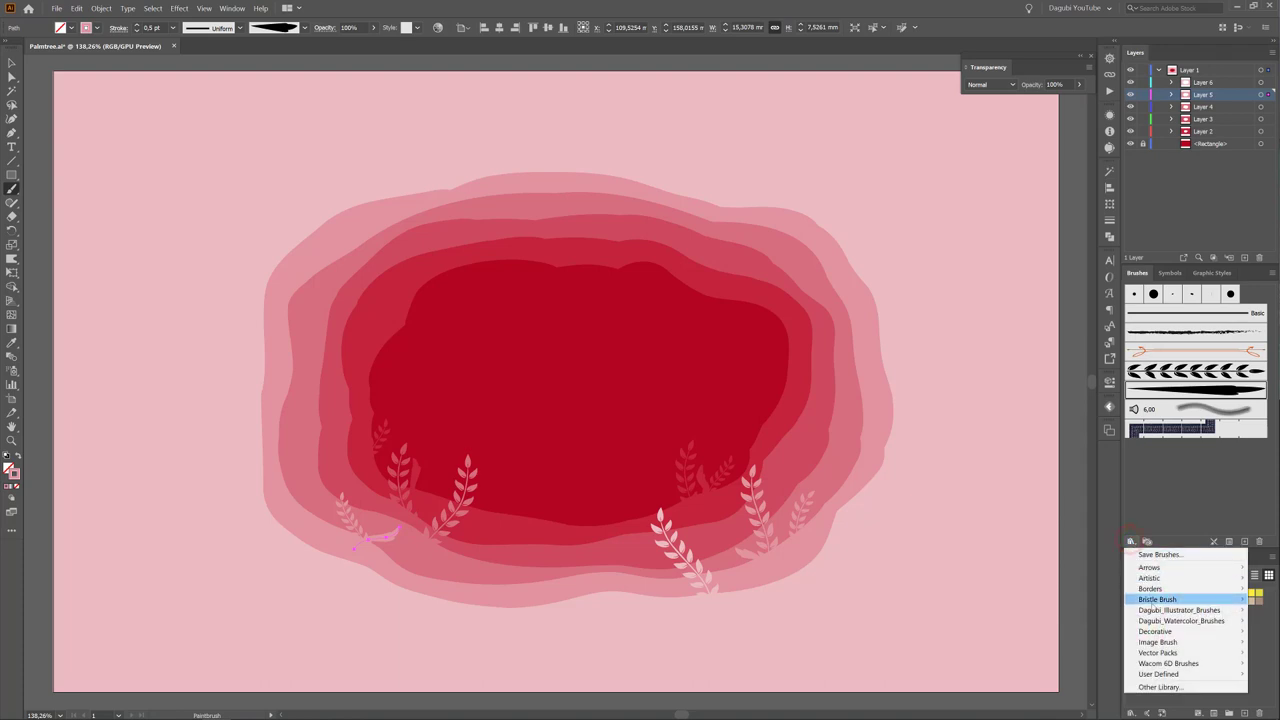
{"action": "mouse_move", "coordinate": [1179, 610]}
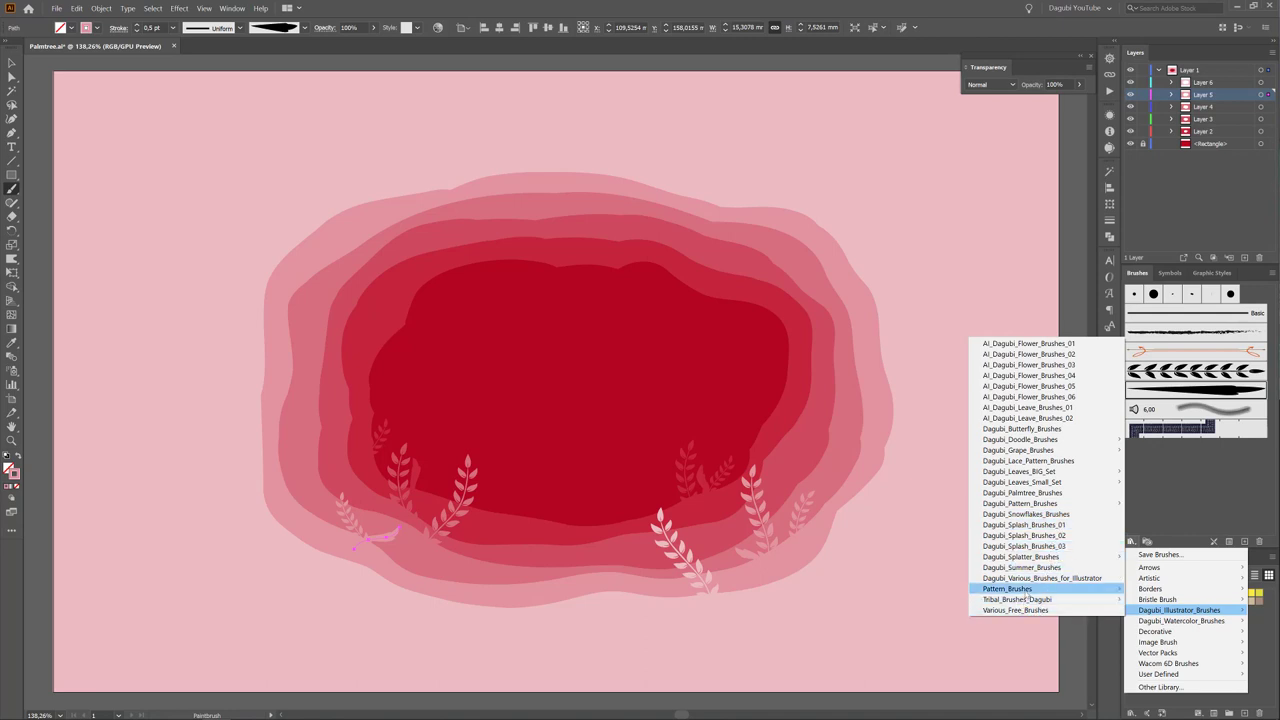
Open Dagubi_Palmtree_Brushes, add a new layer above Layer 1, and lock and hide Layer 1.
{"action": "left_click", "coordinate": [1034, 493]}
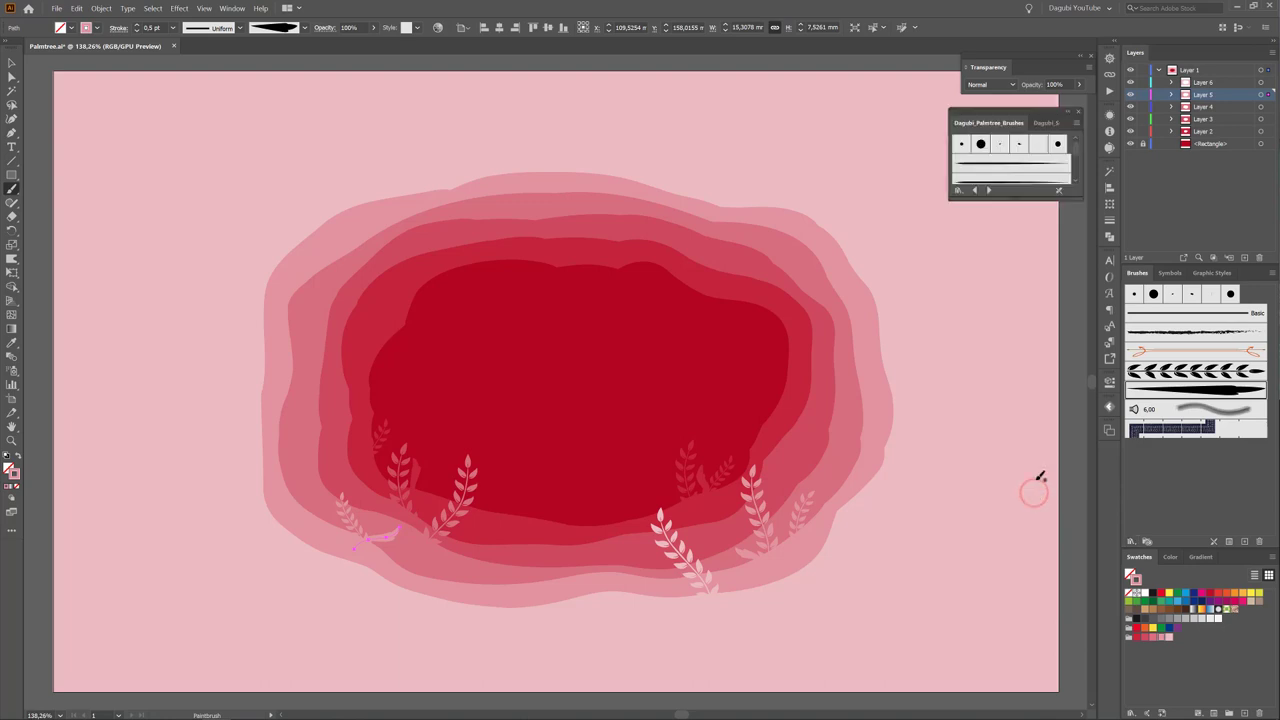
{"action": "left_click_drag", "start_coordinate": [1074, 198], "coordinate": [1056, 598]}
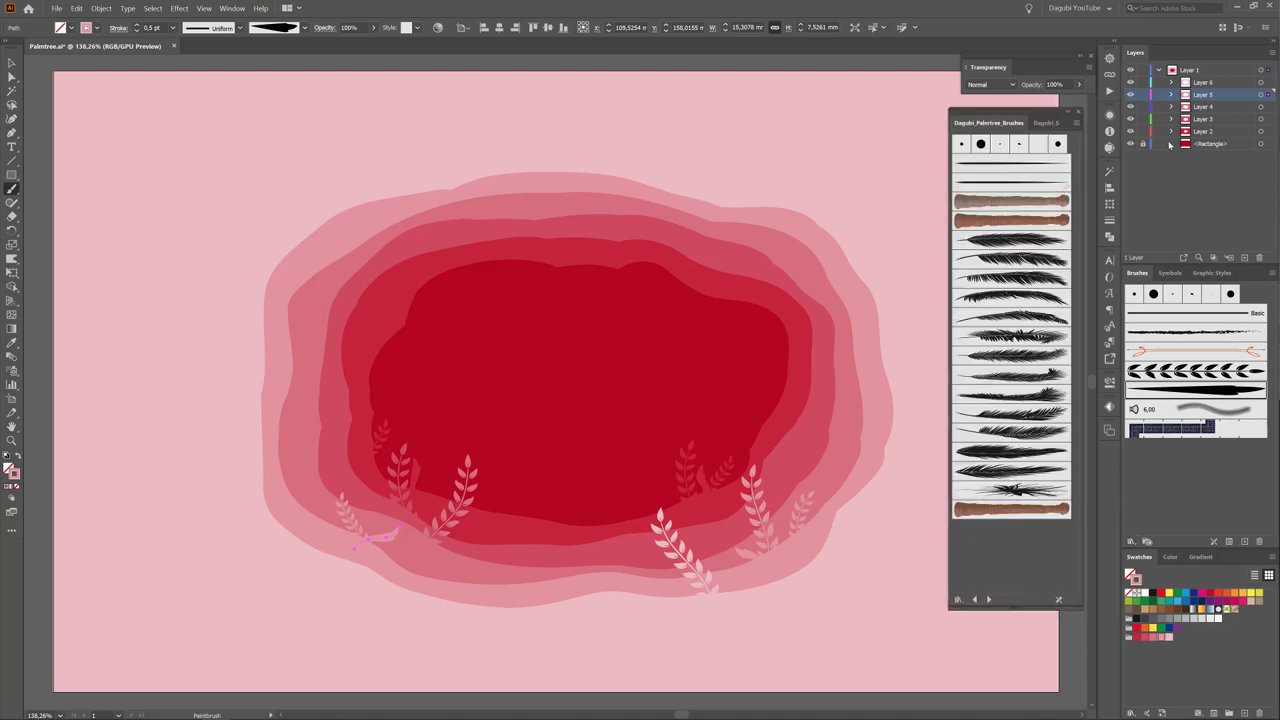
{"action": "left_click", "coordinate": [1160, 70]}
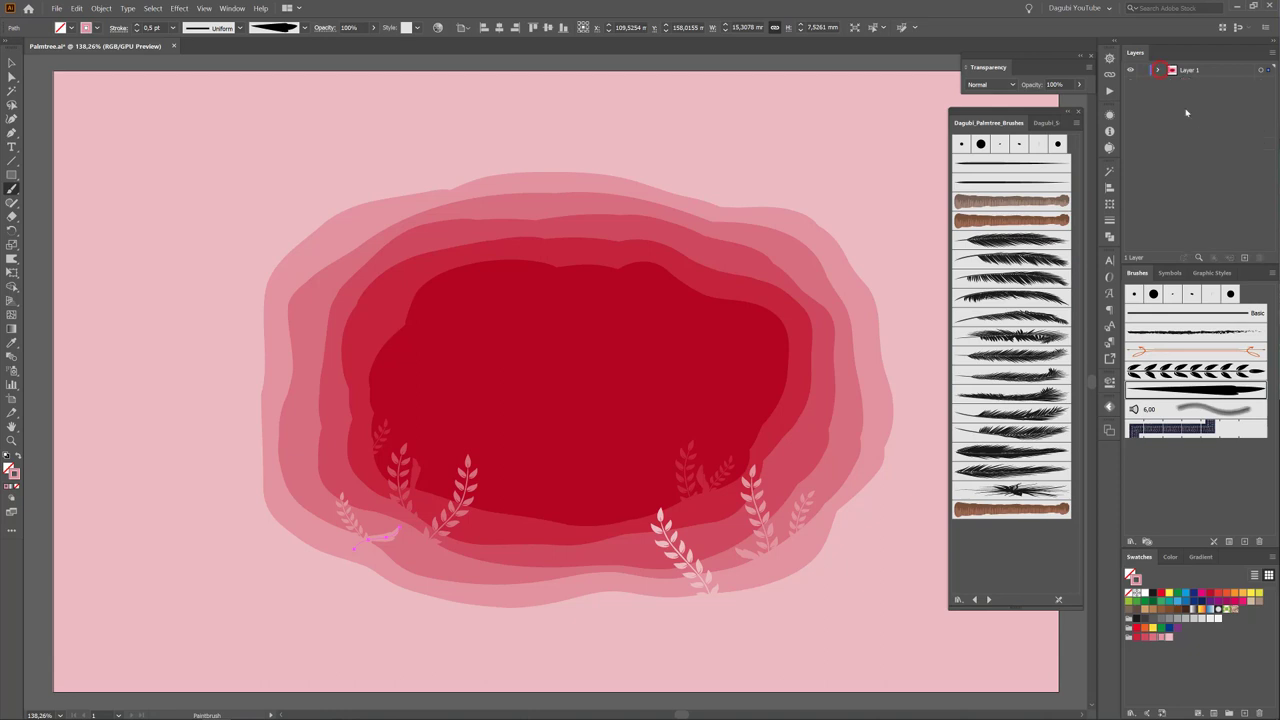
{"action": "left_click", "coordinate": [1244, 257]}
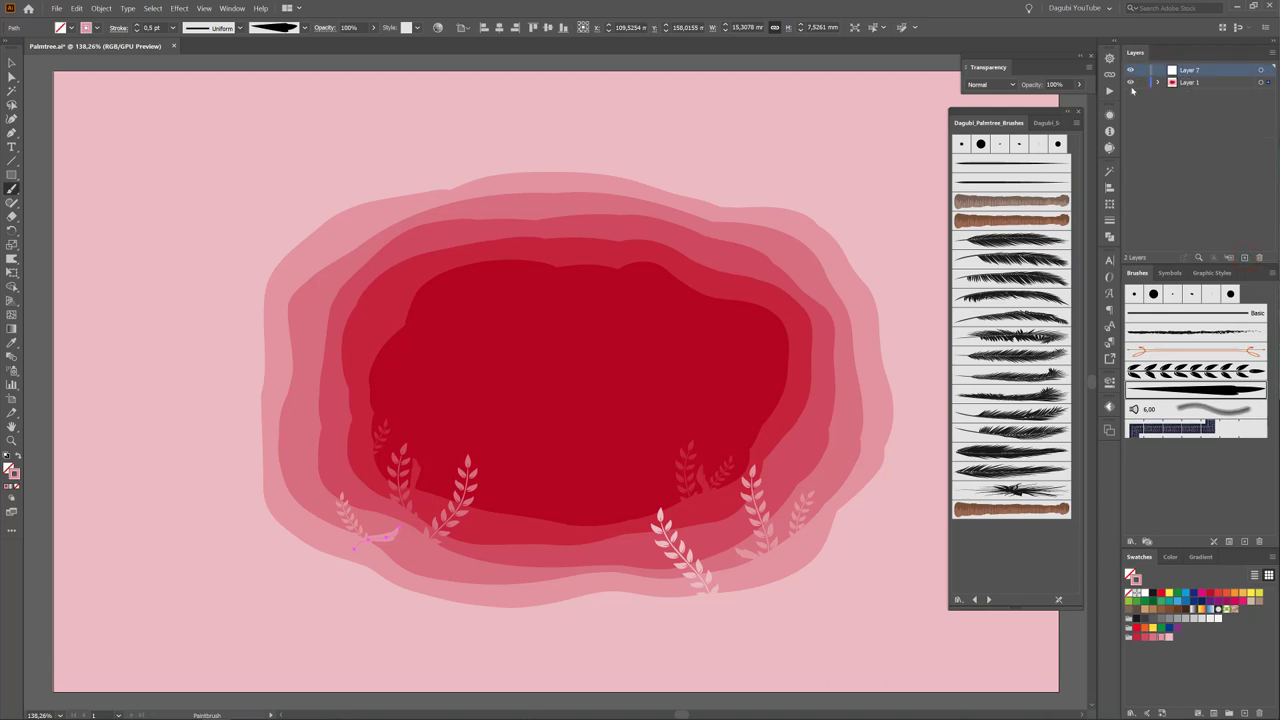
{"action": "left_click", "coordinate": [1143, 82]}
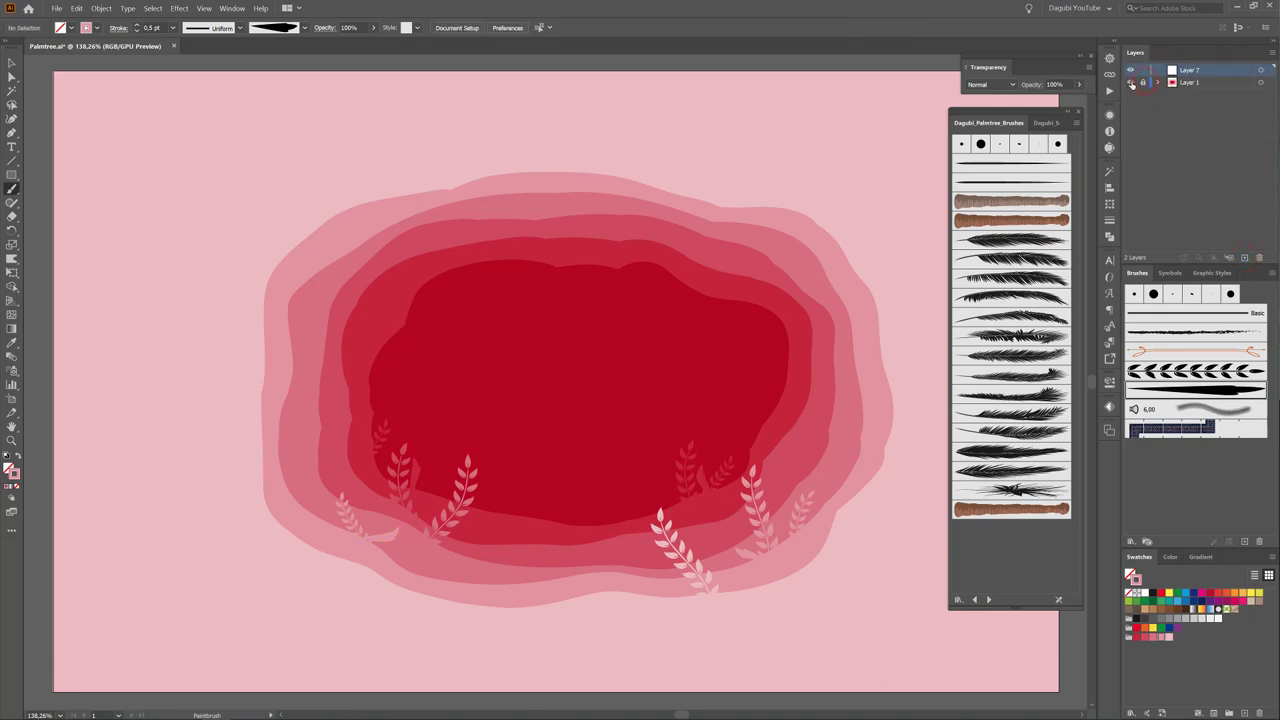
{"action": "left_click", "coordinate": [1131, 82]}
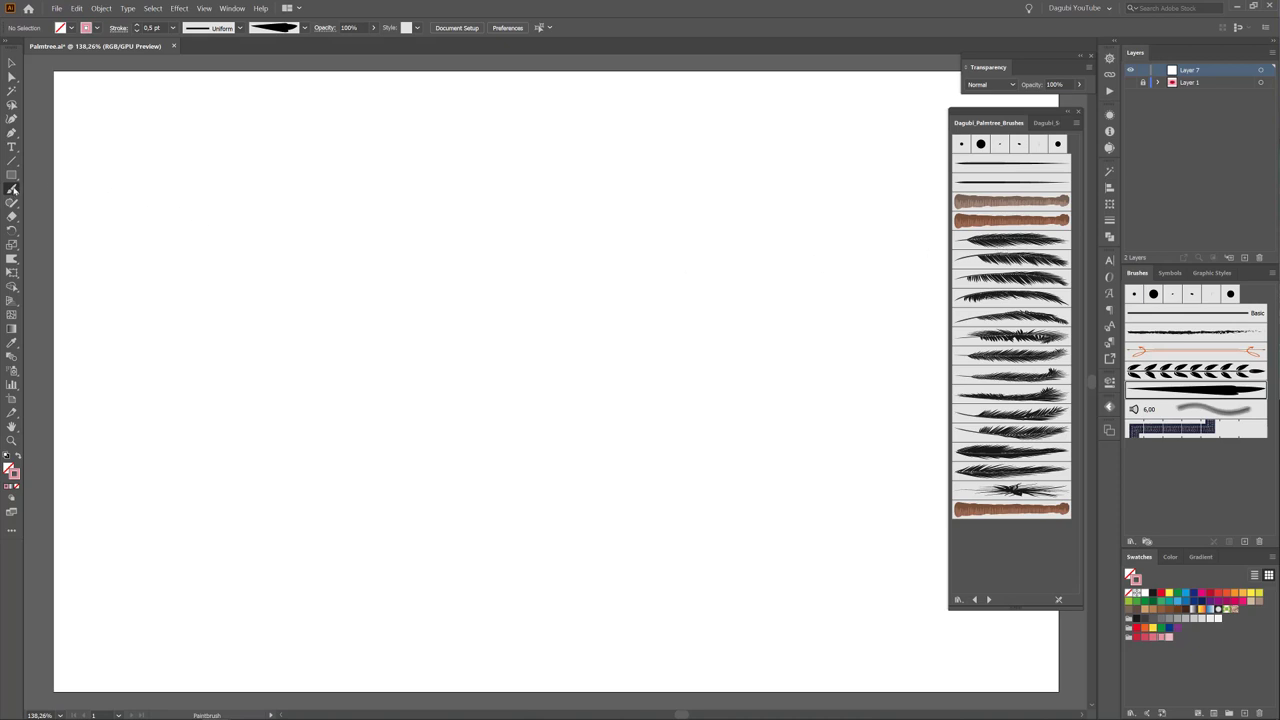
Paint the first black palm leaf diagonally near the centre with a palm-leaf brush.
{"action": "left_click", "coordinate": [12, 189]}
{"action": "left_click", "coordinate": [1172, 557]}
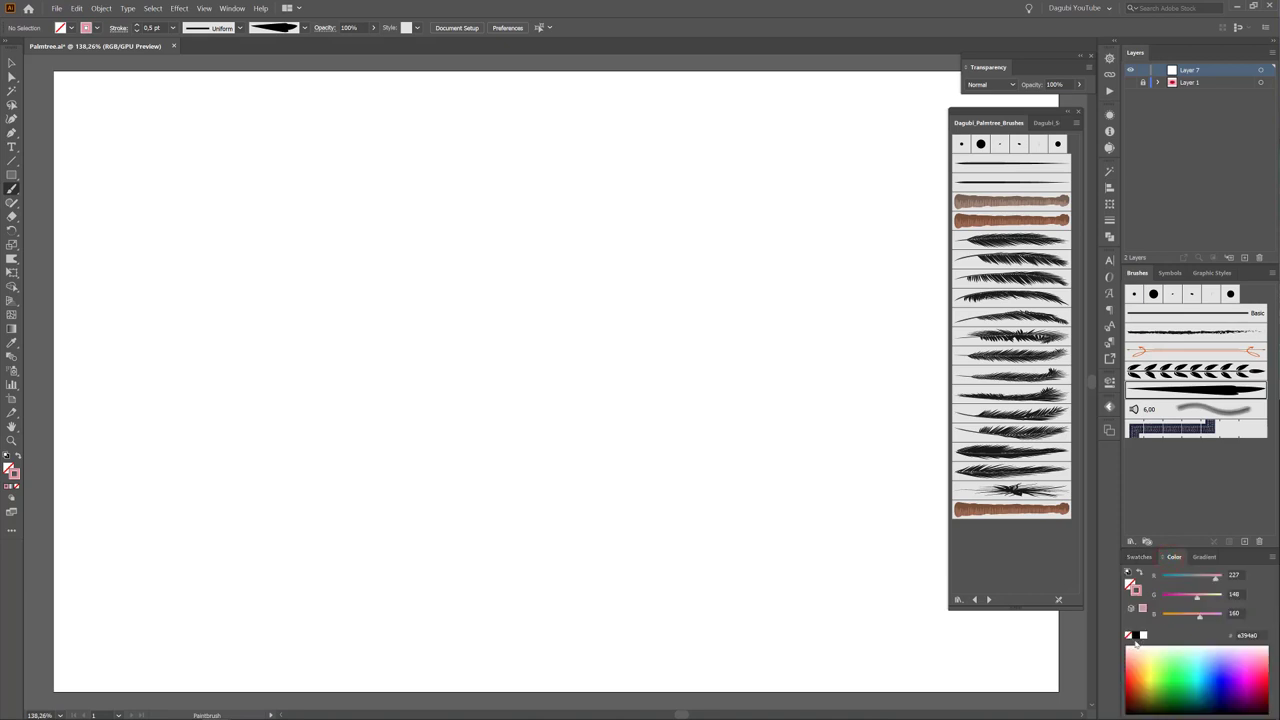
{"action": "left_click", "coordinate": [1135, 635]}
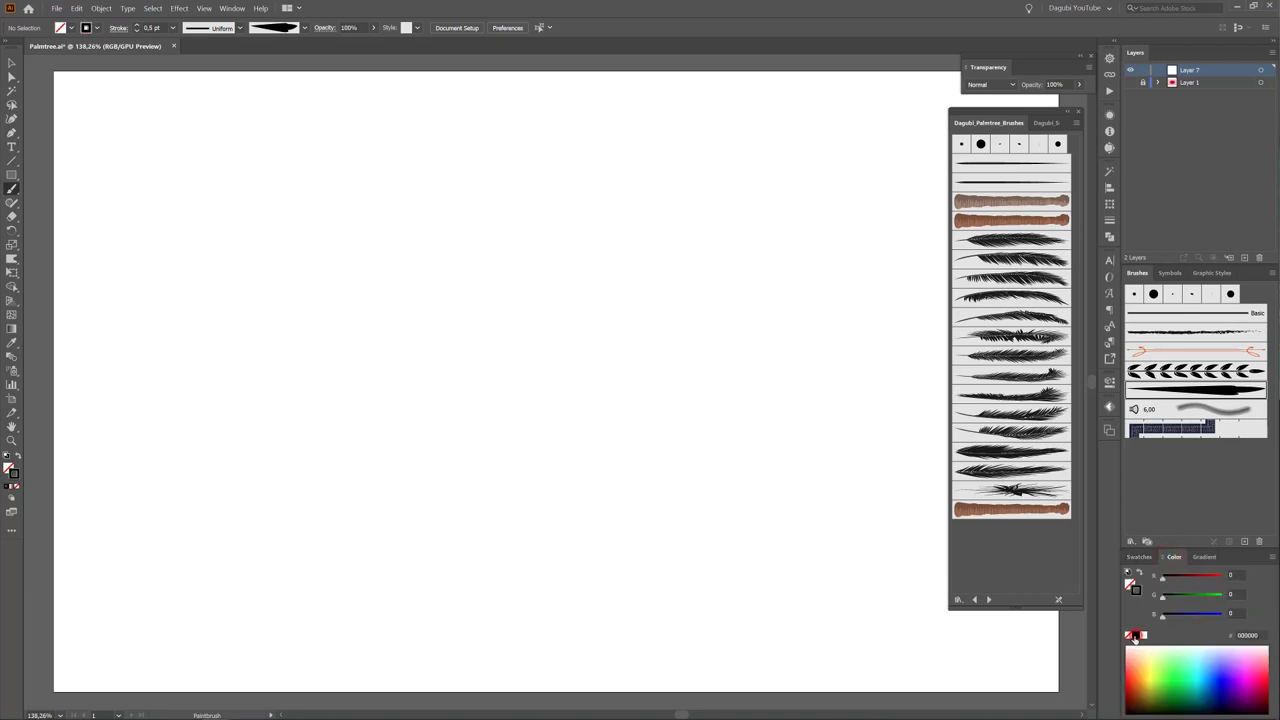
{"action": "left_click", "coordinate": [1009, 240]}
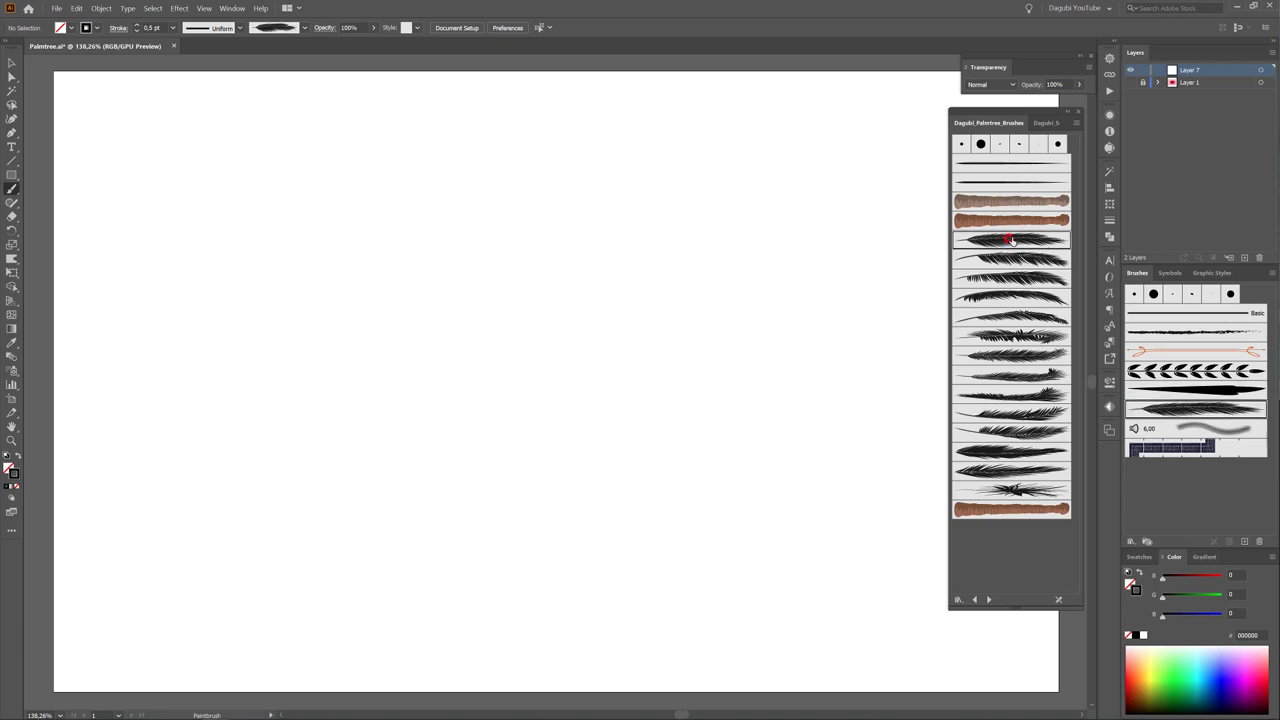
{"action": "left_click_drag", "start_coordinate": [596, 316], "coordinate": [660, 447]}
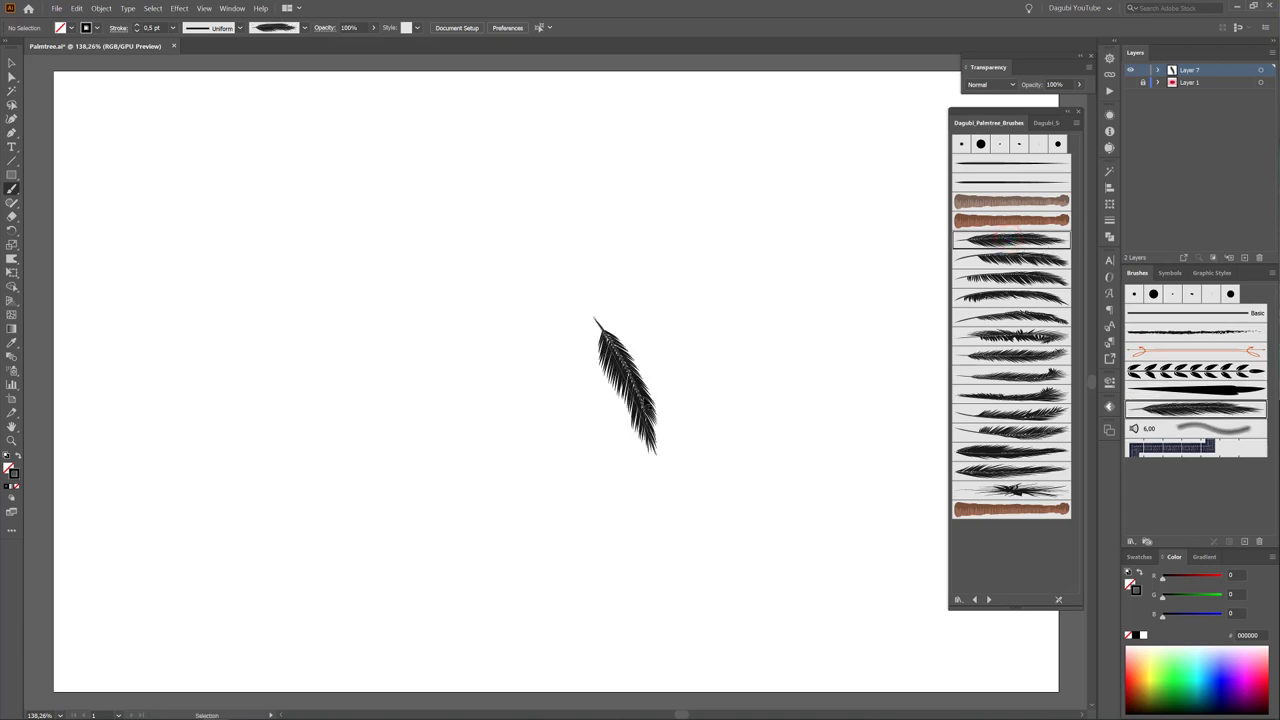
{"action": "left_click_drag", "start_coordinate": [645, 398], "coordinate": [656, 474]}
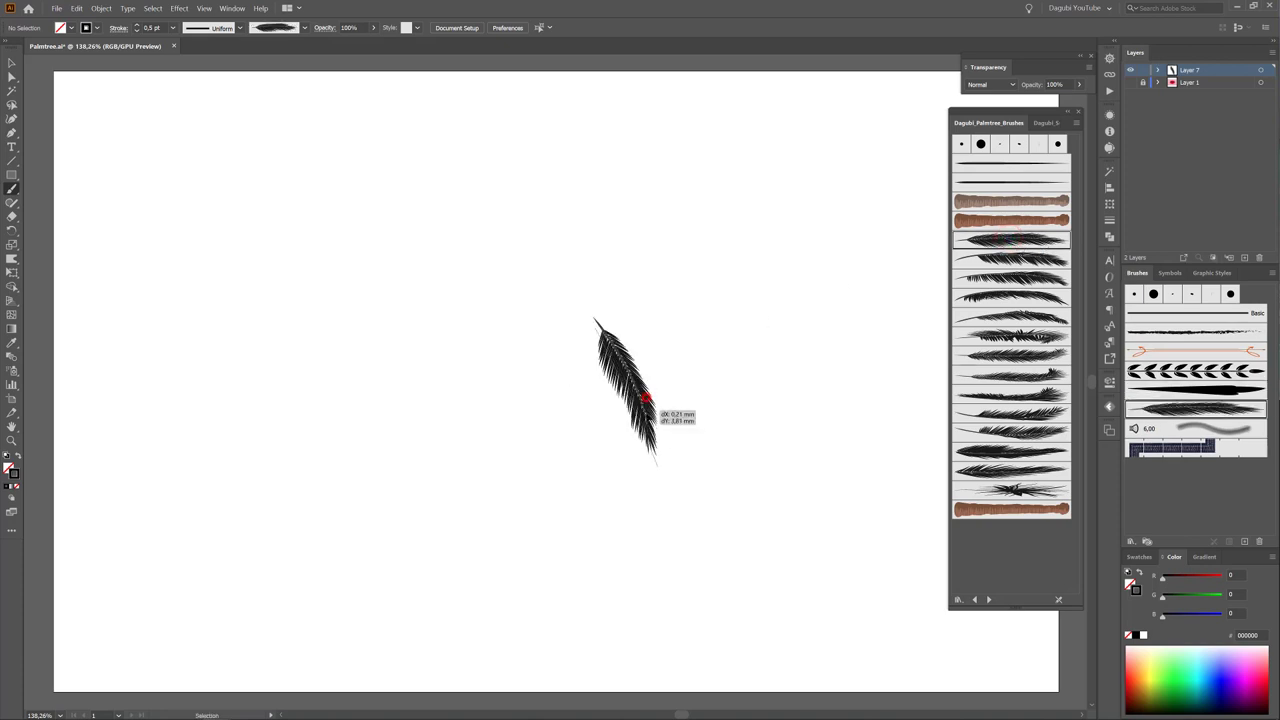
Paint more palm leaves from the base and at the top, switching leaf brushes.
{"action": "left_click", "coordinate": [783, 352], "text": "ctrl"}
{"action": "left_click", "coordinate": [1010, 259]}
{"action": "left_click_drag", "start_coordinate": [587, 335], "coordinate": [715, 413]}
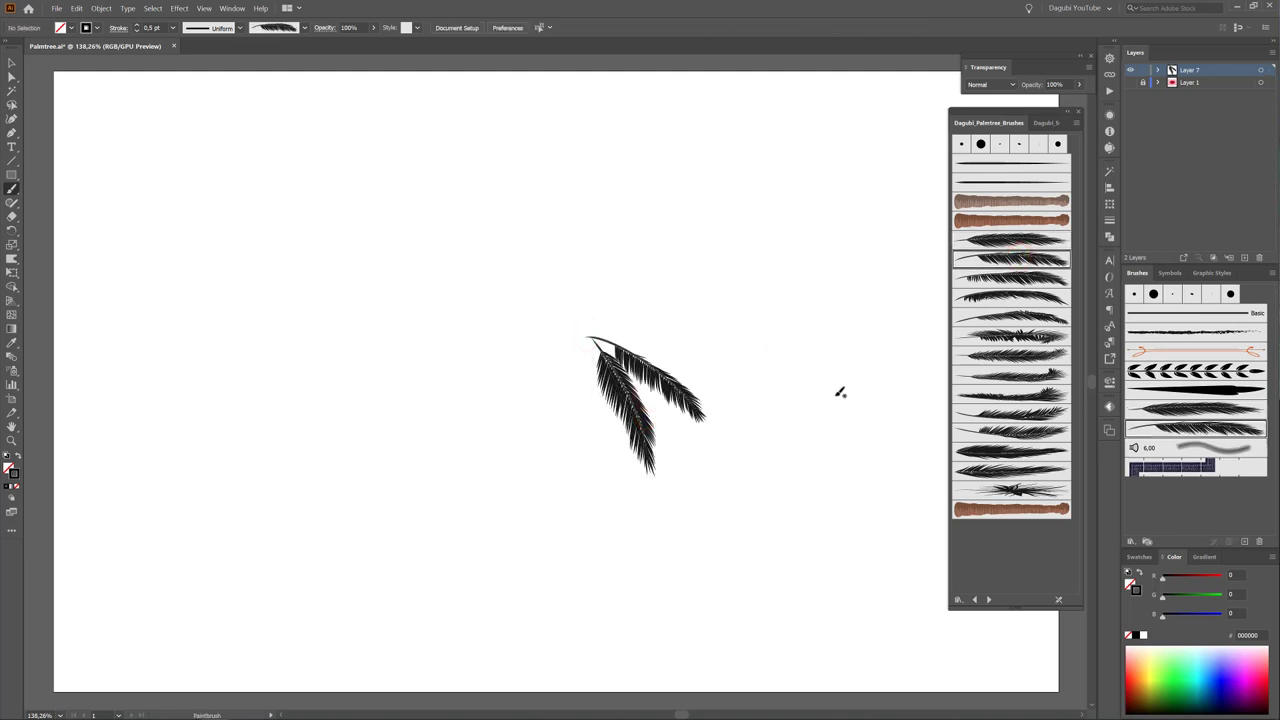
{"action": "left_click", "coordinate": [998, 284]}
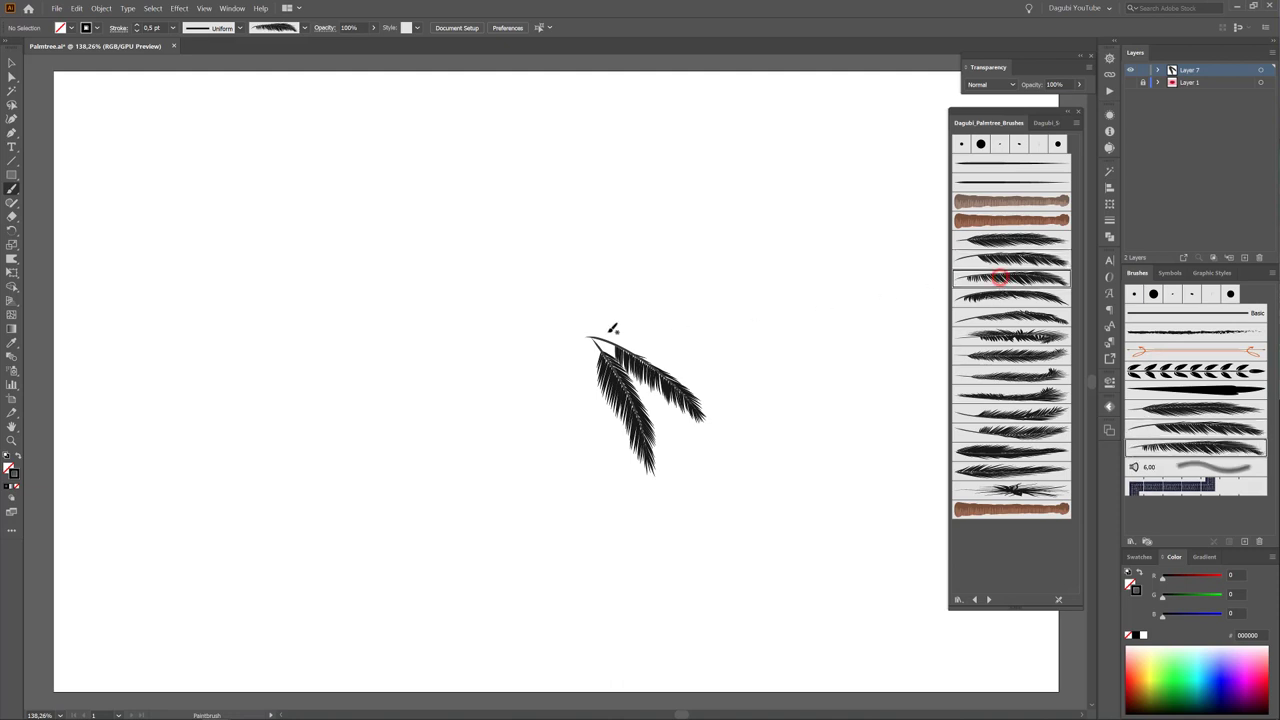
{"action": "left_click_drag", "start_coordinate": [717, 345], "coordinate": [716, 346]}
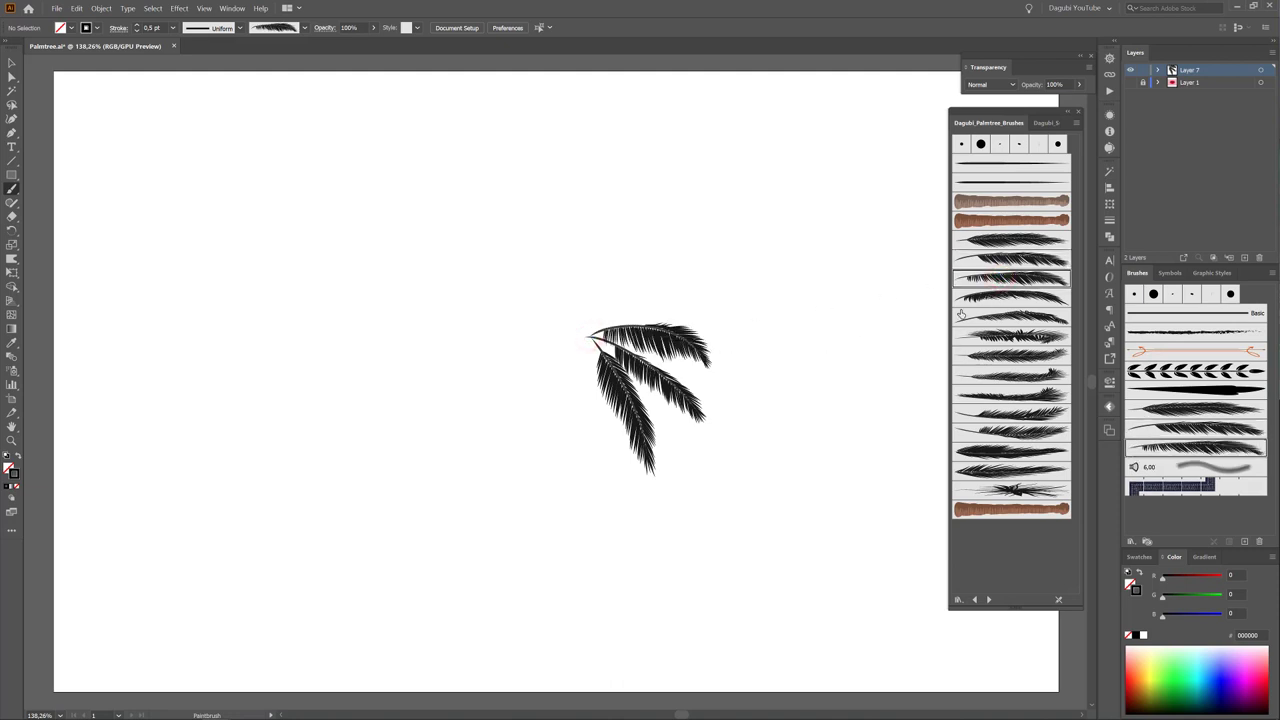
{"action": "left_click", "coordinate": [1025, 296]}
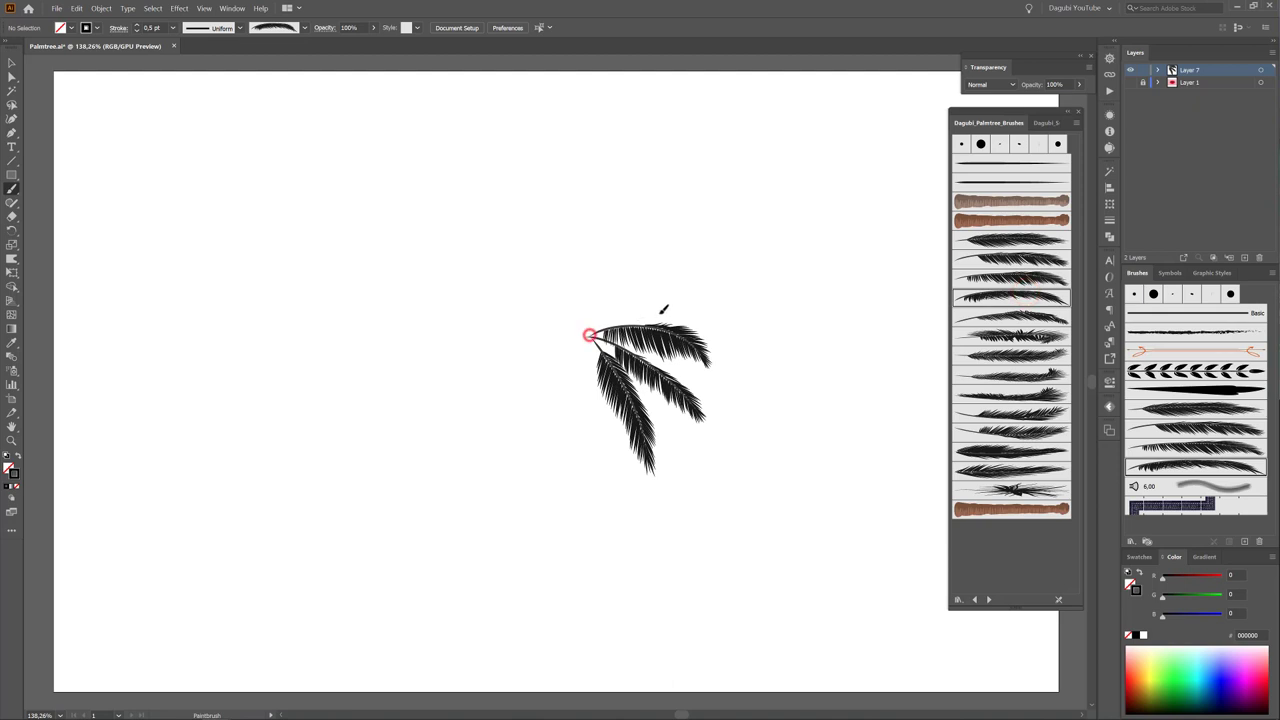
{"action": "left_click_drag", "start_coordinate": [706, 297], "coordinate": [705, 298]}
{"action": "left_click", "coordinate": [1057, 320]}
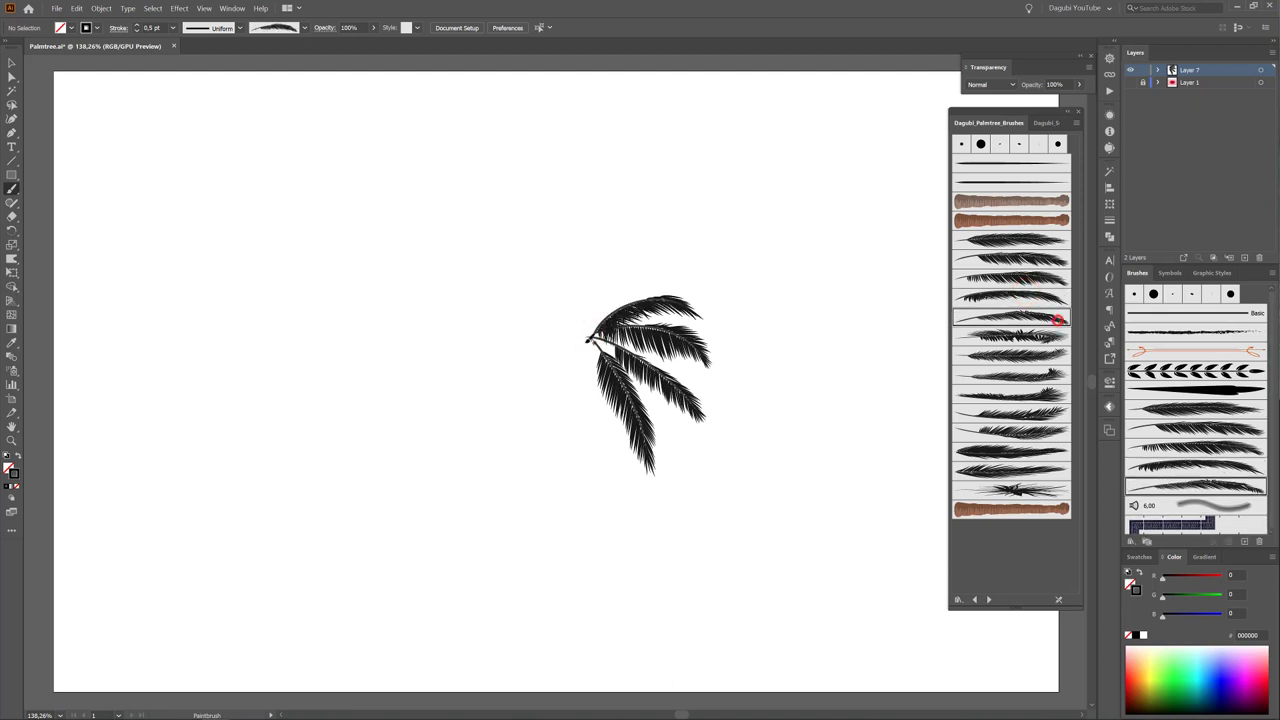
{"action": "left_click_drag", "start_coordinate": [593, 343], "coordinate": [686, 243]}
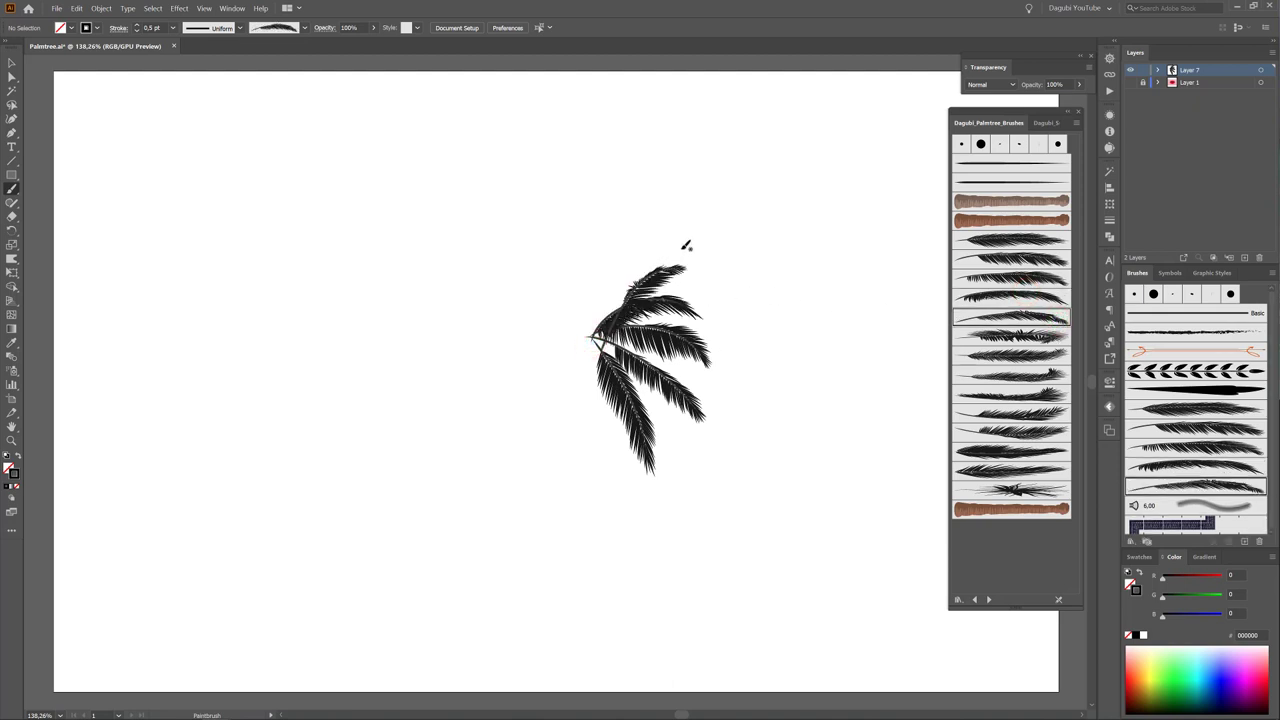
{"action": "mouse_move", "coordinate": [651, 283]}
{"action": "left_mouse_down"}
{"action": "mouse_move", "coordinate": [666, 252]}
{"action": "mouse_move", "coordinate": [660, 292]}
{"action": "left_mouse_up"}
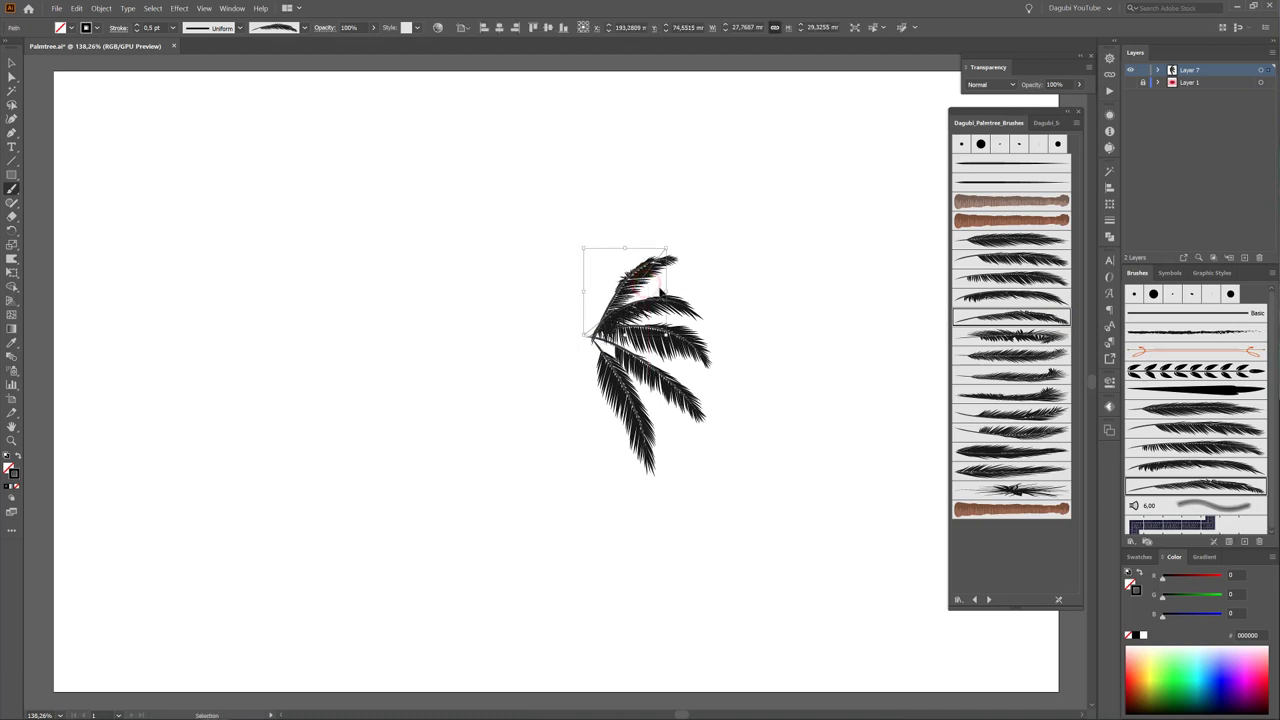
Add leaves at the palm's top-left and top.
{"action": "left_click", "coordinate": [826, 278]}
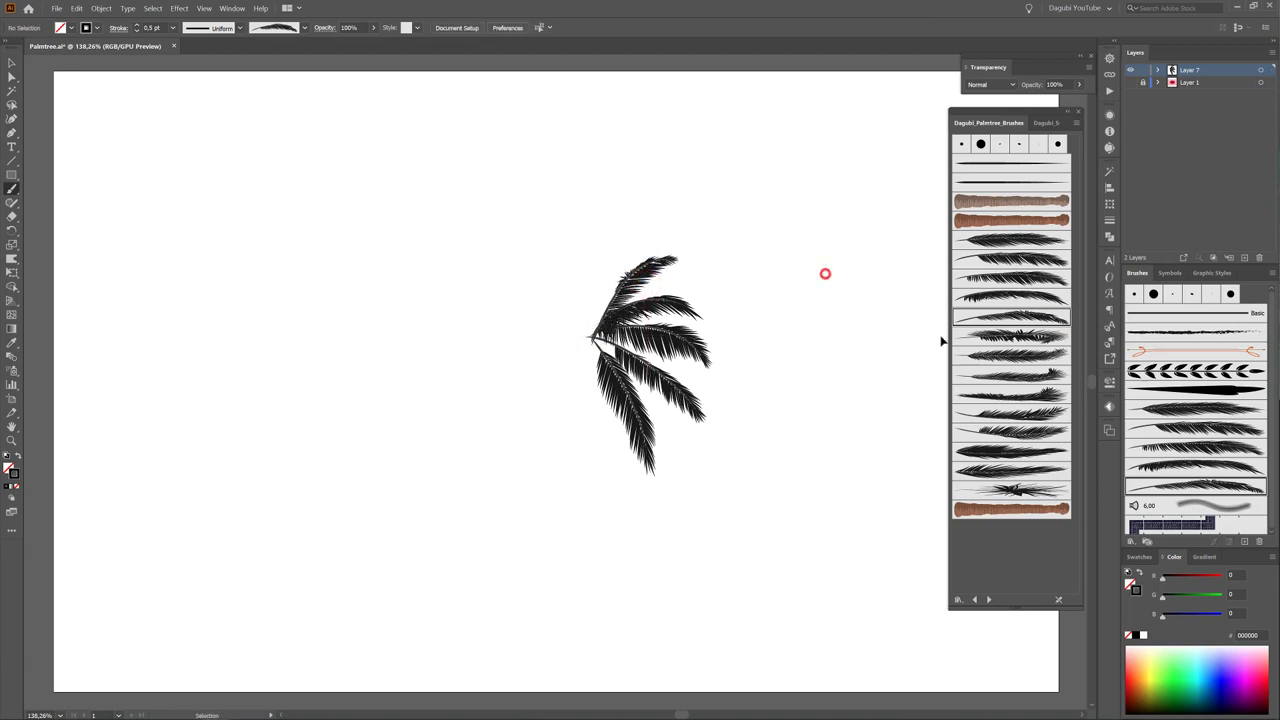
{"action": "left_click", "coordinate": [1014, 335]}
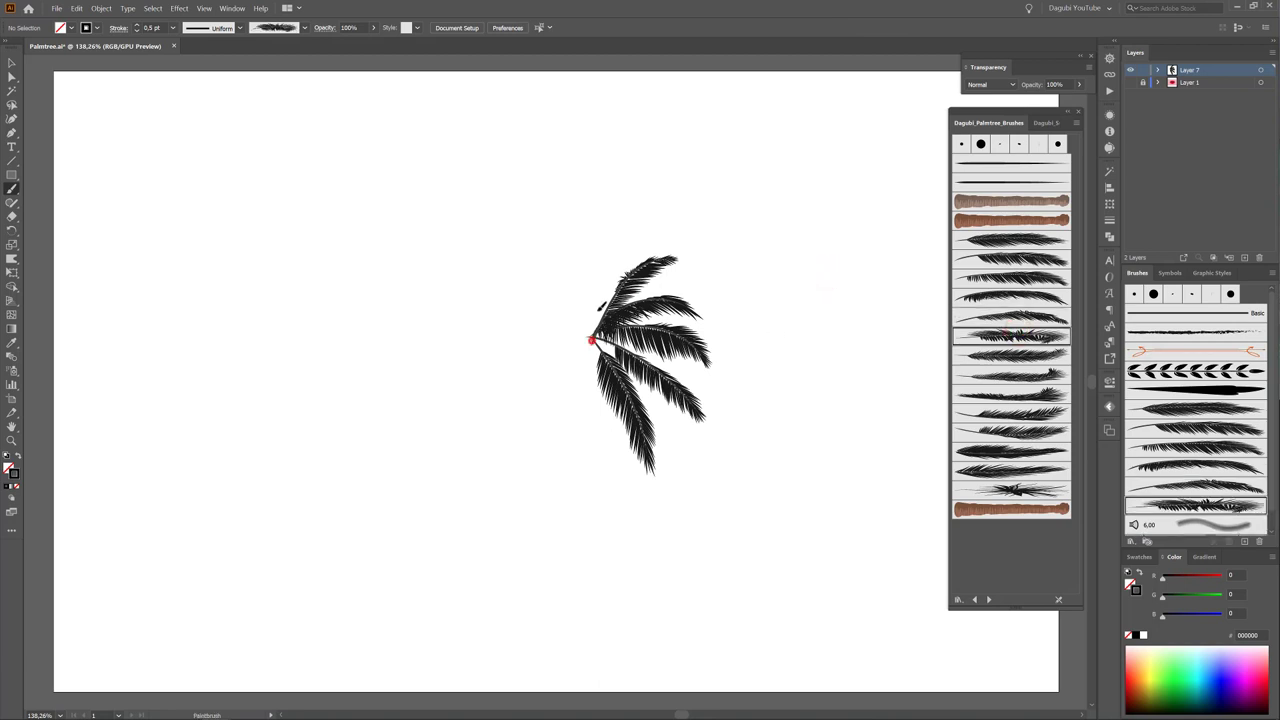
{"action": "left_click_drag", "start_coordinate": [604, 251], "coordinate": [605, 220]}
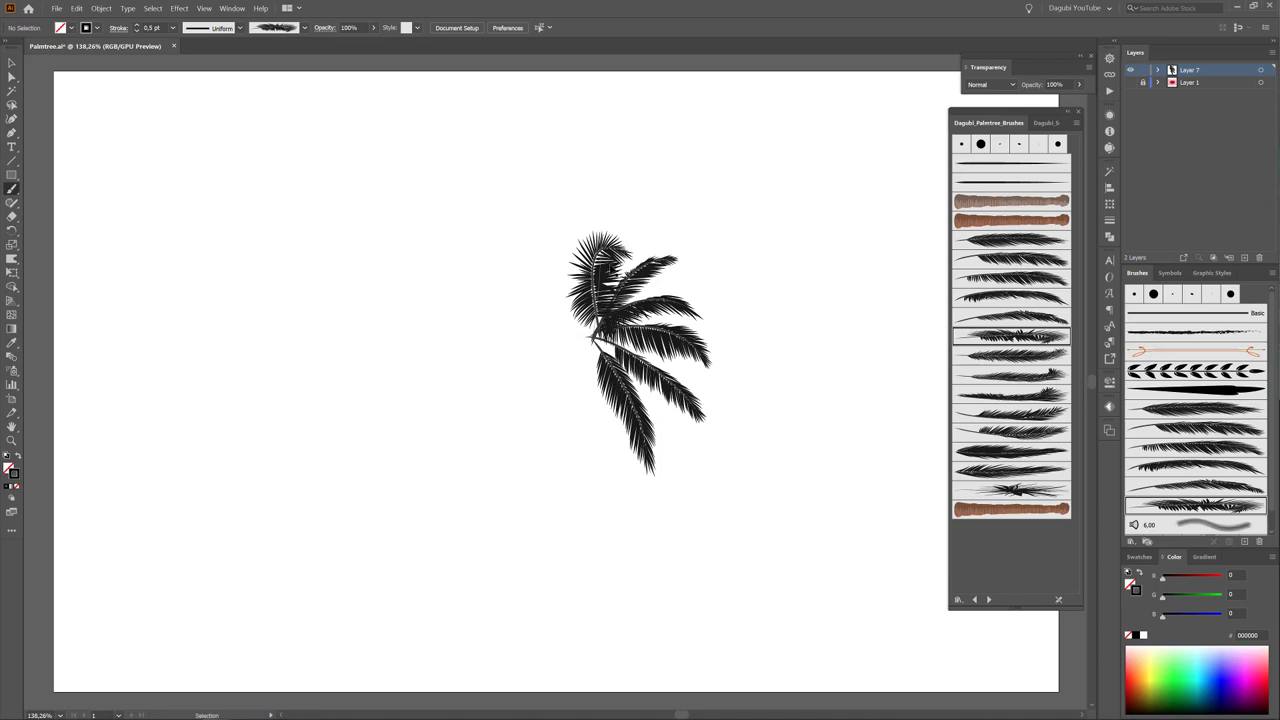
{"action": "key", "text": "ctrl+z"}
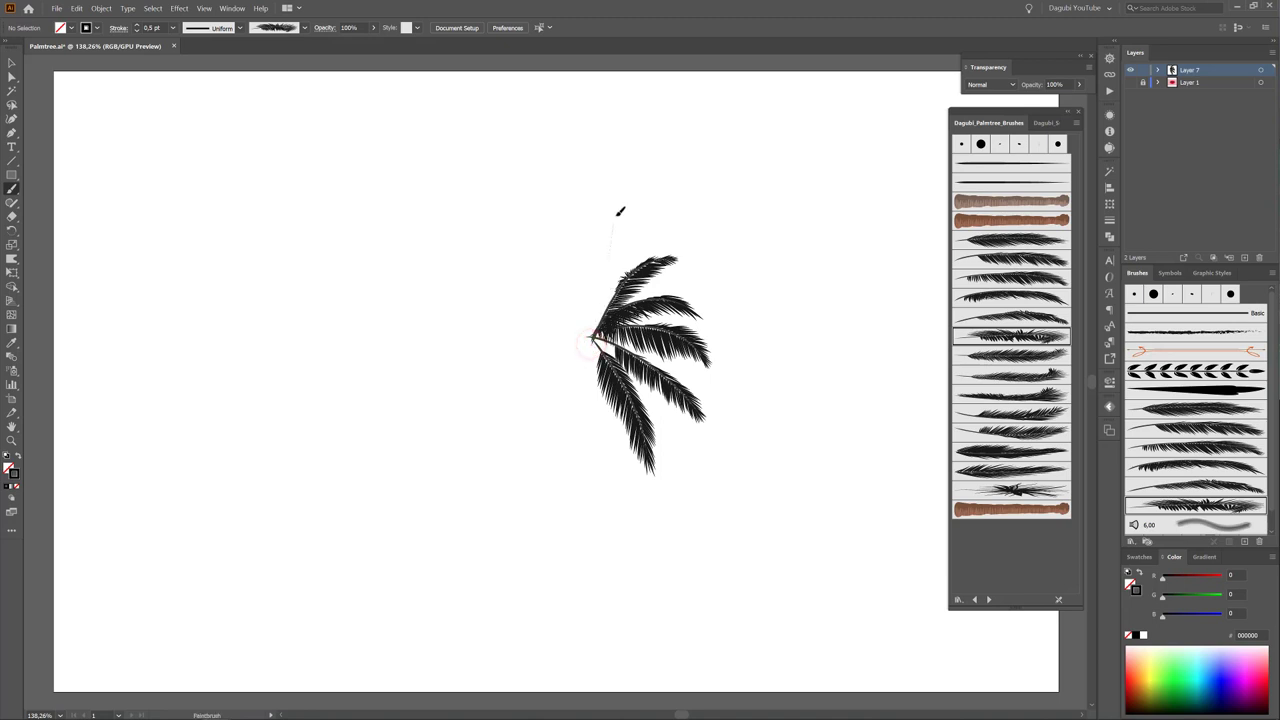
{"action": "key", "text": "ctrl+shift+z"}
{"action": "left_click_drag", "start_coordinate": [628, 258], "coordinate": [602, 220]}
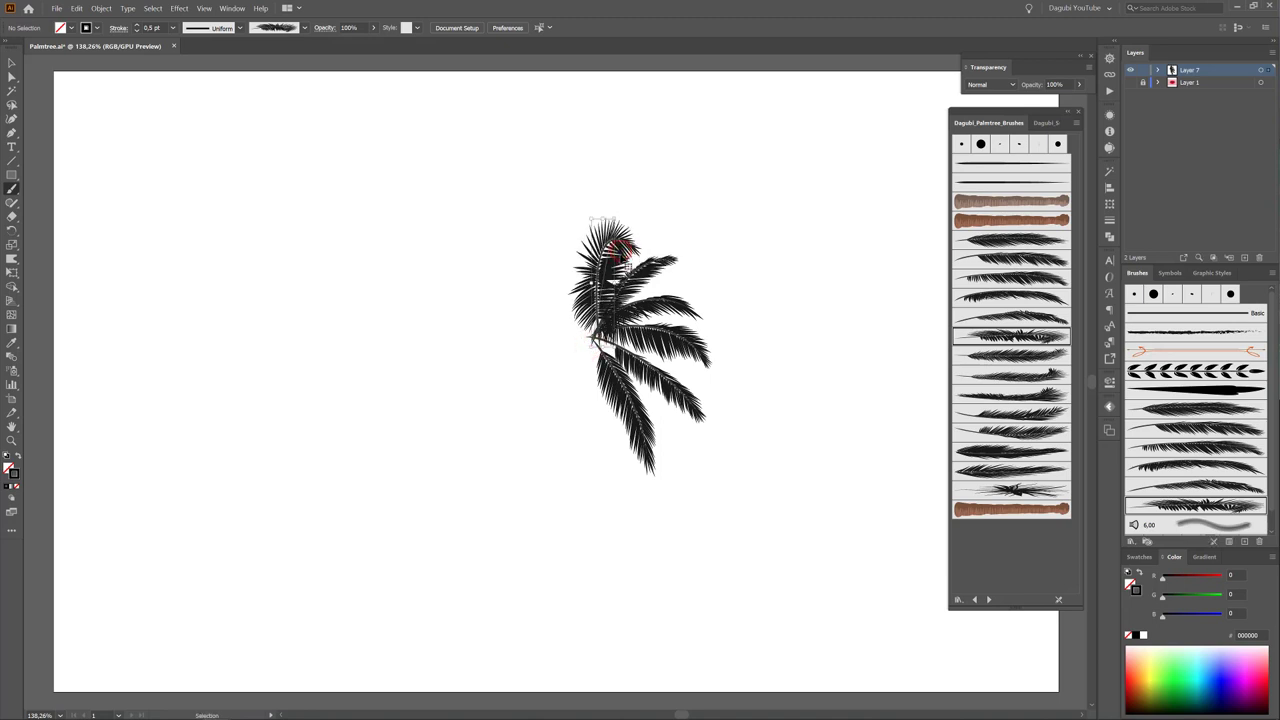
Paint leaves fanning from the trunk toward the upper-left.
{"action": "left_click", "coordinate": [822, 282]}
{"action": "left_click", "coordinate": [1010, 355]}
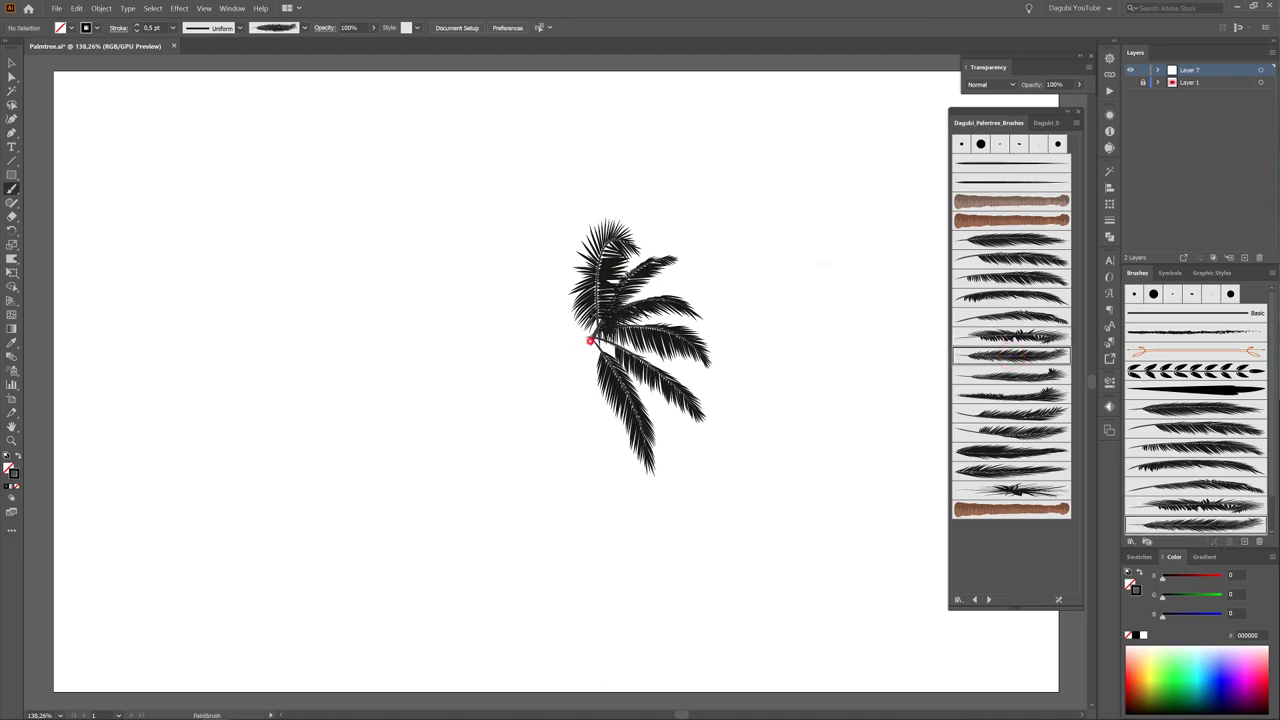
{"action": "left_click_drag", "start_coordinate": [573, 245], "coordinate": [542, 201]}
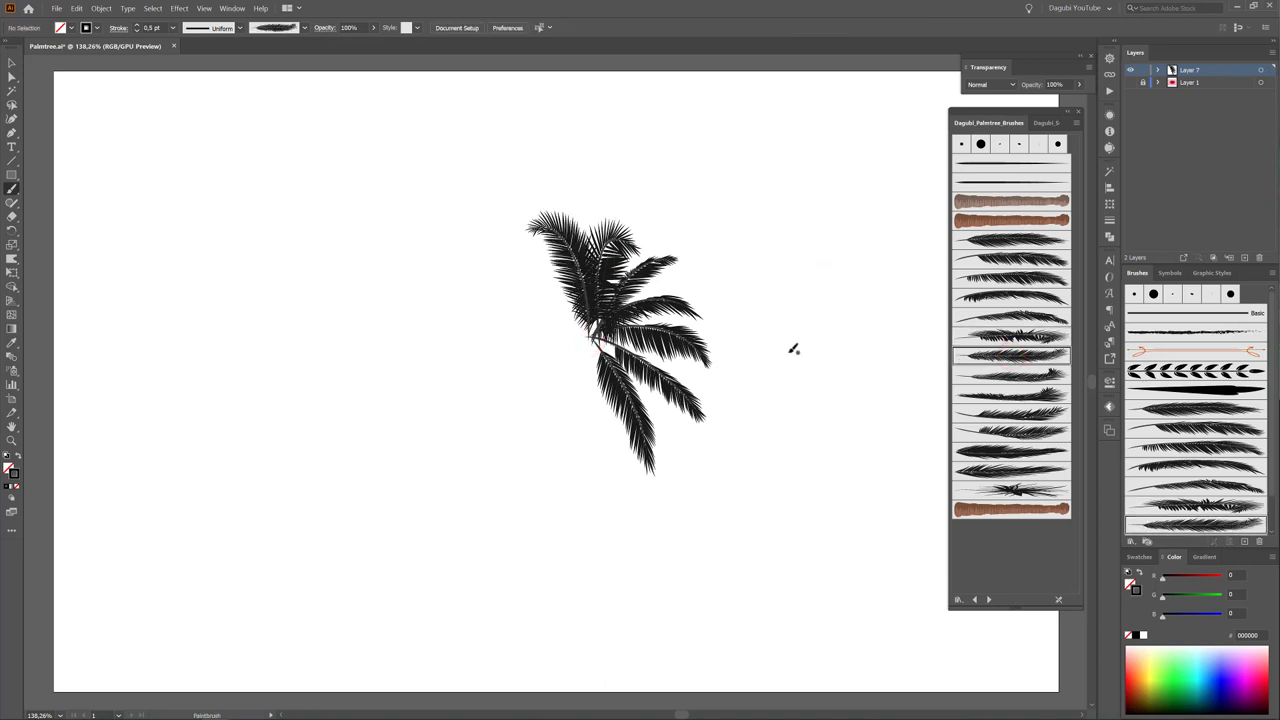
{"action": "left_click_drag", "start_coordinate": [590, 298], "coordinate": [525, 222]}
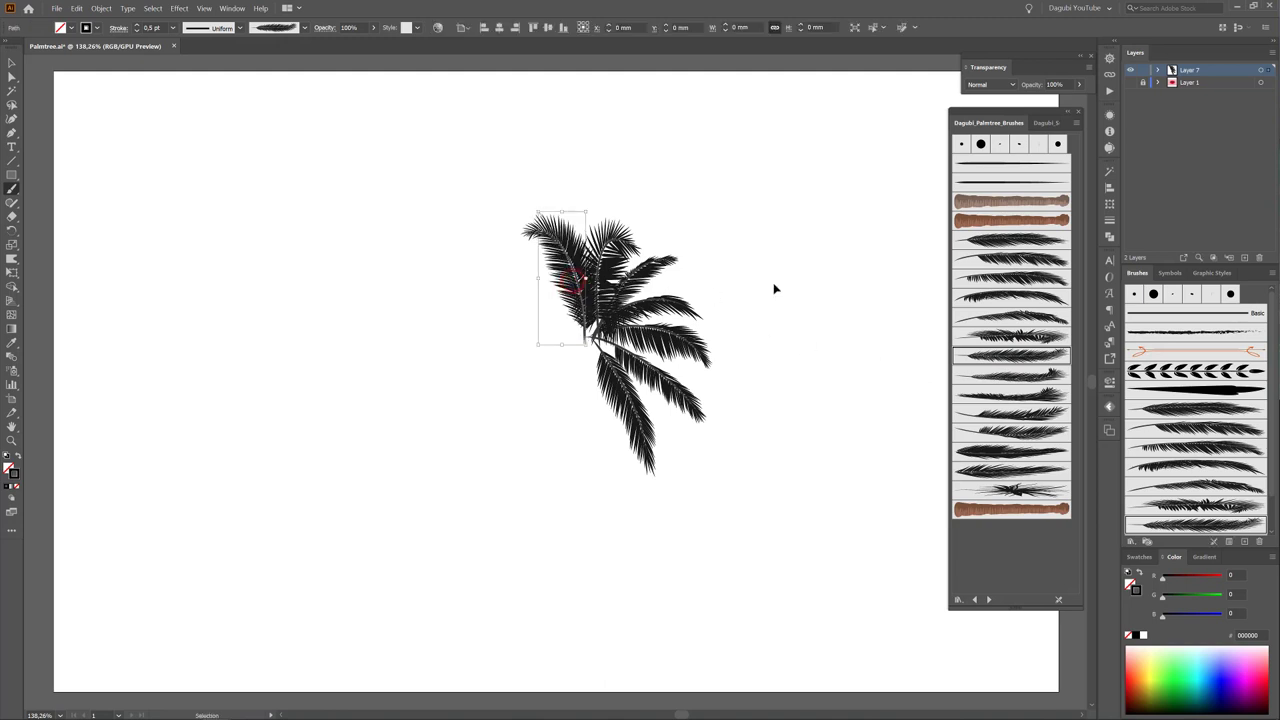
{"action": "left_click", "coordinate": [803, 268], "text": "ctrl"}
{"action": "left_click", "coordinate": [1008, 375]}
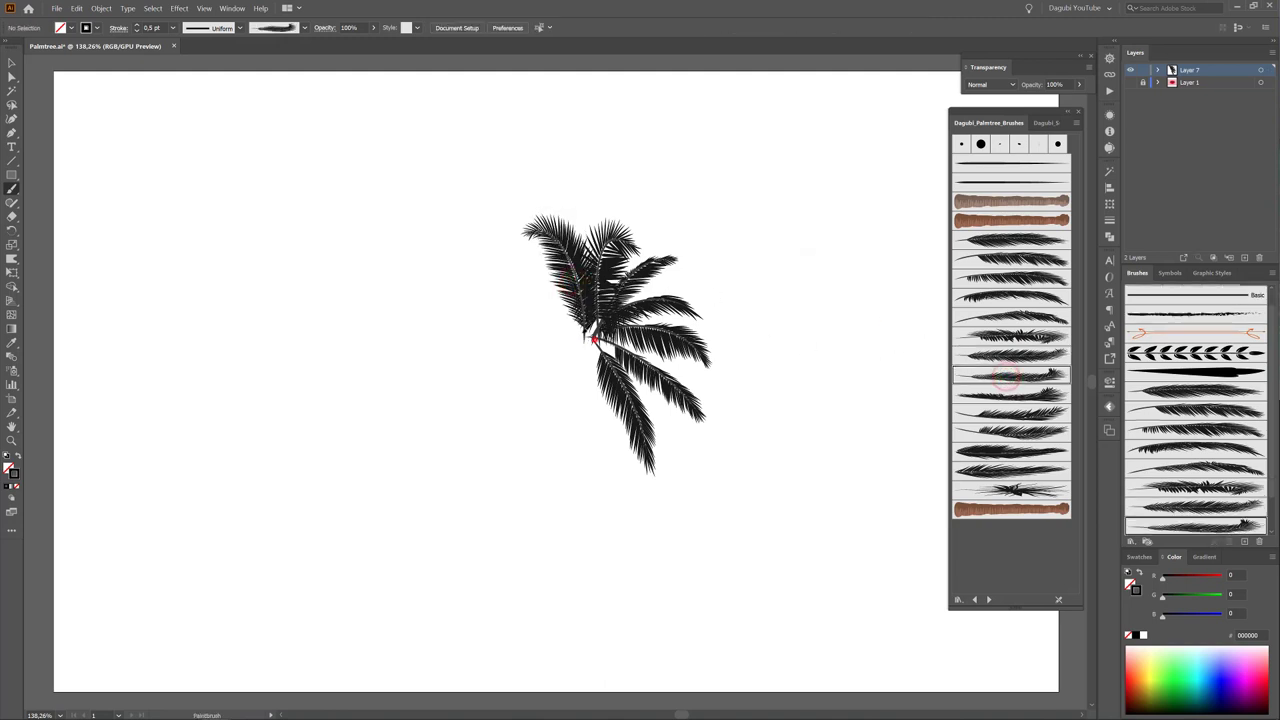
{"action": "left_click_drag", "start_coordinate": [517, 274], "coordinate": [490, 255]}
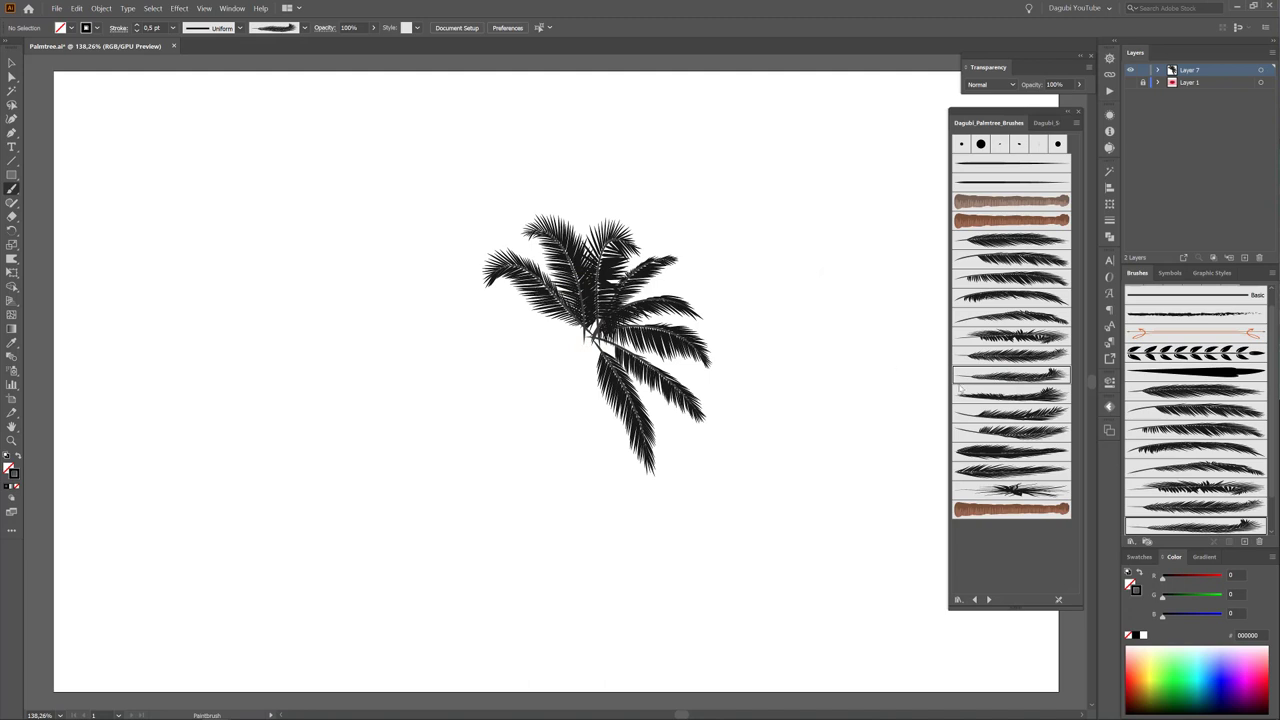
Paint leaves extending left and hanging down-left from the trunk.
{"action": "left_click", "coordinate": [1043, 396]}
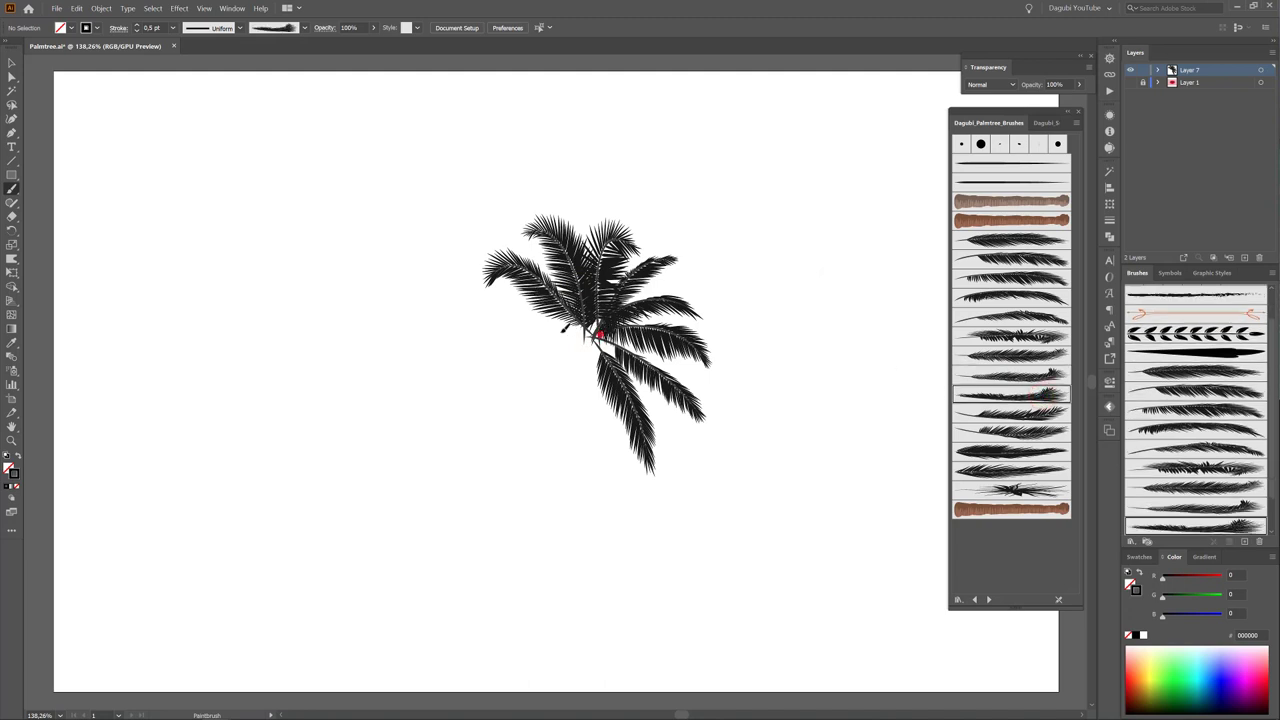
{"action": "left_click_drag", "start_coordinate": [446, 310], "coordinate": [444, 312]}
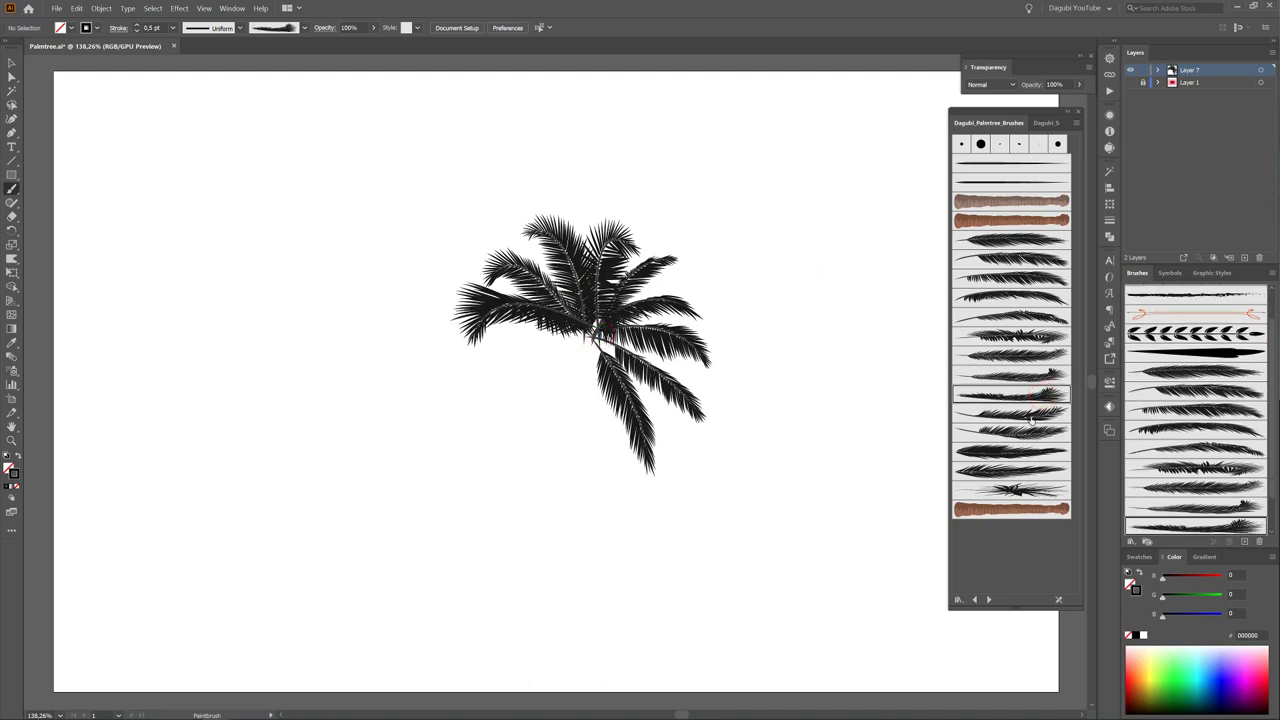
{"action": "left_click", "coordinate": [1030, 411]}
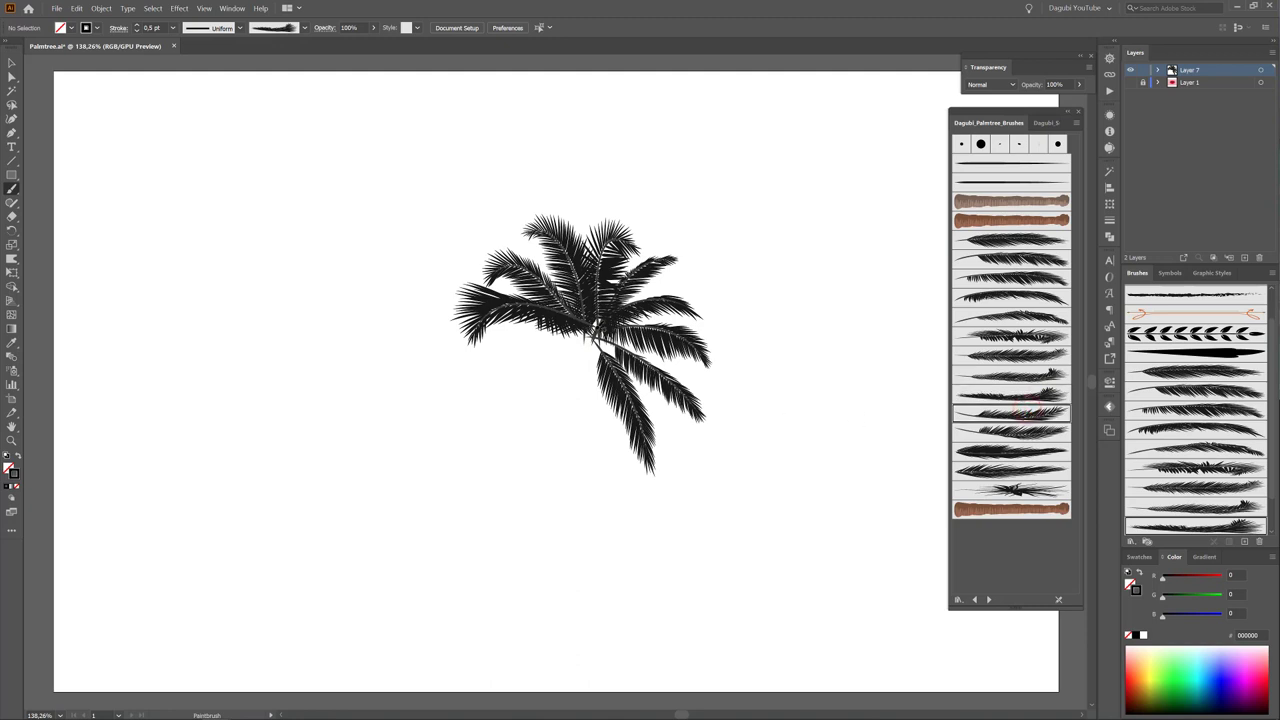
{"action": "left_click_drag", "start_coordinate": [485, 383], "coordinate": [480, 398]}
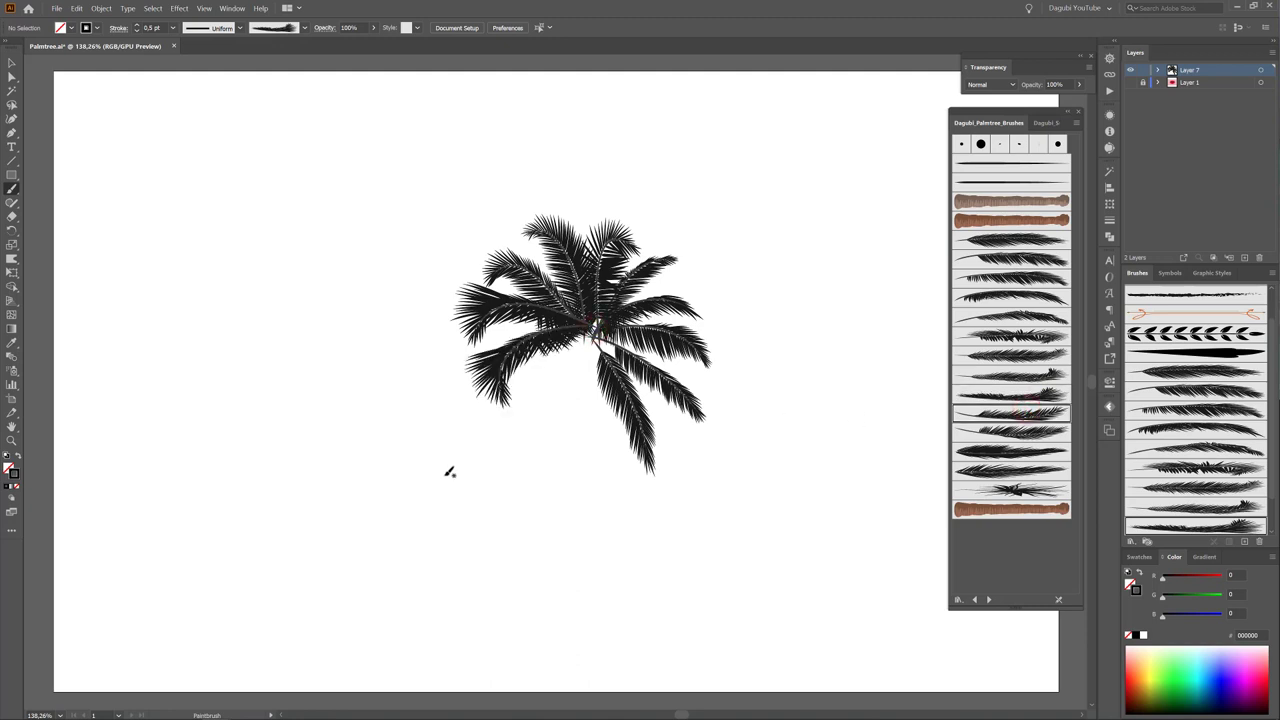
{"action": "left_click", "coordinate": [1043, 432]}
{"action": "left_click_drag", "start_coordinate": [590, 328], "coordinate": [510, 433]}
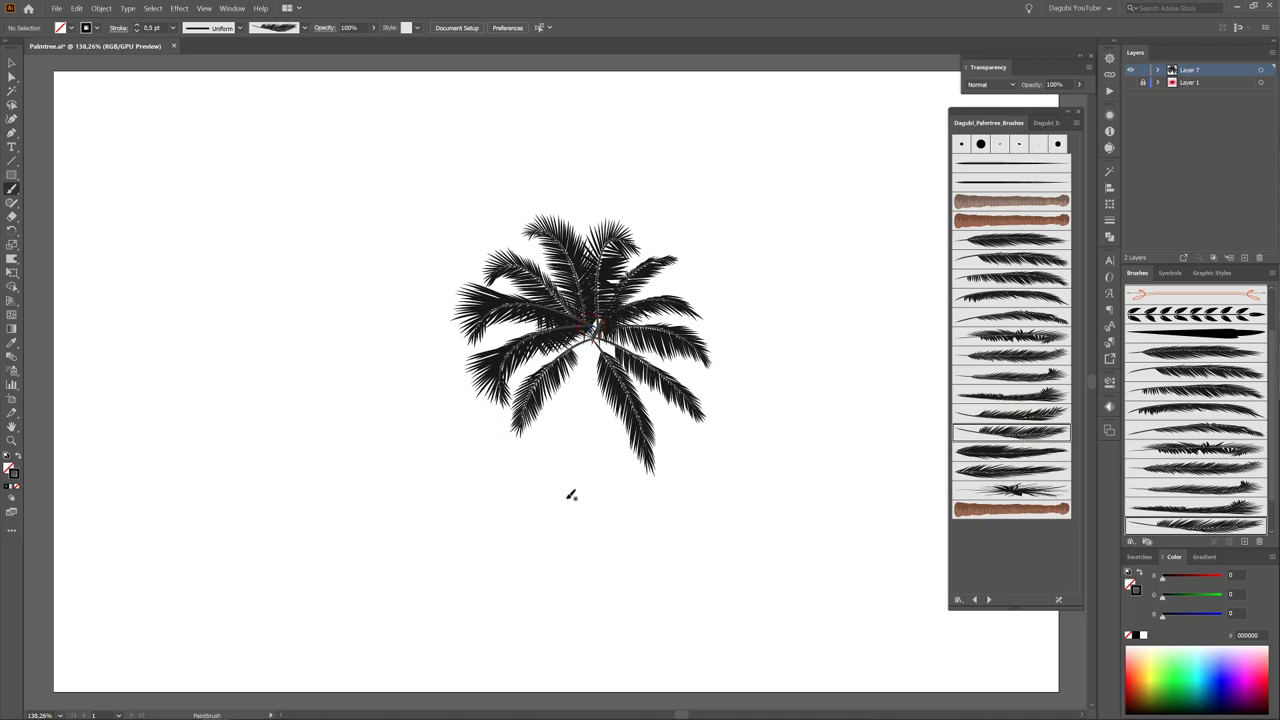
{"action": "left_click", "coordinate": [1055, 458]}
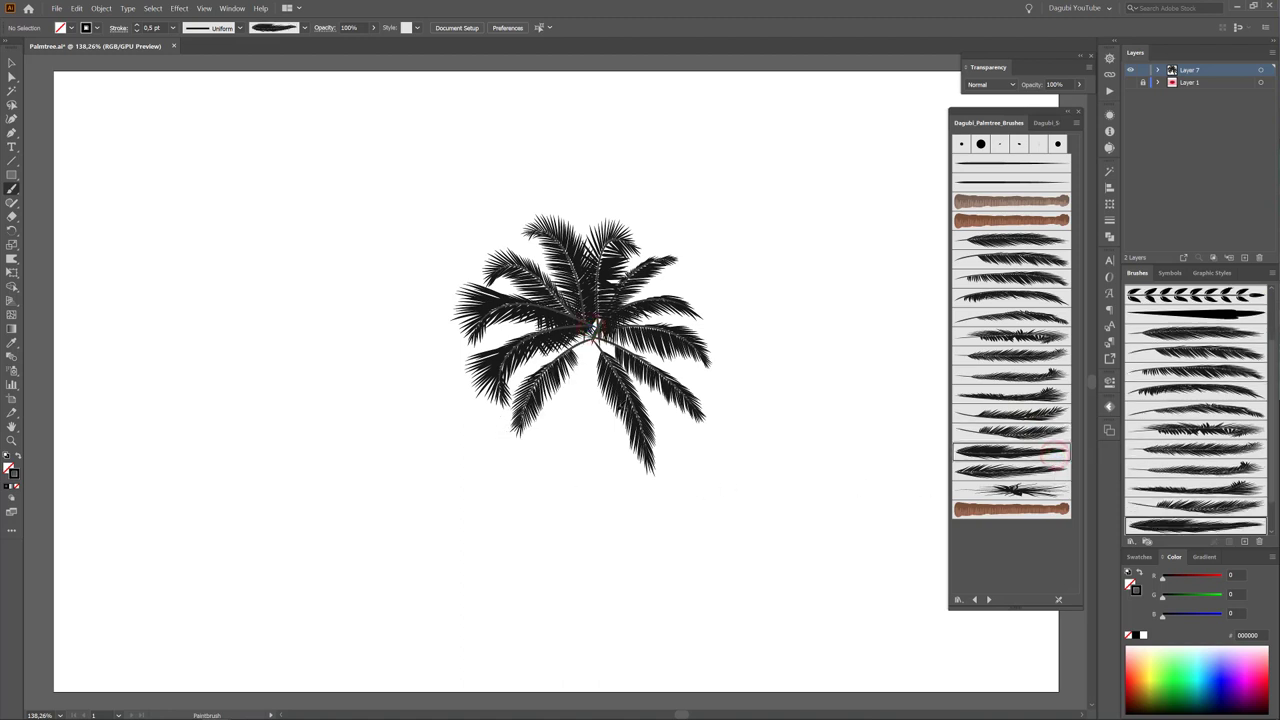
{"action": "left_click_drag", "start_coordinate": [594, 324], "coordinate": [553, 450]}
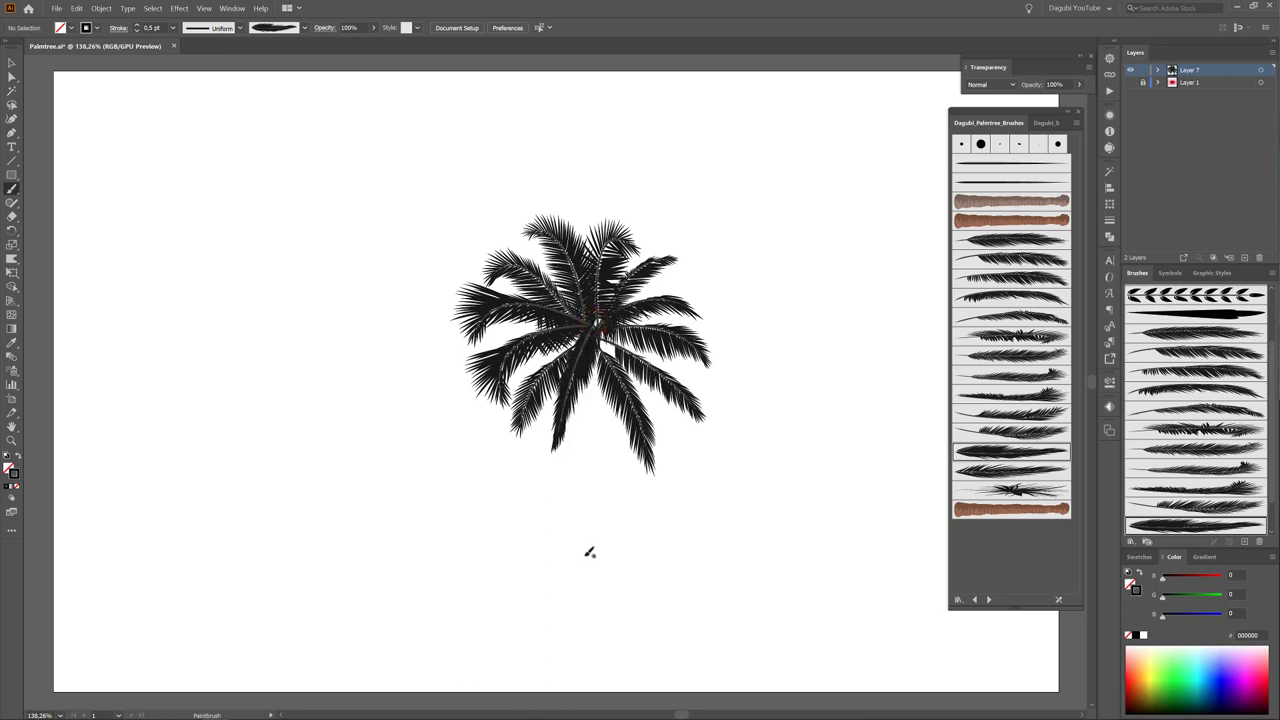
Nudge the lower-left leaf right and lengthen two top leaves upward.
{"action": "left_click", "coordinate": [587, 372], "text": "ctrl"}
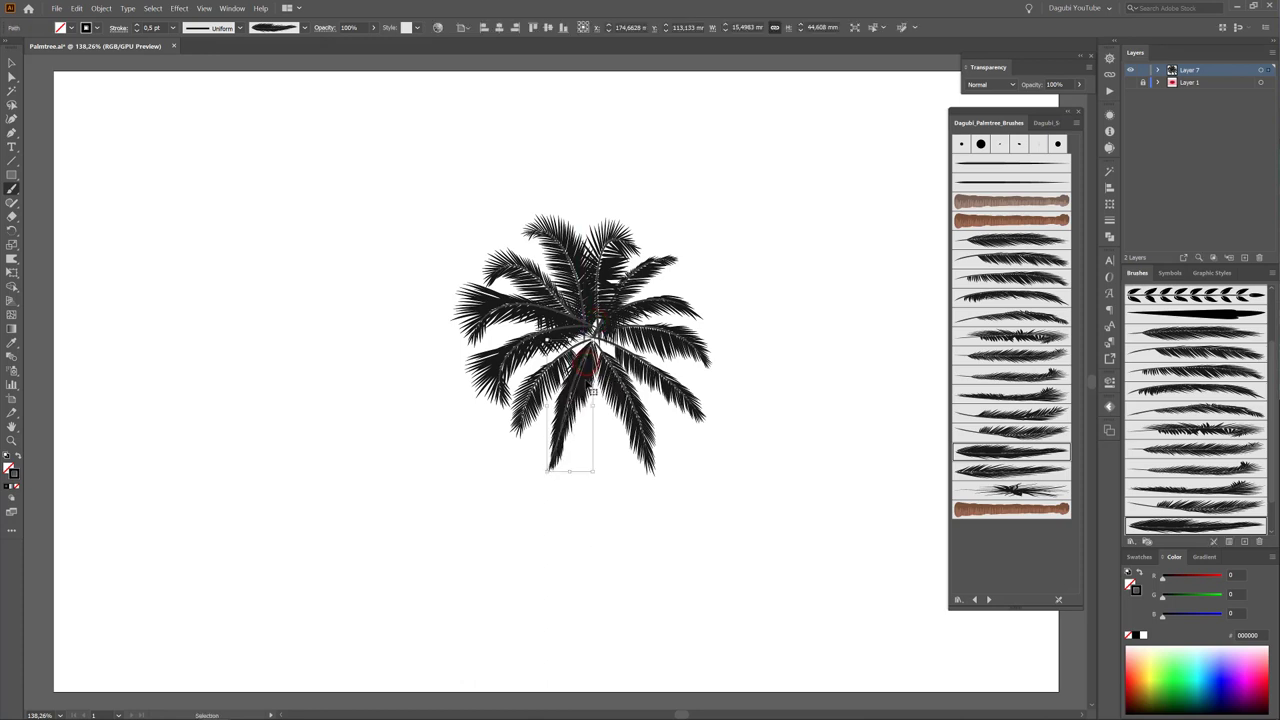
{"action": "left_click_drag", "start_coordinate": [587, 380], "coordinate": [591, 380]}
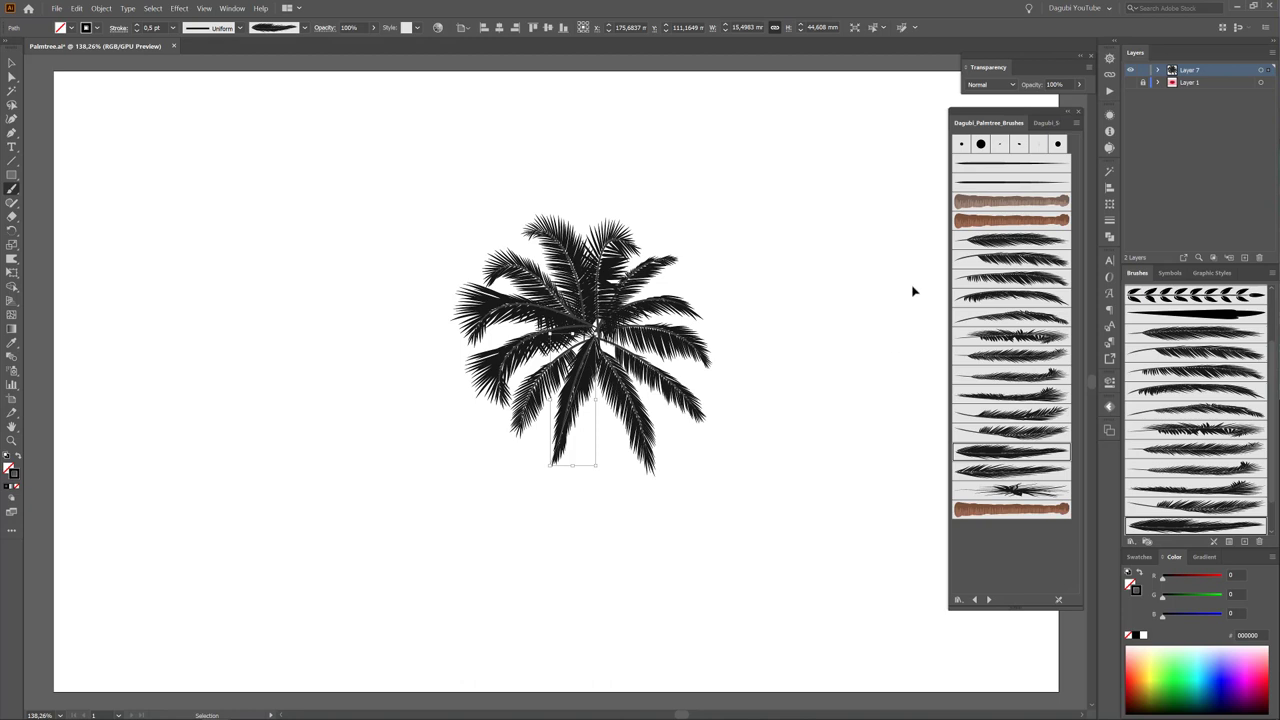
{"action": "left_click", "coordinate": [565, 228], "text": "ctrl"}
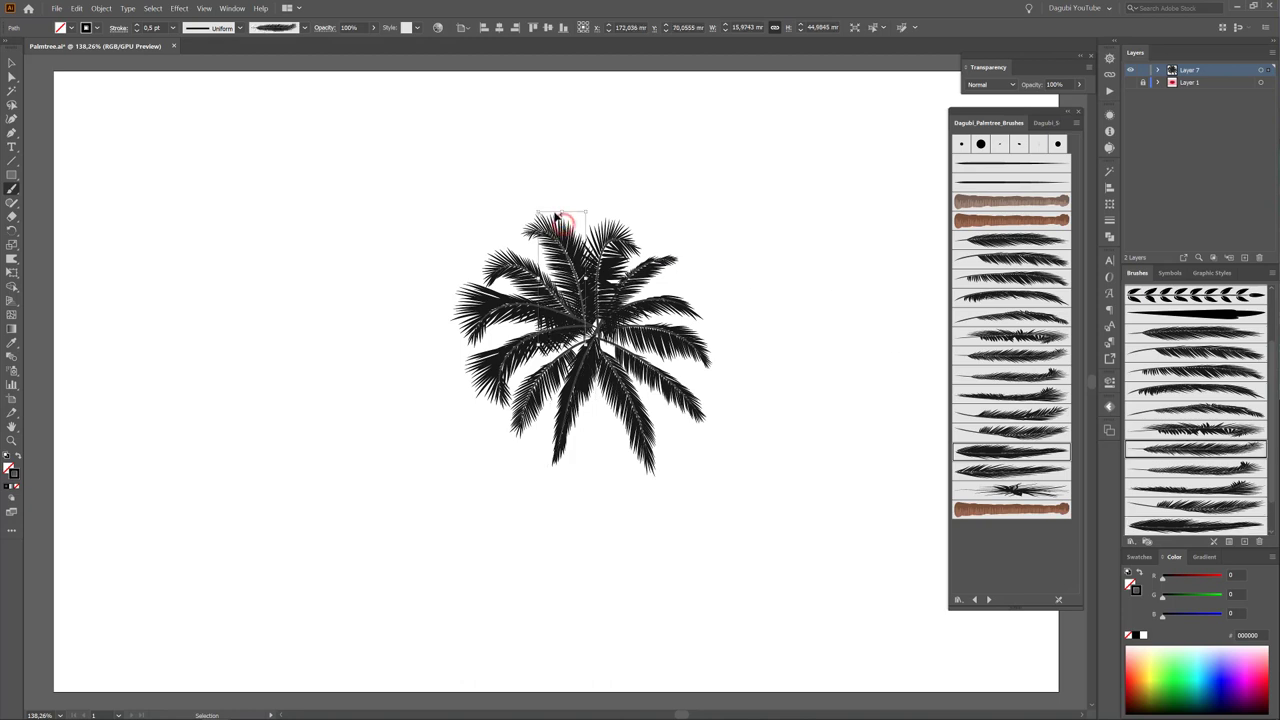
{"action": "left_click_drag", "start_coordinate": [560, 212], "coordinate": [562, 199]}
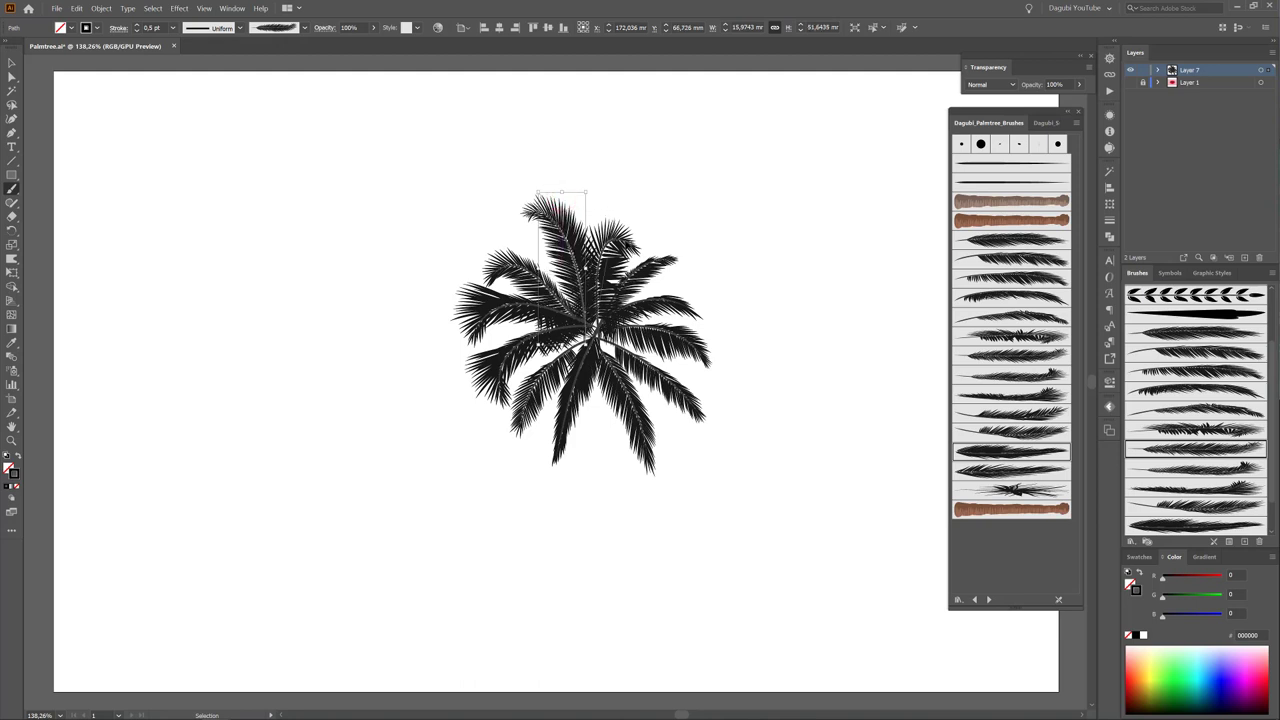
{"action": "left_click", "coordinate": [624, 240], "text": "ctrl"}
{"action": "left_click_drag", "start_coordinate": [612, 218], "coordinate": [619, 211]}
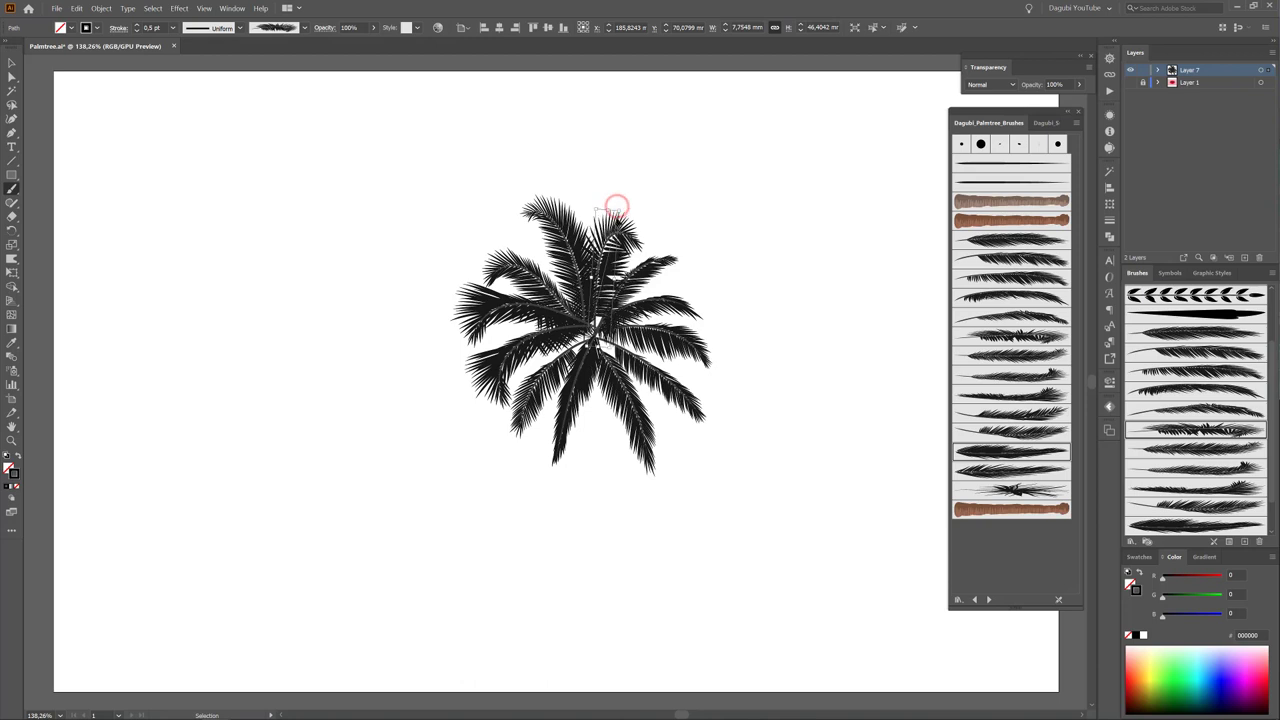
{"action": "left_click_drag", "start_coordinate": [616, 207], "coordinate": [608, 236]}
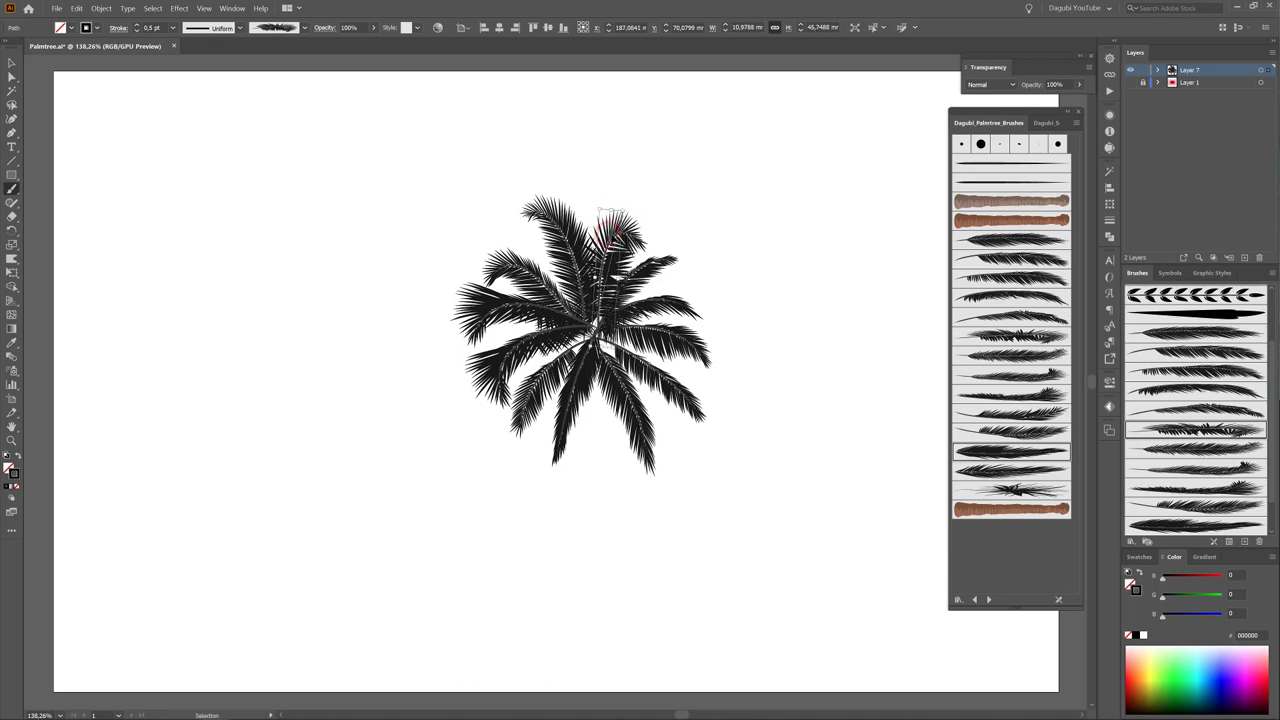
Paint two test leaf strokes with another brush, then delete them.
{"action": "left_click", "coordinate": [827, 265], "text": "ctrl"}
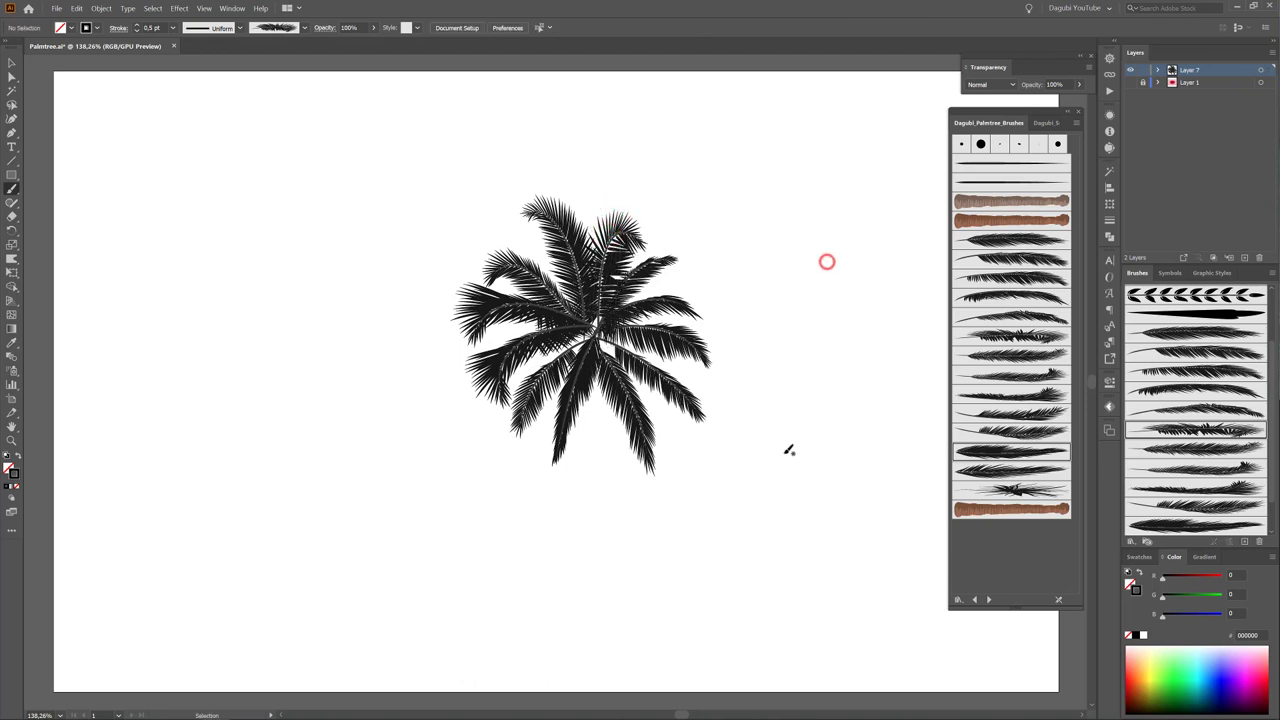
{"action": "left_click", "coordinate": [1036, 493]}
{"action": "left_click_drag", "start_coordinate": [843, 391], "coordinate": [847, 323]}
{"action": "left_click_drag", "start_coordinate": [809, 441], "coordinate": [897, 433]}
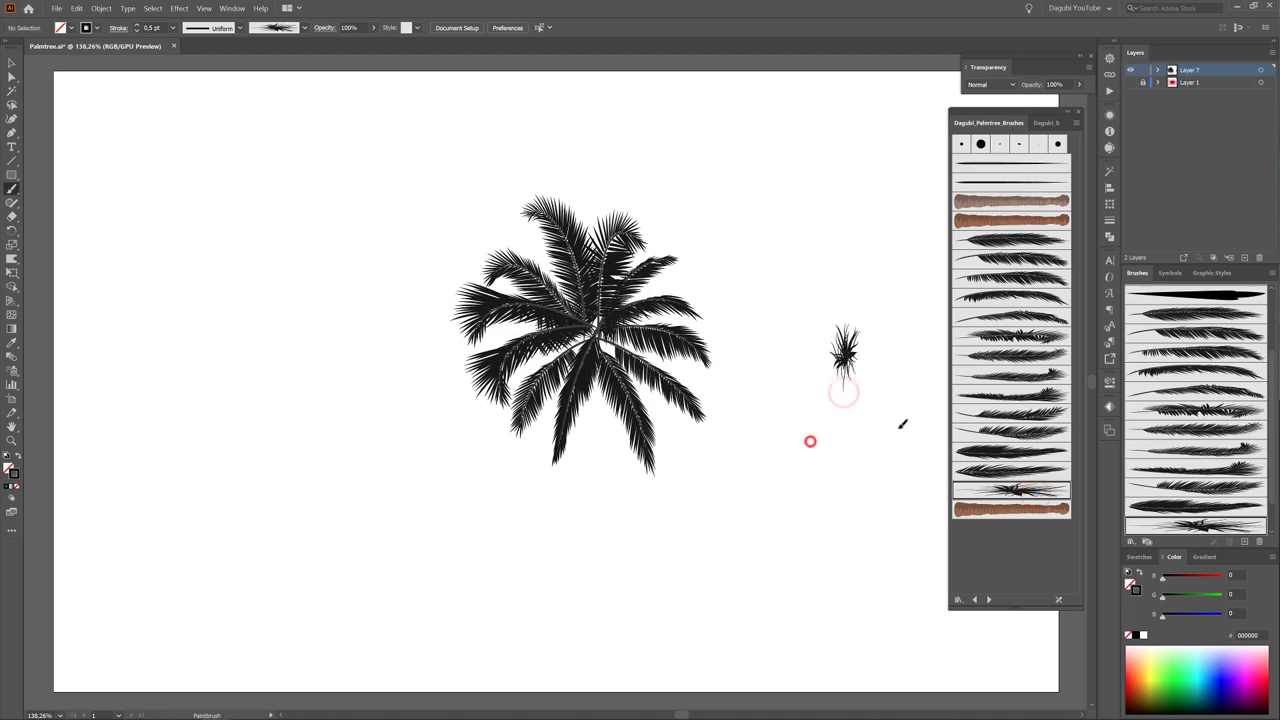
{"action": "left_click_drag", "start_coordinate": [797, 292], "coordinate": [891, 492]}
{"action": "key", "text": "Delete"}
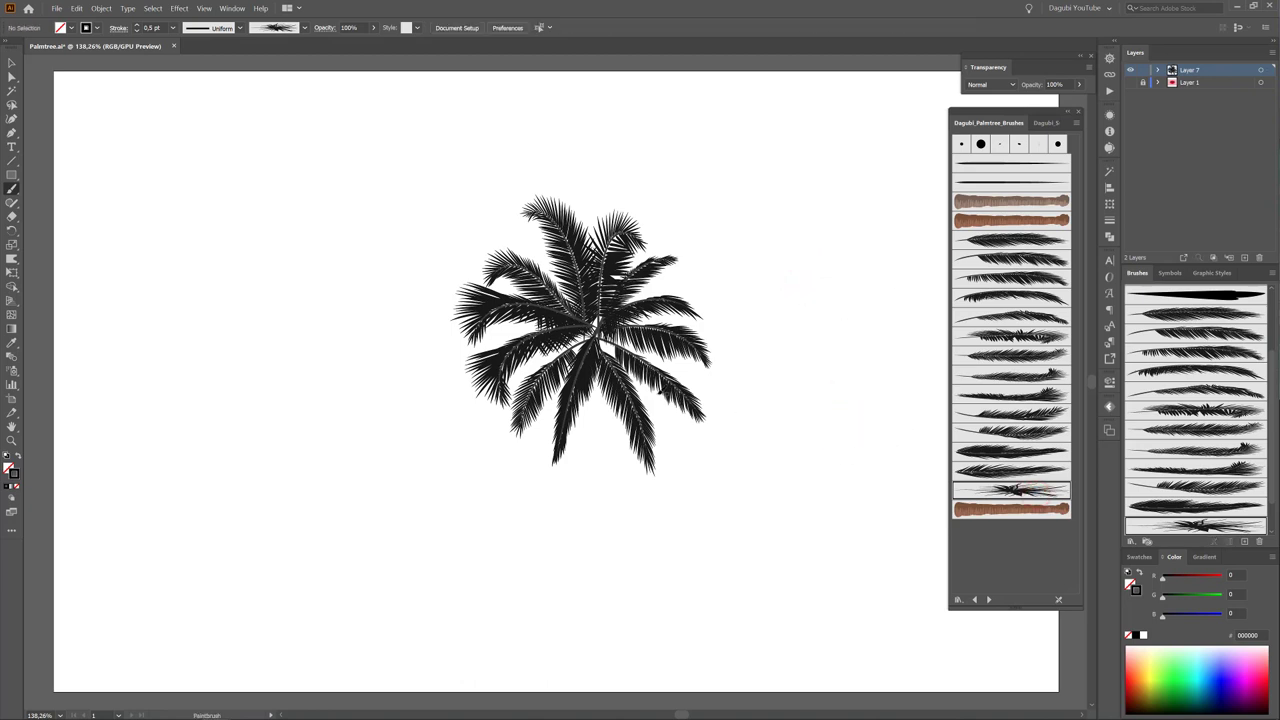
Paint the final leaf stroke at the crown's centre and deselect it.
{"action": "left_click_drag", "start_coordinate": [587, 362], "coordinate": [586, 366]}
{"action": "left_click_drag", "start_coordinate": [606, 337], "coordinate": [612, 336]}
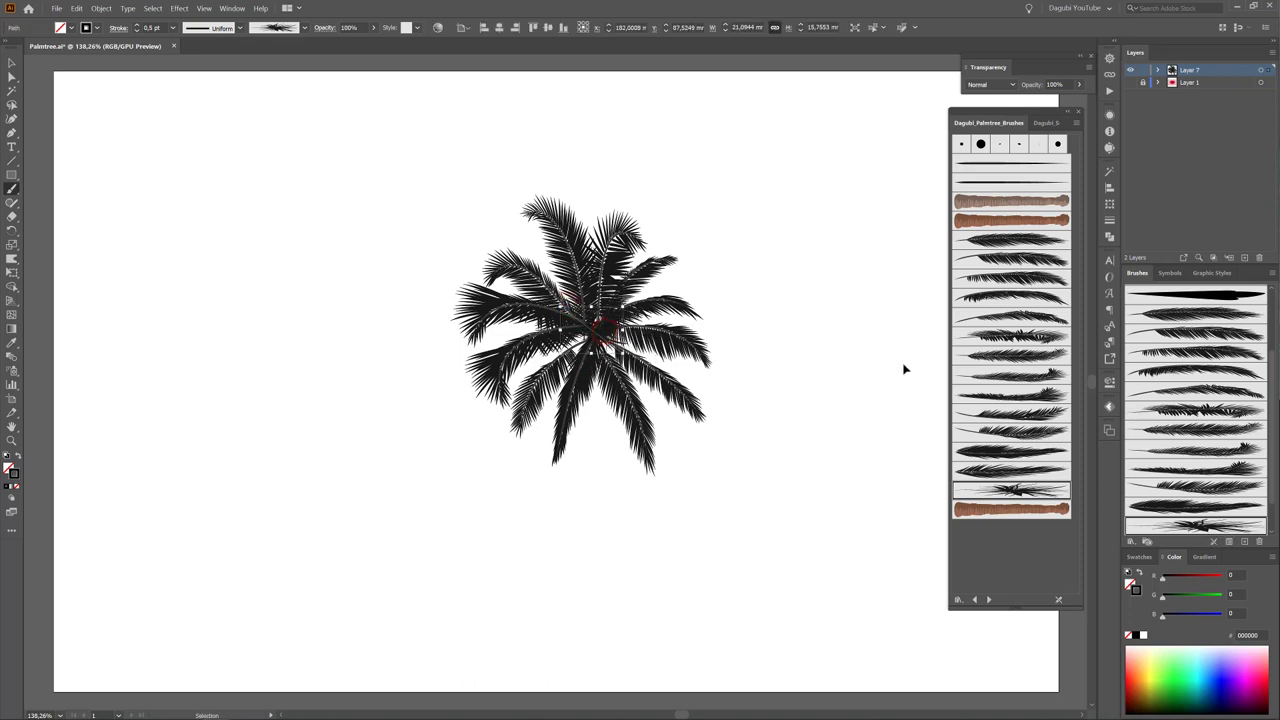
{"action": "left_click", "coordinate": [882, 266]}
Move the whole palm crown up slightly.
{"action": "left_click_drag", "start_coordinate": [373, 161], "coordinate": [710, 477]}
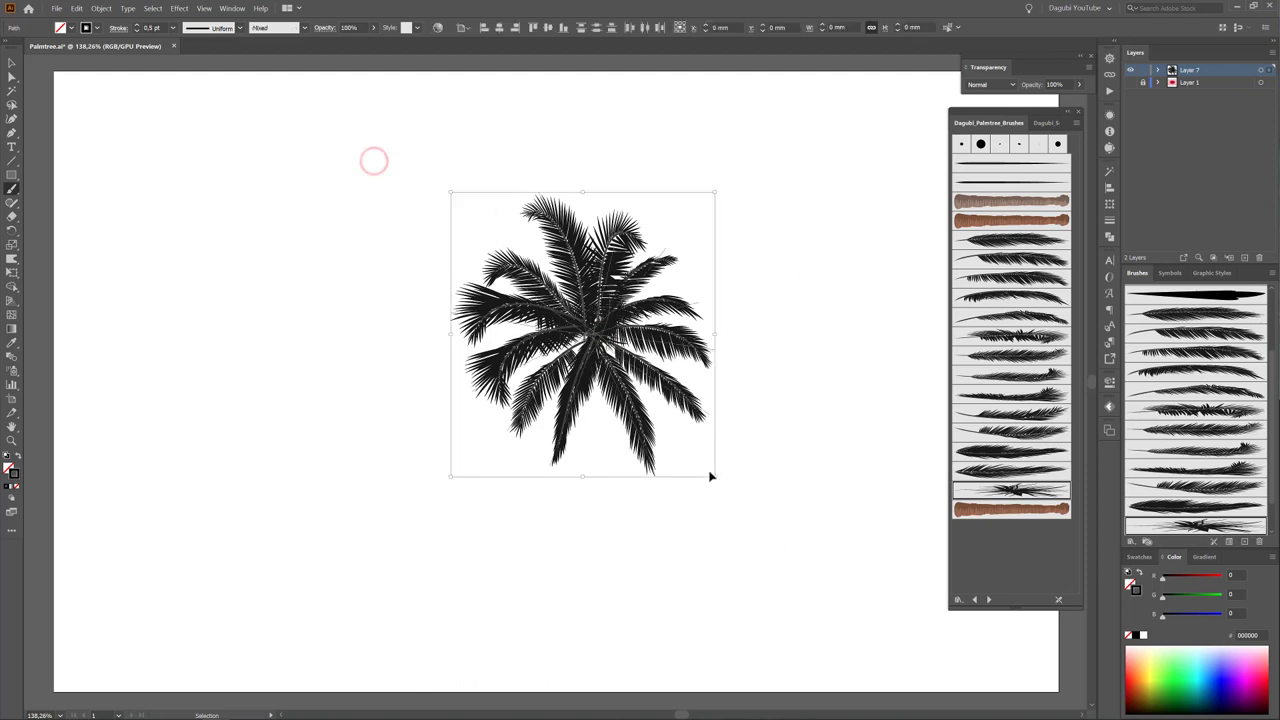
{"action": "left_click_drag", "start_coordinate": [612, 276], "coordinate": [622, 206]}
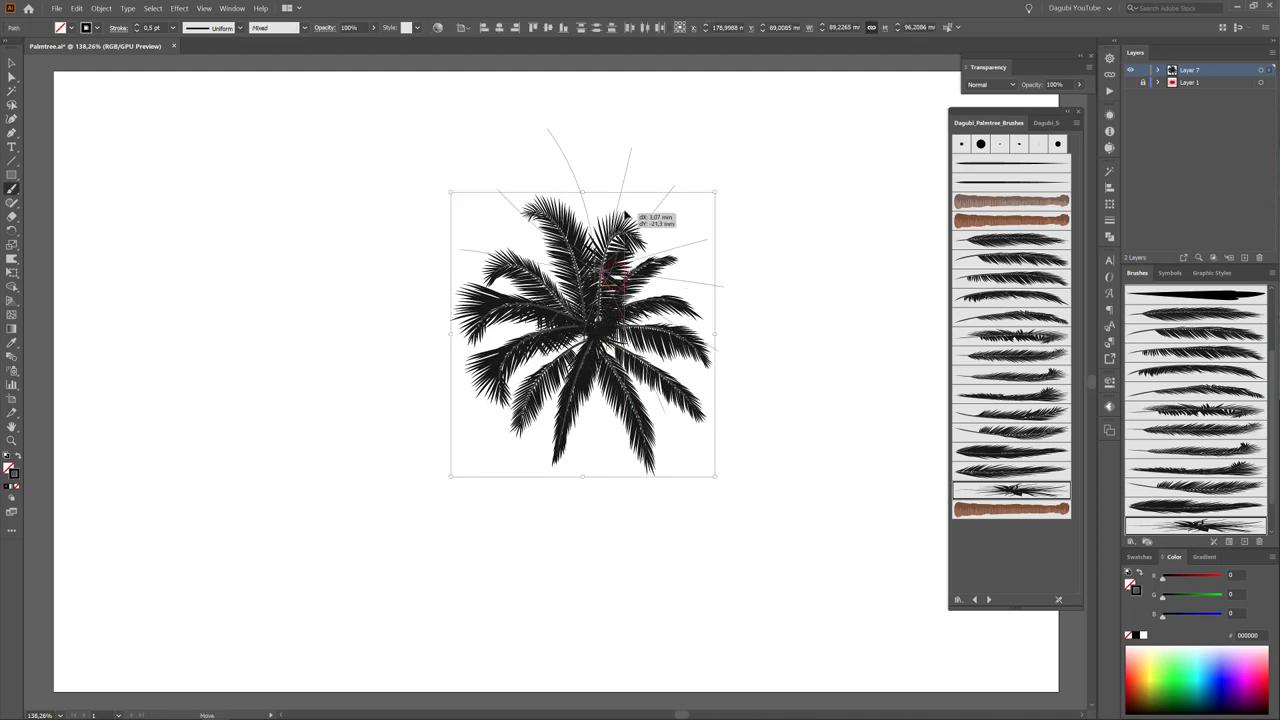
{"action": "left_click", "coordinate": [822, 249], "text": "ctrl"}
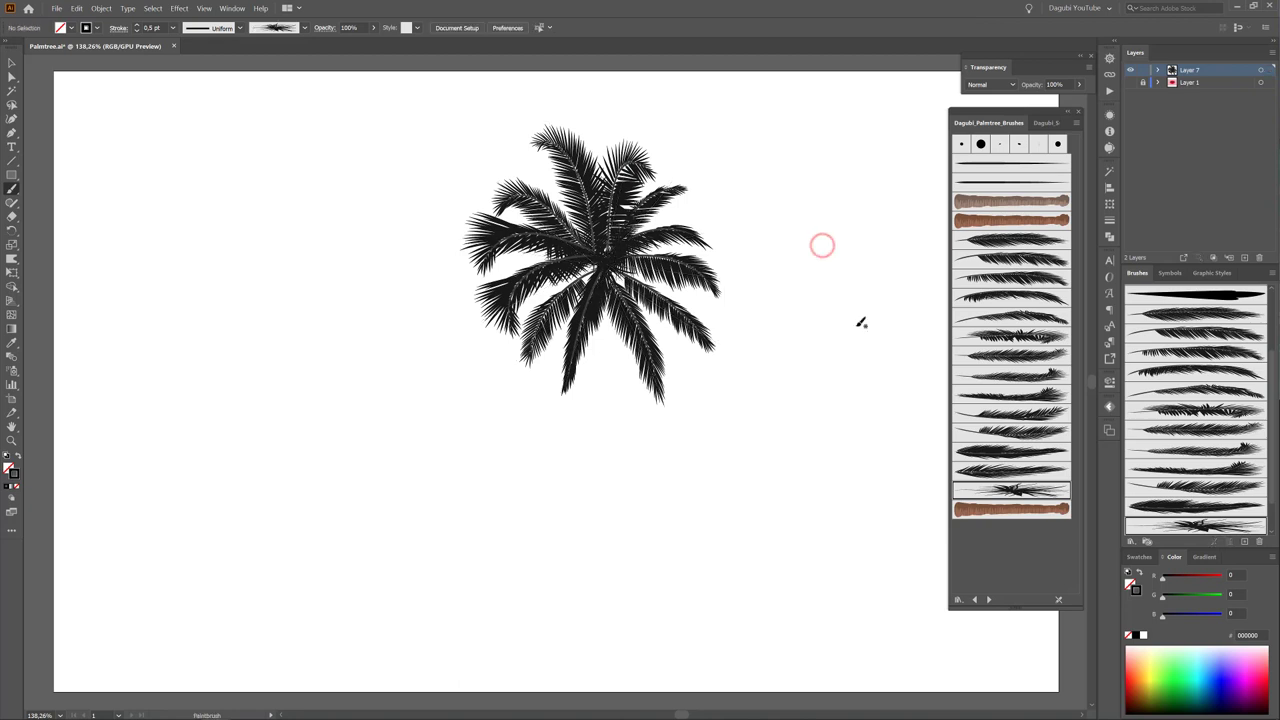
Paint a brown bark trunk from the lower-left base up to the crown.
{"action": "left_click", "coordinate": [1006, 205]}
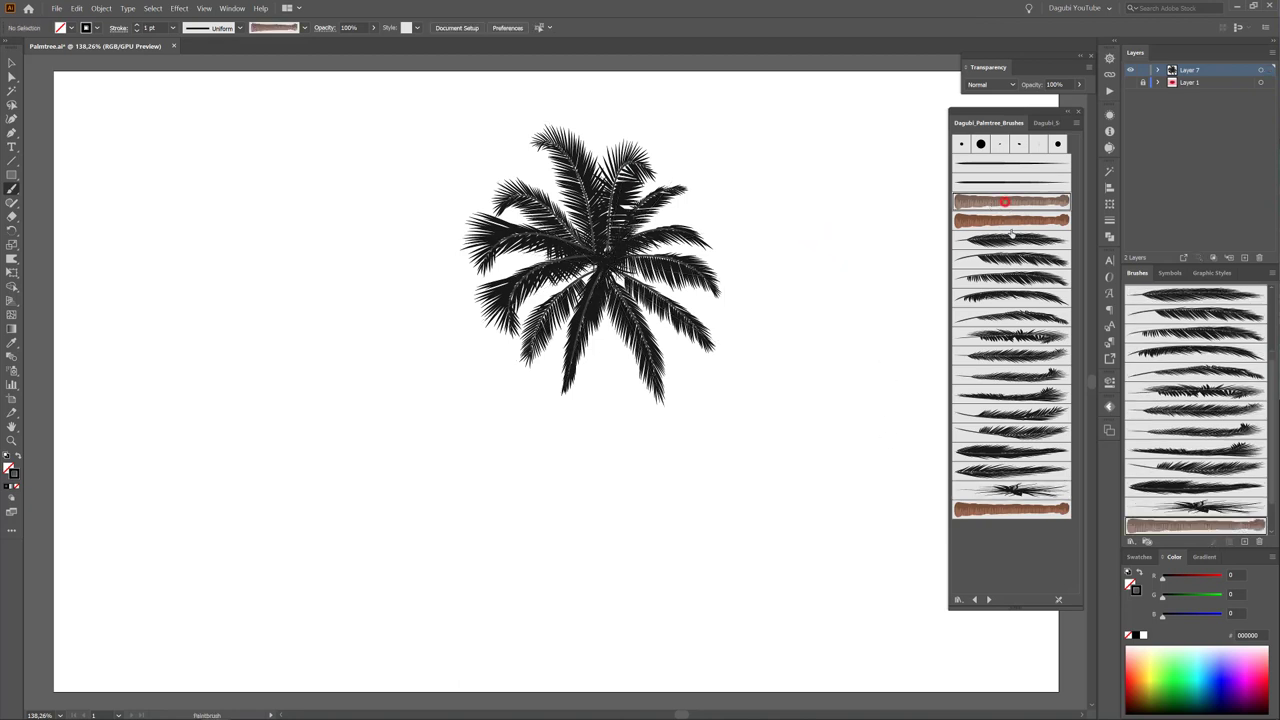
{"action": "left_click", "coordinate": [607, 253]}
{"action": "left_click_drag", "start_coordinate": [607, 253], "coordinate": [469, 587]}
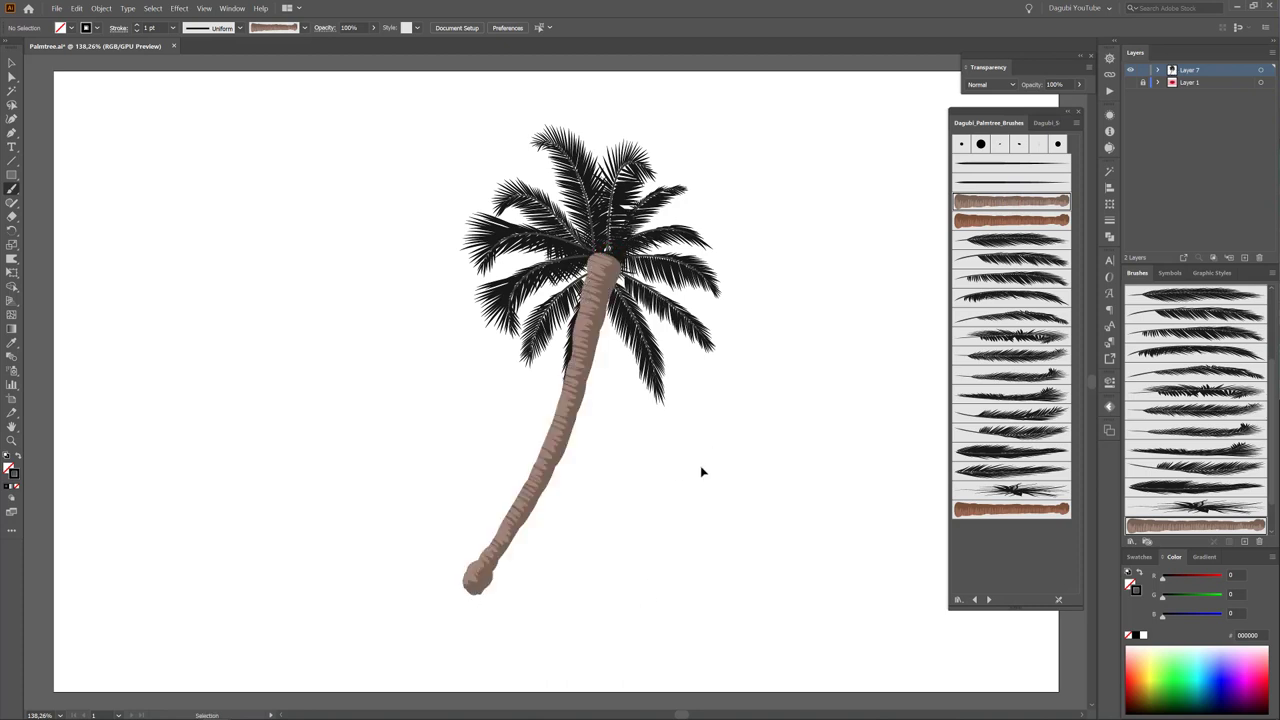
{"action": "key", "text": "ctrl+z"}
{"action": "left_click_drag", "start_coordinate": [458, 602], "coordinate": [620, 250]}
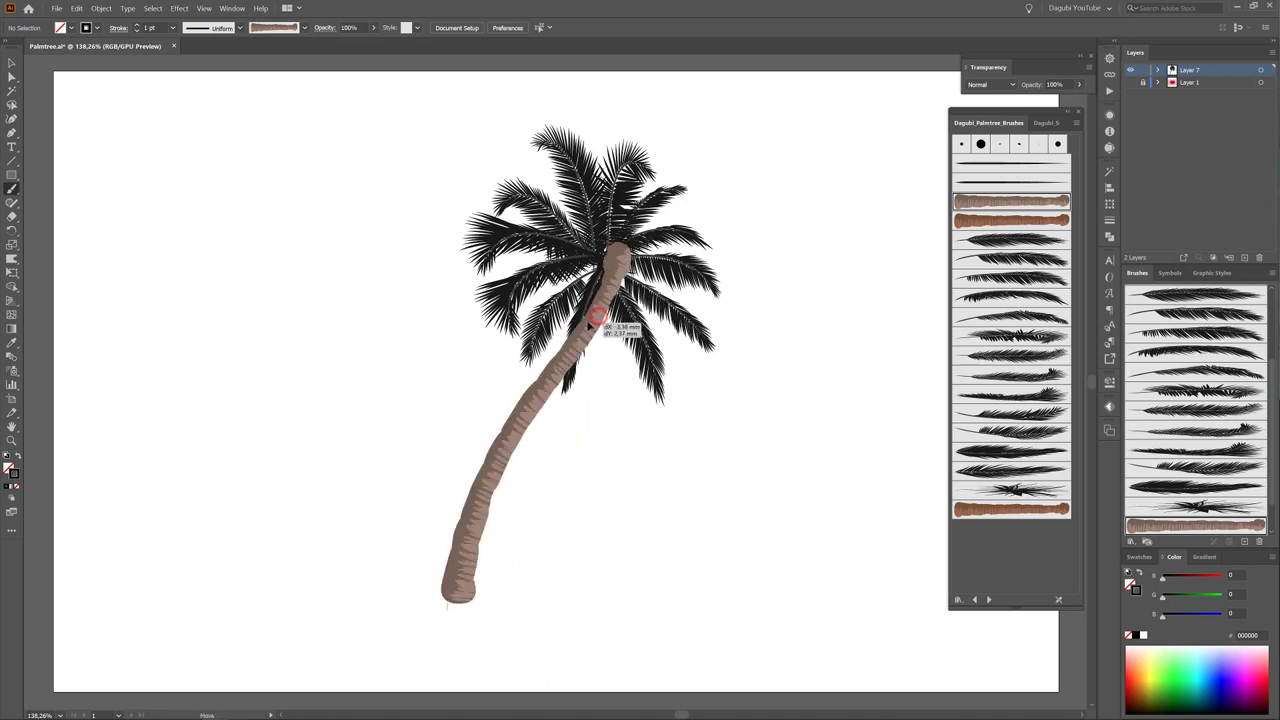
{"action": "key", "text": "ctrl+shift+a"}
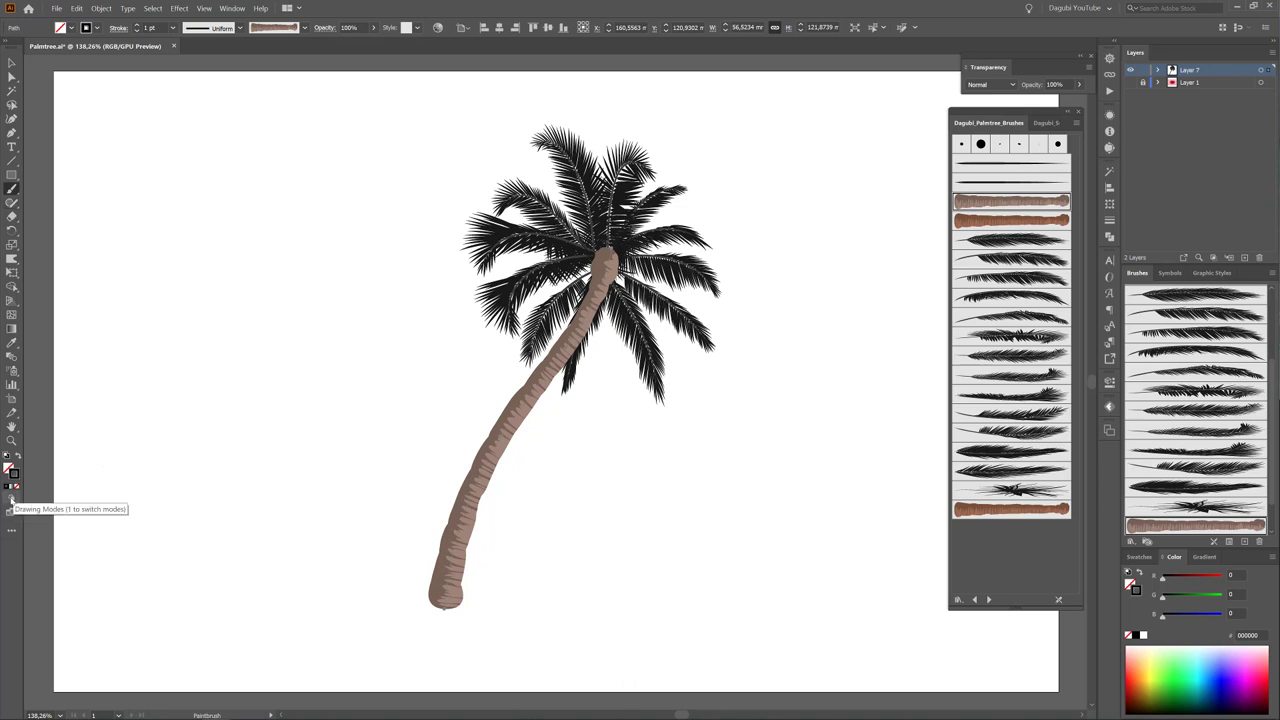
Set Drawing Mode to Draw Behind and delete the trunk covering the fronds.
{"action": "left_click", "coordinate": [12, 500]}
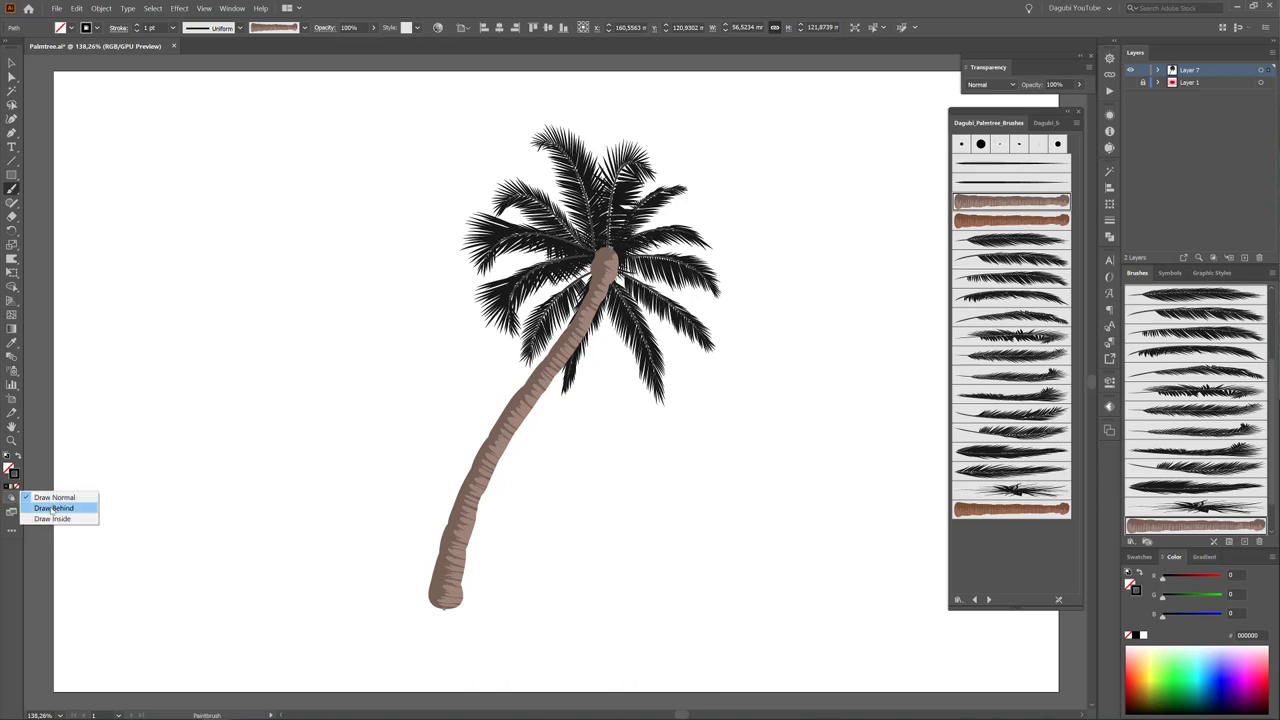
{"action": "left_click", "coordinate": [53, 508]}
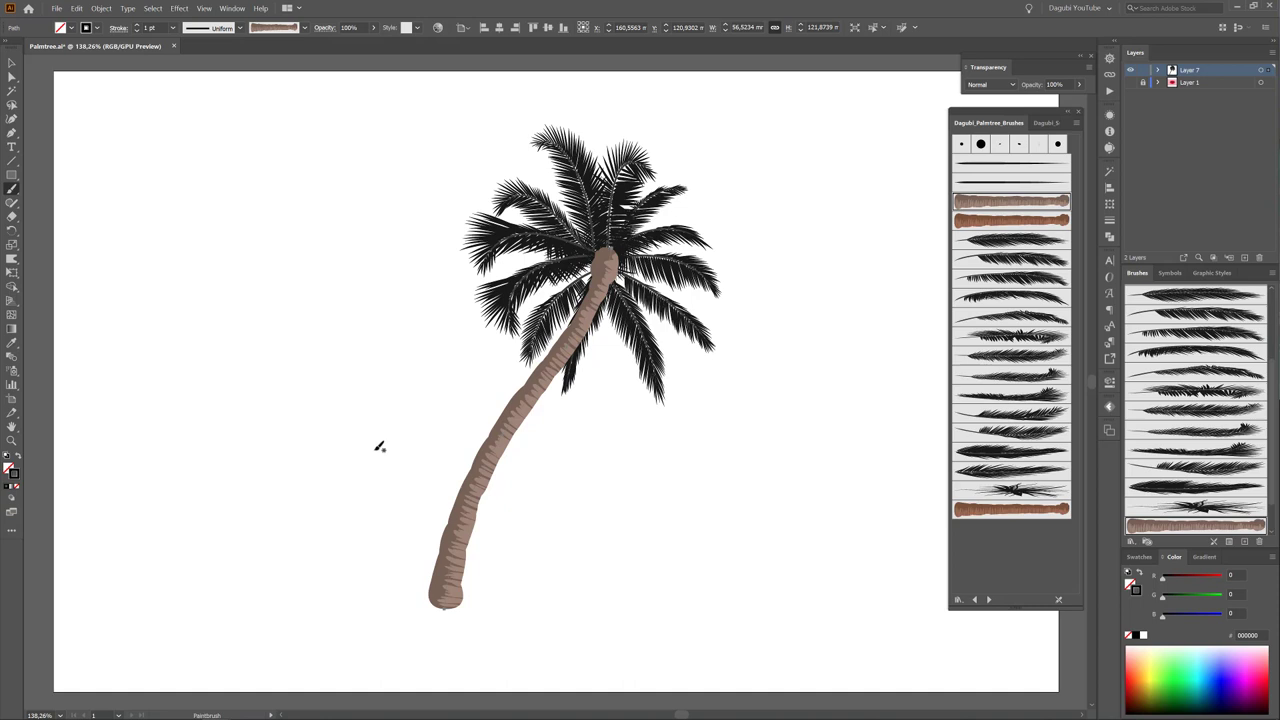
{"action": "key", "text": "Delete"}
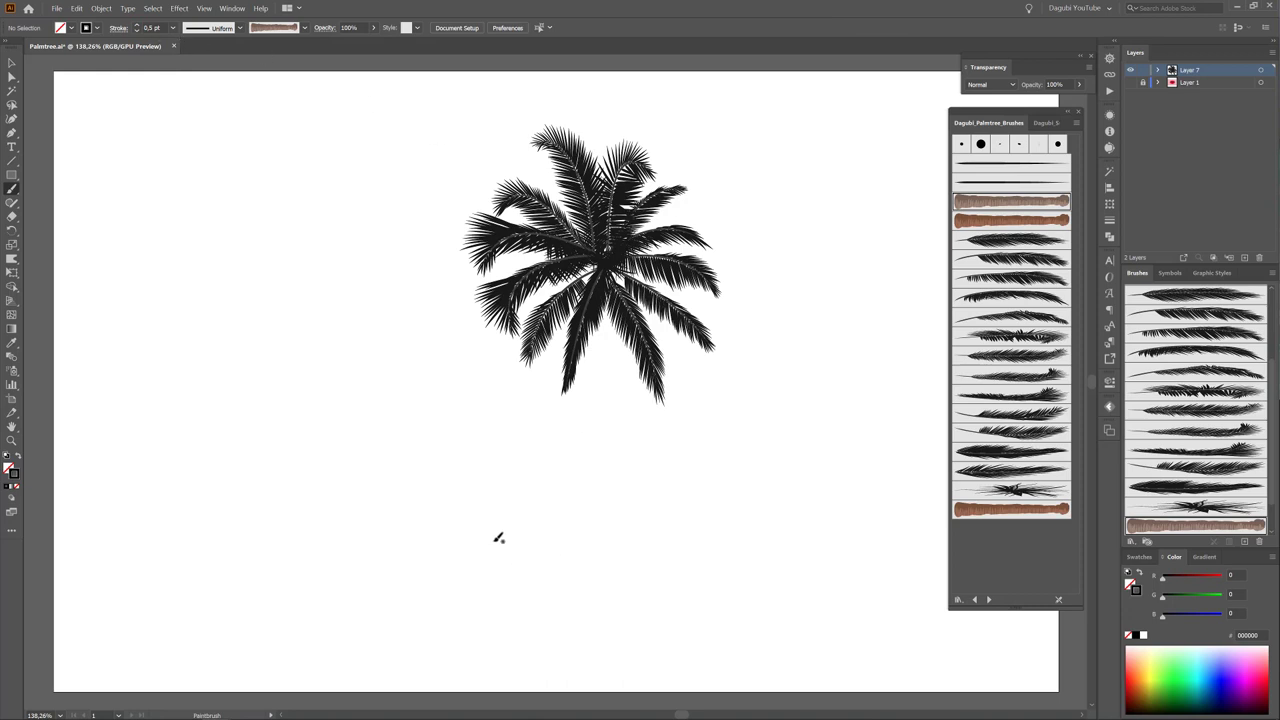
Repaint the trunk behind the fronds and stretch it down to about 109.6 mm tall.
{"action": "left_click", "coordinate": [496, 548]}
{"action": "left_click_drag", "start_coordinate": [496, 548], "coordinate": [570, 345]}
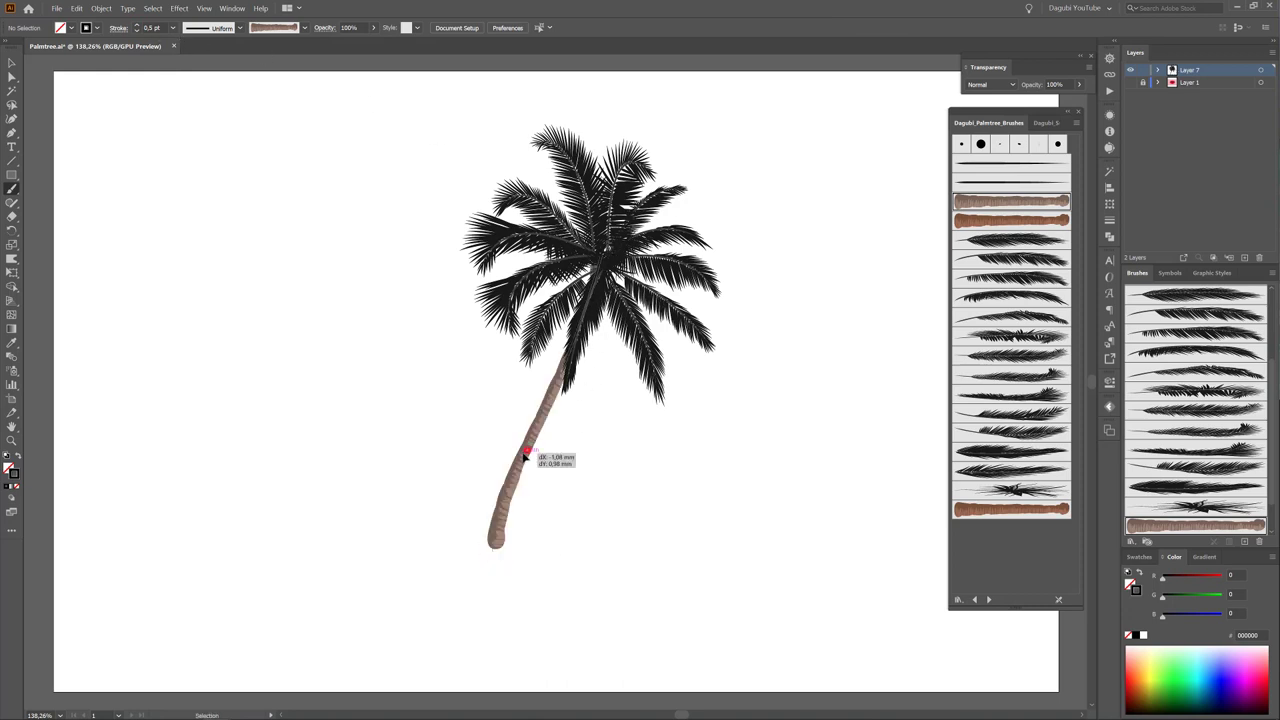
{"action": "mouse_move", "coordinate": [527, 451]}
{"action": "left_mouse_down"}
{"action": "mouse_move", "coordinate": [522, 462]}
{"action": "mouse_move", "coordinate": [529, 450]}
{"action": "left_mouse_up"}
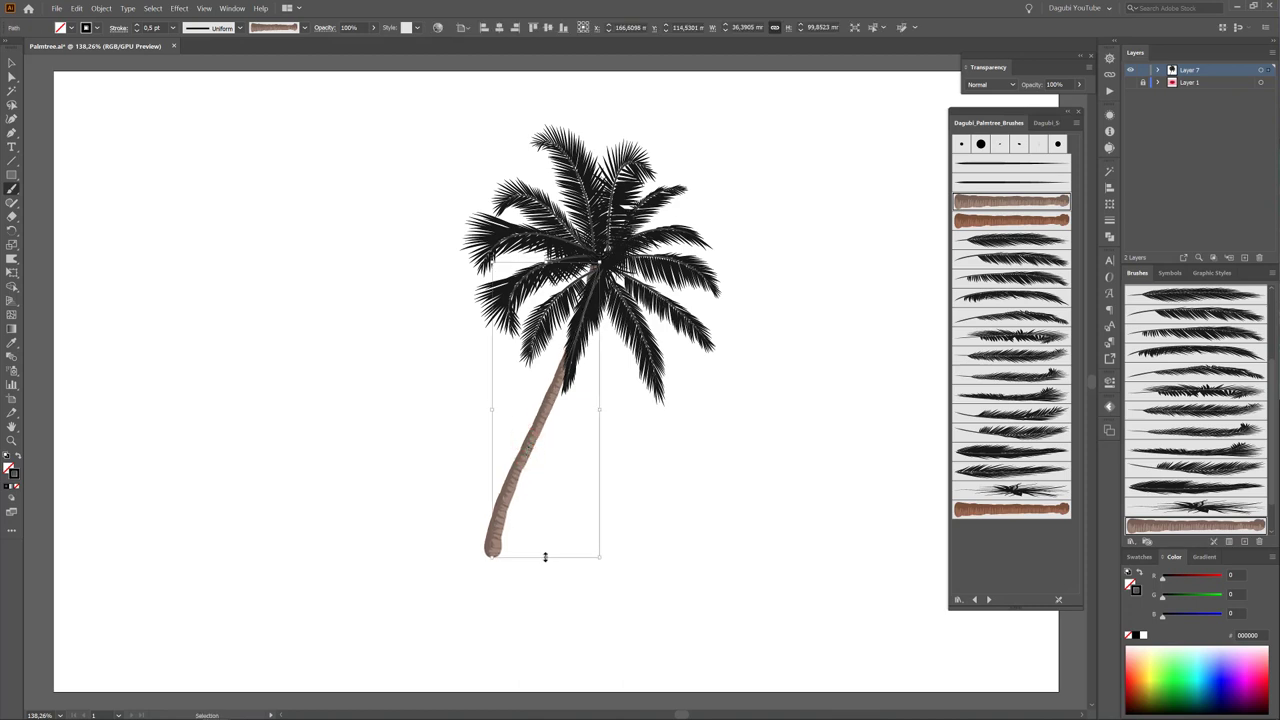
{"action": "left_click_drag", "start_coordinate": [545, 557], "coordinate": [545, 585]}
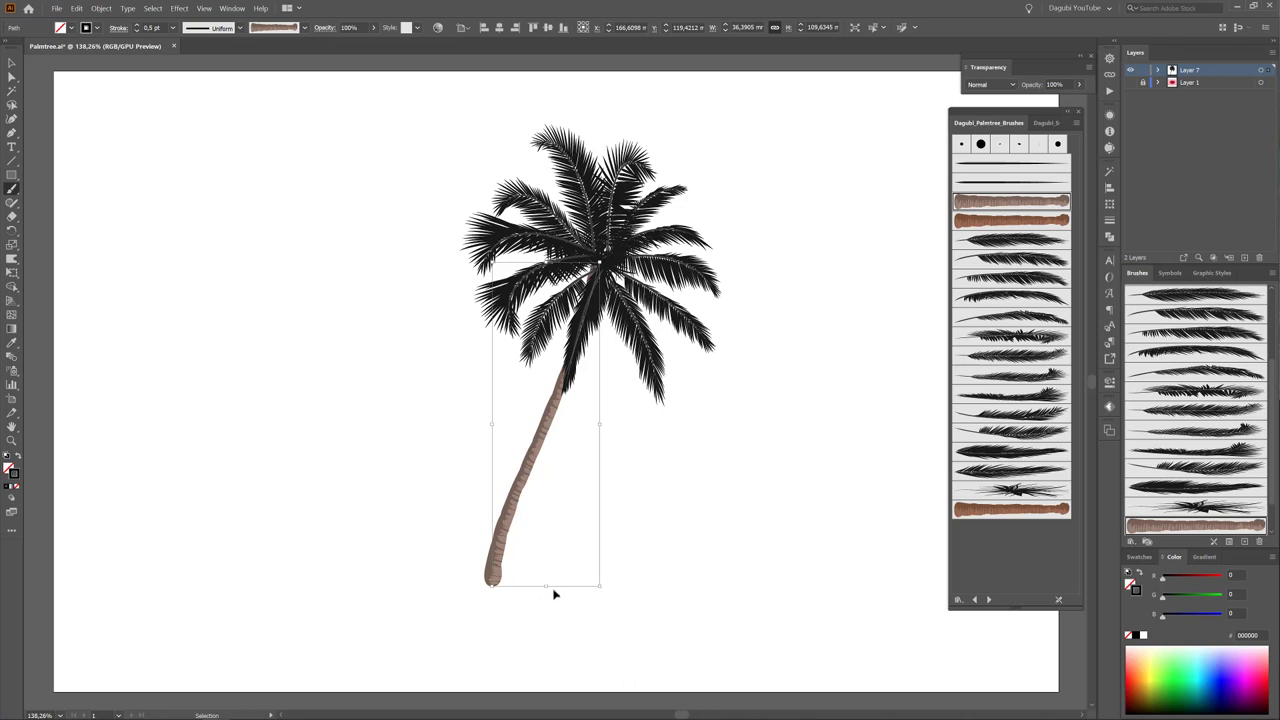
{"action": "key", "text": "ctrl+shift+a"}
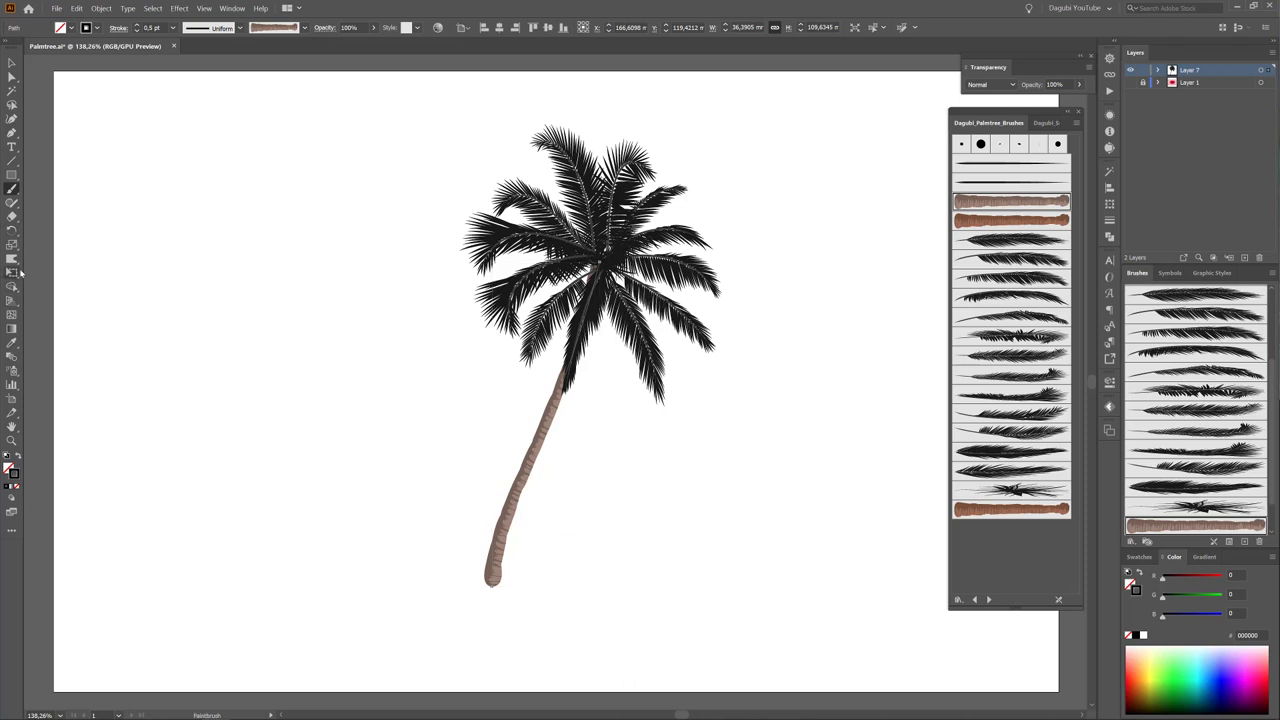
Skew the trunk's base under the crown with Free Transform, then select the whole tree.
{"action": "left_click", "coordinate": [12, 272]}
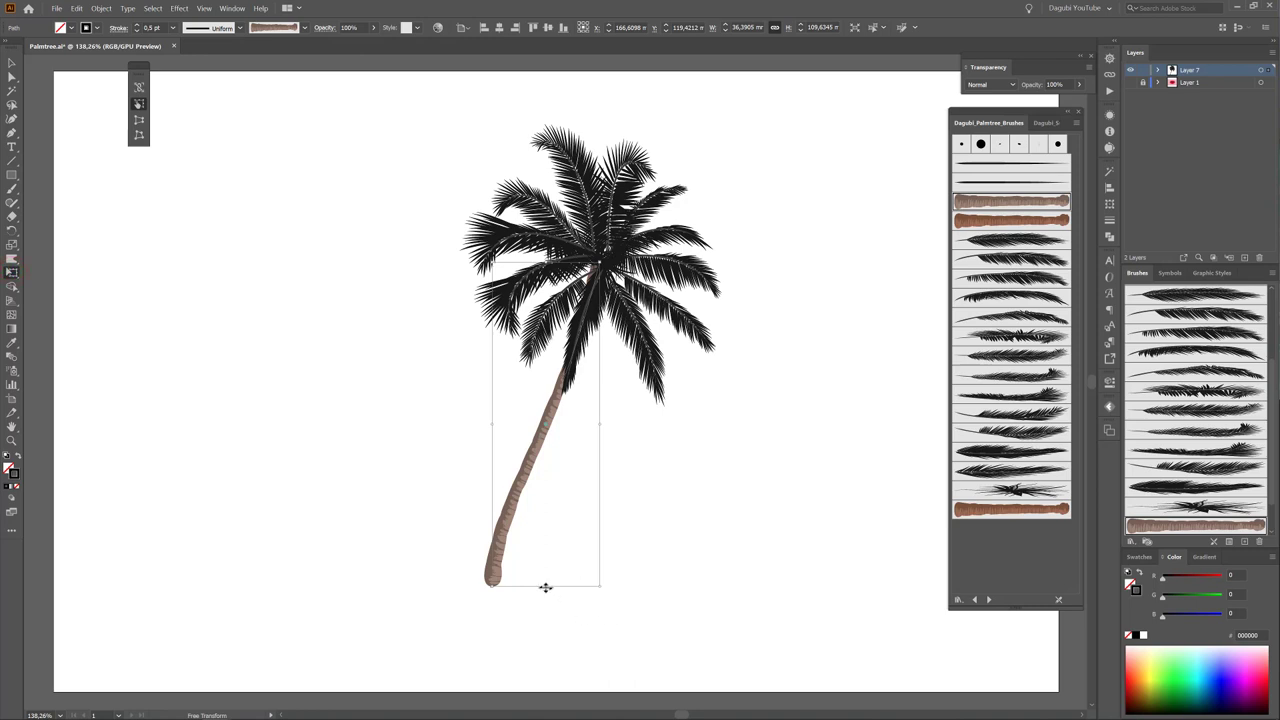
{"action": "mouse_move", "coordinate": [545, 587]}
{"action": "left_mouse_down"}
{"action": "mouse_move", "coordinate": [517, 591]}
{"action": "mouse_move", "coordinate": [695, 581]}
{"action": "left_mouse_up"}
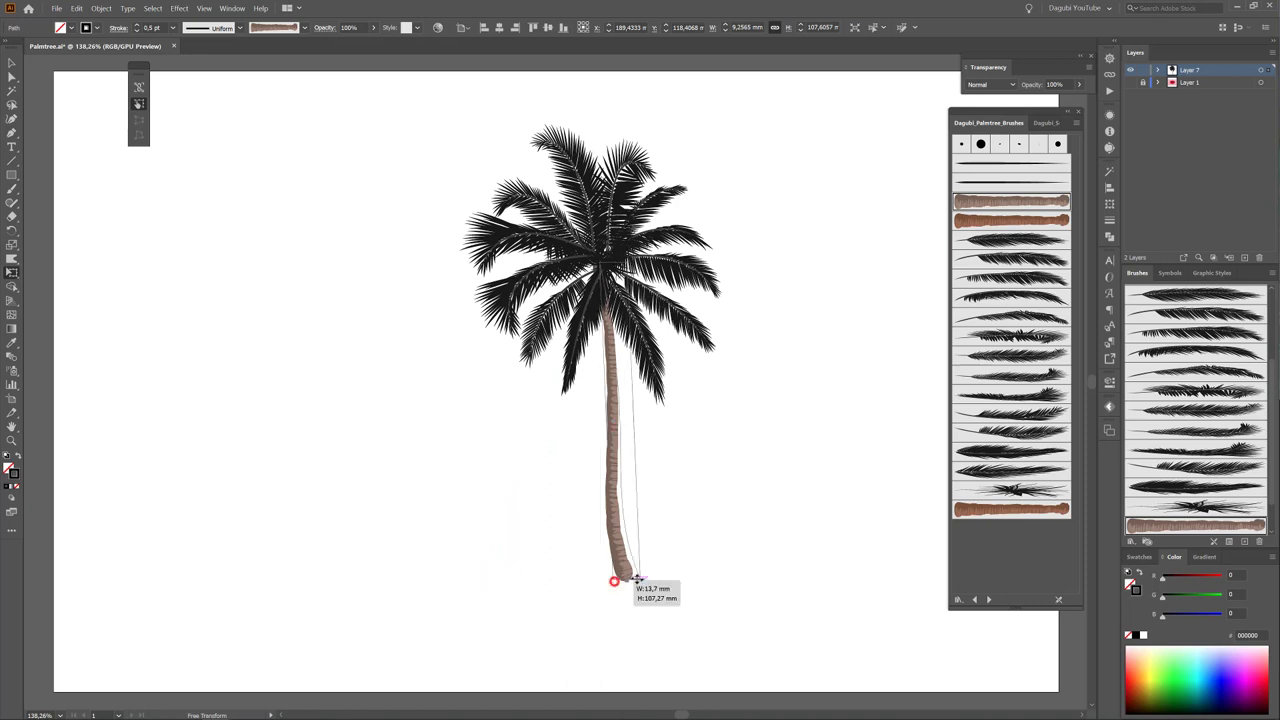
{"action": "left_click_drag", "start_coordinate": [614, 580], "coordinate": [638, 578]}
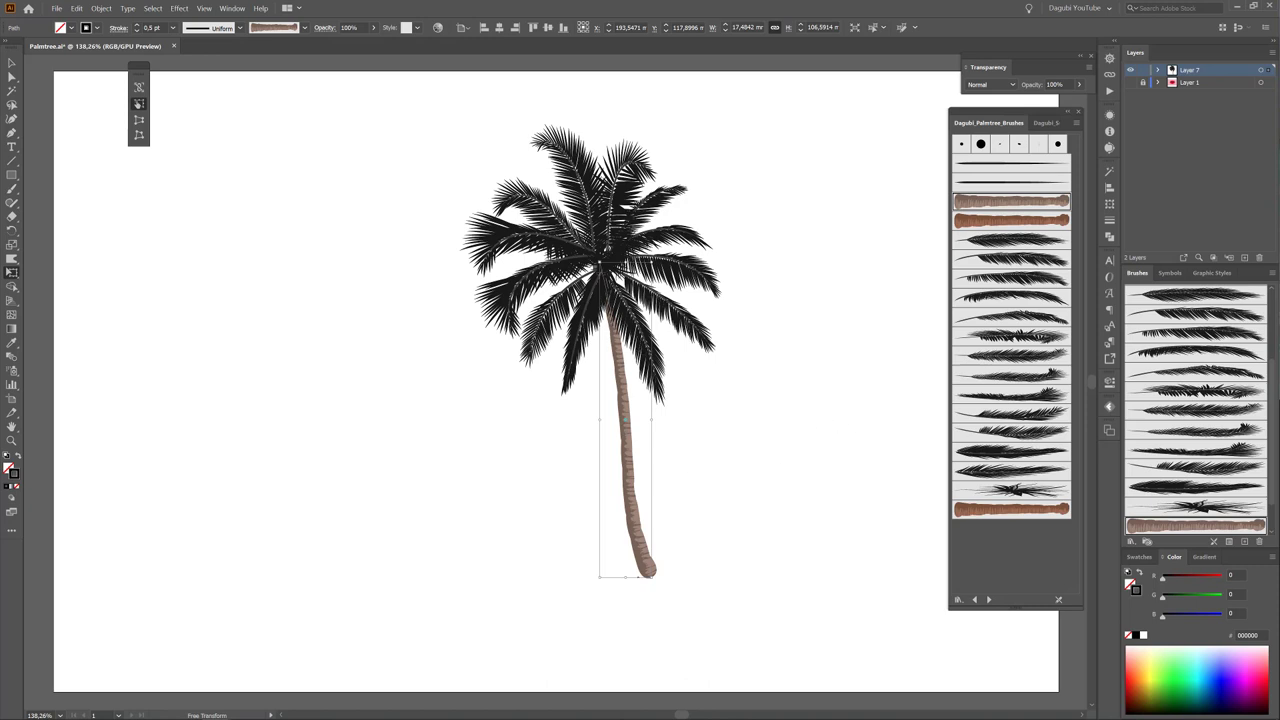
{"action": "key", "text": "v"}
{"action": "mouse_move", "coordinate": [407, 136]}
{"action": "left_mouse_down"}
{"action": "mouse_move", "coordinate": [751, 365]}
{"action": "mouse_move", "coordinate": [786, 466]}
{"action": "left_mouse_up"}
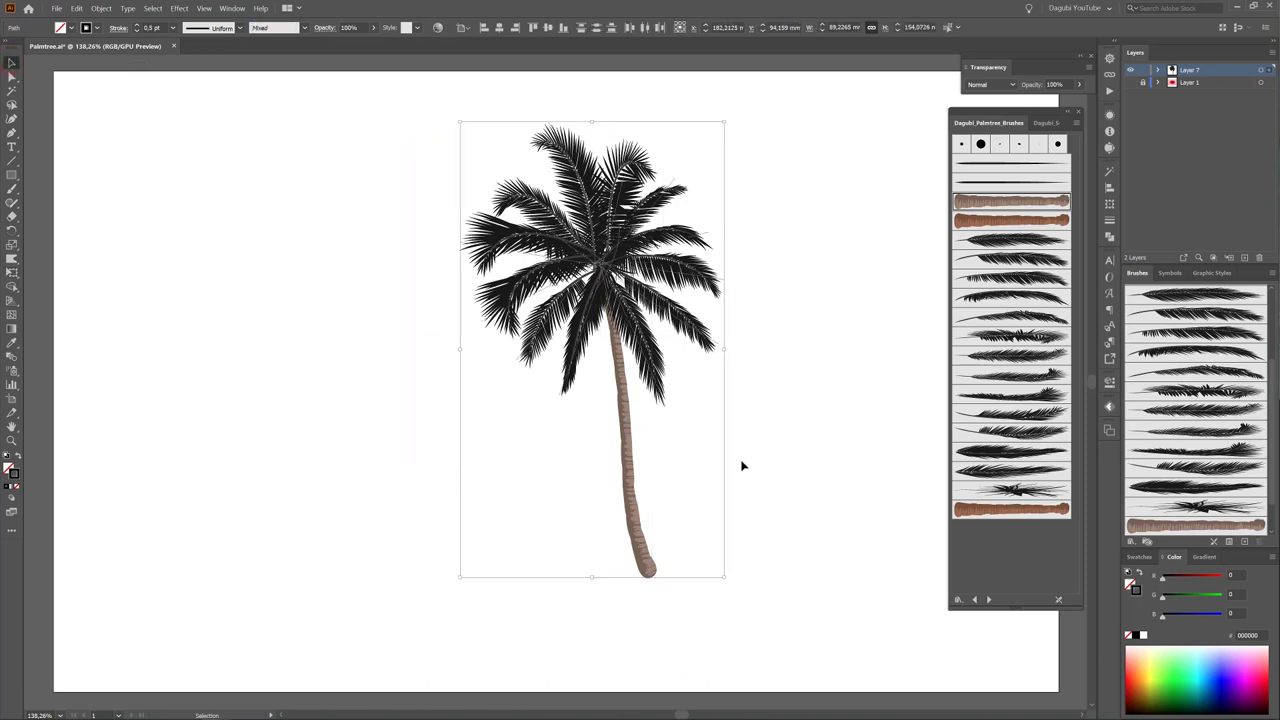
Expand the palm's brush strokes into shapes with Expand Appearance.
{"action": "left_click", "coordinate": [102, 8]}
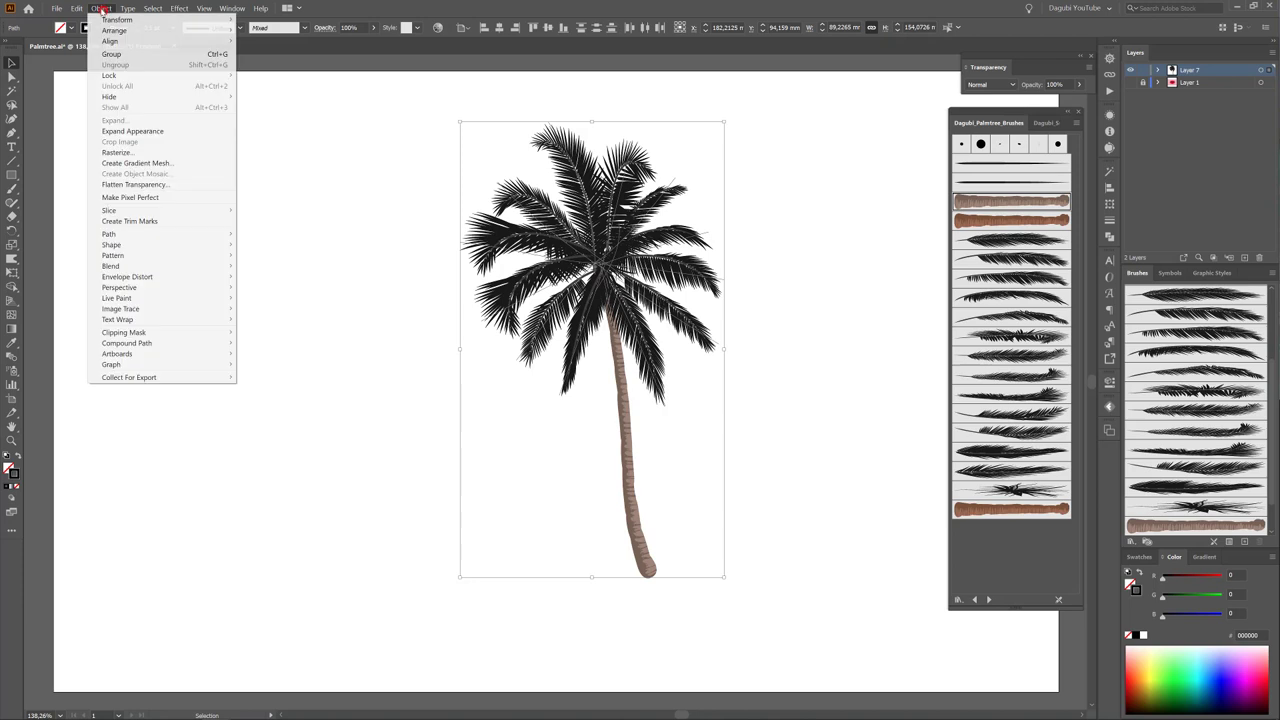
{"action": "left_click", "coordinate": [121, 131]}
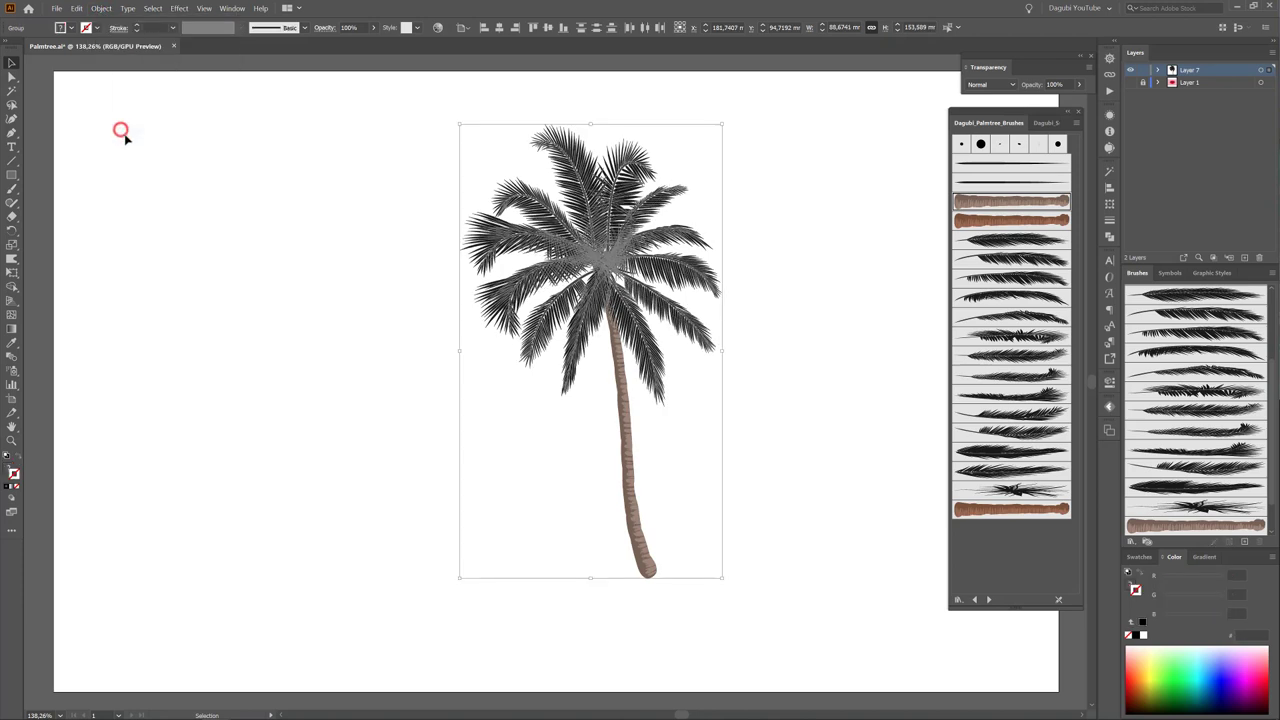
{"action": "left_click", "coordinate": [273, 309]}
{"action": "left_click_drag", "start_coordinate": [557, 458], "coordinate": [752, 523]}
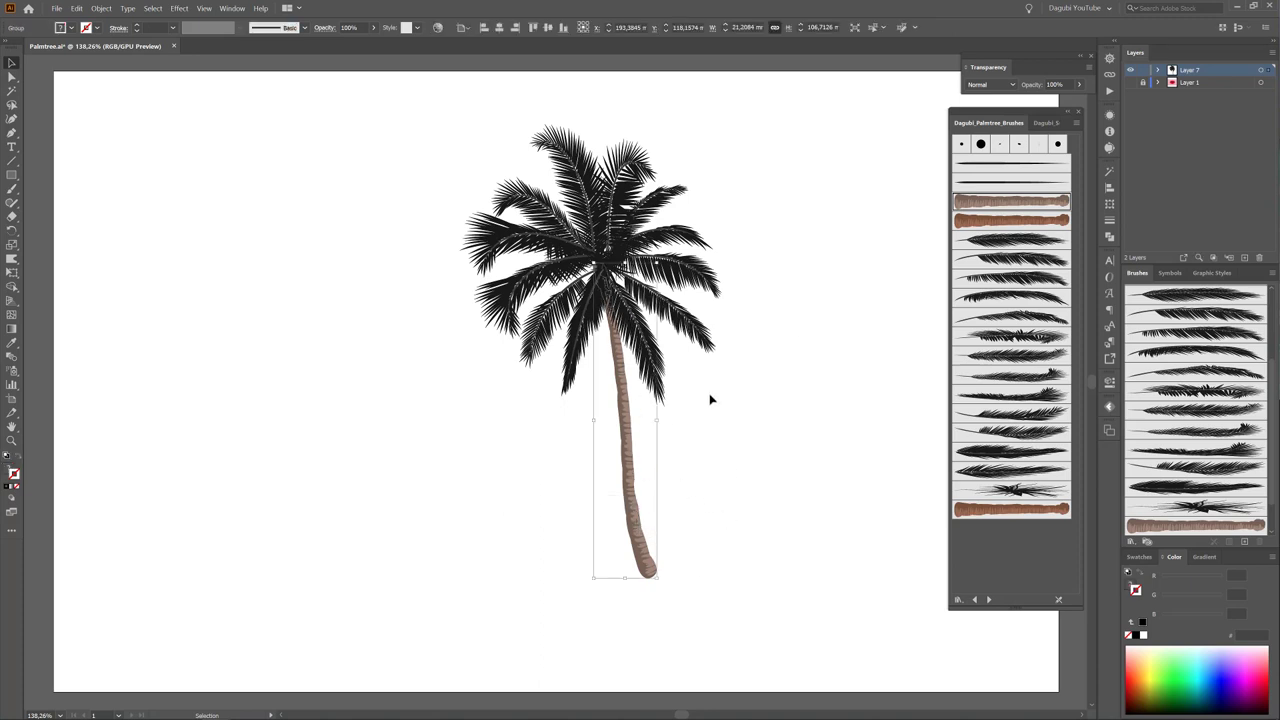
Select the trunk group in Layer 7 and Unite it in Pathfinder.
{"action": "left_click", "coordinate": [1157, 71]}
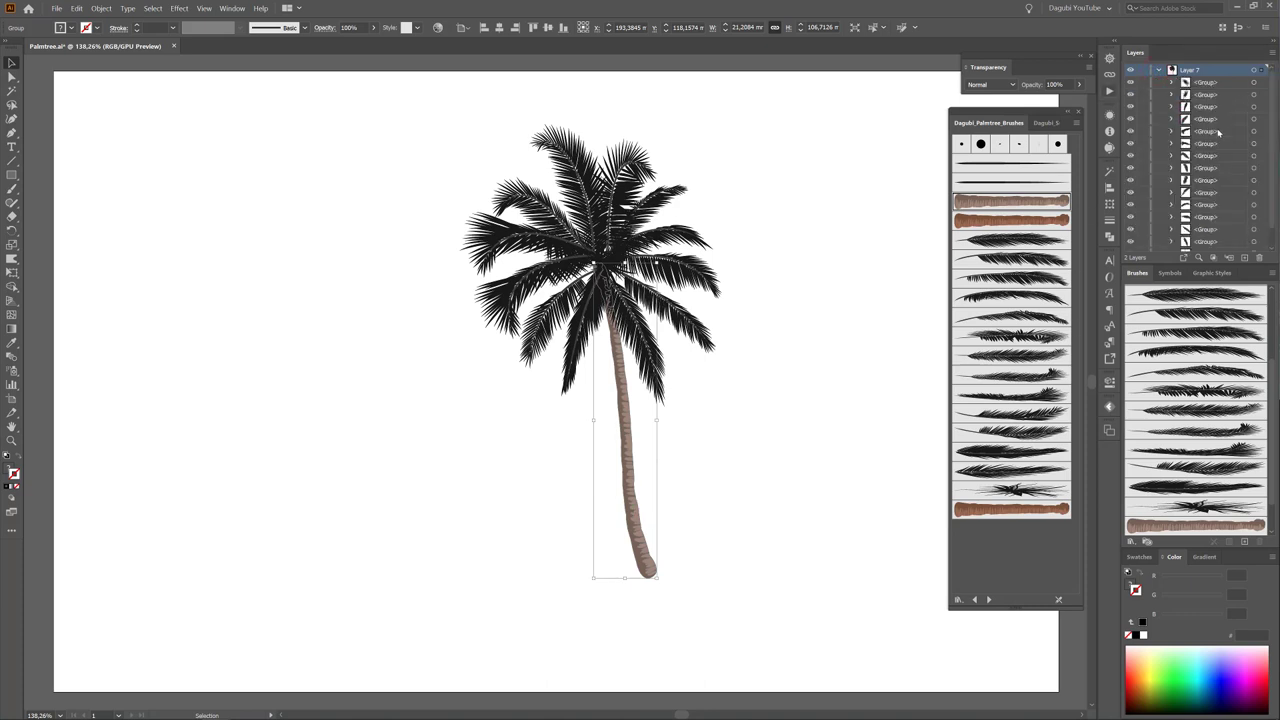
{"action": "scroll", "coordinate": [1218, 132], "scroll_direction": "down", "scroll_amount": 3}
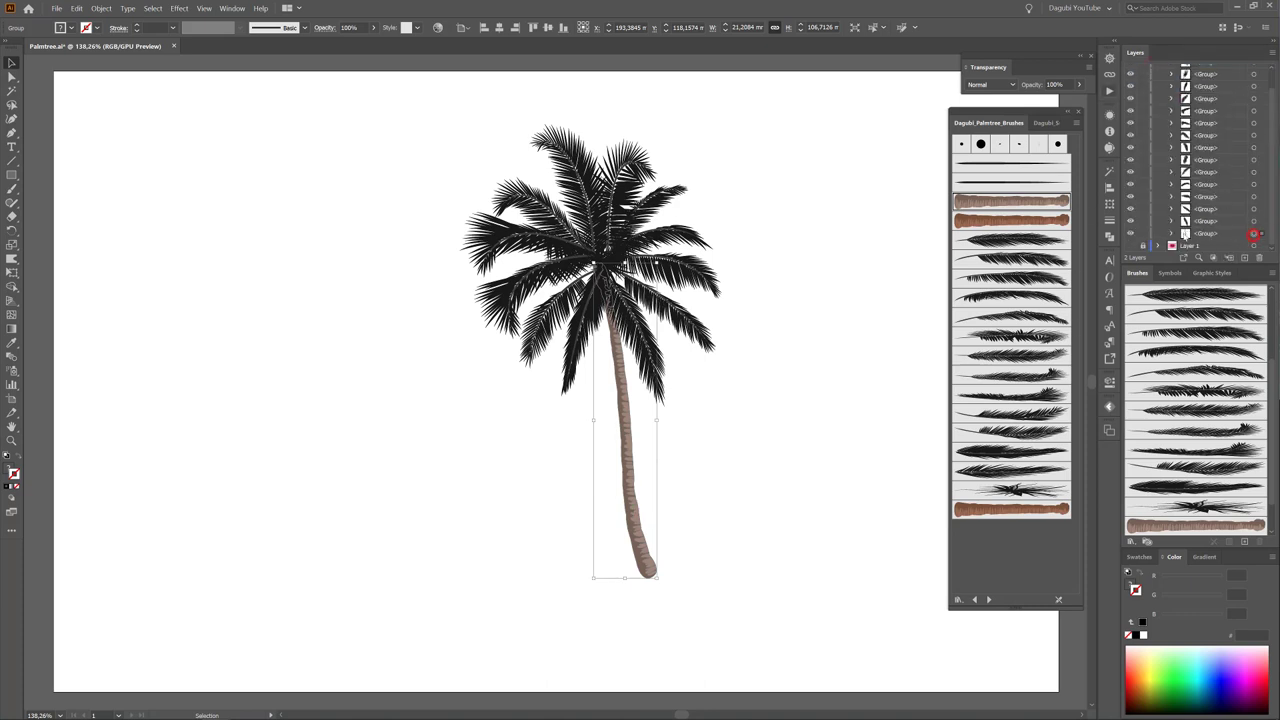
{"action": "left_click", "coordinate": [1131, 233]}
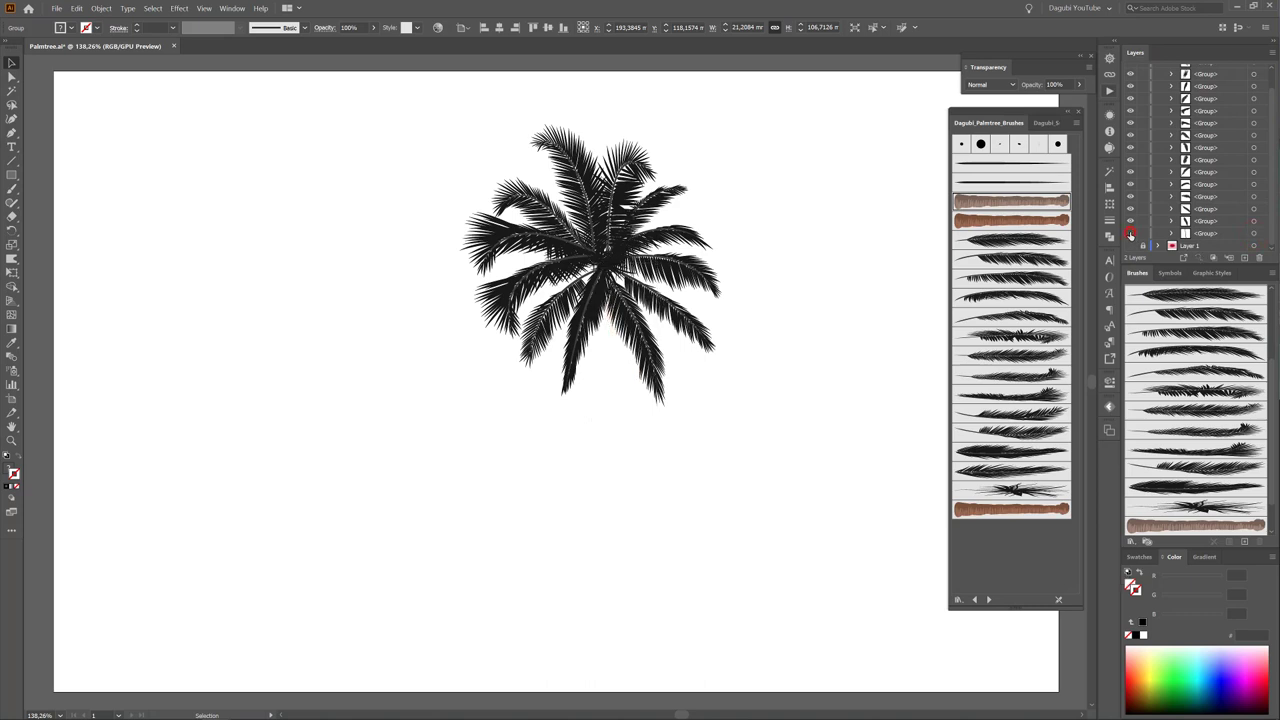
{"action": "left_click", "coordinate": [1254, 234]}
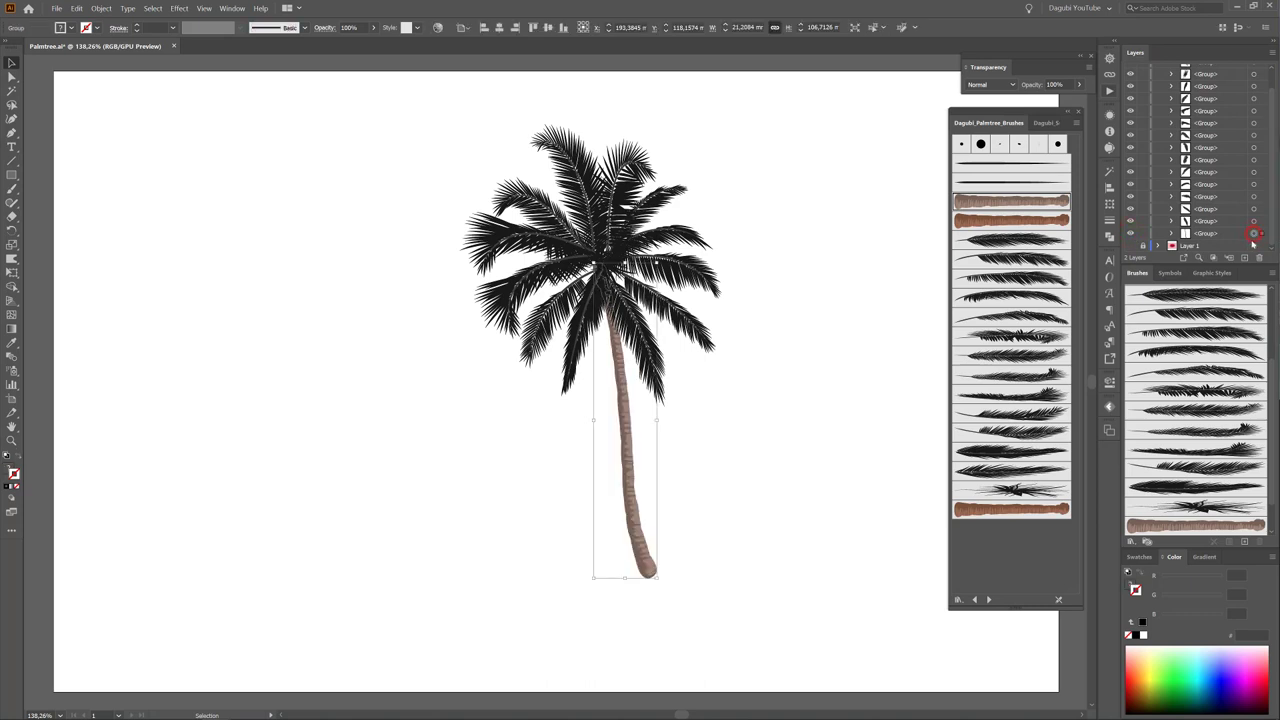
{"action": "left_click", "coordinate": [1110, 237]}
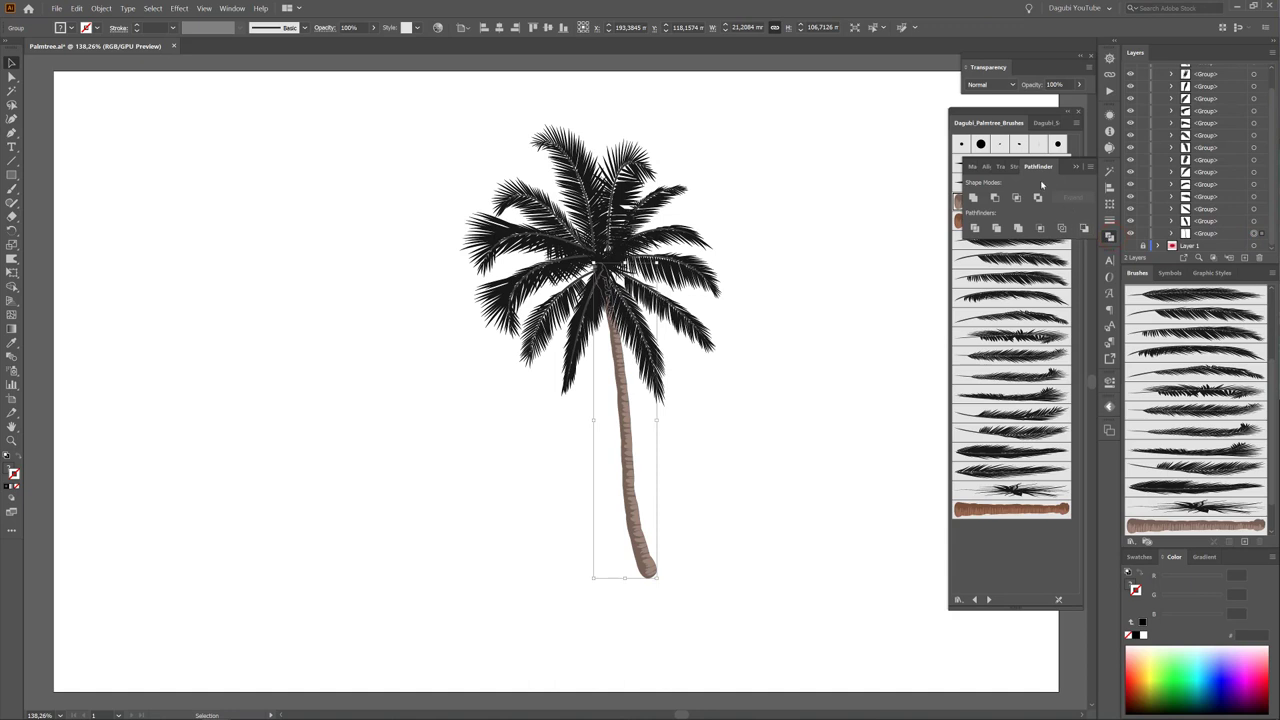
{"action": "left_click", "coordinate": [972, 198]}
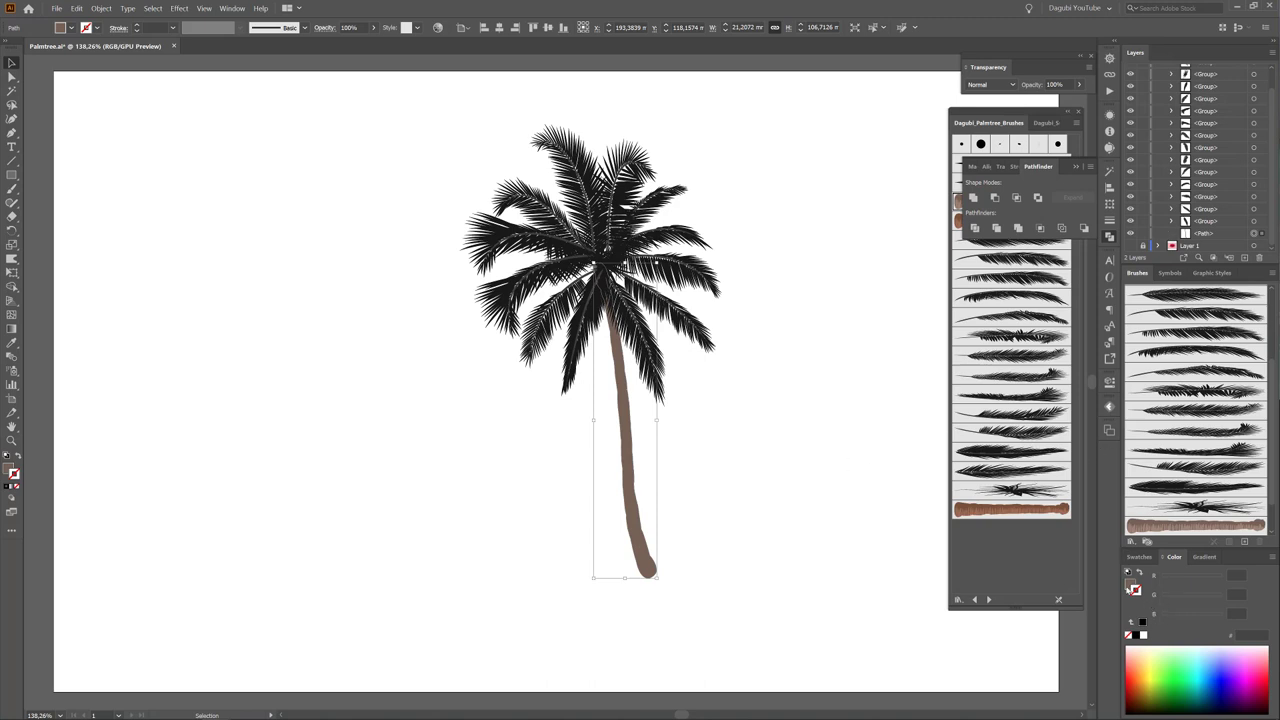
Fill the merged trunk black (000000) and nudge it up into the crown.
{"action": "left_click", "coordinate": [1129, 584]}
{"action": "left_click", "coordinate": [1136, 636]}
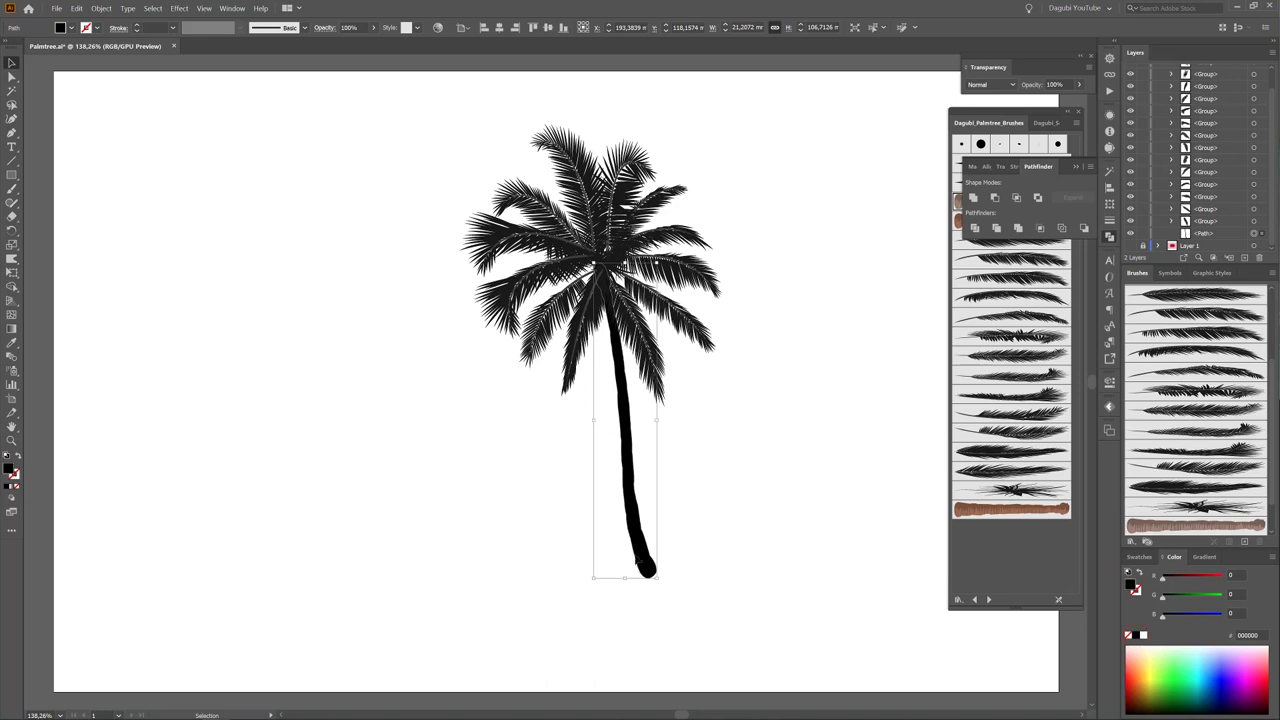
{"action": "left_click_drag", "start_coordinate": [640, 548], "coordinate": [641, 540]}
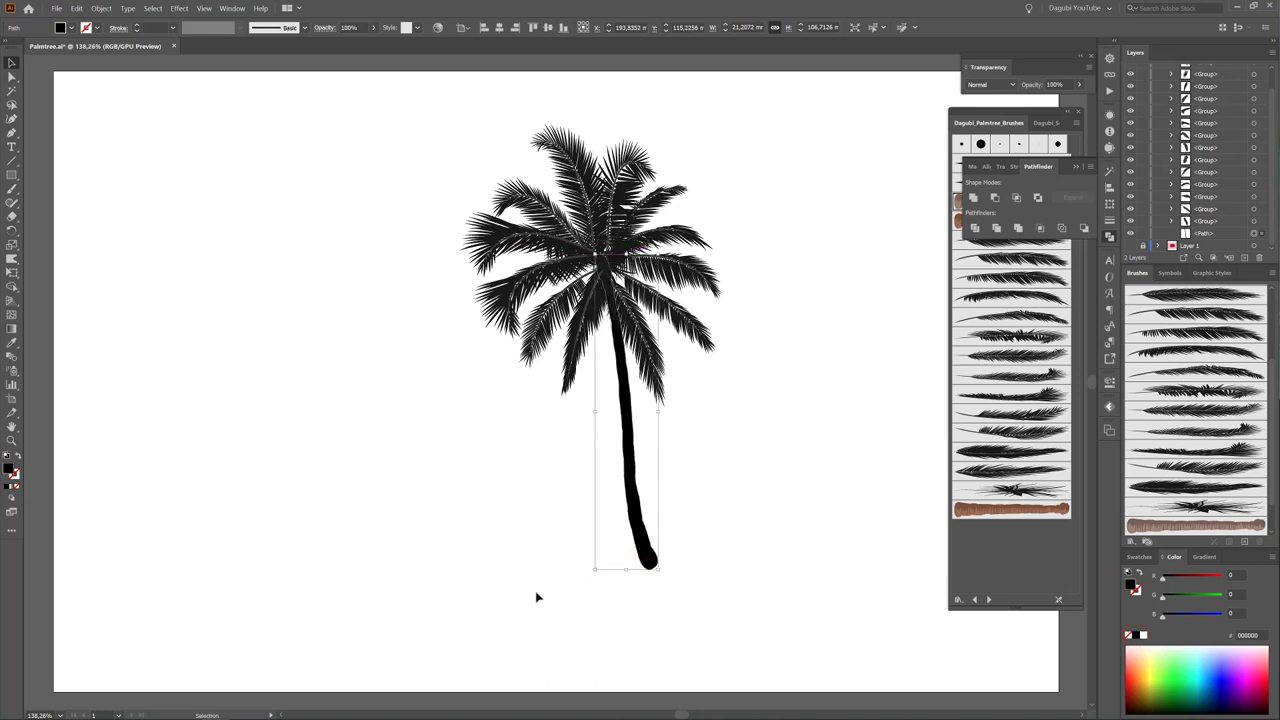
Warp the black trunk's base outward into a rounded, flared foot about 21.7 mm wide.
{"action": "left_click", "coordinate": [11, 259]}
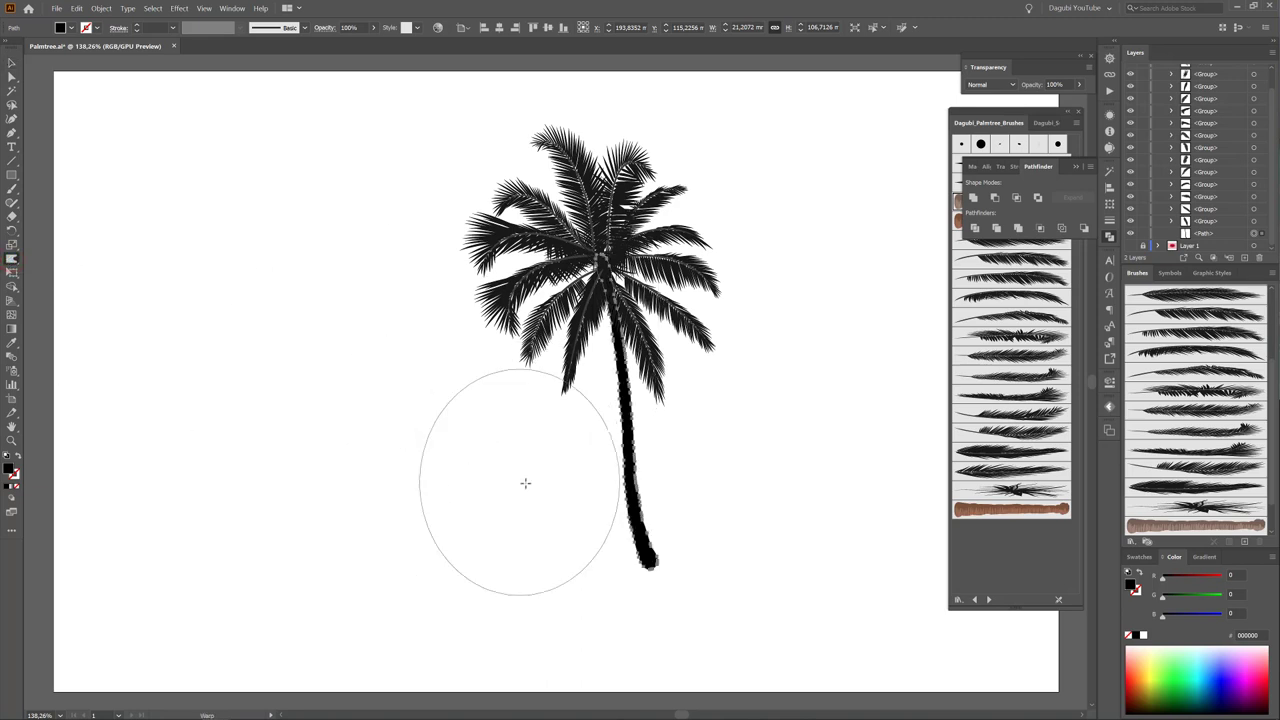
{"action": "mouse_move", "coordinate": [510, 455]}
{"action": "left_mouse_down"}
{"action": "mouse_move", "coordinate": [469, 541]}
{"action": "mouse_move", "coordinate": [431, 548]}
{"action": "left_mouse_up"}
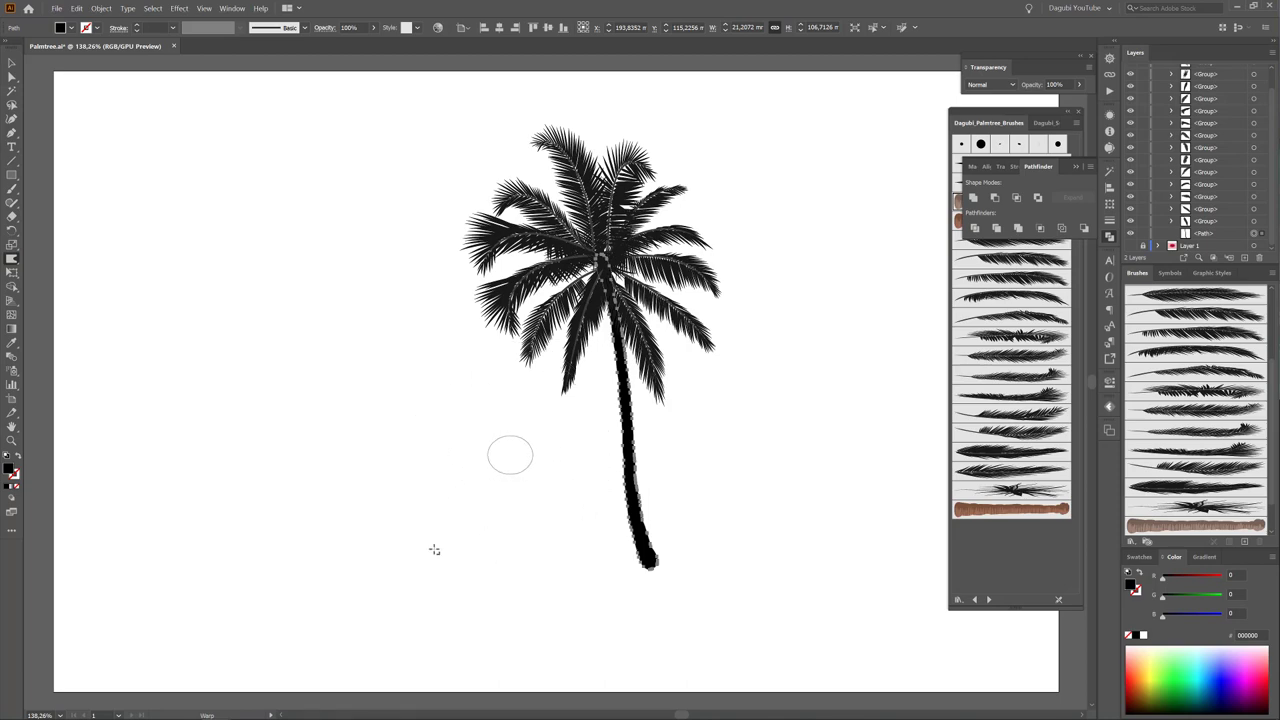
{"action": "left_click_drag", "start_coordinate": [648, 586], "coordinate": [730, 616]}
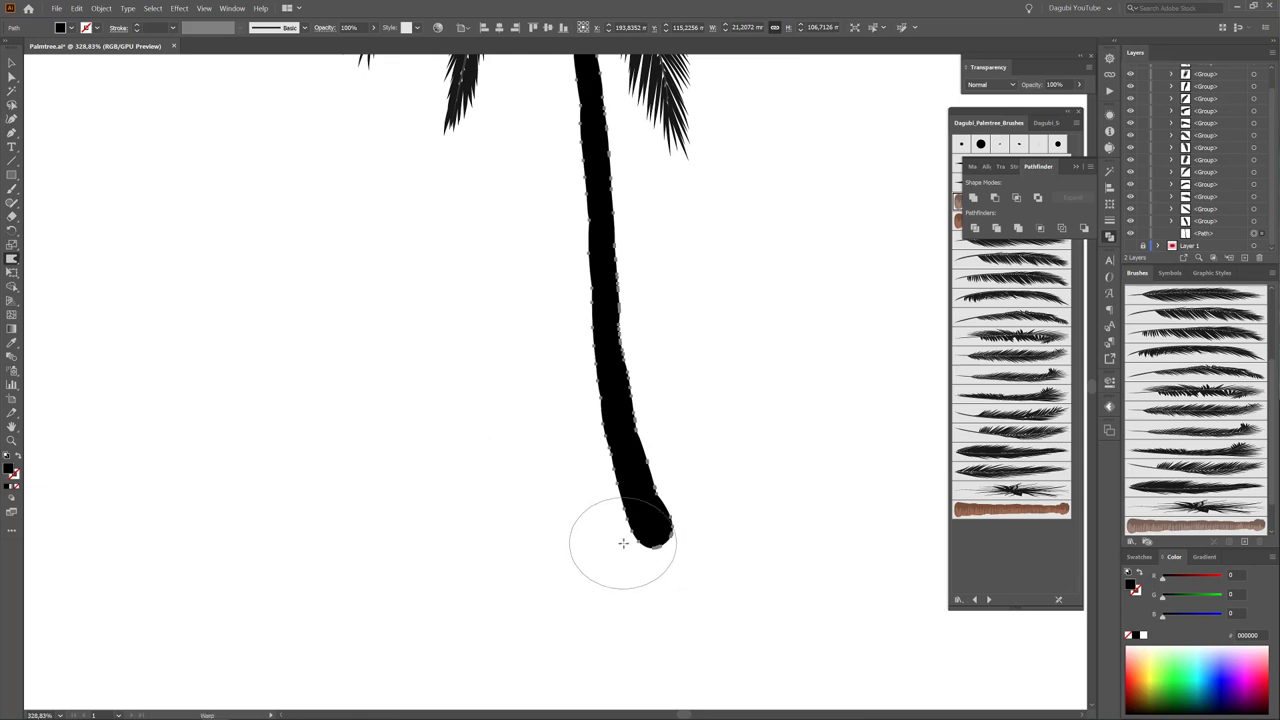
{"action": "mouse_move", "coordinate": [625, 544]}
{"action": "left_mouse_down"}
{"action": "mouse_move", "coordinate": [612, 509]}
{"action": "mouse_move", "coordinate": [586, 509]}
{"action": "left_mouse_up"}
{"action": "mouse_move", "coordinate": [689, 521]}
{"action": "left_mouse_down"}
{"action": "mouse_move", "coordinate": [657, 491]}
{"action": "mouse_move", "coordinate": [645, 562]}
{"action": "left_mouse_up"}
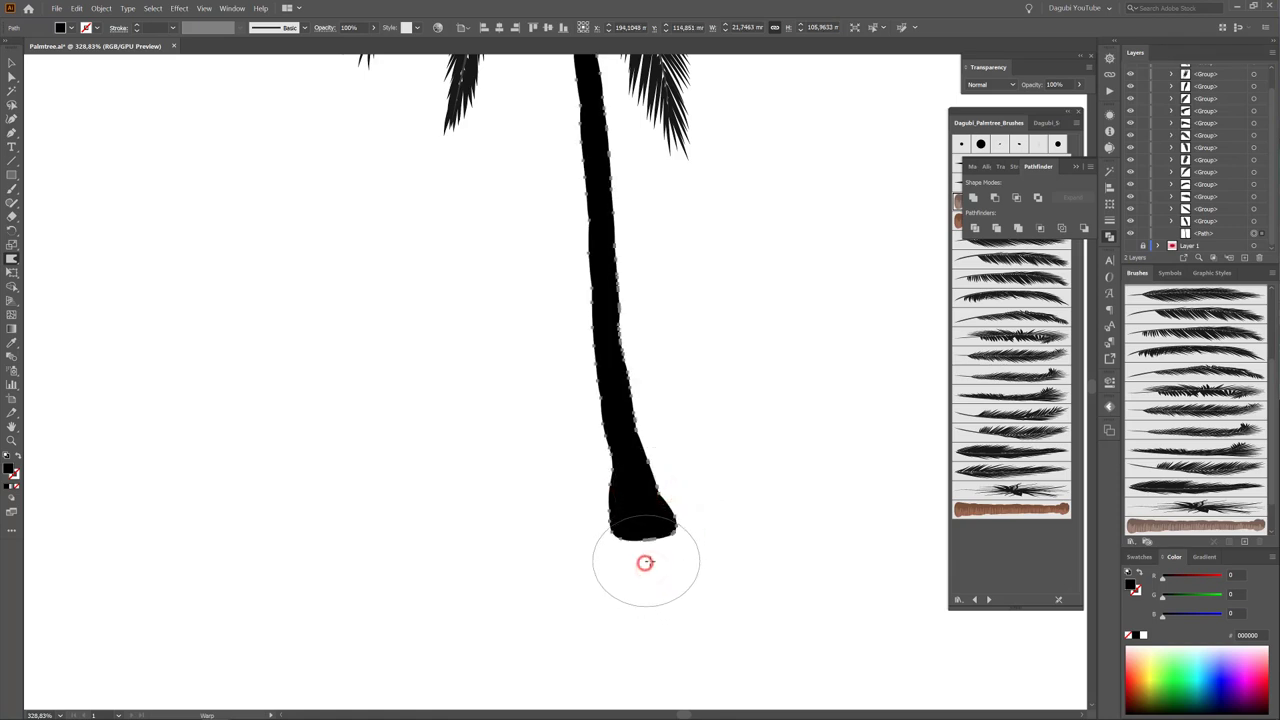
{"action": "key", "text": "z"}
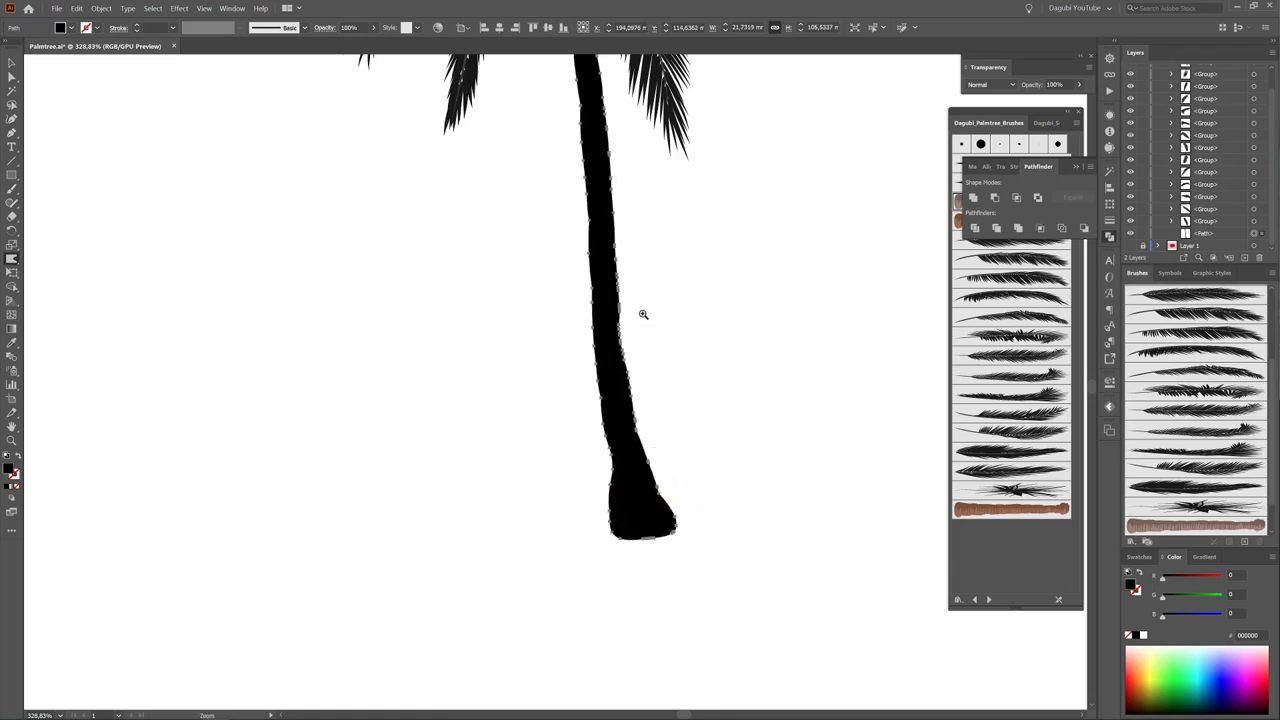
{"action": "left_click_drag", "start_coordinate": [643, 314], "coordinate": [808, 423]}
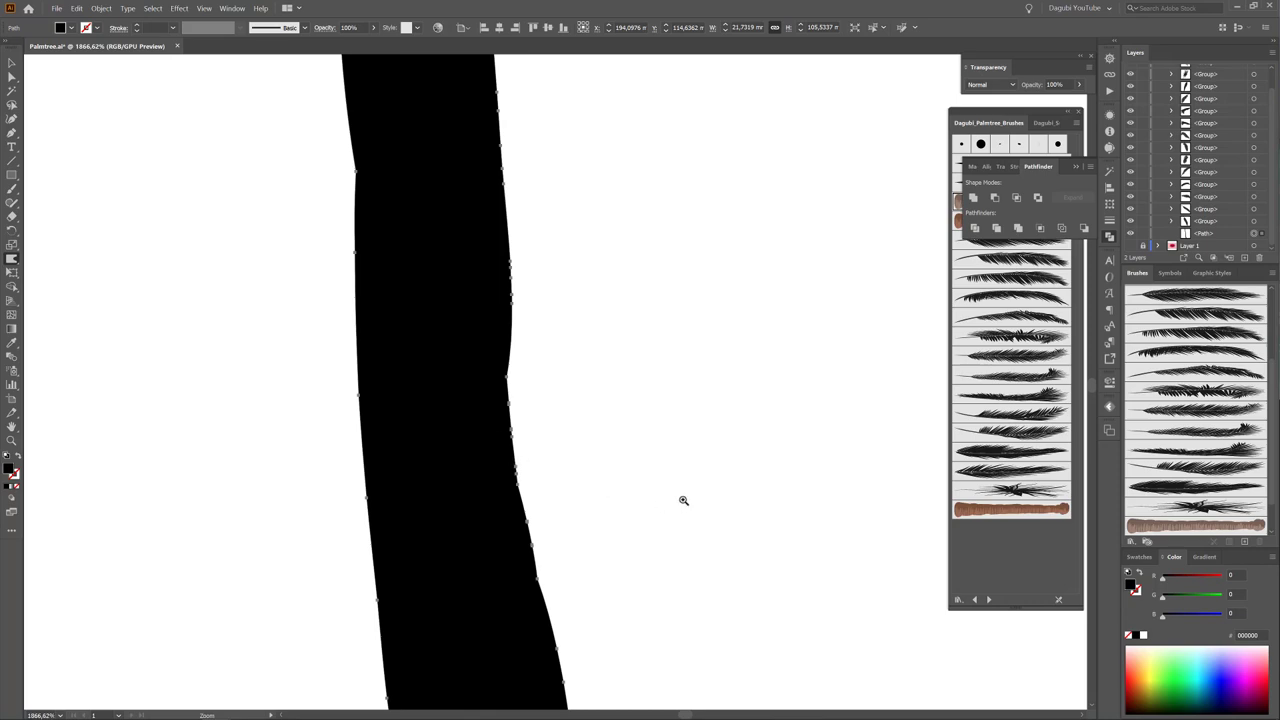
{"action": "left_click_drag", "start_coordinate": [683, 500], "coordinate": [520, 335]}
{"action": "key", "text": "shift+r"}
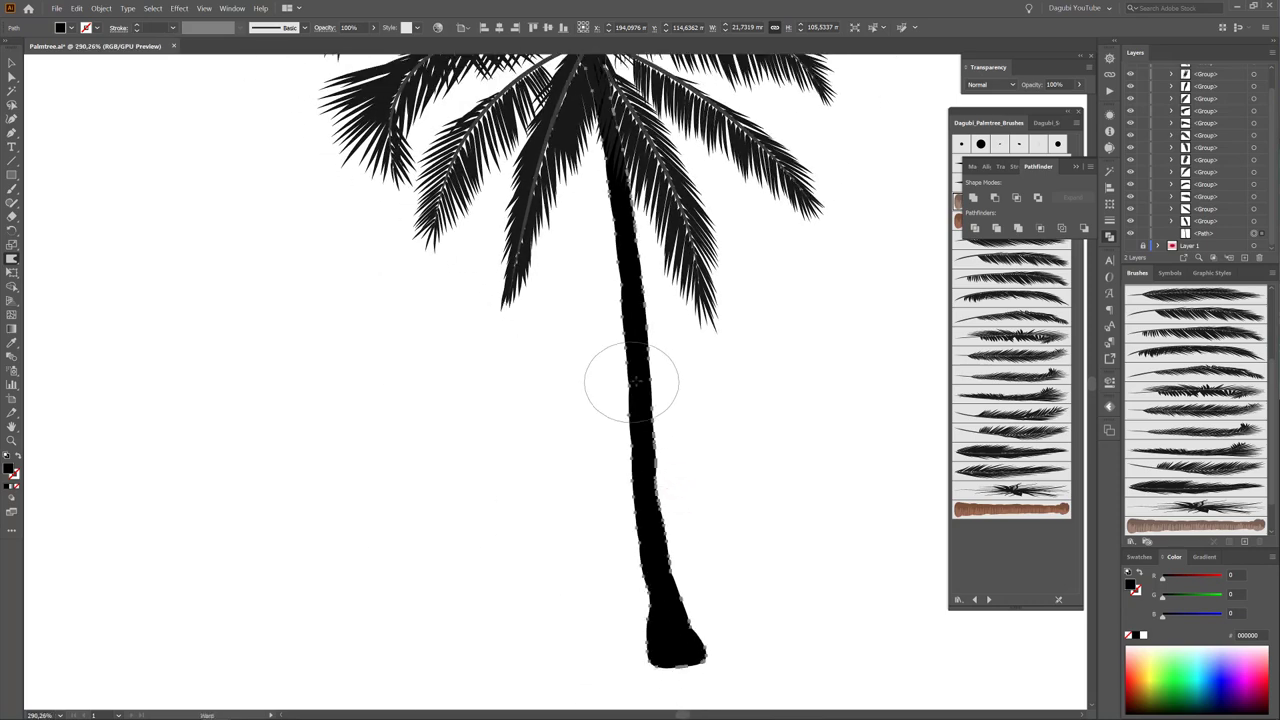
{"action": "left_click", "coordinate": [104, 10]}
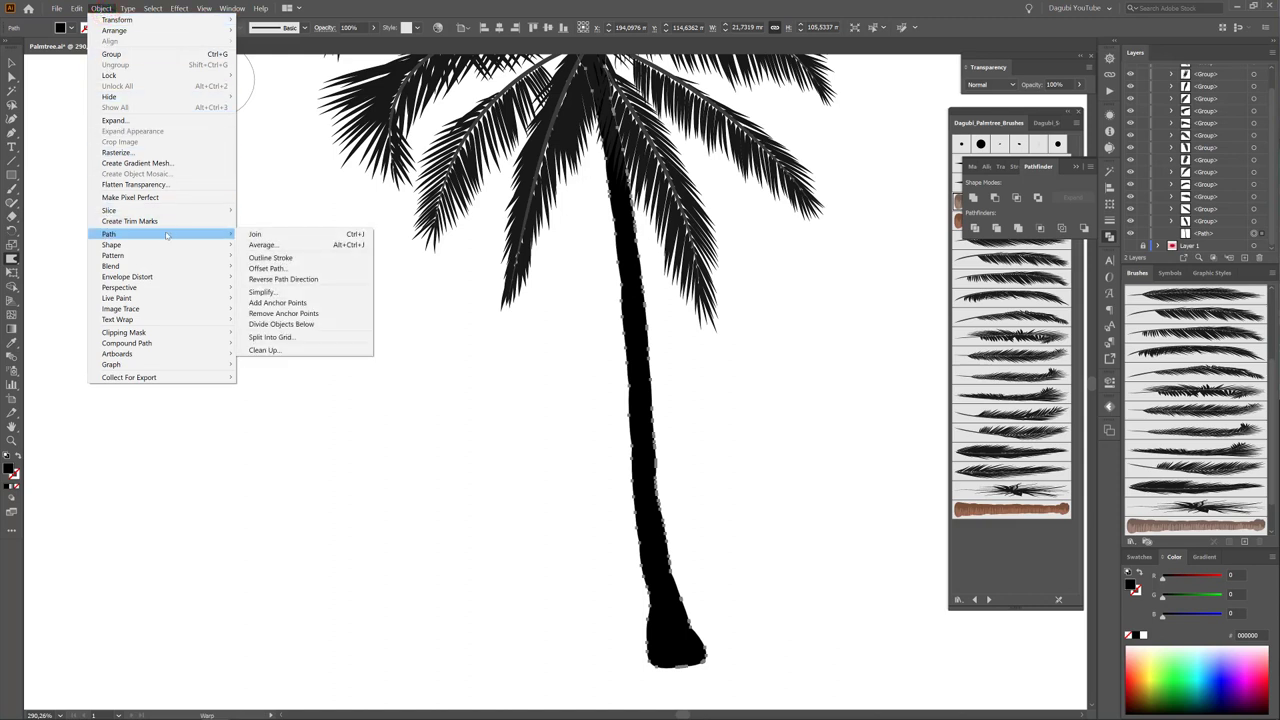
{"action": "mouse_move", "coordinate": [109, 234]}
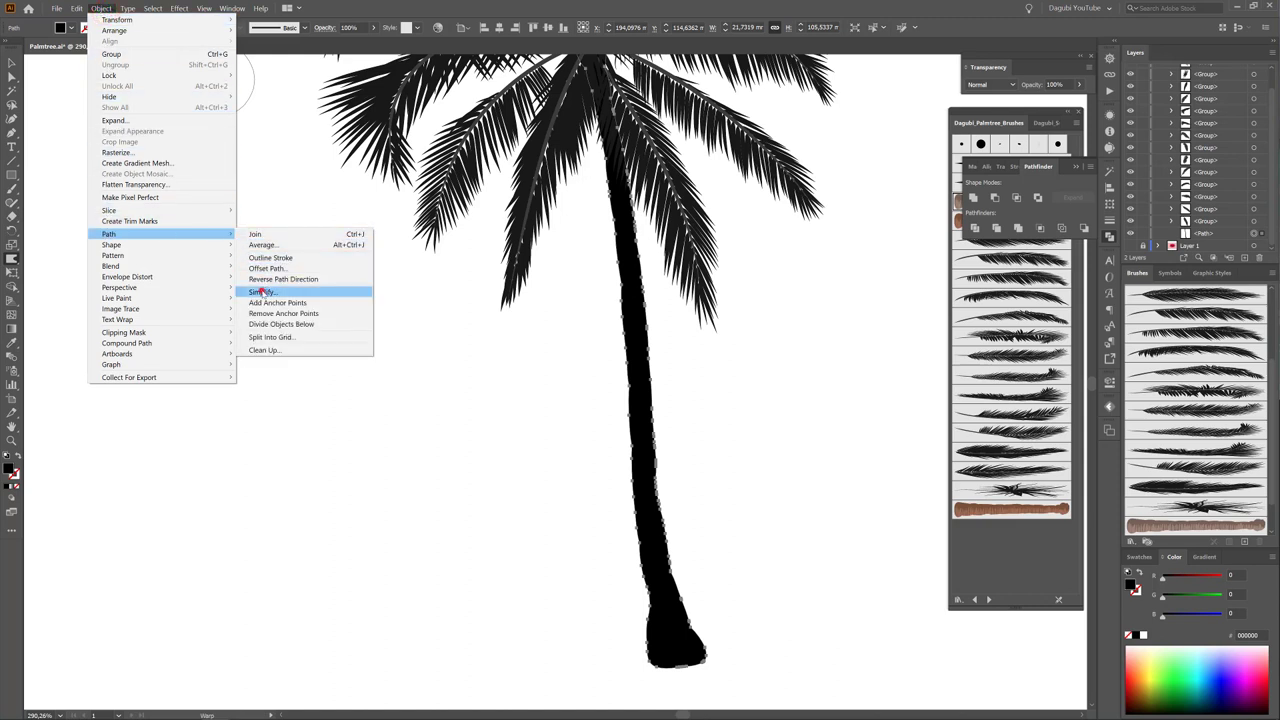
Simplify the trunk outline to 76%, cutting its anchor points from 213 to 107.
{"action": "left_click", "coordinate": [262, 291]}
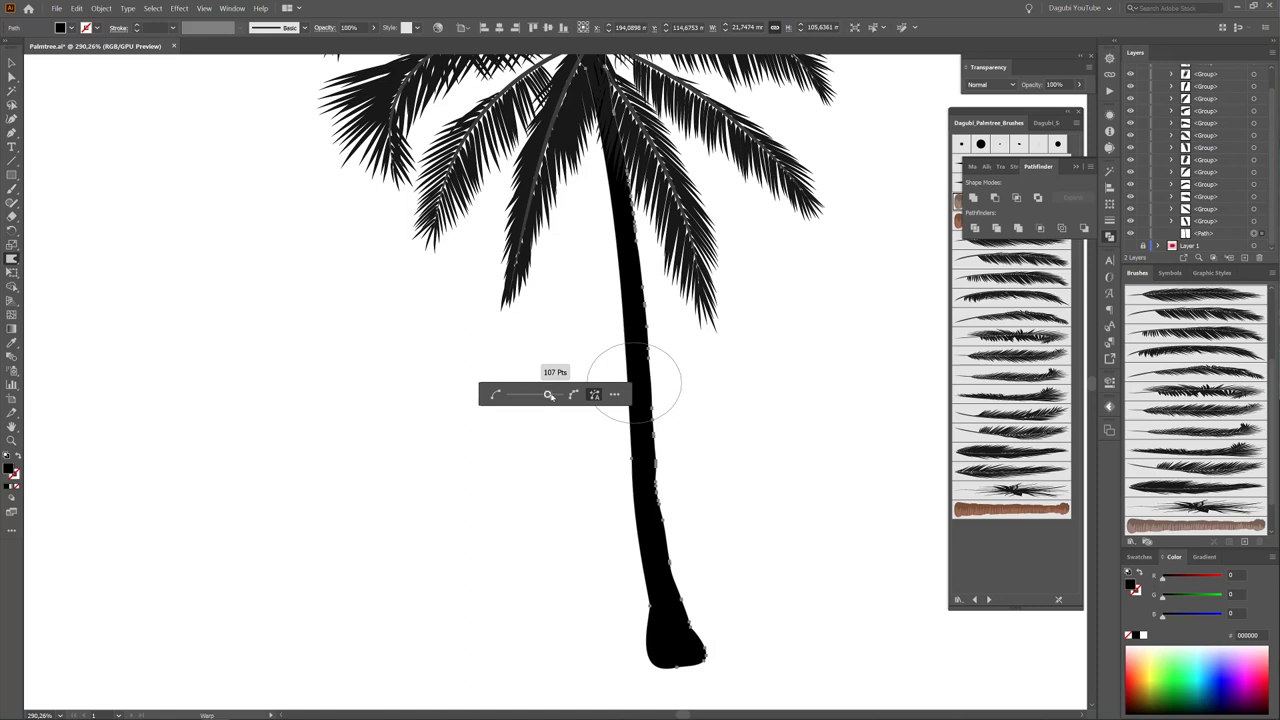
{"action": "left_click", "coordinate": [615, 396]}
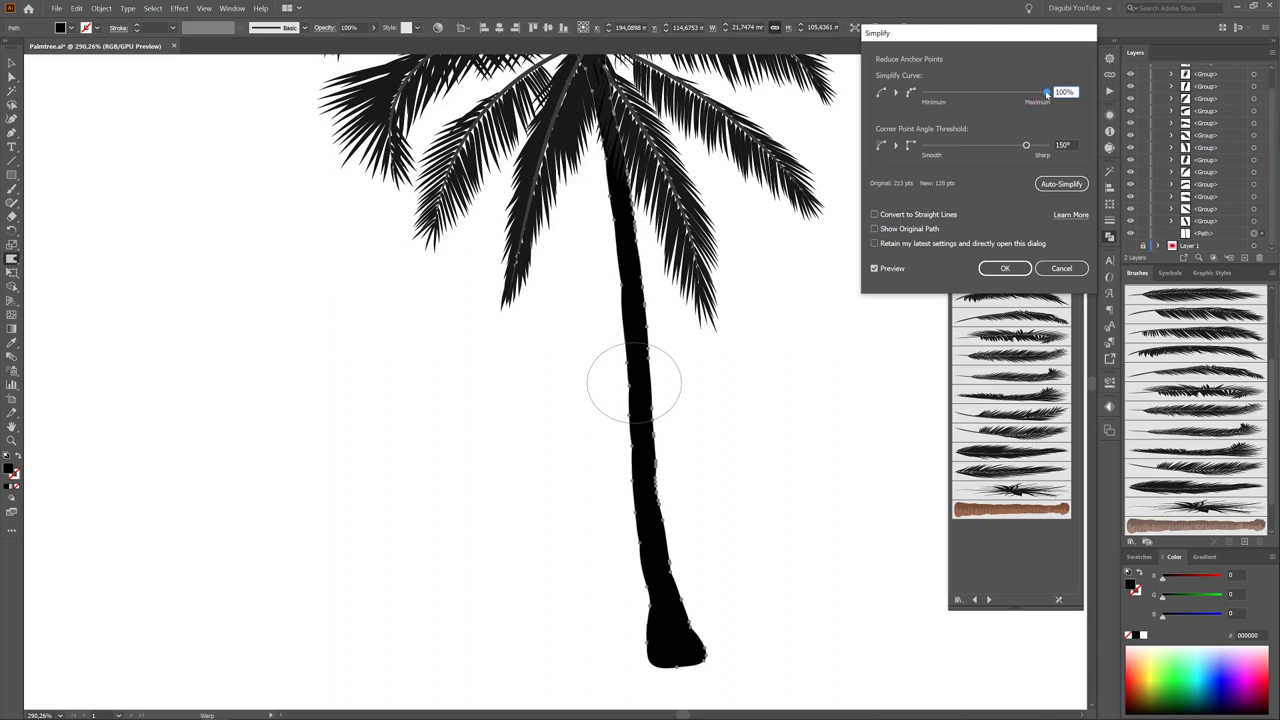
{"action": "left_click_drag", "start_coordinate": [944, 96], "coordinate": [935, 96]}
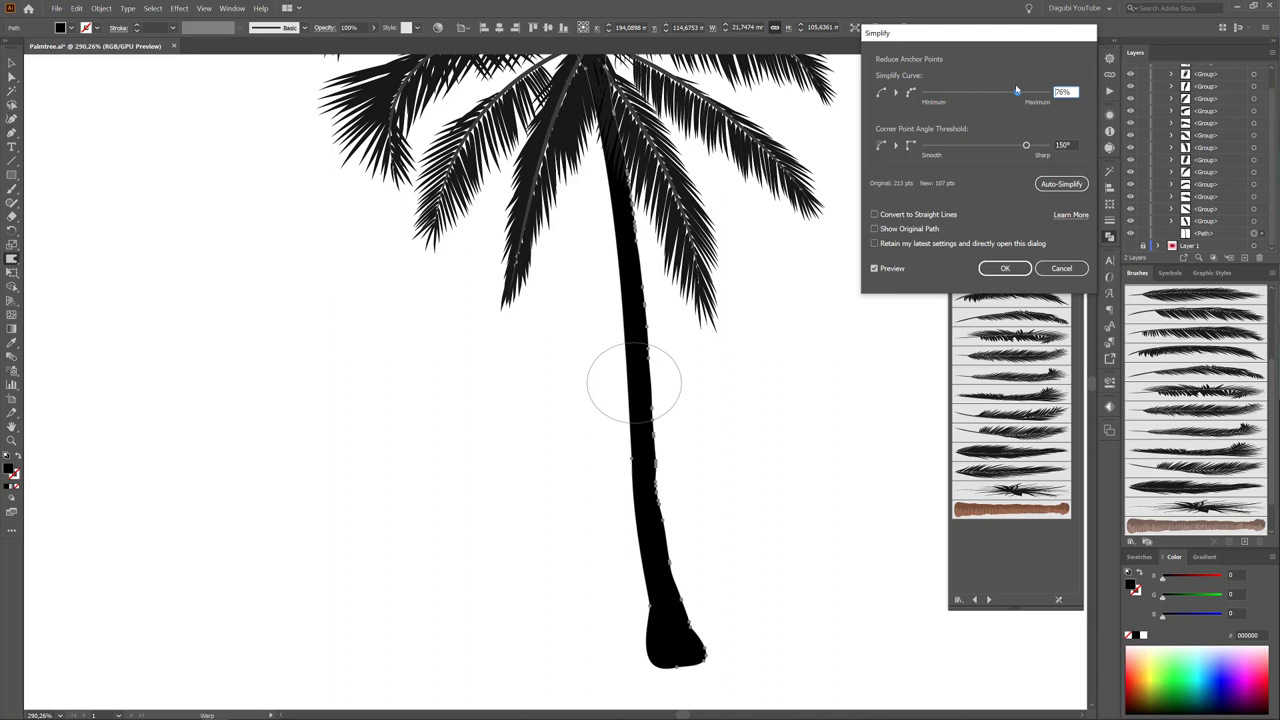
{"action": "left_click", "coordinate": [1005, 268]}
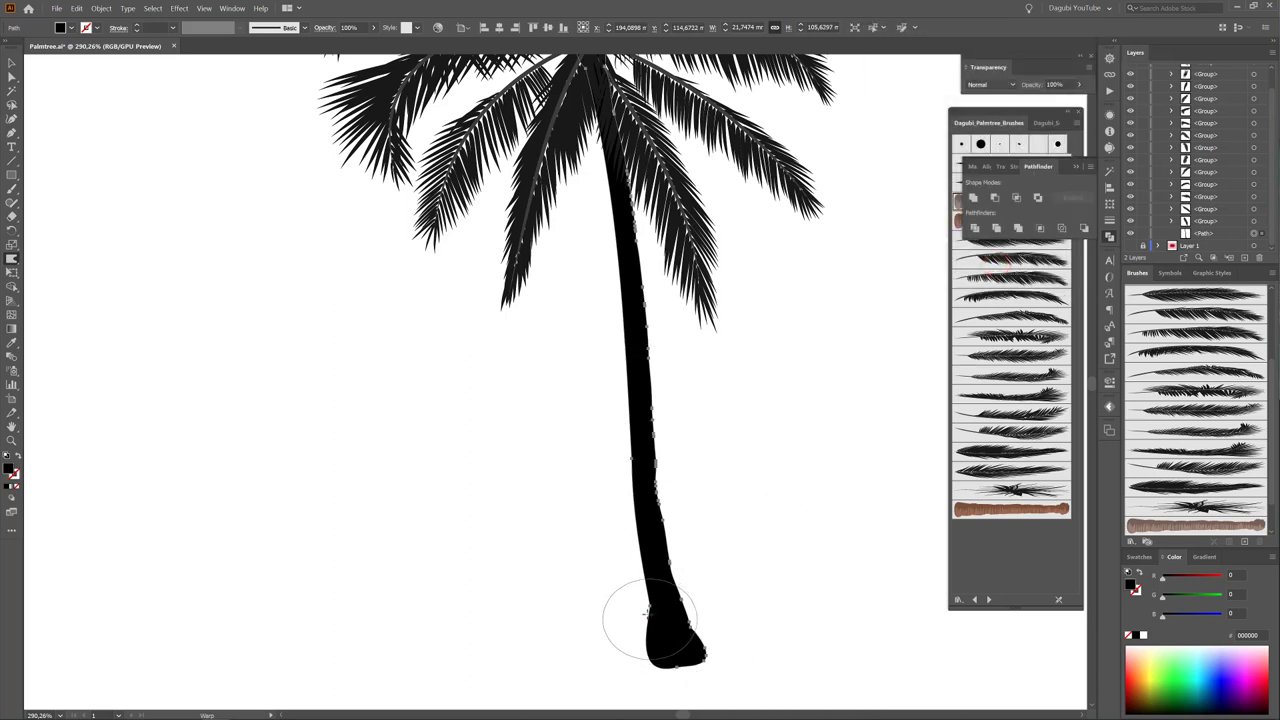
Warp the trunk's lower-left and upper edges to smooth its outline.
{"action": "mouse_move", "coordinate": [636, 608]}
{"action": "left_mouse_down"}
{"action": "mouse_move", "coordinate": [690, 603]}
{"action": "mouse_move", "coordinate": [660, 670]}
{"action": "mouse_move", "coordinate": [688, 668]}
{"action": "left_mouse_up"}
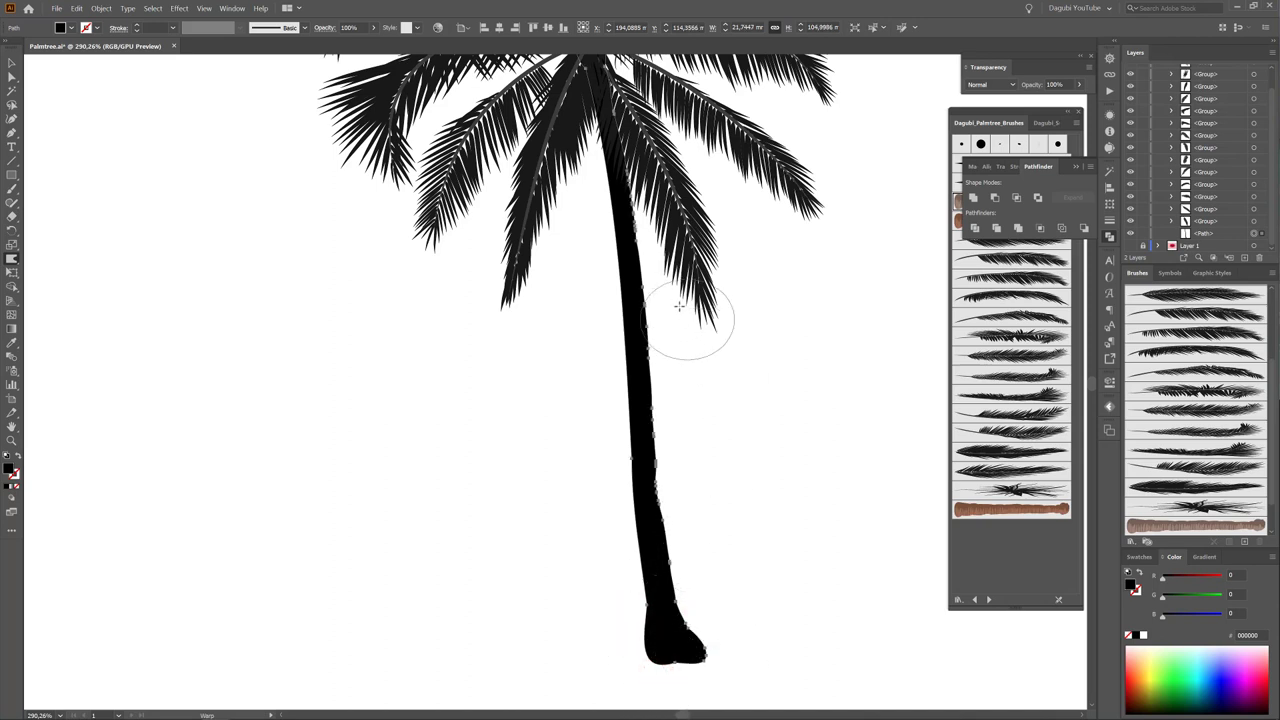
{"action": "left_click_drag", "start_coordinate": [657, 310], "coordinate": [654, 339]}
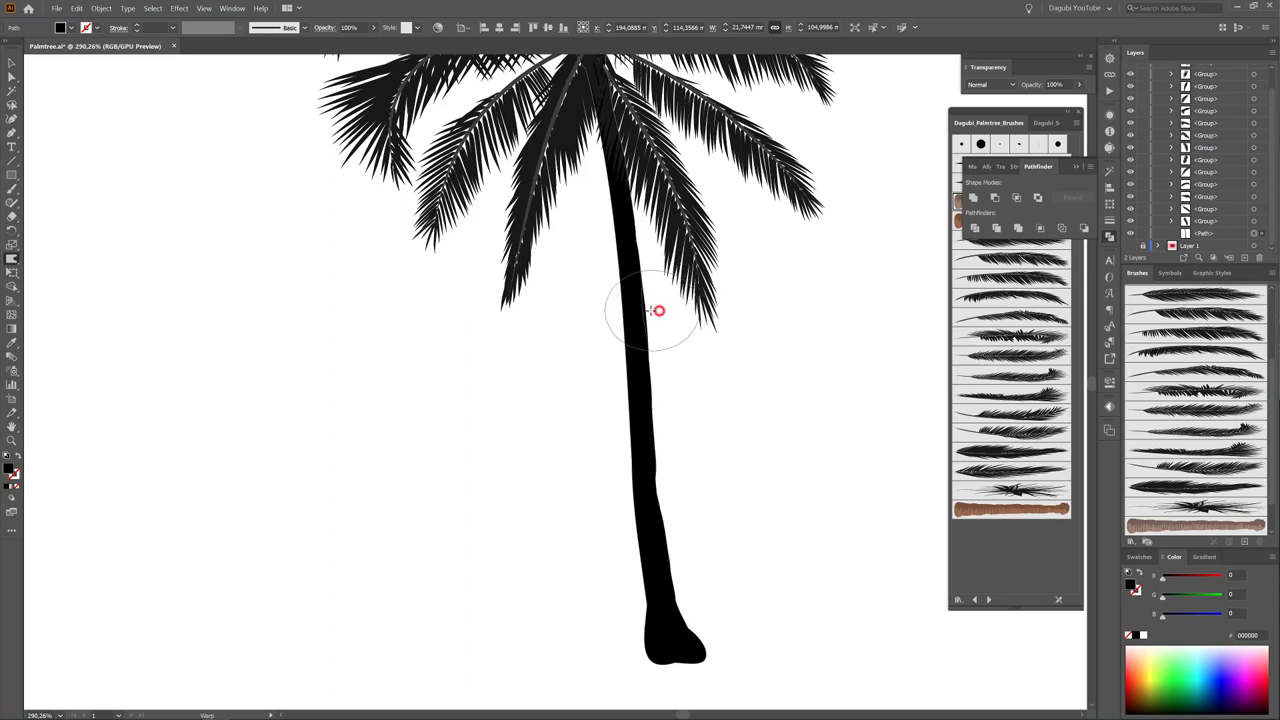
{"action": "left_click", "coordinate": [611, 372]}
{"action": "key", "text": "v"}
{"action": "left_click", "coordinate": [654, 355]}
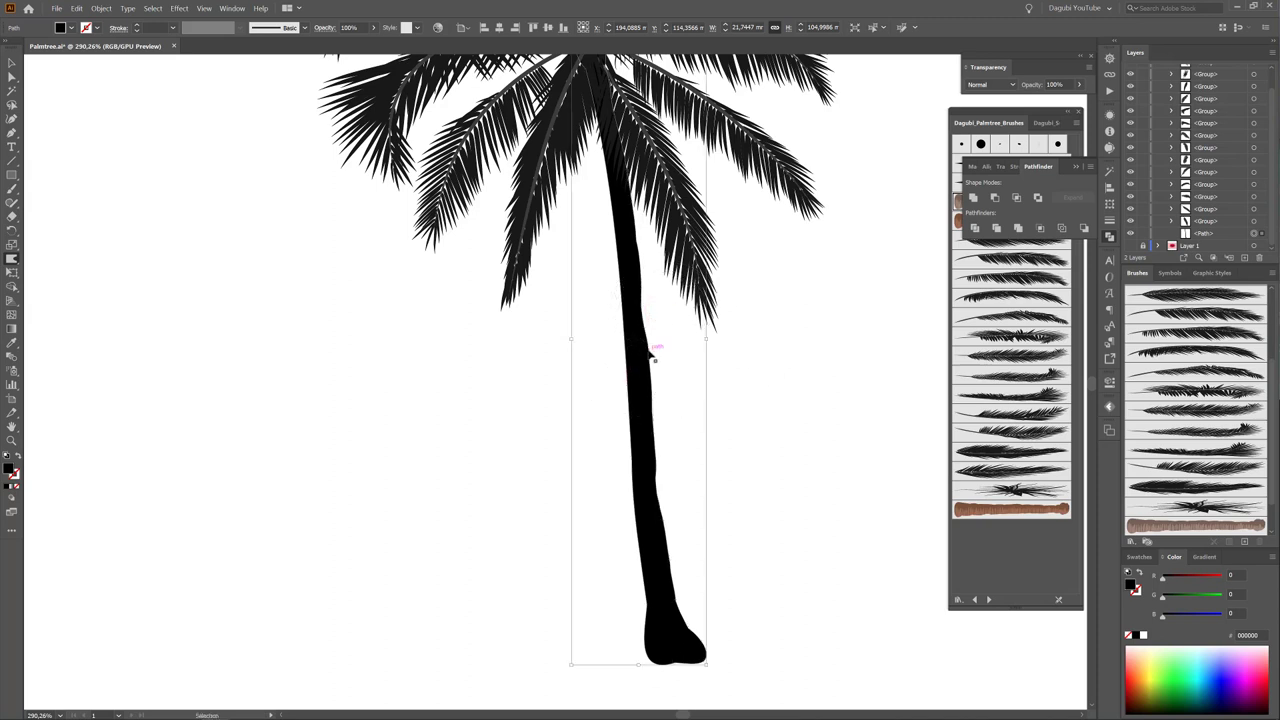
{"action": "key", "text": "shift+r"}
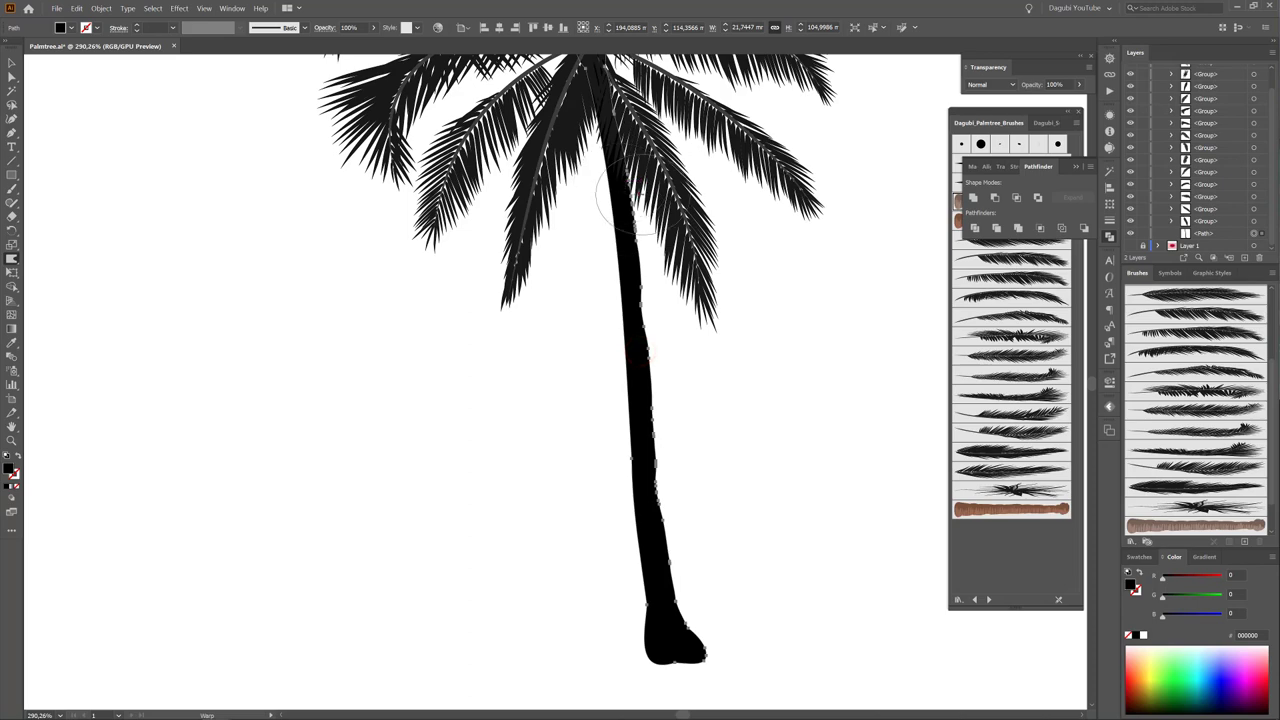
{"action": "left_click", "coordinate": [781, 589], "text": "ctrl+alt"}
{"action": "left_click", "coordinate": [812, 496], "text": "ctrl+alt"}
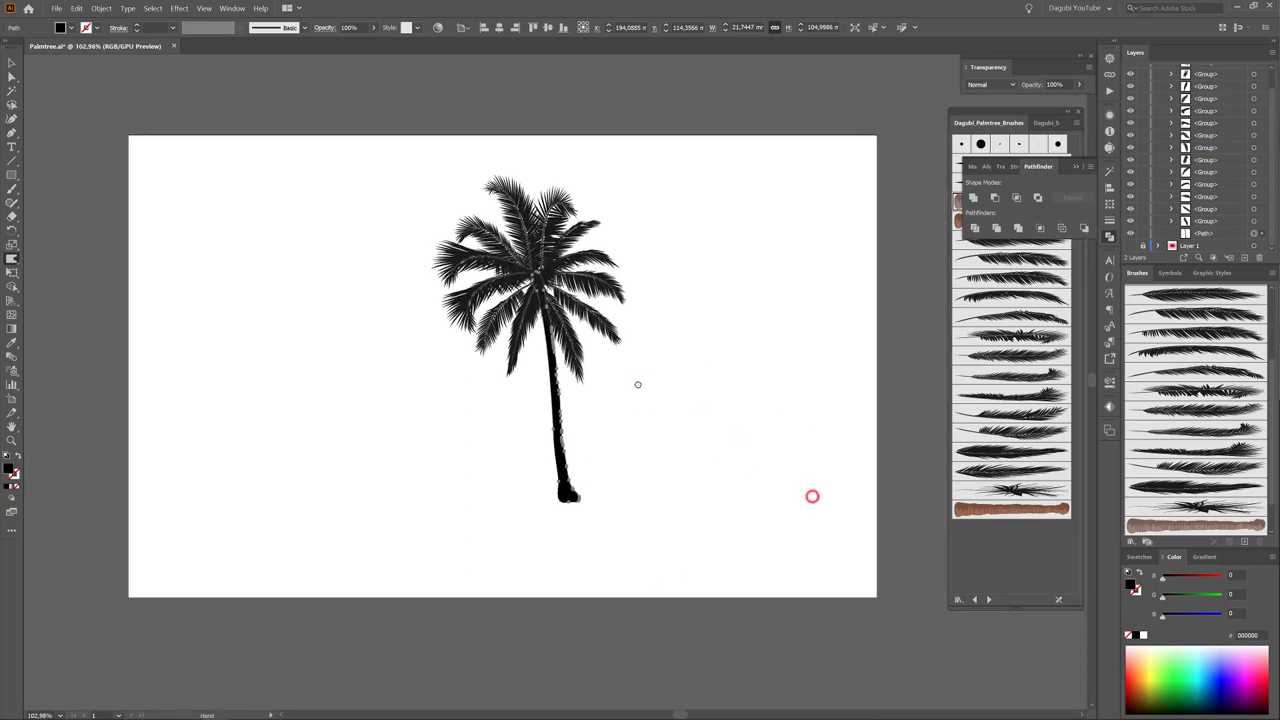
{"action": "left_click_drag", "start_coordinate": [634, 380], "coordinate": [696, 393]}
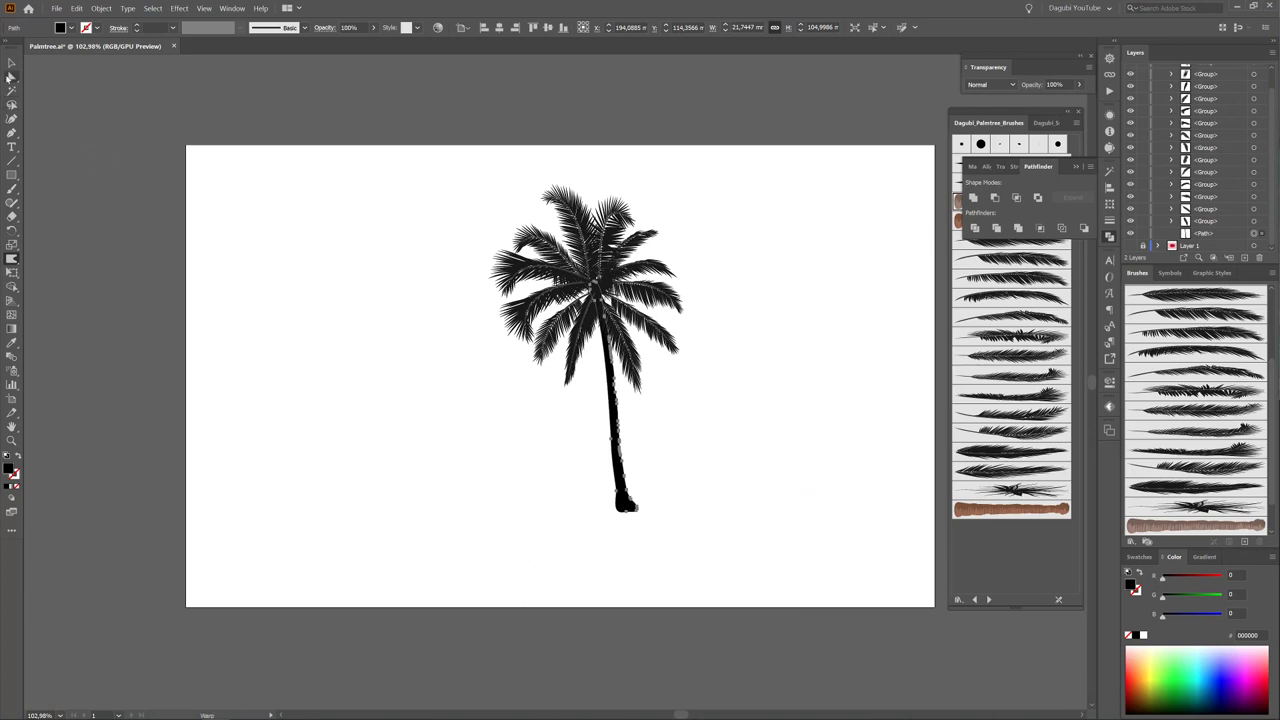
Drag the trunk's base anchor points down to lengthen the trunk.
{"action": "left_click", "coordinate": [10, 77]}
{"action": "left_click_drag", "start_coordinate": [568, 548], "coordinate": [704, 472]}
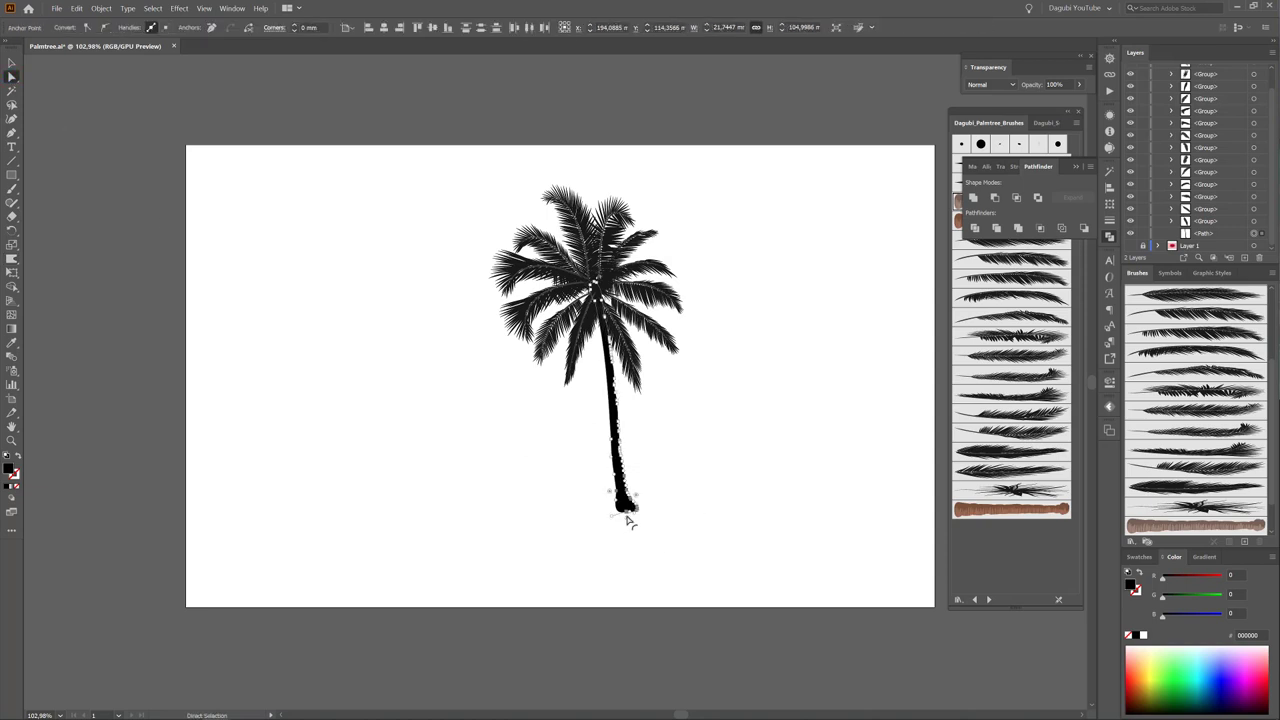
{"action": "left_click_drag", "start_coordinate": [628, 521], "coordinate": [640, 534]}
{"action": "left_click", "coordinate": [775, 493]}
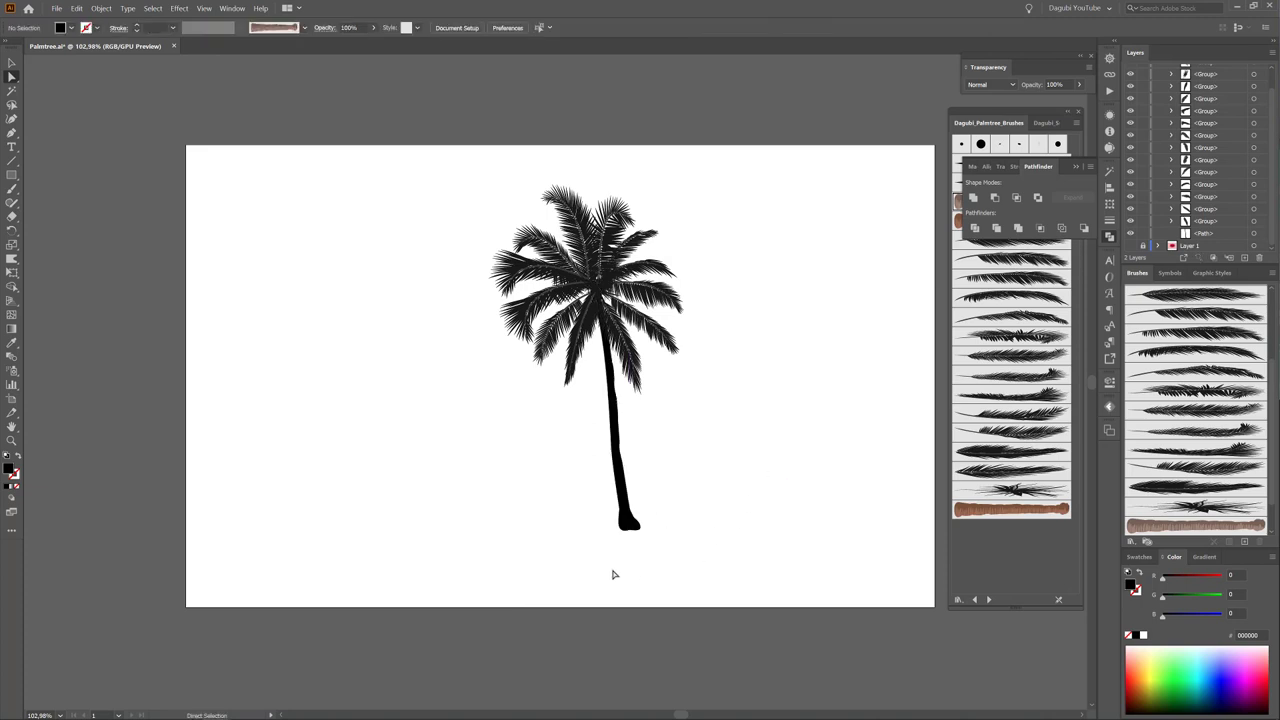
{"action": "left_click_drag", "start_coordinate": [617, 548], "coordinate": [786, 571]}
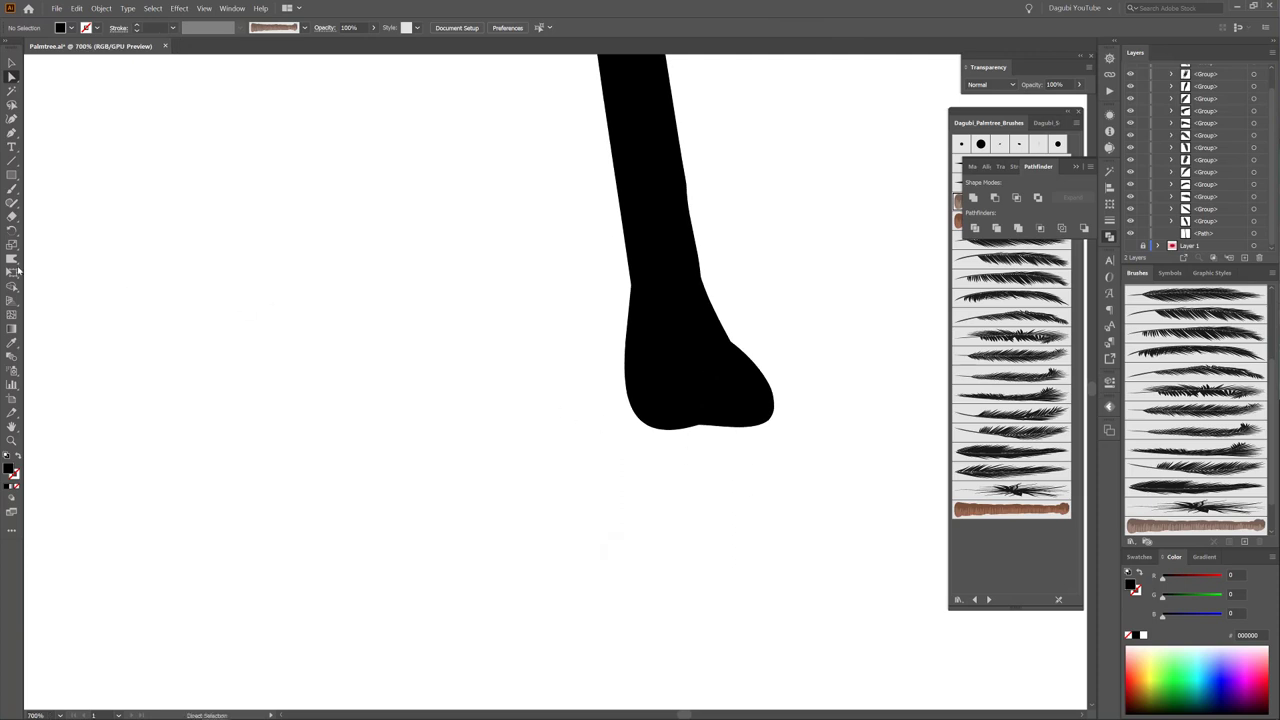
Warp the flared base with a flat, wide brush into a smoother, rounder foot.
{"action": "left_click", "coordinate": [12, 258]}
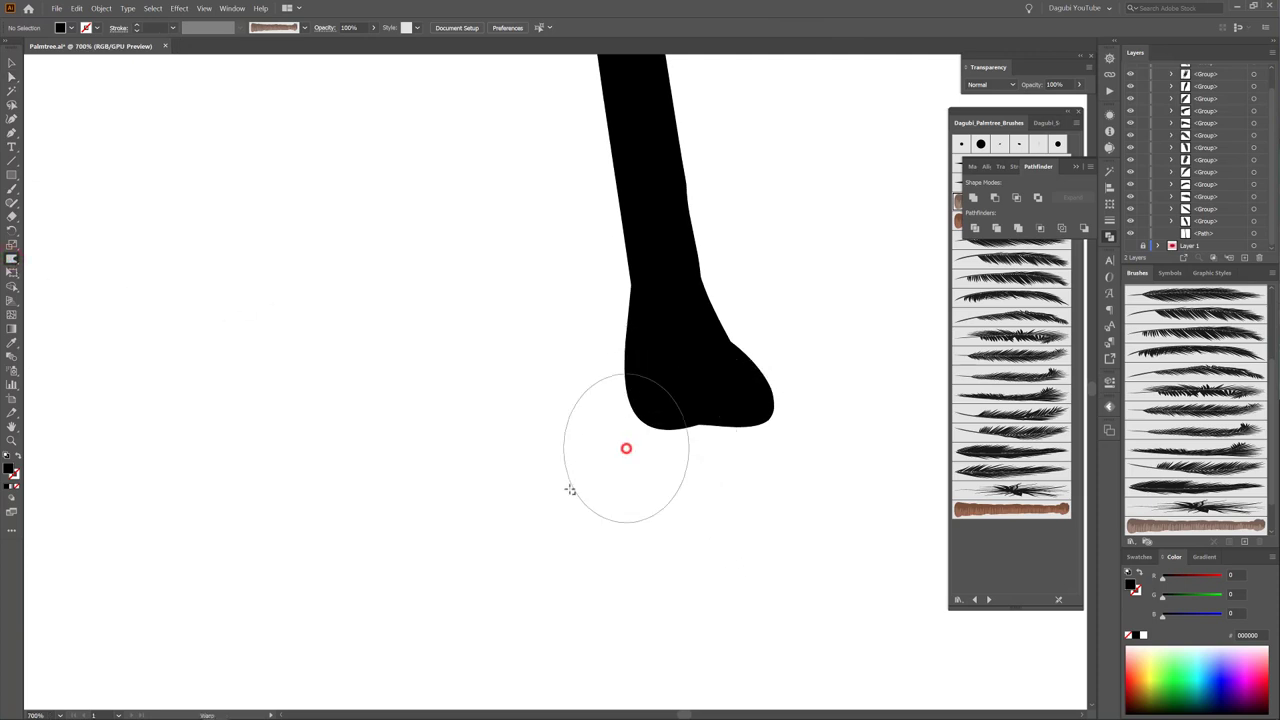
{"action": "left_click_drag", "start_coordinate": [569, 489], "coordinate": [623, 500]}
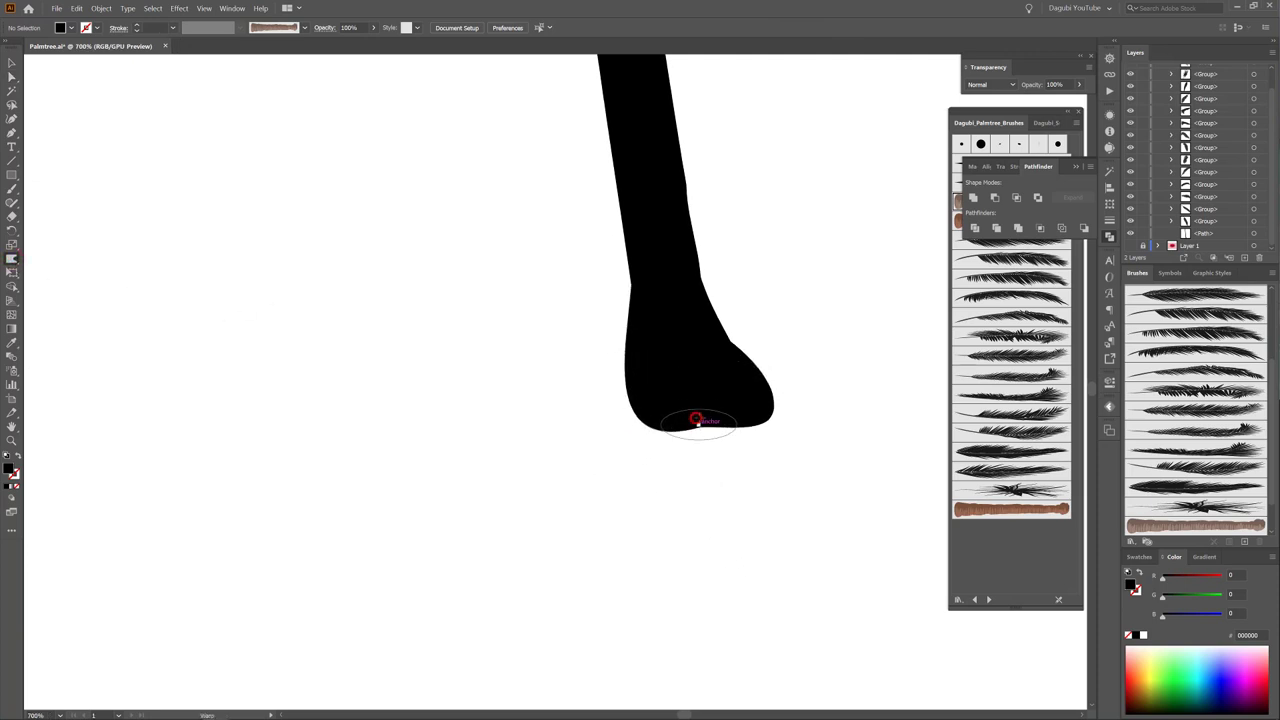
{"action": "mouse_move", "coordinate": [697, 421]}
{"action": "left_mouse_down"}
{"action": "mouse_move", "coordinate": [665, 448]}
{"action": "mouse_move", "coordinate": [728, 434]}
{"action": "left_mouse_up"}
{"action": "mouse_move", "coordinate": [714, 349]}
{"action": "left_mouse_down"}
{"action": "mouse_move", "coordinate": [703, 277]}
{"action": "mouse_move", "coordinate": [669, 334]}
{"action": "mouse_move", "coordinate": [580, 277]}
{"action": "left_mouse_up"}
{"action": "left_click", "coordinate": [755, 428], "text": "ctrl+alt"}
{"action": "left_click_drag", "start_coordinate": [621, 208], "coordinate": [718, 313]}
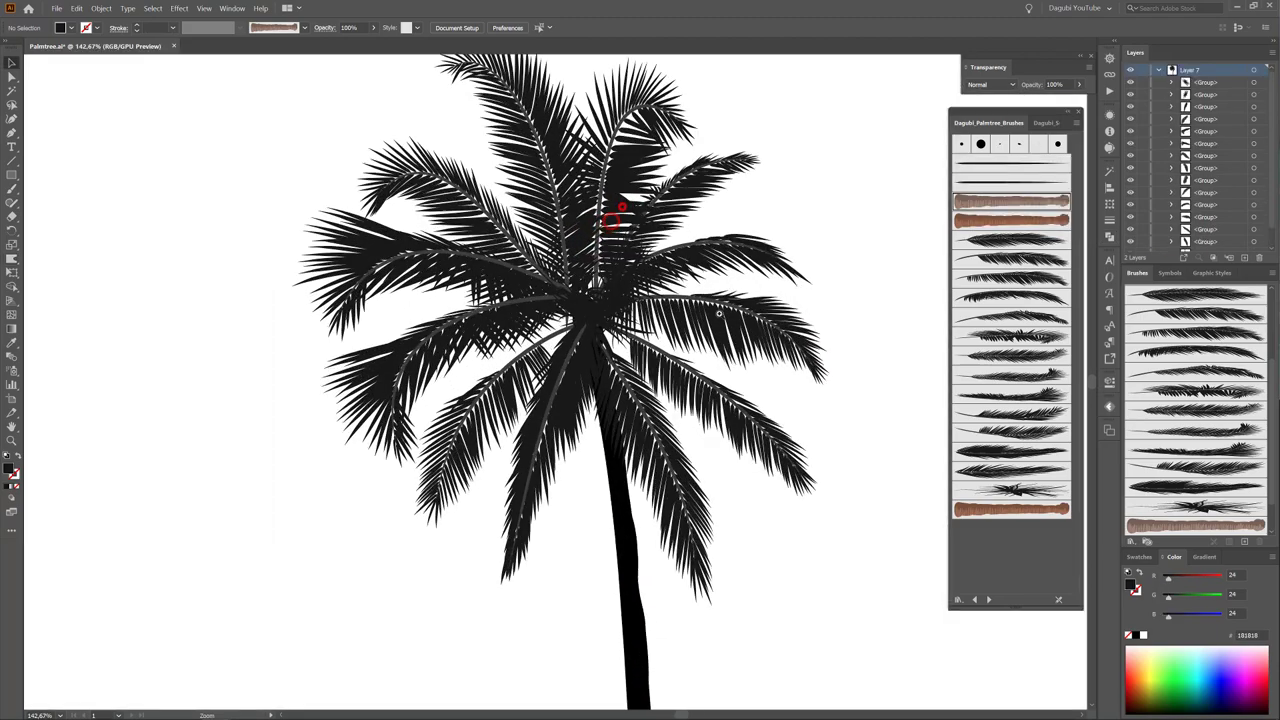
Rotate and shift a frond group, and reposition the lower-right and lower-left fronds.
{"action": "left_click", "coordinate": [718, 313]}
{"action": "key", "text": "v"}
{"action": "left_click", "coordinate": [535, 150]}
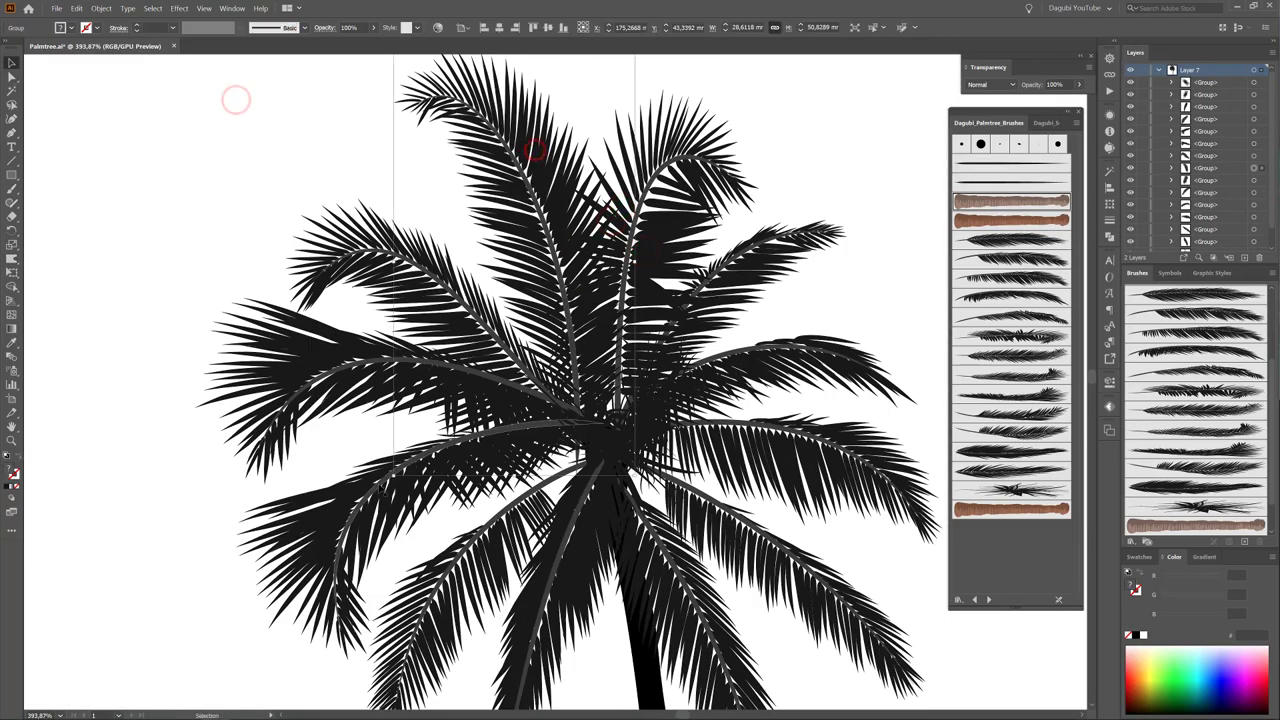
{"action": "left_click_drag", "start_coordinate": [390, 486], "coordinate": [440, 478]}
{"action": "left_click_drag", "start_coordinate": [545, 170], "coordinate": [551, 193]}
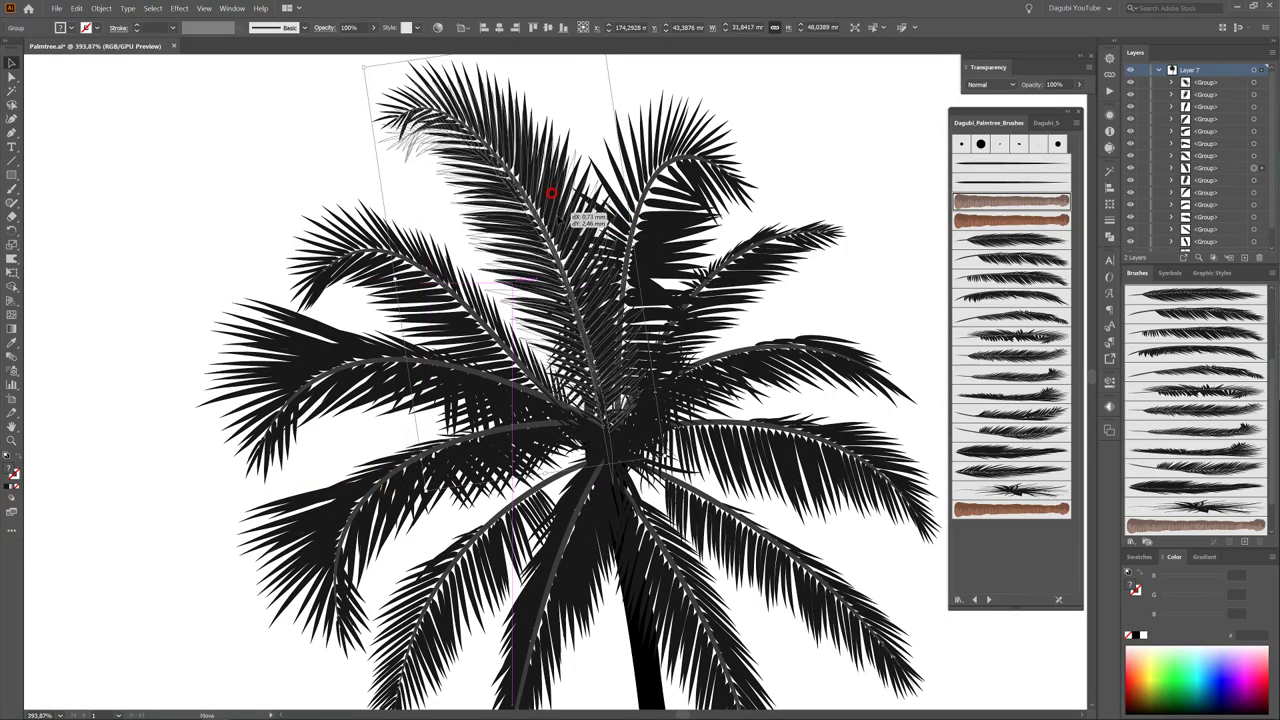
{"action": "scroll", "coordinate": [643, 428], "scroll_direction": "down", "scroll_amount": 2}
{"action": "mouse_move", "coordinate": [748, 494]}
{"action": "left_mouse_down"}
{"action": "mouse_move", "coordinate": [728, 512]}
{"action": "mouse_move", "coordinate": [748, 510]}
{"action": "left_mouse_up"}
{"action": "left_click_drag", "start_coordinate": [535, 528], "coordinate": [537, 497]}
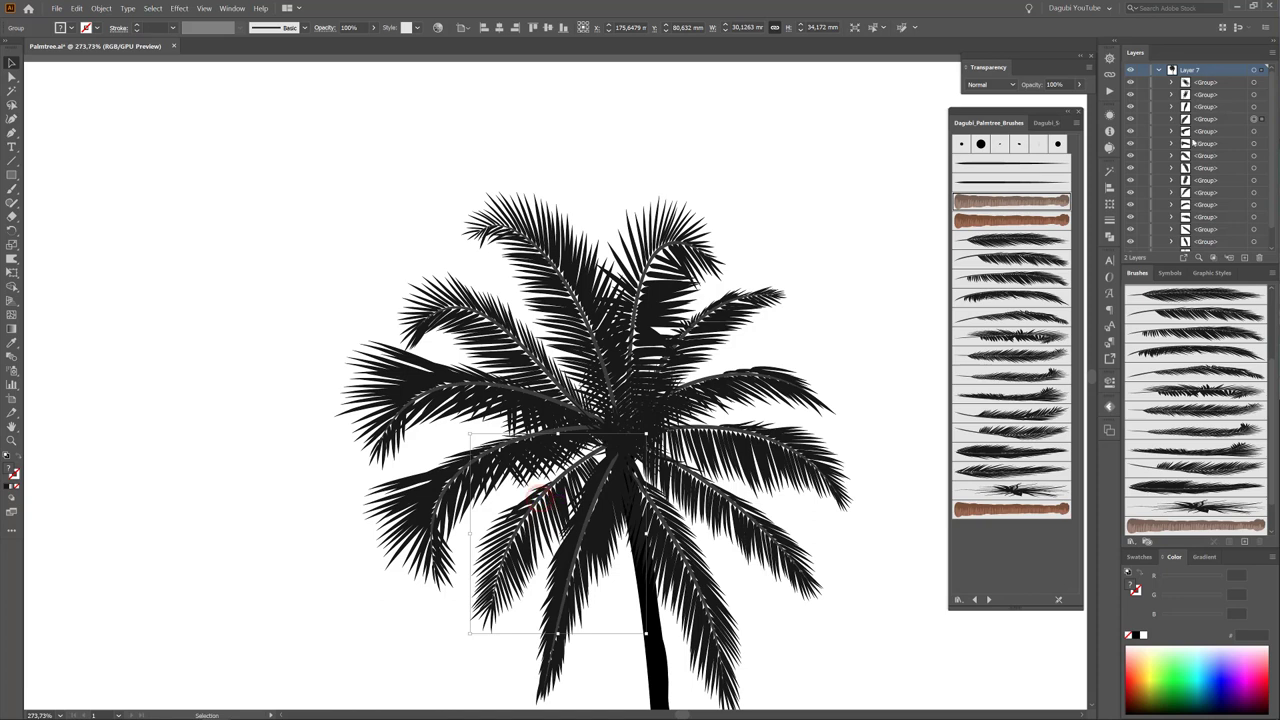
Nudge the small frond group at the trunk top slightly left and down.
{"action": "left_click", "coordinate": [1252, 83]}
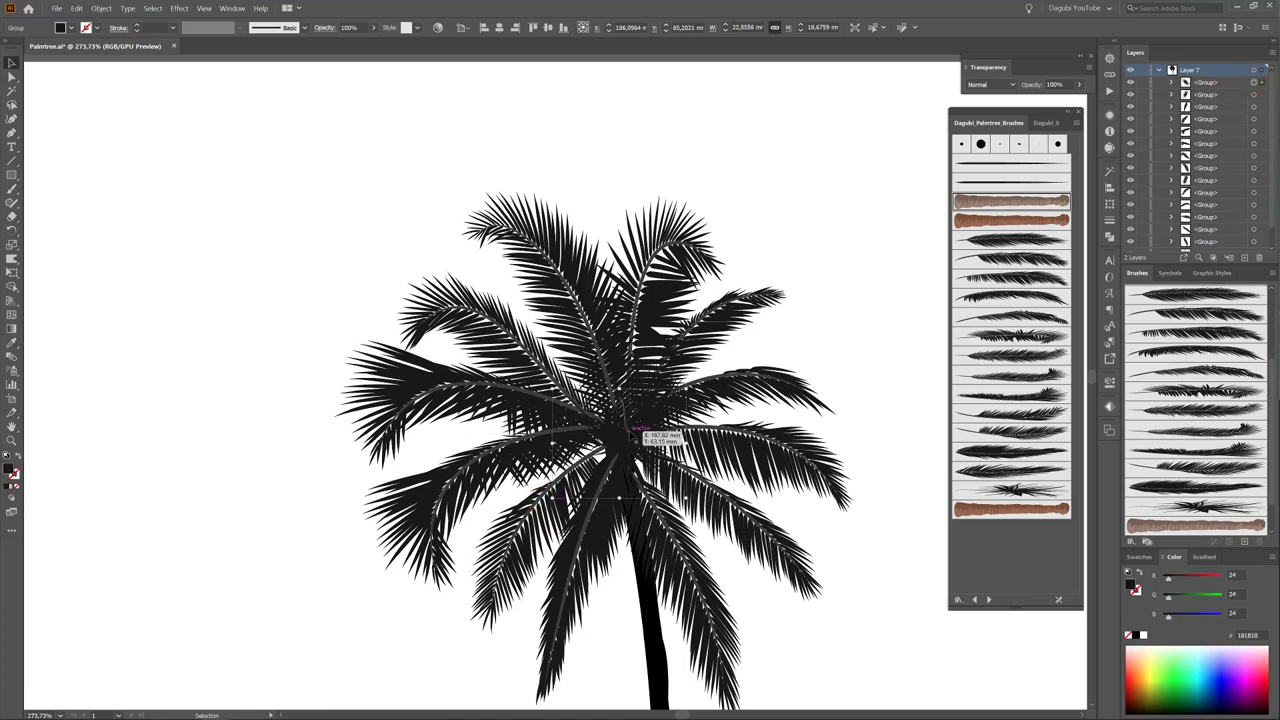
{"action": "key", "text": "Left"}
{"action": "key", "text": "Left"}
{"action": "key", "text": "Left"}
{"action": "key", "text": "Left"}
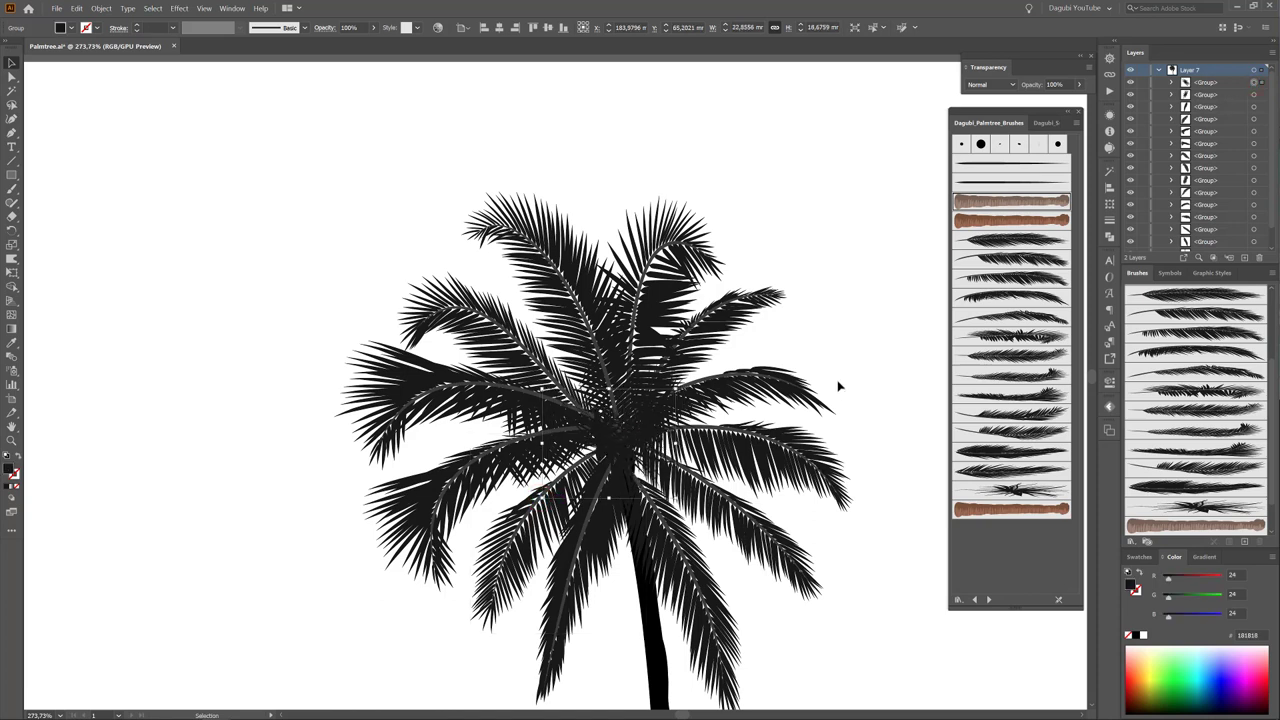
{"action": "key", "text": "Down"}
{"action": "scroll", "coordinate": [838, 387], "scroll_direction": "down", "scroll_amount": 3}
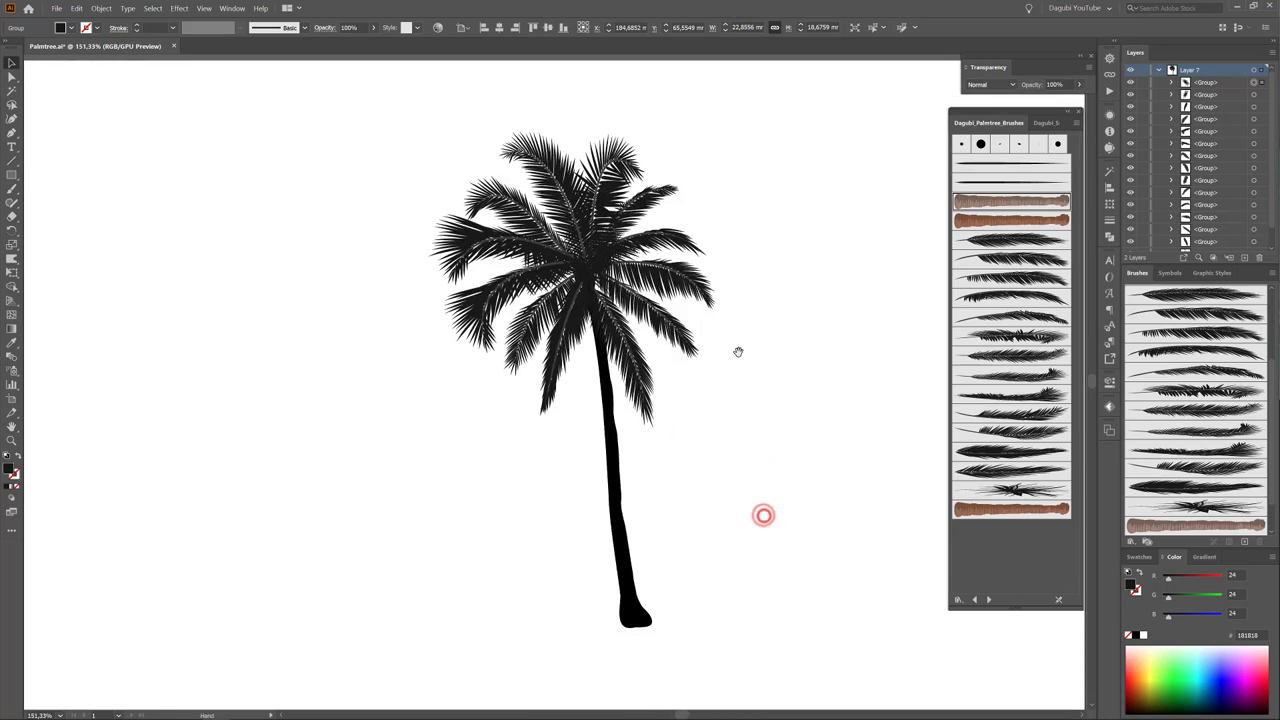
Shorten the trunk to about 108.2 mm tall by raising its base.
{"action": "key", "text": "v"}
{"action": "left_click", "coordinate": [619, 550]}
{"action": "left_click_drag", "start_coordinate": [614, 627], "coordinate": [616, 610]}
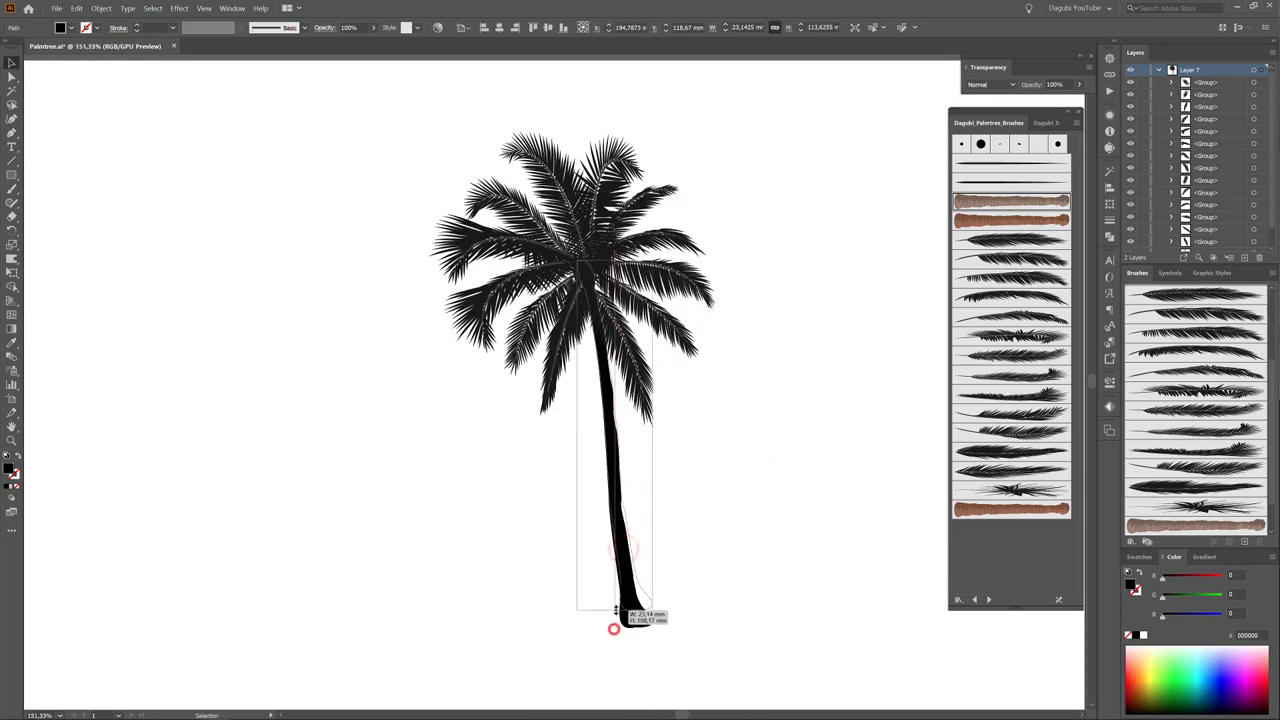
{"action": "left_click", "coordinate": [851, 352]}
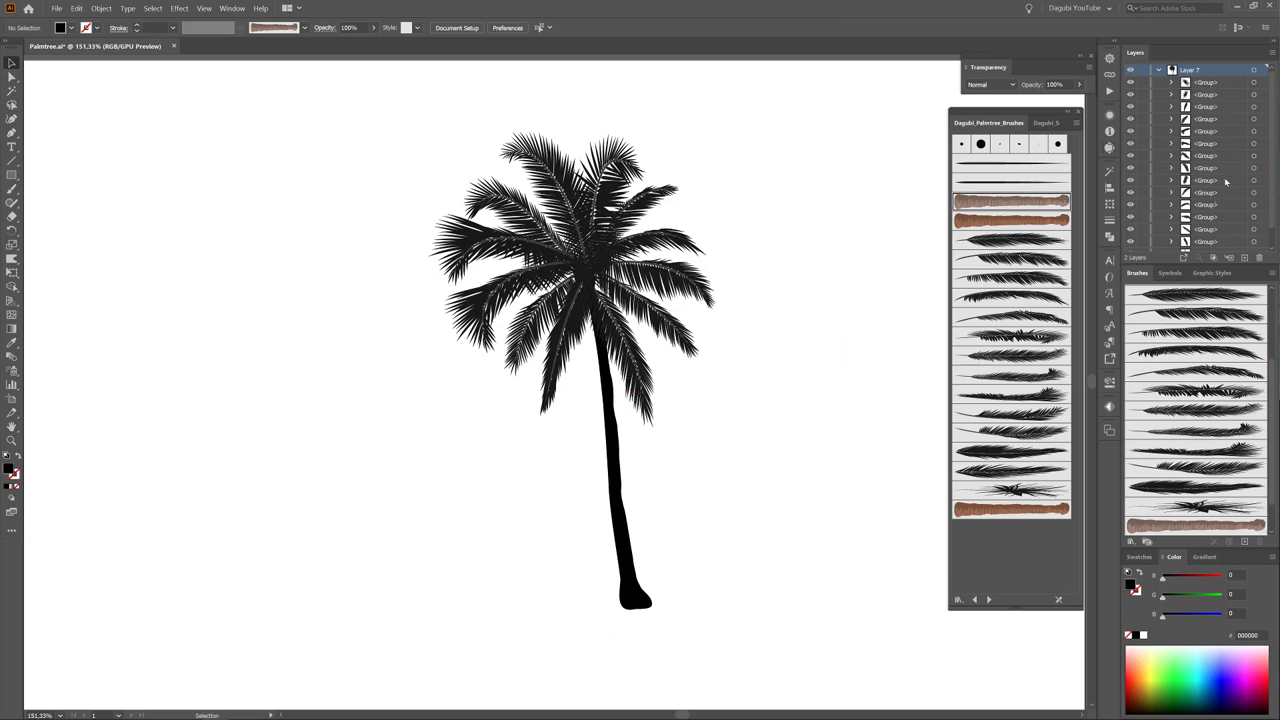
Hide the trunk path and select only the frond groups on Layer 7.
{"action": "left_click_drag", "start_coordinate": [1273, 86], "coordinate": [1149, 276]}
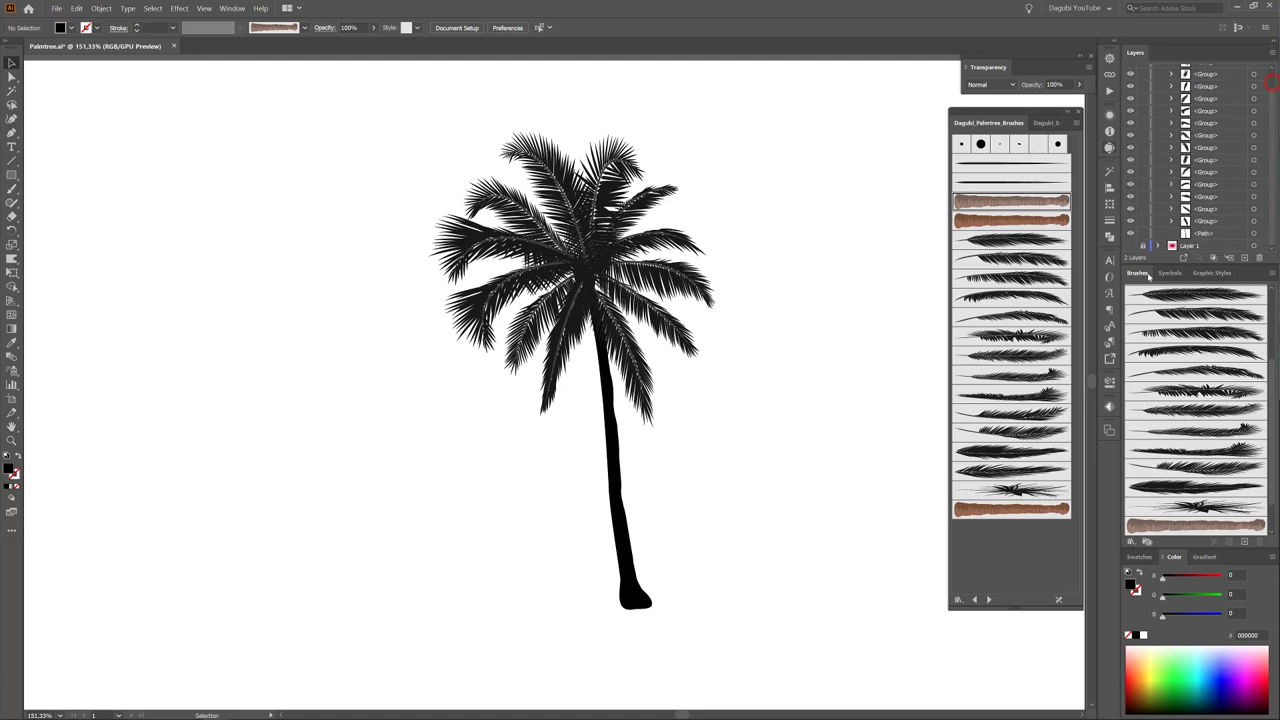
{"action": "left_click", "coordinate": [1131, 233]}
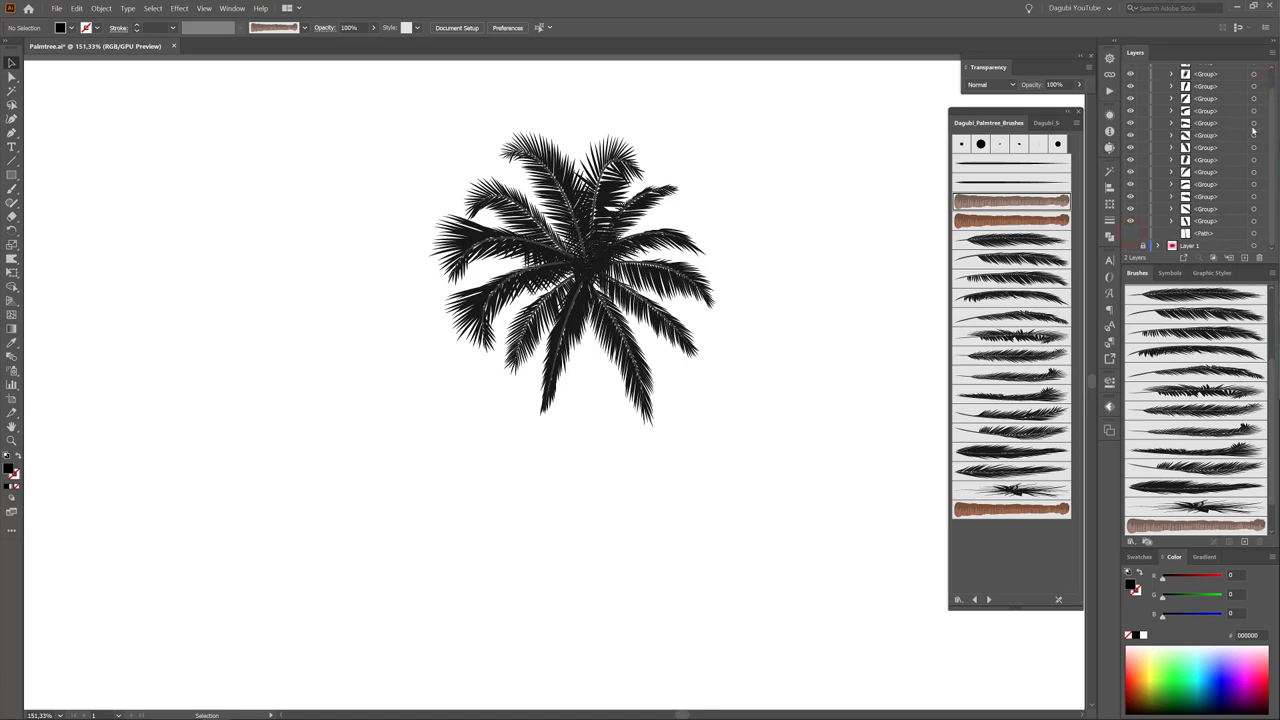
{"action": "scroll", "coordinate": [1233, 110], "scroll_direction": "up", "scroll_amount": 5}
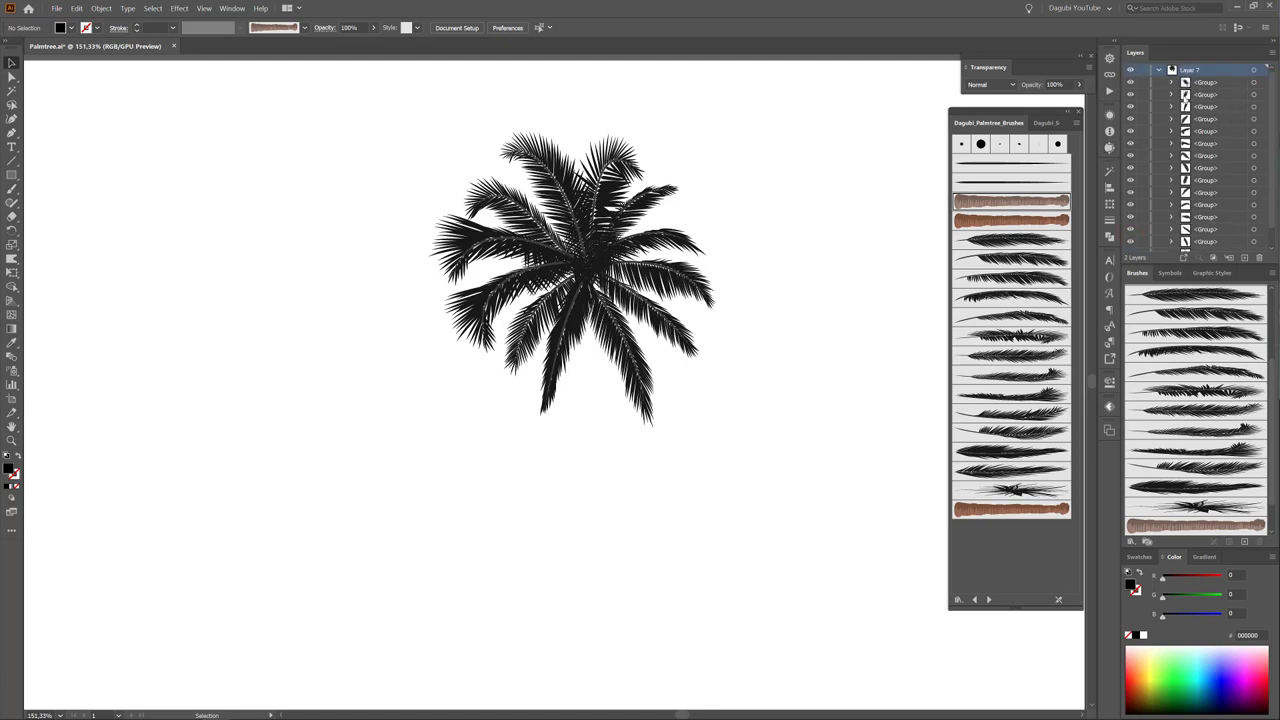
{"action": "left_click", "coordinate": [1254, 74]}
{"action": "scroll", "coordinate": [1197, 225], "scroll_direction": "down", "scroll_amount": 3}
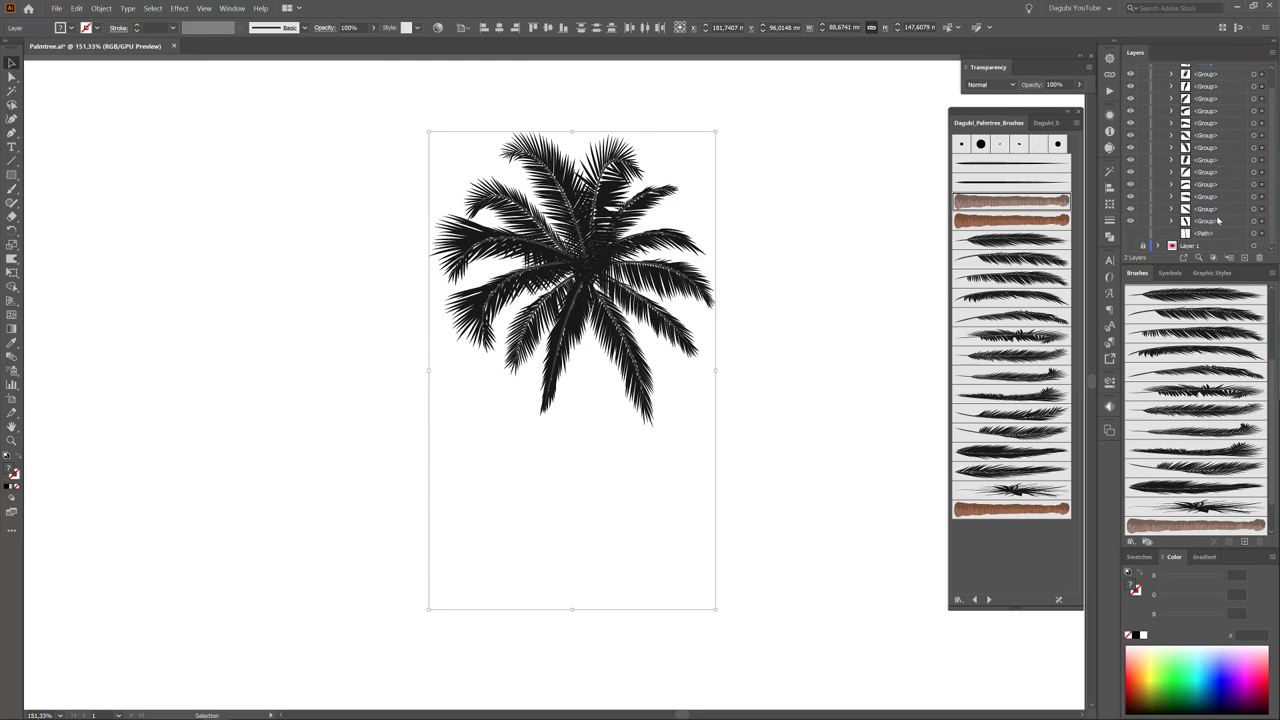
{"action": "left_click", "coordinate": [1130, 234]}
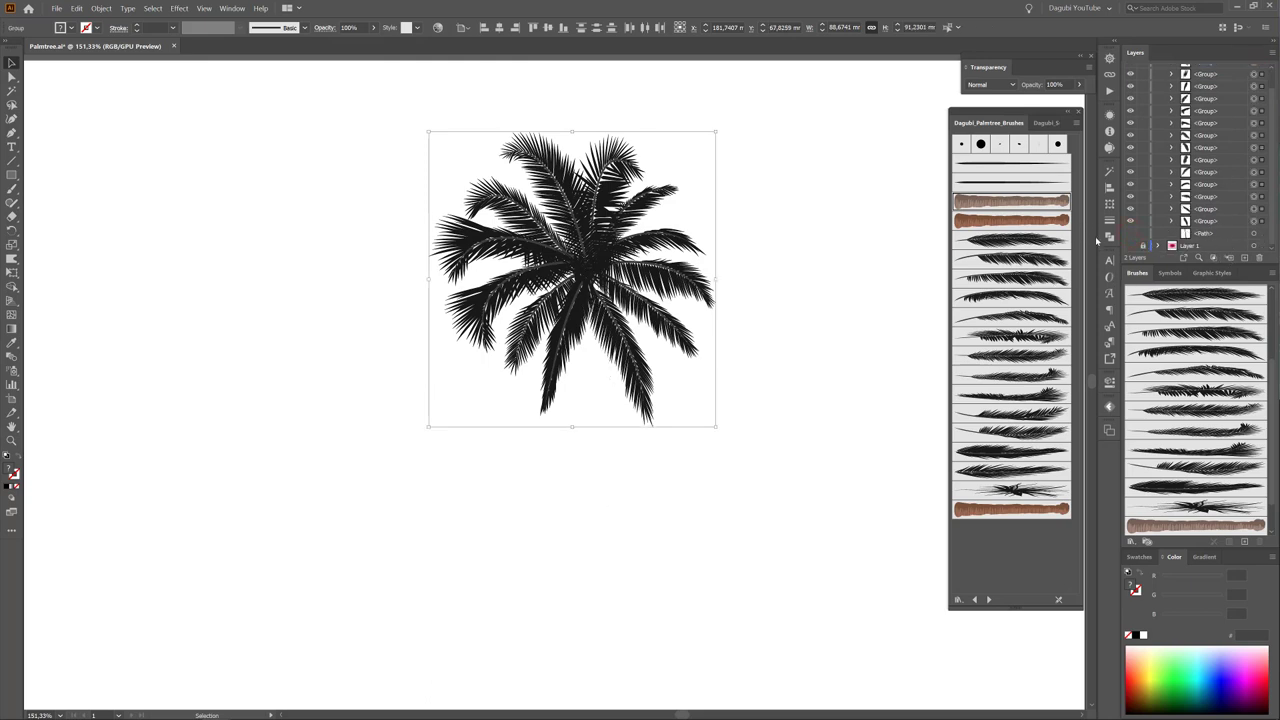
Unite the selected fronds with Pathfinder, then show the trunk again.
{"action": "left_click", "coordinate": [1108, 237]}
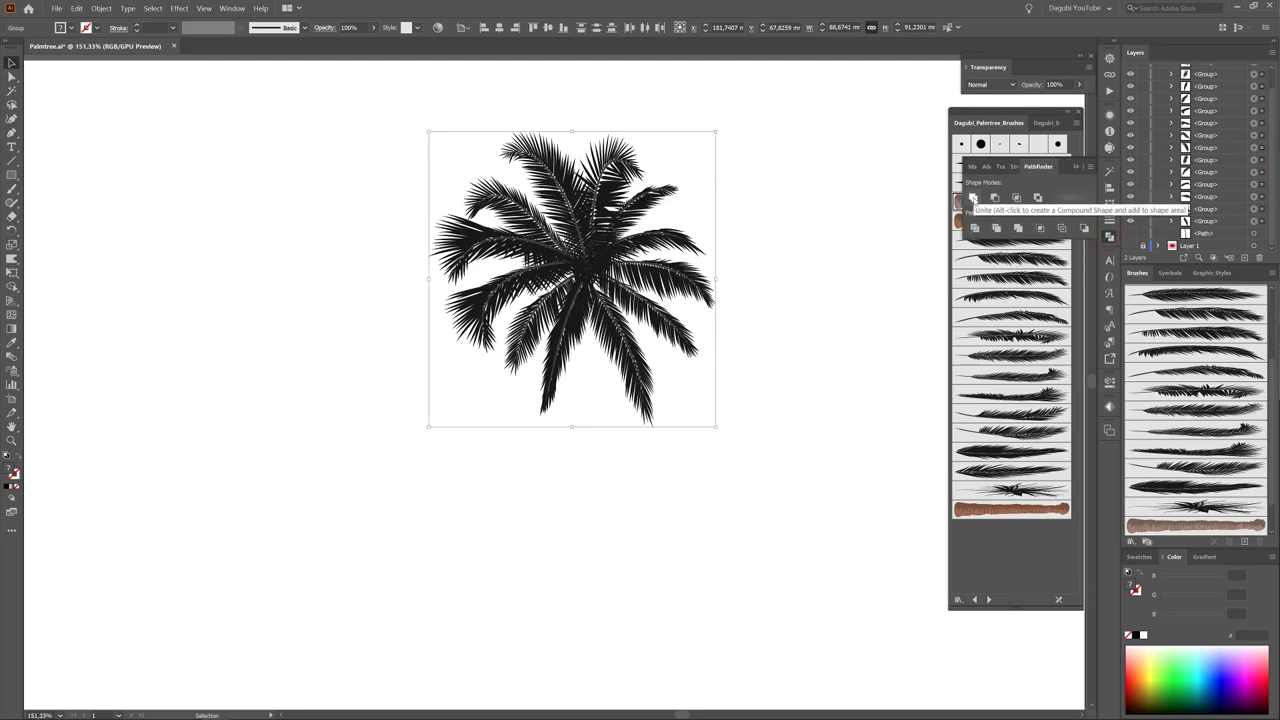
{"action": "left_click", "coordinate": [972, 199]}
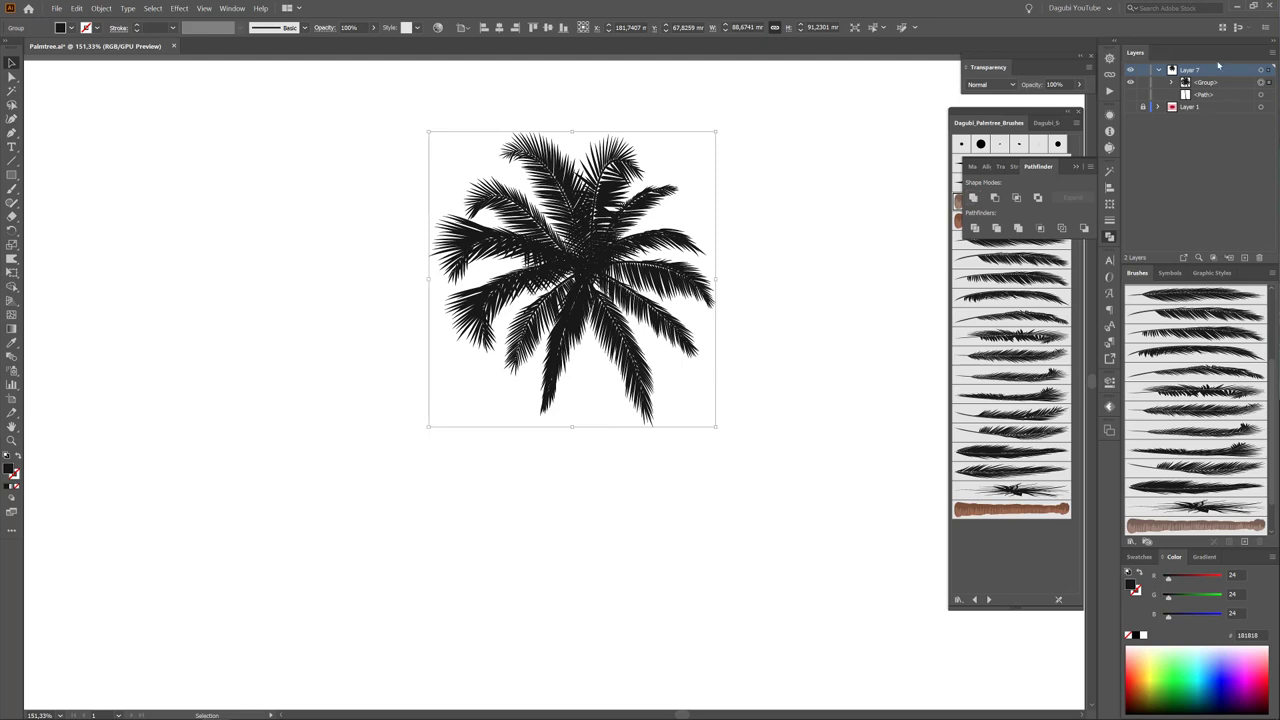
{"action": "left_click", "coordinate": [1173, 84]}
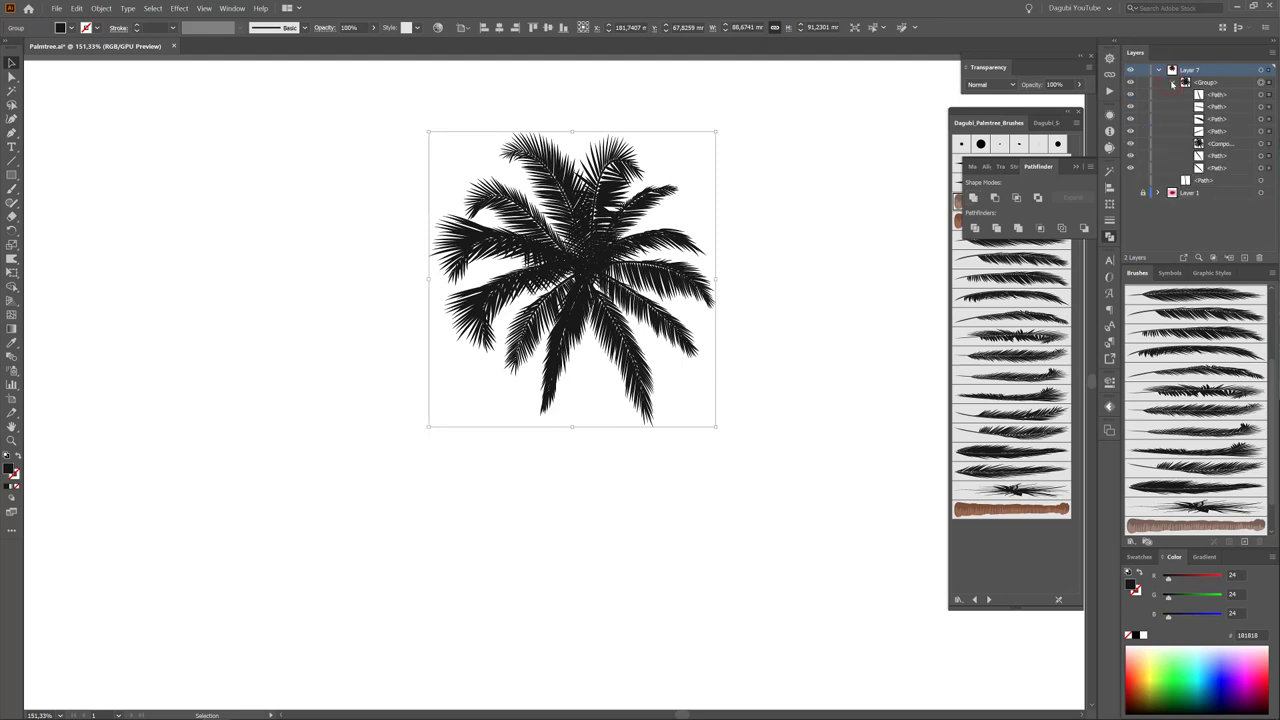
{"action": "left_click", "coordinate": [1173, 84]}
{"action": "left_click", "coordinate": [1130, 94]}
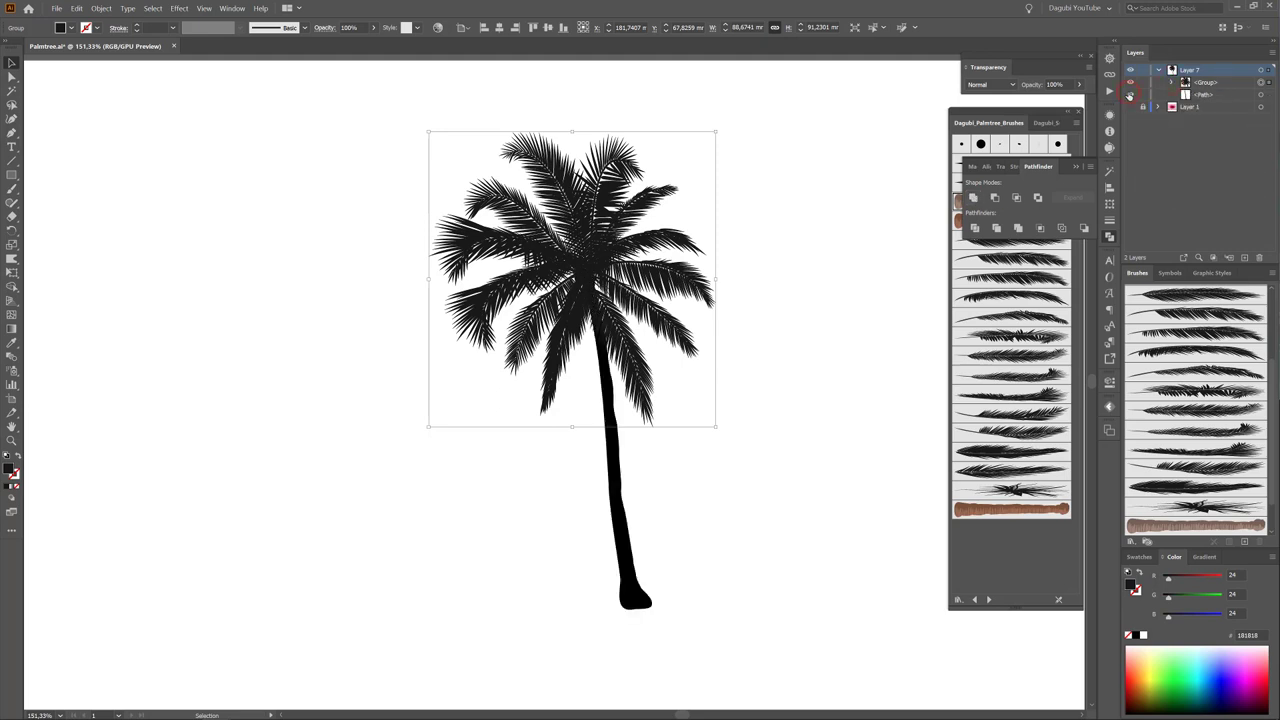
{"action": "left_click", "coordinate": [1131, 83]}
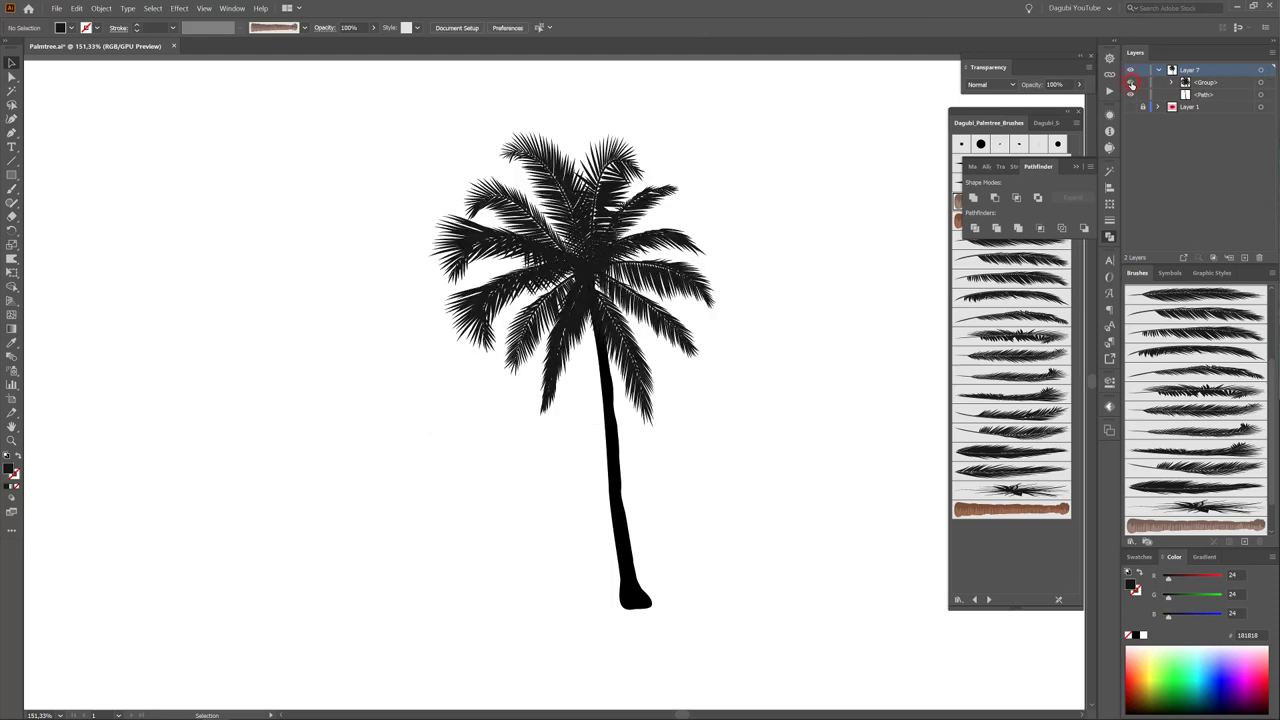
Nudge the trunk path with the arrow keys, settling it roughly where it was.
{"action": "left_click", "coordinate": [1259, 94]}
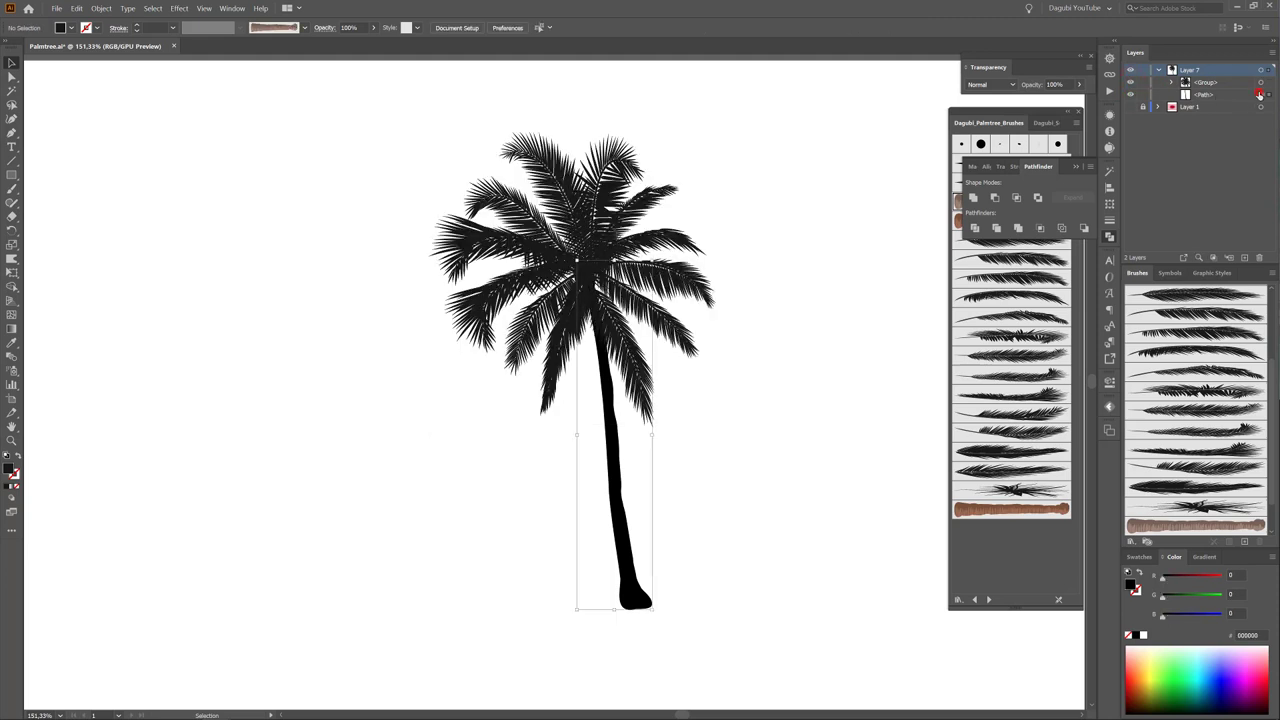
{"action": "key", "text": "Right"}
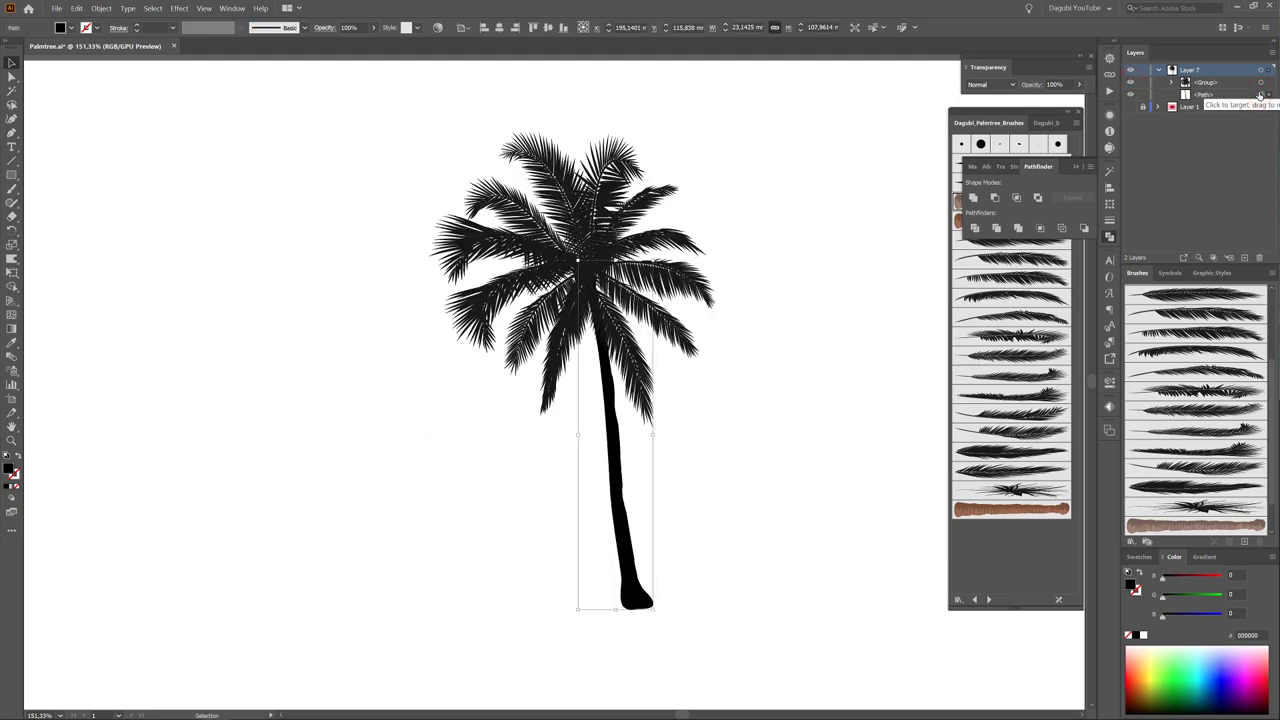
{"action": "key", "text": "Right"}
{"action": "key", "text": "Down"}
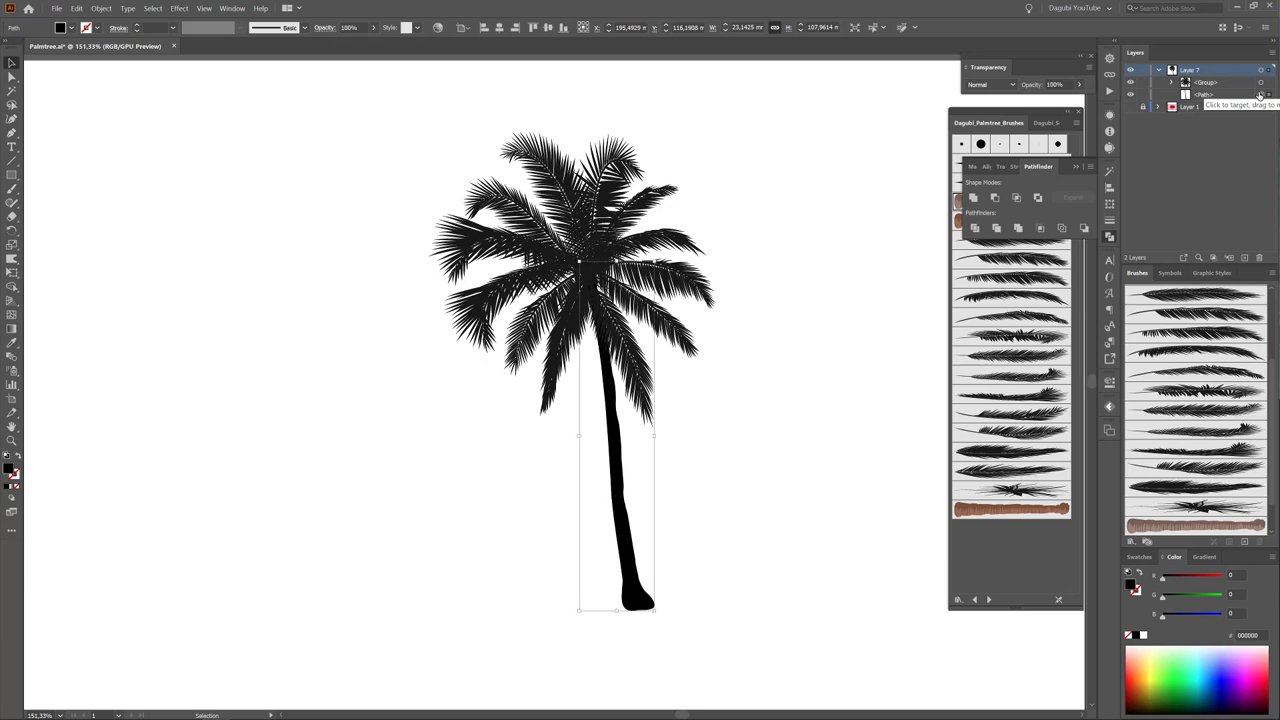
{"action": "key", "text": "Up"}
{"action": "key", "text": "Left"}
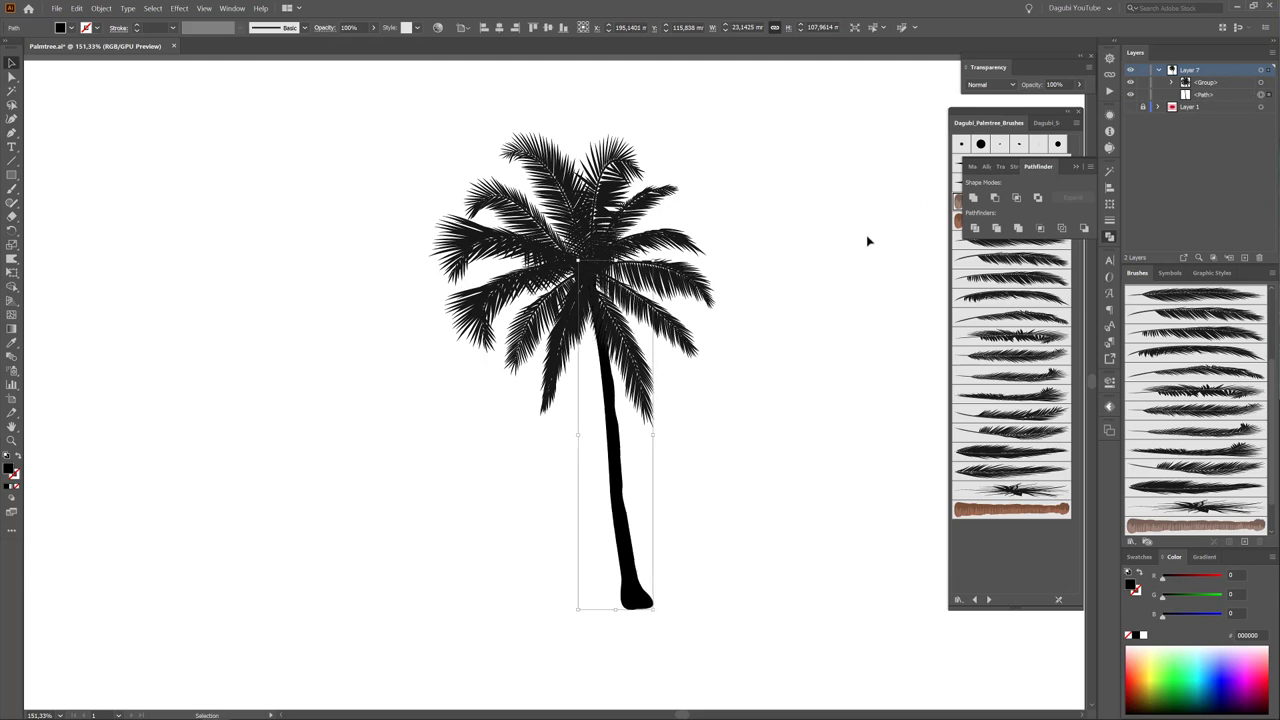
{"action": "left_click", "coordinate": [847, 257]}
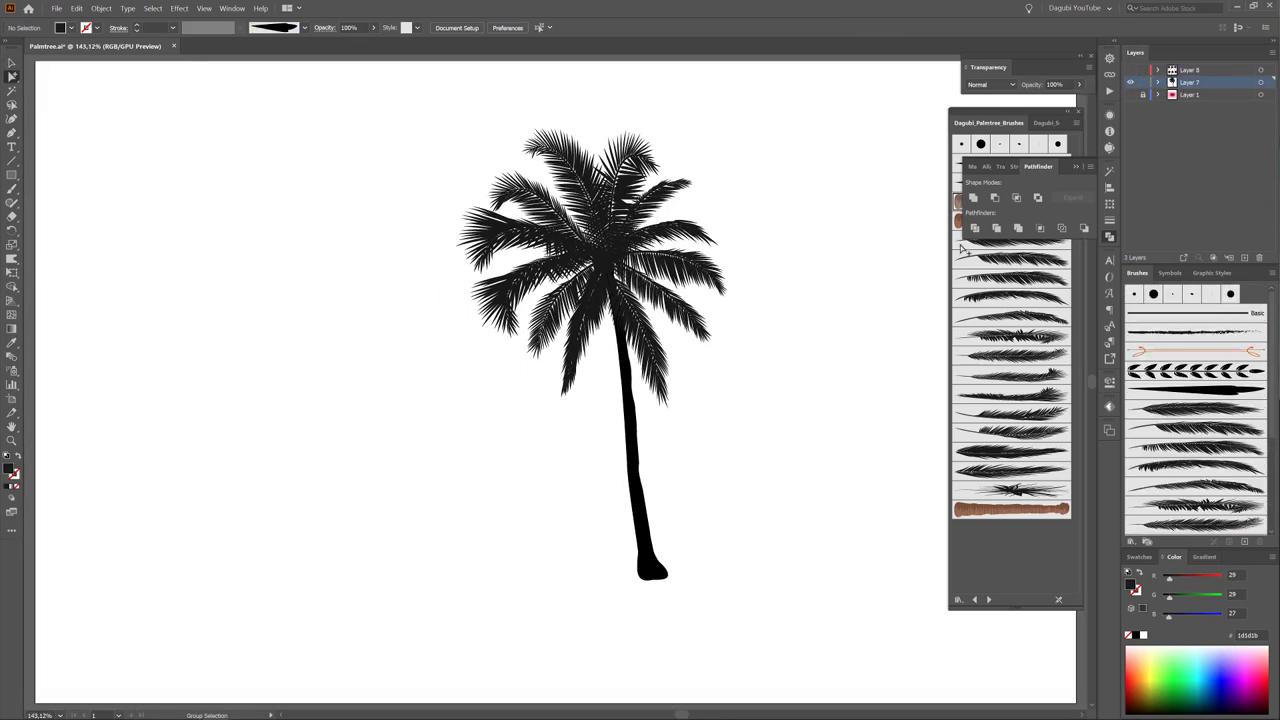
Hide Layer 7, return to preview, and fill all Layer 8 palms with 000000.
{"action": "left_click", "coordinate": [1130, 82]}
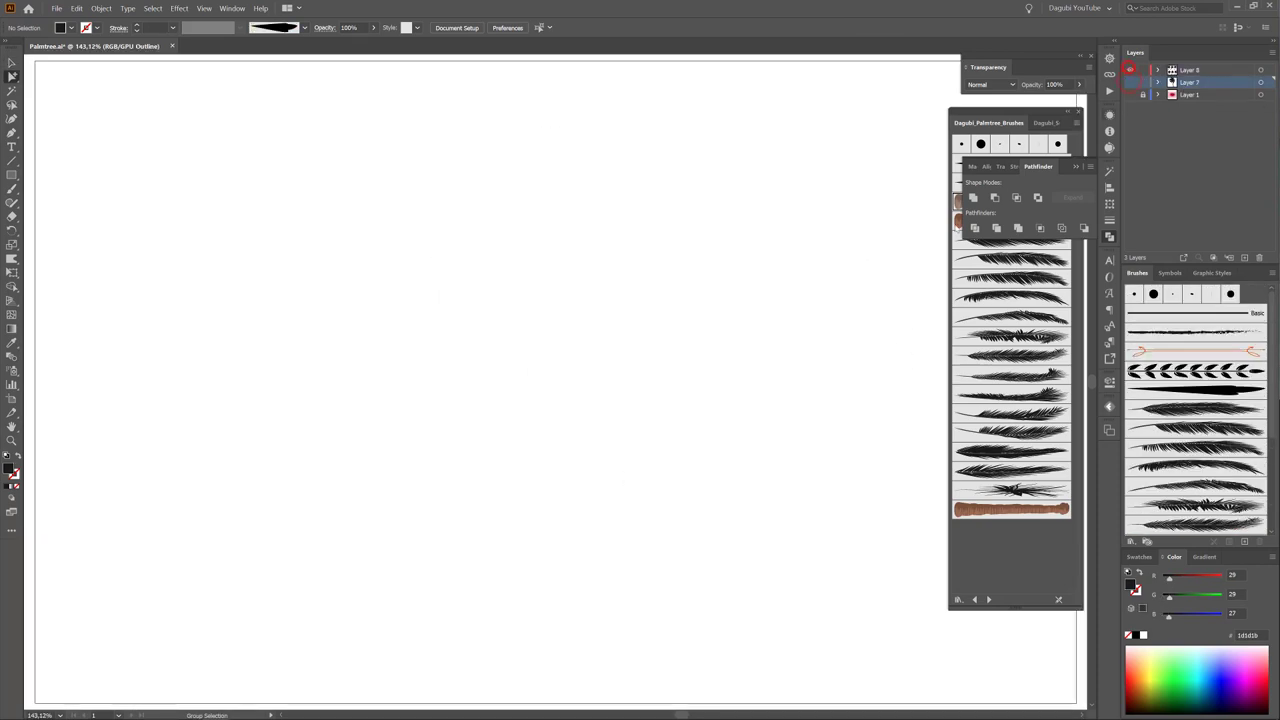
{"action": "key", "text": "ctrl+y"}
{"action": "mouse_move", "coordinate": [760, 172]}
{"action": "left_mouse_down"}
{"action": "mouse_move", "coordinate": [737, 235]}
{"action": "mouse_move", "coordinate": [802, 295]}
{"action": "left_mouse_up"}
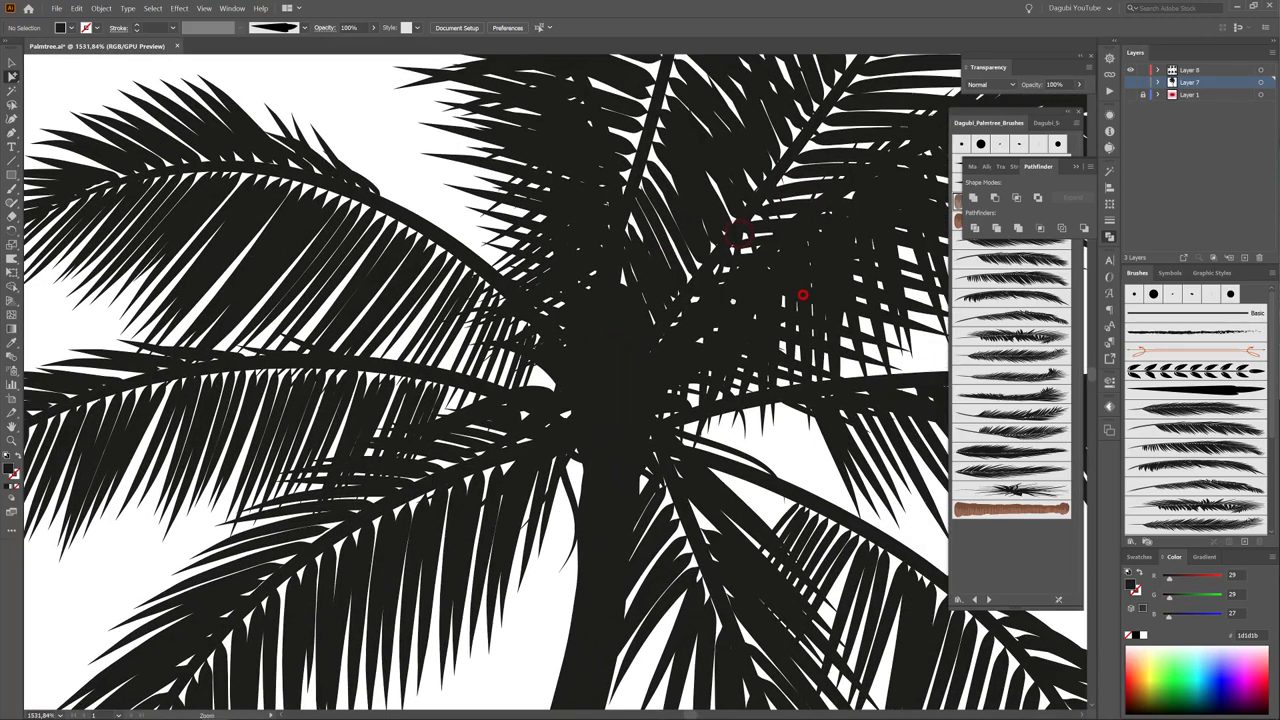
{"action": "left_click", "coordinate": [1230, 71]}
{"action": "left_click", "coordinate": [1260, 70]}
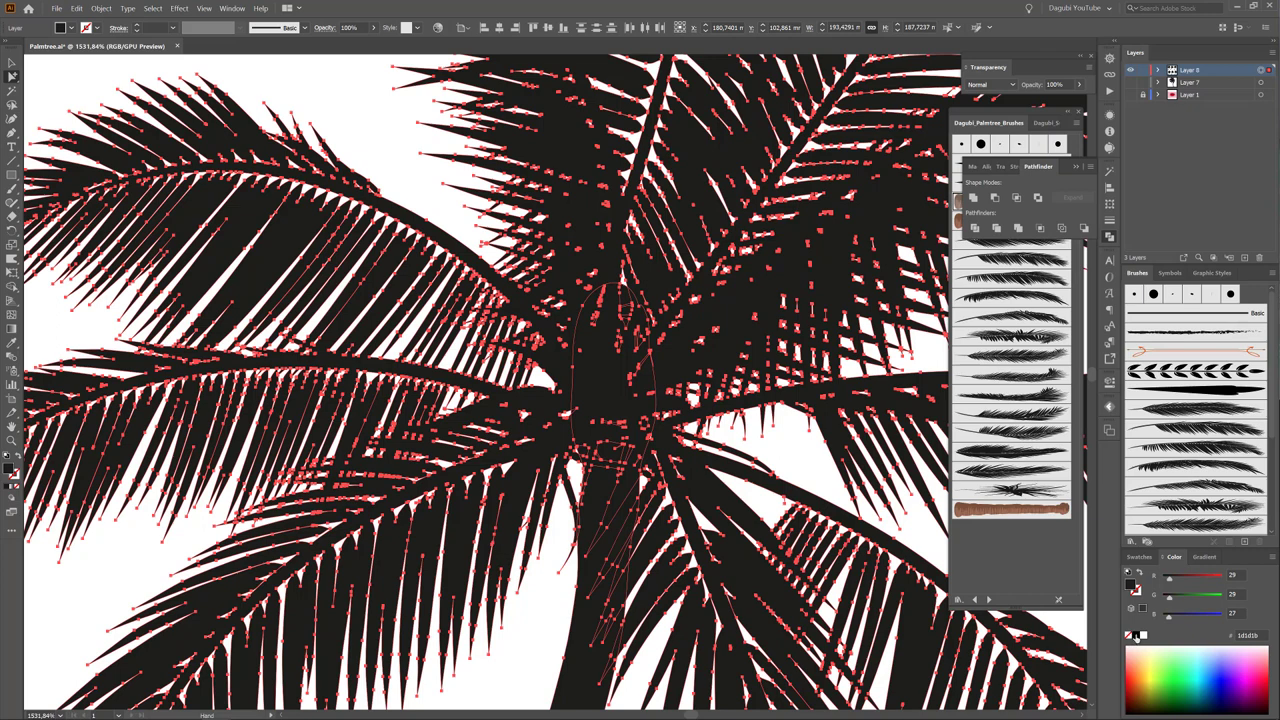
{"action": "left_click", "coordinate": [1137, 636]}
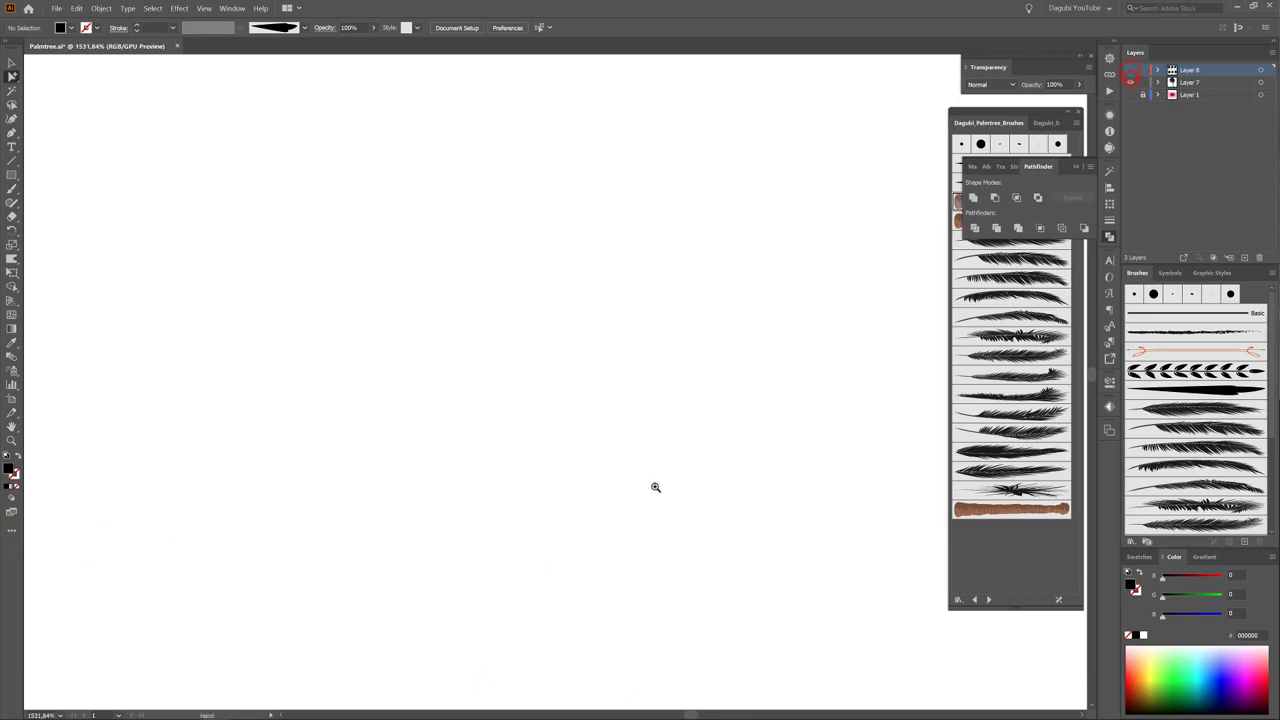
{"action": "left_click", "coordinate": [654, 484], "text": "alt"}
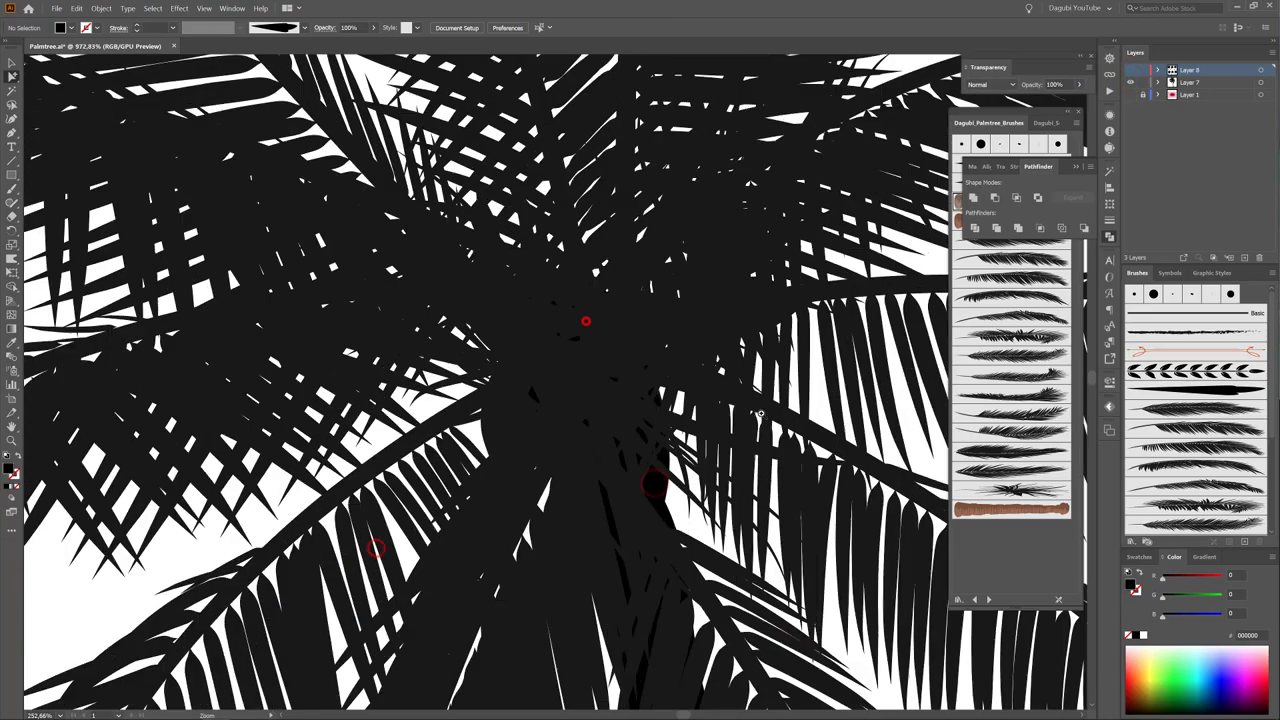
Fill Layer 7's united palm with pure black 000000.
{"action": "left_click_drag", "start_coordinate": [586, 321], "coordinate": [816, 427]}
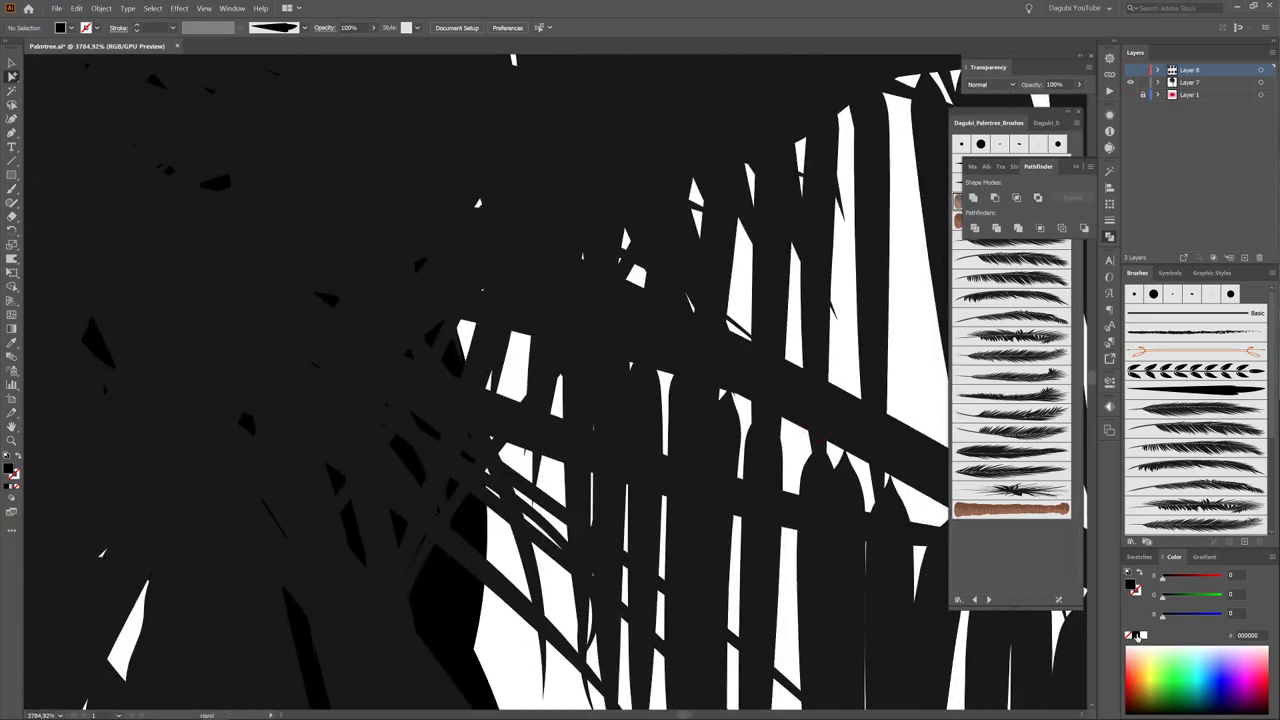
{"action": "left_click", "coordinate": [1261, 82]}
{"action": "left_click", "coordinate": [1137, 636]}
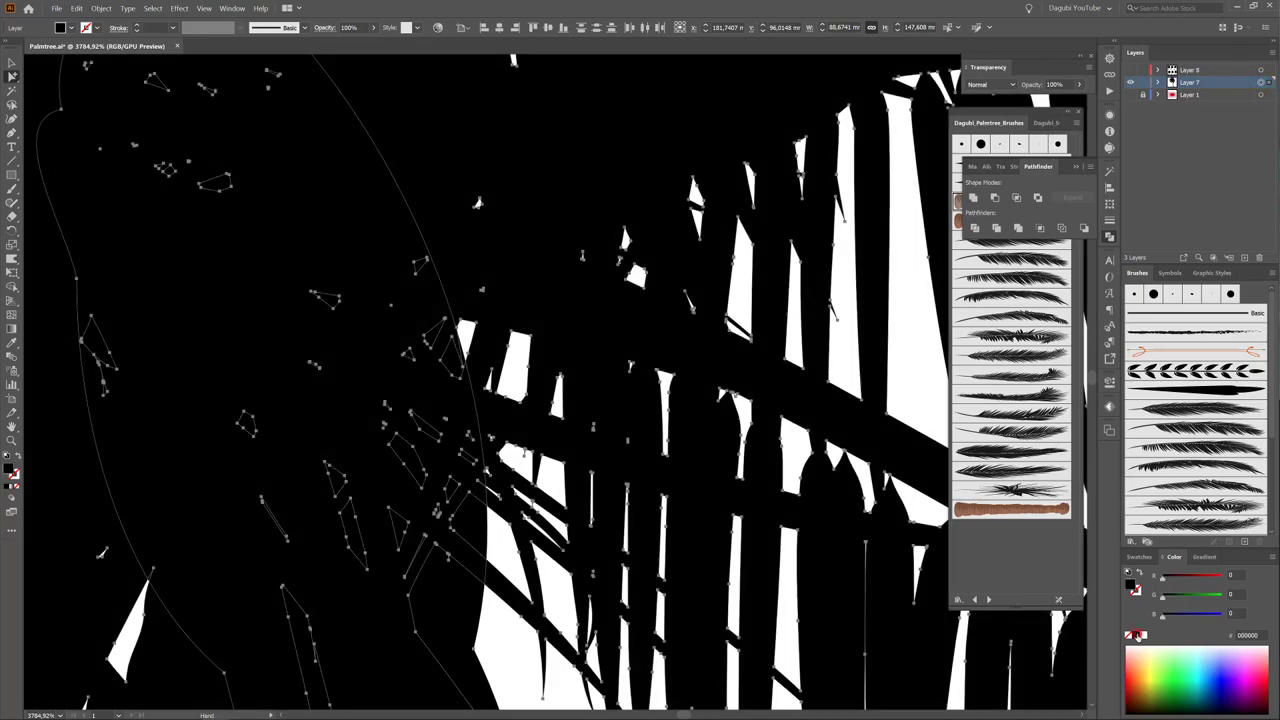
{"action": "left_click", "coordinate": [705, 443], "text": "alt"}
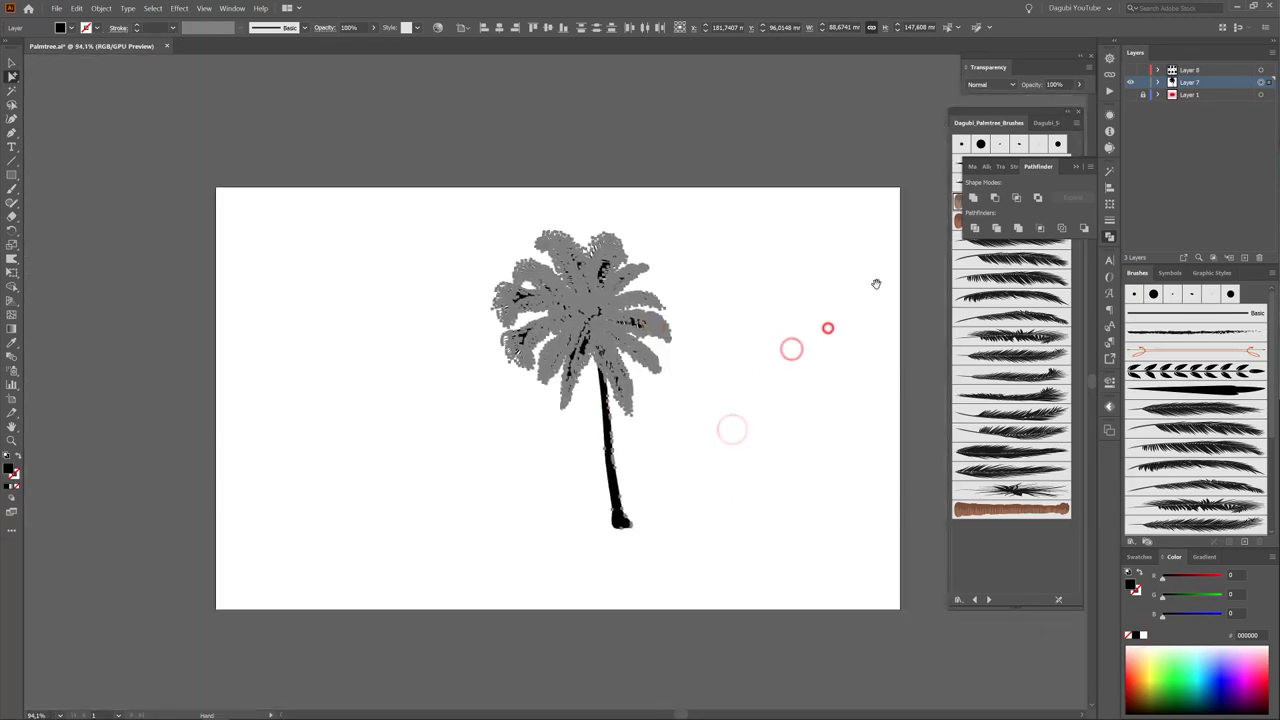
Show Layer 8, then scale down the Layer 7 palm and move it to the upper left.
{"action": "left_click", "coordinate": [1131, 70]}
{"action": "left_click", "coordinate": [1262, 82]}
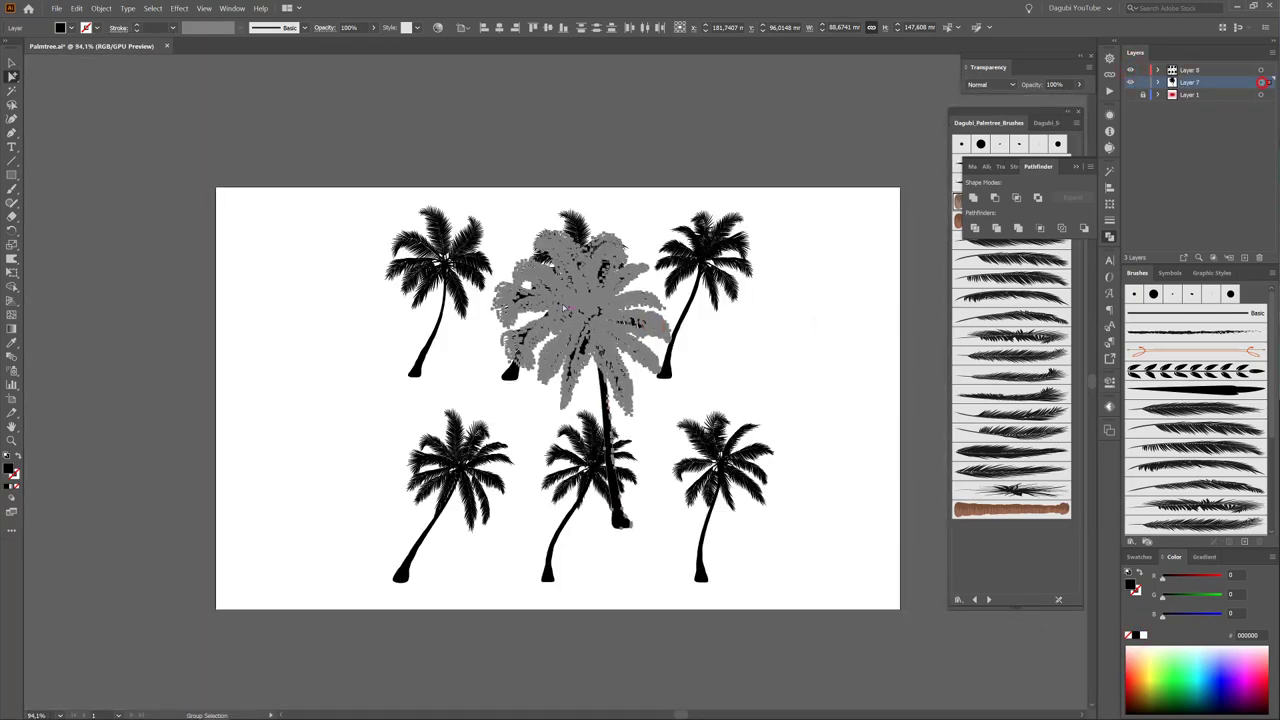
{"action": "key", "text": "v"}
{"action": "left_click_drag", "start_coordinate": [670, 229], "coordinate": [608, 336]}
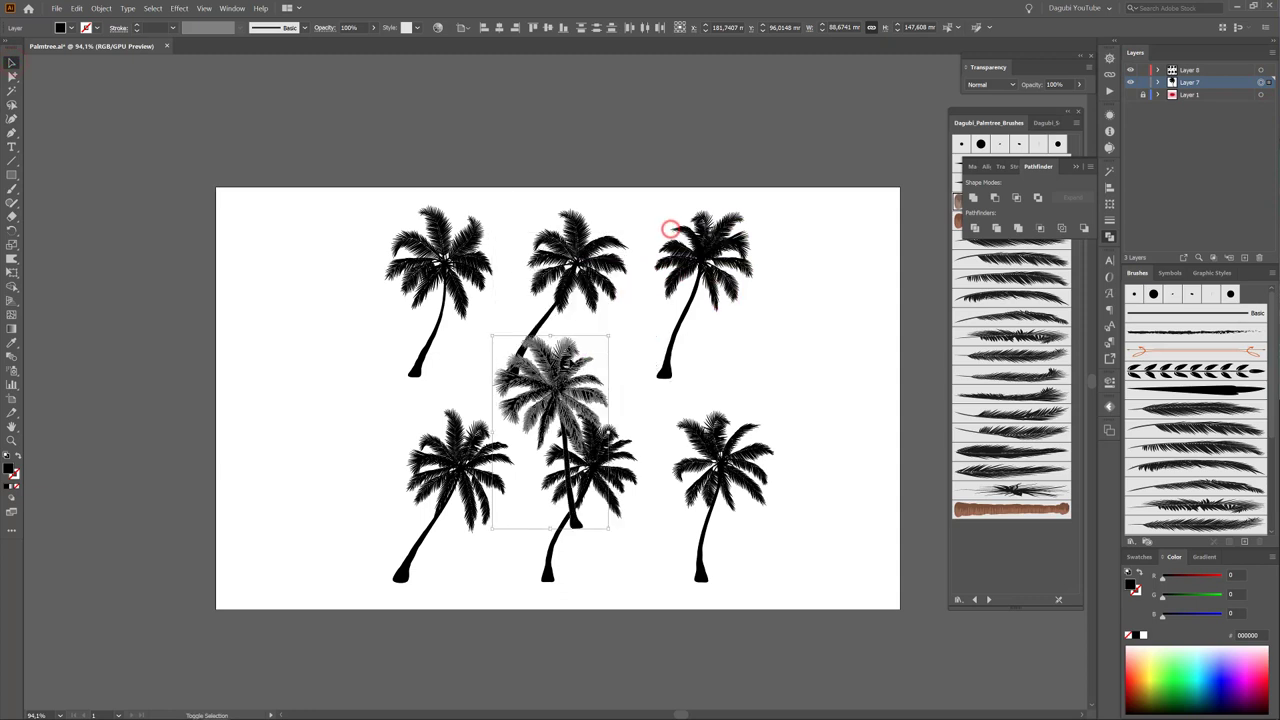
{"action": "left_click_drag", "start_coordinate": [545, 370], "coordinate": [295, 234]}
{"action": "left_click_drag", "start_coordinate": [250, 400], "coordinate": [237, 403]}
{"action": "left_click", "coordinate": [851, 331]}
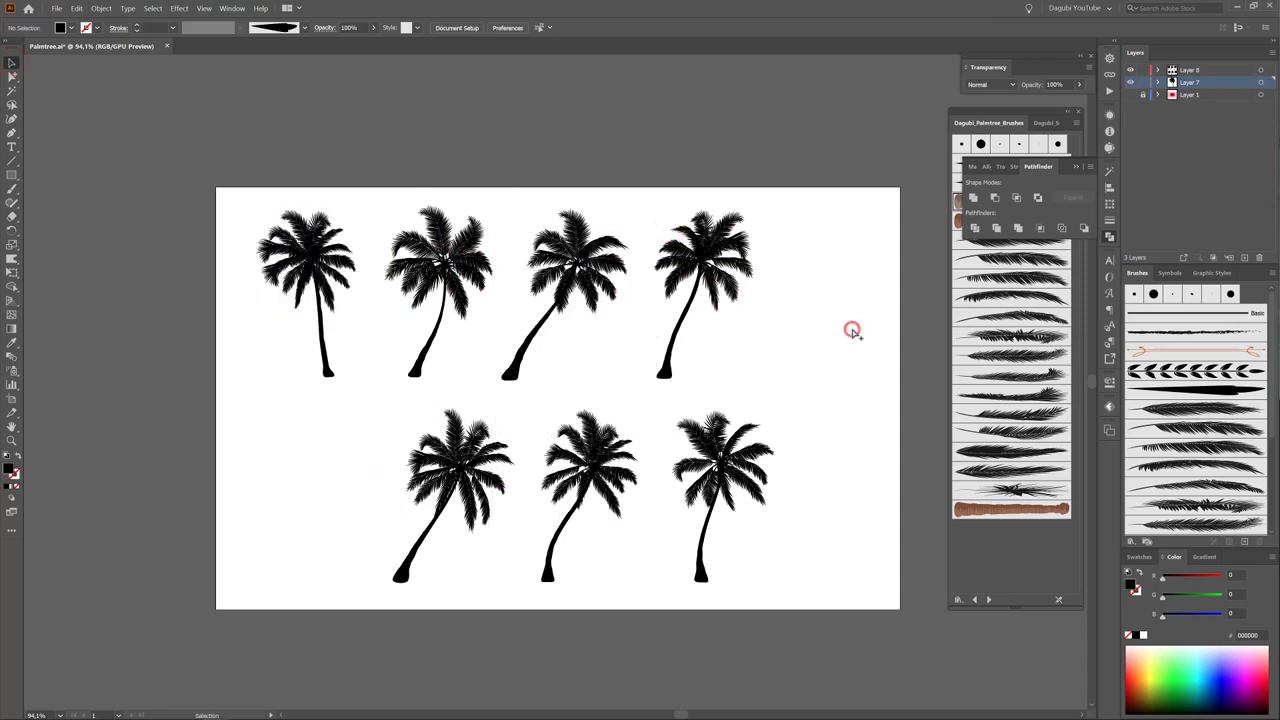
Marquee-select the top-left palm's trunk and fronds and group them via Object > Group.
{"action": "left_click", "coordinate": [722, 430]}
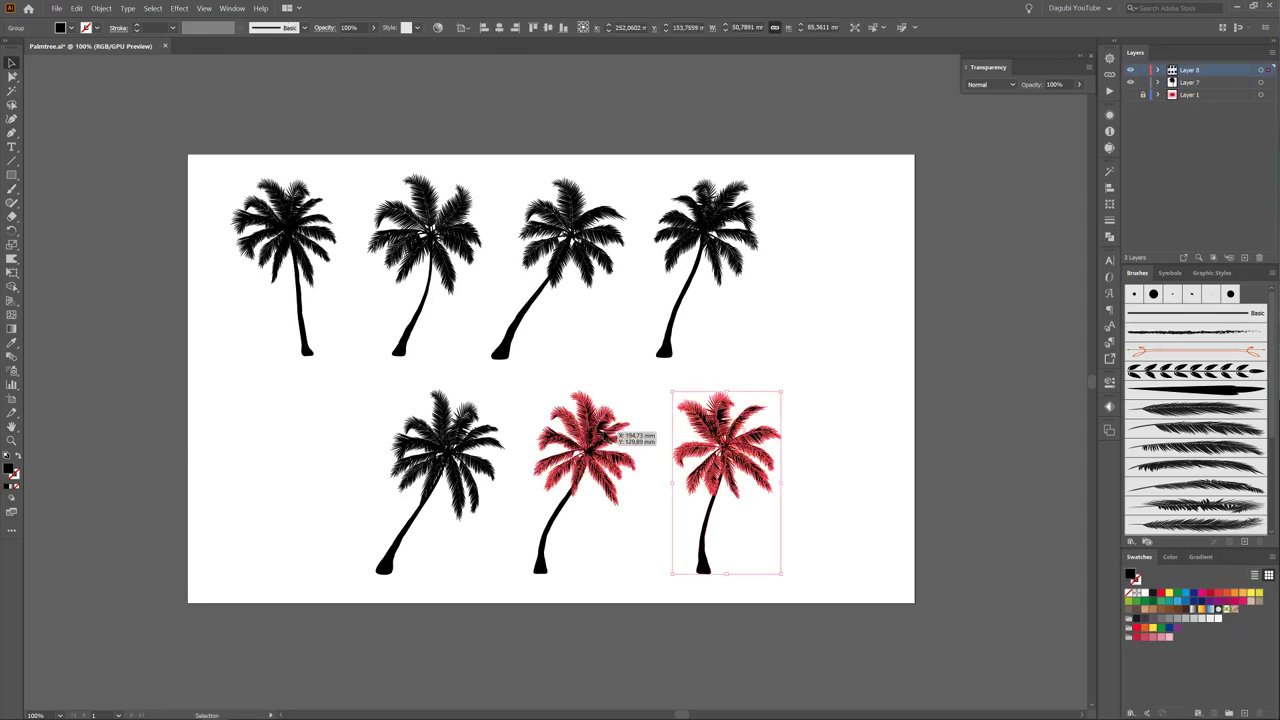
{"action": "left_click", "coordinate": [600, 435]}
{"action": "left_click", "coordinate": [495, 440]}
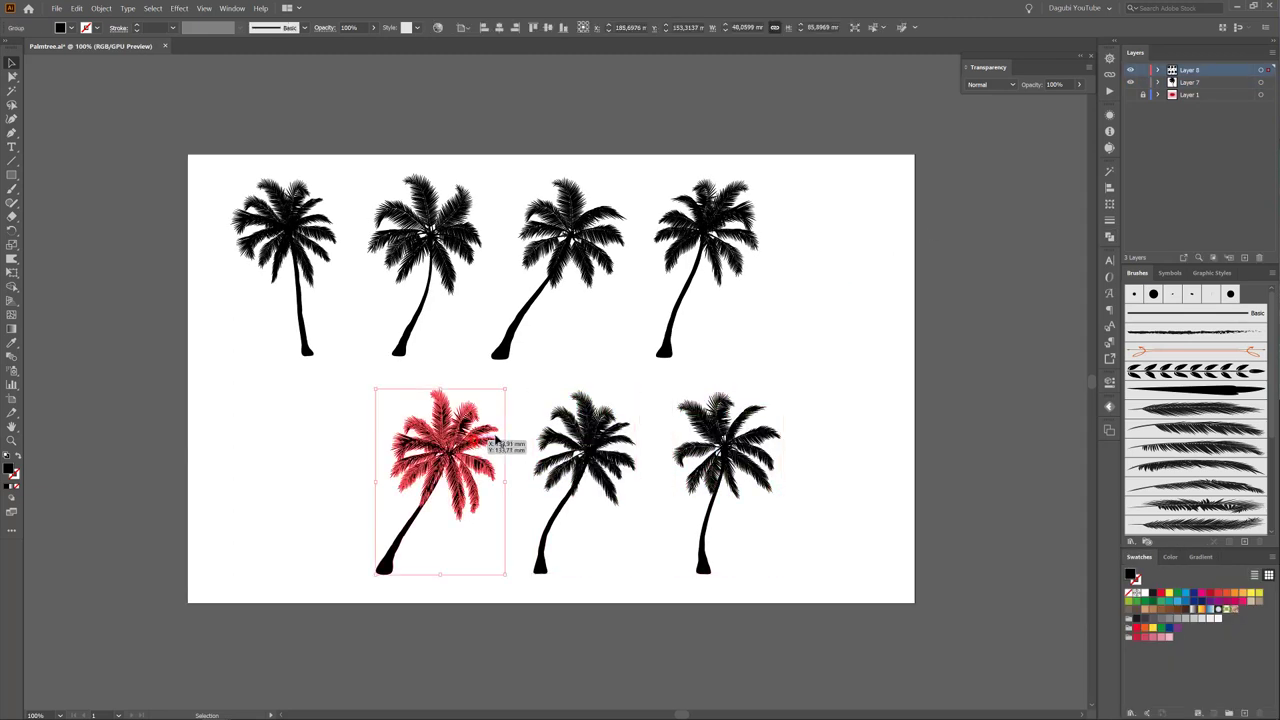
{"action": "left_click", "coordinate": [1158, 82]}
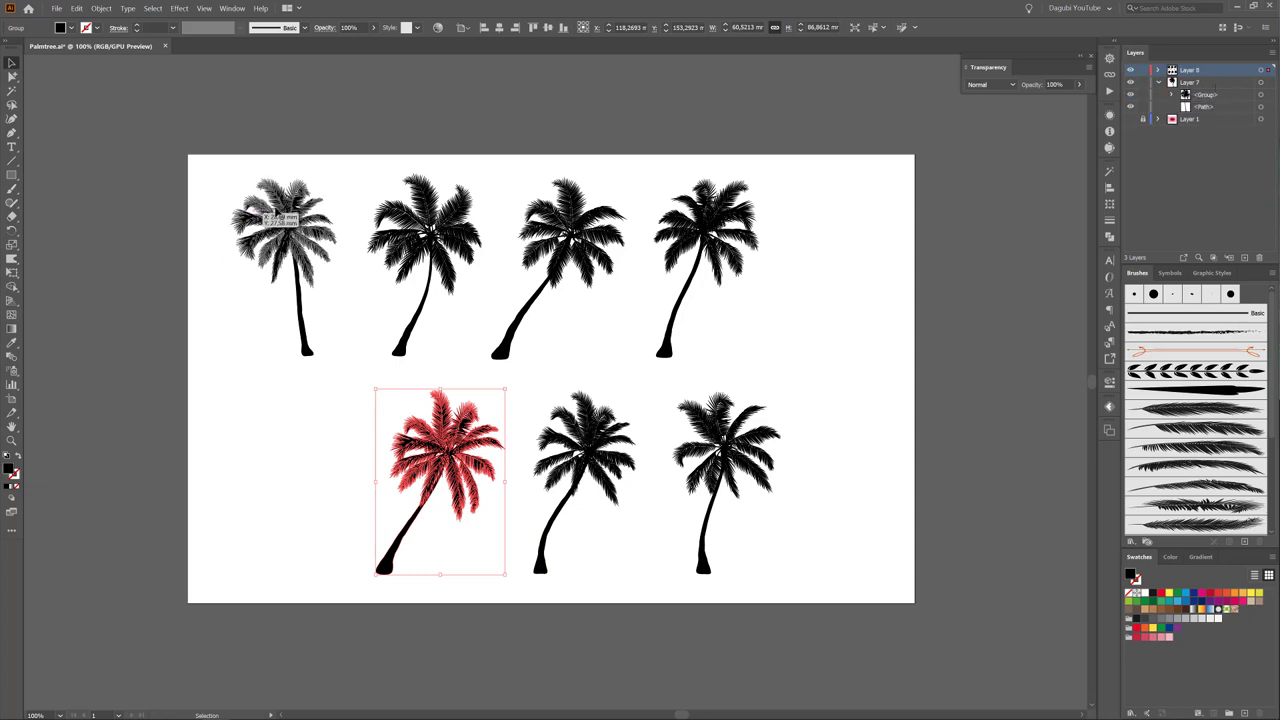
{"action": "left_click", "coordinate": [288, 218]}
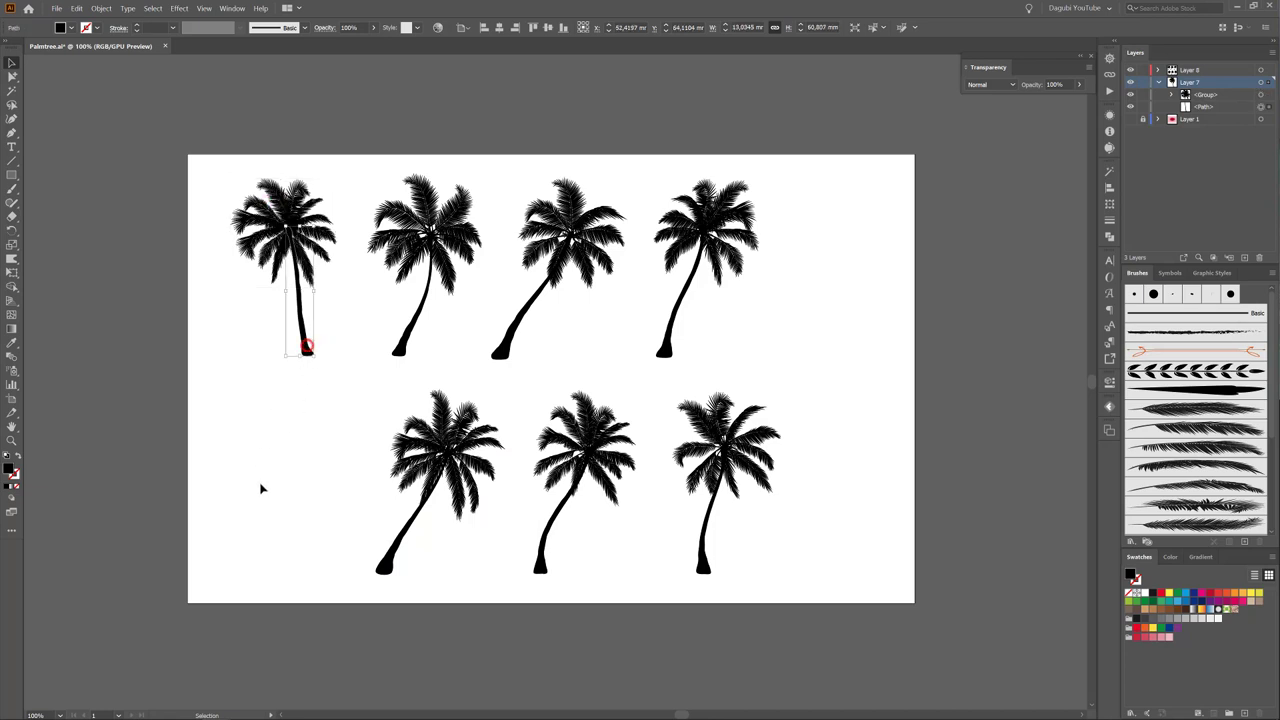
{"action": "mouse_move", "coordinate": [207, 160]}
{"action": "left_mouse_down"}
{"action": "mouse_move", "coordinate": [307, 307]}
{"action": "mouse_move", "coordinate": [348, 396]}
{"action": "left_mouse_up"}
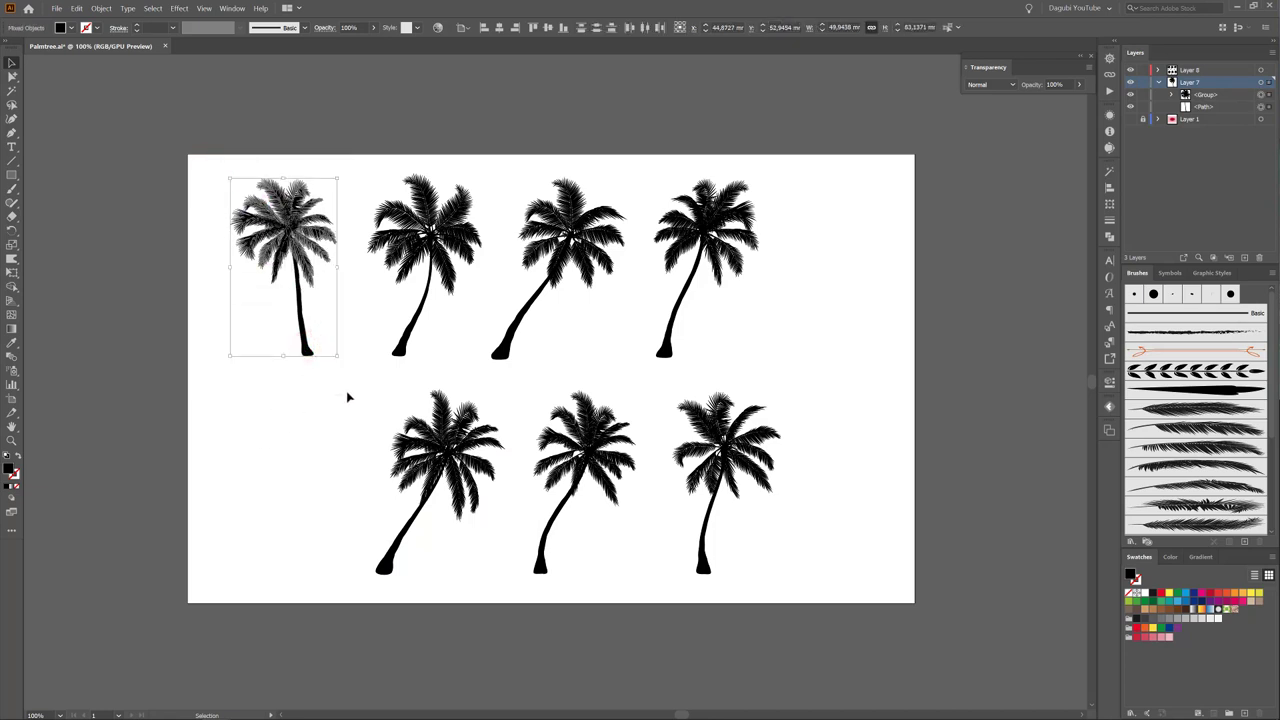
{"action": "left_click", "coordinate": [100, 8]}
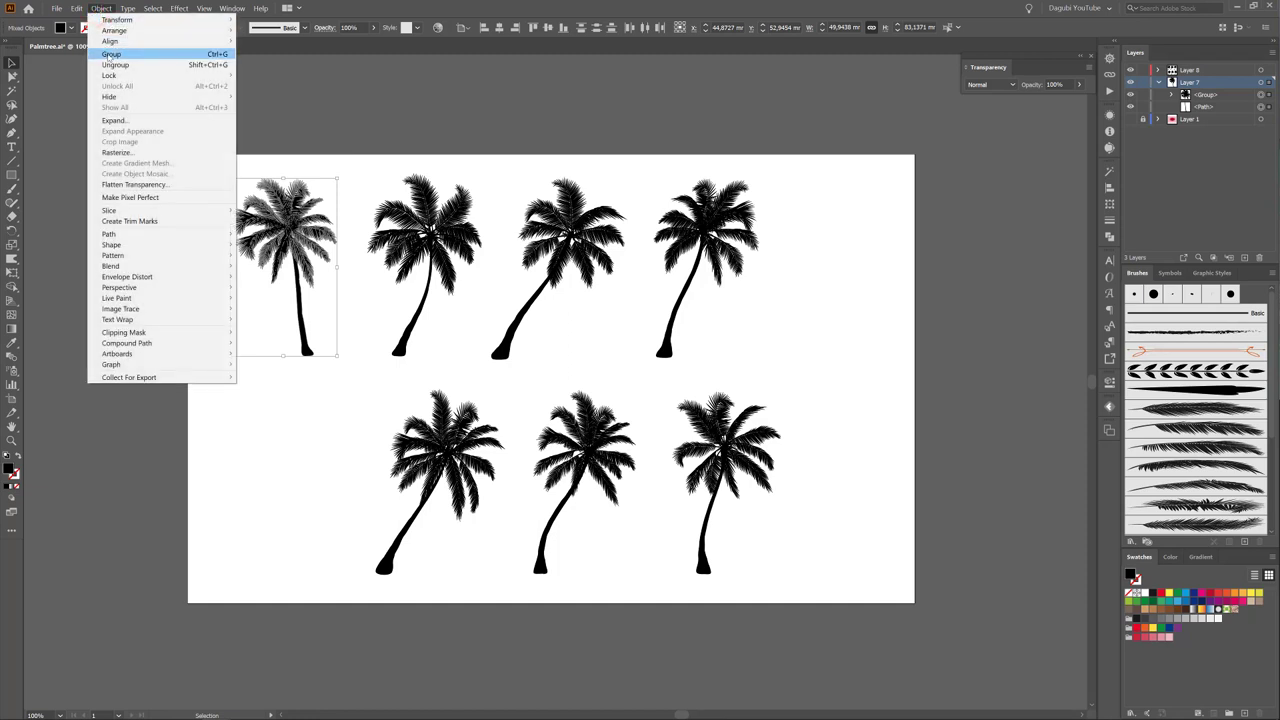
{"action": "left_click", "coordinate": [110, 54]}
Check each of the eight black palms in both rows and briefly toggle the pink scene layer.
{"action": "left_click", "coordinate": [921, 244]}
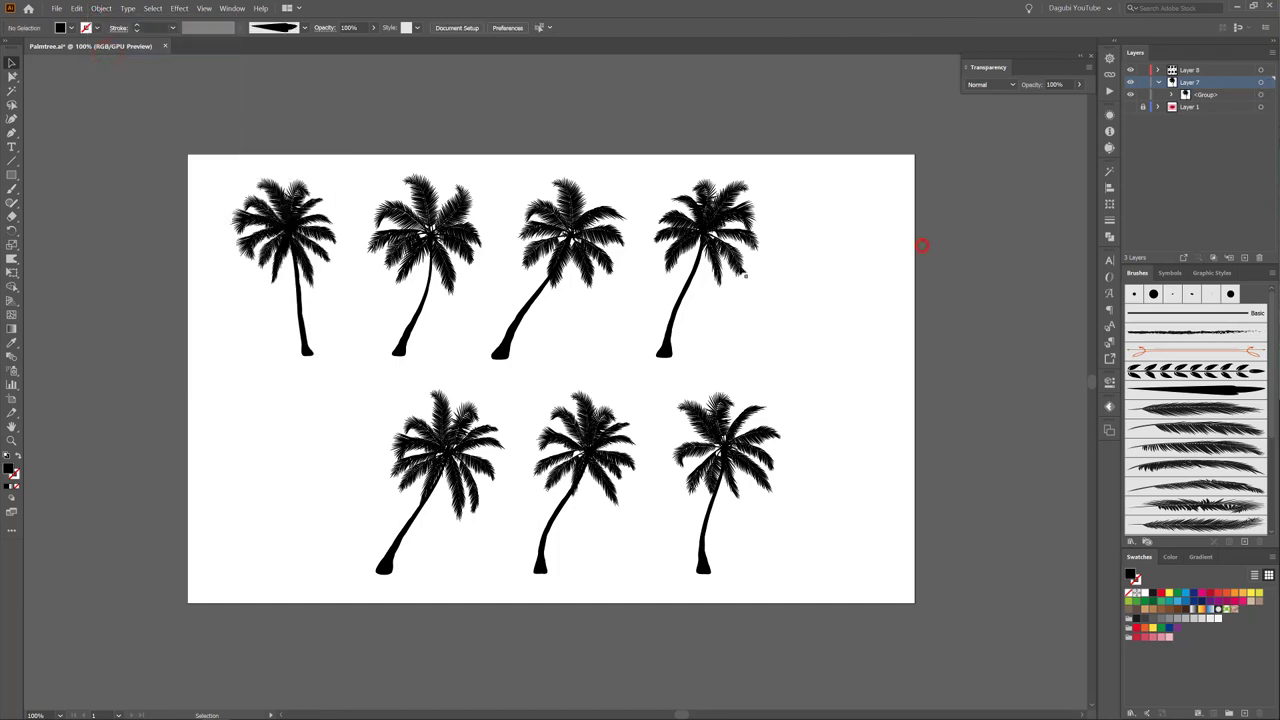
{"action": "left_click", "coordinate": [732, 222]}
{"action": "left_click", "coordinate": [585, 232]}
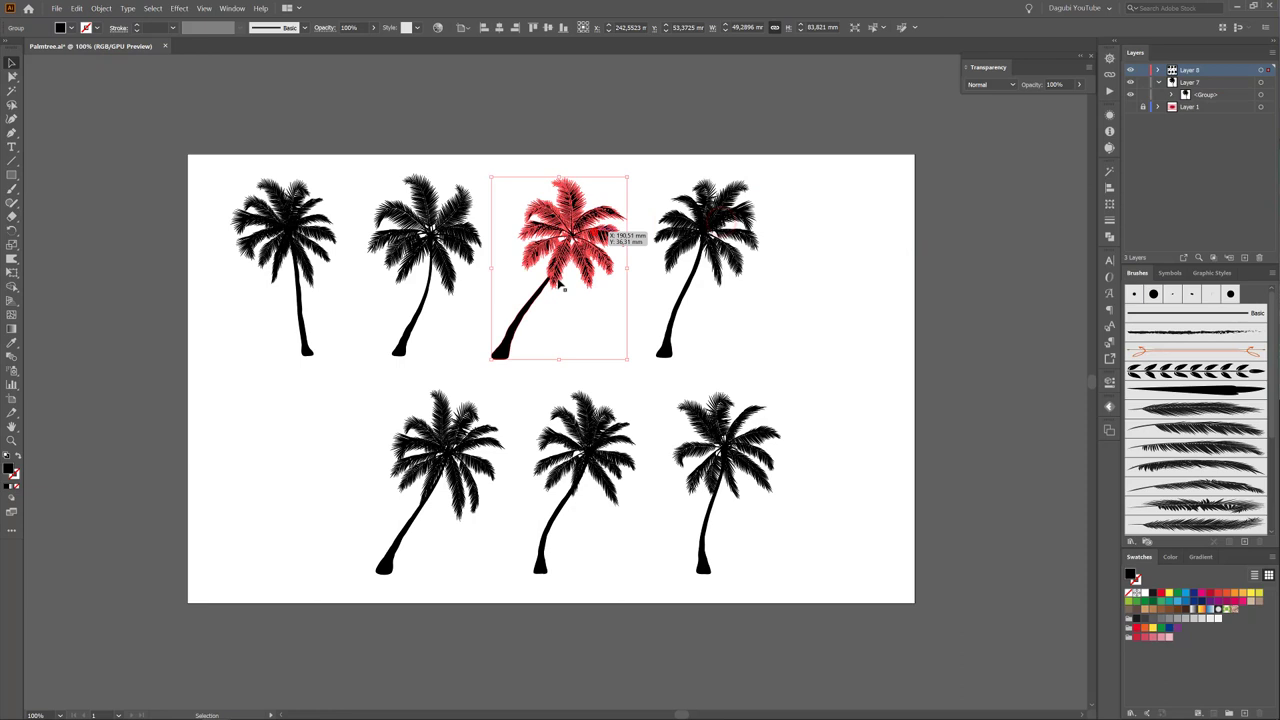
{"action": "left_click", "coordinate": [430, 236]}
{"action": "left_click", "coordinate": [295, 228]}
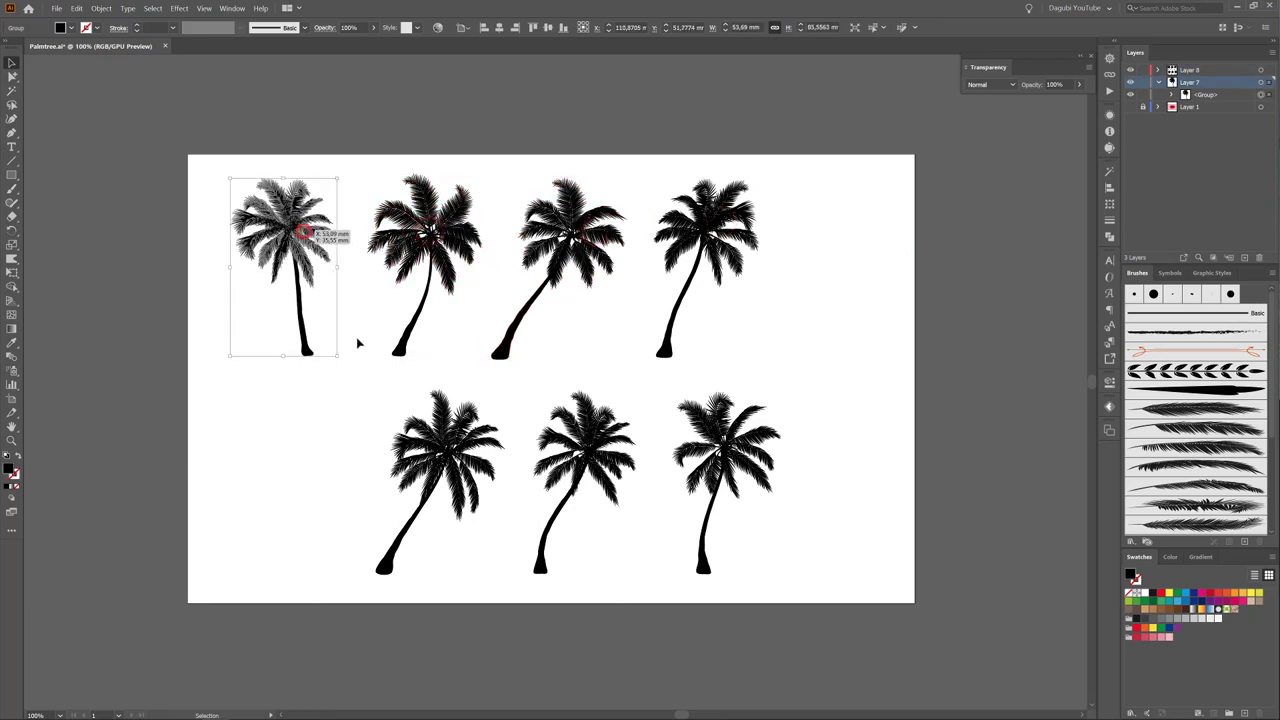
{"action": "left_click", "coordinate": [447, 440]}
{"action": "left_click", "coordinate": [585, 445]}
{"action": "left_click", "coordinate": [760, 452]}
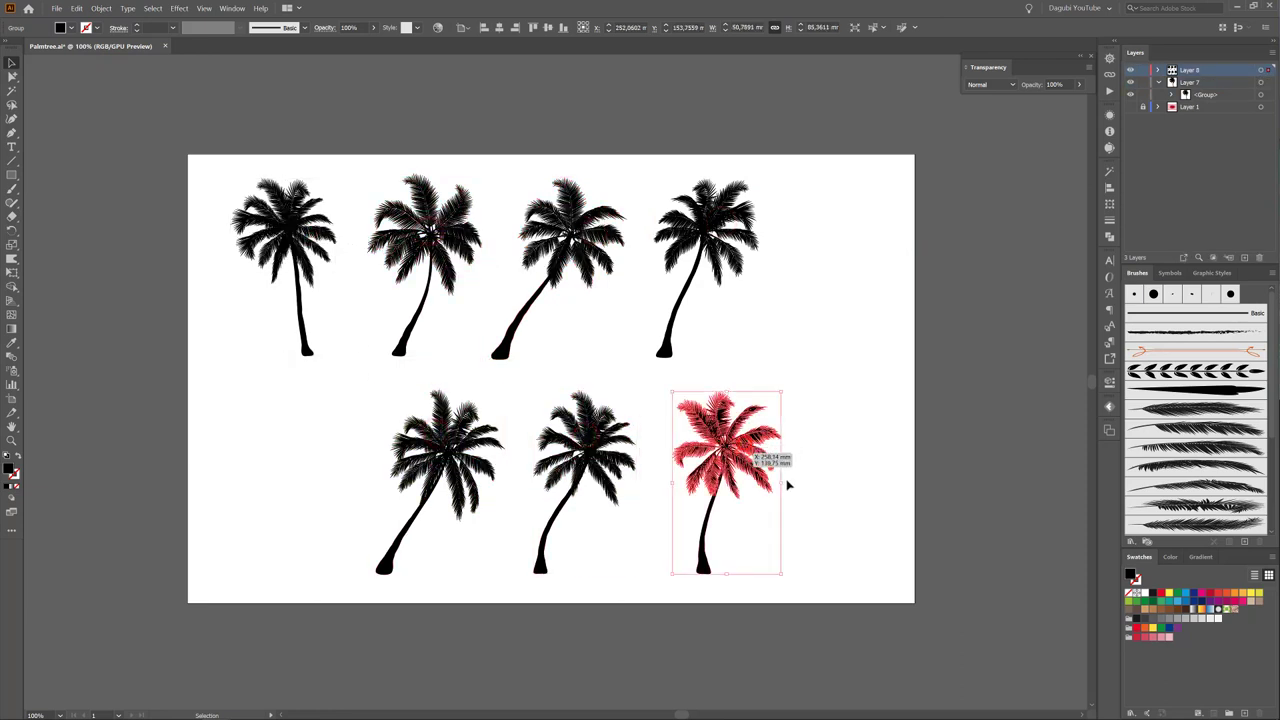
{"action": "left_click", "coordinate": [866, 343]}
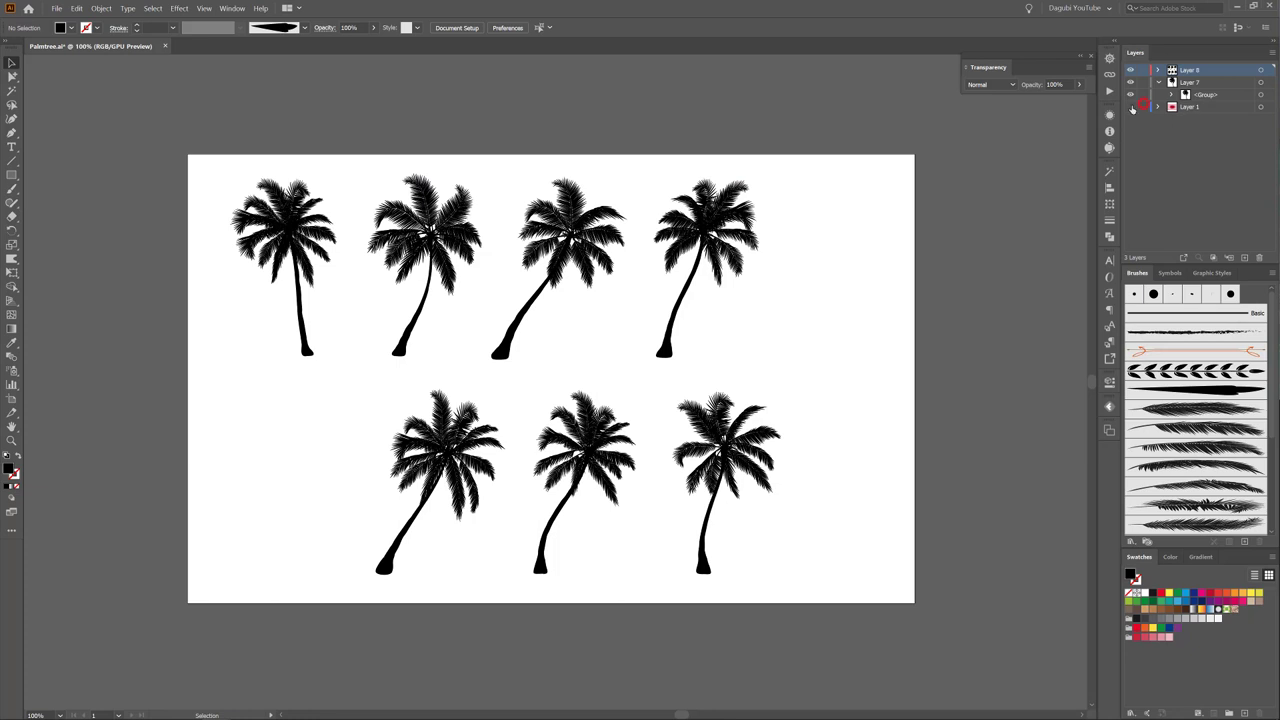
{"action": "left_click", "coordinate": [1131, 106]}
{"action": "left_click", "coordinate": [1131, 106]}
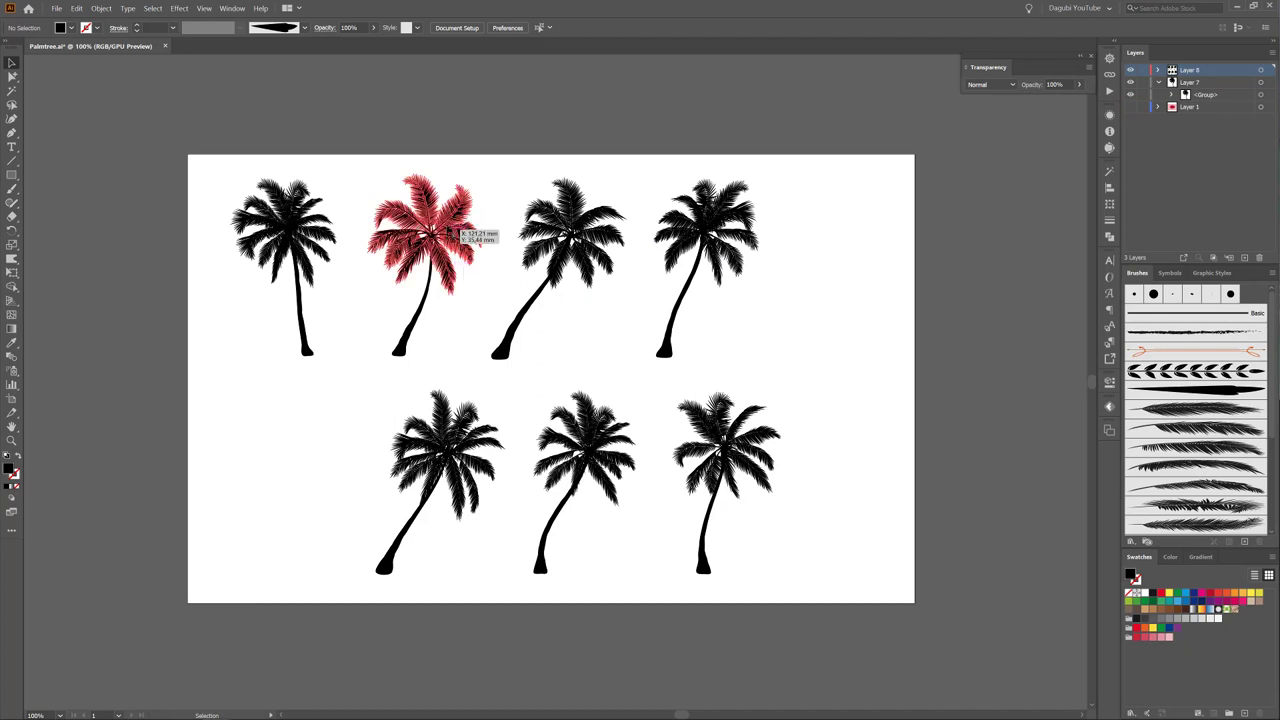
Copy the second top-row palm, collapse Layer 7, and hide all layers.
{"action": "left_click", "coordinate": [486, 224]}
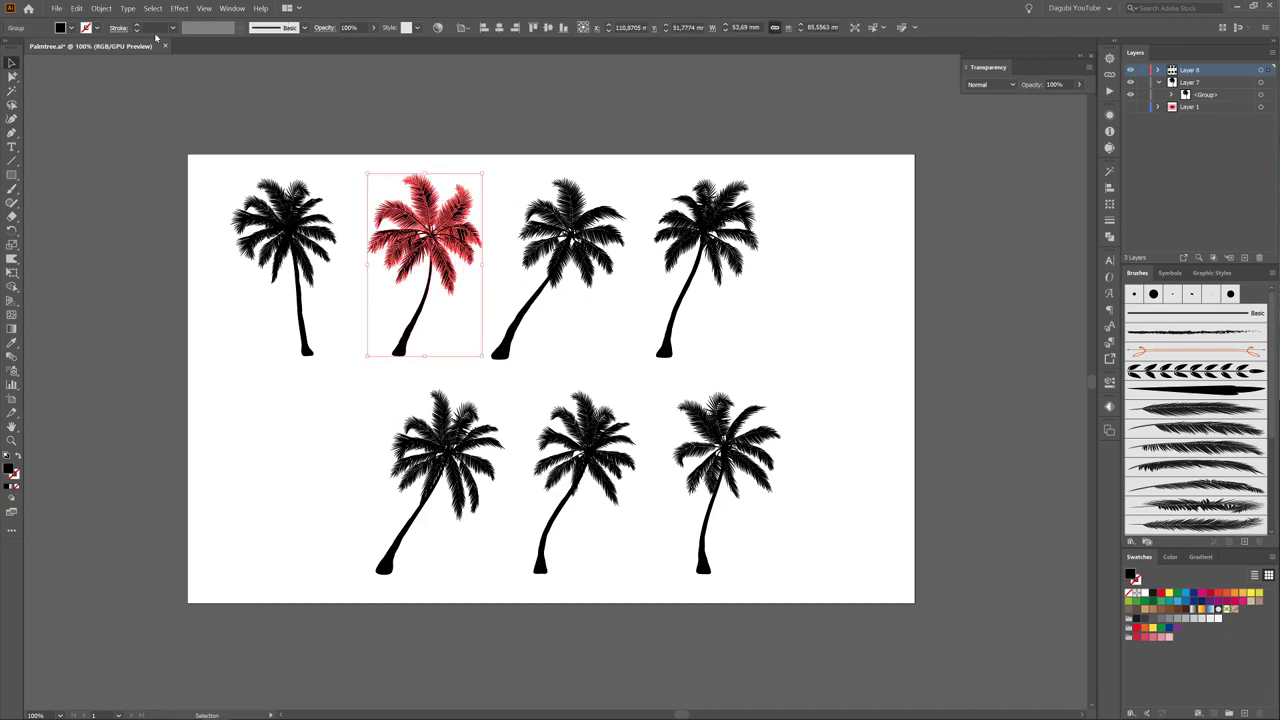
{"action": "left_click", "coordinate": [81, 12]}
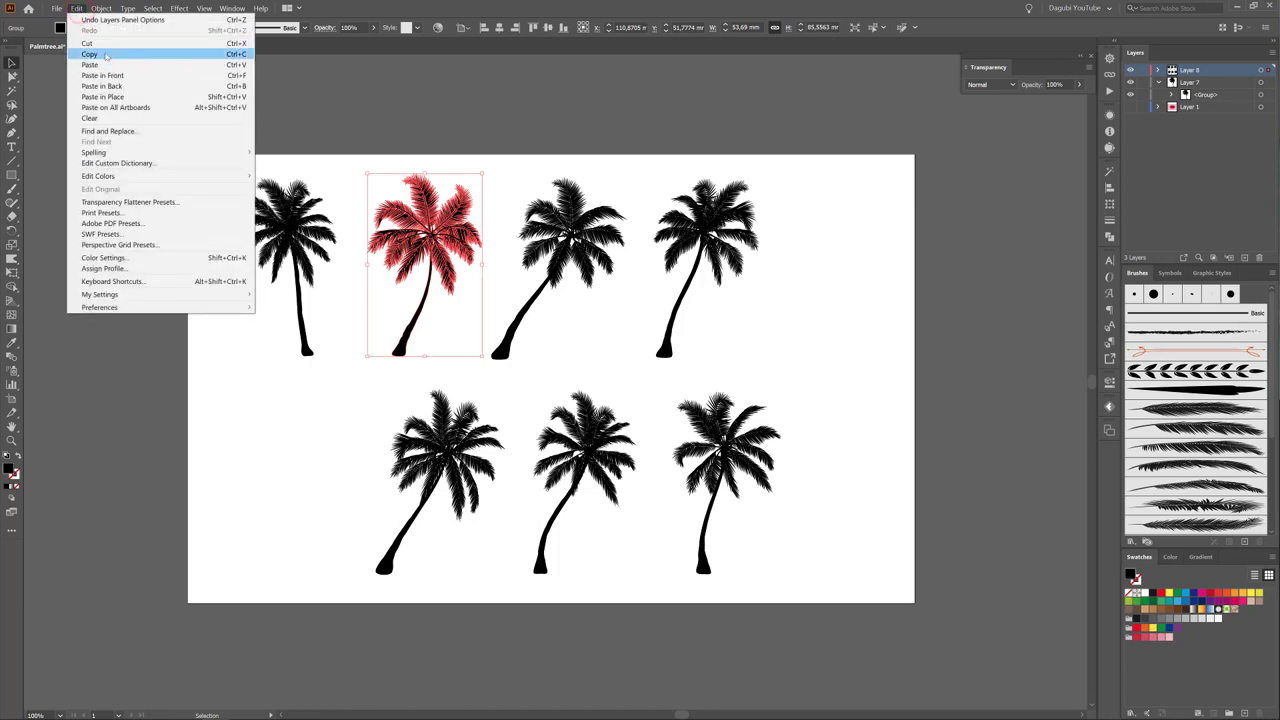
{"action": "left_click", "coordinate": [105, 54]}
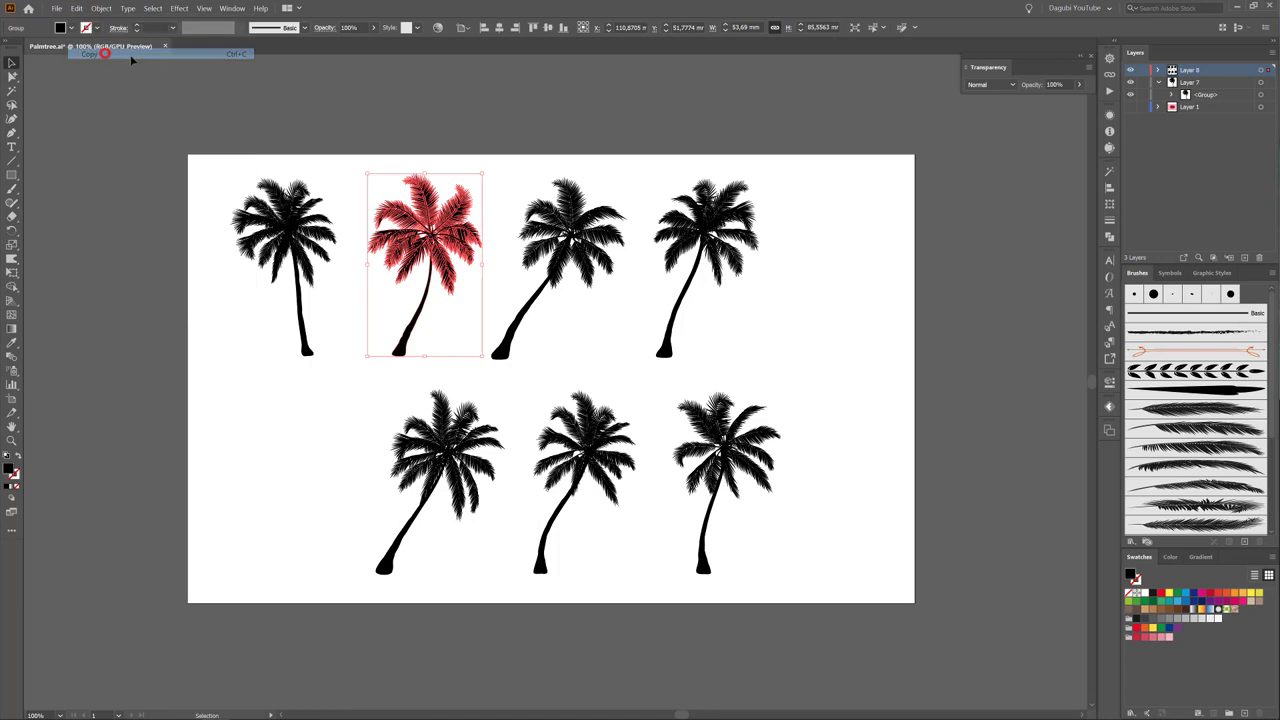
{"action": "left_click", "coordinate": [1159, 83]}
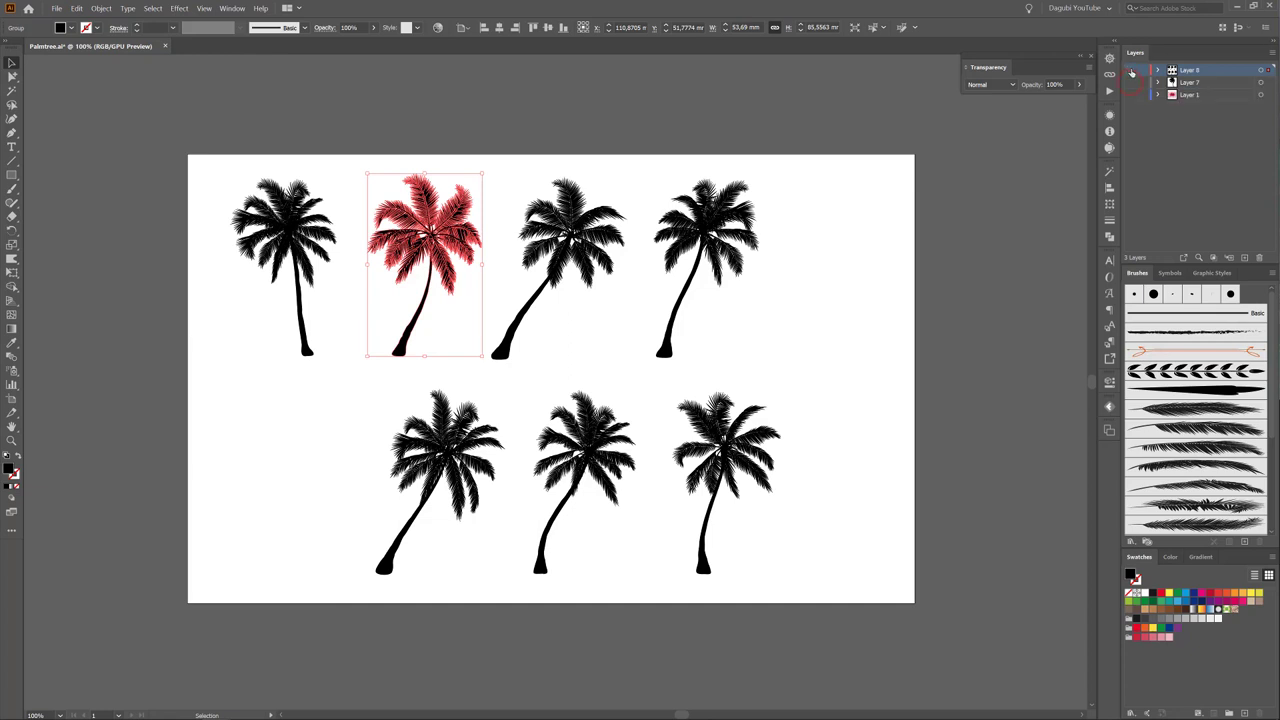
{"action": "left_click_drag", "start_coordinate": [1130, 70], "coordinate": [1130, 94]}
Show and expand Layer 1, and make Layer 2 the target layer.
{"action": "left_click", "coordinate": [1131, 95]}
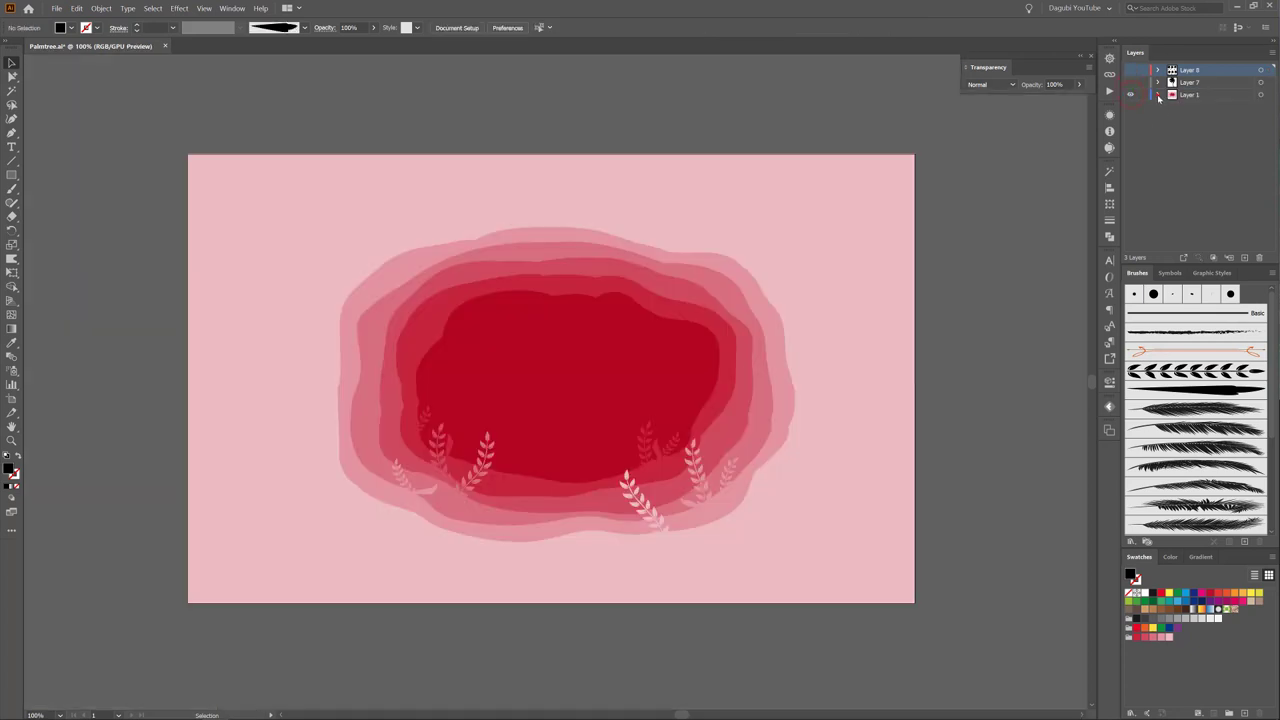
{"action": "left_click", "coordinate": [1159, 94]}
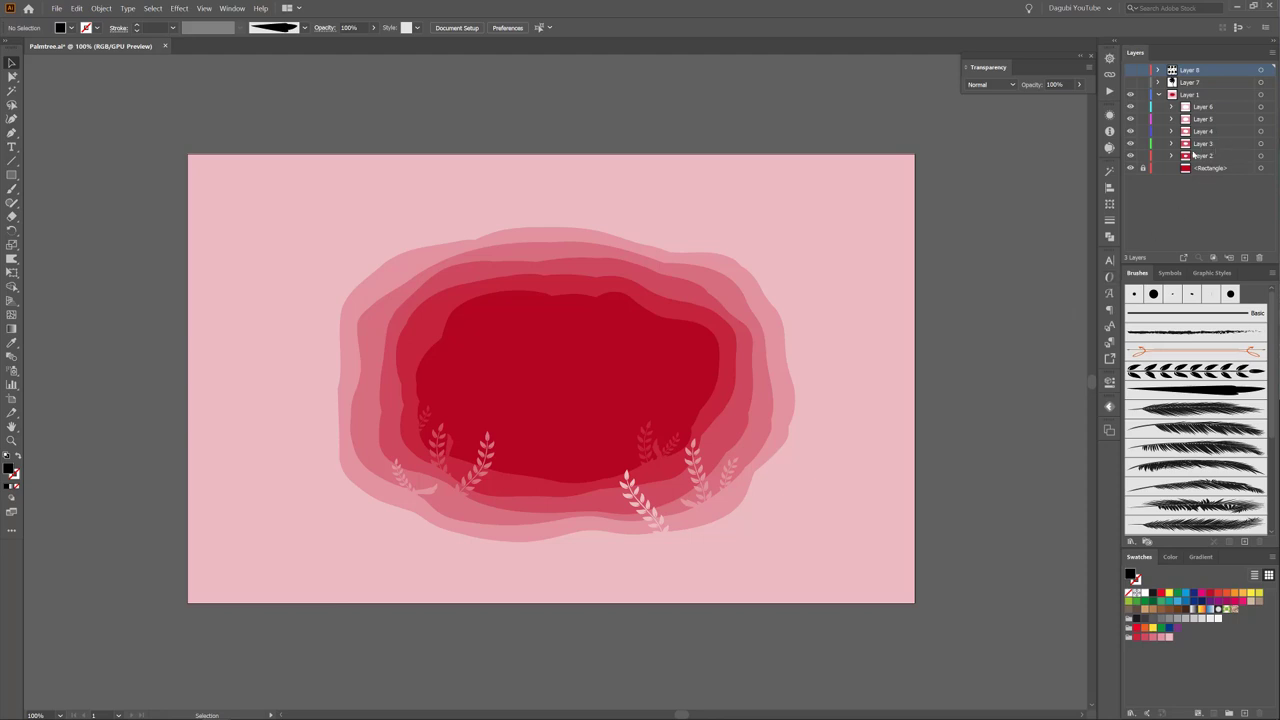
{"action": "left_click", "coordinate": [1131, 157]}
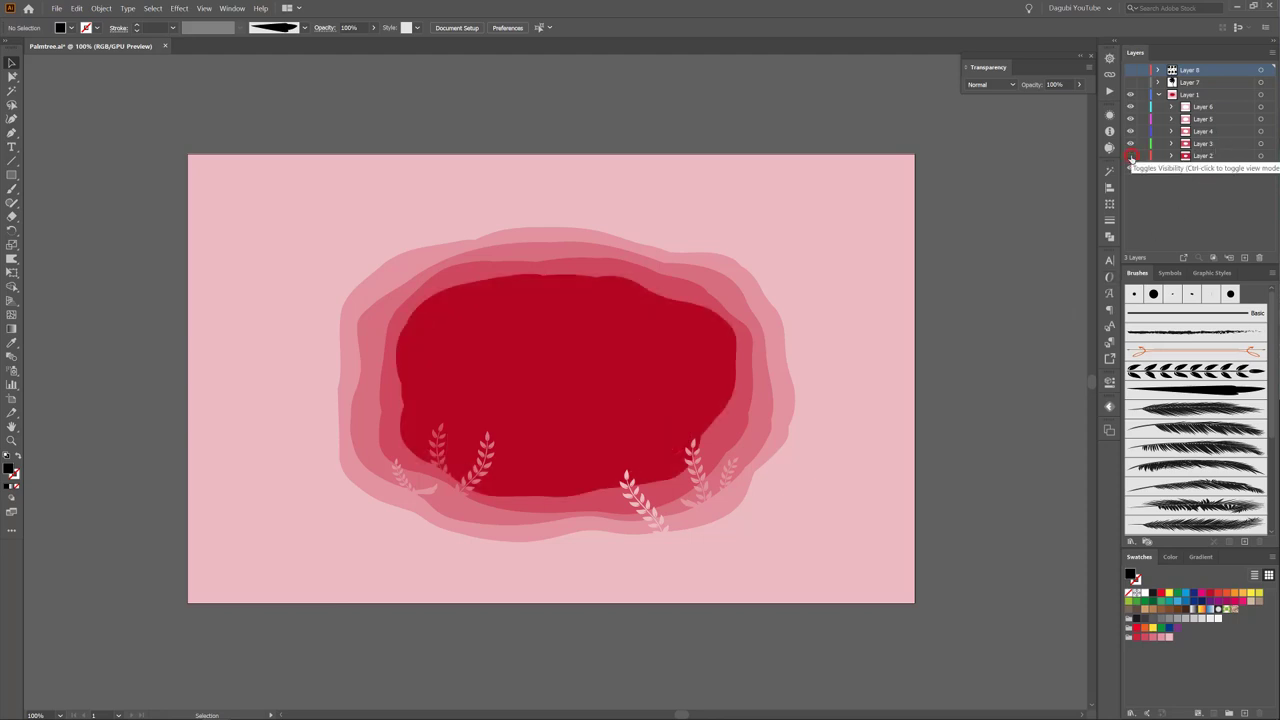
{"action": "left_click", "coordinate": [1206, 157]}
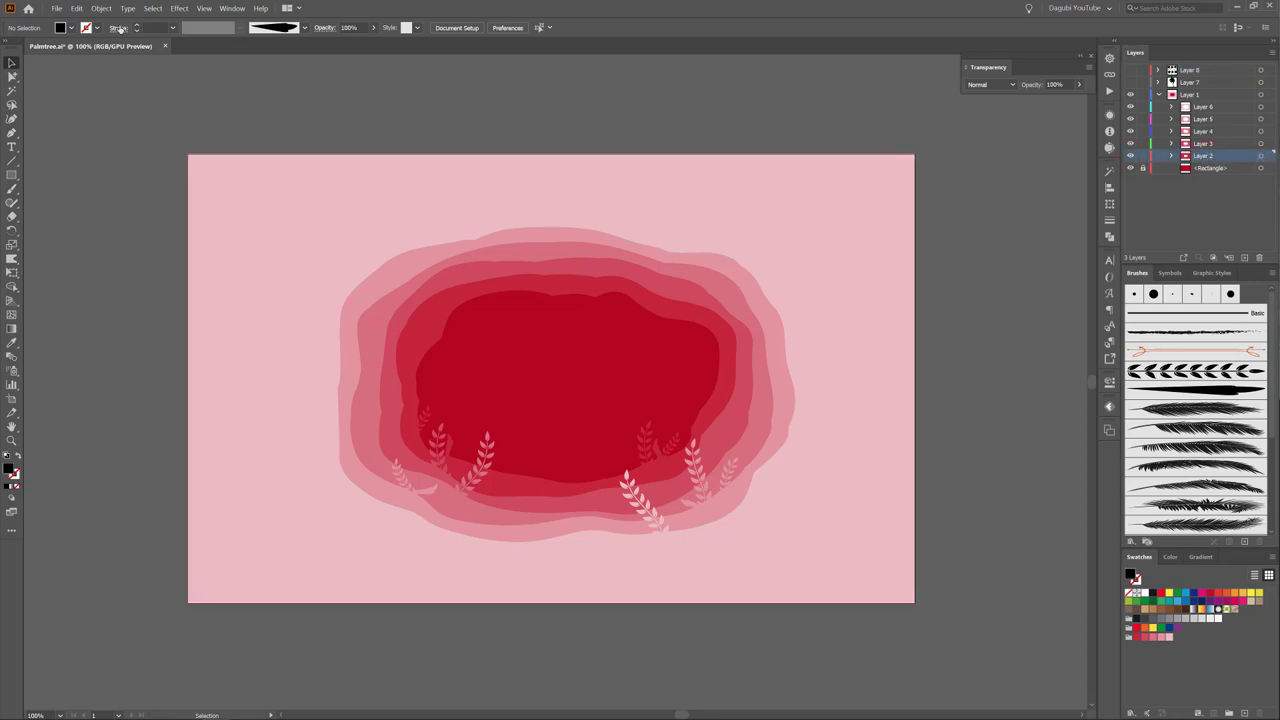
Paste the copied palm into Layer 2, undoing a trial rotation.
{"action": "left_click", "coordinate": [77, 10]}
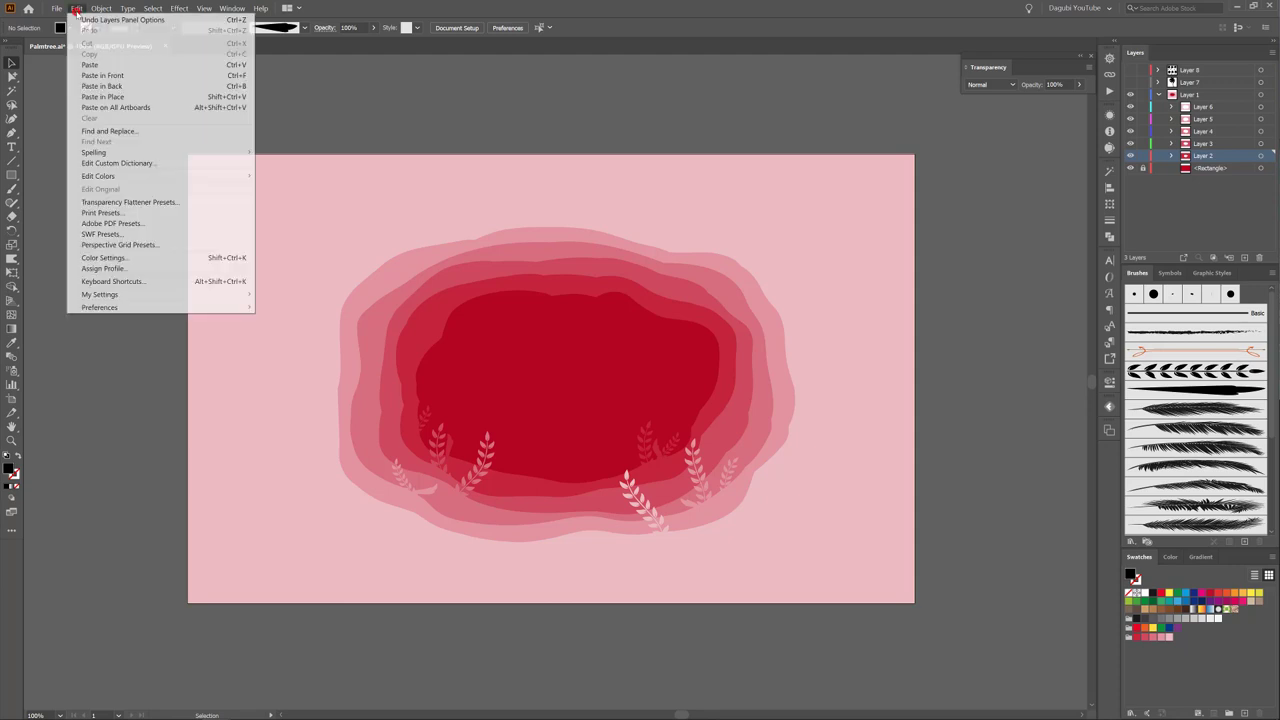
{"action": "left_click", "coordinate": [93, 65]}
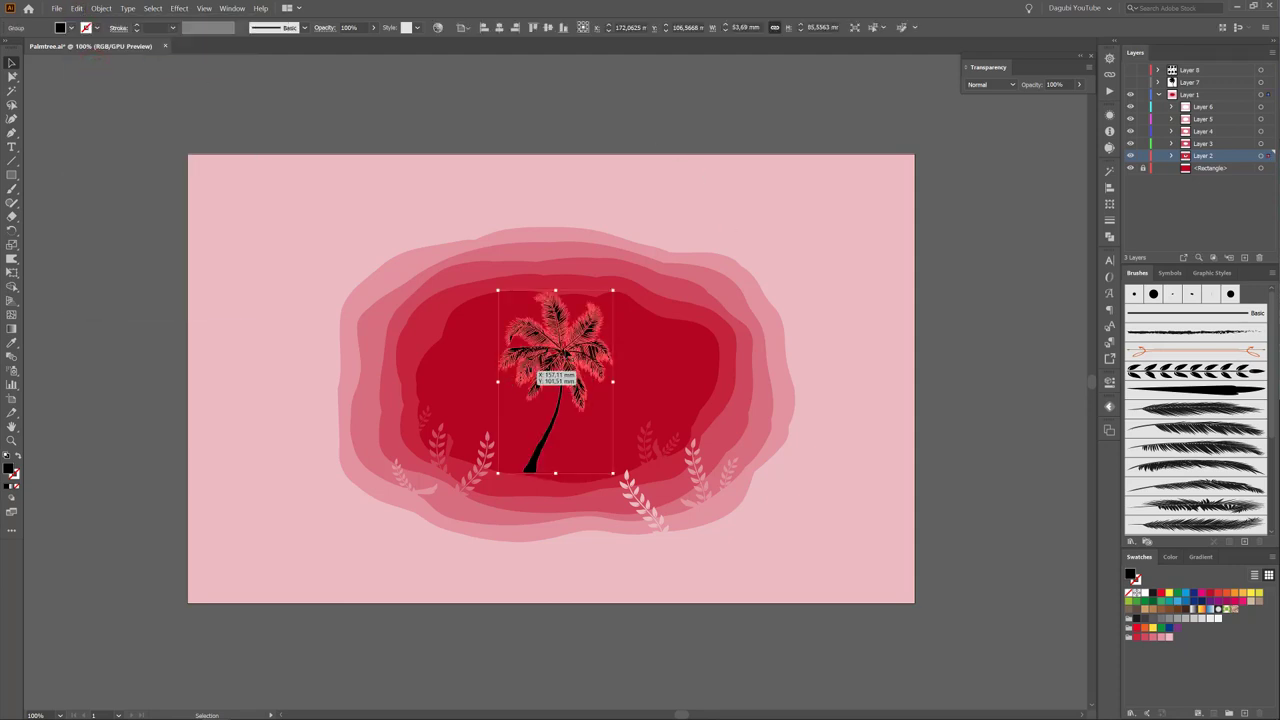
{"action": "left_click", "coordinate": [1173, 157]}
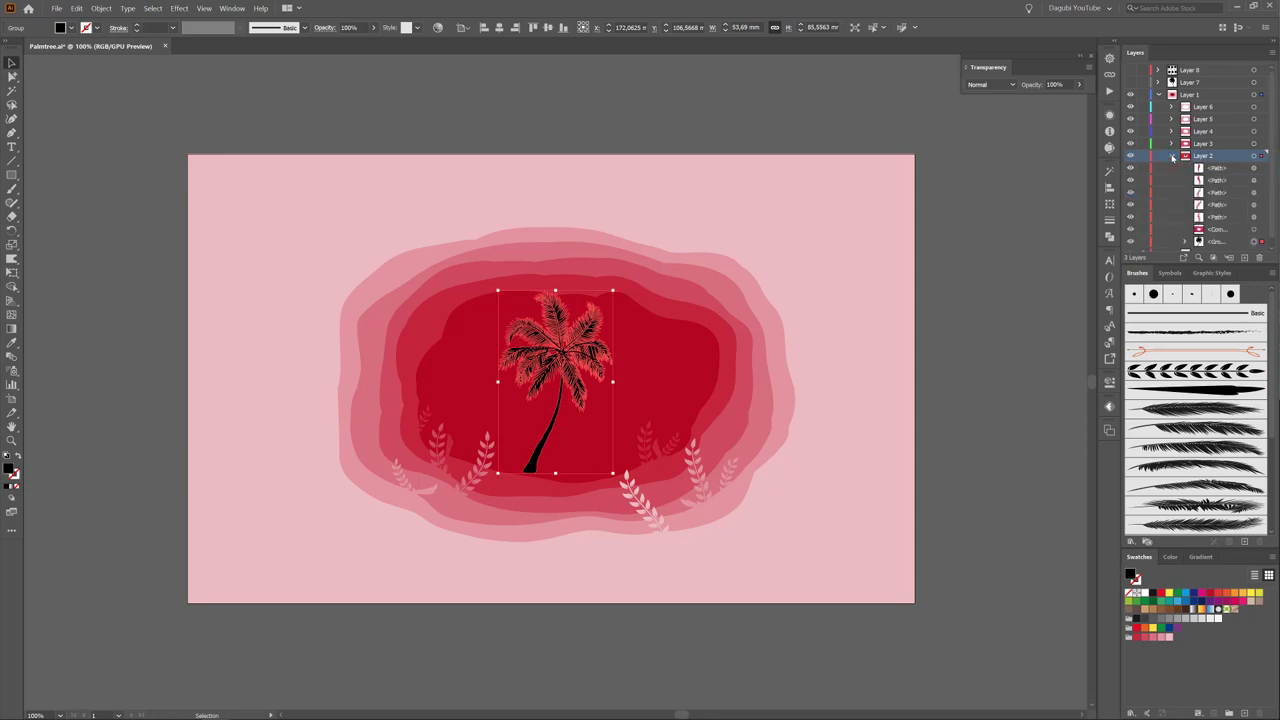
{"action": "left_click", "coordinate": [1173, 157]}
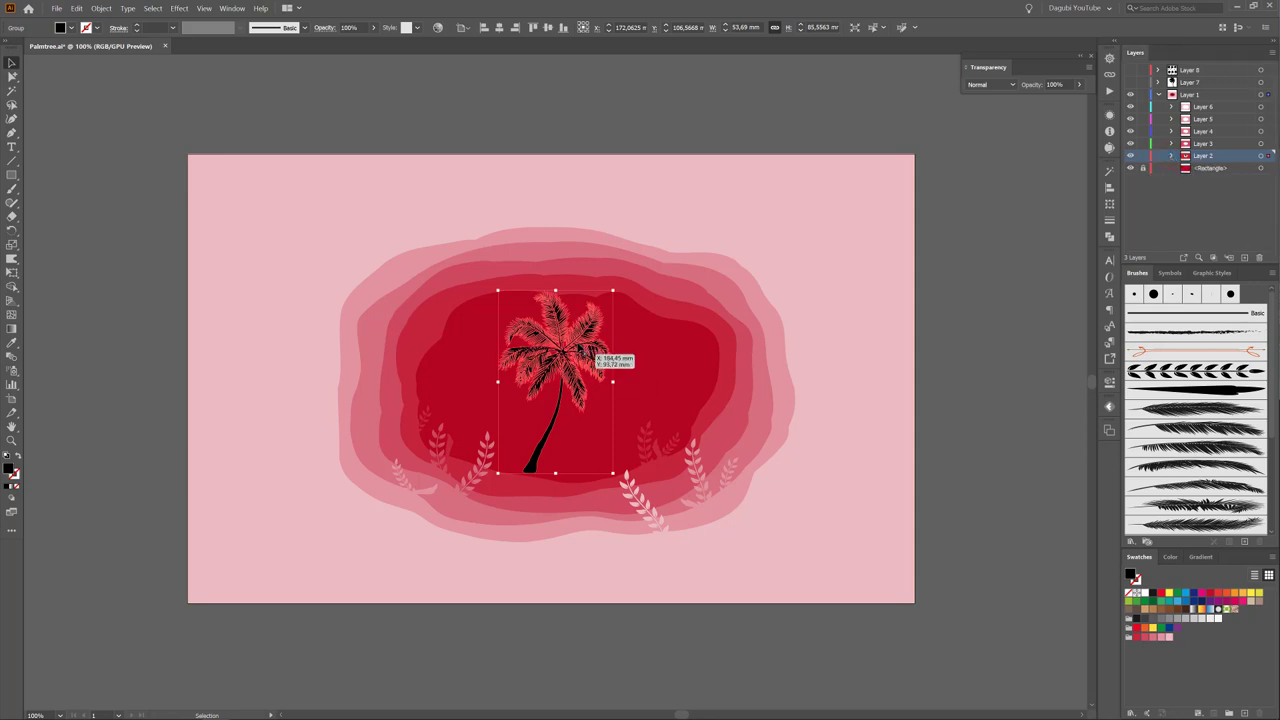
{"action": "left_click_drag", "start_coordinate": [607, 388], "coordinate": [903, 343]}
{"action": "key", "text": "ctrl+z"}
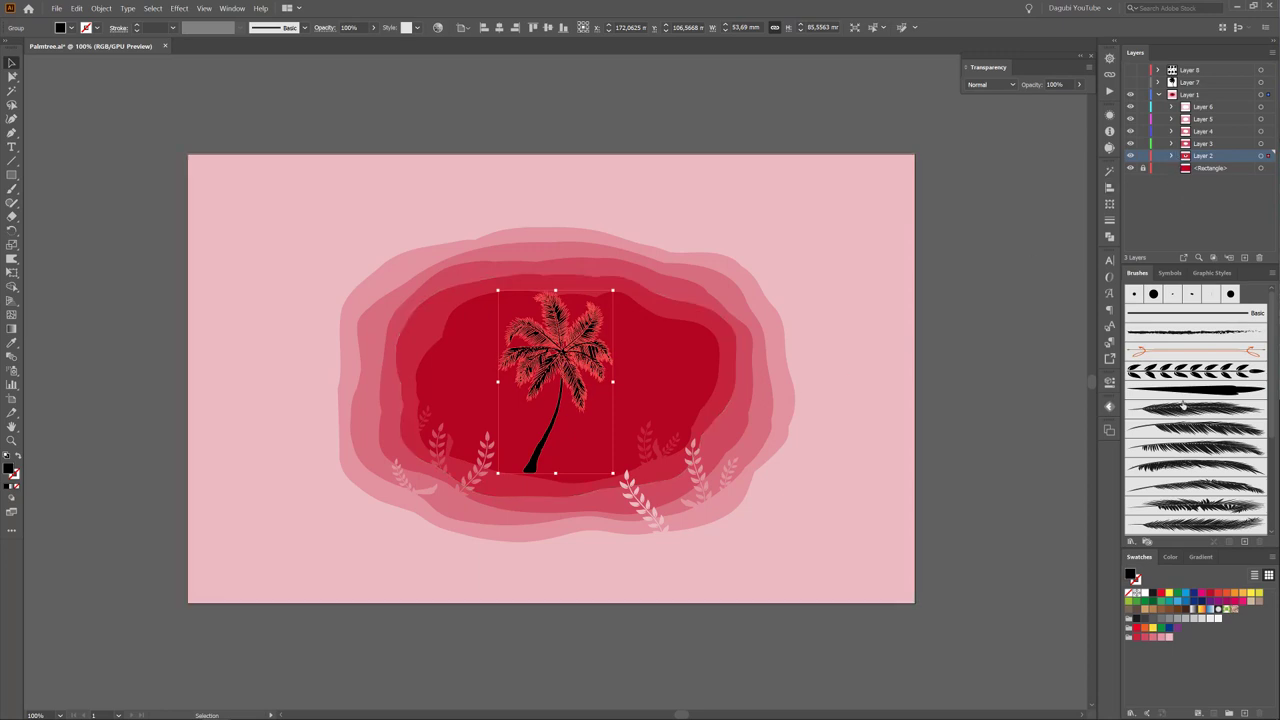
Colour the pasted palm coral red and hide its selection edges.
{"action": "left_click", "coordinate": [1136, 636]}
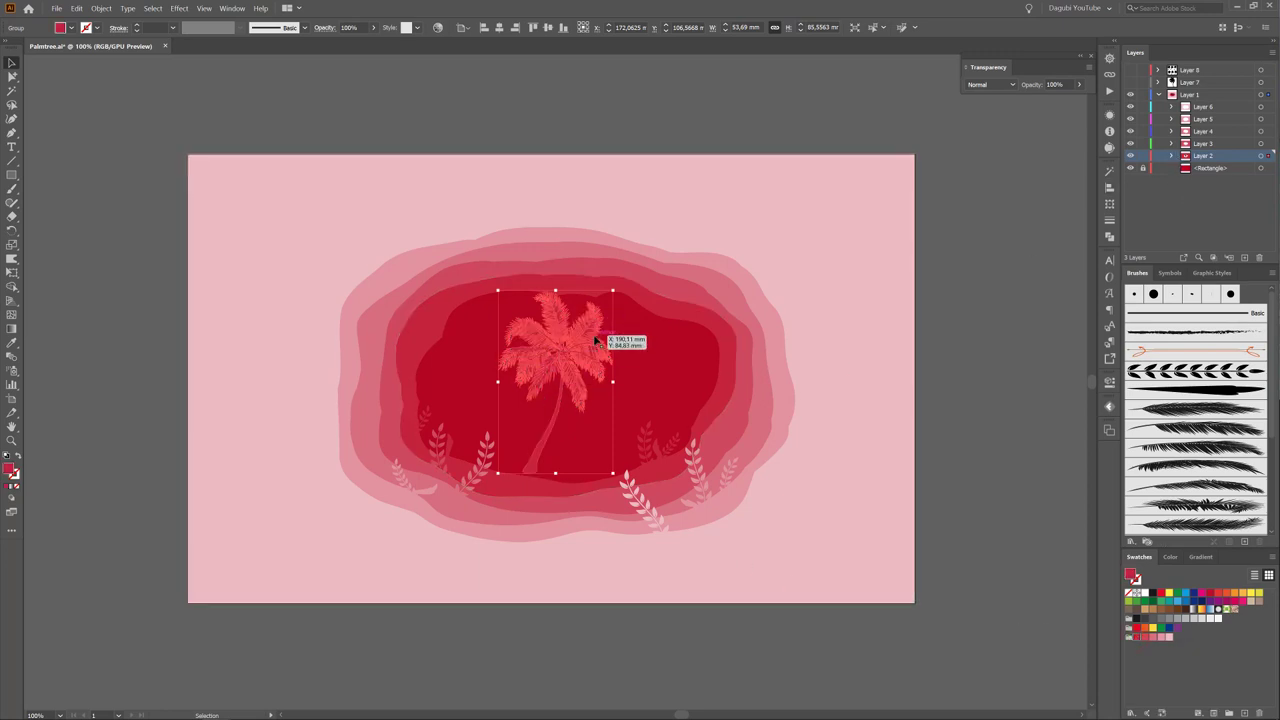
{"action": "left_click", "coordinate": [237, 9]}
{"action": "mouse_move", "coordinate": [204, 8]}
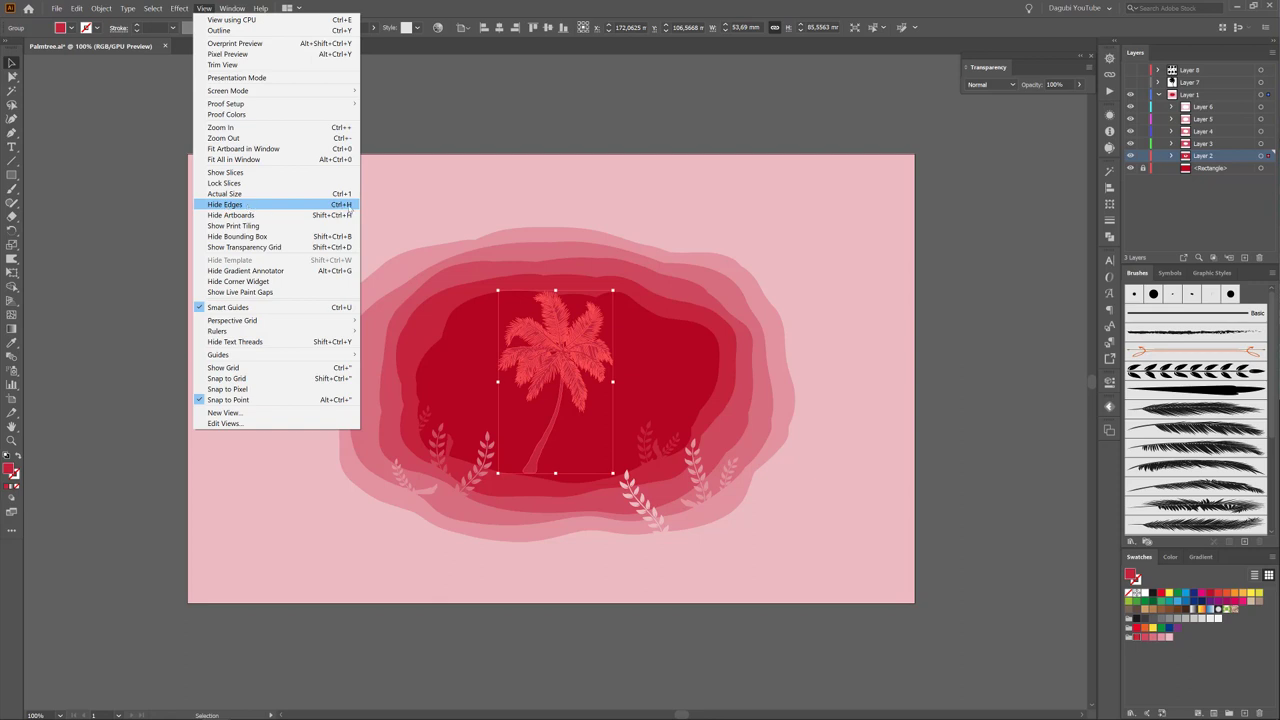
{"action": "left_click", "coordinate": [305, 205]}
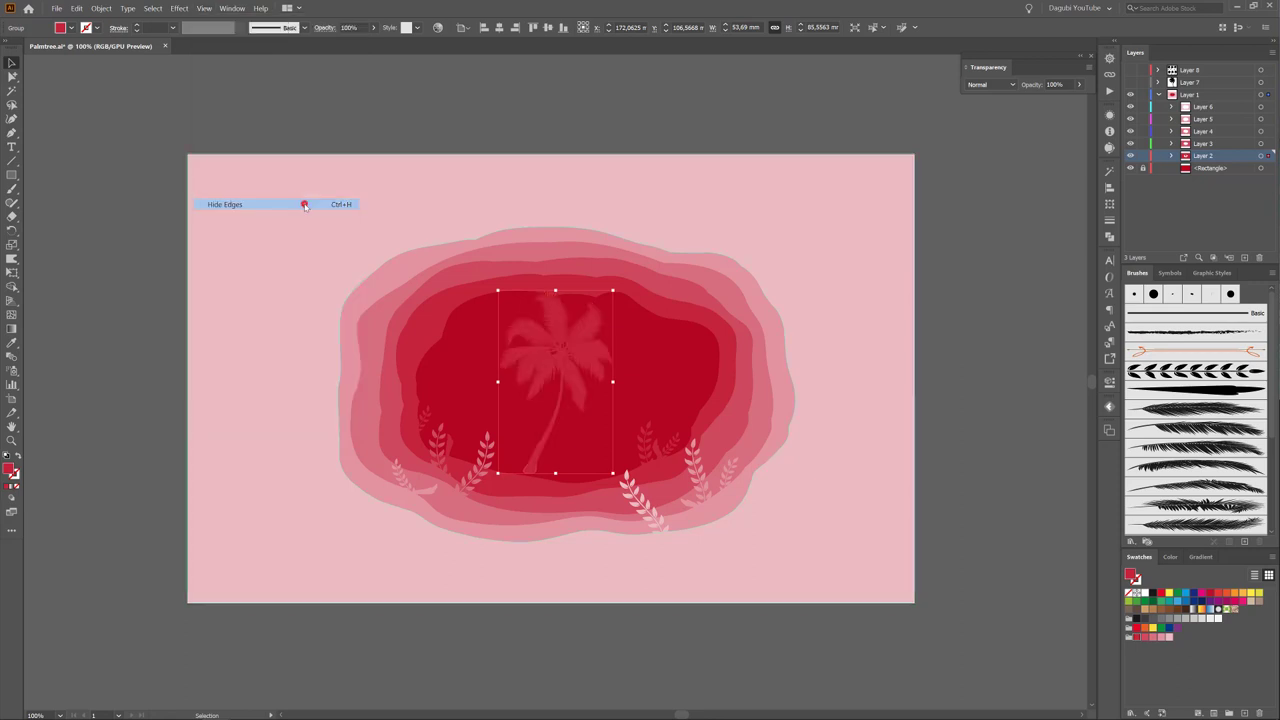
Shrink the palm to about 46.1 × 73.5 mm and place it at the scene's left side.
{"action": "left_click_drag", "start_coordinate": [570, 356], "coordinate": [480, 383]}
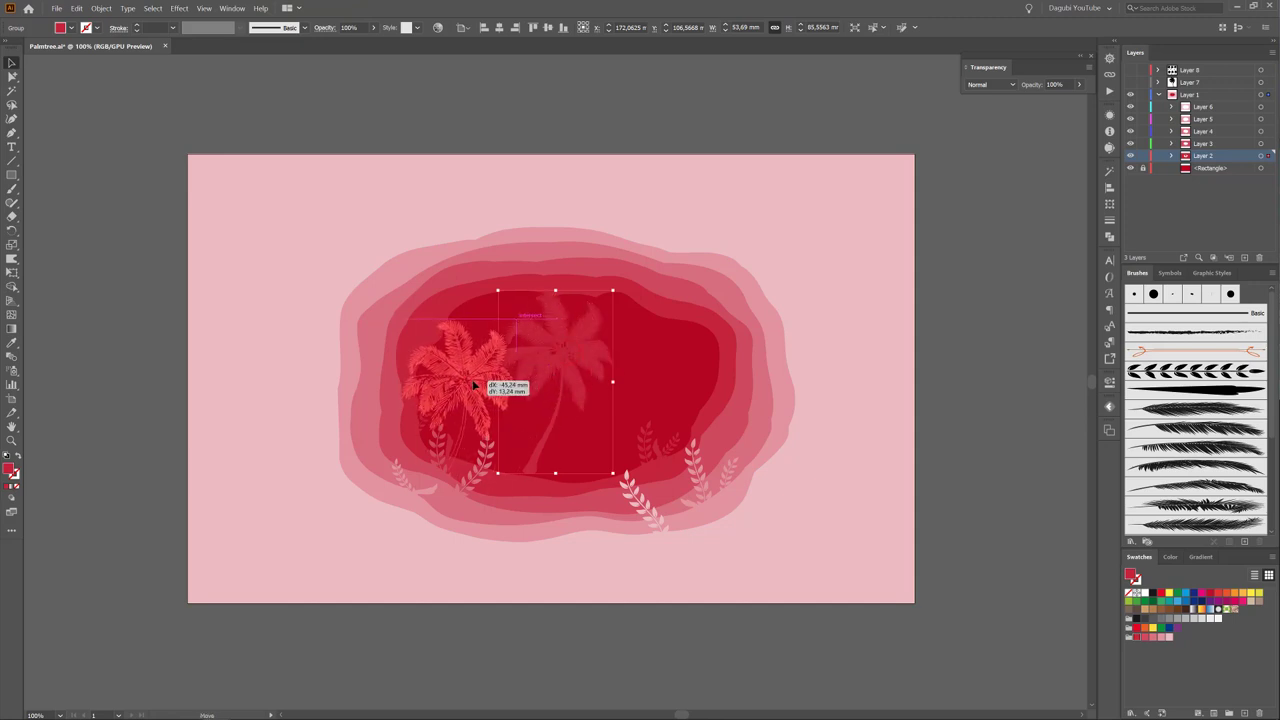
{"action": "left_click_drag", "start_coordinate": [480, 383], "coordinate": [469, 380]}
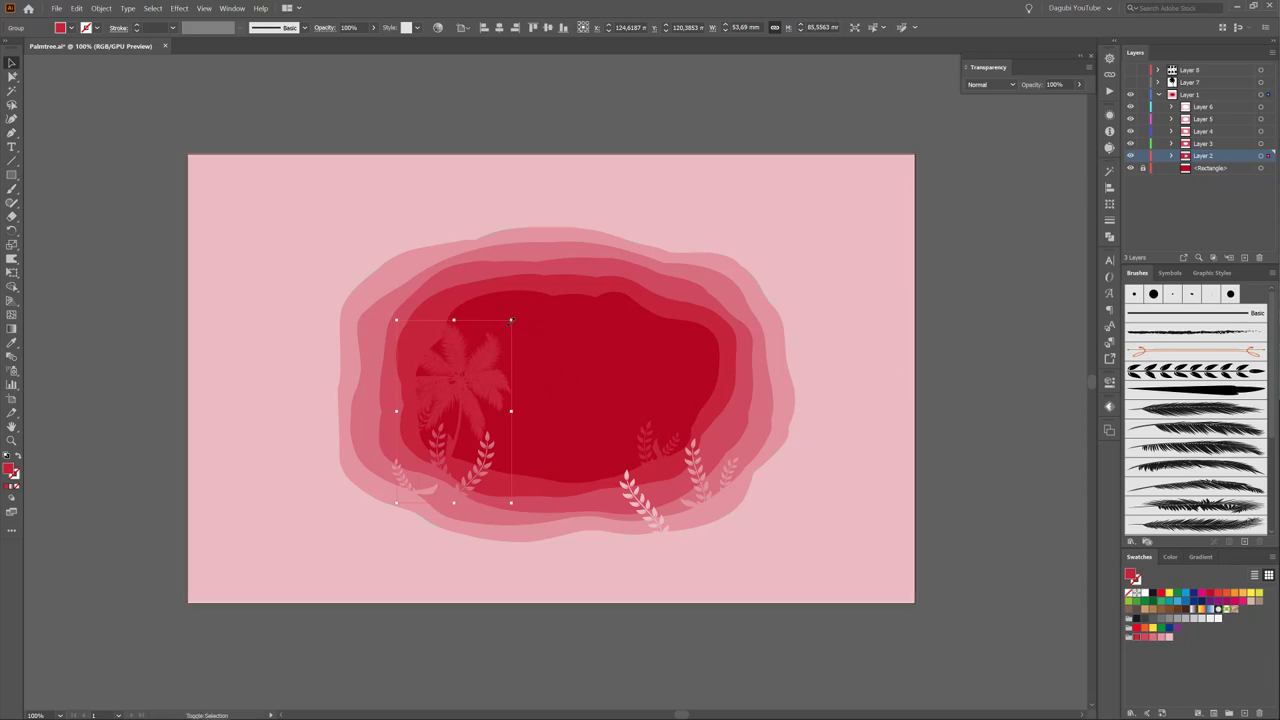
{"action": "left_click_drag", "start_coordinate": [510, 321], "coordinate": [537, 297]}
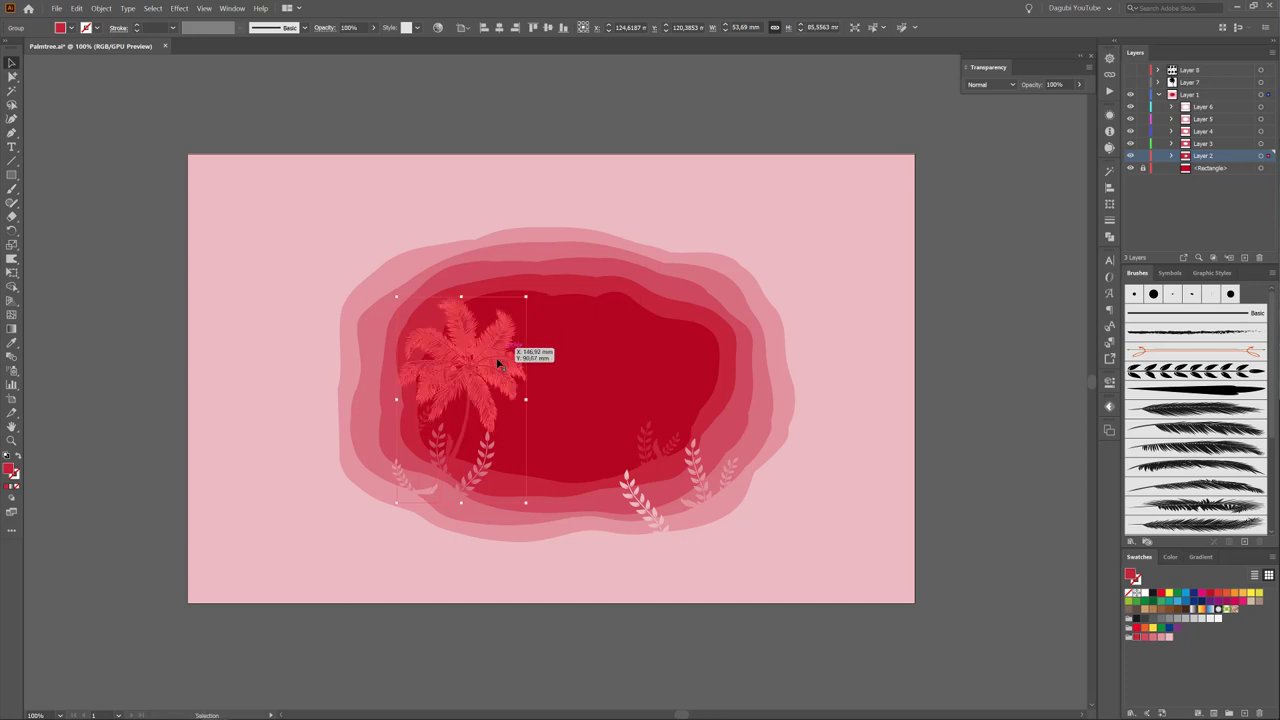
{"action": "left_click_drag", "start_coordinate": [496, 356], "coordinate": [488, 374]}
{"action": "left_click_drag", "start_coordinate": [522, 313], "coordinate": [491, 360]}
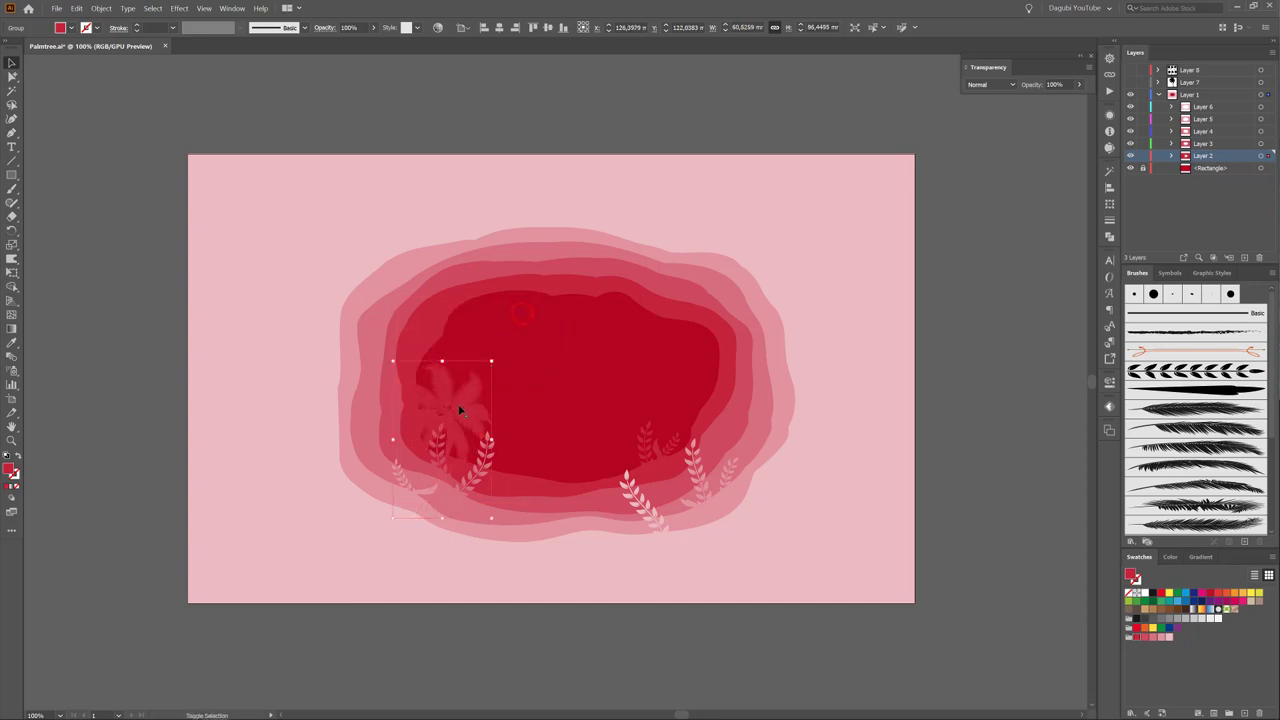
{"action": "left_click_drag", "start_coordinate": [457, 410], "coordinate": [468, 366]}
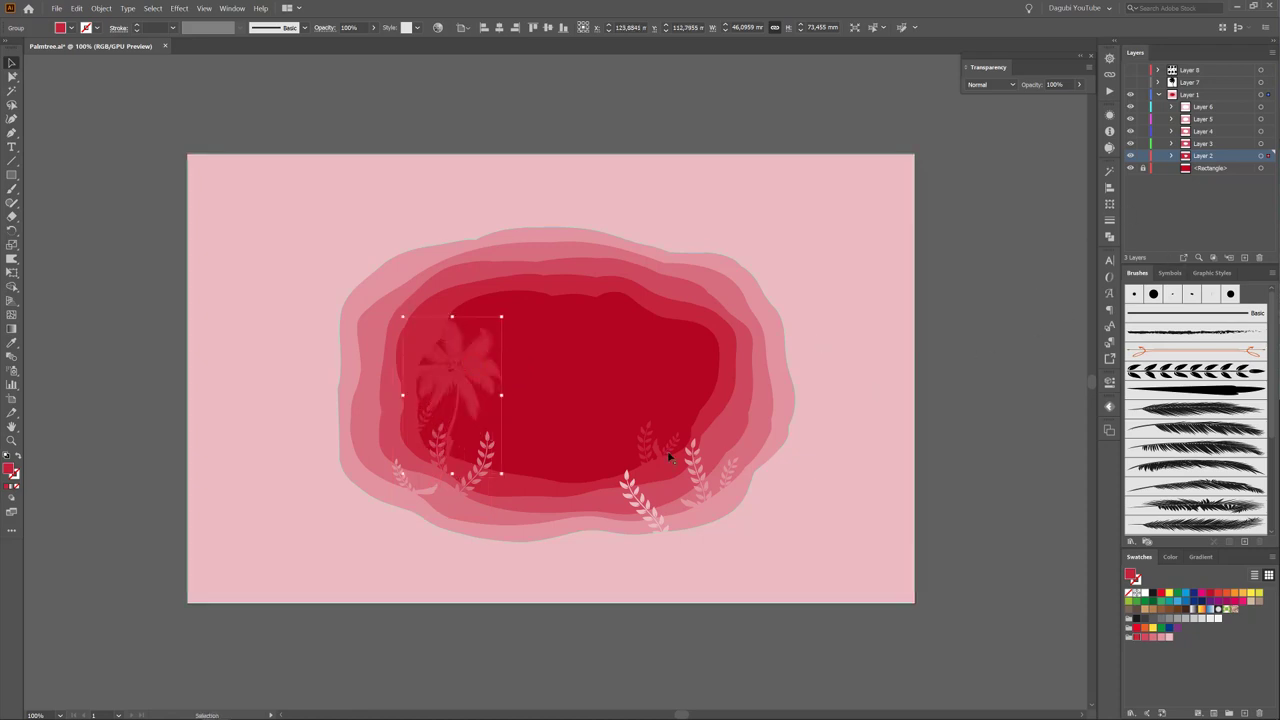
{"action": "left_click_drag", "start_coordinate": [455, 377], "coordinate": [439, 381]}
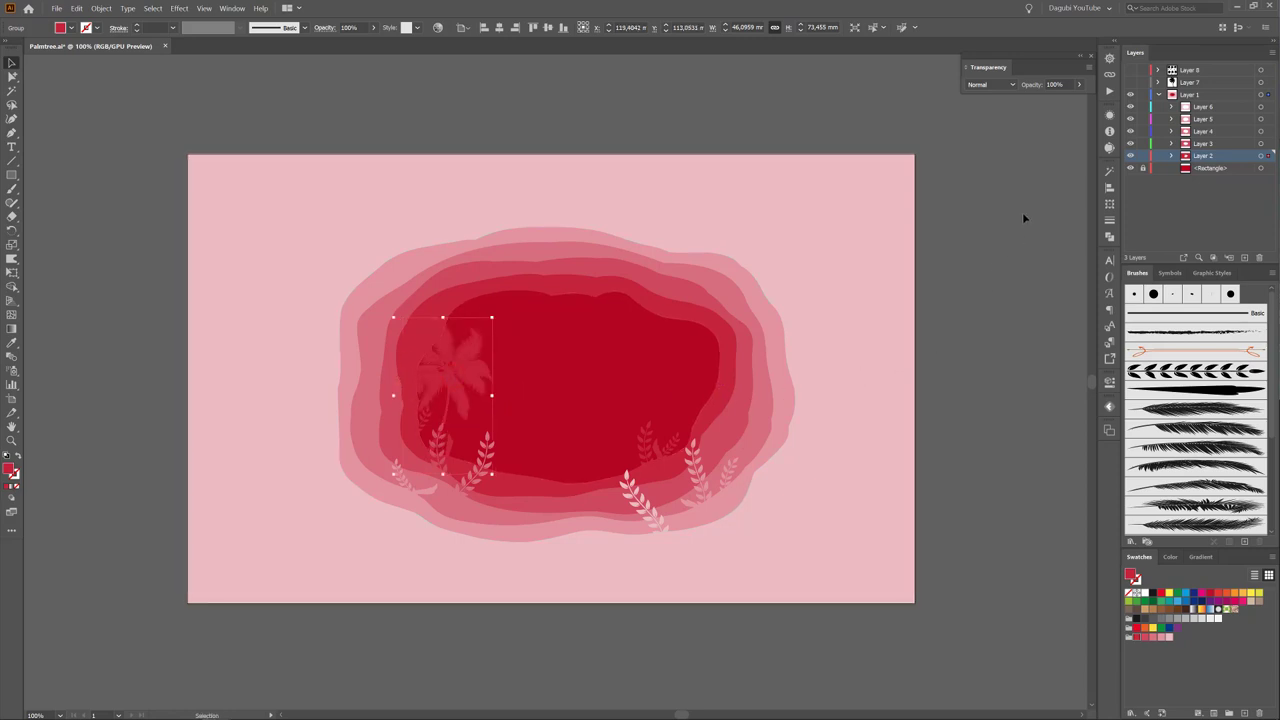
Copy the top-right black palm from Layer 8, then hide Layer 8 again.
{"action": "left_click", "coordinate": [1131, 71]}
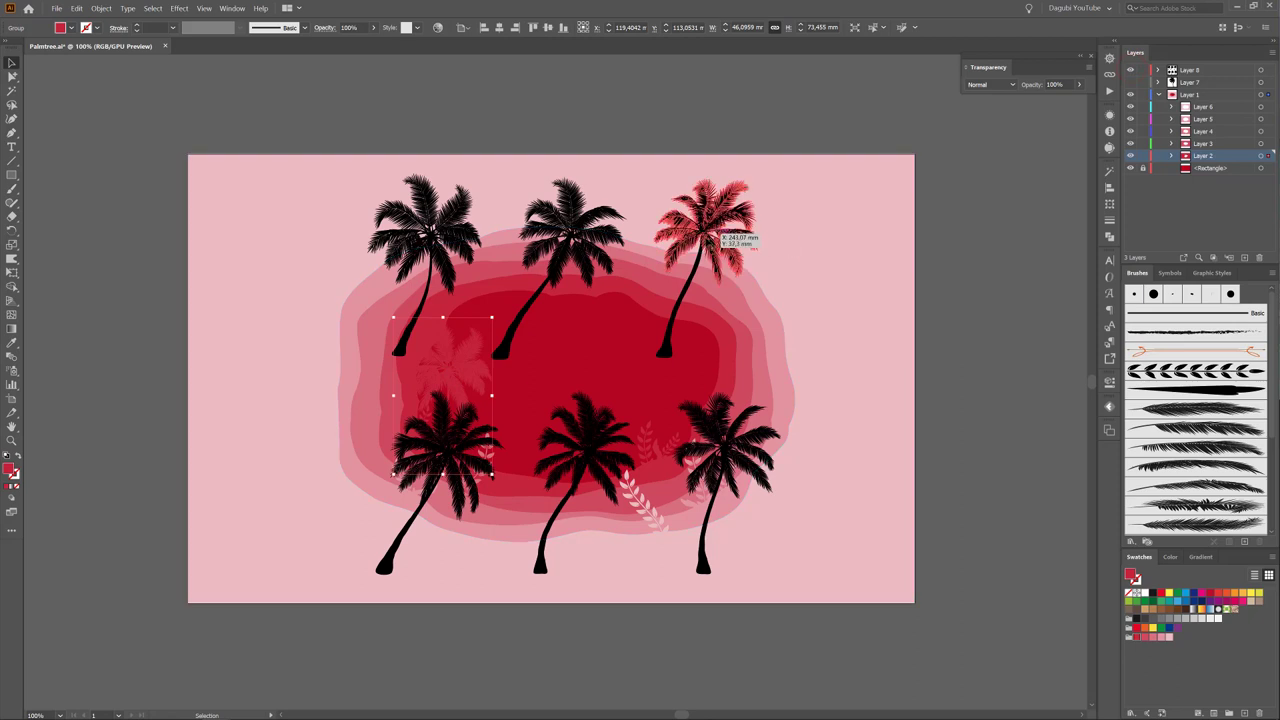
{"action": "left_click", "coordinate": [745, 205]}
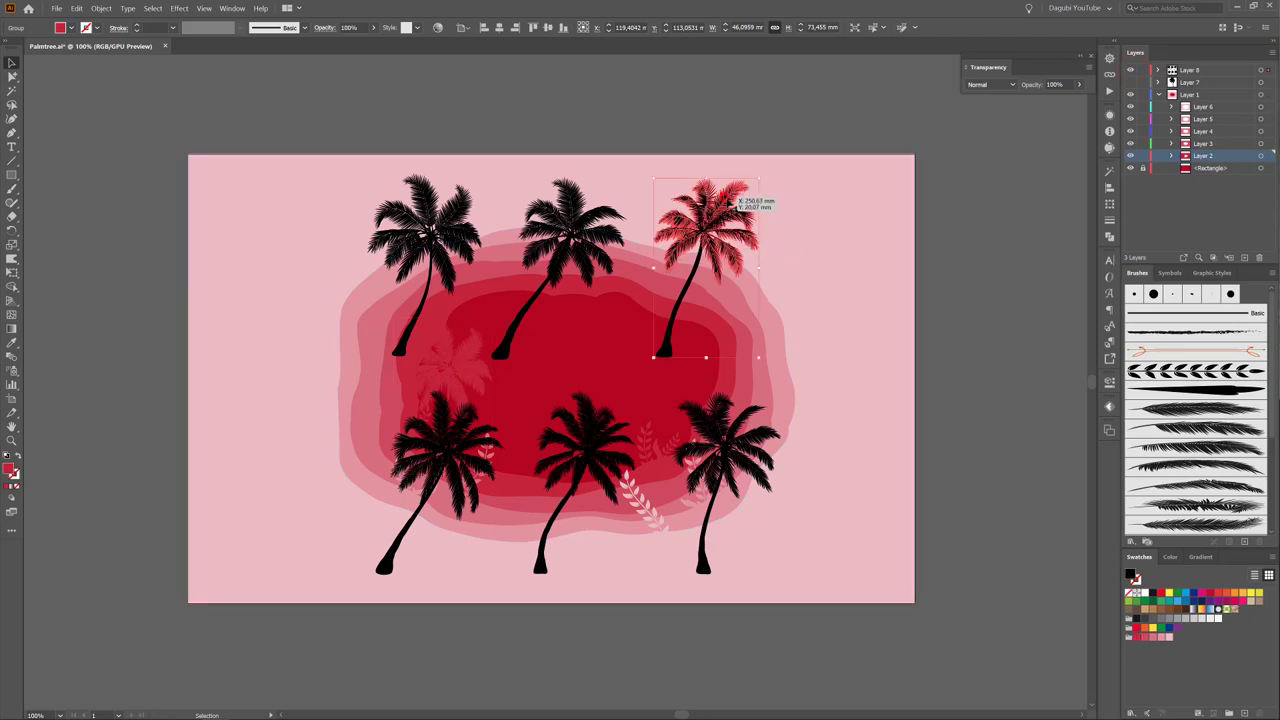
{"action": "left_click", "coordinate": [77, 9]}
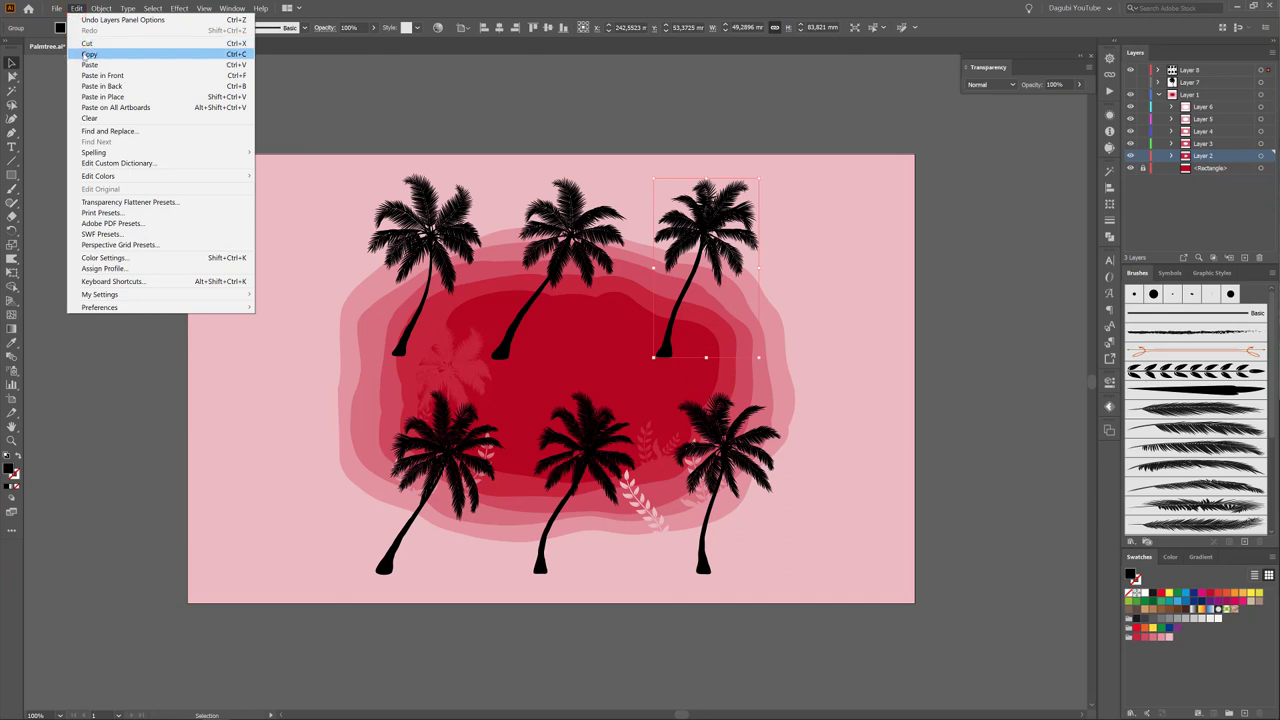
{"action": "left_click", "coordinate": [84, 53]}
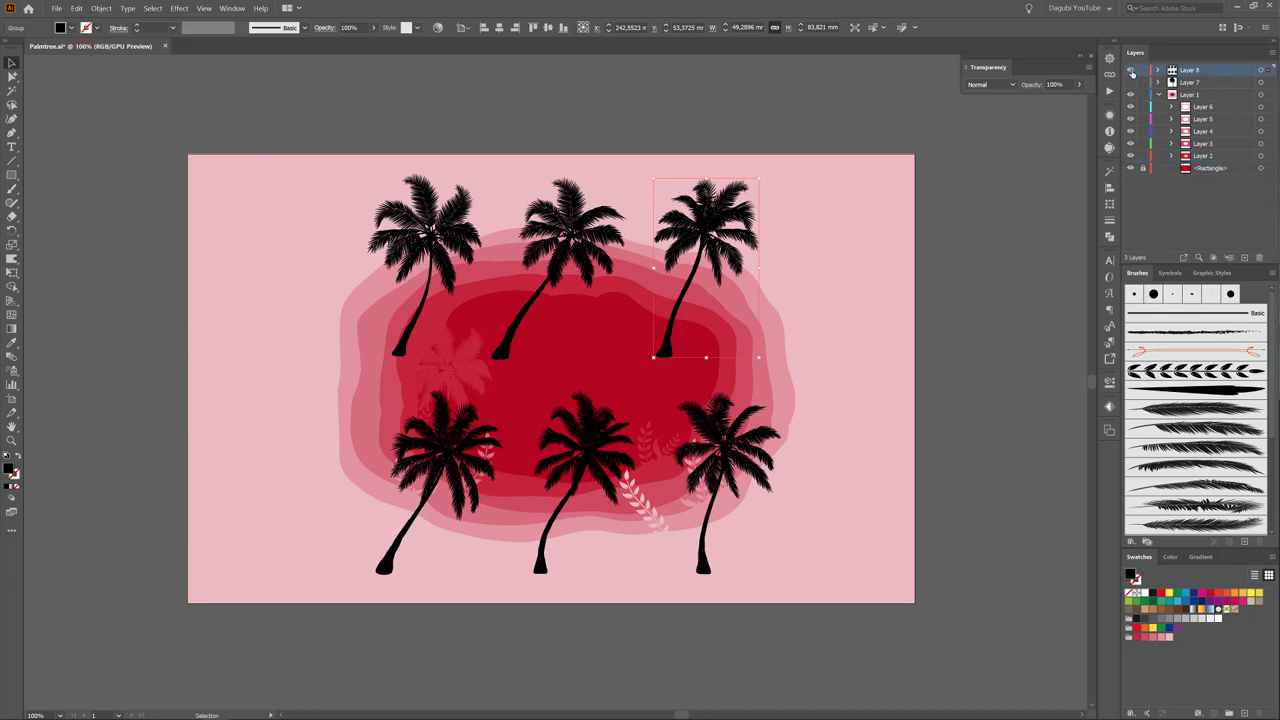
{"action": "left_click", "coordinate": [1131, 70]}
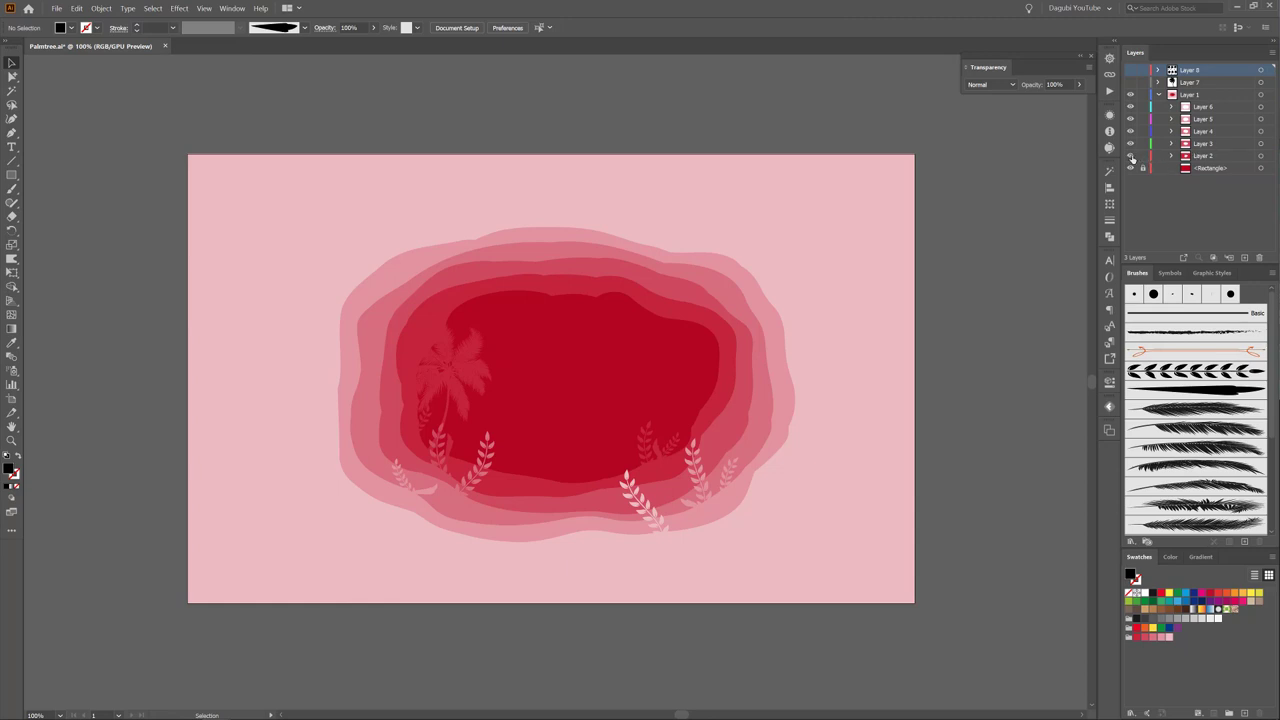
Paste the palm into Layer 2, colour it red, and move it to the scene's right side.
{"action": "left_click", "coordinate": [1131, 156]}
{"action": "left_click", "coordinate": [1222, 156]}
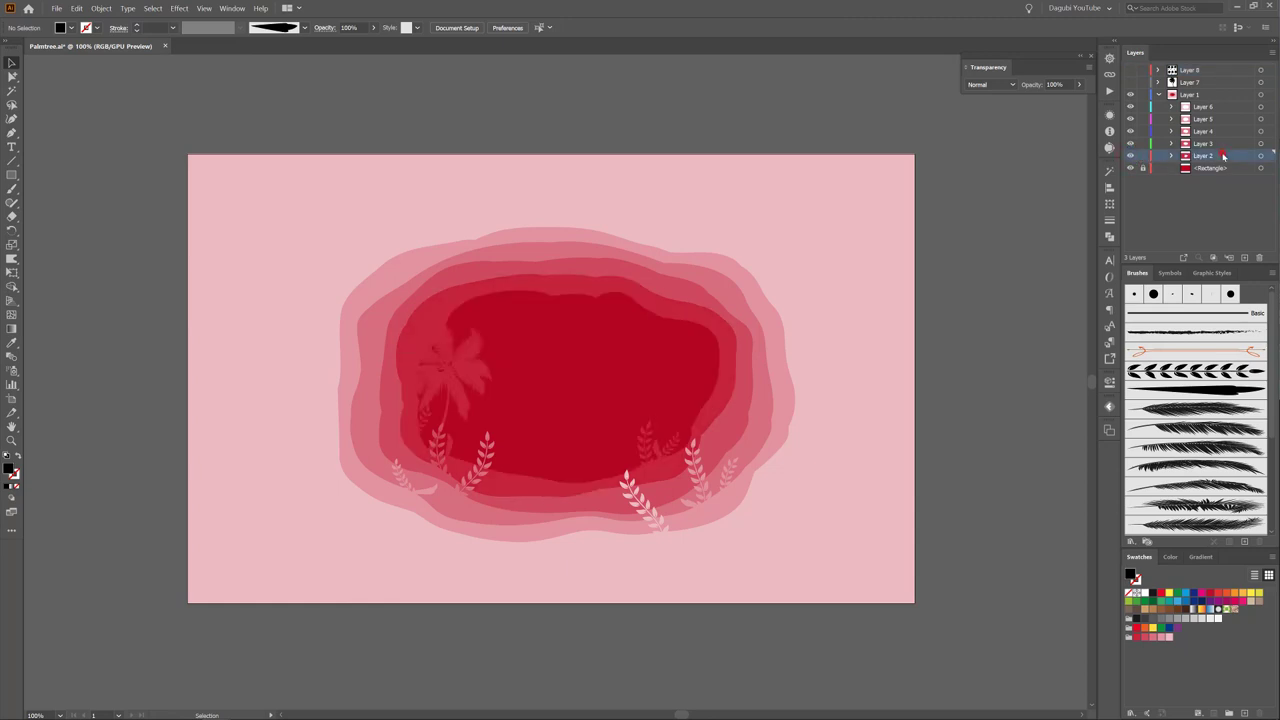
{"action": "left_click", "coordinate": [76, 8]}
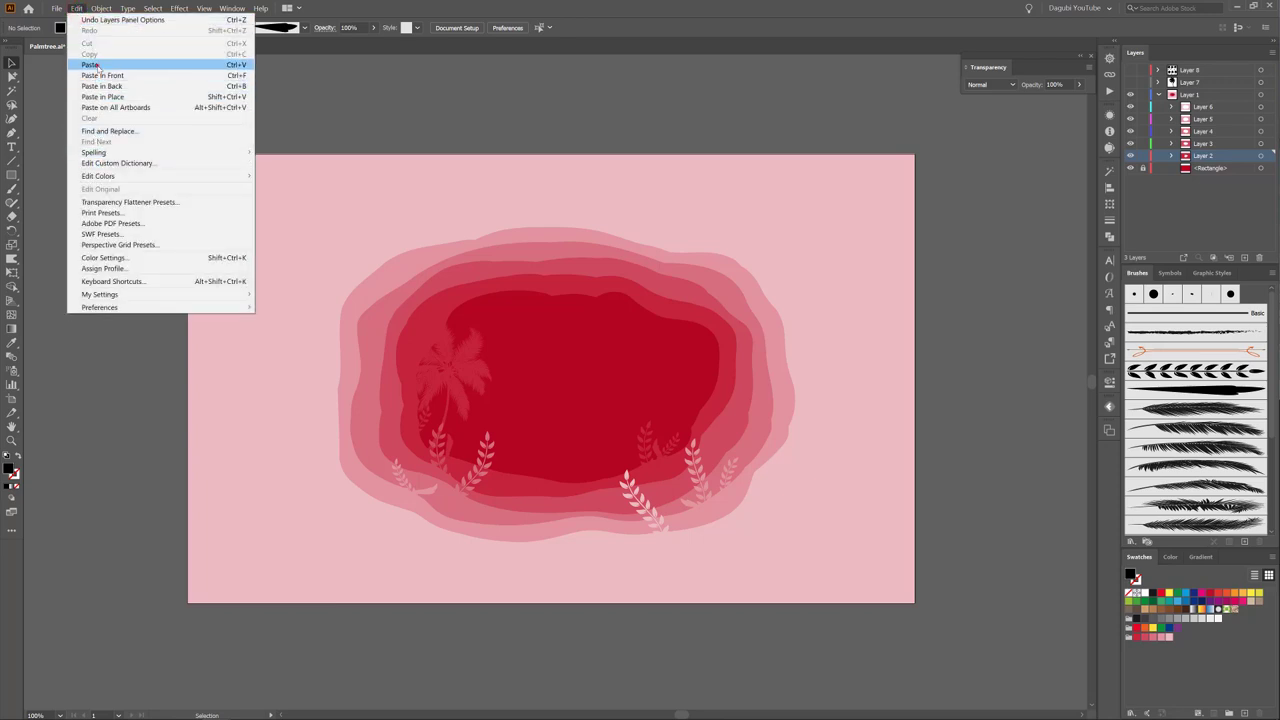
{"action": "left_click", "coordinate": [97, 65]}
{"action": "left_click_drag", "start_coordinate": [580, 378], "coordinate": [581, 379]}
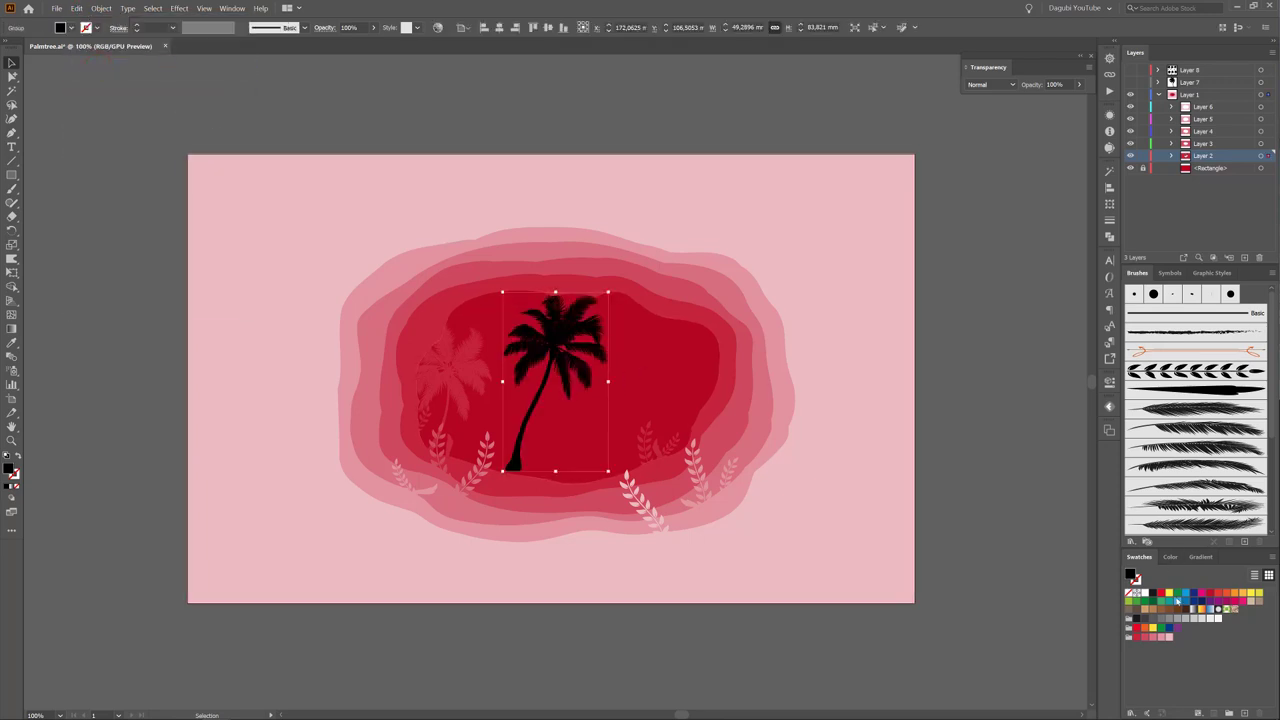
{"action": "left_click", "coordinate": [1135, 637]}
{"action": "mouse_move", "coordinate": [554, 338]}
{"action": "left_mouse_down"}
{"action": "mouse_move", "coordinate": [700, 383]}
{"action": "mouse_move", "coordinate": [716, 372]}
{"action": "mouse_move", "coordinate": [712, 388]}
{"action": "left_mouse_up"}
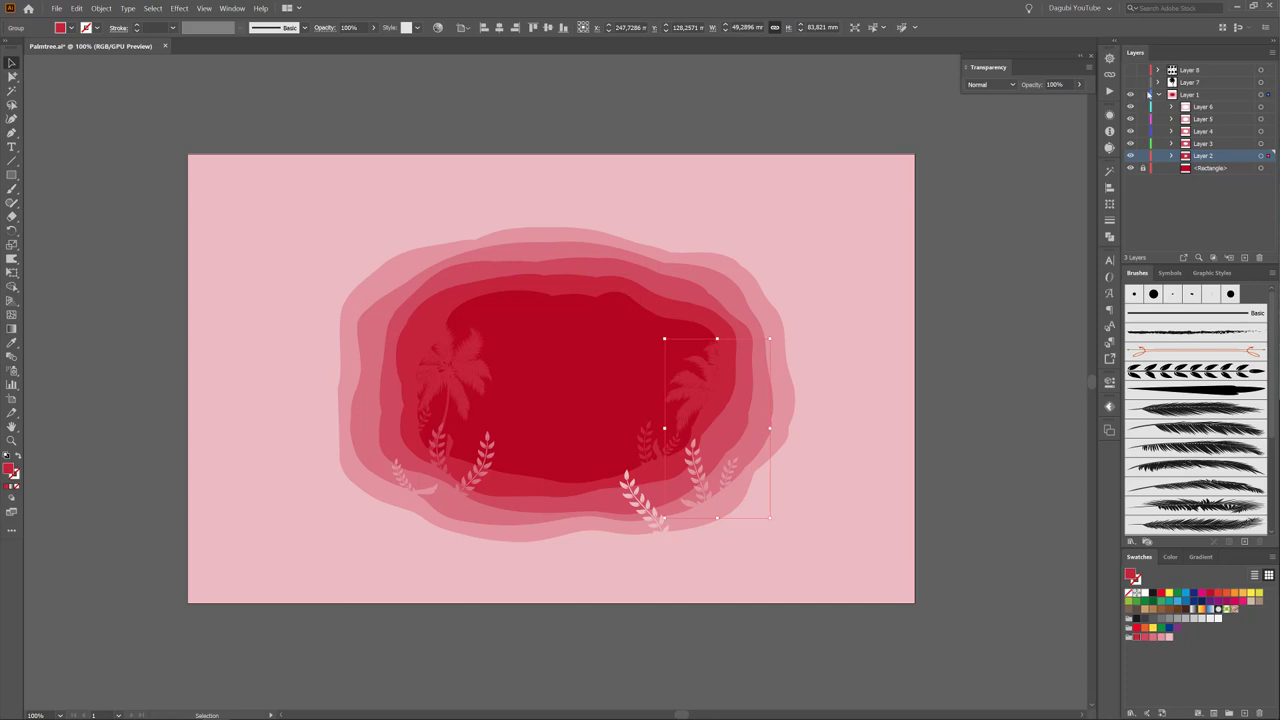
Copy the top-middle black palm from Layer 8, then hide Layer 8.
{"action": "left_click", "coordinate": [1131, 70]}
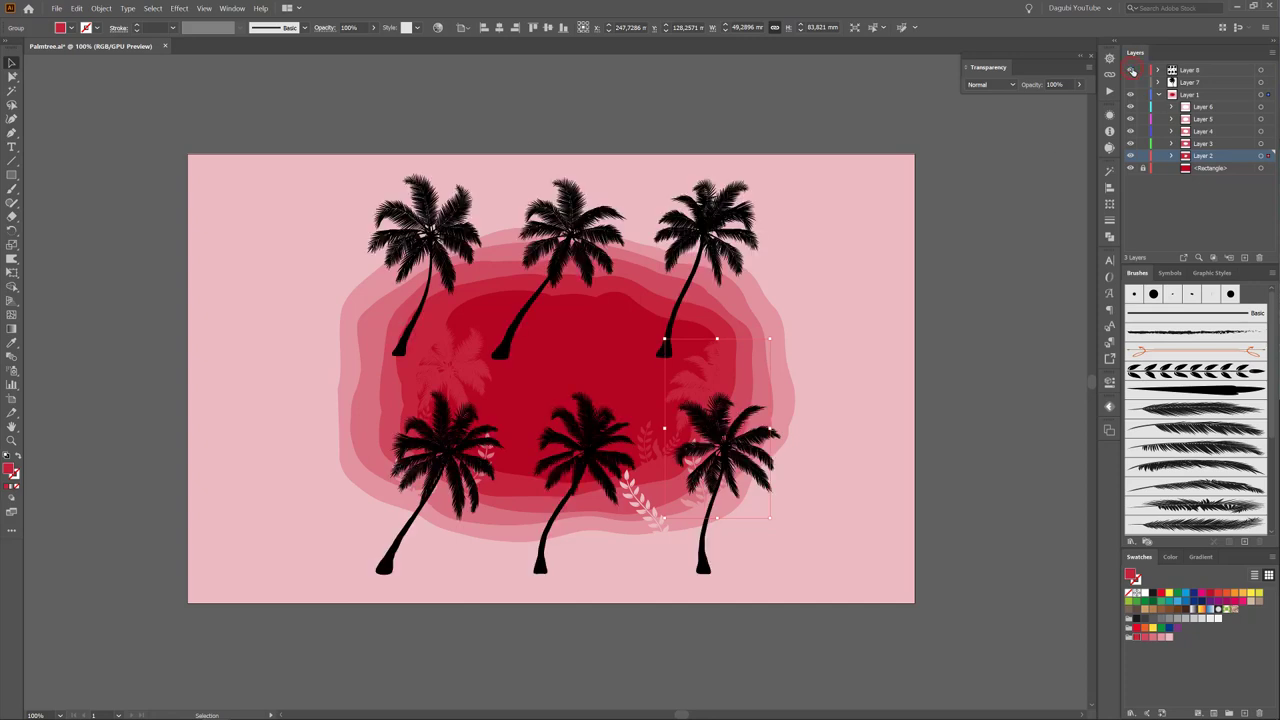
{"action": "left_click", "coordinate": [1132, 70]}
{"action": "left_click", "coordinate": [1131, 70]}
{"action": "left_click", "coordinate": [576, 200]}
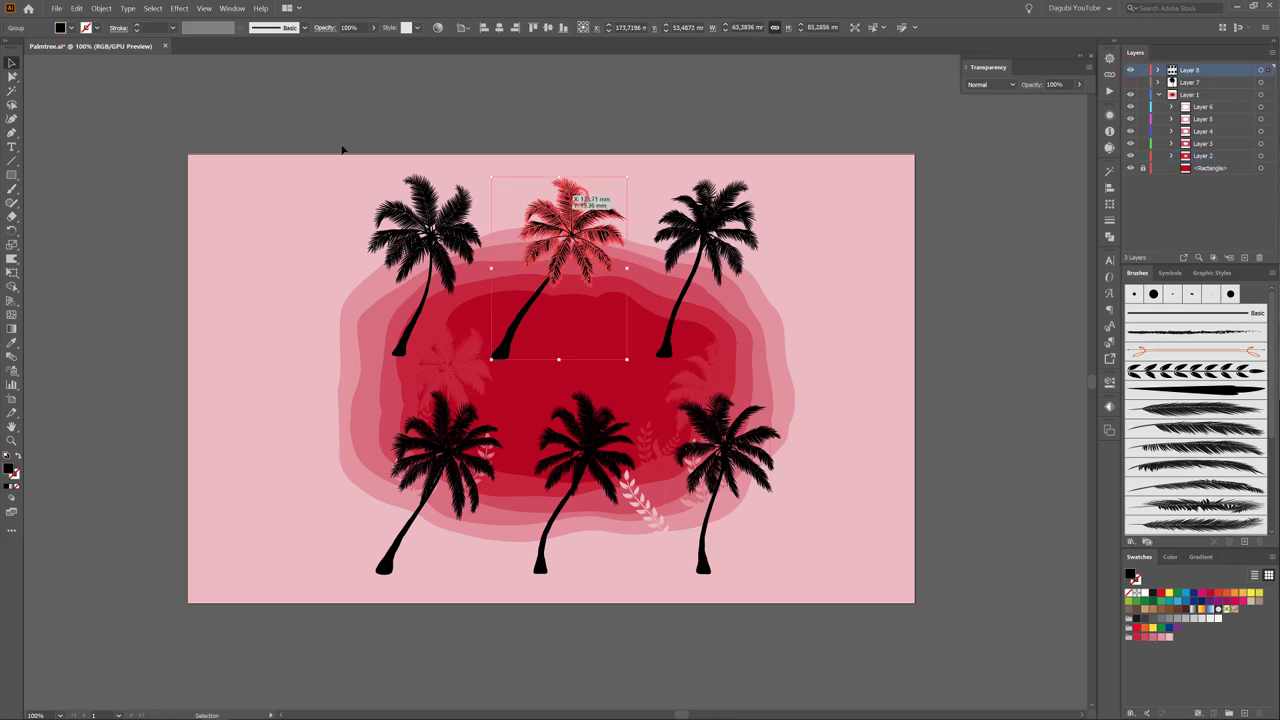
{"action": "left_click", "coordinate": [76, 8]}
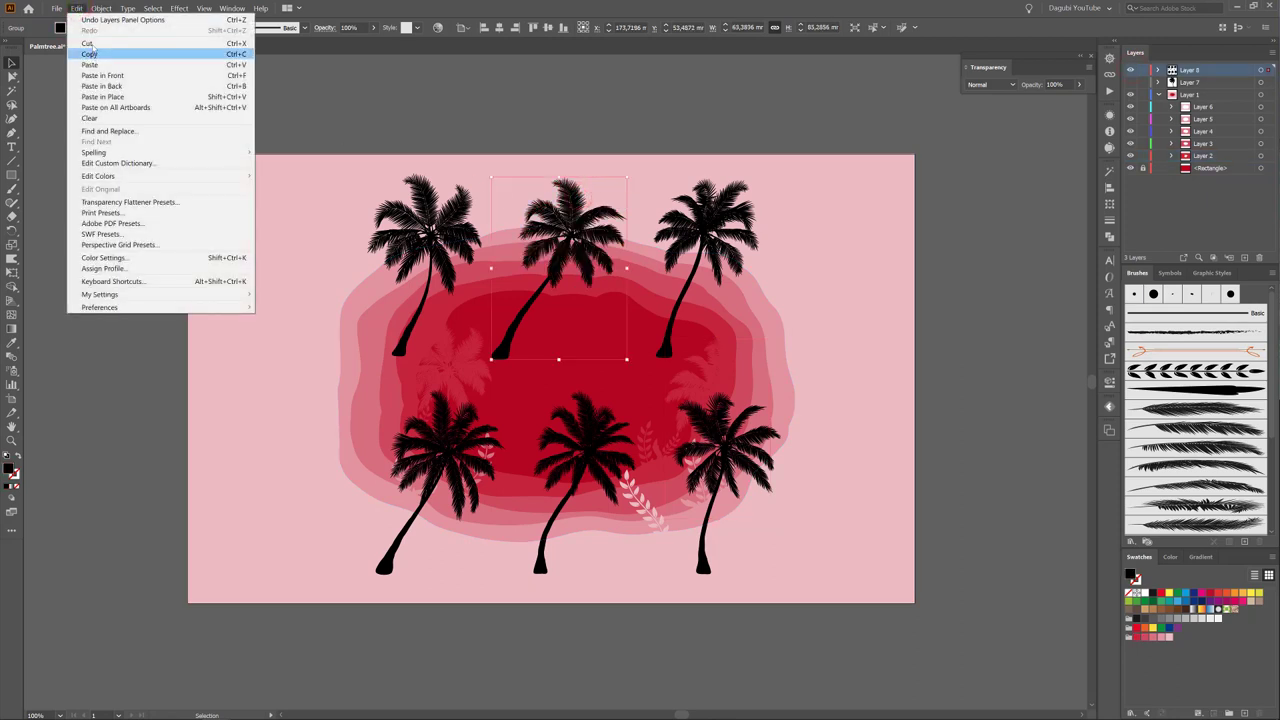
{"action": "left_click", "coordinate": [92, 54]}
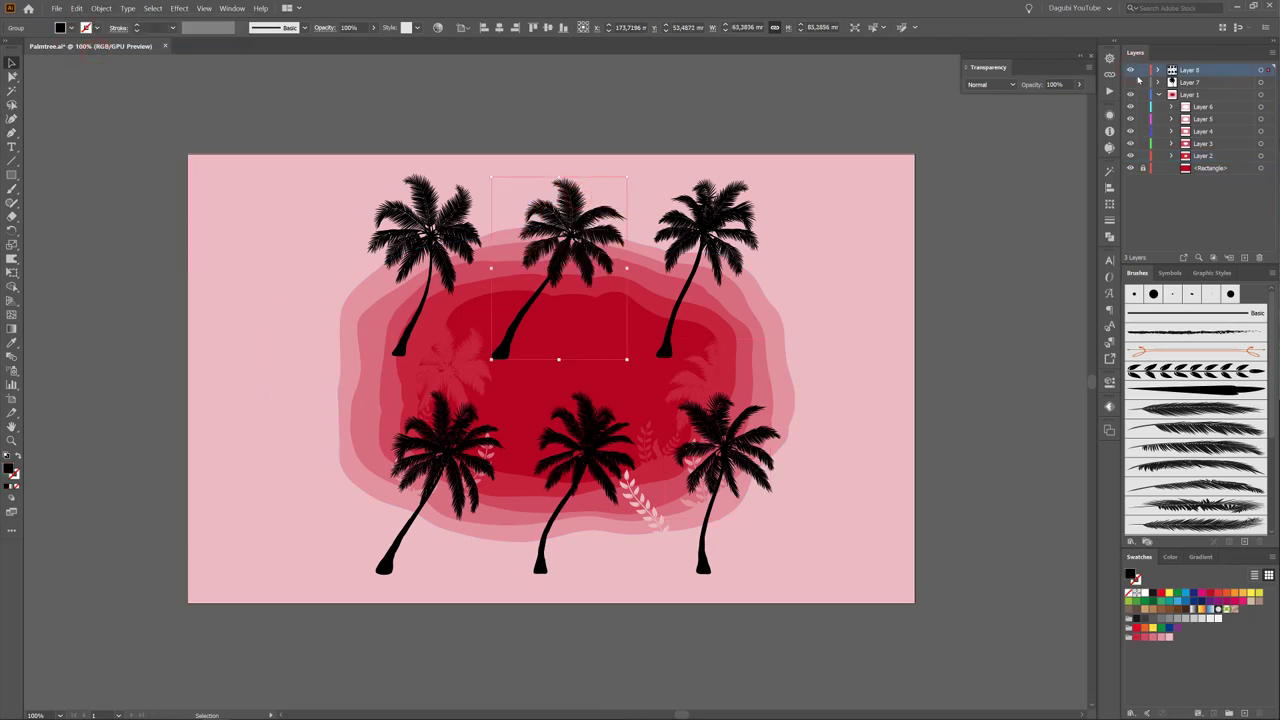
{"action": "left_click", "coordinate": [1130, 70]}
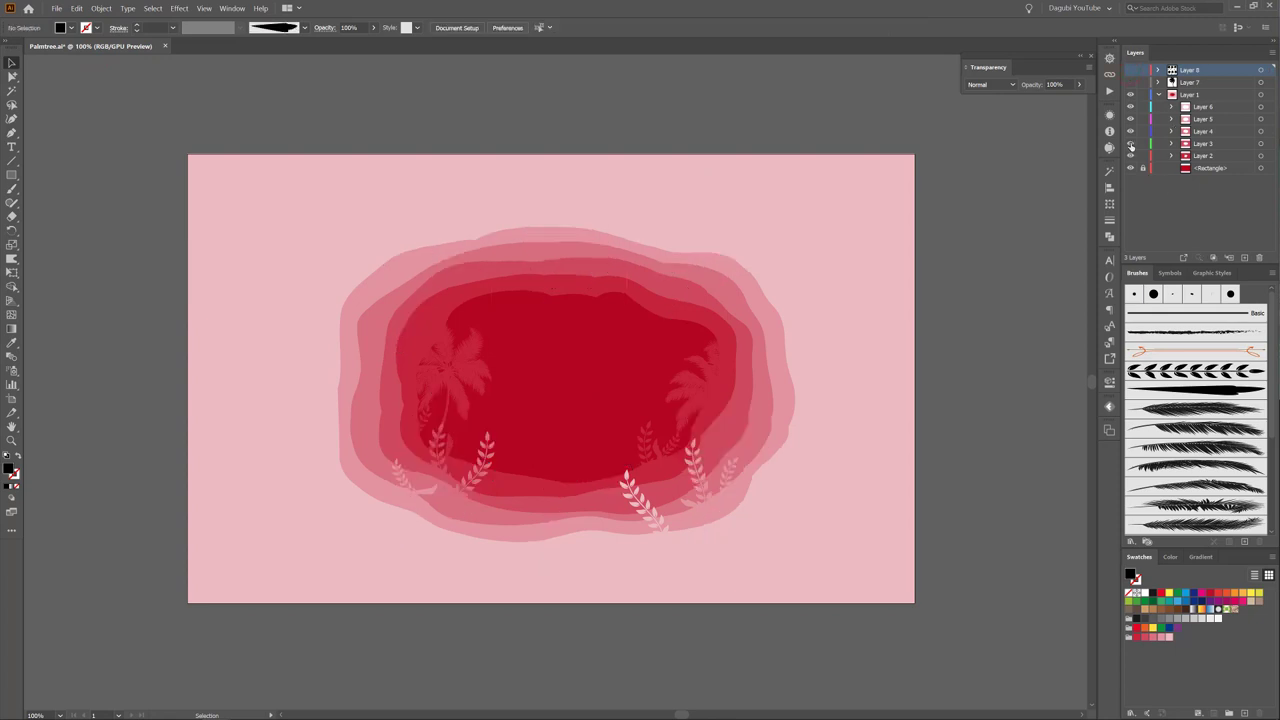
Paste the copied palm into Layer 3.
{"action": "left_click", "coordinate": [1130, 143]}
{"action": "left_click", "coordinate": [1130, 143]}
{"action": "left_click", "coordinate": [1214, 145]}
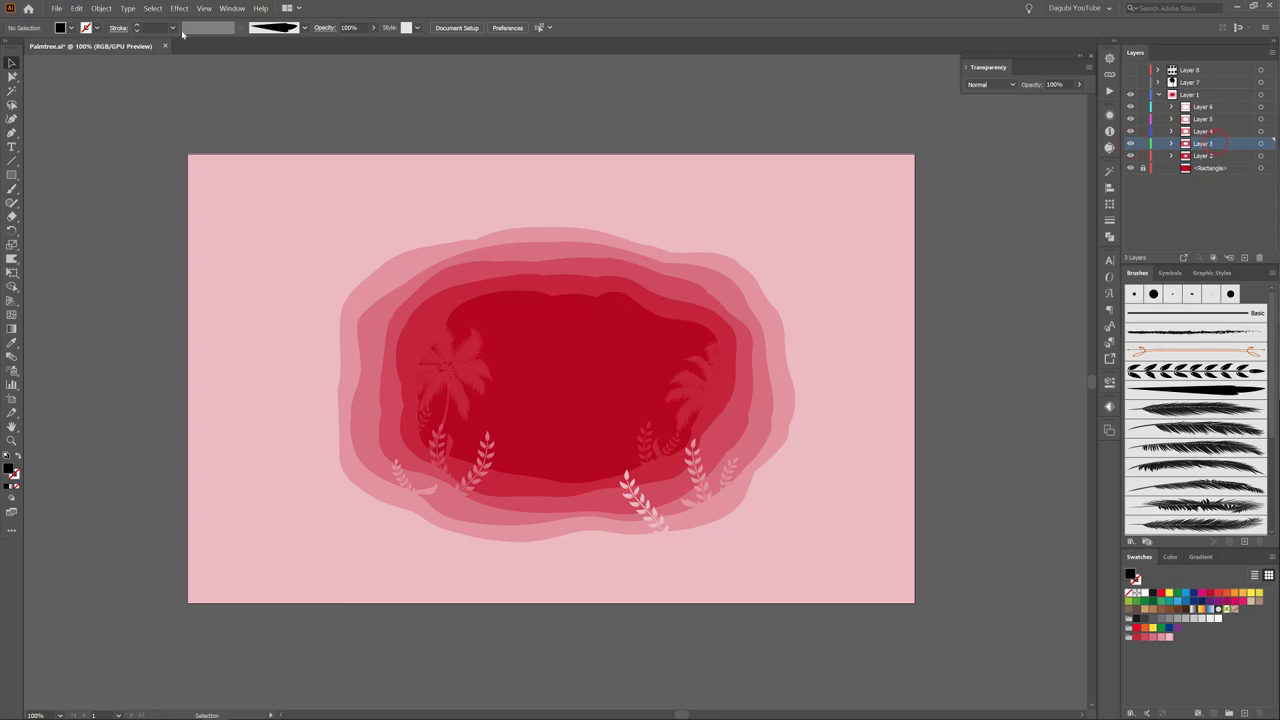
{"action": "left_click", "coordinate": [84, 9]}
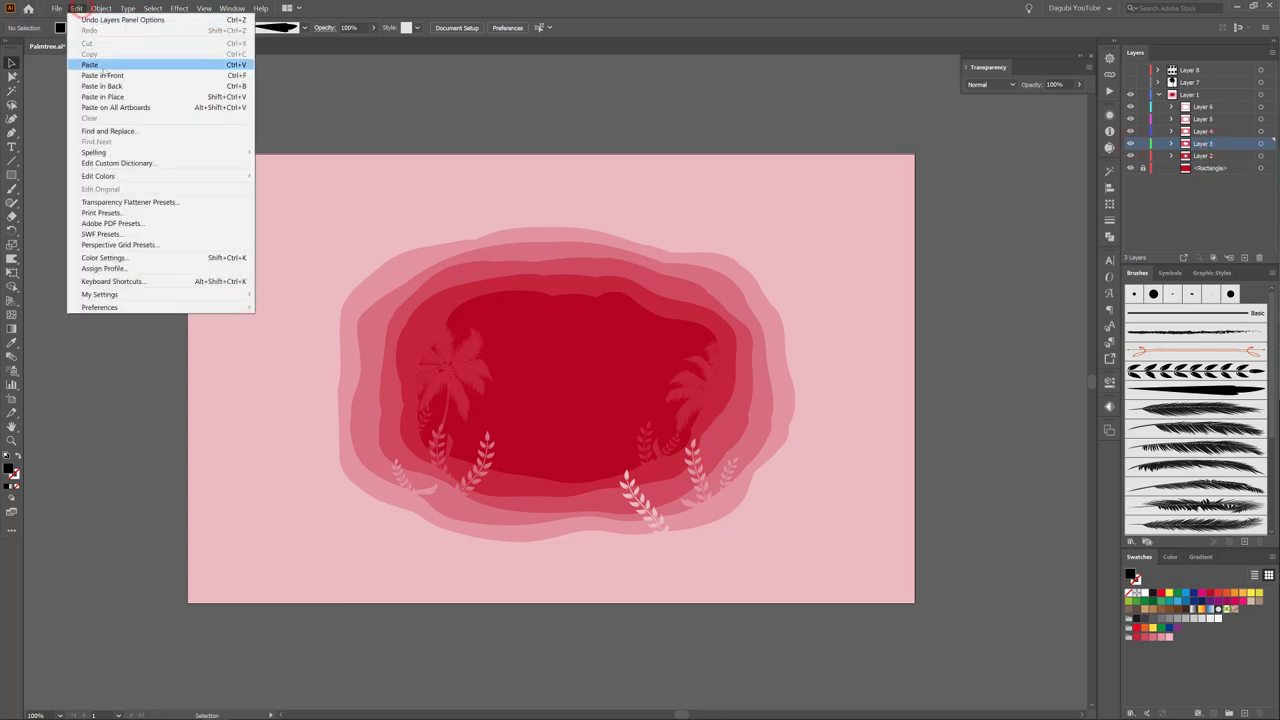
{"action": "left_click", "coordinate": [103, 63]}
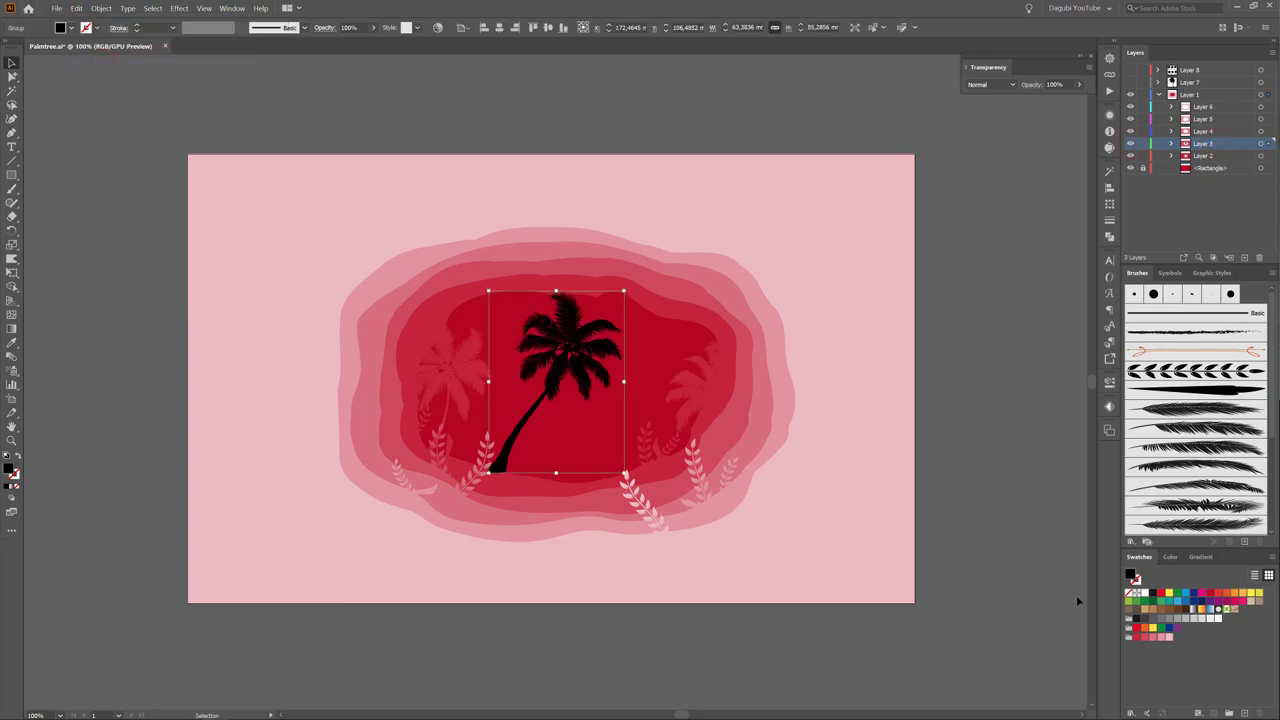
Enlarge the pink palm to about 46.1 × 73.5 mm and place it on the cut-out's left.
{"action": "mouse_move", "coordinate": [1145, 637]}
{"action": "left_click_drag", "start_coordinate": [531, 332], "coordinate": [542, 381]}
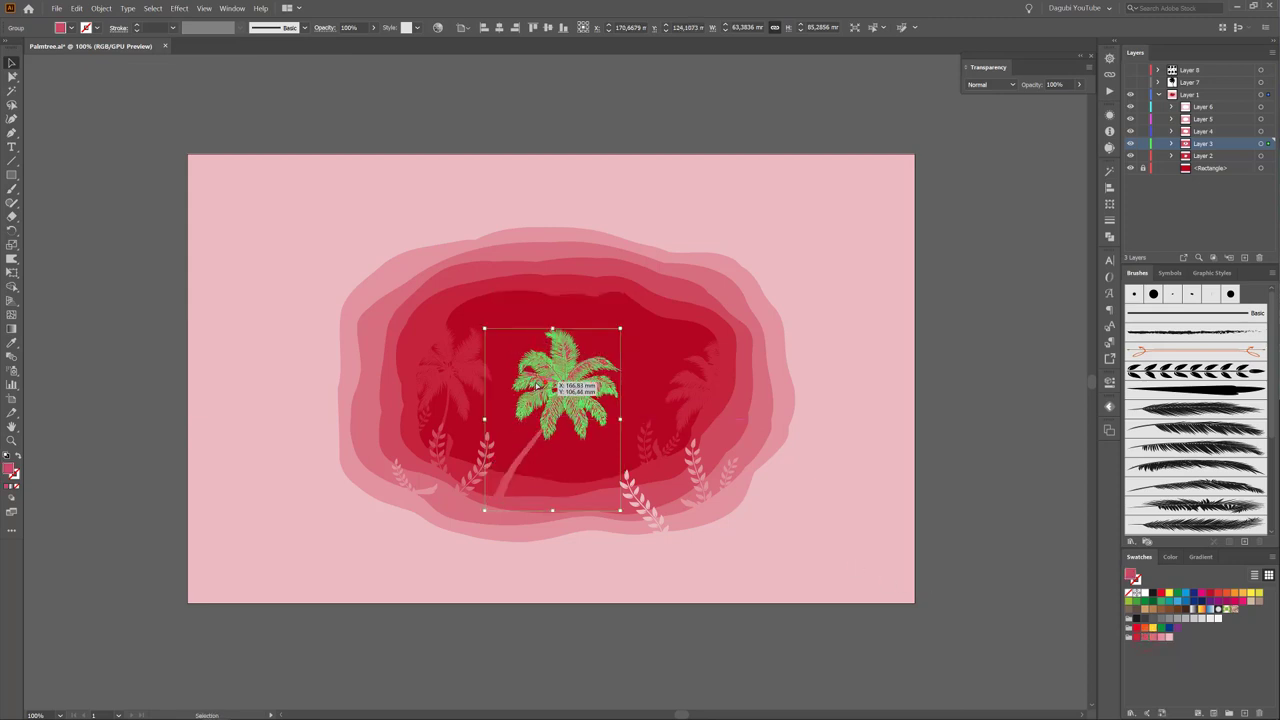
{"action": "left_click_drag", "start_coordinate": [537, 385], "coordinate": [442, 388]}
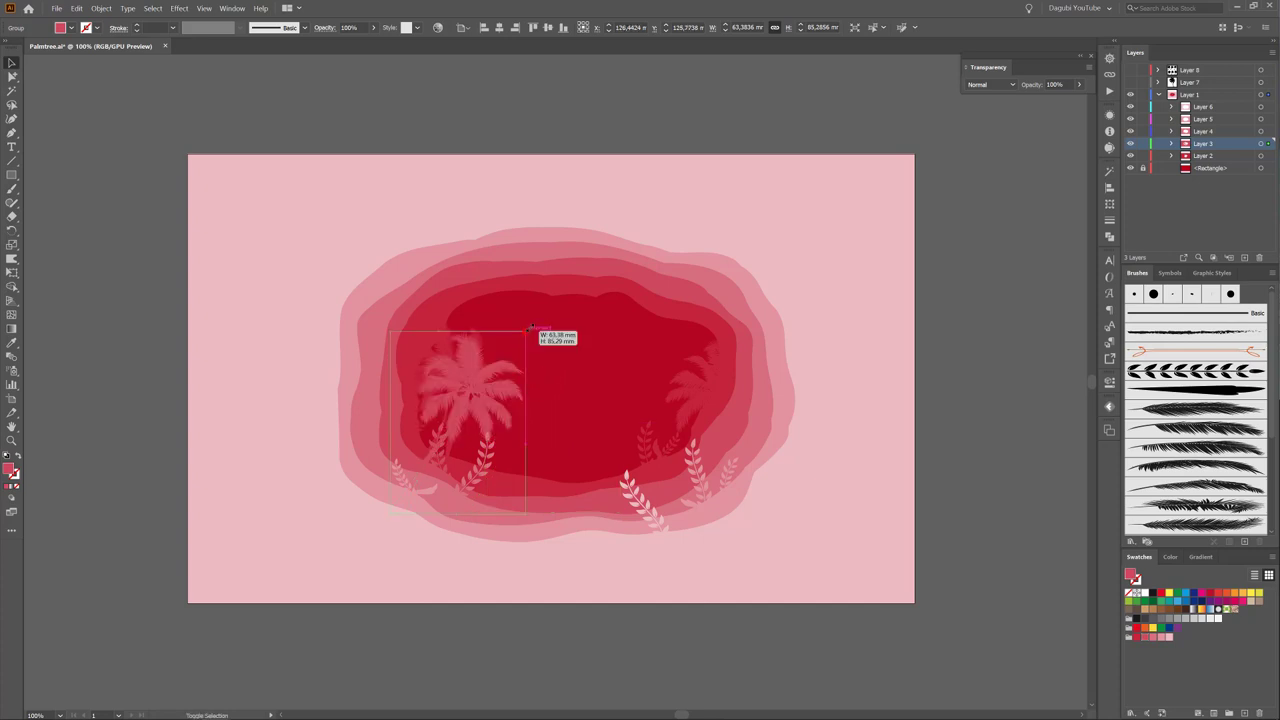
{"action": "left_click_drag", "start_coordinate": [531, 331], "coordinate": [537, 318]}
{"action": "mouse_move", "coordinate": [497, 380]}
{"action": "left_mouse_down"}
{"action": "mouse_move", "coordinate": [457, 343]}
{"action": "mouse_move", "coordinate": [413, 372]}
{"action": "mouse_move", "coordinate": [417, 345]}
{"action": "left_mouse_up"}
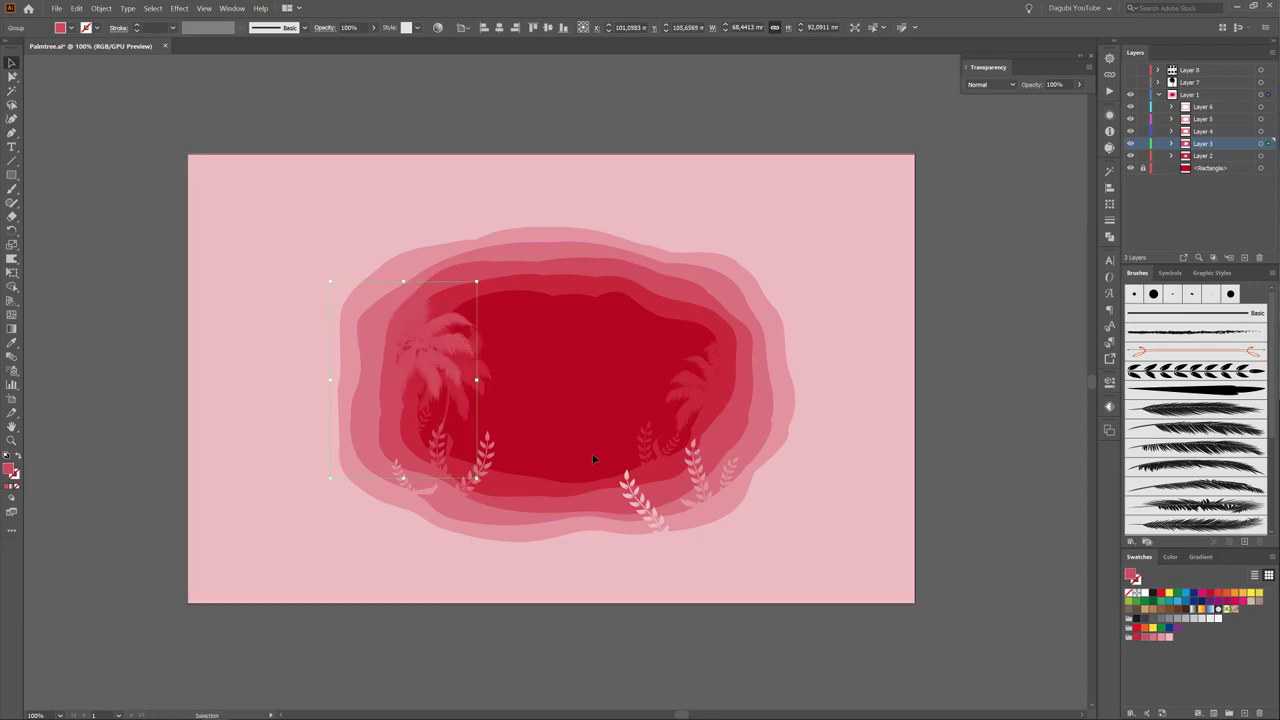
{"action": "mouse_move", "coordinate": [516, 415]}
{"action": "left_mouse_down"}
{"action": "mouse_move", "coordinate": [472, 380]}
{"action": "mouse_move", "coordinate": [452, 402]}
{"action": "mouse_move", "coordinate": [474, 406]}
{"action": "left_mouse_up"}
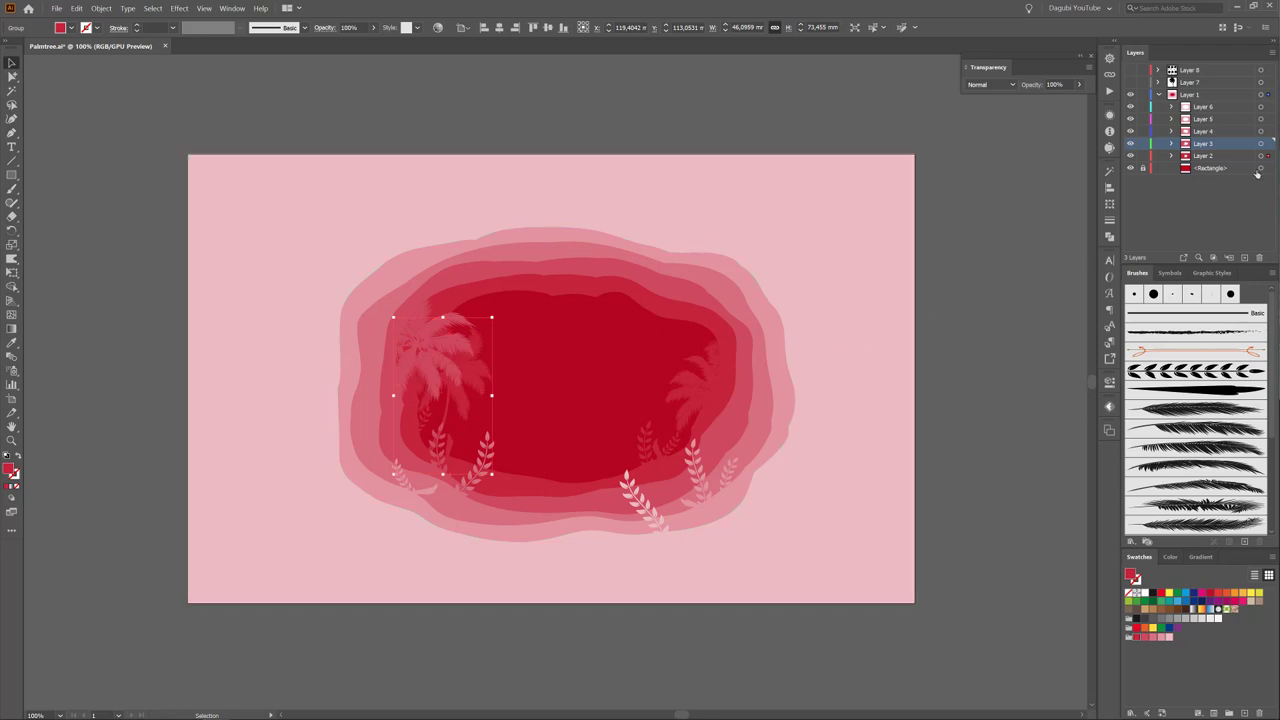
Copy the left palm silhouette, paste it in place on Layer 3, and deselect everything.
{"action": "left_click", "coordinate": [78, 8]}
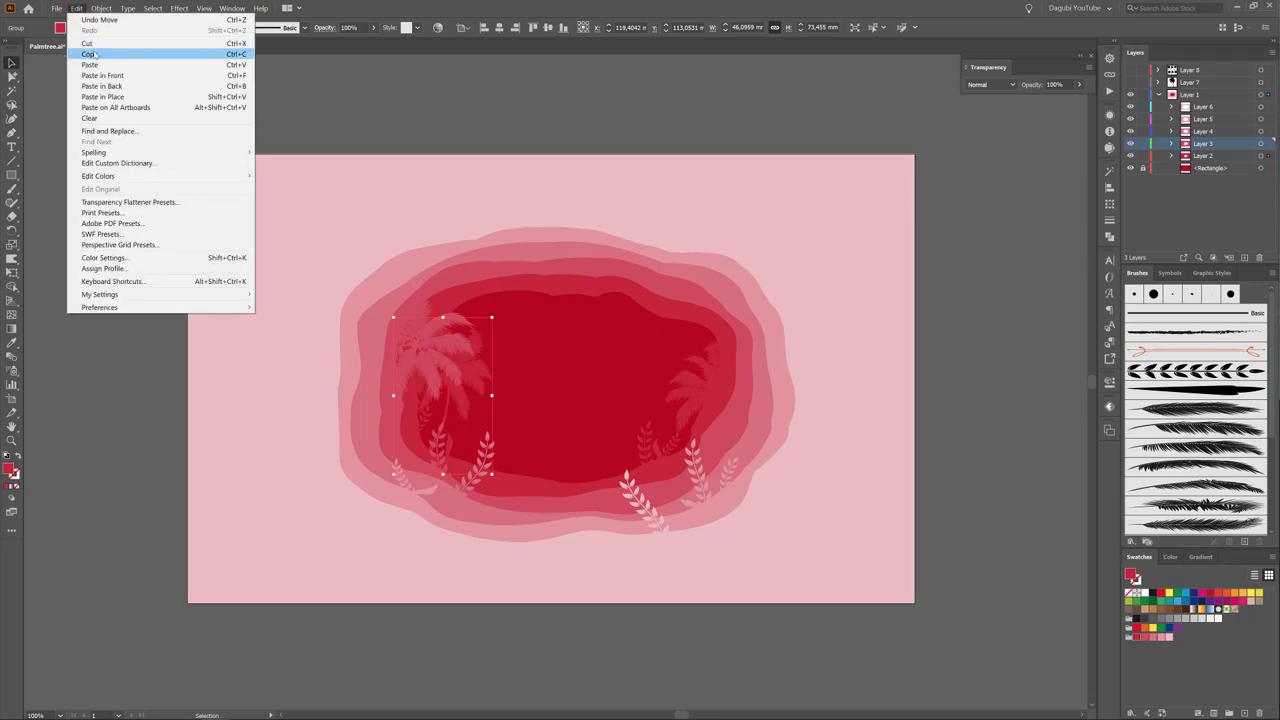
{"action": "left_click", "coordinate": [90, 54]}
{"action": "key", "text": "ctrl+f"}
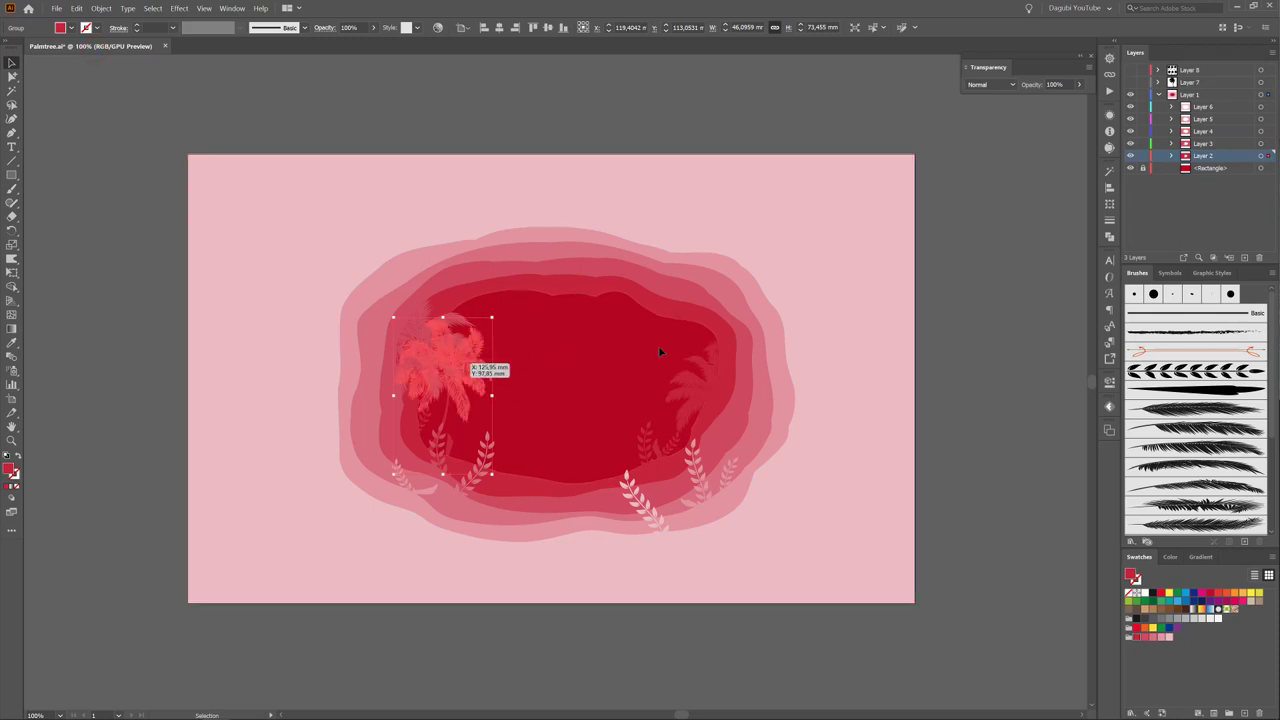
{"action": "left_click", "coordinate": [1228, 145]}
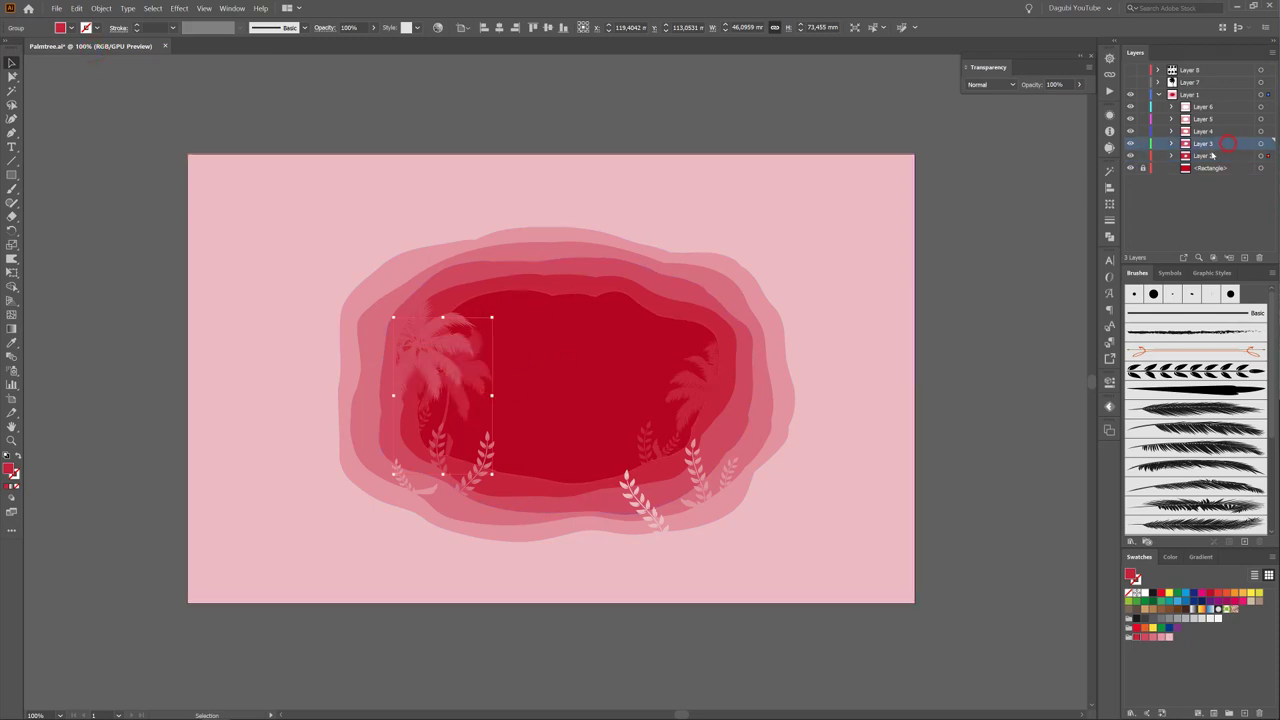
{"action": "left_click", "coordinate": [1047, 172]}
{"action": "left_click", "coordinate": [101, 9]}
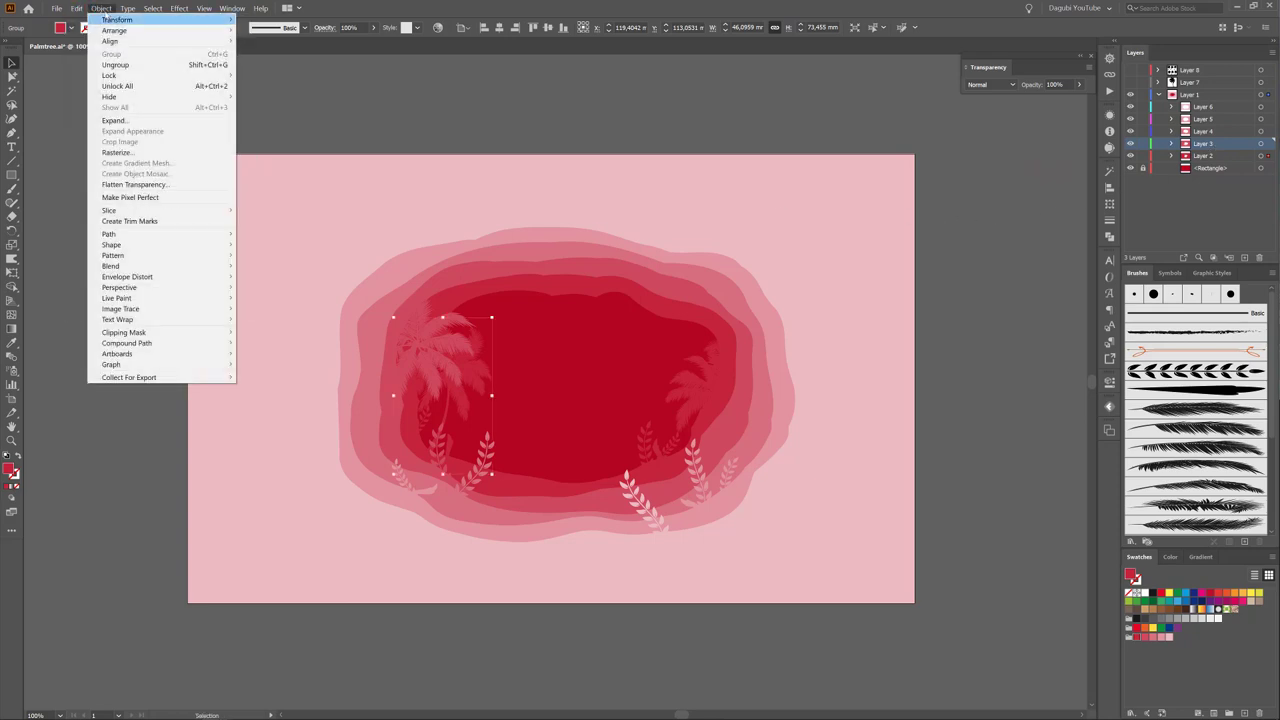
{"action": "mouse_move", "coordinate": [153, 8]}
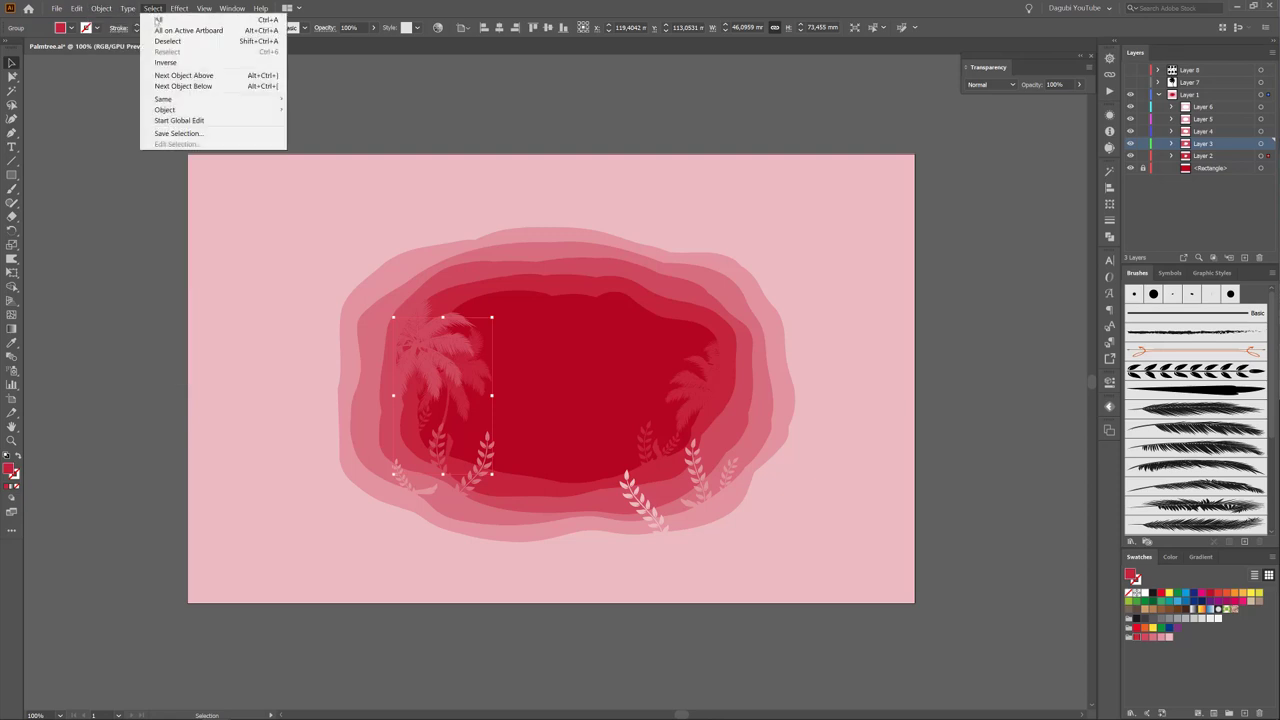
{"action": "left_click", "coordinate": [167, 41]}
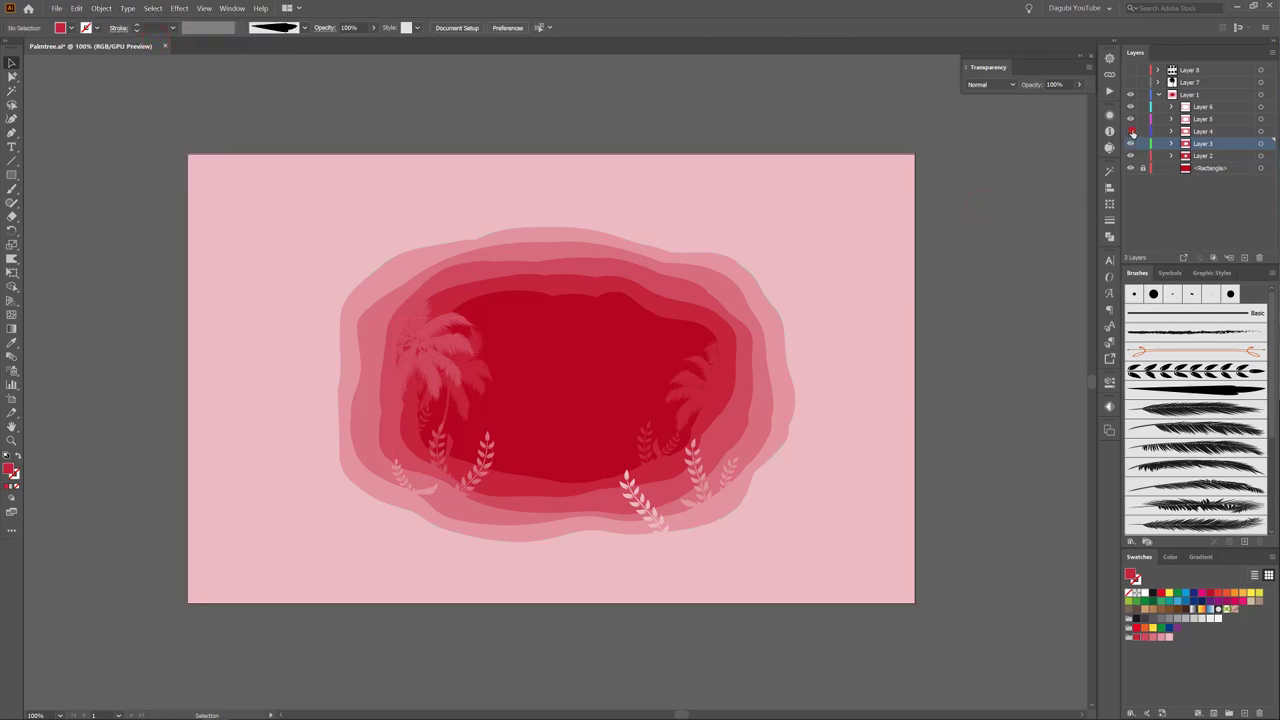
Paste another copy of the palm into Layer 3.
{"action": "left_click", "coordinate": [1131, 131]}
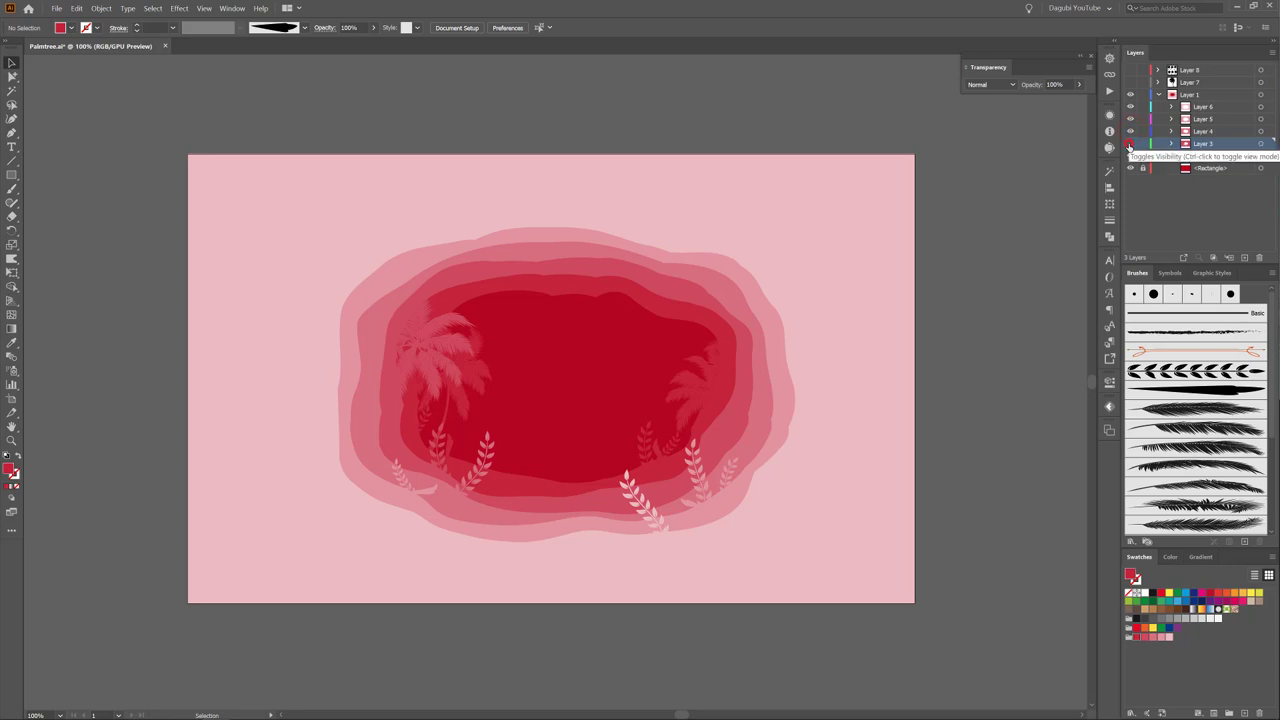
{"action": "left_click", "coordinate": [1131, 143]}
{"action": "left_click", "coordinate": [1131, 143]}
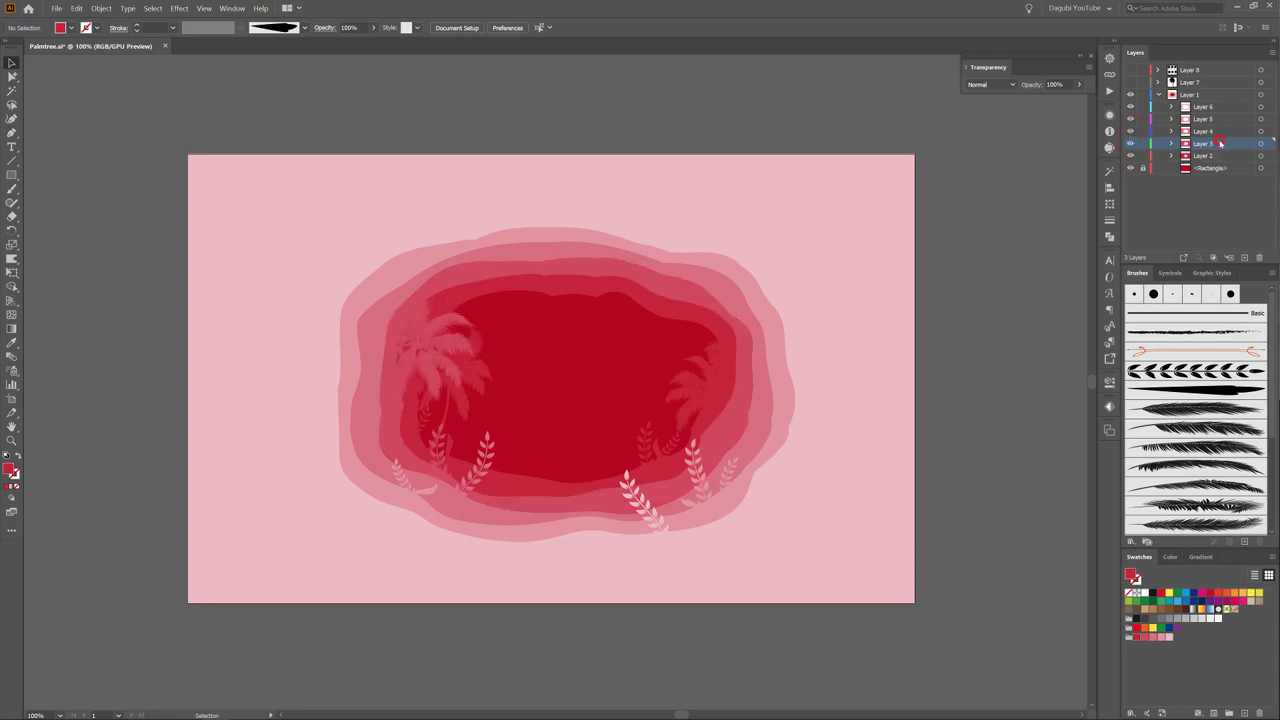
{"action": "left_click", "coordinate": [77, 8]}
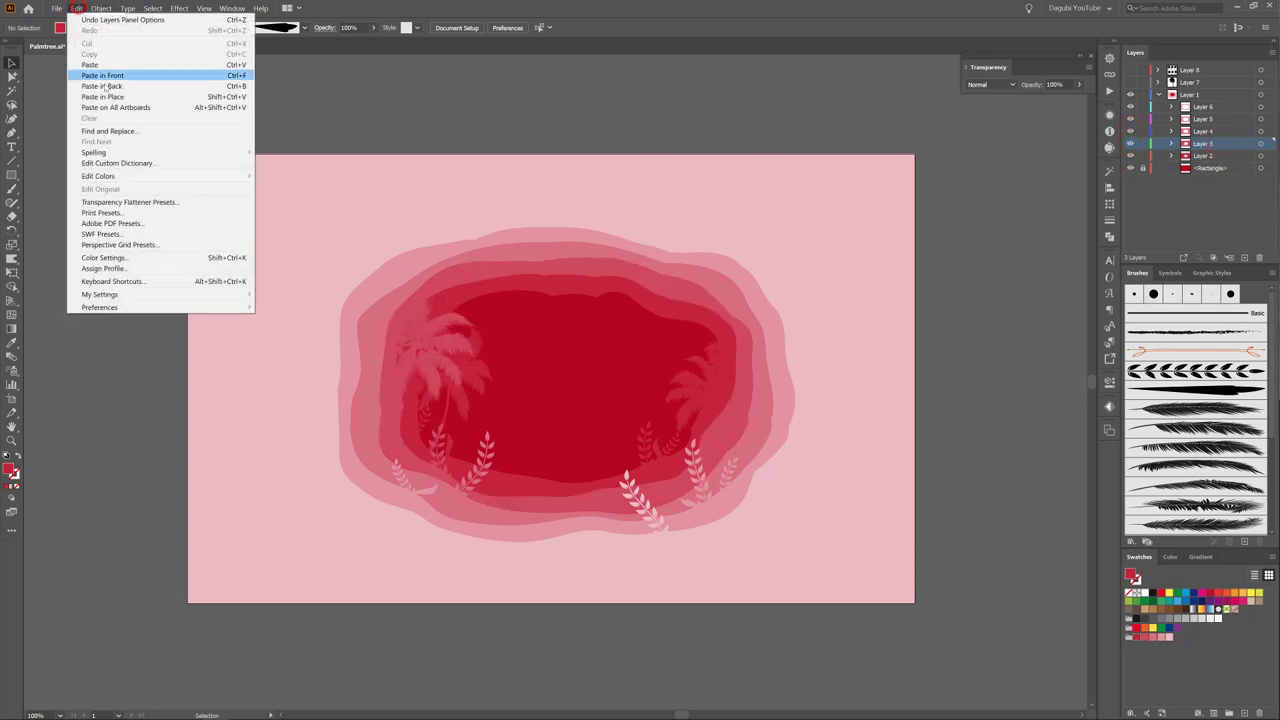
{"action": "left_click", "coordinate": [103, 64]}
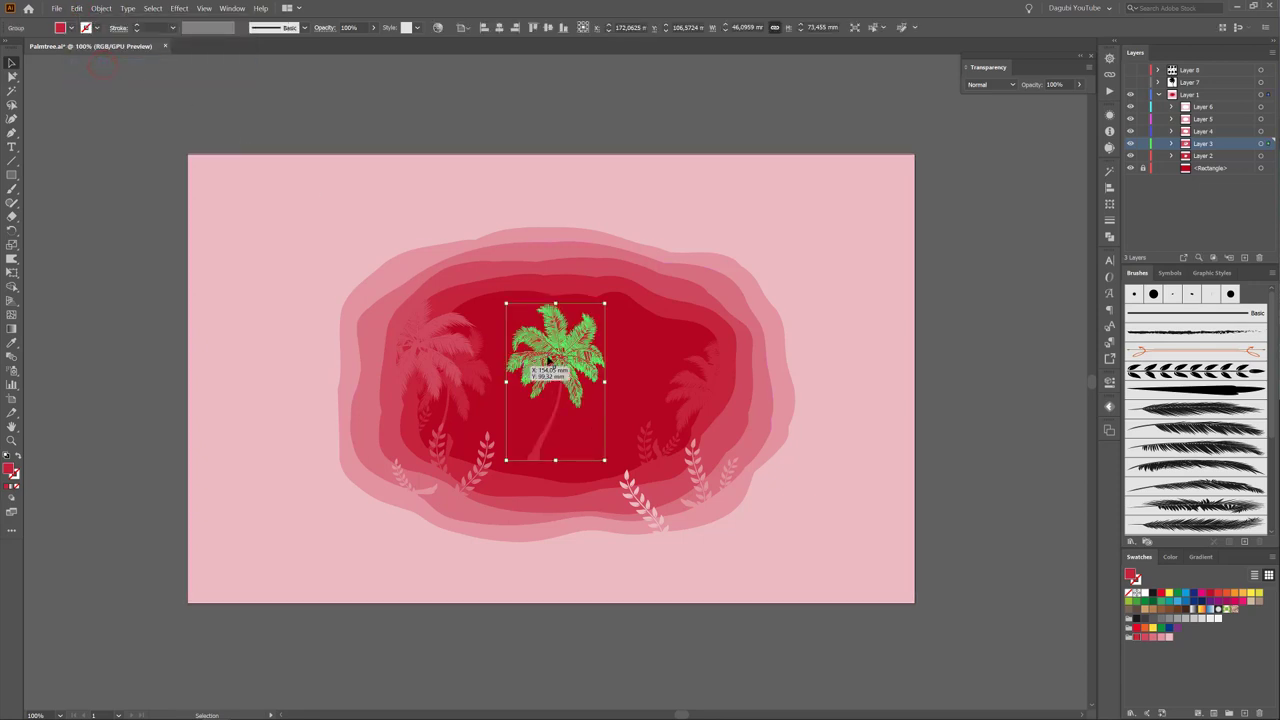
Move the palm to the right edge, resize it to about 52.9 × 86.2 mm, and tilt it.
{"action": "left_click_drag", "start_coordinate": [575, 352], "coordinate": [736, 375]}
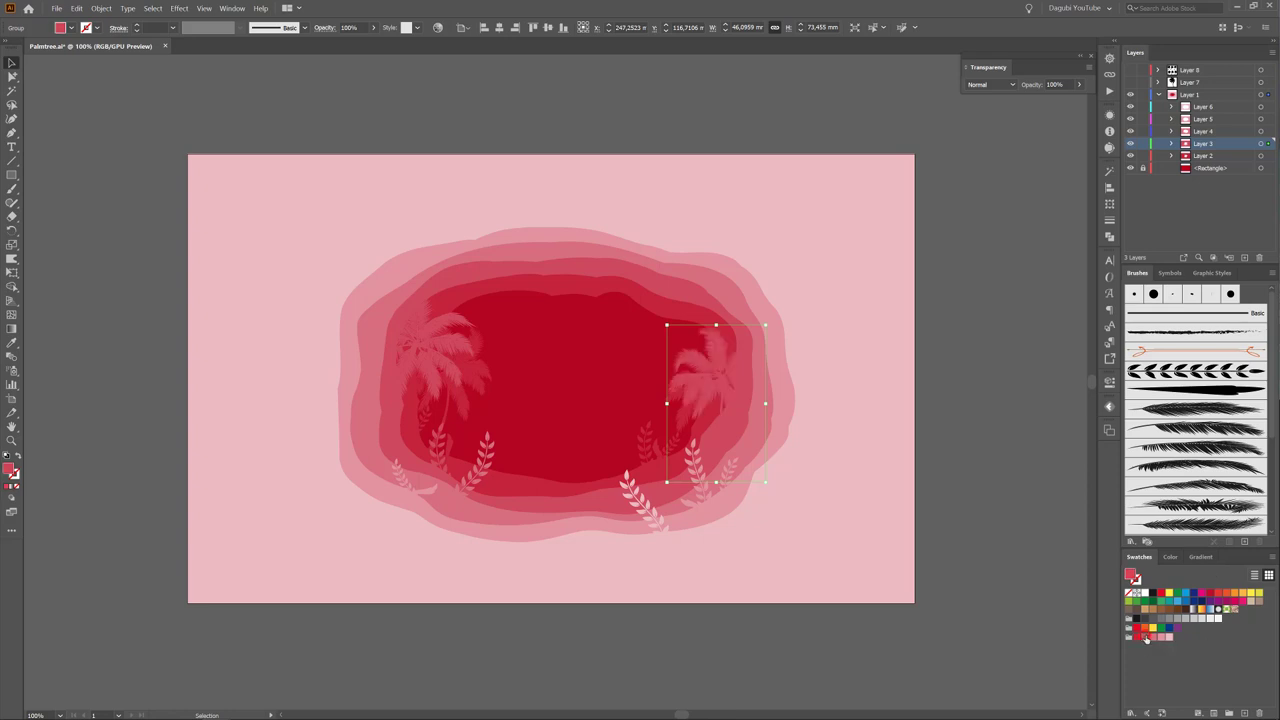
{"action": "left_click_drag", "start_coordinate": [720, 374], "coordinate": [800, 285]}
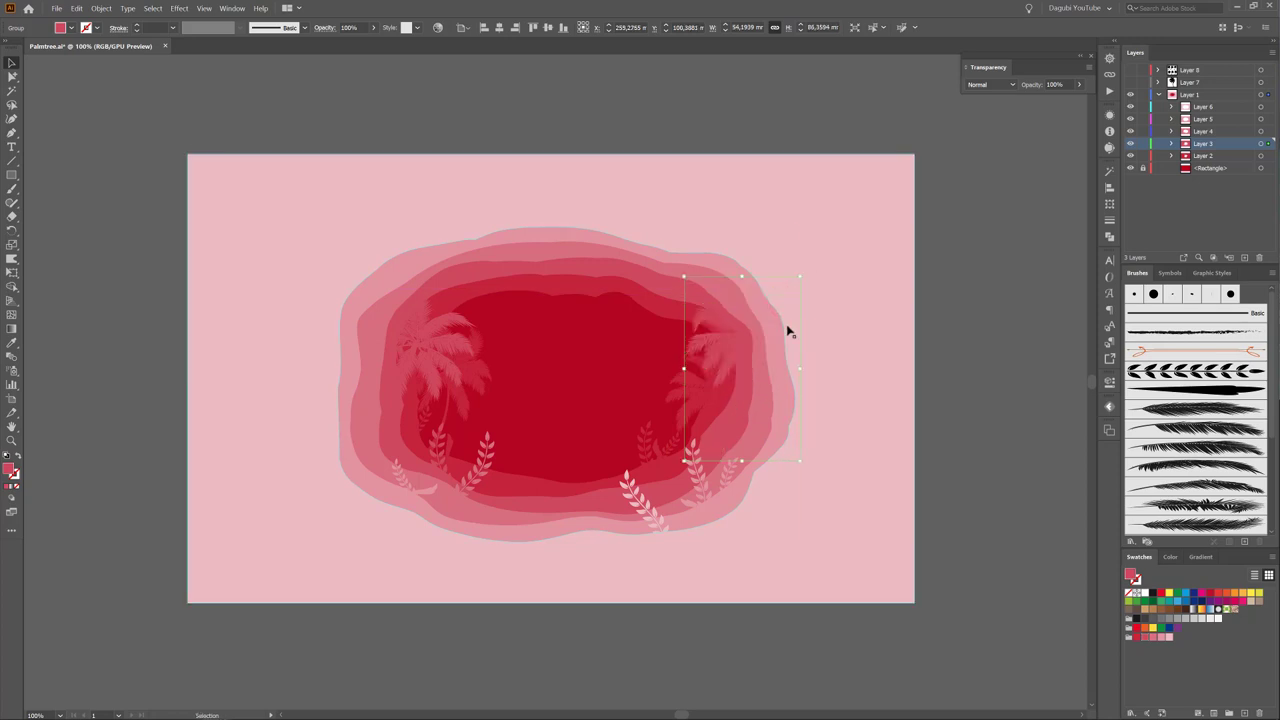
{"action": "left_click_drag", "start_coordinate": [786, 329], "coordinate": [774, 329]}
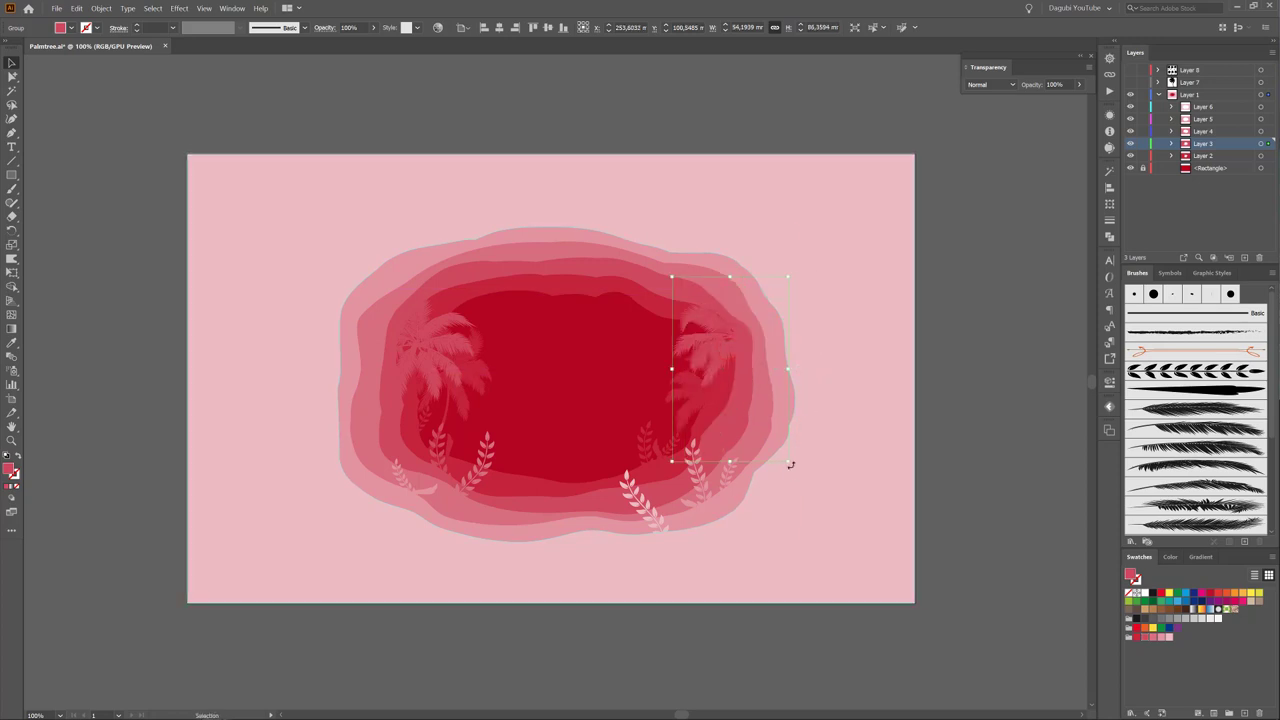
{"action": "left_click_drag", "start_coordinate": [789, 463], "coordinate": [800, 463]}
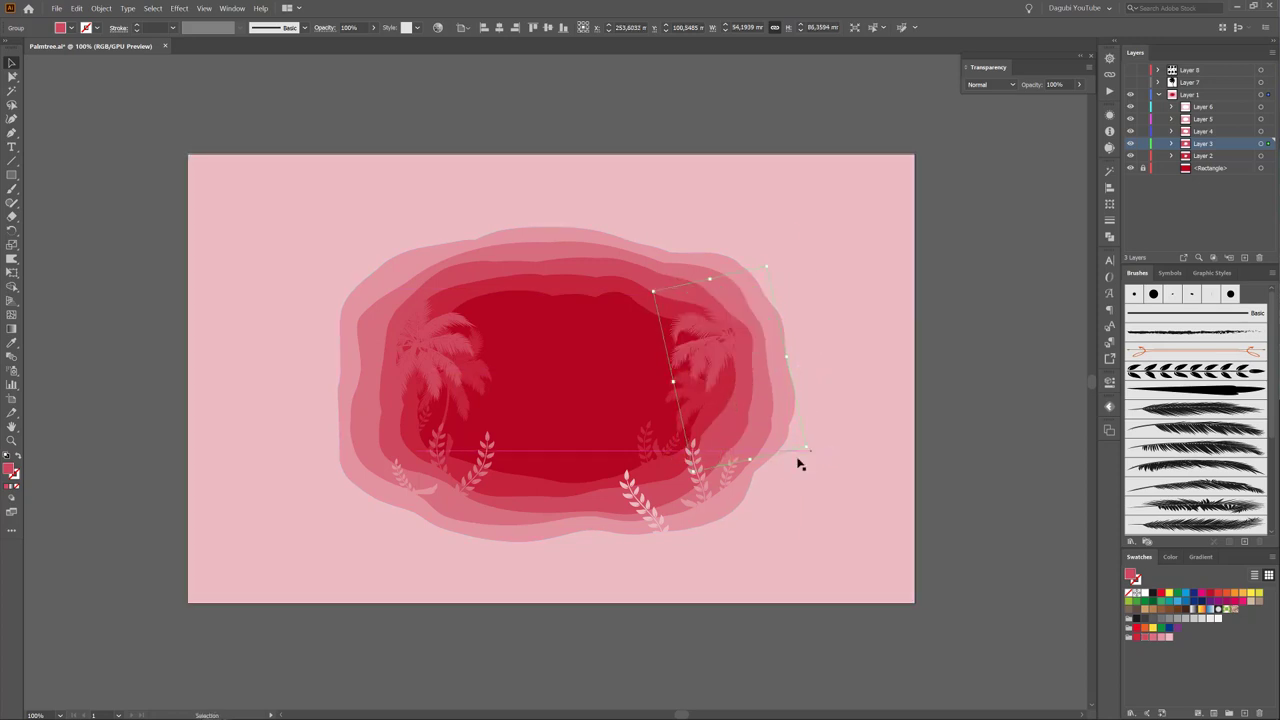
{"action": "left_click_drag", "start_coordinate": [722, 350], "coordinate": [719, 358]}
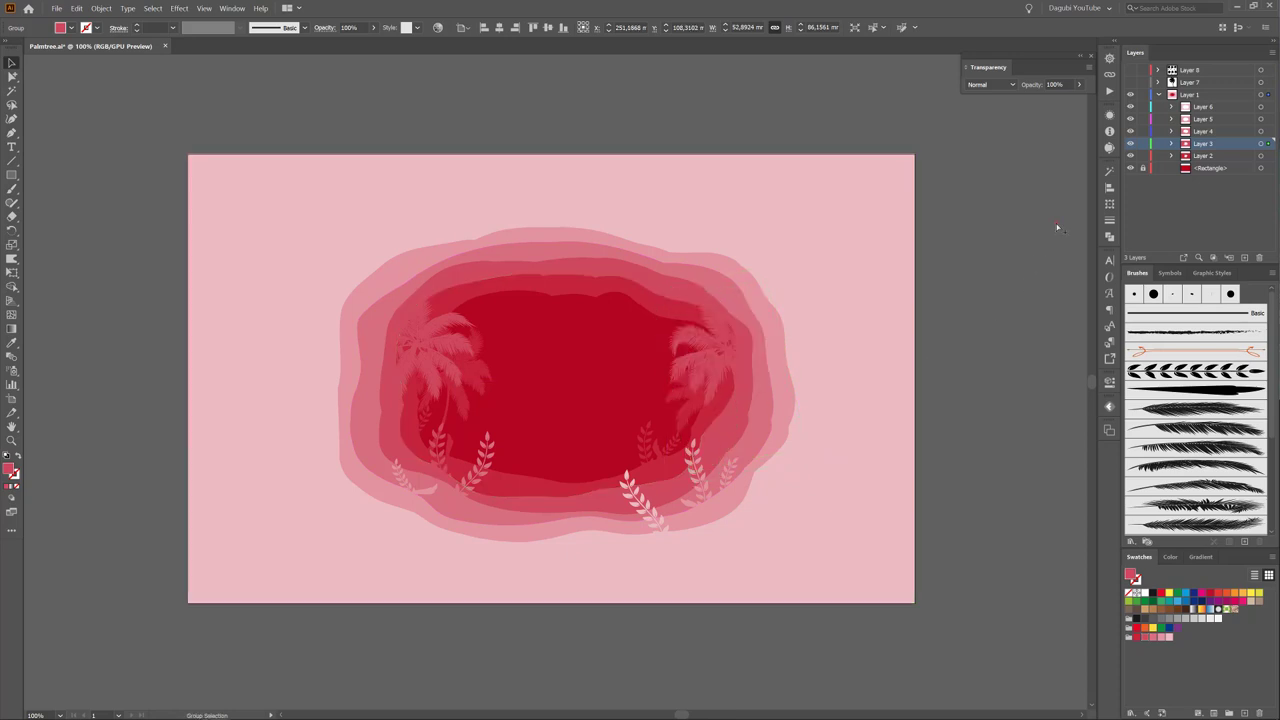
{"action": "left_click", "coordinate": [1057, 226]}
Copy the black palm from Layer 7, then hide Layer 7 again.
{"action": "left_click", "coordinate": [1130, 82]}
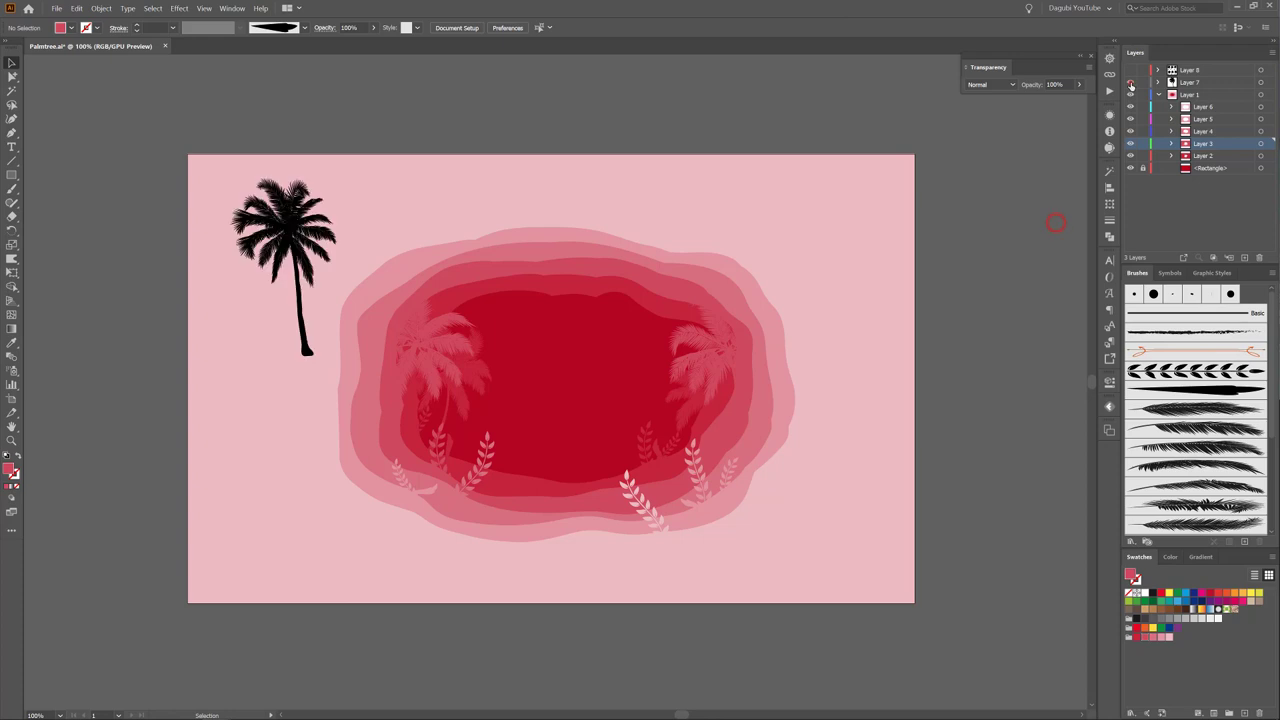
{"action": "left_click", "coordinate": [272, 208]}
{"action": "left_click", "coordinate": [77, 8]}
{"action": "left_click", "coordinate": [89, 54]}
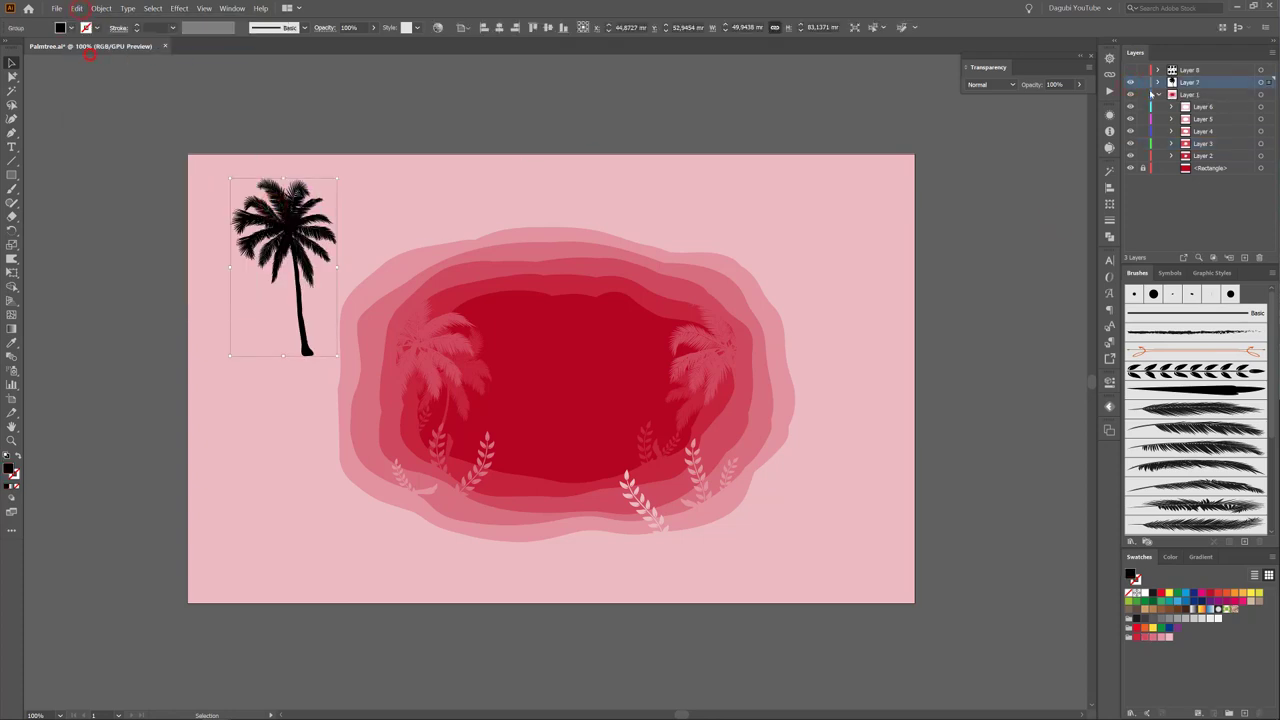
{"action": "left_click", "coordinate": [1130, 82]}
Paste the palm into Layer 4 in light pink, enlarged and standing tall right of centre.
{"action": "left_click", "coordinate": [1130, 131]}
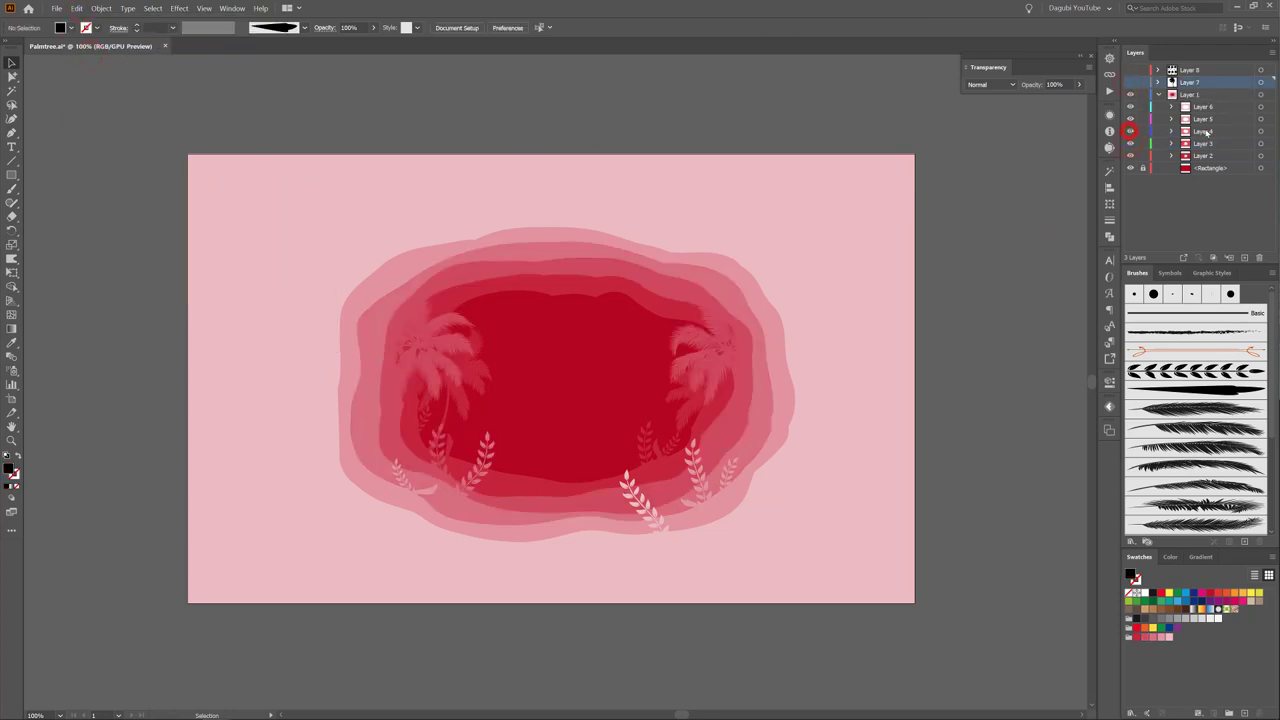
{"action": "left_click", "coordinate": [1203, 131]}
{"action": "left_click", "coordinate": [77, 8]}
{"action": "left_click", "coordinate": [109, 66]}
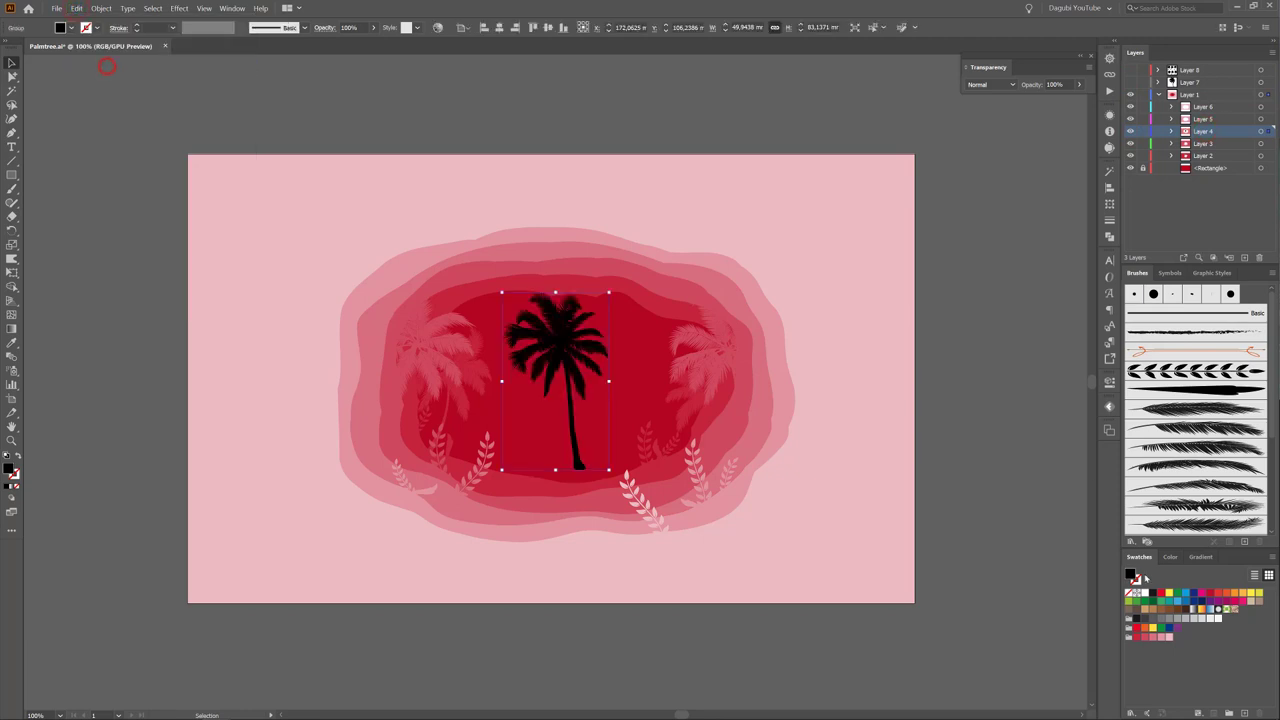
{"action": "left_click", "coordinate": [1162, 641]}
{"action": "mouse_move", "coordinate": [550, 350]}
{"action": "left_mouse_down"}
{"action": "mouse_move", "coordinate": [714, 371]}
{"action": "mouse_move", "coordinate": [715, 342]}
{"action": "left_mouse_up"}
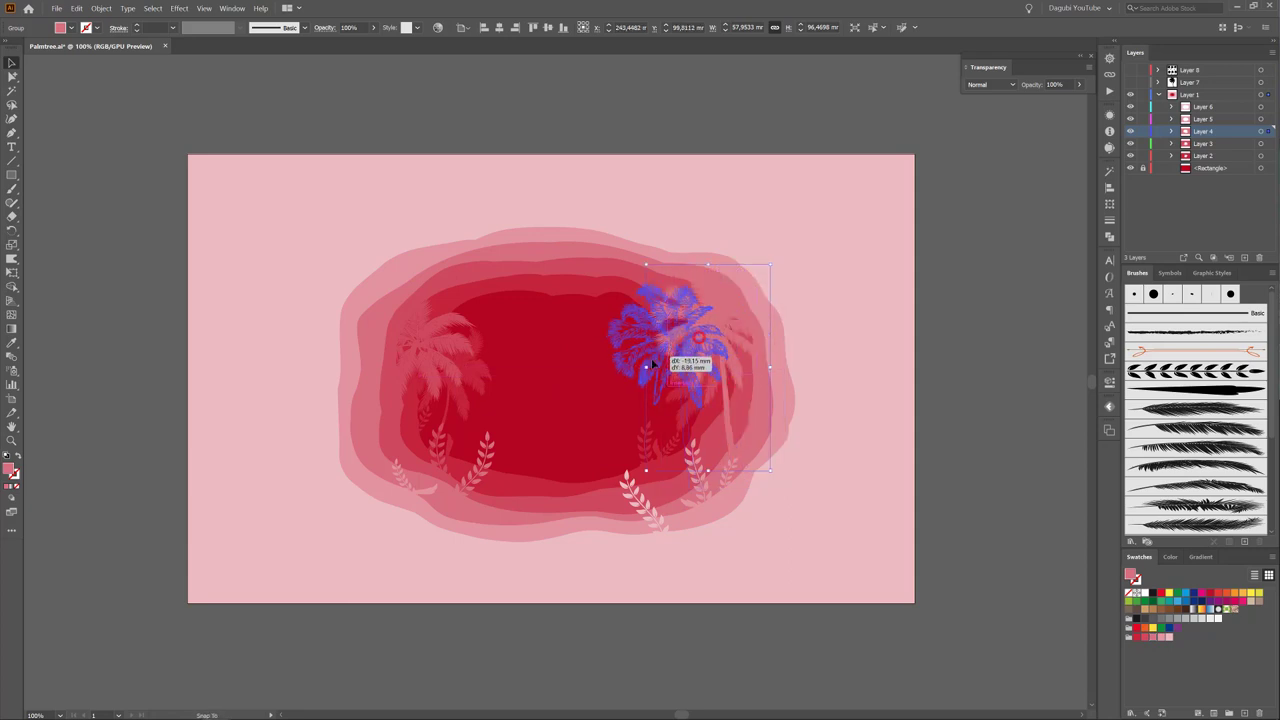
{"action": "left_click_drag", "start_coordinate": [715, 342], "coordinate": [651, 357]}
{"action": "mouse_move", "coordinate": [714, 281]}
{"action": "left_mouse_down"}
{"action": "mouse_move", "coordinate": [655, 350]}
{"action": "mouse_move", "coordinate": [640, 323]}
{"action": "mouse_move", "coordinate": [657, 321]}
{"action": "left_mouse_up"}
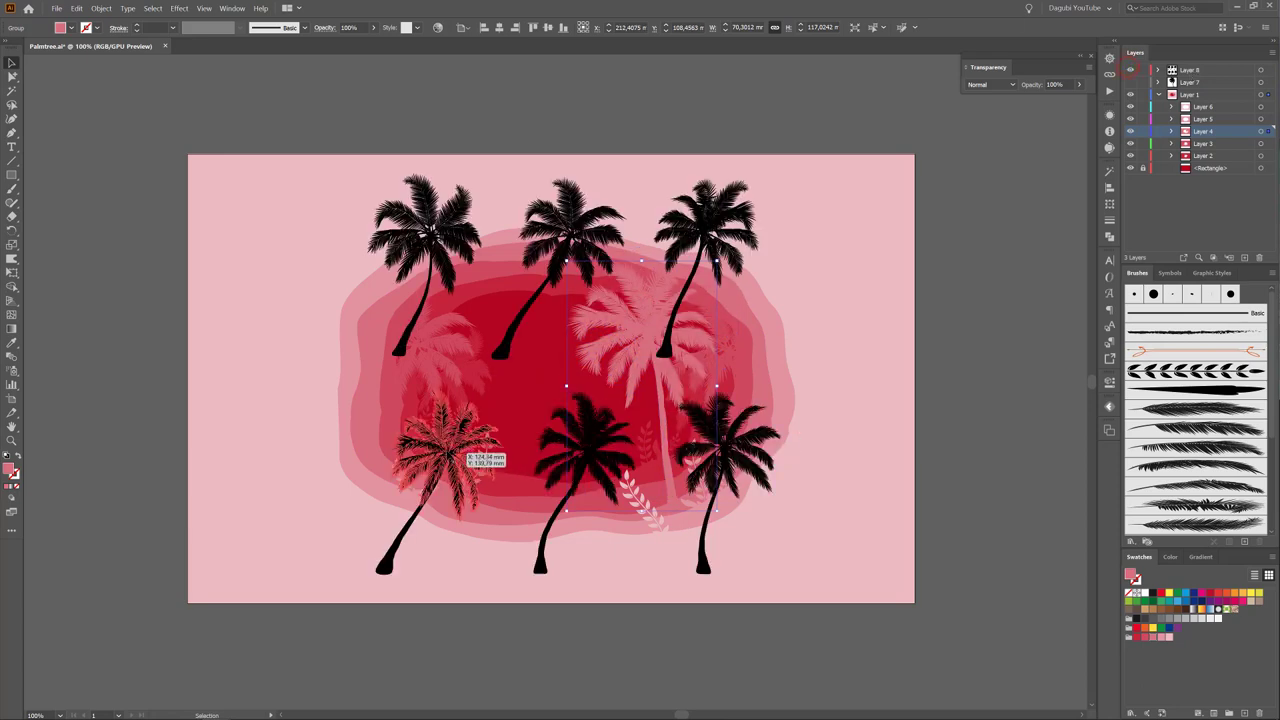
Copy the bottom-left black palm from Layer 8 and paste it into Layer 4.
{"action": "left_click", "coordinate": [447, 451]}
{"action": "left_click", "coordinate": [76, 8]}
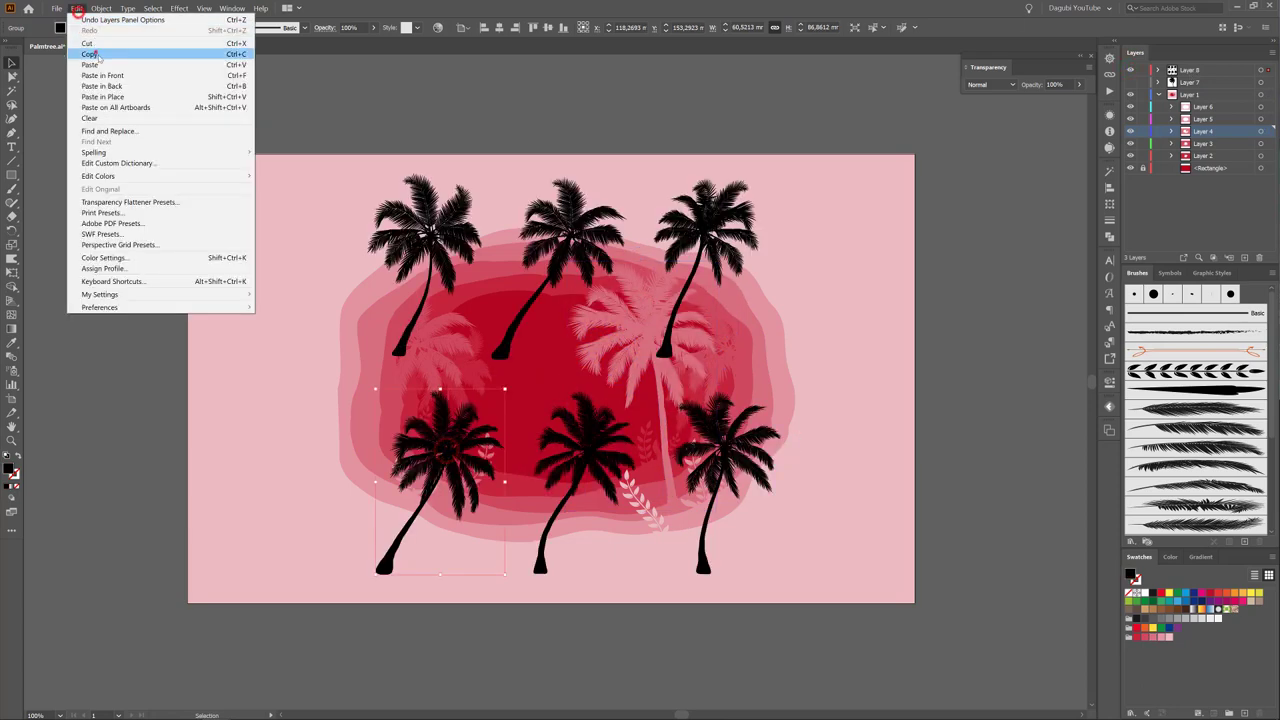
{"action": "left_click", "coordinate": [95, 50]}
{"action": "left_click", "coordinate": [1129, 70]}
{"action": "left_click", "coordinate": [1129, 131]}
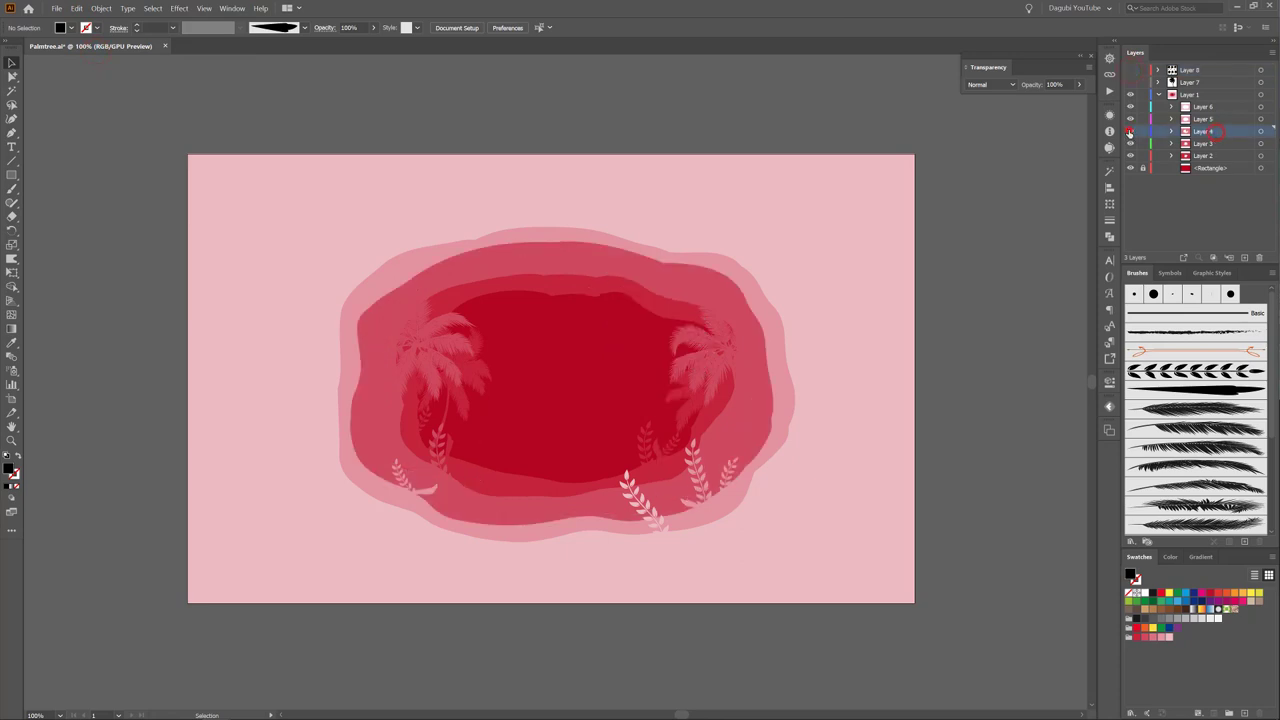
{"action": "left_click", "coordinate": [76, 8]}
{"action": "left_click", "coordinate": [100, 84]}
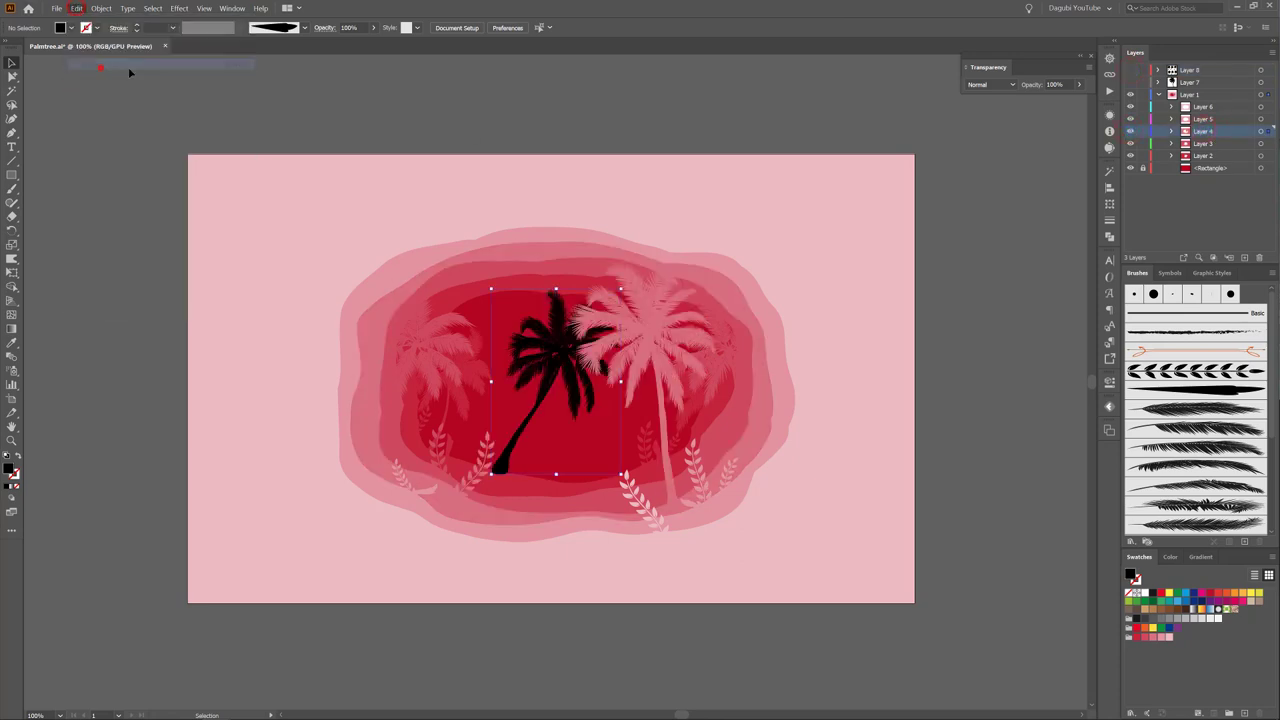
Colour the new palm pink, move it to the left side, and show the black palms again.
{"action": "left_click", "coordinate": [1155, 637]}
{"action": "left_click_drag", "start_coordinate": [559, 351], "coordinate": [377, 357]}
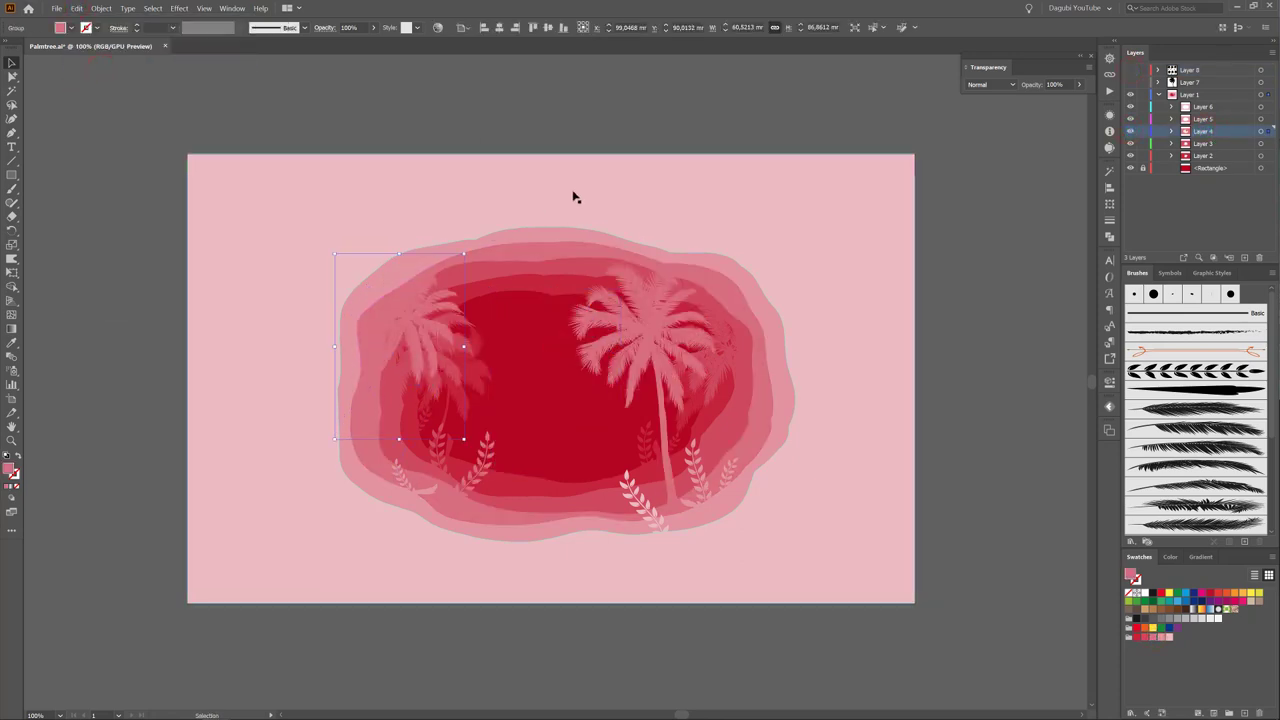
{"action": "left_click_drag", "start_coordinate": [640, 340], "coordinate": [646, 357]}
{"action": "left_click", "coordinate": [1003, 176]}
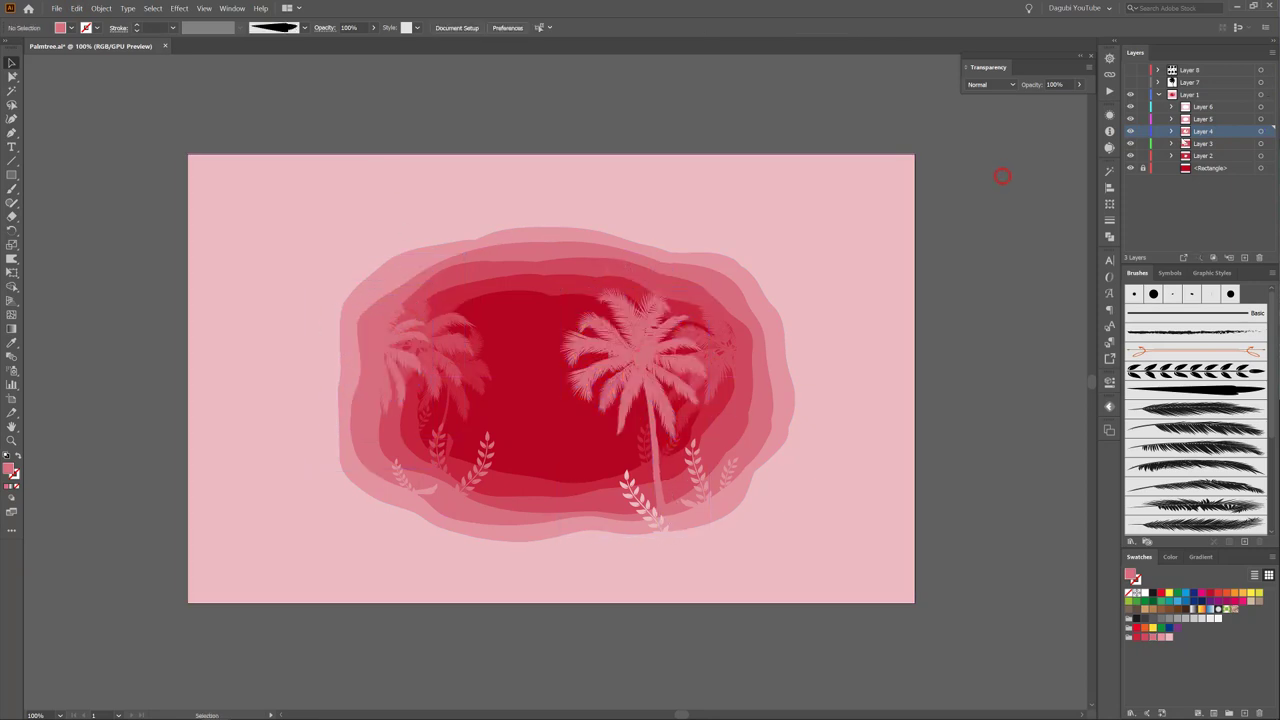
{"action": "left_click", "coordinate": [1131, 70]}
{"action": "left_click", "coordinate": [76, 8]}
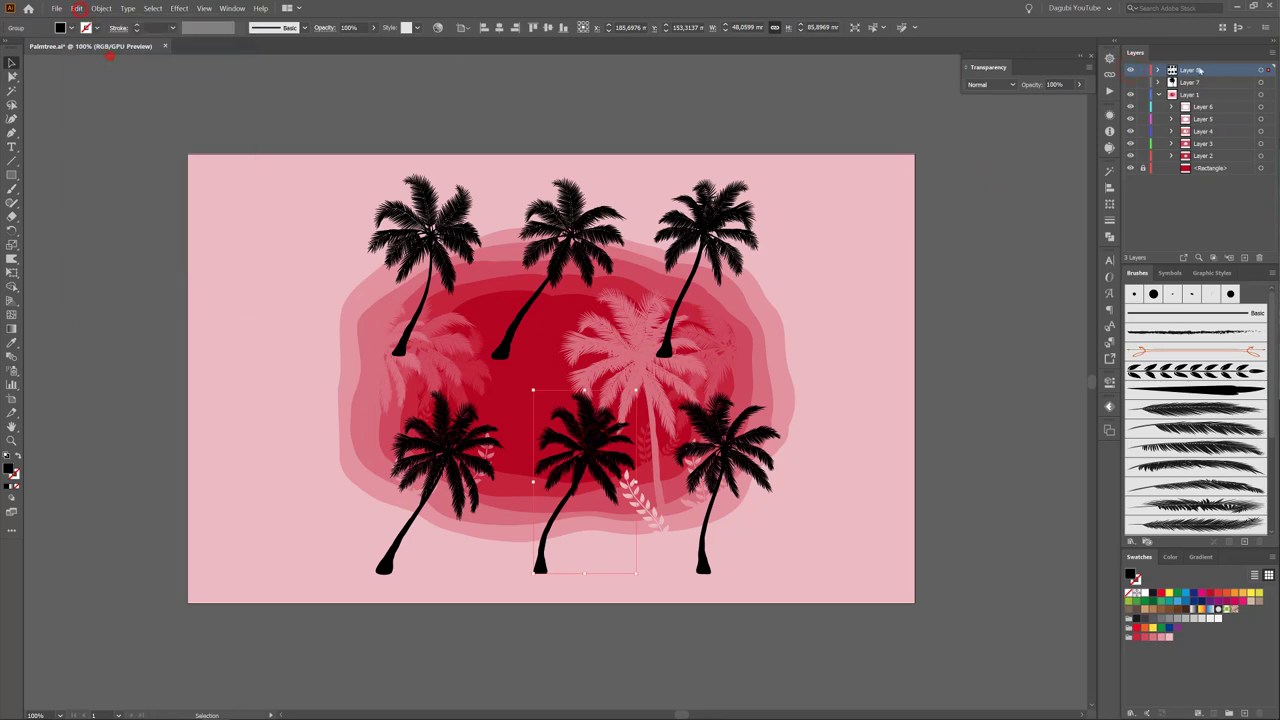
Paste a black palm into Layer 5 in light pink, enlarged and leaning on the left.
{"action": "left_click", "coordinate": [1131, 70]}
{"action": "left_click", "coordinate": [1132, 118]}
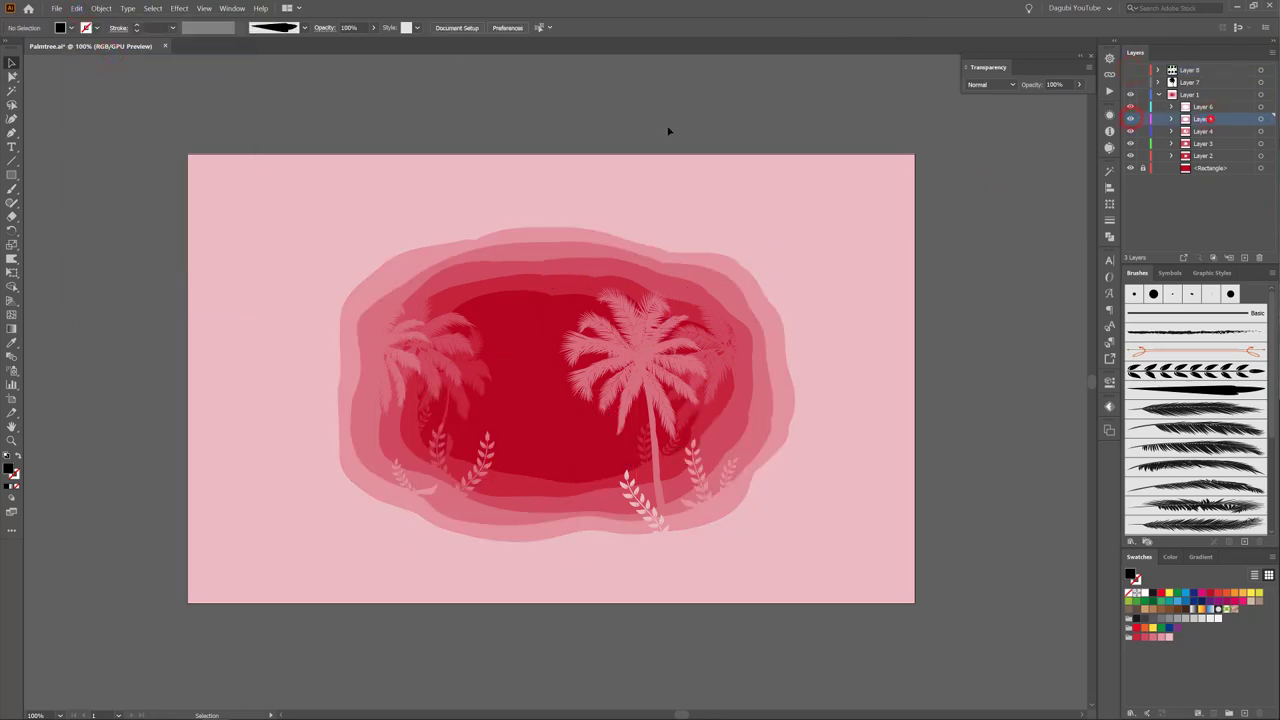
{"action": "left_click", "coordinate": [76, 8]}
{"action": "left_click", "coordinate": [96, 67]}
{"action": "left_click", "coordinate": [1164, 637]}
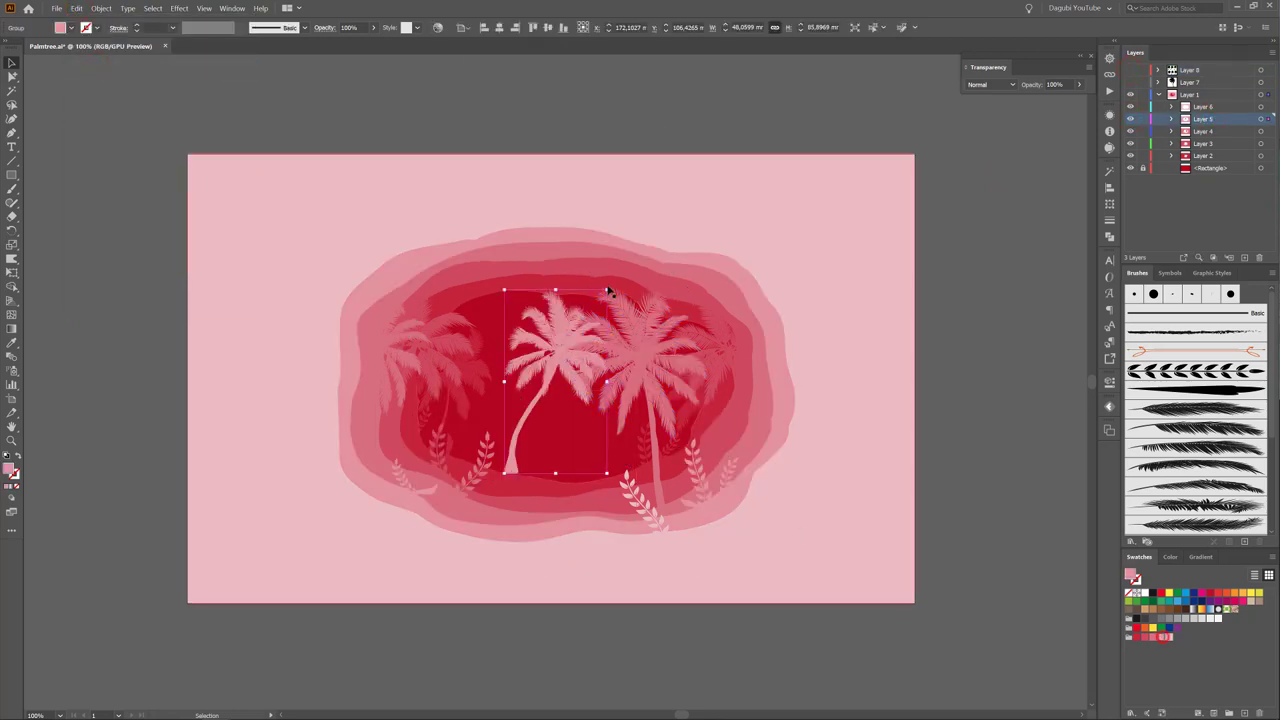
{"action": "left_click_drag", "start_coordinate": [606, 290], "coordinate": [656, 201]}
{"action": "mouse_move", "coordinate": [592, 277]}
{"action": "left_mouse_down"}
{"action": "mouse_move", "coordinate": [519, 322]}
{"action": "mouse_move", "coordinate": [493, 313]}
{"action": "left_mouse_up"}
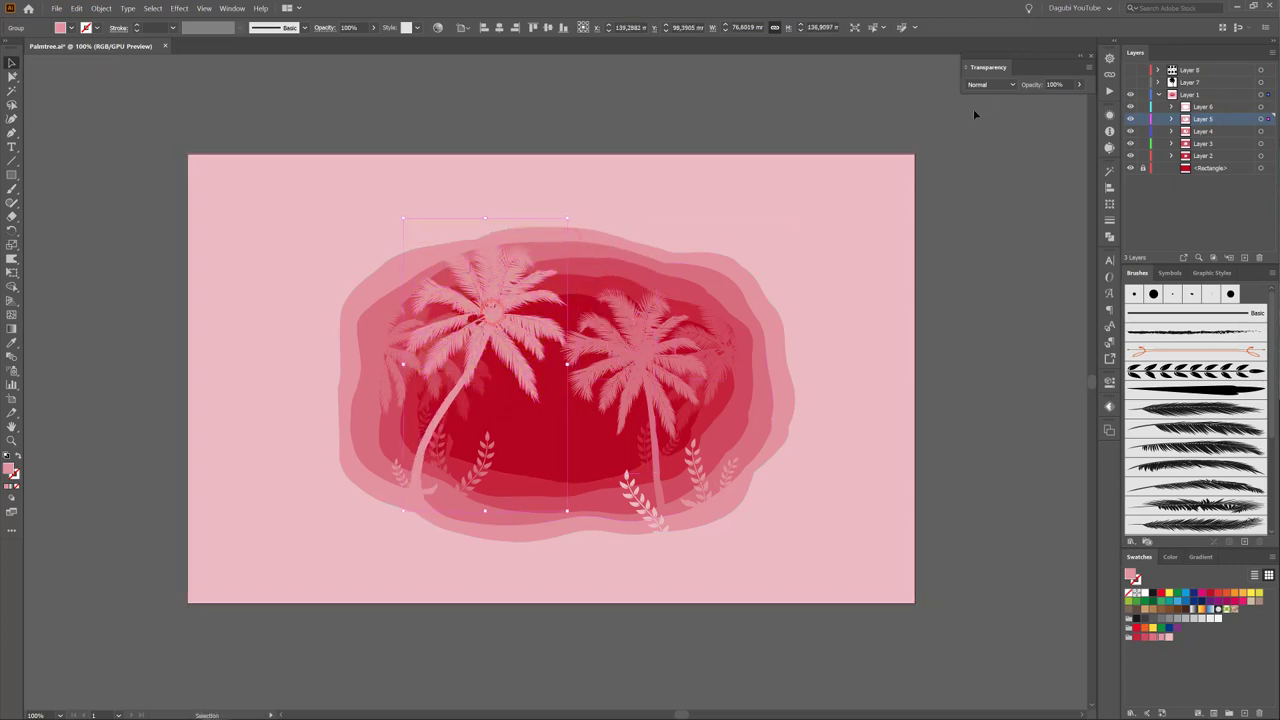
{"action": "left_click", "coordinate": [932, 83]}
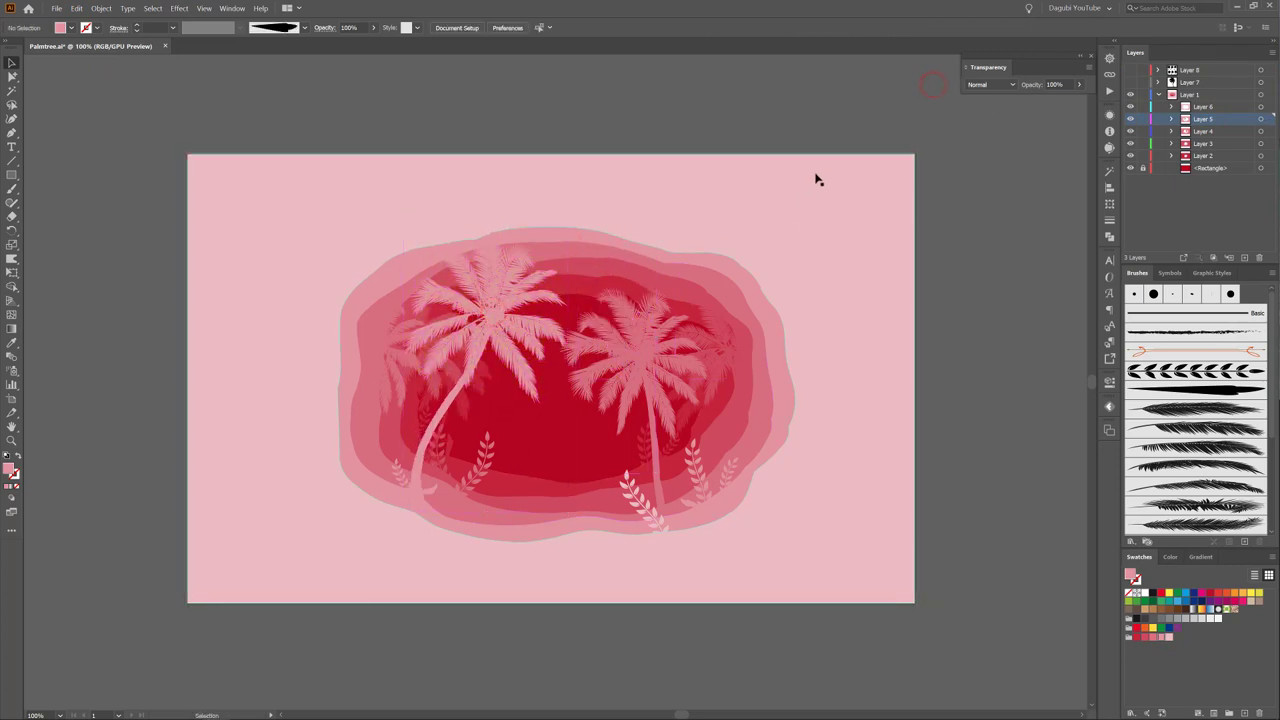
Cut the bottom-right black palm from Layer 8 and paste it into Layer 5.
{"action": "left_click", "coordinate": [1190, 70]}
{"action": "left_click", "coordinate": [1130, 70]}
{"action": "left_click", "coordinate": [725, 440]}
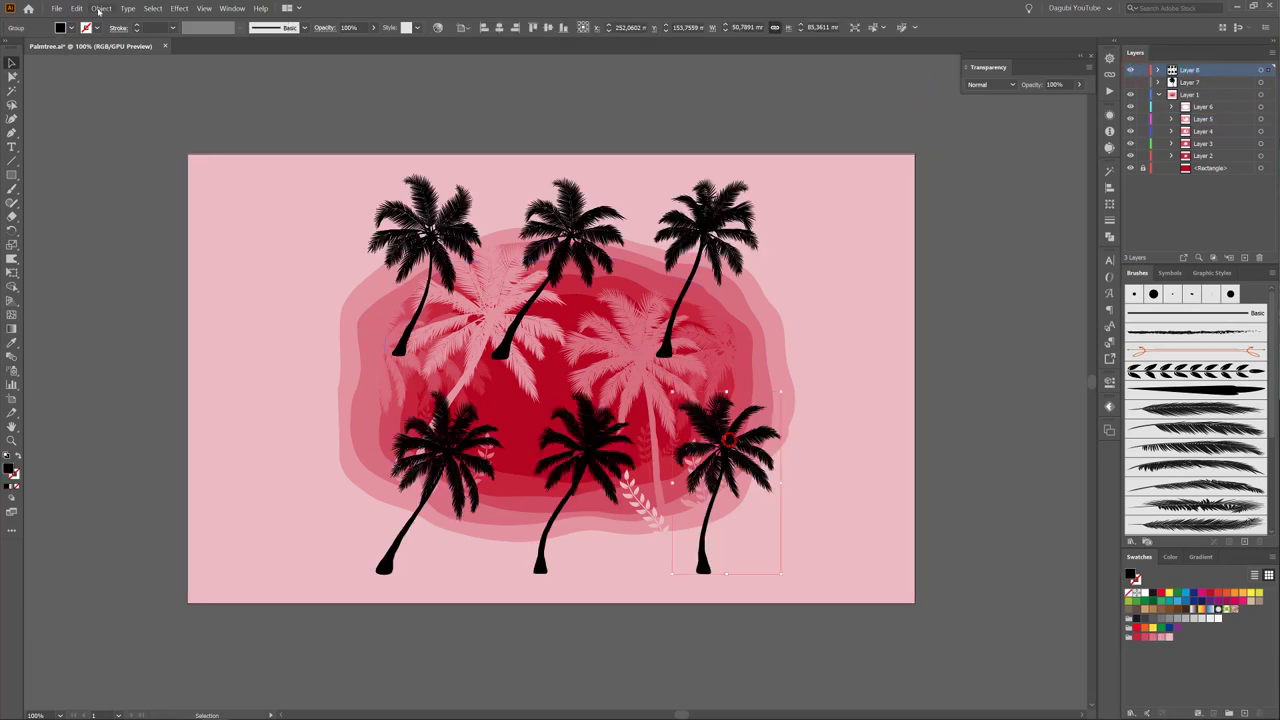
{"action": "left_click", "coordinate": [76, 8]}
{"action": "left_click", "coordinate": [87, 46]}
{"action": "left_click", "coordinate": [1222, 119]}
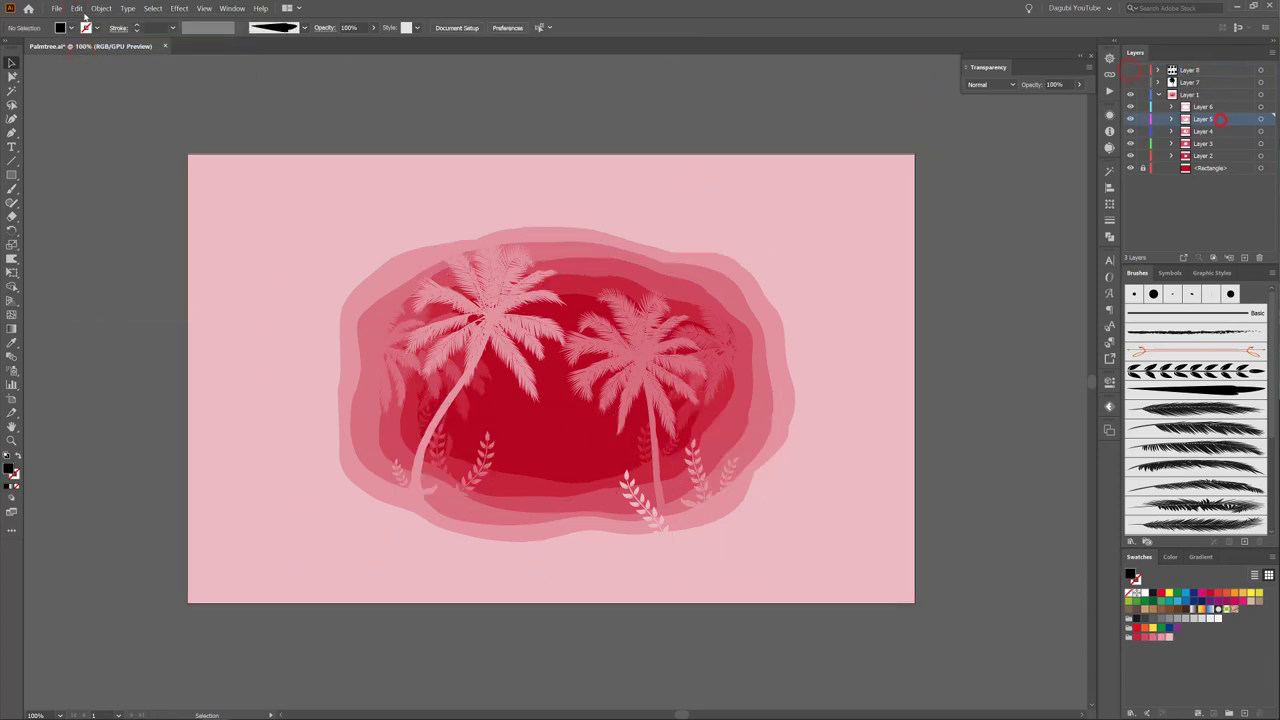
{"action": "left_click", "coordinate": [76, 8]}
{"action": "left_click", "coordinate": [89, 64]}
Make the palm light pink, flip it horizontally at the right edge, and show the black palms.
{"action": "left_click_drag", "start_coordinate": [600, 330], "coordinate": [745, 327]}
{"action": "left_click", "coordinate": [1163, 637]}
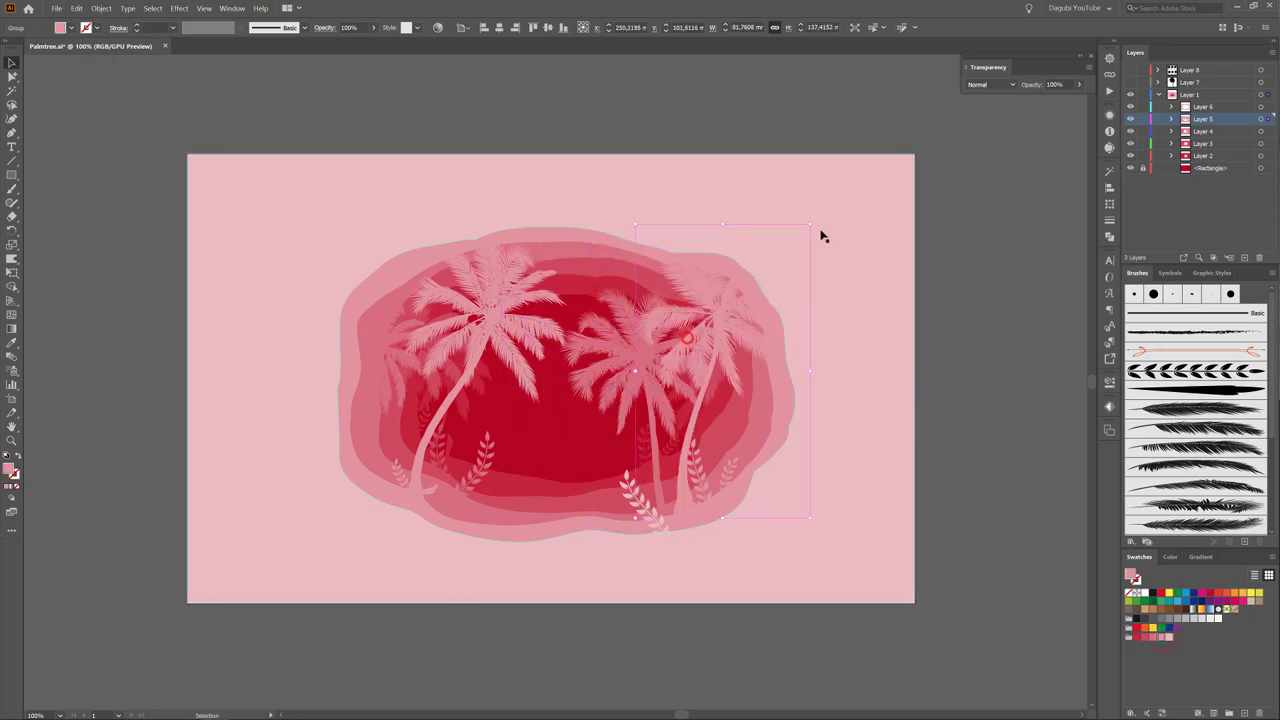
{"action": "left_click", "coordinate": [1108, 203]}
{"action": "left_click", "coordinate": [1108, 203]}
{"action": "left_click_drag", "start_coordinate": [810, 224], "coordinate": [668, 310]}
{"action": "left_click", "coordinate": [891, 120]}
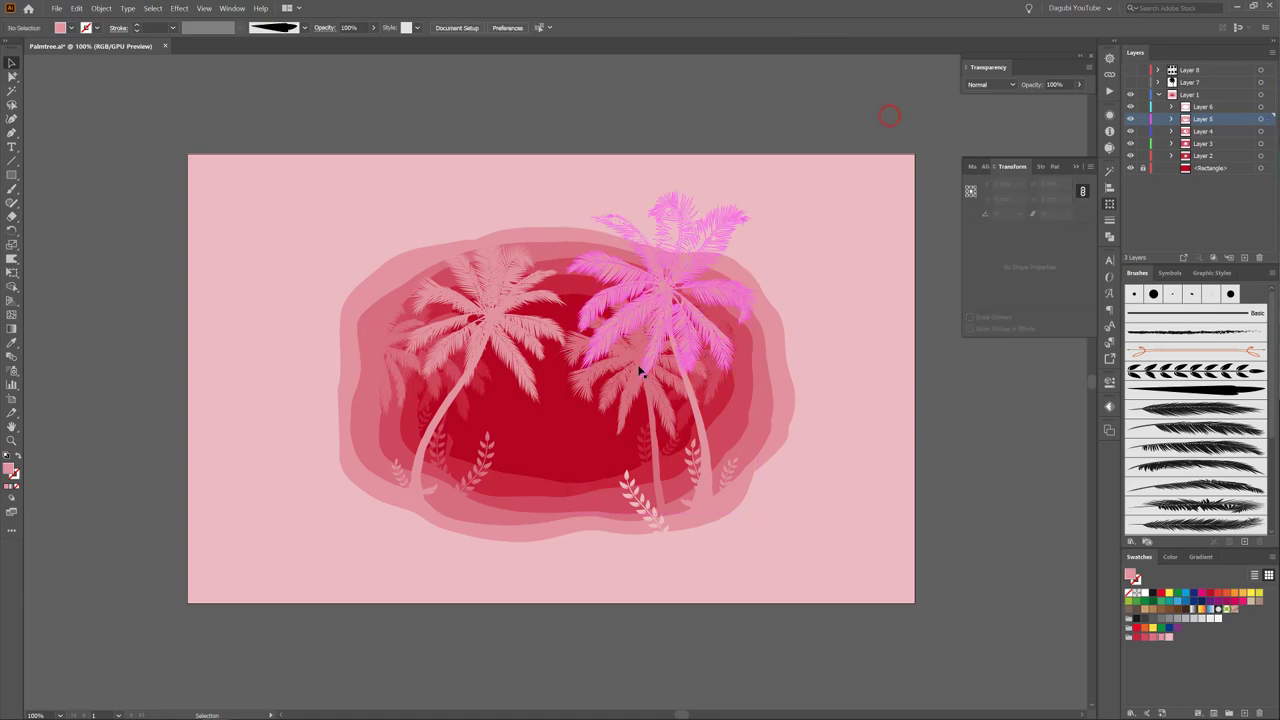
{"action": "left_click", "coordinate": [1160, 95]}
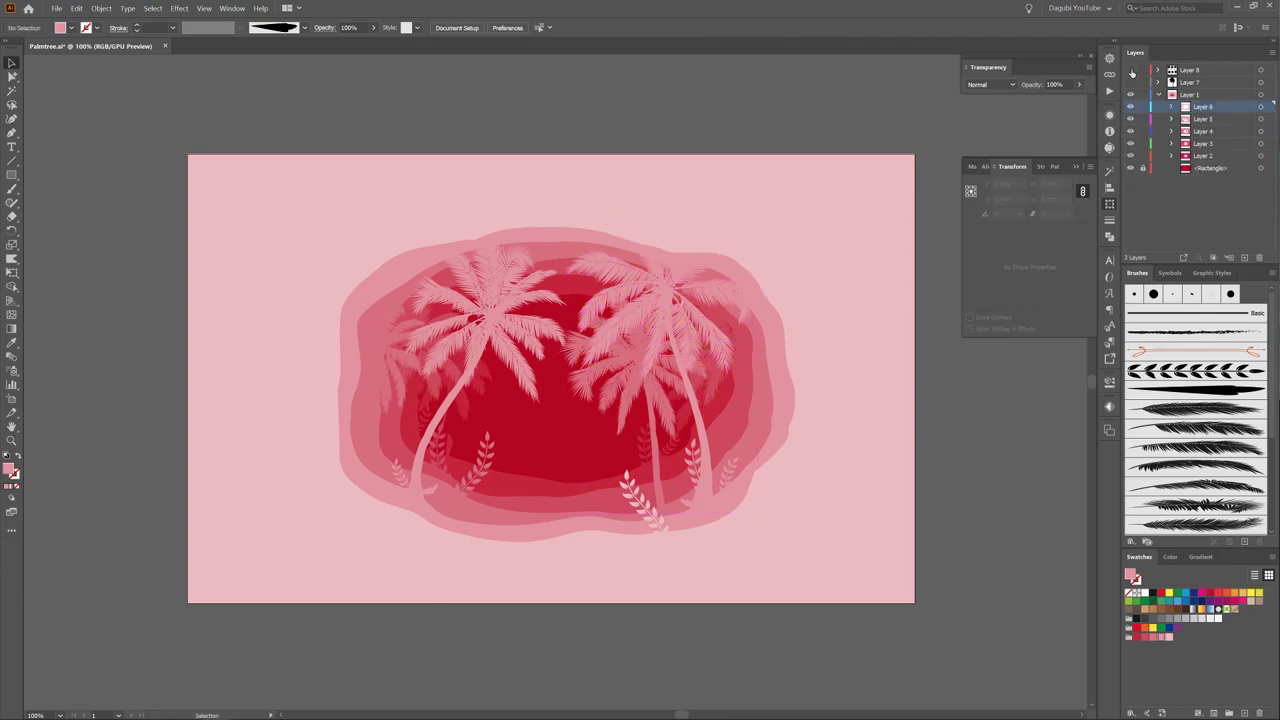
{"action": "left_click", "coordinate": [1131, 70]}
Copy the top-left black palm and paste it in front on Layer 6.
{"action": "left_click", "coordinate": [462, 216]}
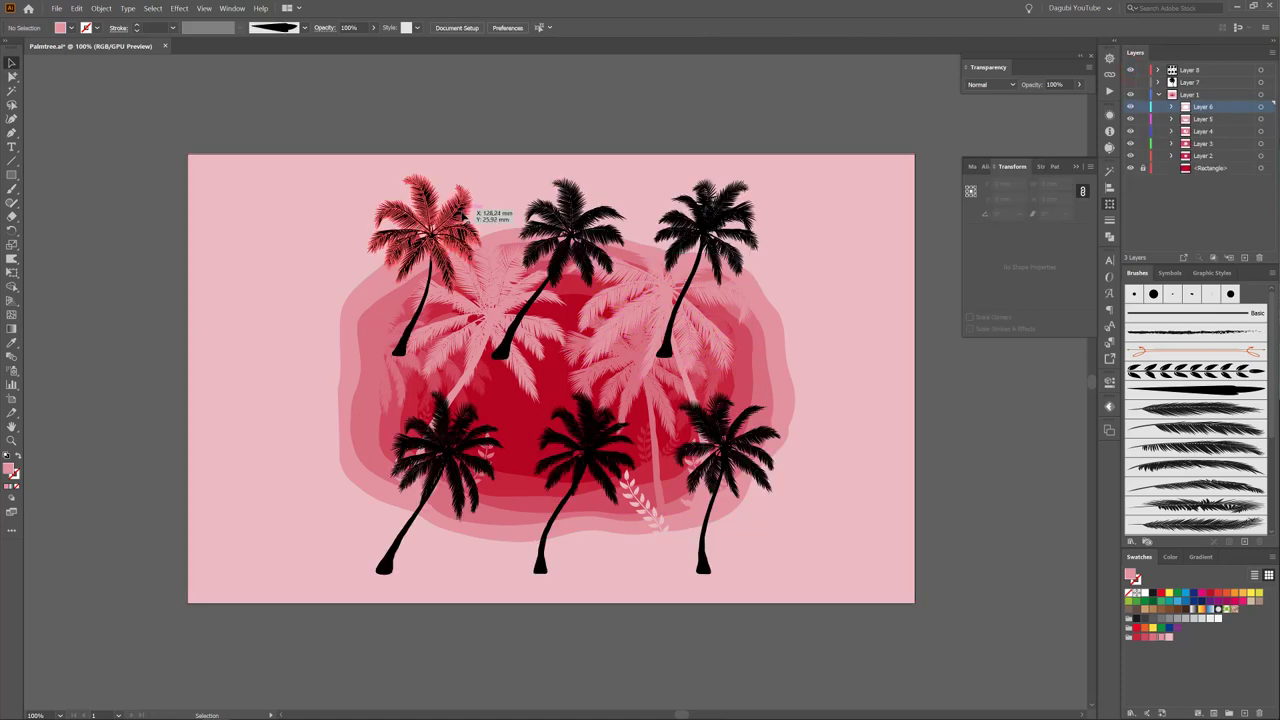
{"action": "left_click", "coordinate": [76, 8]}
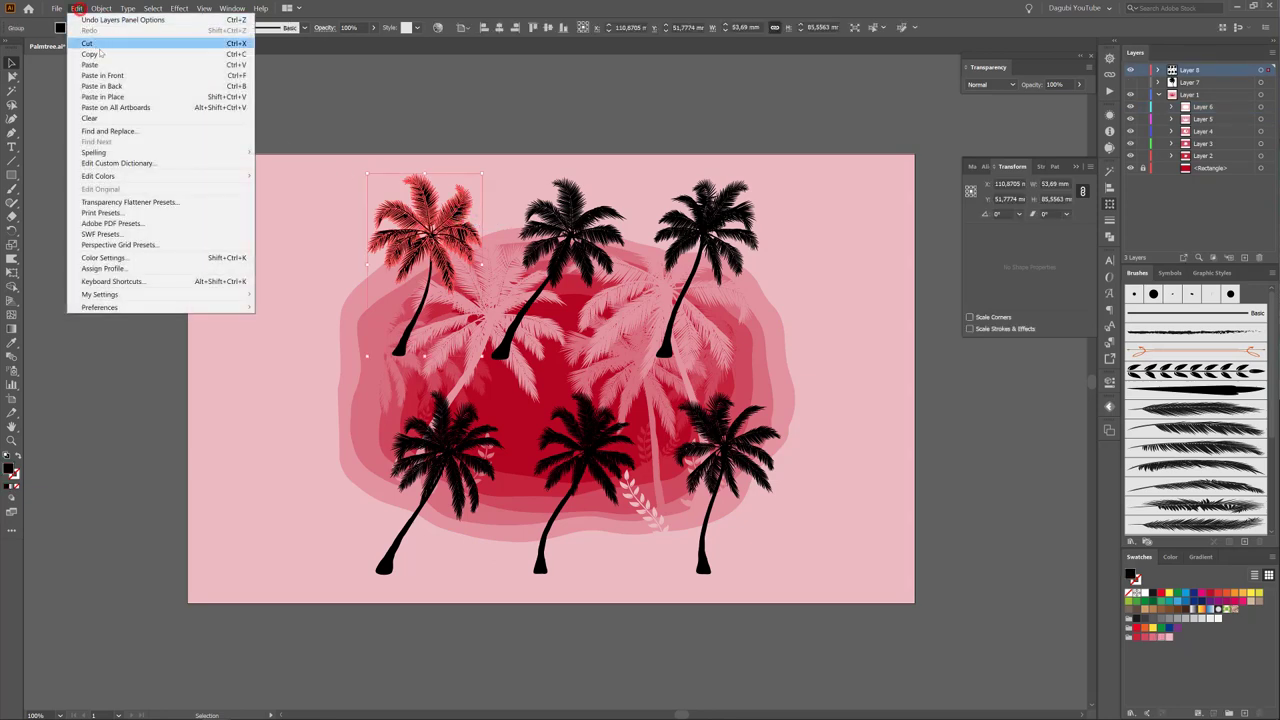
{"action": "left_click", "coordinate": [98, 52]}
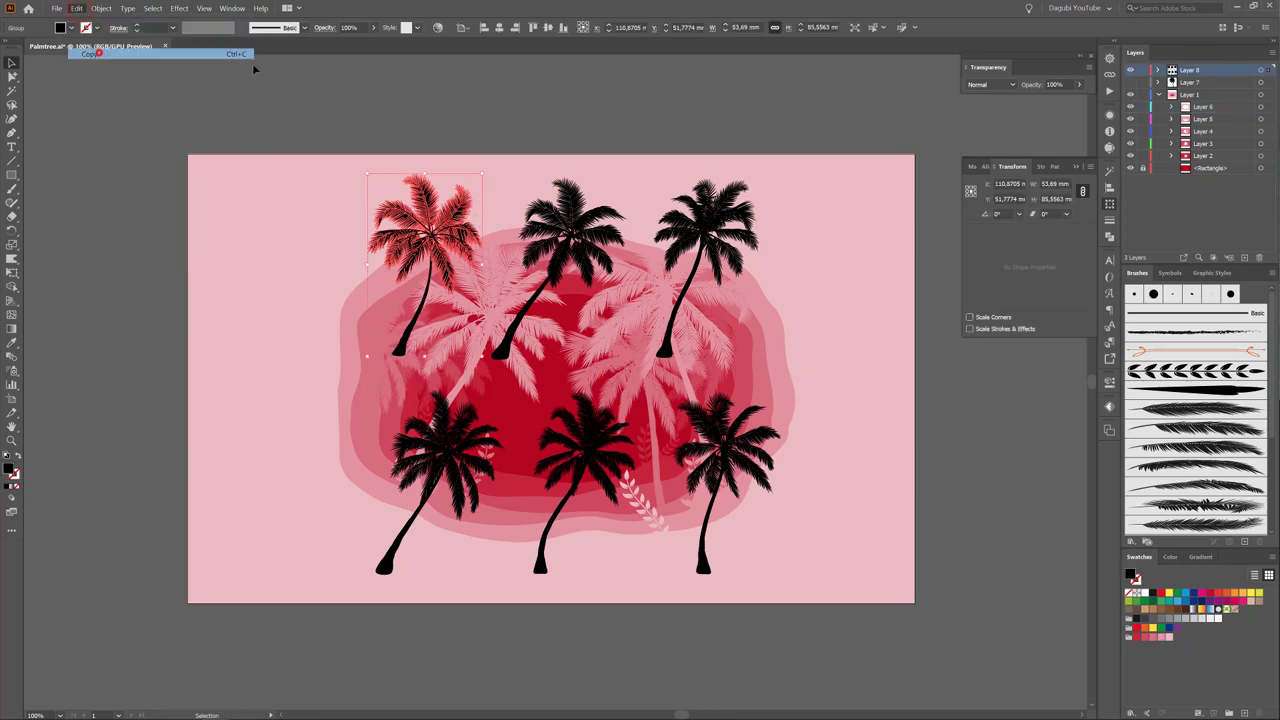
{"action": "left_click", "coordinate": [1131, 70]}
{"action": "left_click", "coordinate": [1222, 107]}
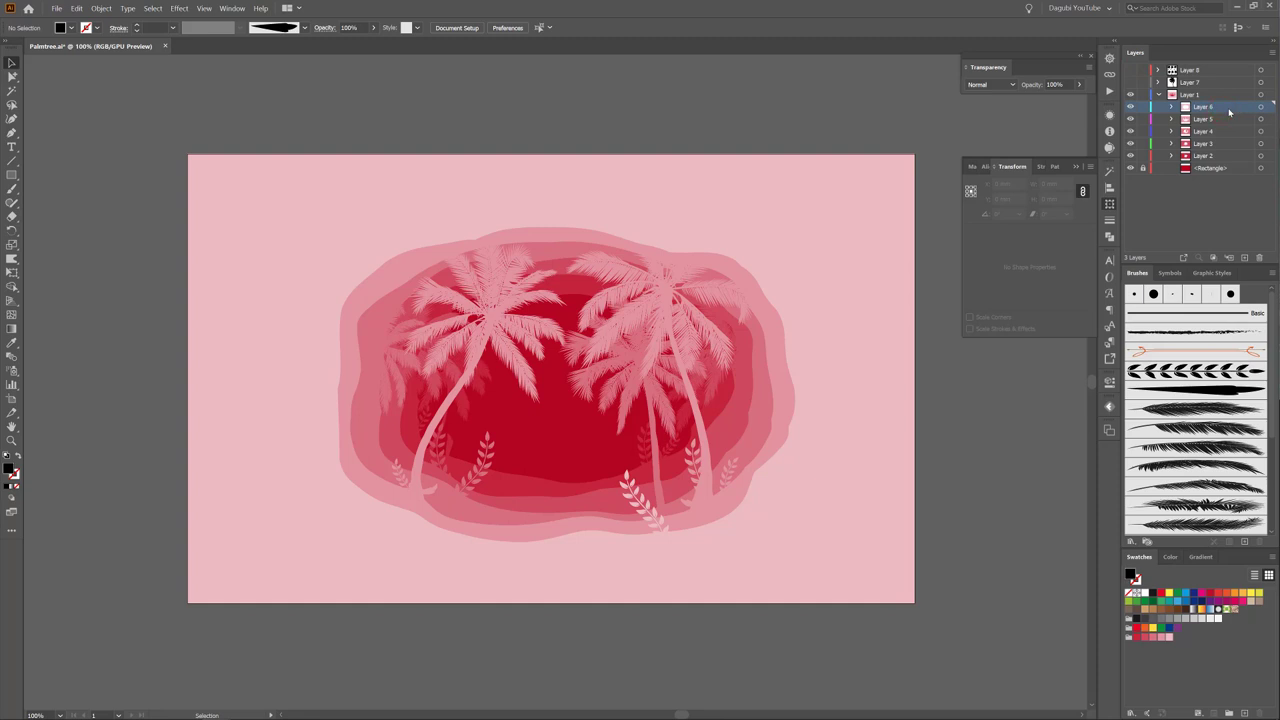
{"action": "left_click", "coordinate": [79, 9]}
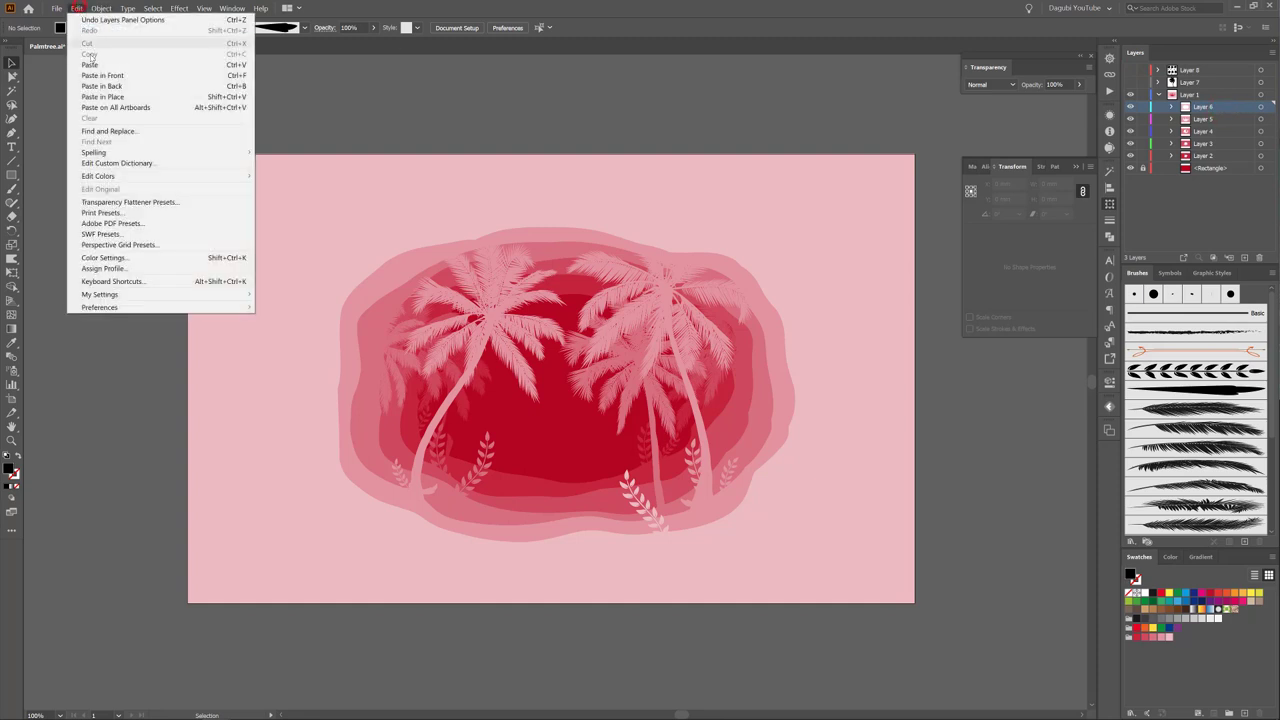
{"action": "left_click", "coordinate": [90, 64]}
Enlarge the palm at the scene's left edge and move its group to the top of Layer 6.
{"action": "mouse_move", "coordinate": [572, 296]}
{"action": "left_mouse_down"}
{"action": "mouse_move", "coordinate": [438, 287]}
{"action": "mouse_move", "coordinate": [512, 168]}
{"action": "left_mouse_up"}
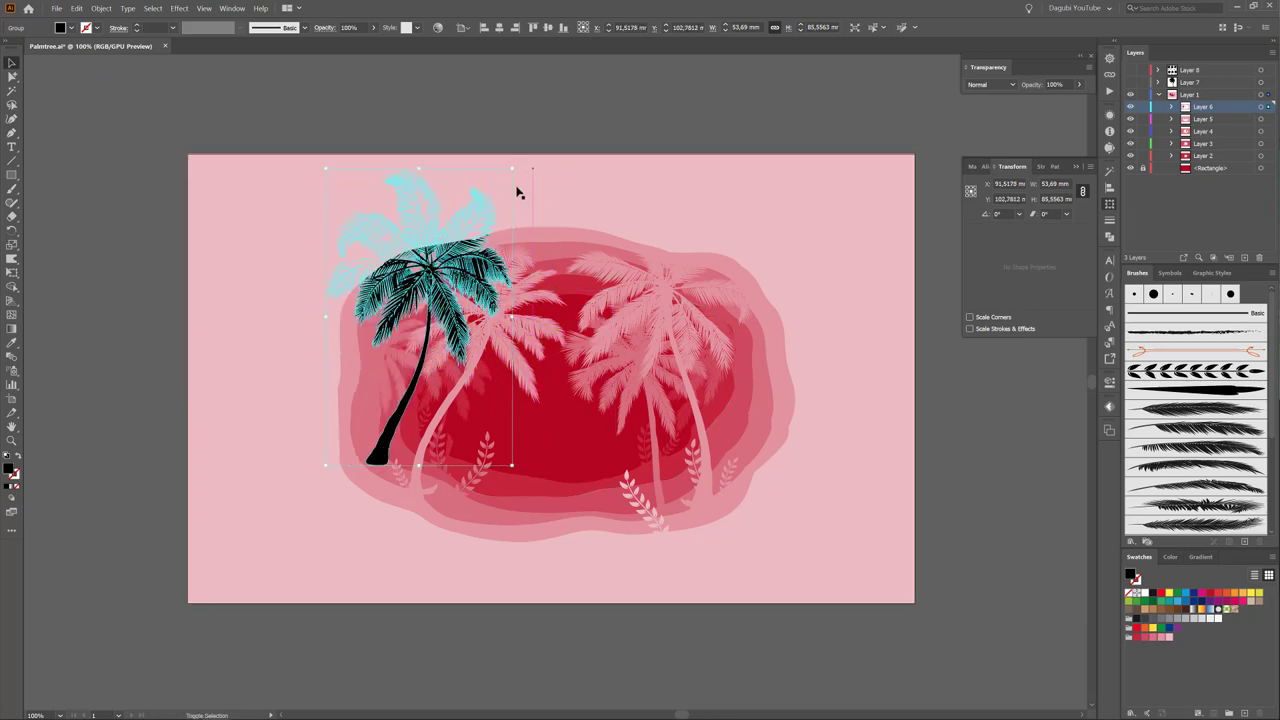
{"action": "left_click_drag", "start_coordinate": [452, 242], "coordinate": [420, 273]}
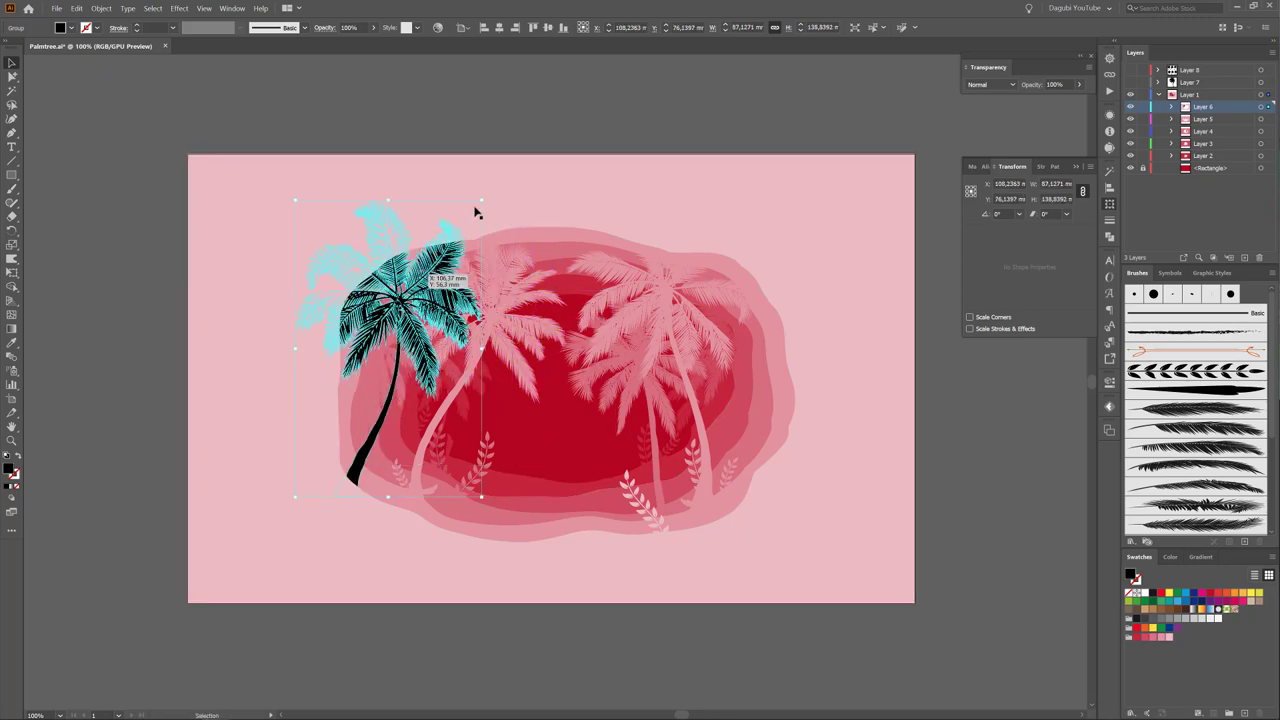
{"action": "left_click_drag", "start_coordinate": [482, 200], "coordinate": [490, 185]}
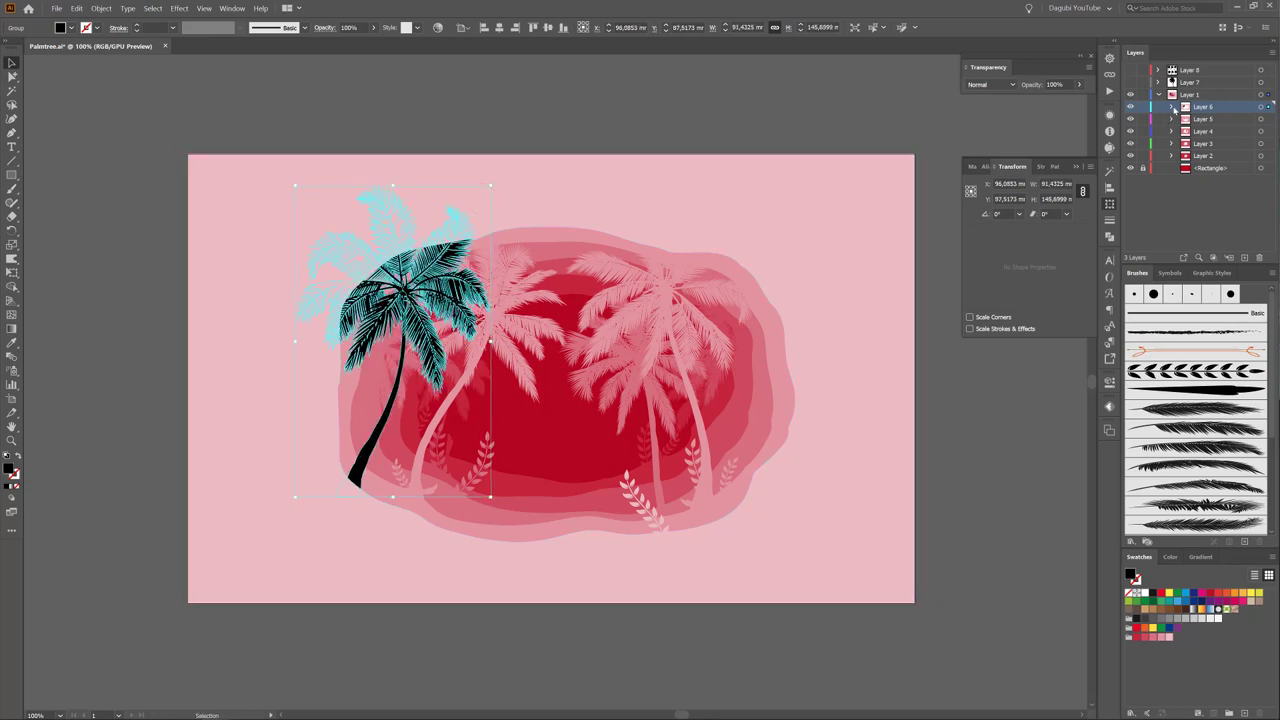
{"action": "left_click", "coordinate": [1172, 107]}
{"action": "left_click", "coordinate": [1219, 145]}
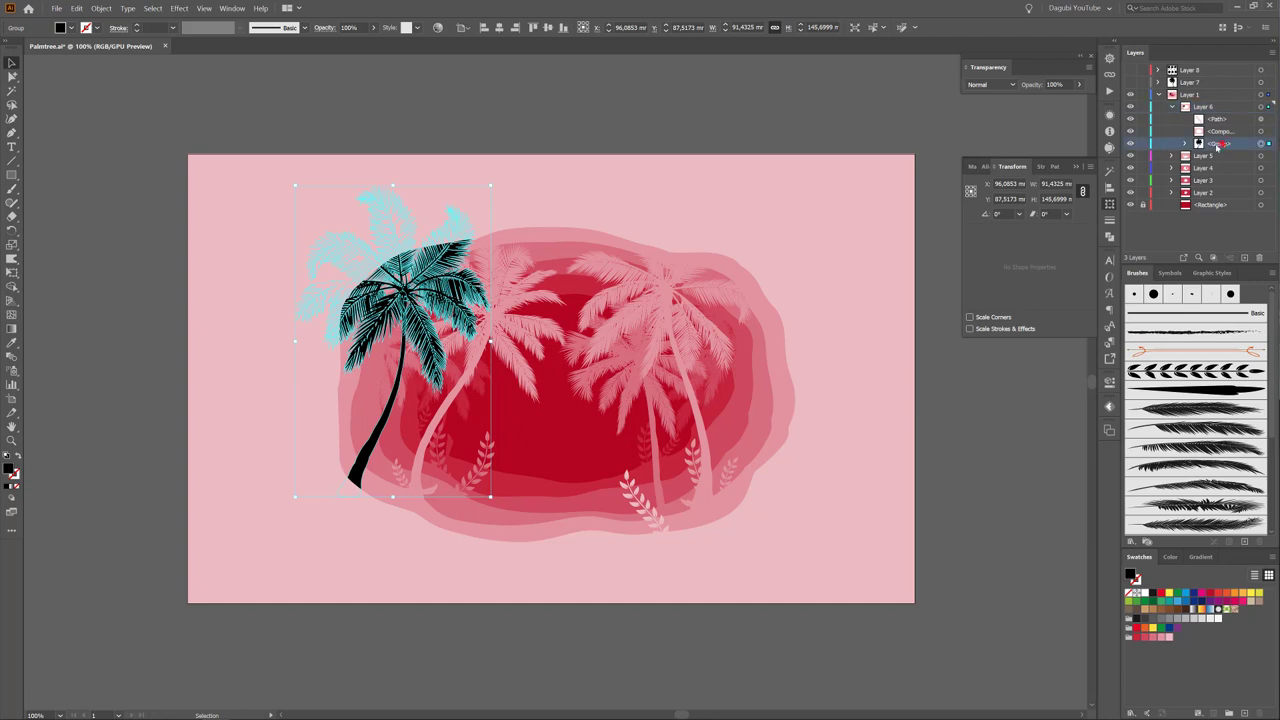
{"action": "left_click_drag", "start_coordinate": [1222, 145], "coordinate": [1229, 114]}
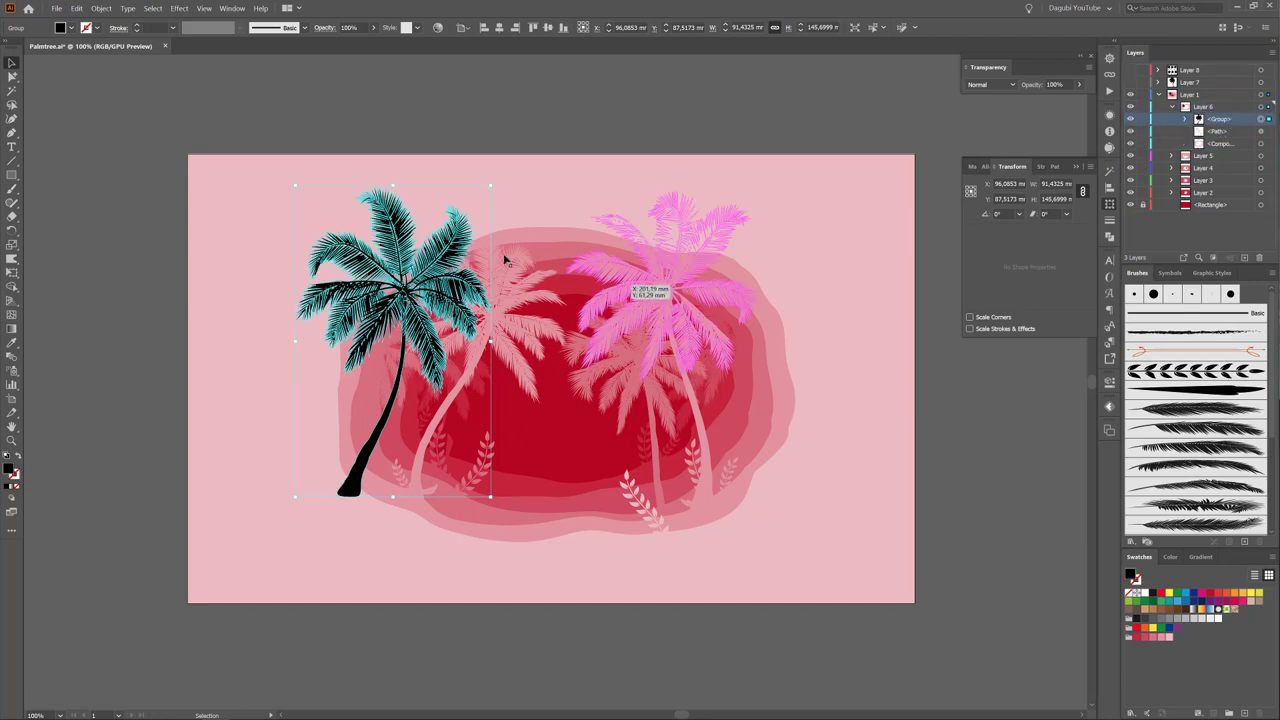
{"action": "left_click_drag", "start_coordinate": [442, 262], "coordinate": [458, 270]}
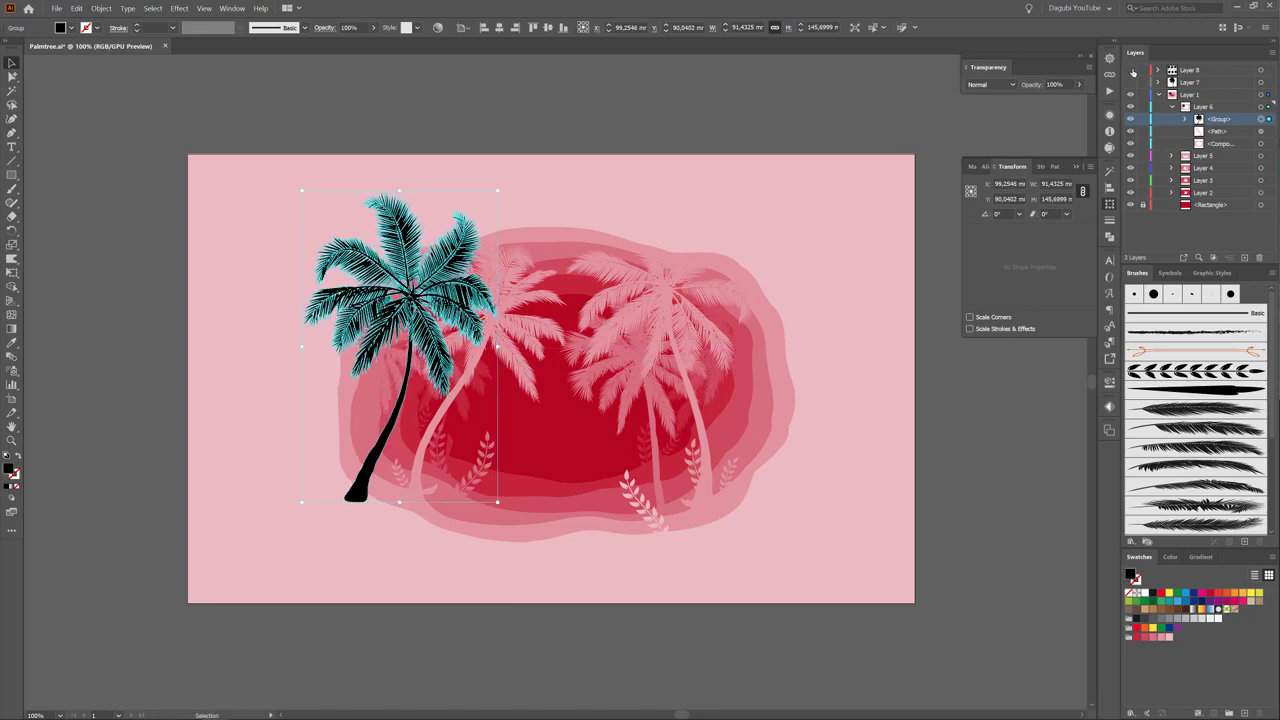
Copy the top-middle black palm, then hide Layers 8 and 7 and target Layer 6.
{"action": "left_click_drag", "start_coordinate": [1131, 70], "coordinate": [1131, 82]}
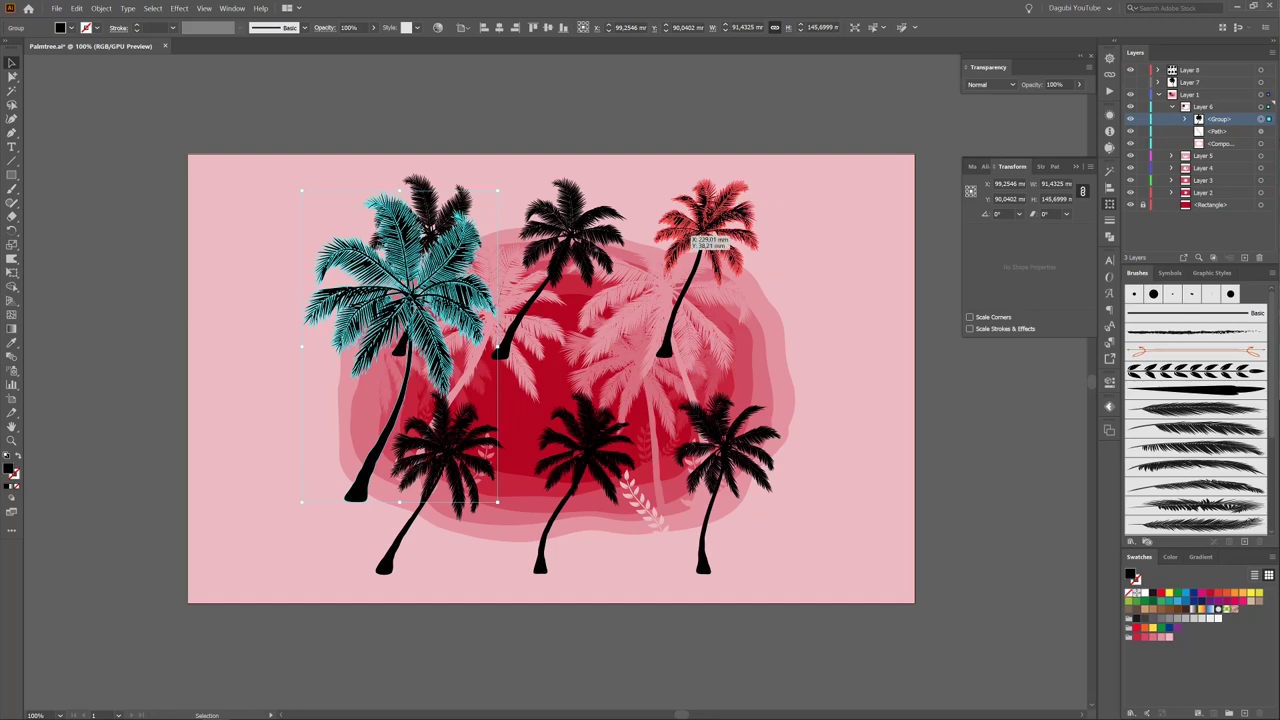
{"action": "left_click", "coordinate": [575, 218]}
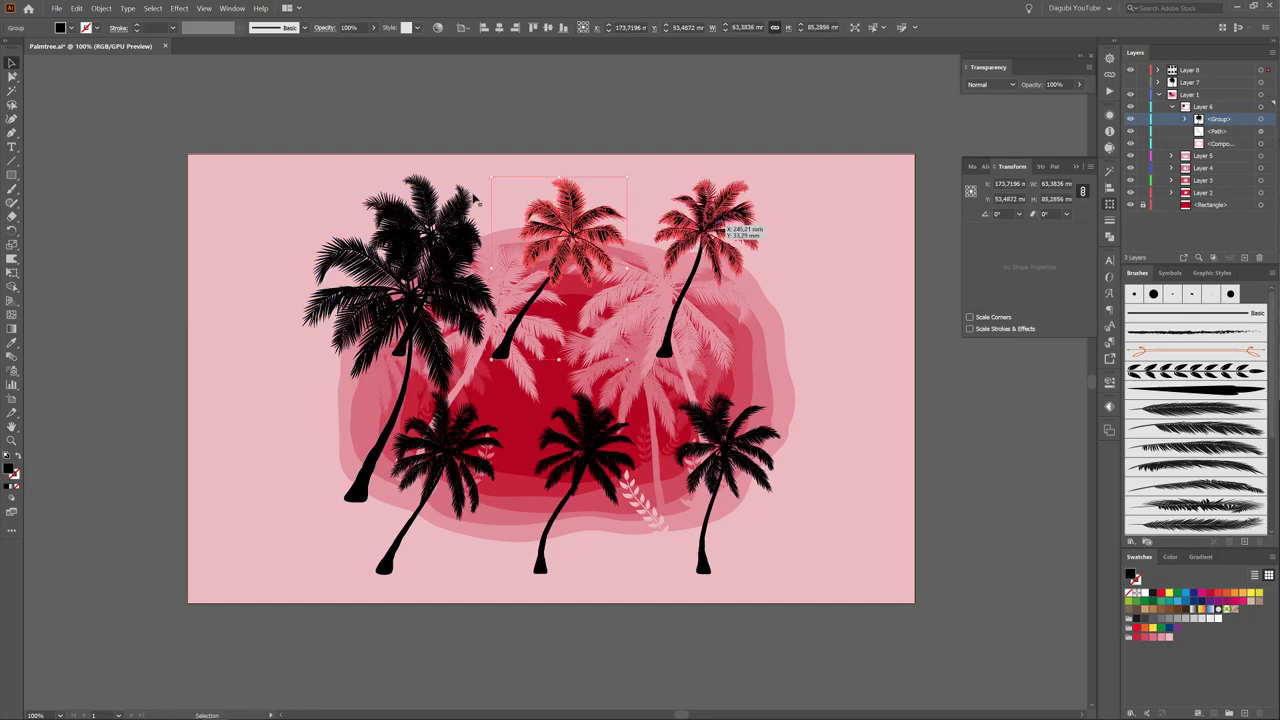
{"action": "left_click", "coordinate": [79, 8]}
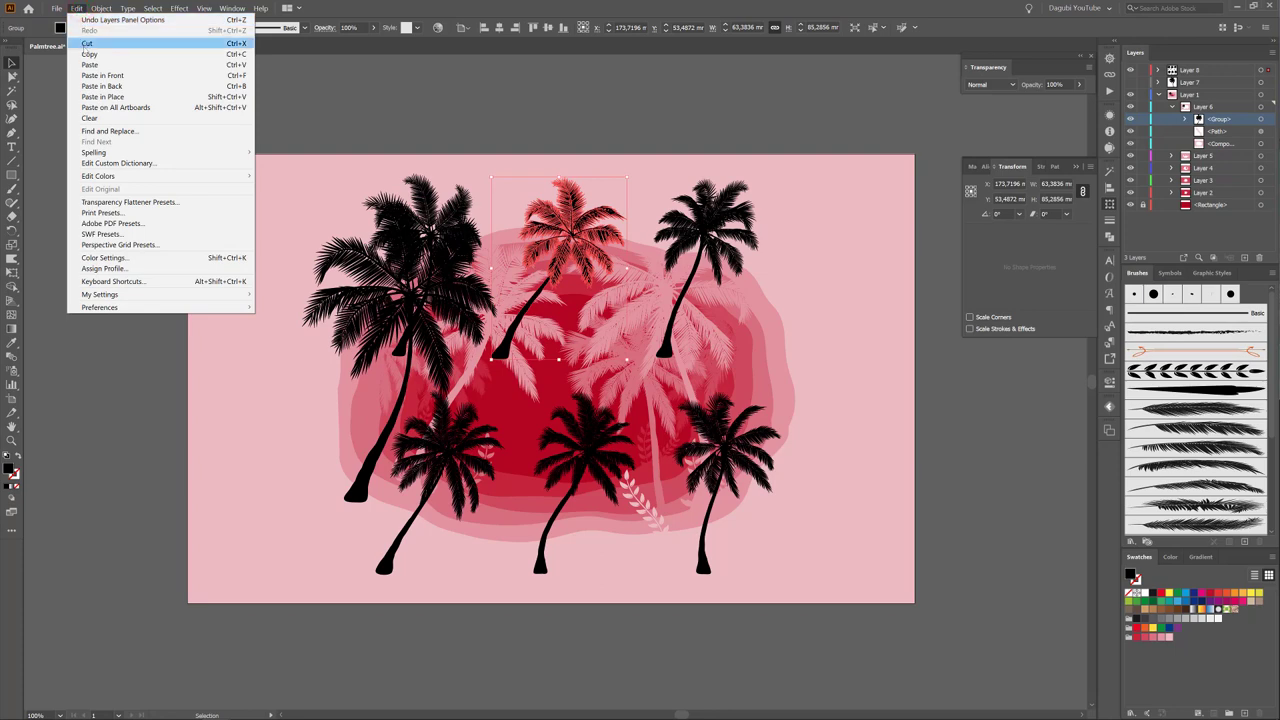
{"action": "left_click", "coordinate": [82, 52]}
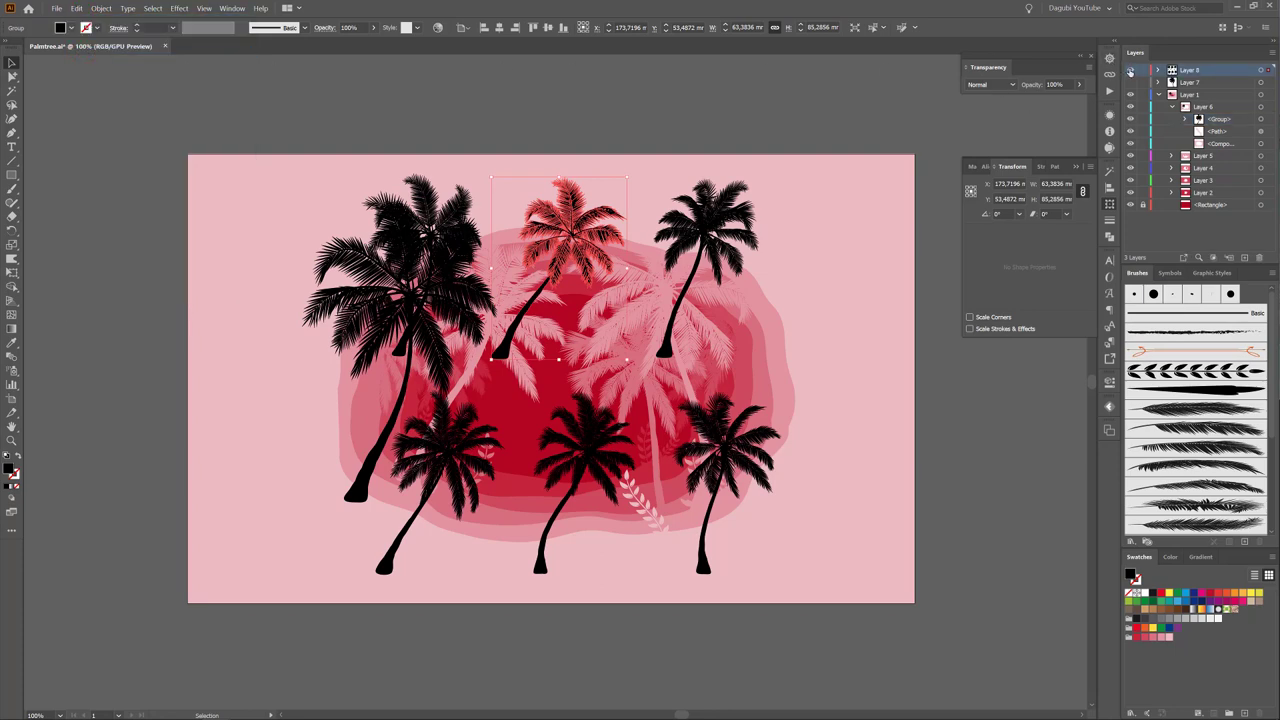
{"action": "left_click_drag", "start_coordinate": [1130, 70], "coordinate": [1130, 82]}
{"action": "left_click", "coordinate": [1229, 107]}
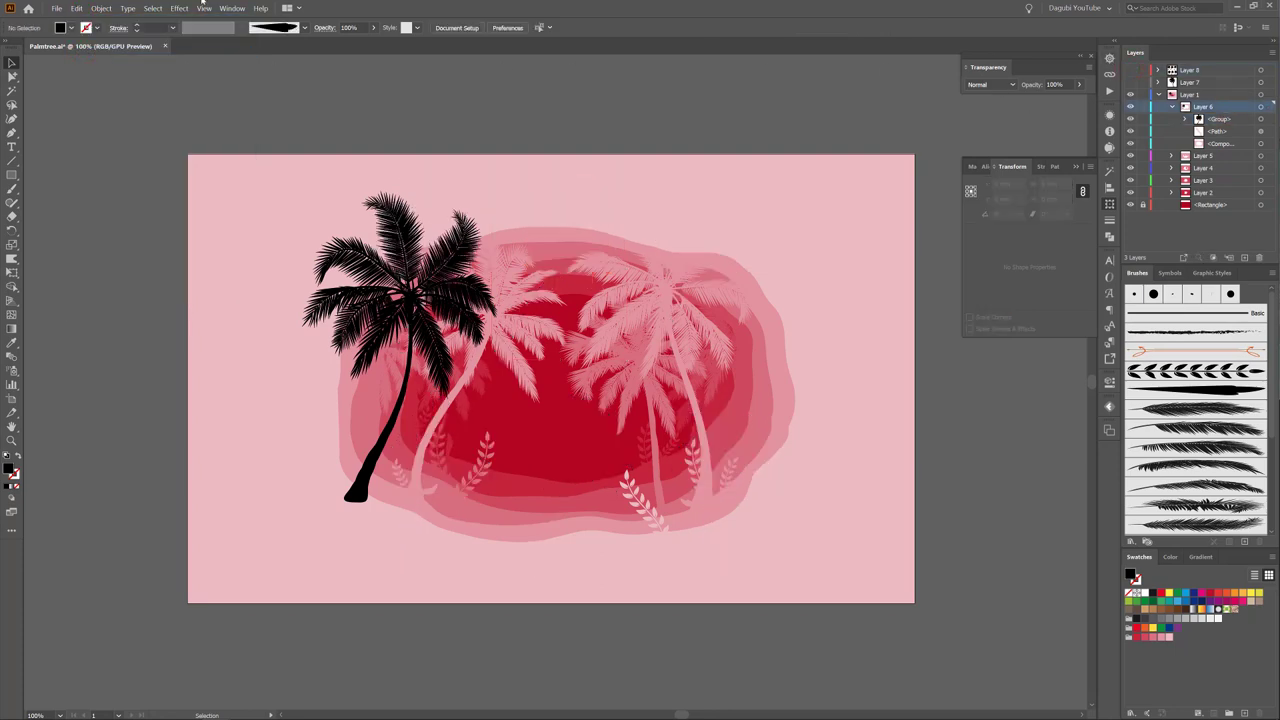
Paste the top-middle palm in front on Layer 6, move it right, and reorder its group.
{"action": "left_click", "coordinate": [78, 8]}
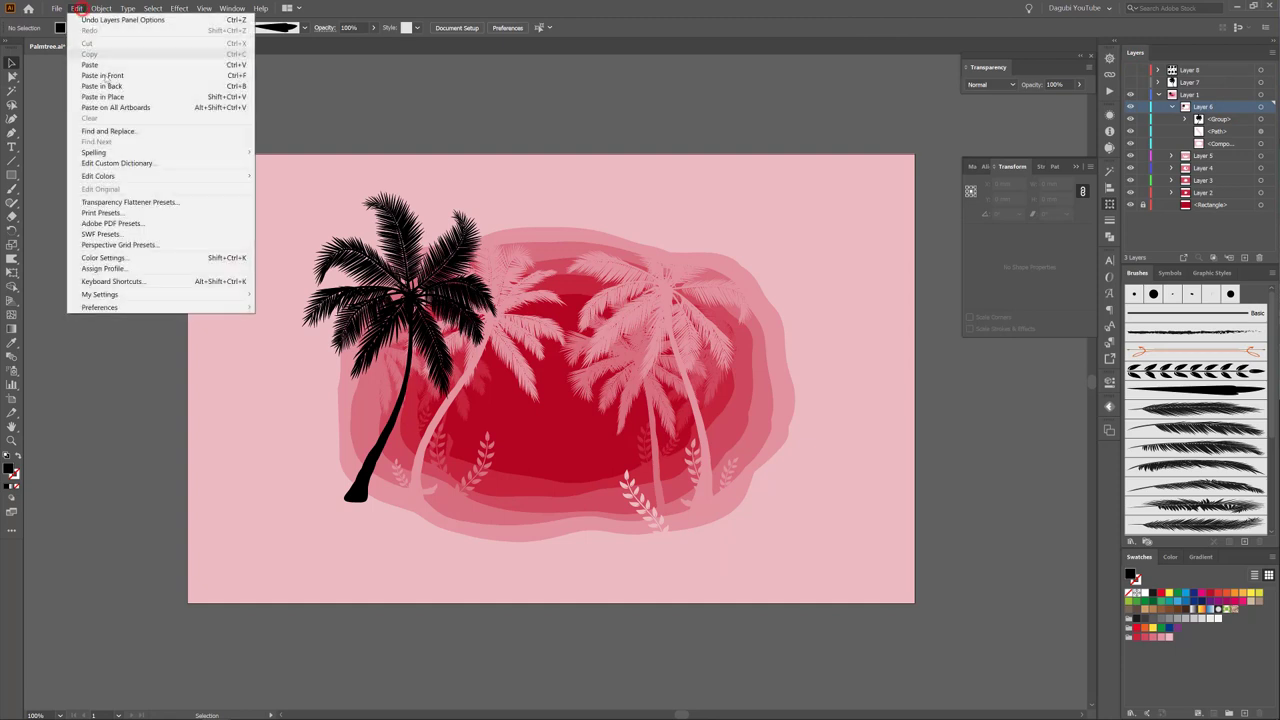
{"action": "left_click", "coordinate": [110, 66]}
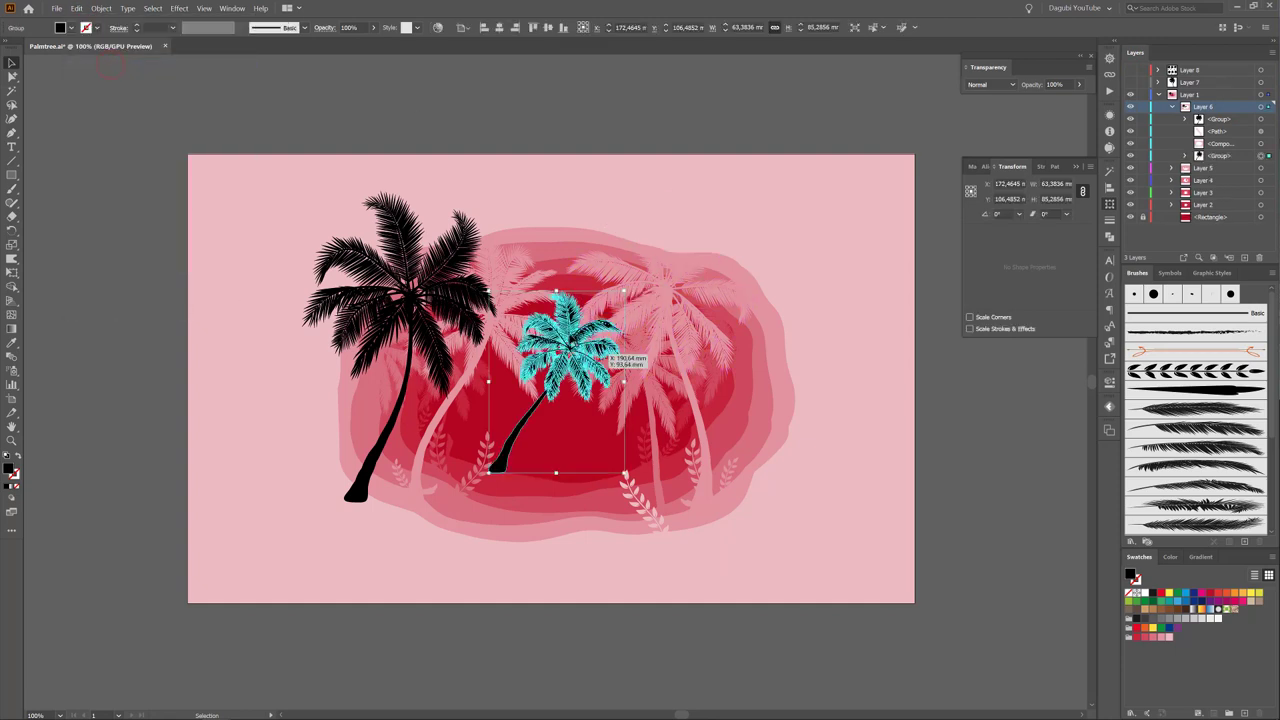
{"action": "left_click_drag", "start_coordinate": [585, 340], "coordinate": [743, 305]}
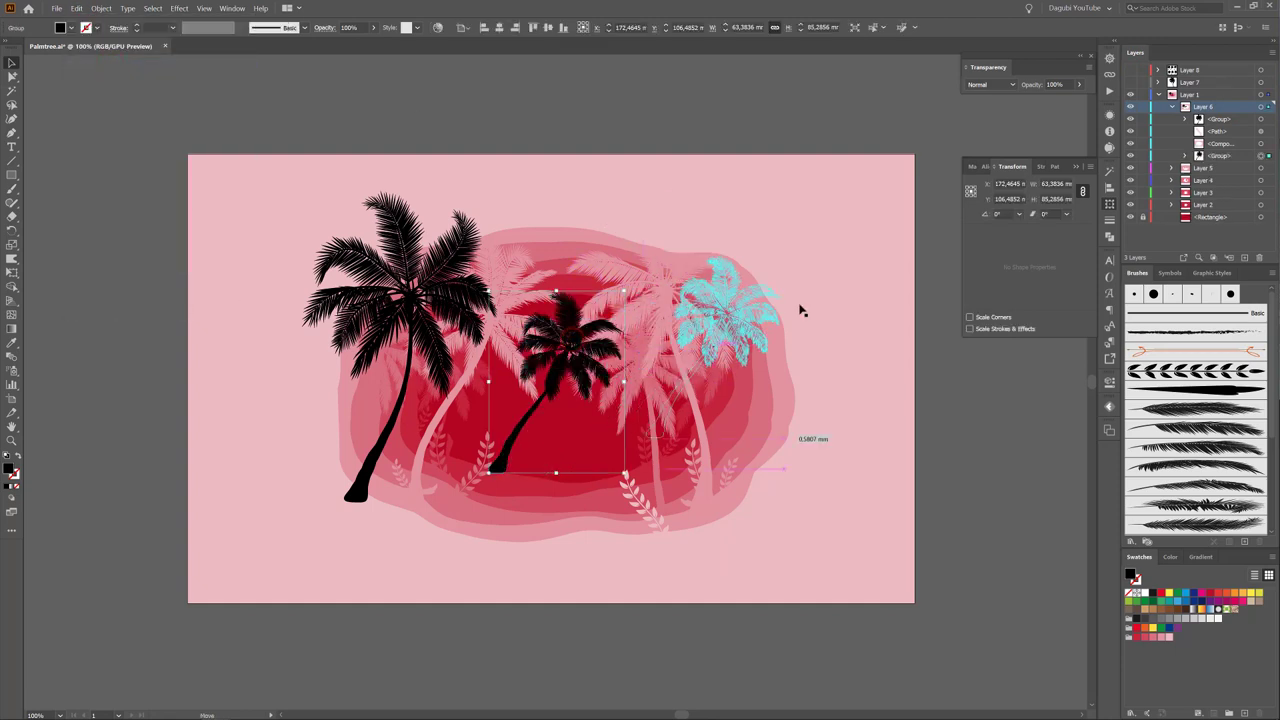
{"action": "left_click", "coordinate": [1224, 156]}
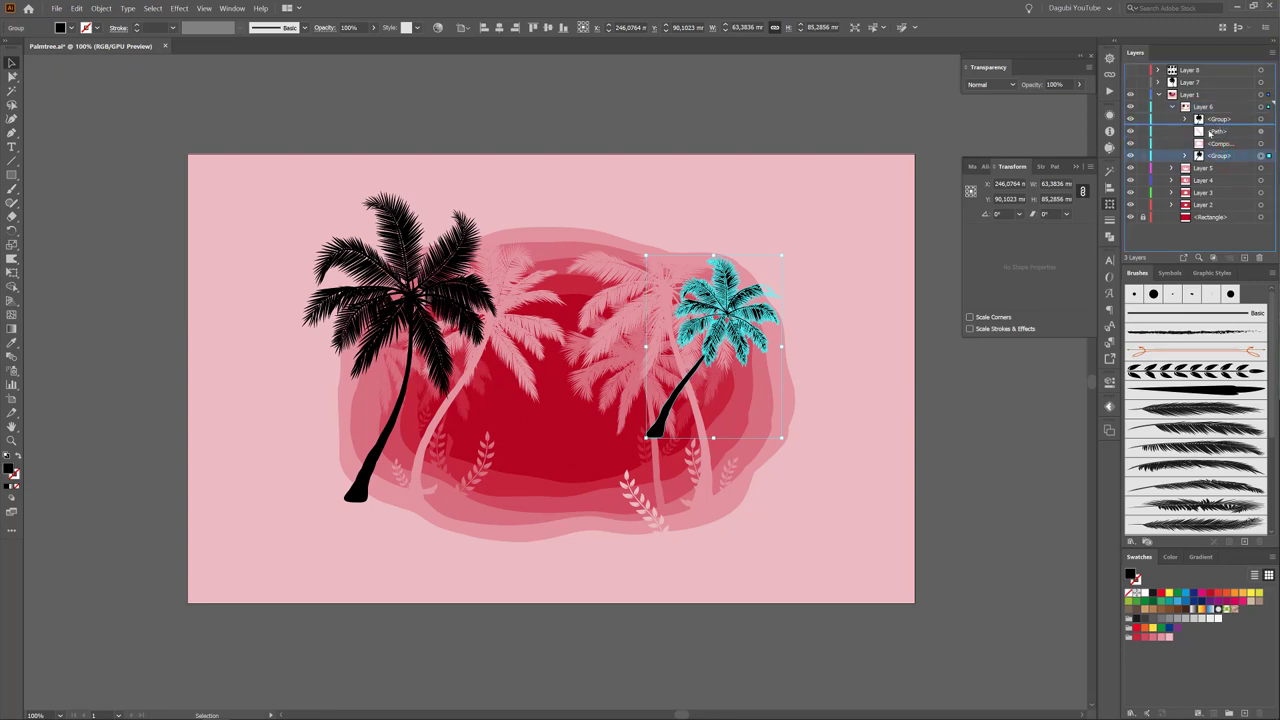
{"action": "left_click_drag", "start_coordinate": [1212, 131], "coordinate": [1212, 133]}
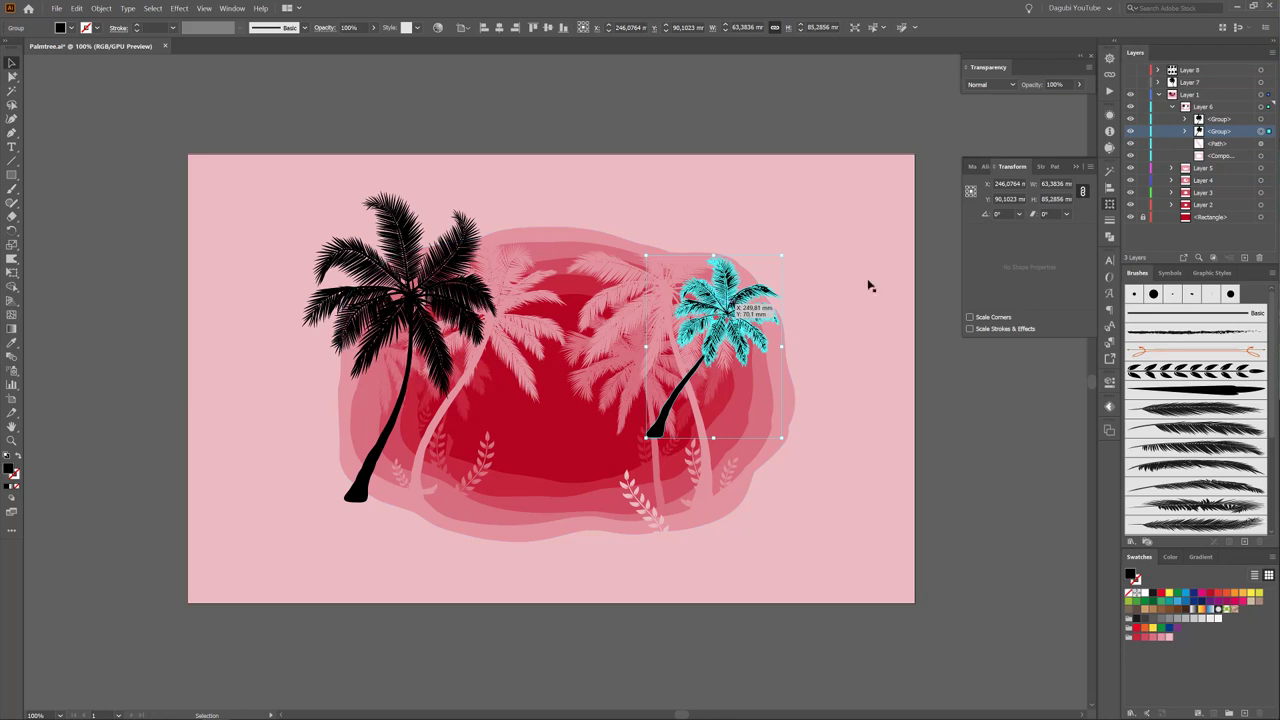
Flip the palm horizontally and enlarge it to about 107.8 × 145 mm, leaning outward on the right.
{"action": "left_click", "coordinate": [1091, 167]}
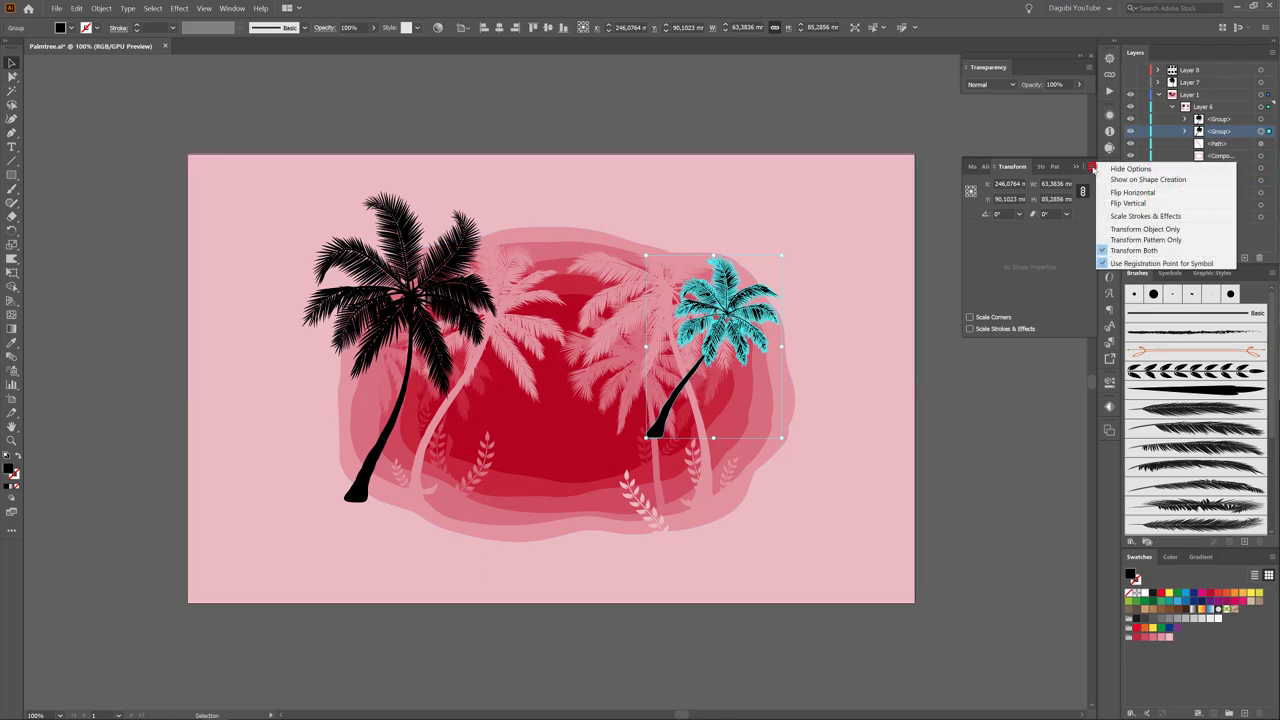
{"action": "left_click", "coordinate": [1140, 192]}
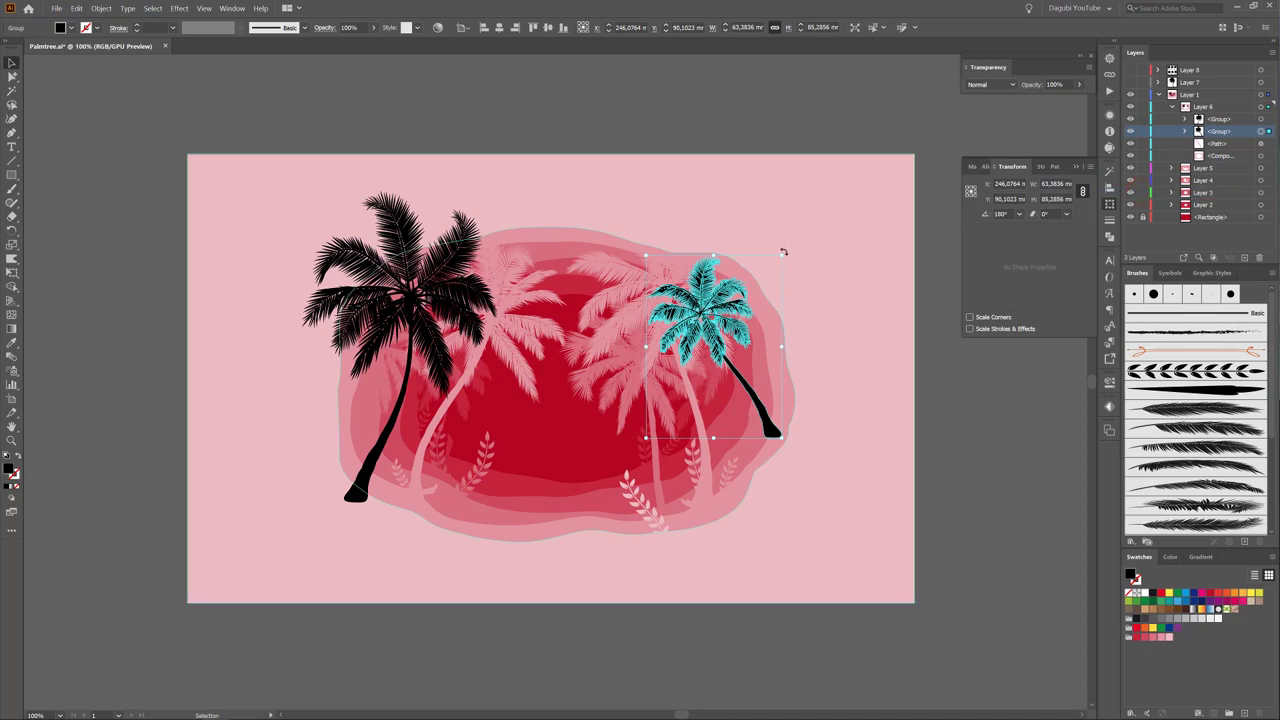
{"action": "left_click_drag", "start_coordinate": [780, 256], "coordinate": [830, 190]}
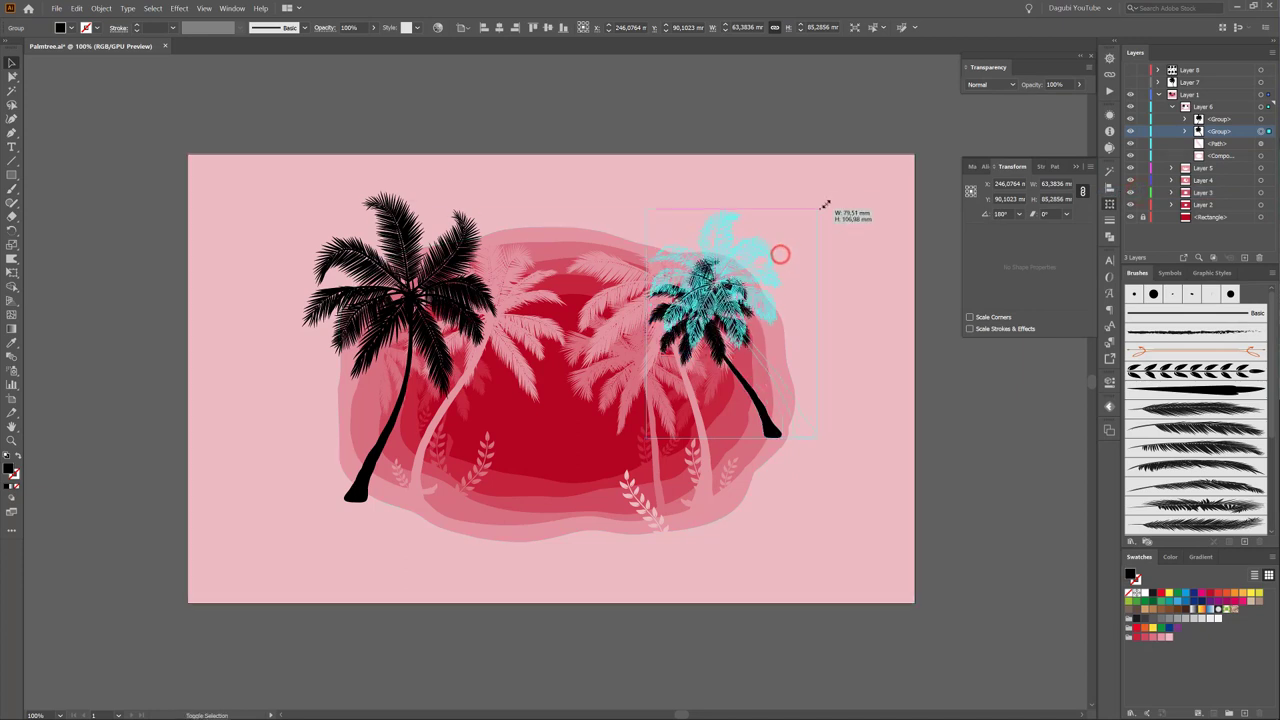
{"action": "left_click_drag", "start_coordinate": [770, 256], "coordinate": [744, 273]}
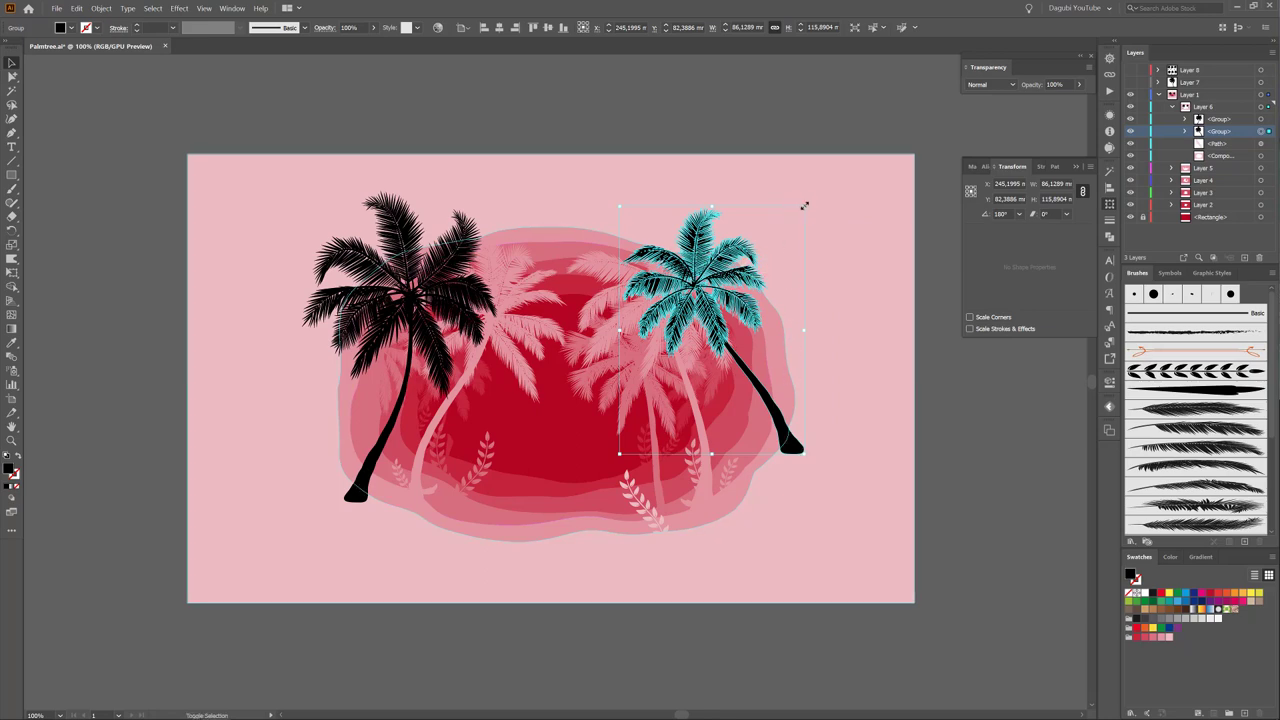
{"action": "left_click_drag", "start_coordinate": [804, 205], "coordinate": [822, 182]}
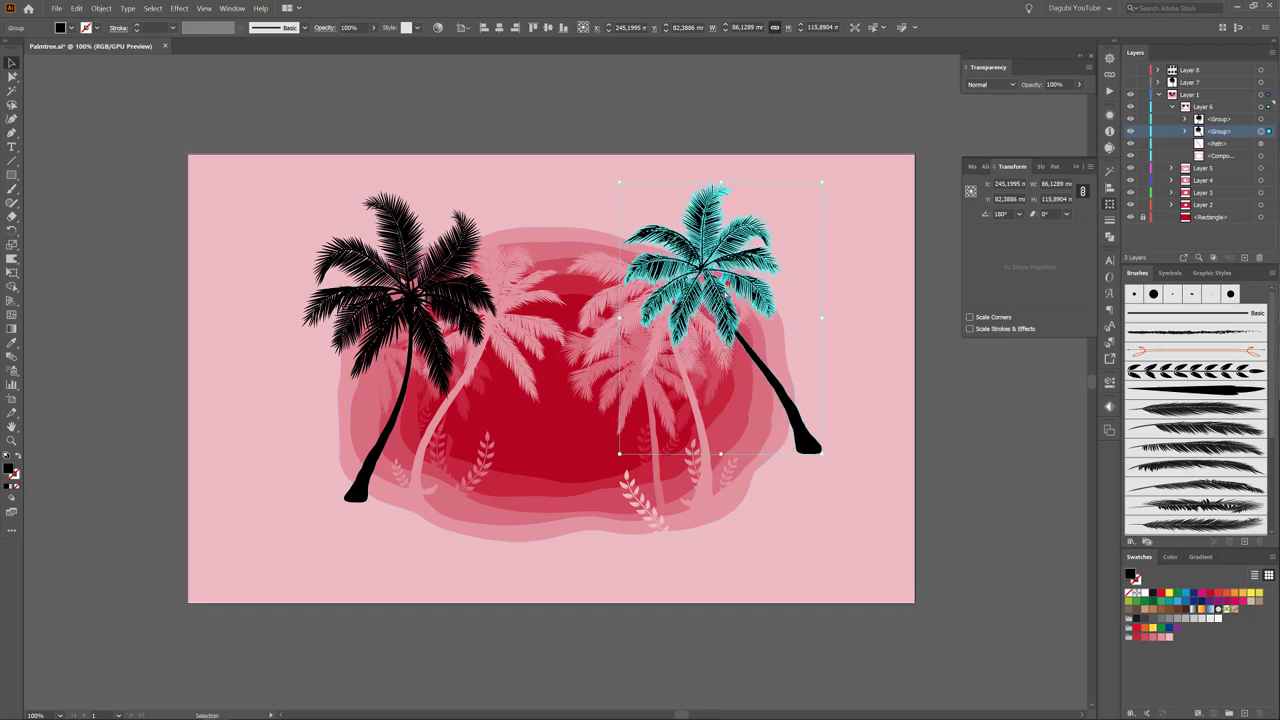
{"action": "left_click_drag", "start_coordinate": [720, 300], "coordinate": [702, 322]}
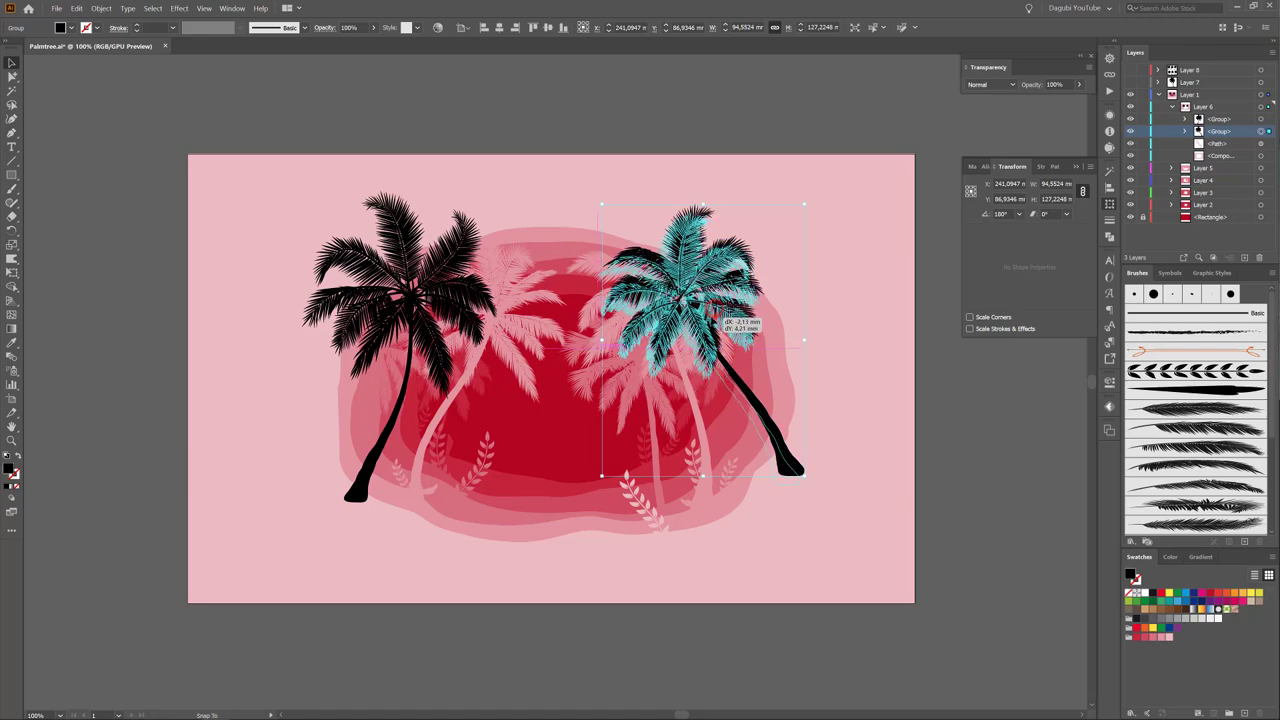
{"action": "left_click_drag", "start_coordinate": [802, 209], "coordinate": [826, 177]}
{"action": "left_click_drag", "start_coordinate": [732, 281], "coordinate": [699, 299]}
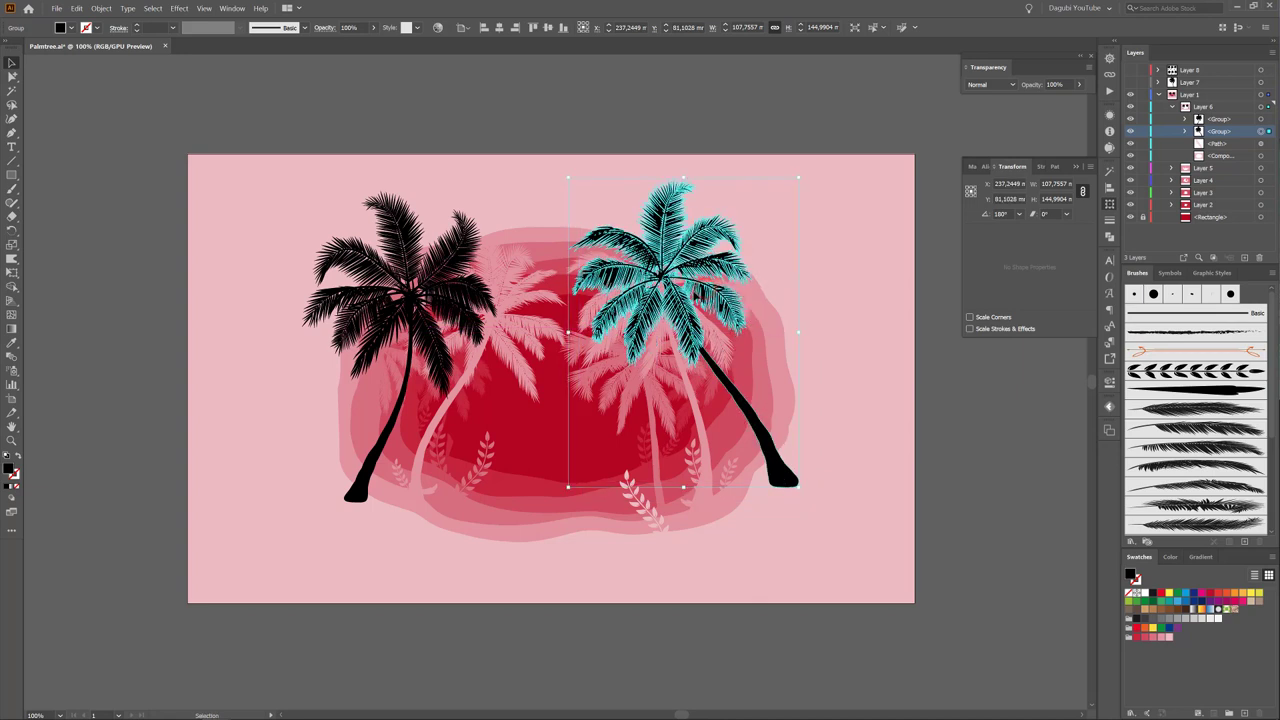
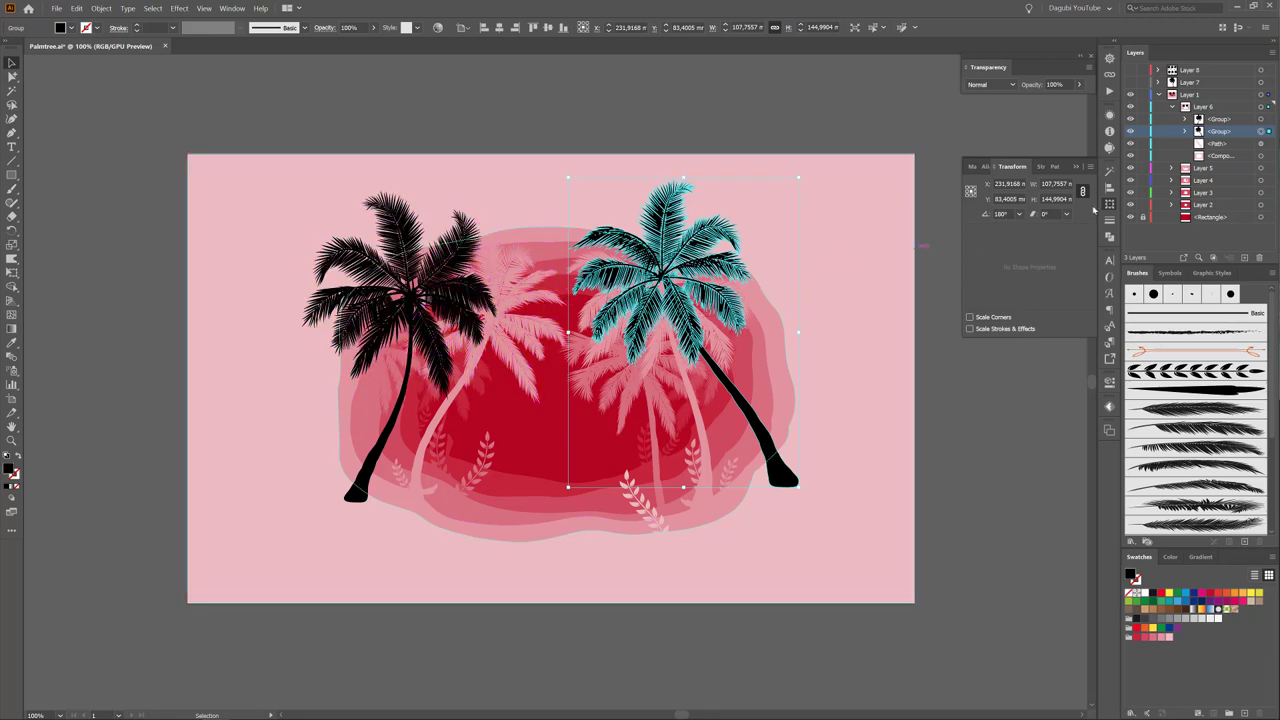
Duplicate both black palm-tree groups in Layer 6, then select the two palm trees.
{"action": "left_click", "coordinate": [1226, 120], "text": "shift"}
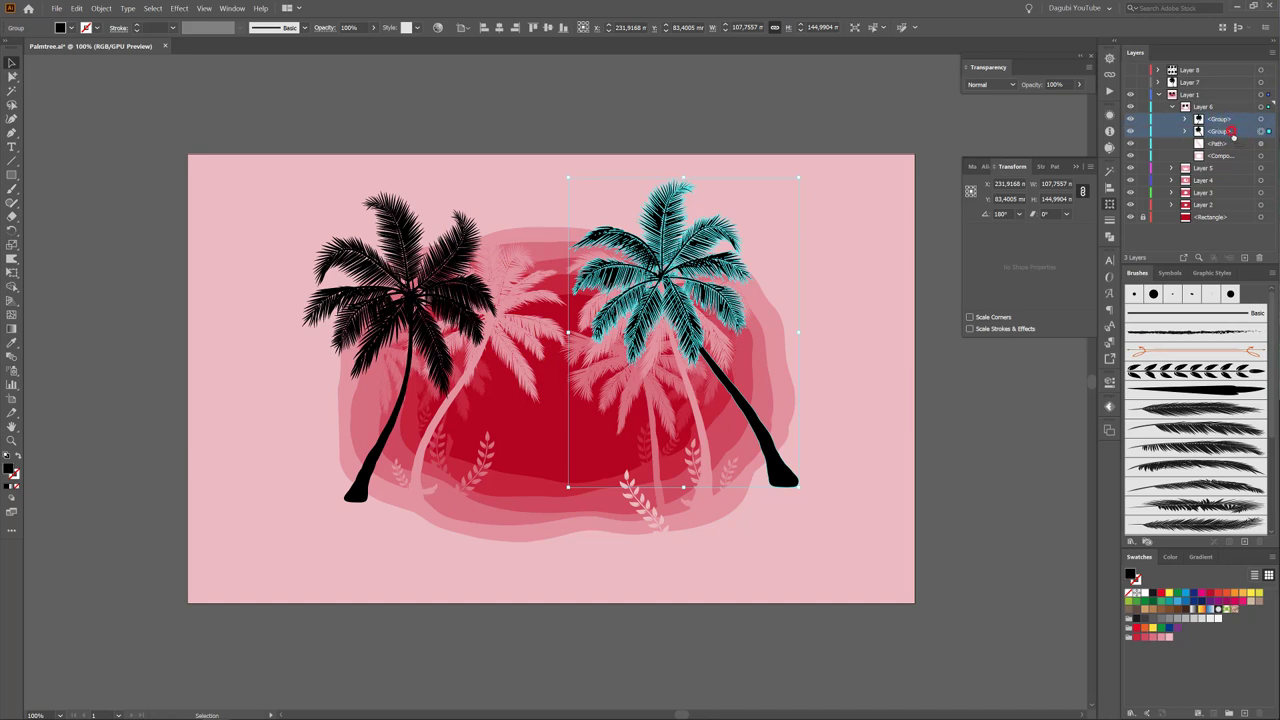
{"action": "left_click_drag", "start_coordinate": [1230, 131], "coordinate": [1246, 258]}
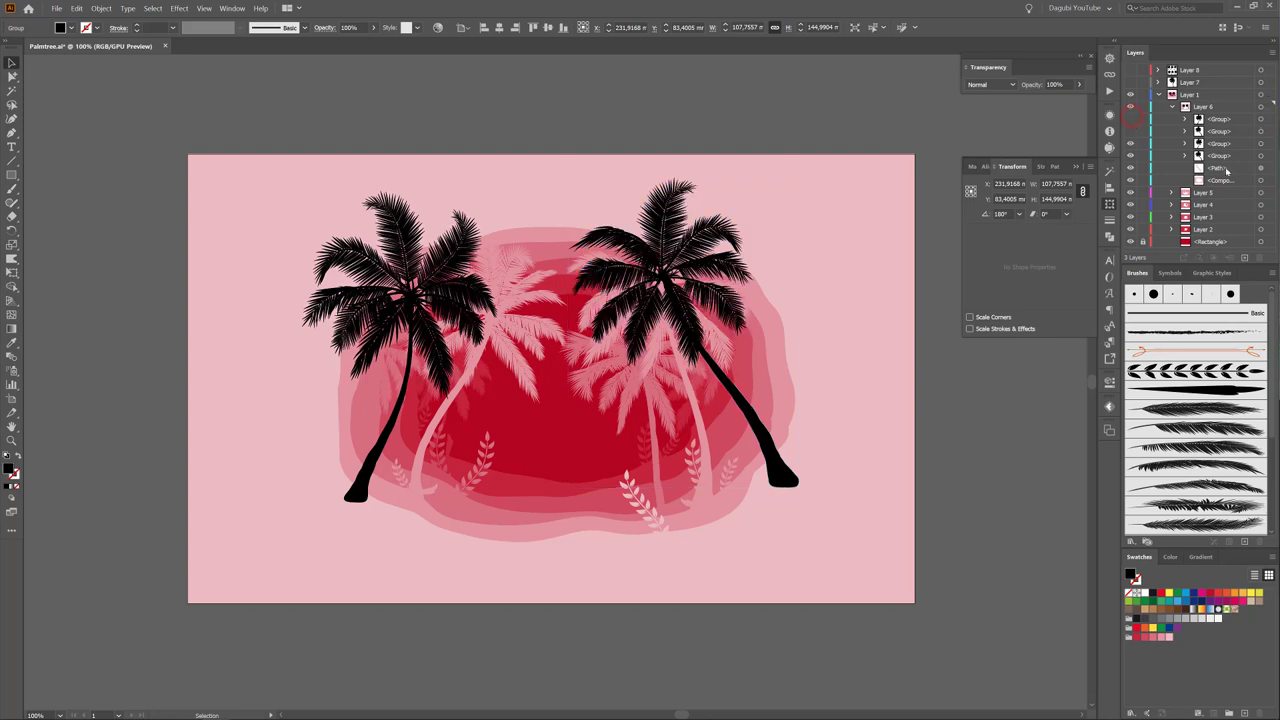
{"action": "key", "text": "ctrl+shift+a"}
{"action": "left_click", "coordinate": [1262, 155]}
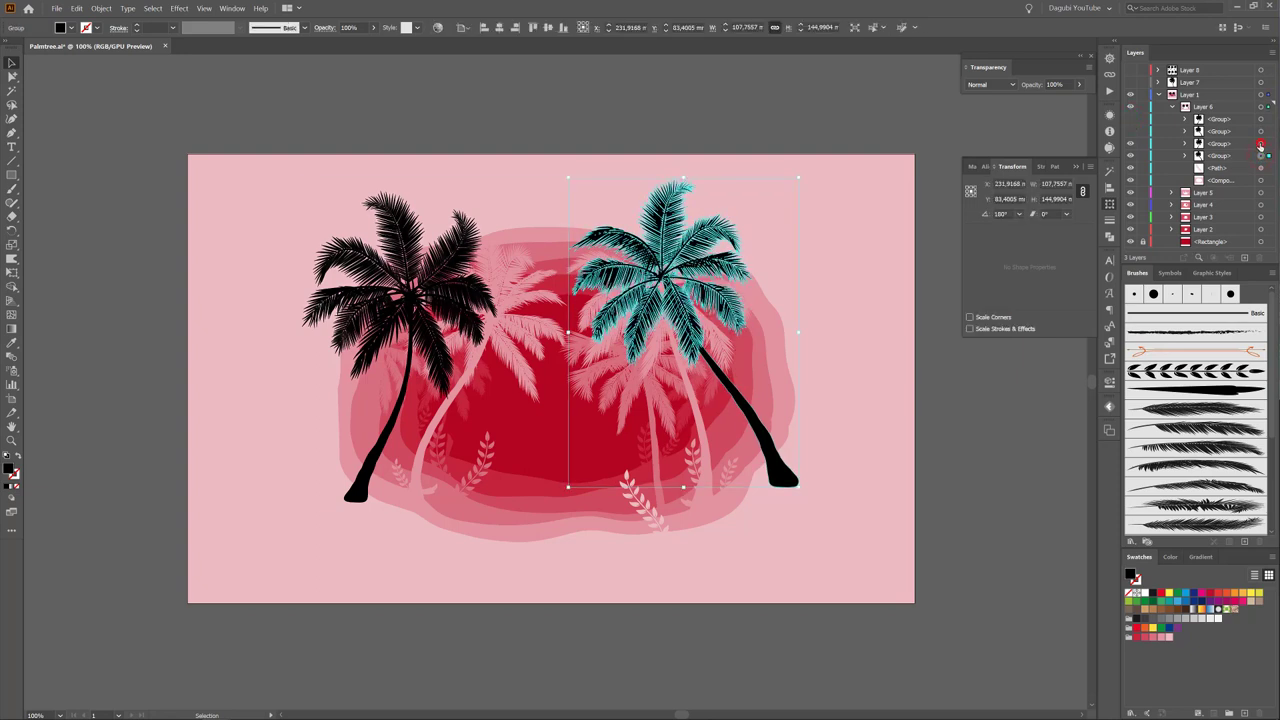
{"action": "left_click", "coordinate": [1261, 143], "text": "shift"}
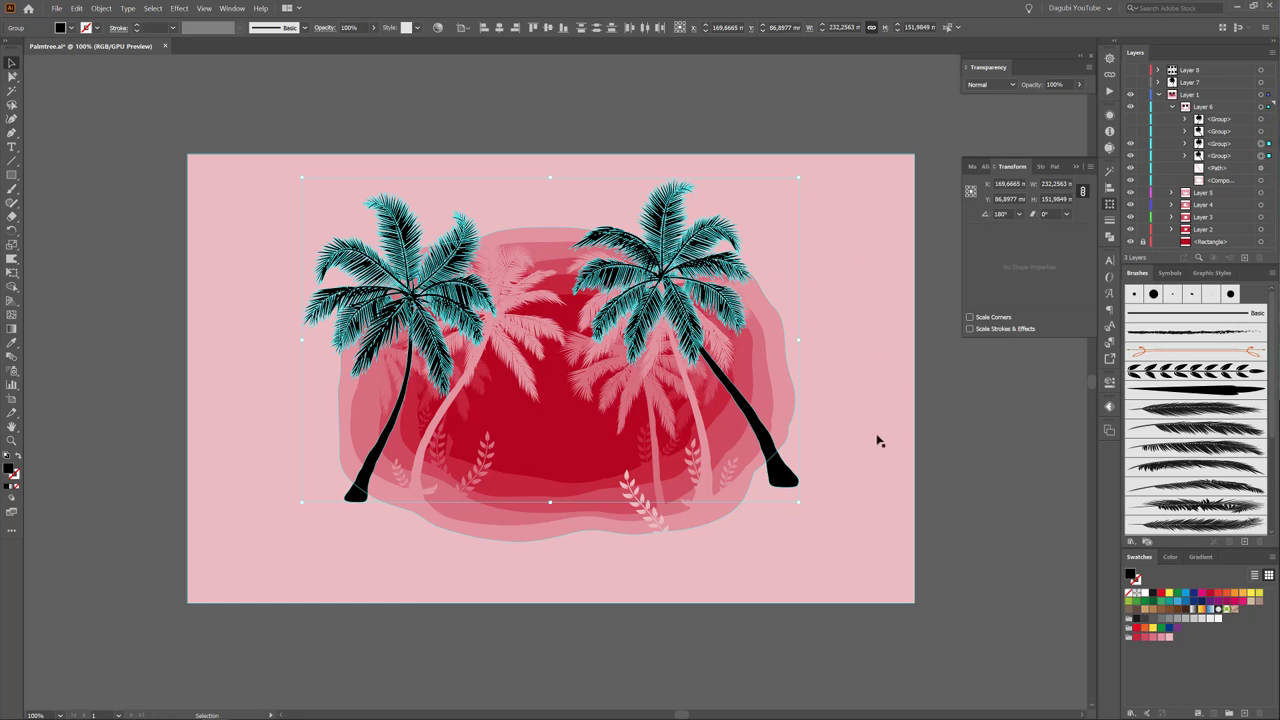
Fill both duplicated palm-tree groups in Layer 6 with the light pink swatch.
{"action": "left_click", "coordinate": [1169, 637]}
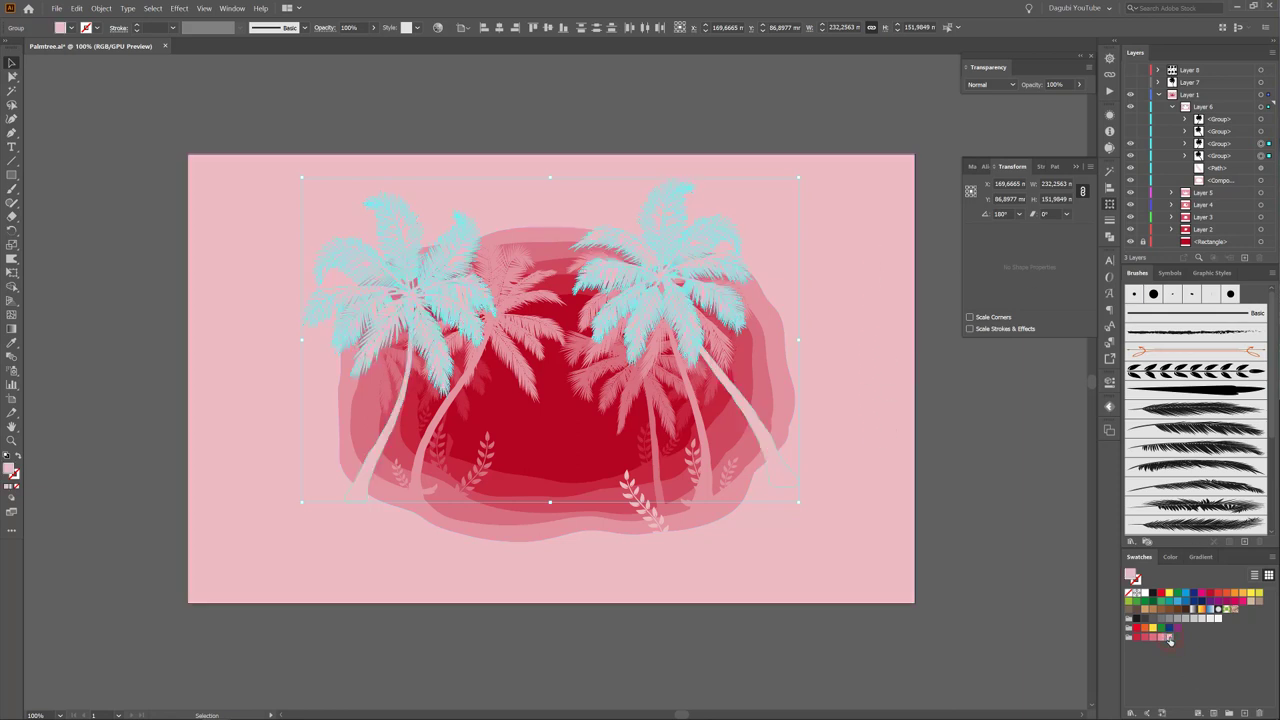
{"action": "left_click", "coordinate": [1006, 506]}
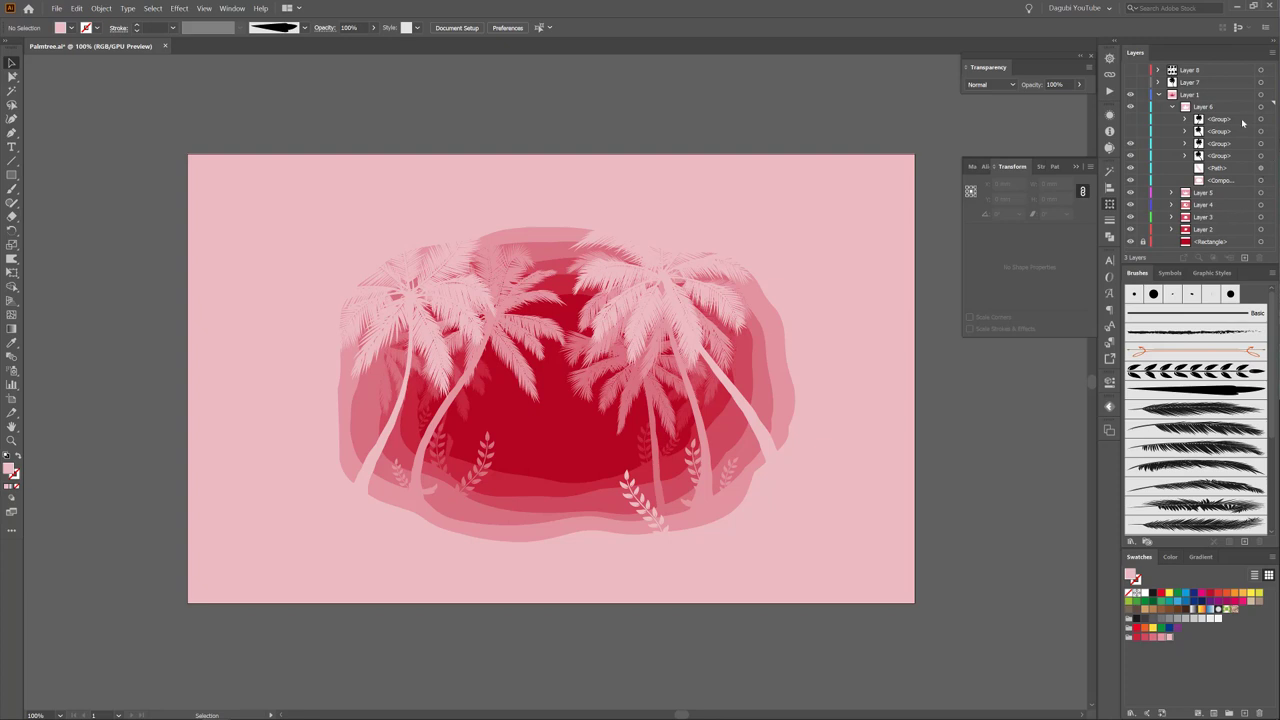
{"action": "left_click", "coordinate": [1131, 120]}
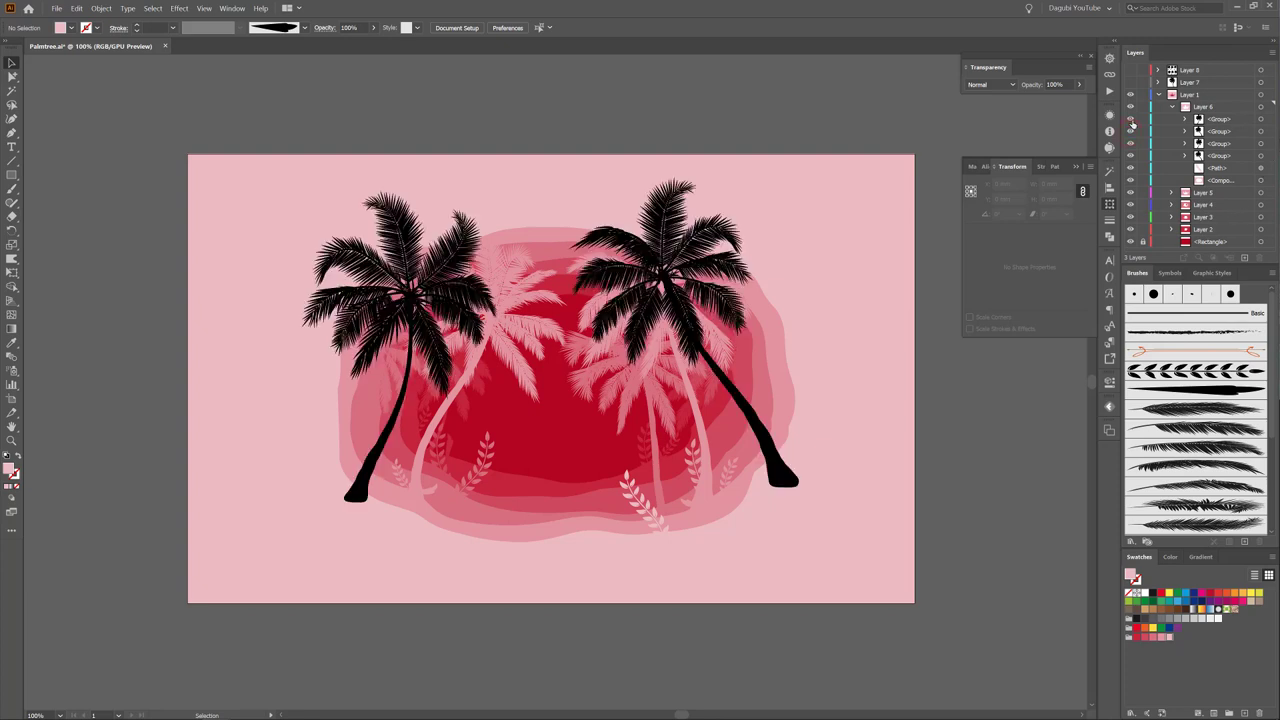
{"action": "left_click", "coordinate": [1260, 119]}
{"action": "left_click", "coordinate": [1260, 131], "text": "shift"}
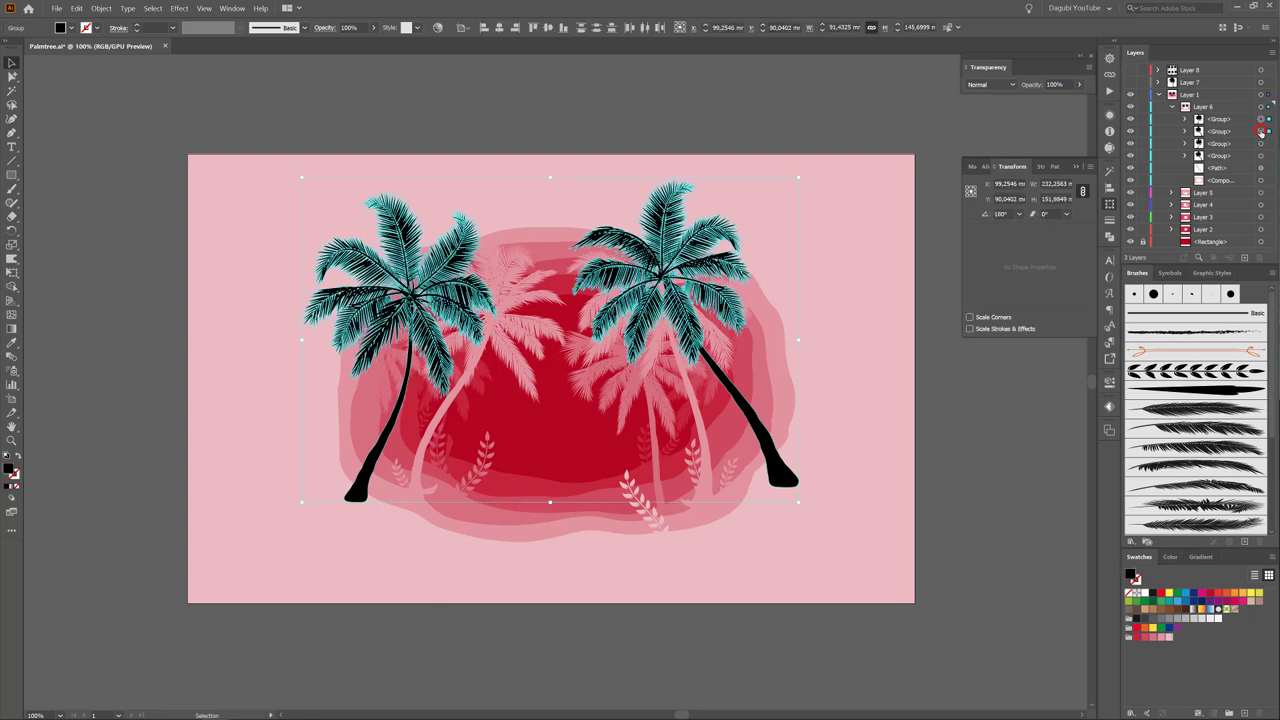
{"action": "left_click", "coordinate": [1167, 637]}
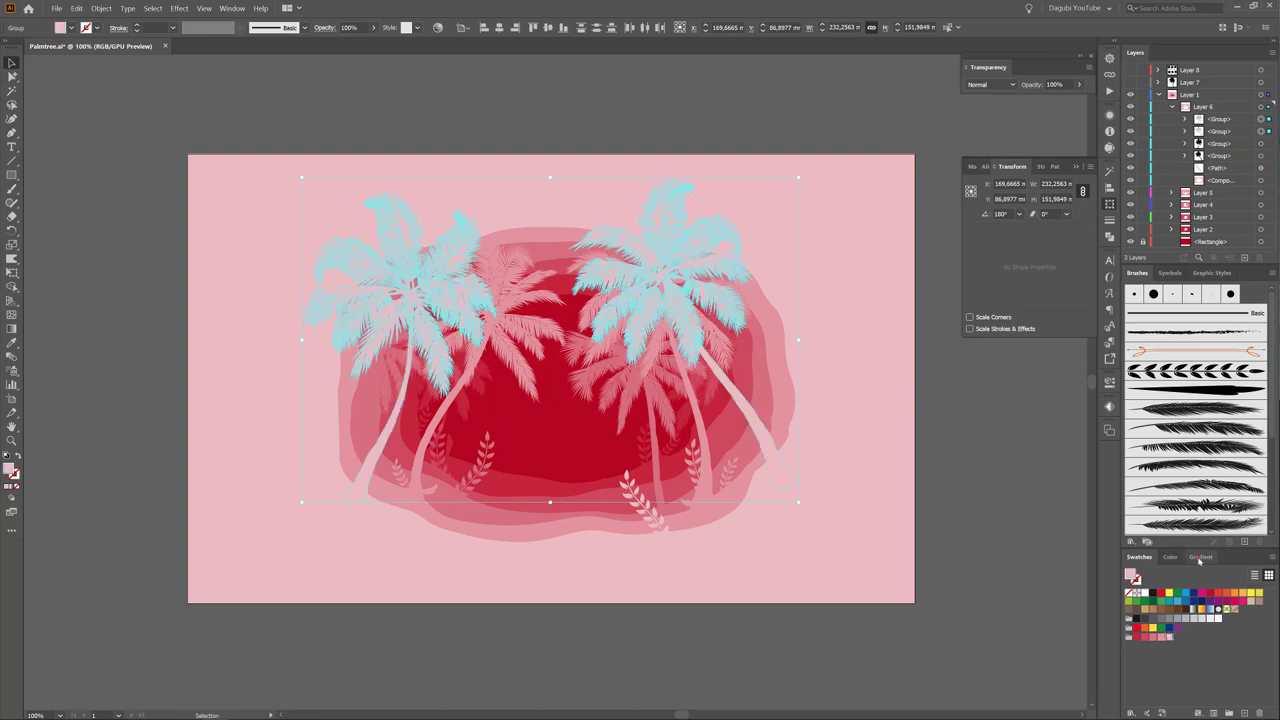
{"action": "left_click", "coordinate": [1200, 558]}
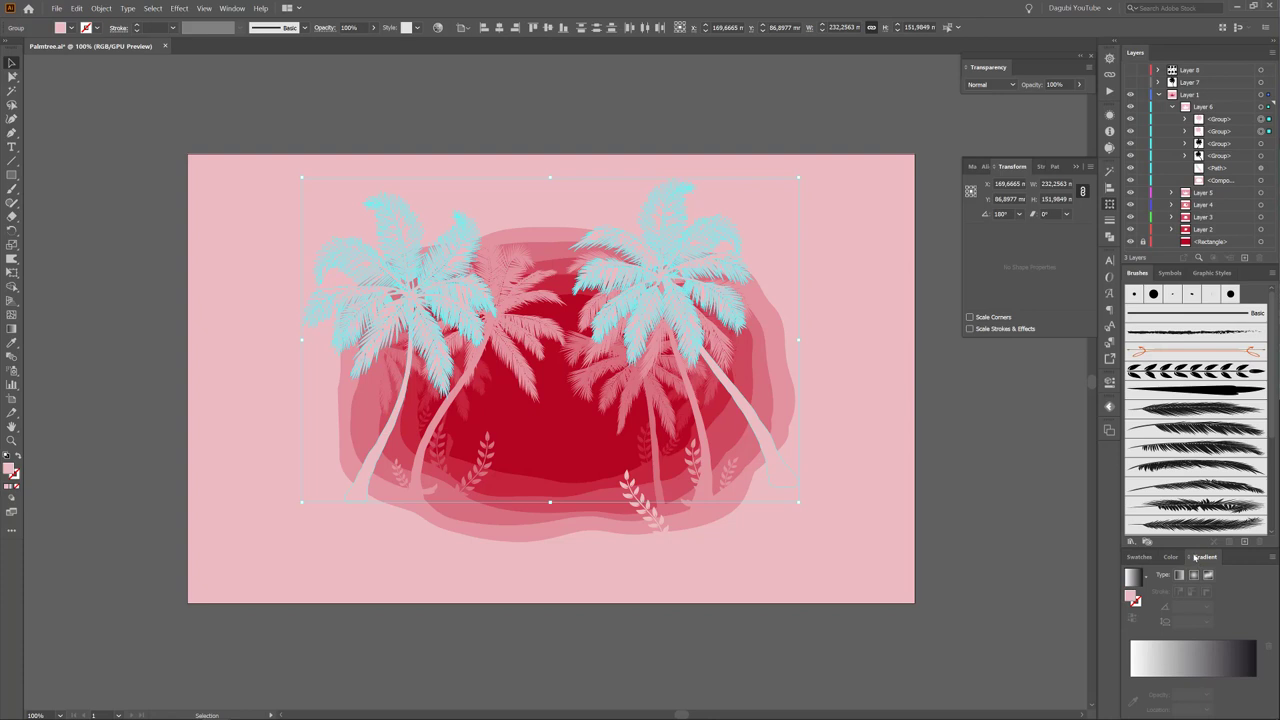
Apply a gradient fill to the palms and change its black stop to the light pink swatch.
{"action": "left_click", "coordinate": [1132, 576]}
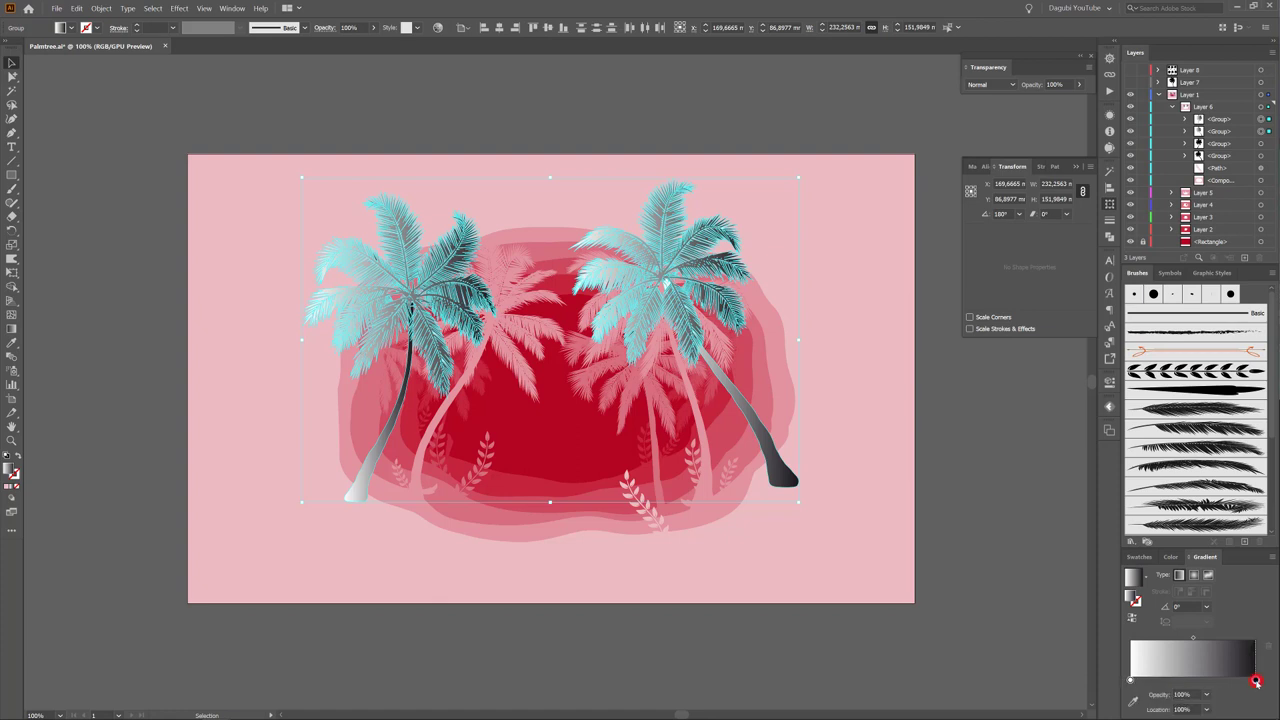
{"action": "double_click", "coordinate": [1256, 681]}
{"action": "left_click", "coordinate": [1105, 562]}
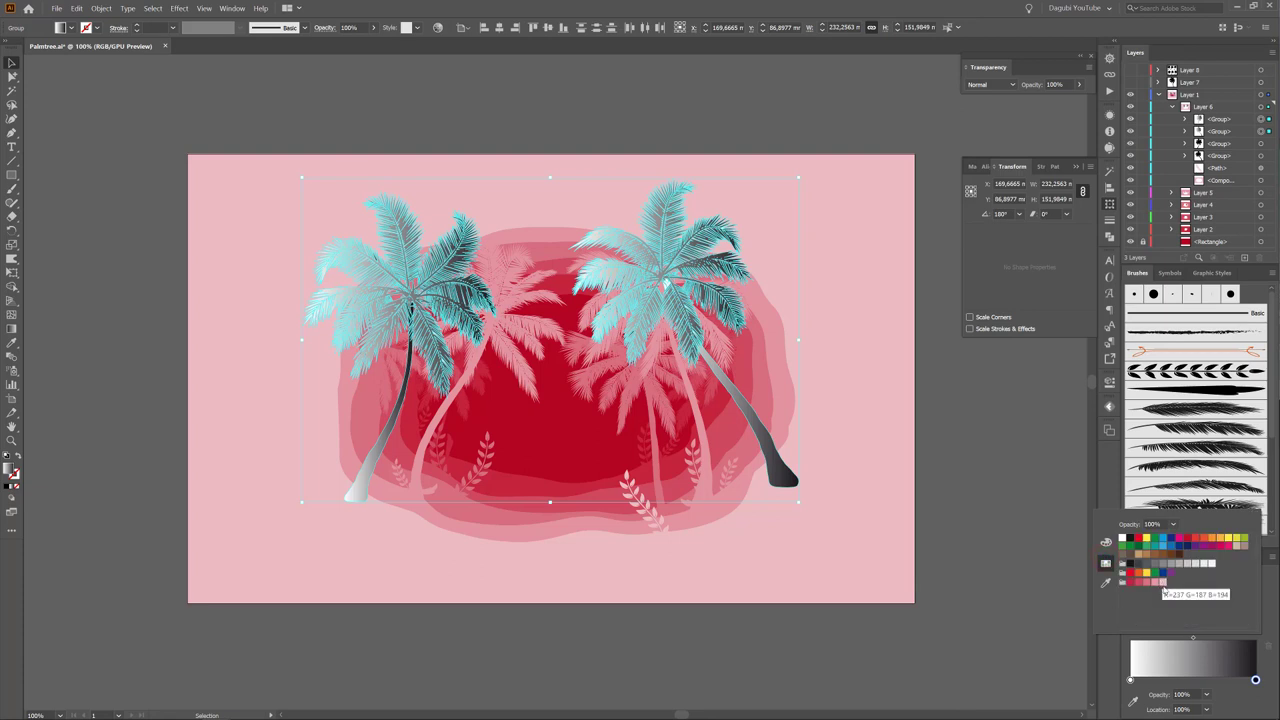
{"action": "left_click", "coordinate": [1162, 582]}
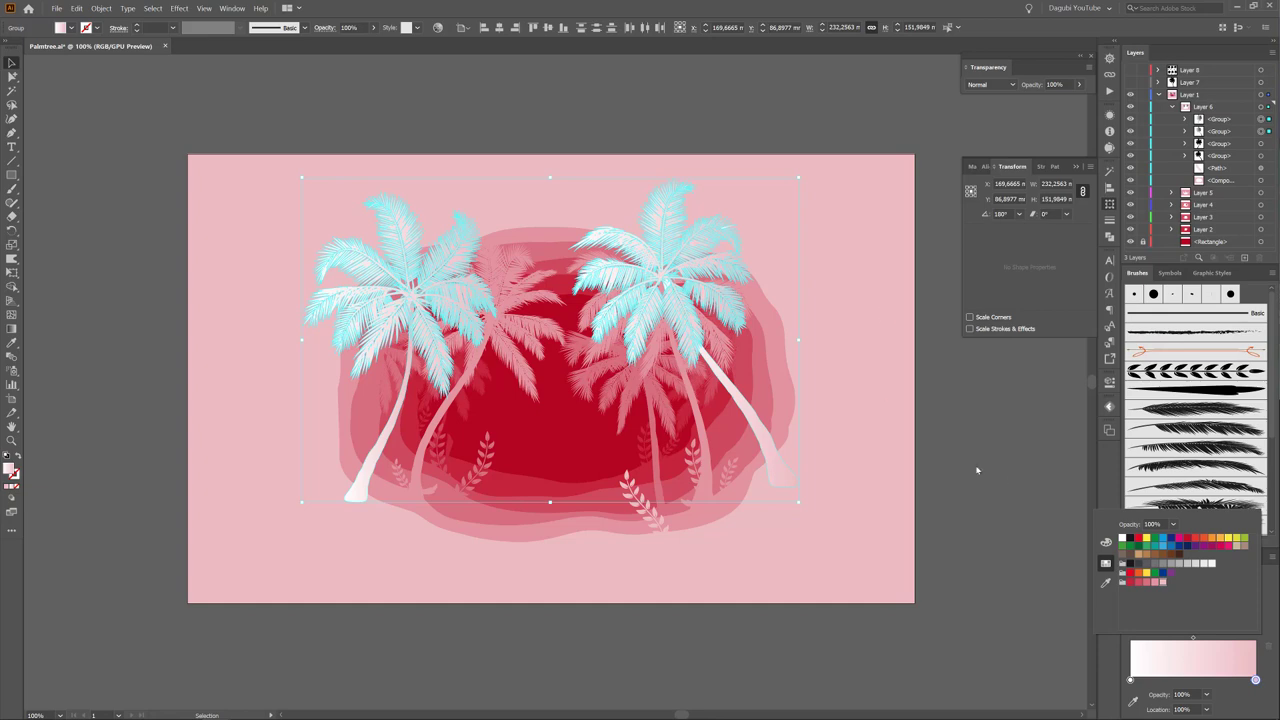
{"action": "left_click", "coordinate": [1276, 602]}
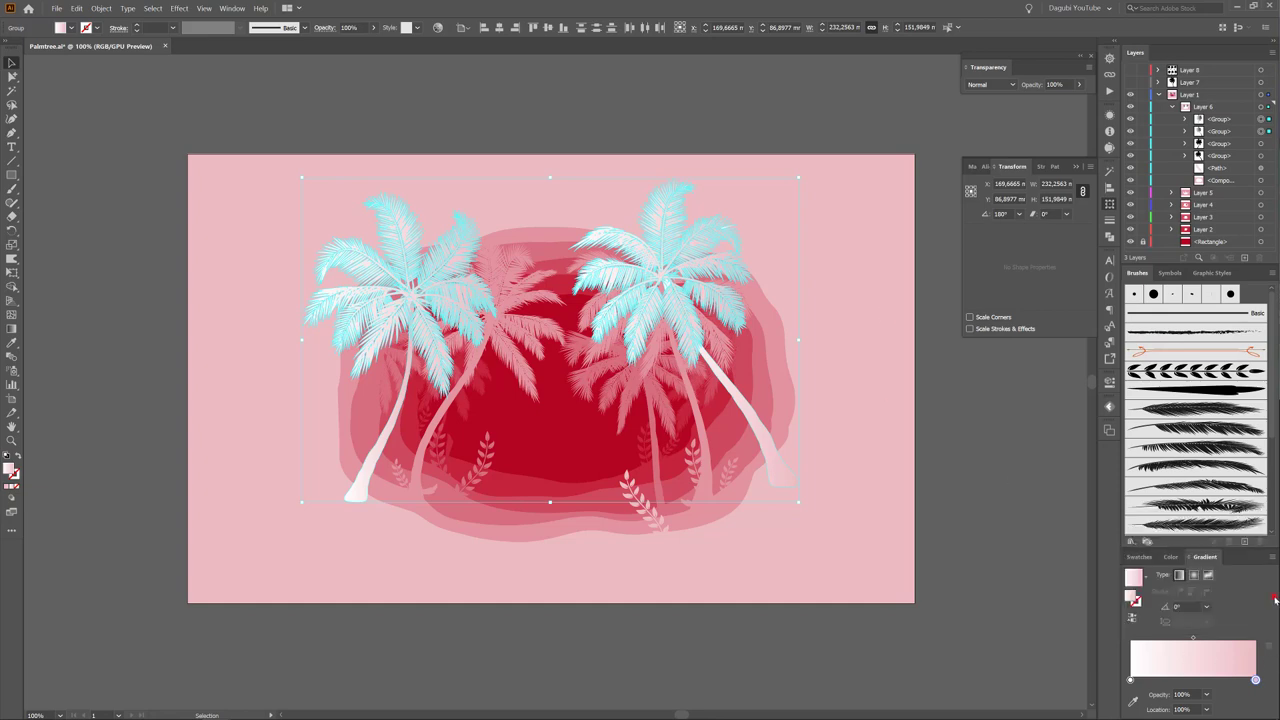
Reselect both palm-tree groups and switch to the Gradient tool.
{"action": "left_click", "coordinate": [1011, 403]}
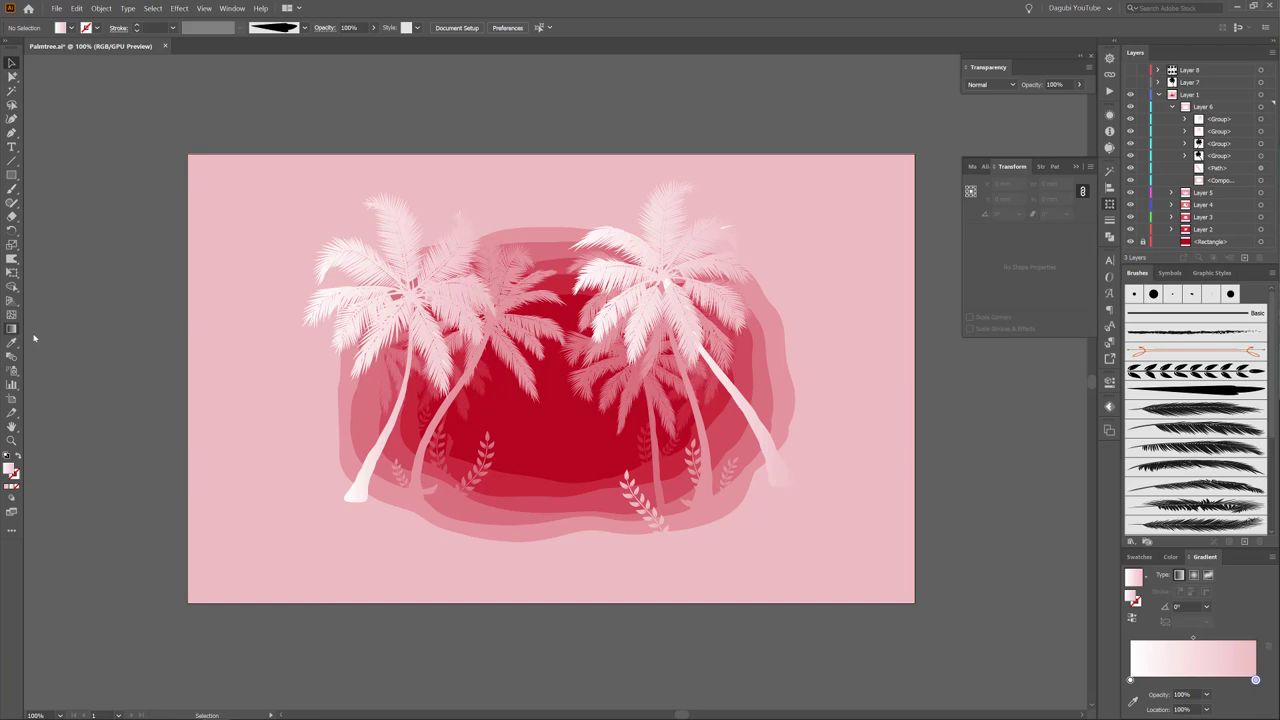
{"action": "left_click", "coordinate": [1260, 119]}
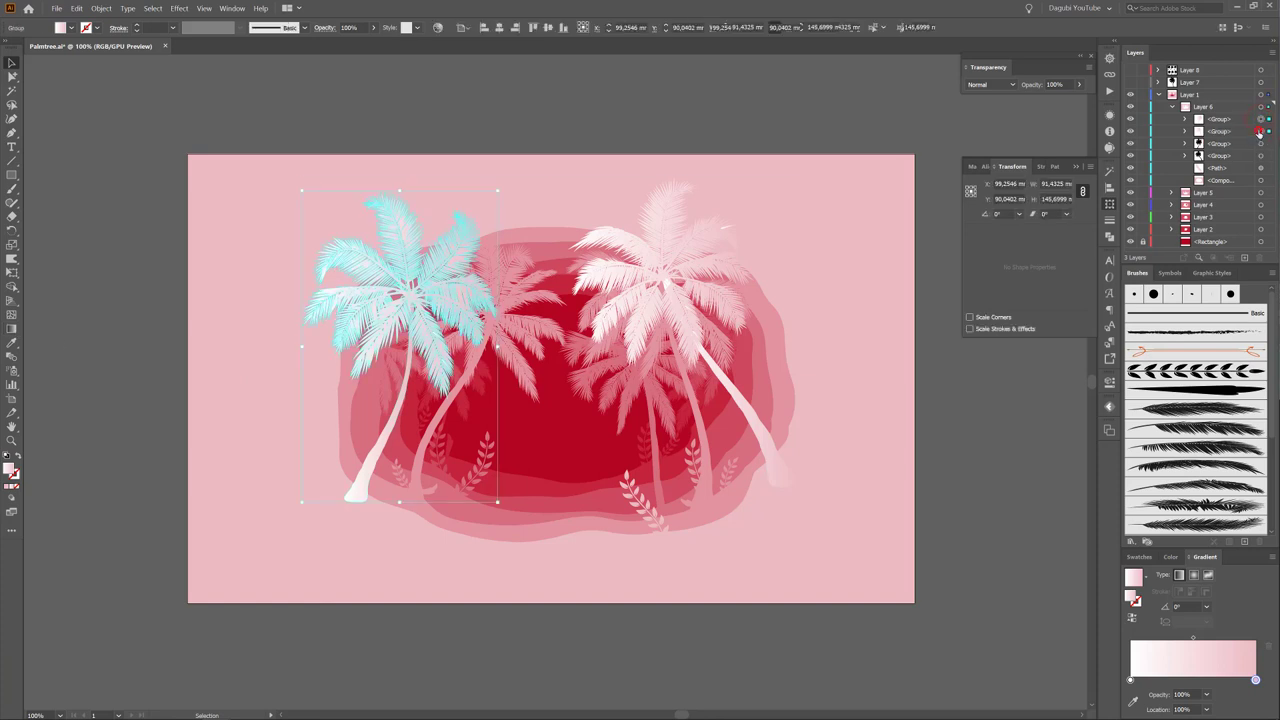
{"action": "left_click", "coordinate": [1260, 131], "text": "shift"}
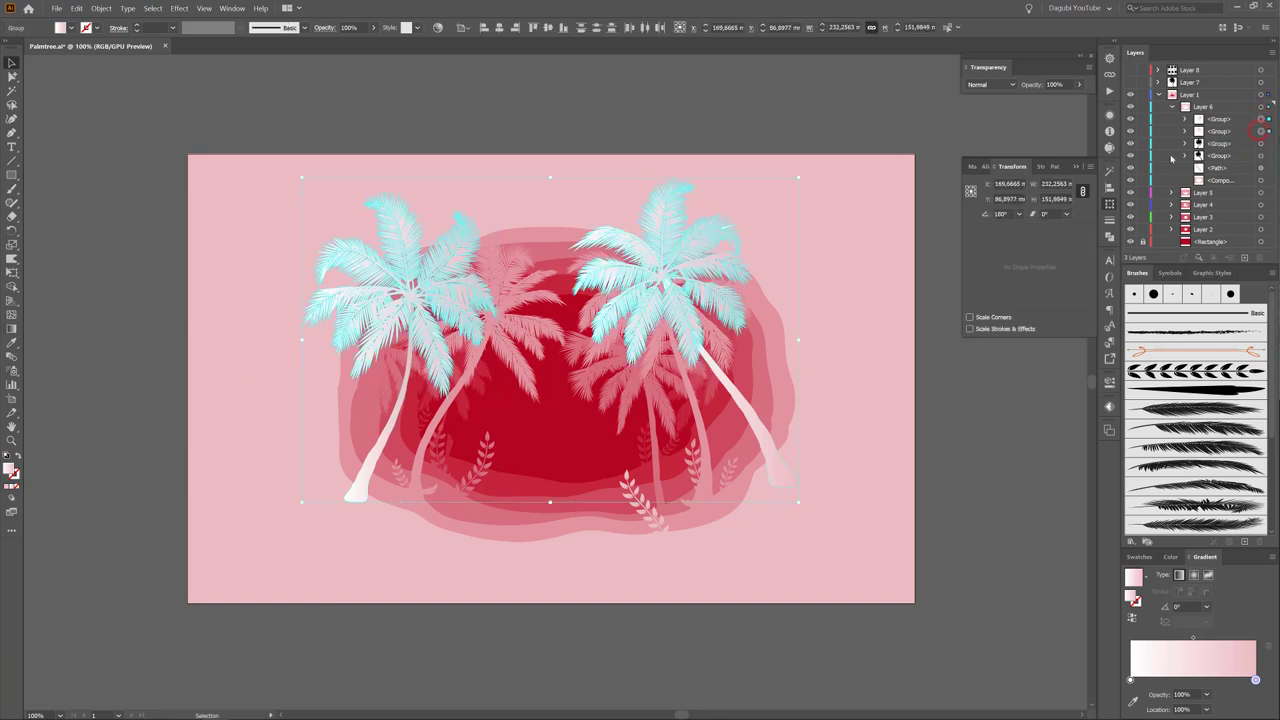
{"action": "left_click", "coordinate": [12, 329]}
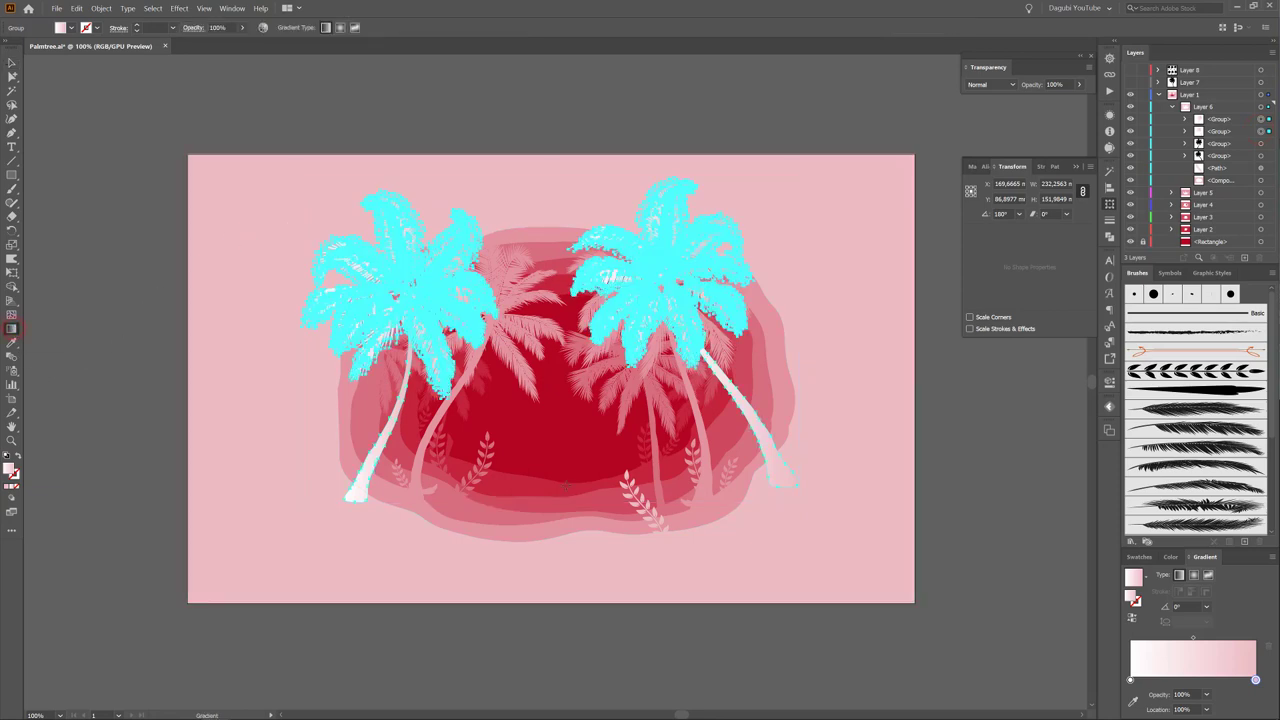
Run the palm gradient vertically (-89.6564°), white crowns fading to pink trunks, with edges hidden.
{"action": "left_click", "coordinate": [560, 522]}
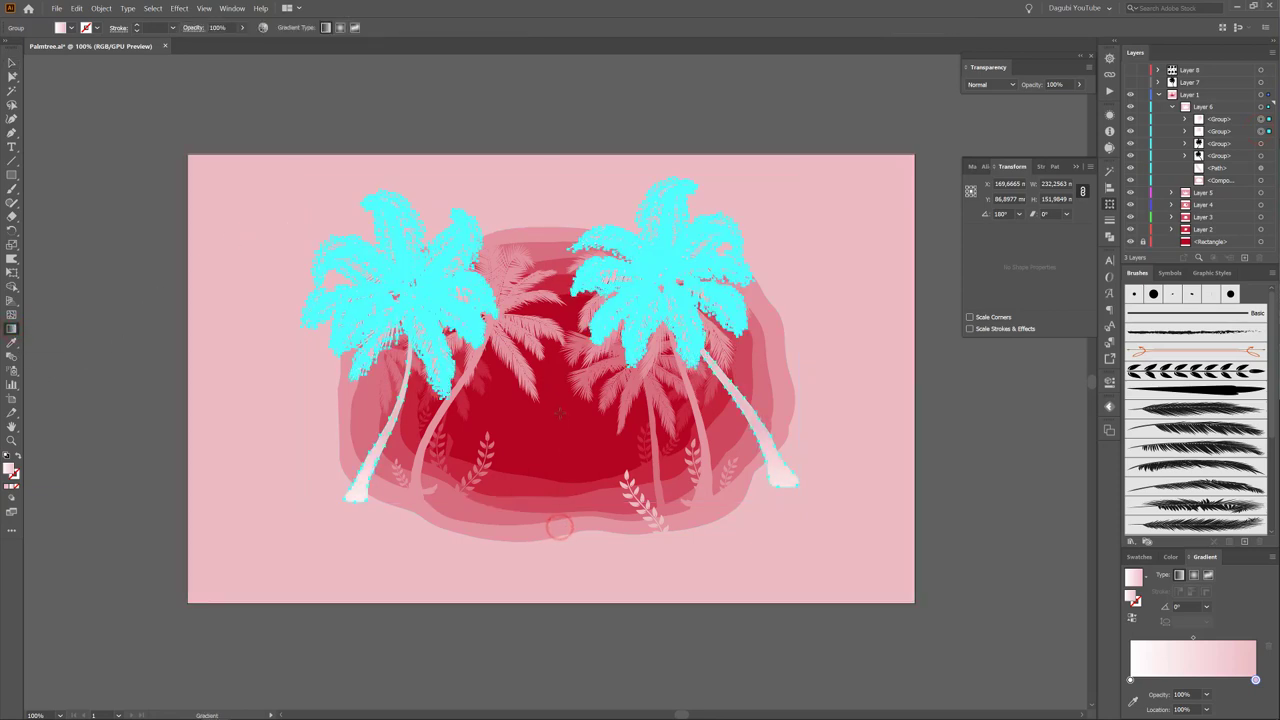
{"action": "left_click_drag", "start_coordinate": [568, 238], "coordinate": [566, 172]}
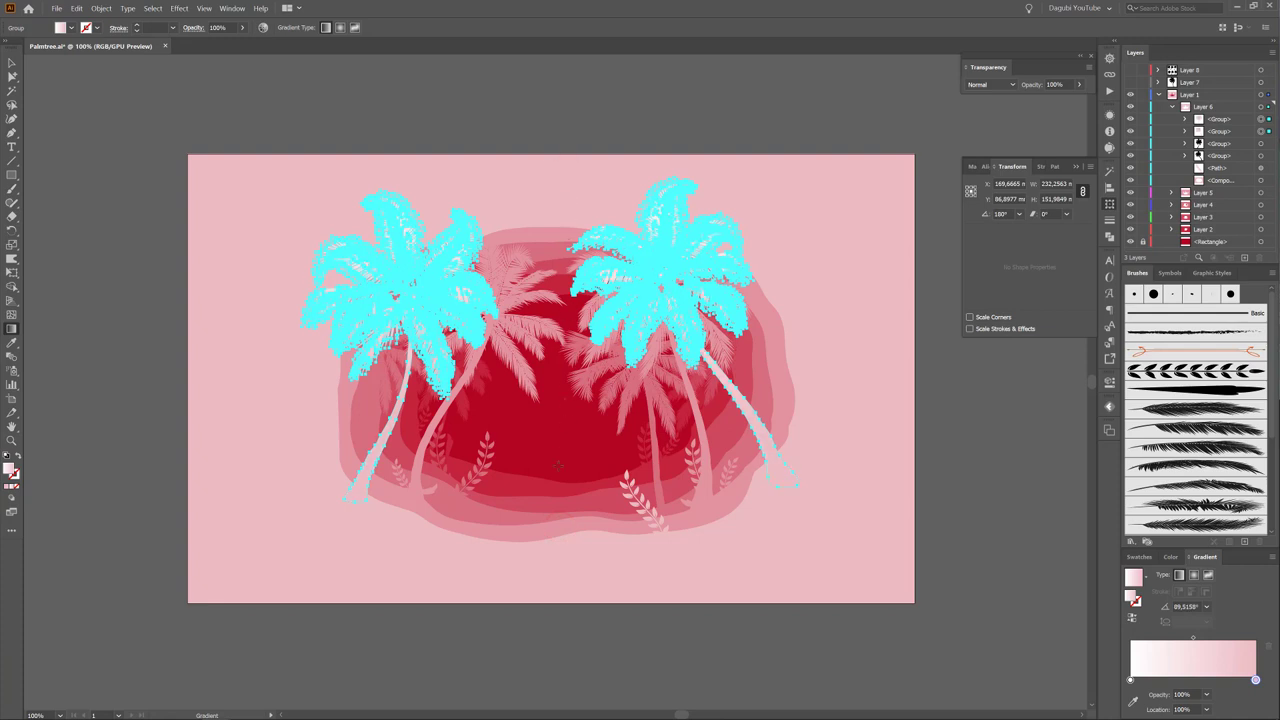
{"action": "left_click_drag", "start_coordinate": [555, 498], "coordinate": [555, 498]}
{"action": "left_click", "coordinate": [203, 8]}
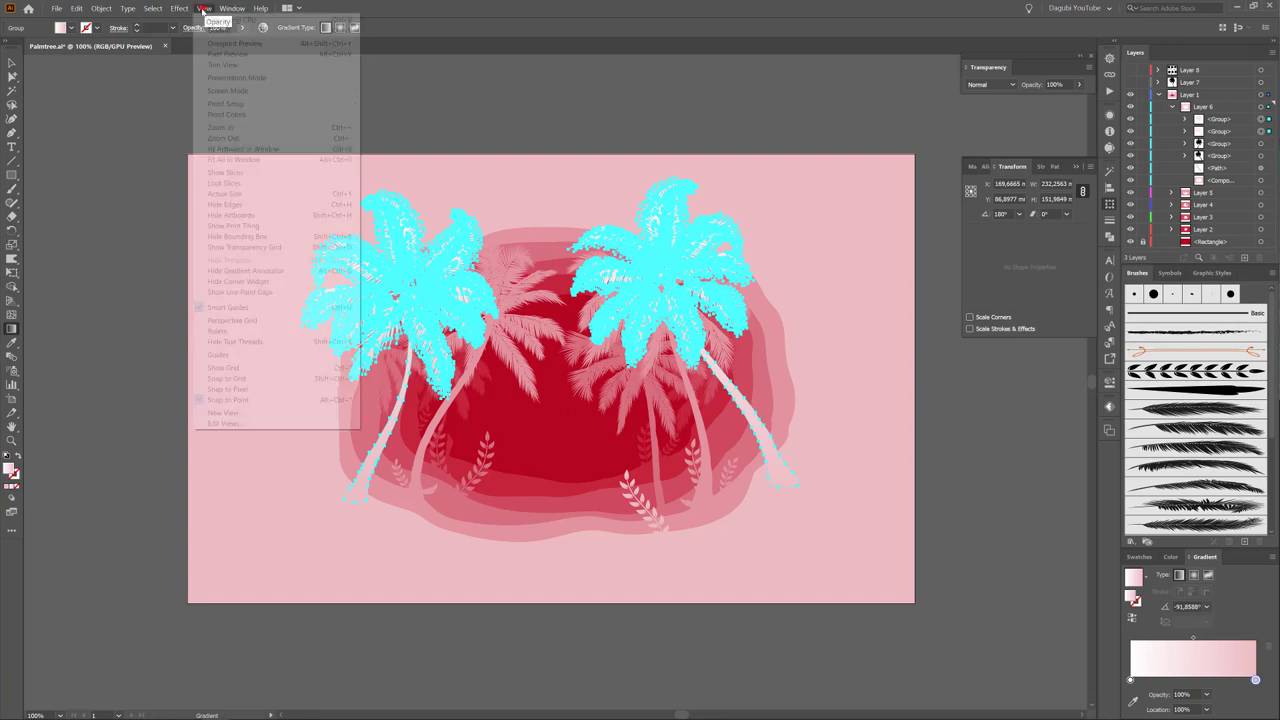
{"action": "left_click", "coordinate": [228, 205]}
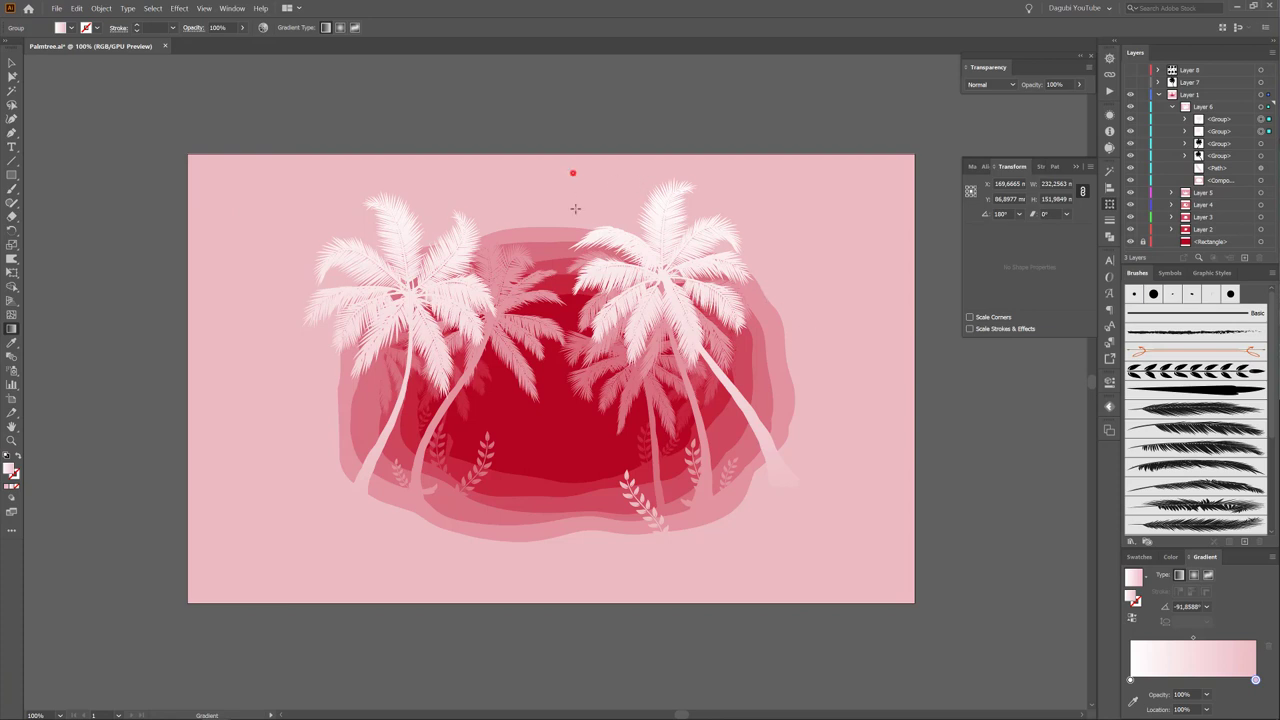
{"action": "left_click", "coordinate": [573, 174]}
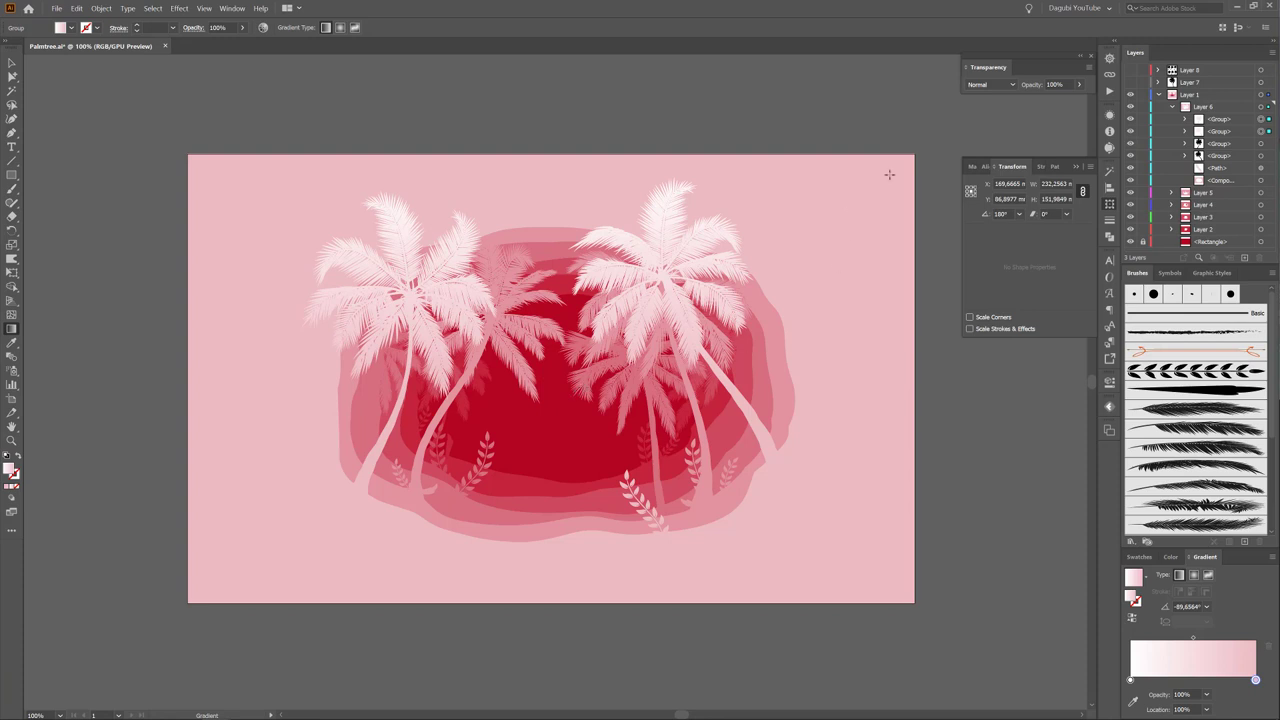
{"action": "key", "text": "v"}
{"action": "left_click", "coordinate": [990, 410]}
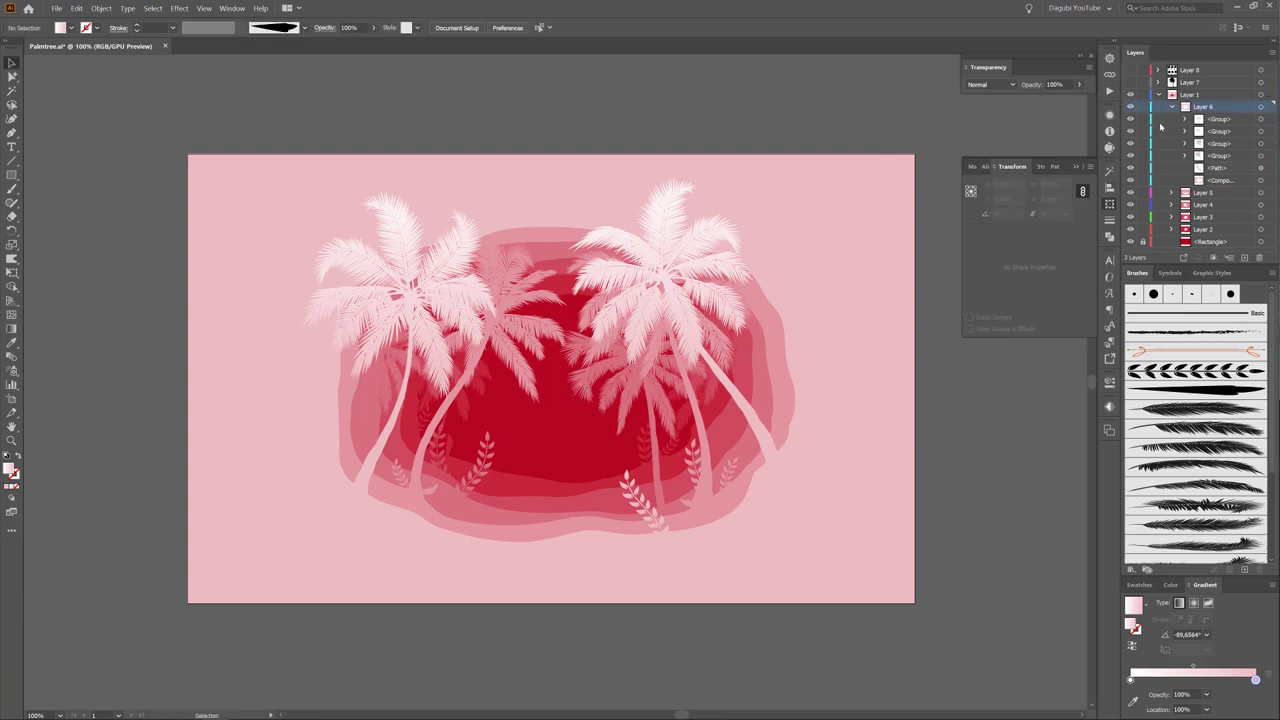
Check the front palm group's visibility and set the drawing mode back to Draw Normal.
{"action": "left_click", "coordinate": [1130, 131]}
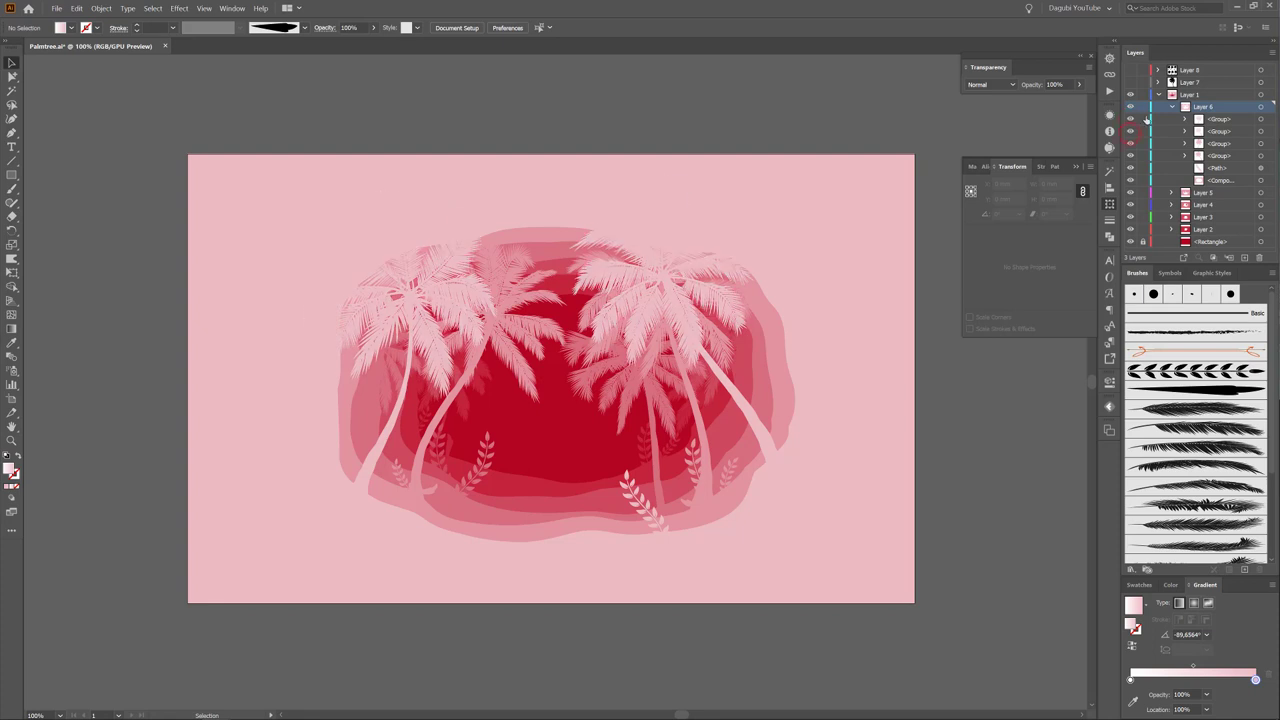
{"action": "left_click", "coordinate": [1130, 131]}
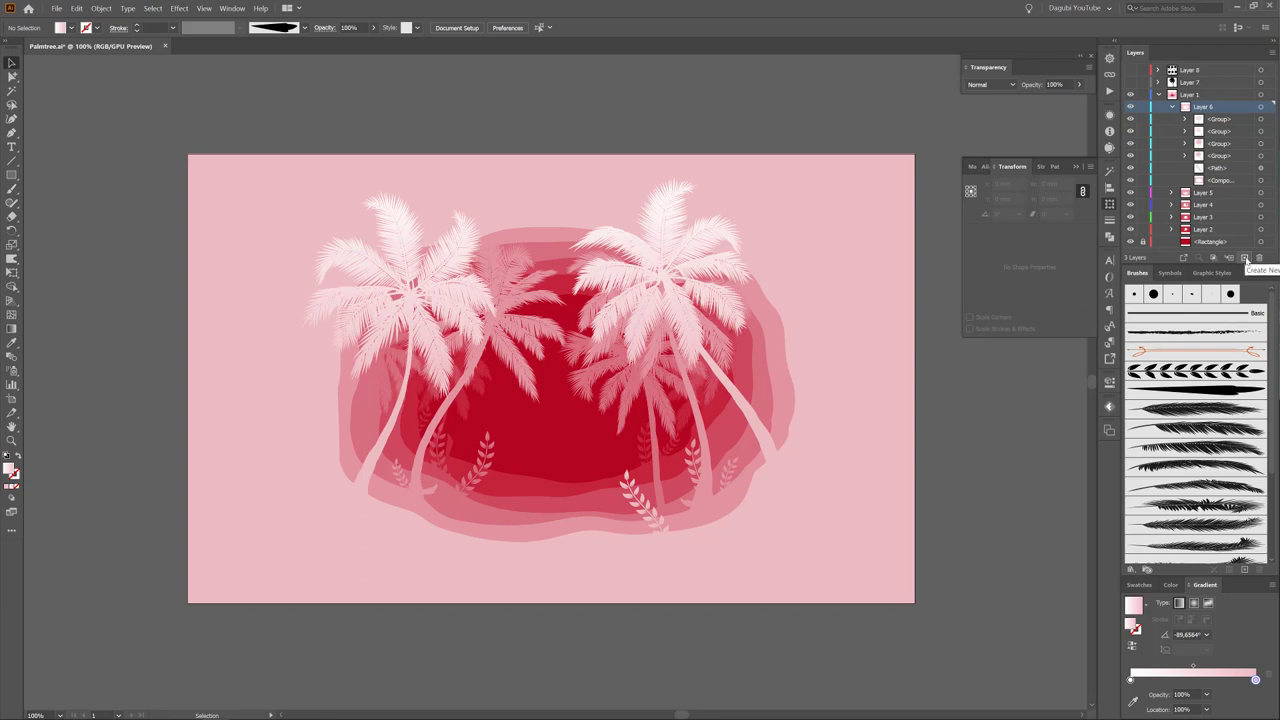
{"action": "left_click", "coordinate": [13, 501]}
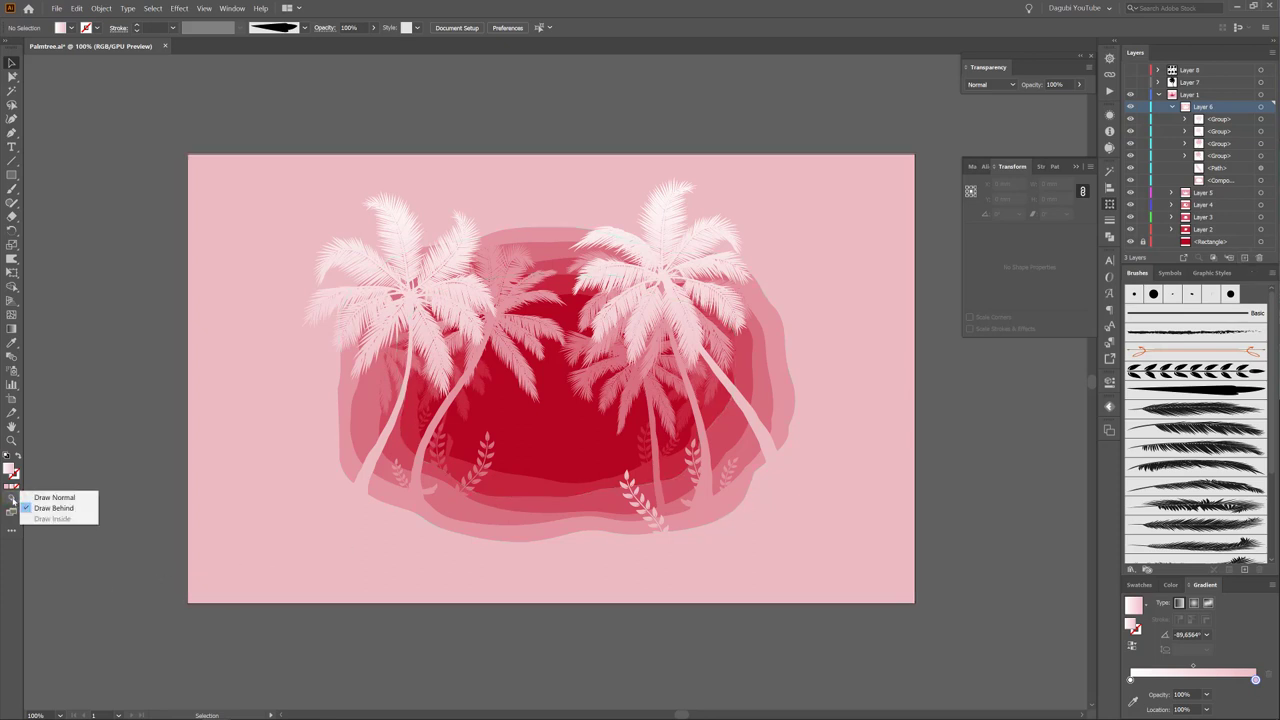
{"action": "left_click", "coordinate": [61, 499]}
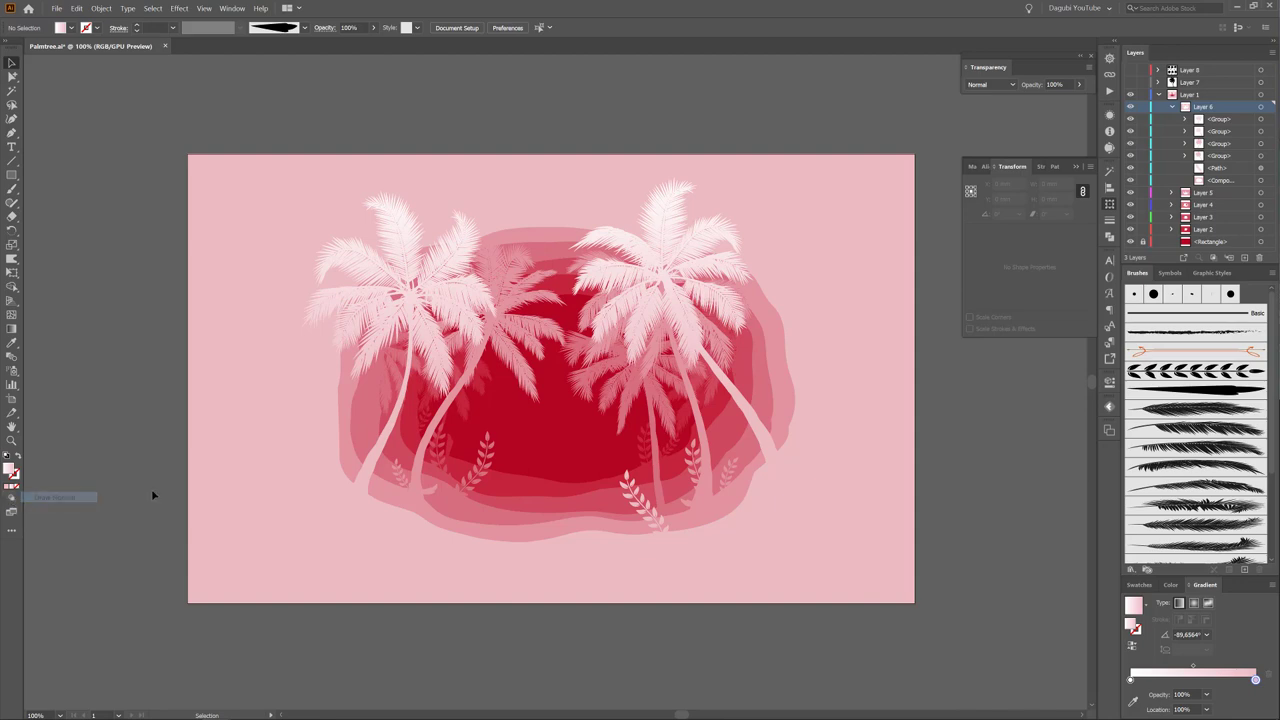
Create Layer 9, move the two front palm groups into it, and collapse Layer 6.
{"action": "left_click", "coordinate": [1244, 257]}
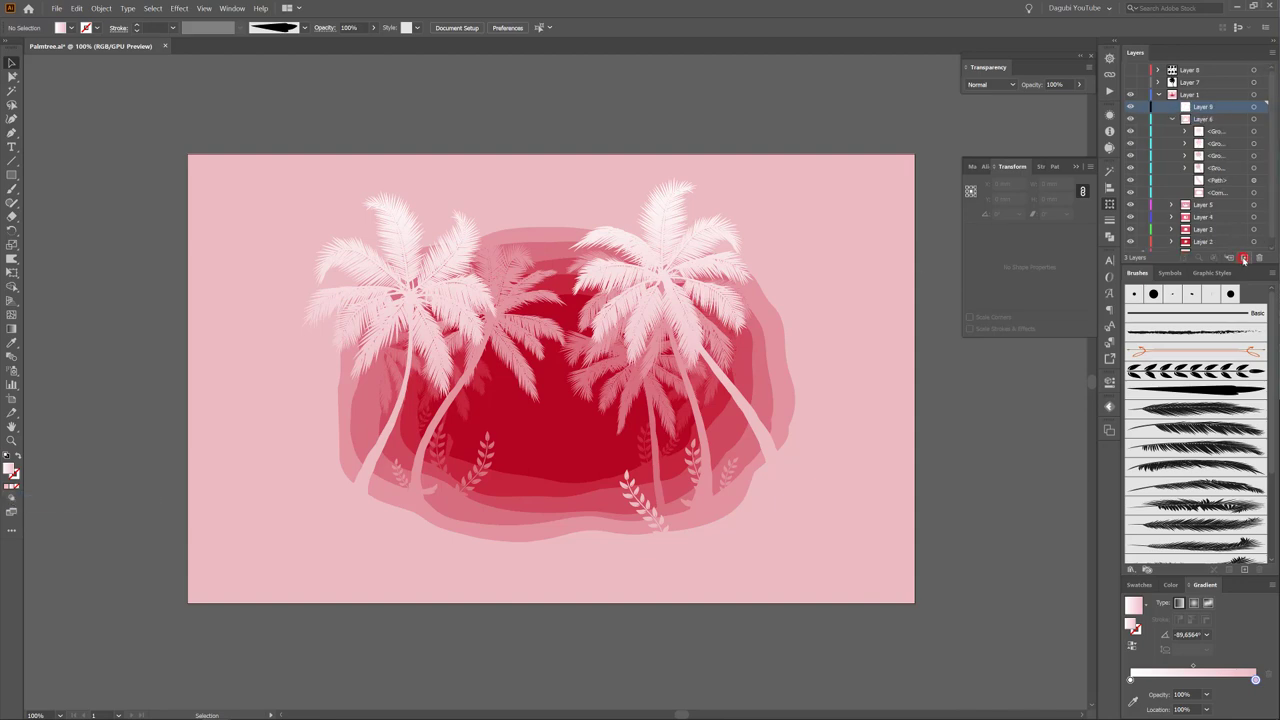
{"action": "left_click", "coordinate": [1218, 131]}
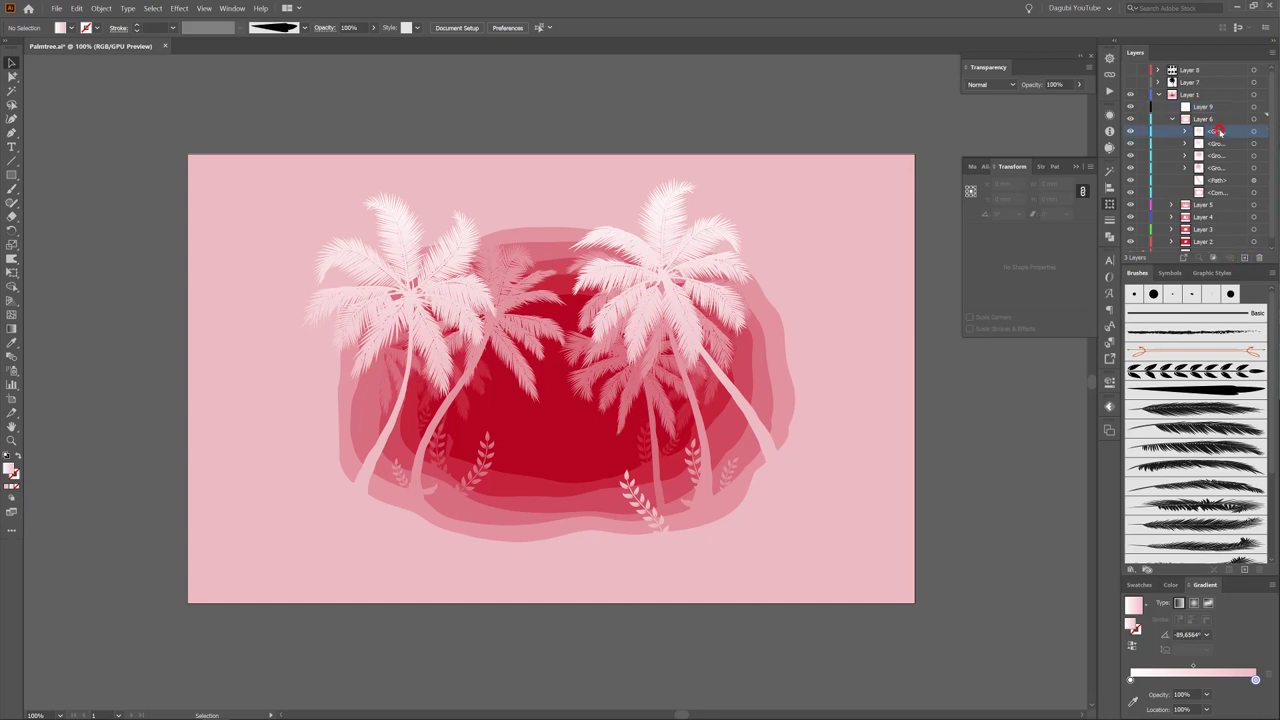
{"action": "left_click", "coordinate": [1130, 142]}
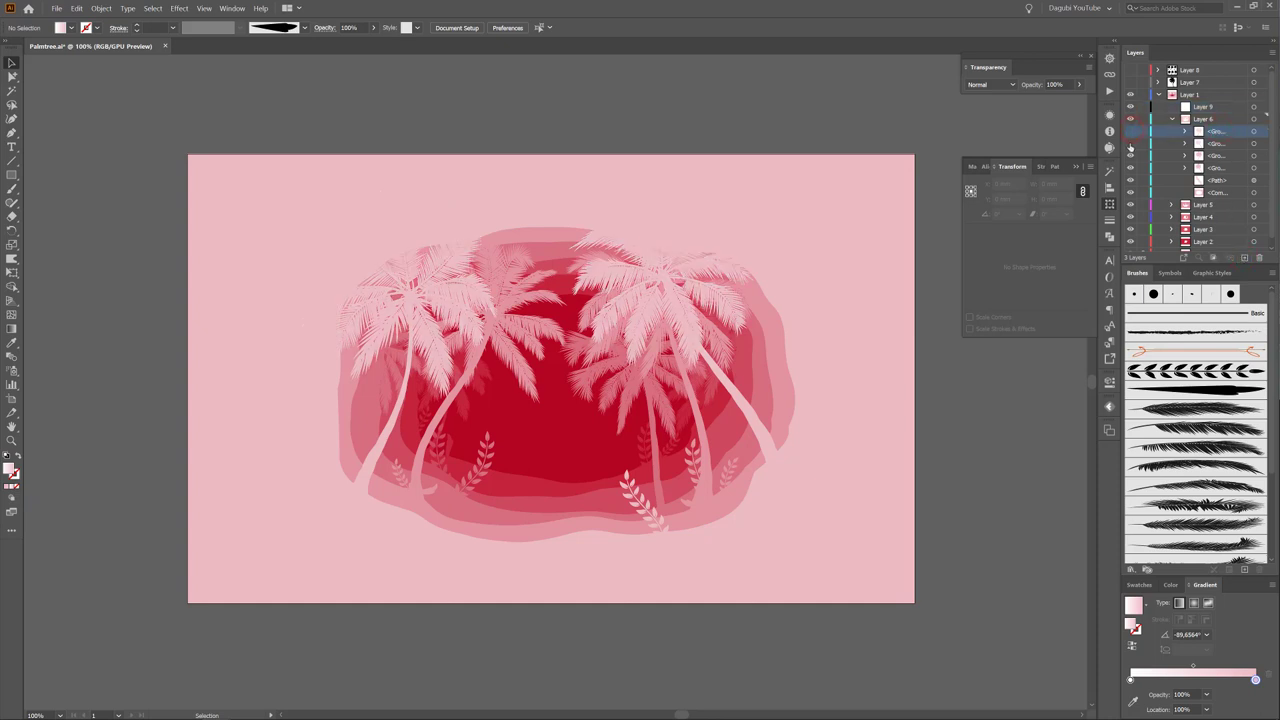
{"action": "left_click", "coordinate": [1218, 143], "text": "shift"}
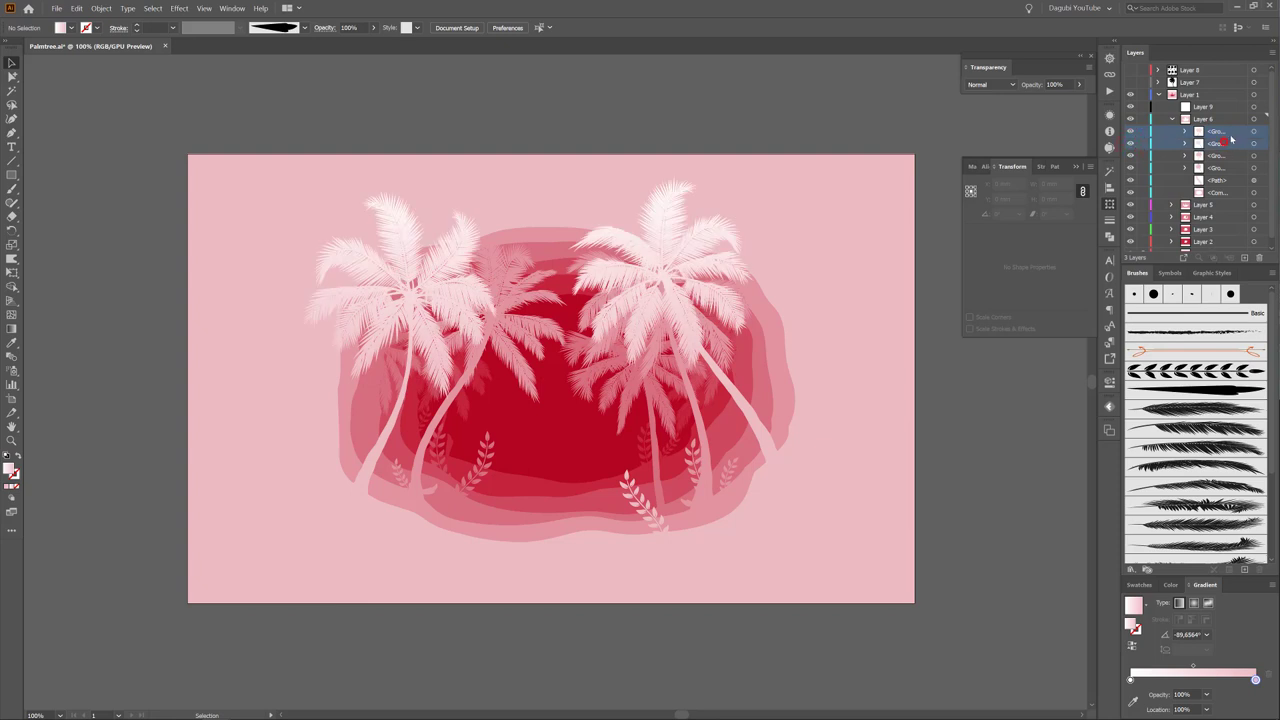
{"action": "left_click_drag", "start_coordinate": [1224, 131], "coordinate": [1218, 106]}
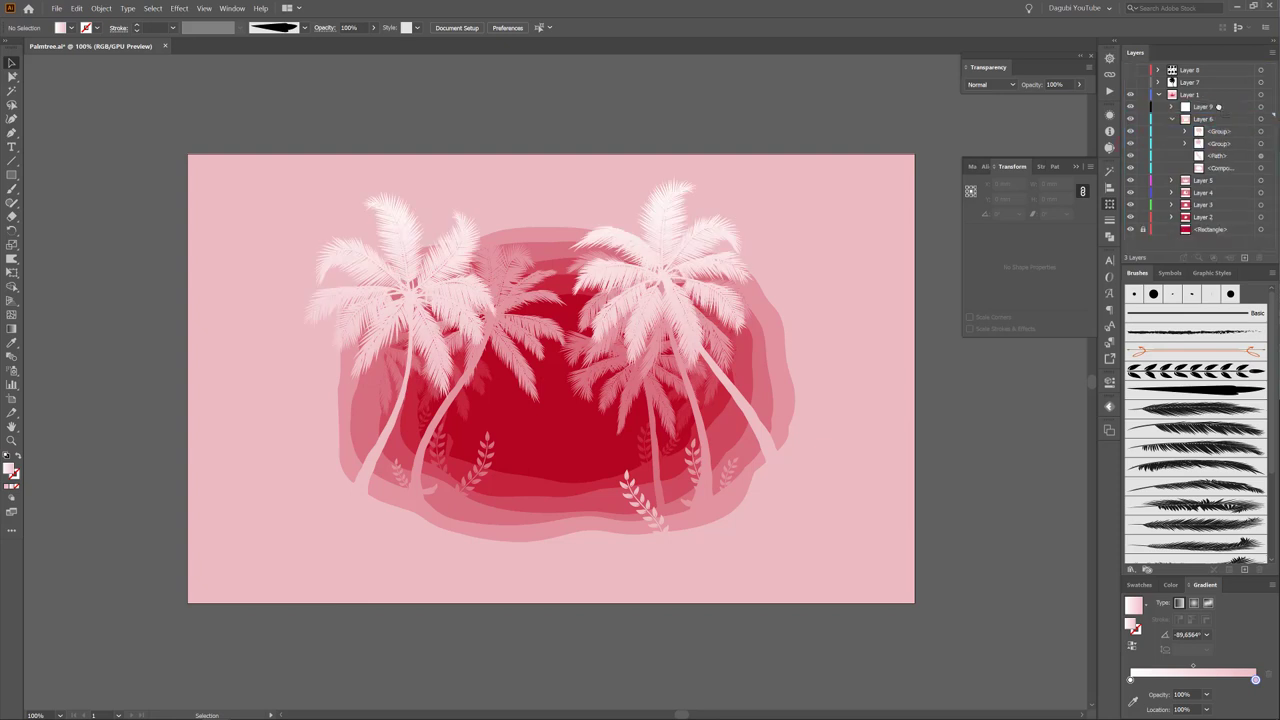
{"action": "left_click", "coordinate": [1130, 106]}
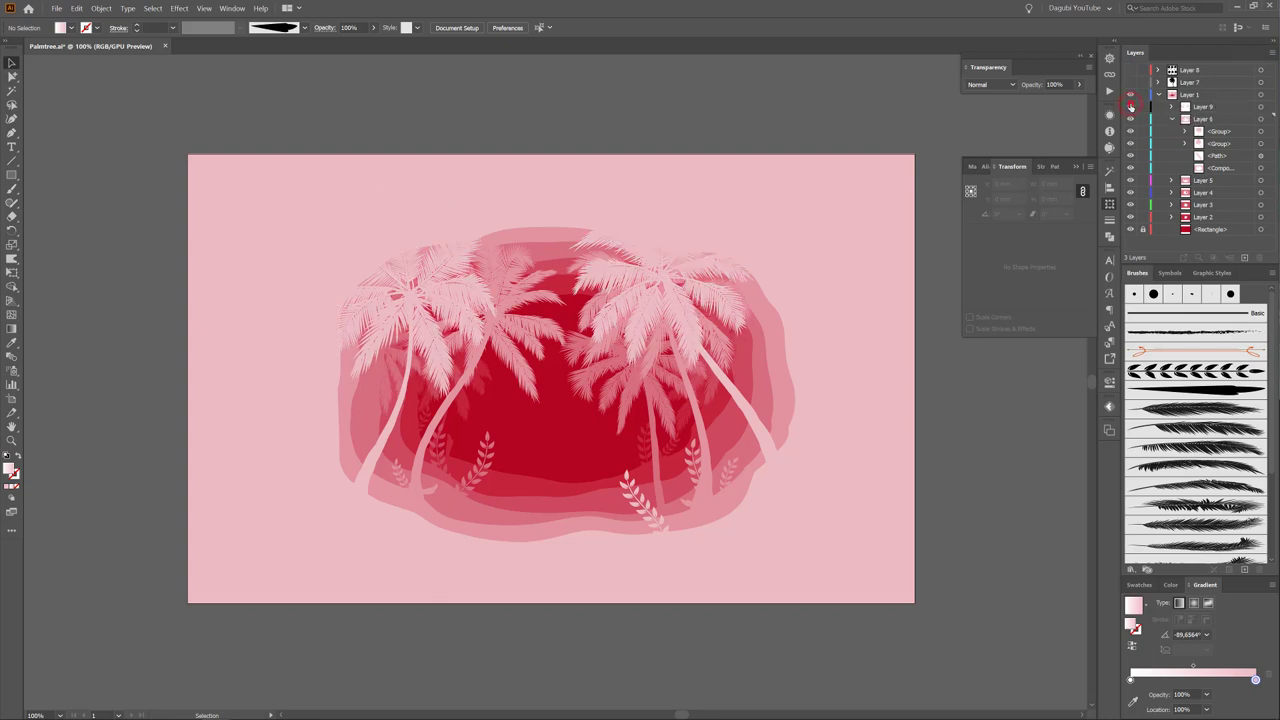
{"action": "left_click", "coordinate": [1130, 106]}
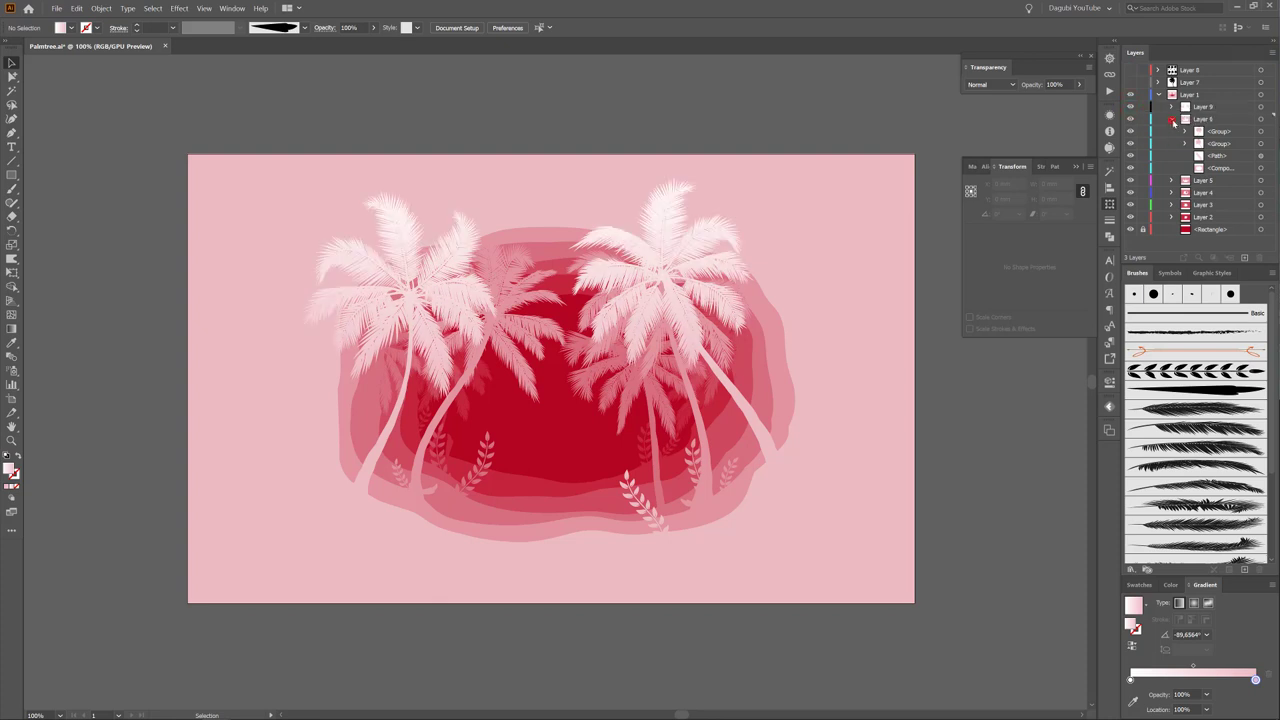
{"action": "left_click", "coordinate": [1172, 119]}
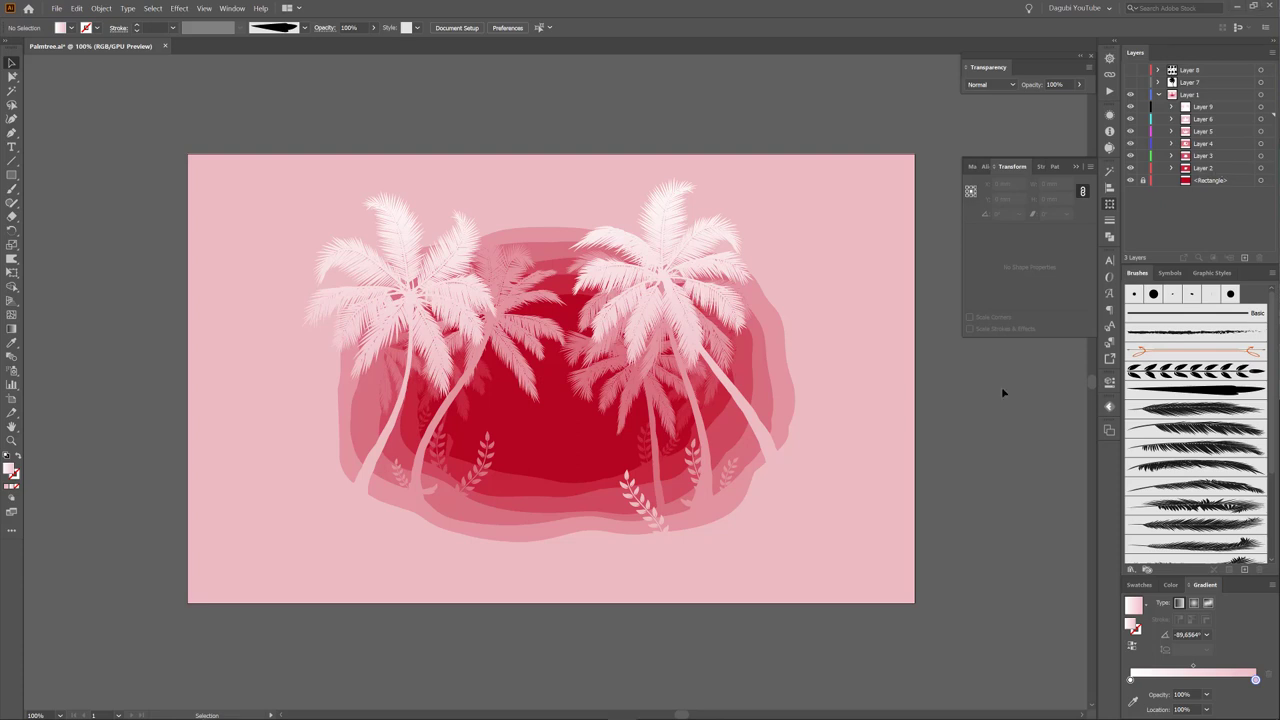
Toggle Layer 2's visibility to identify its pink ring.
{"action": "left_click", "coordinate": [1130, 168]}
{"action": "left_click", "coordinate": [1130, 168]}
{"action": "left_click", "coordinate": [1230, 168]}
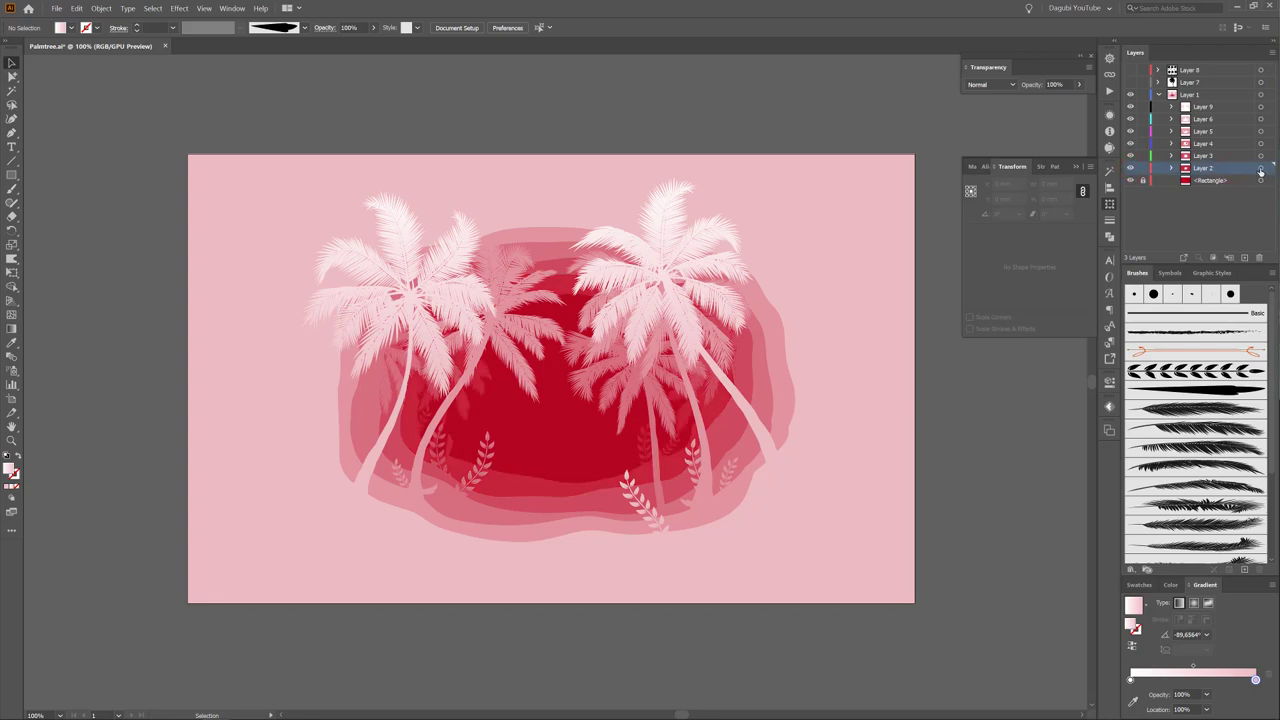
Select Layer 2's artwork and give a new drop shadow a dusky pink colour.
{"action": "left_click", "coordinate": [1260, 168]}
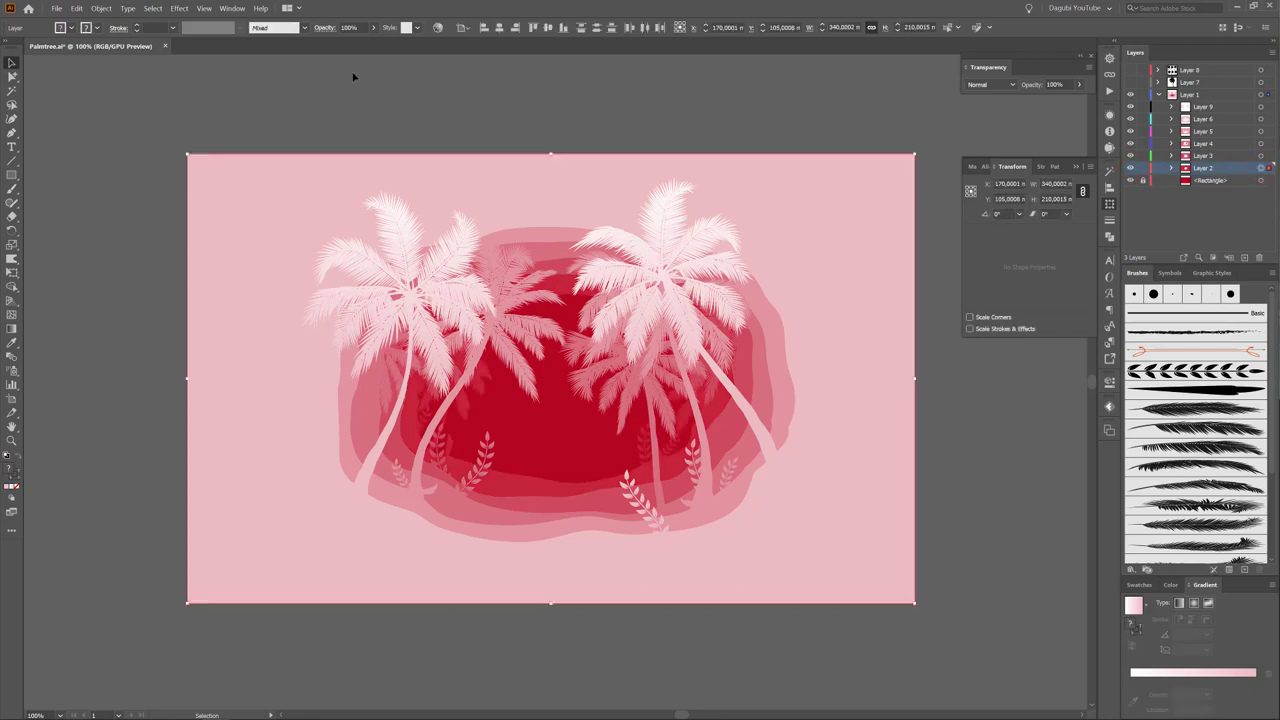
{"action": "left_click", "coordinate": [179, 8]}
{"action": "mouse_move", "coordinate": [192, 157]}
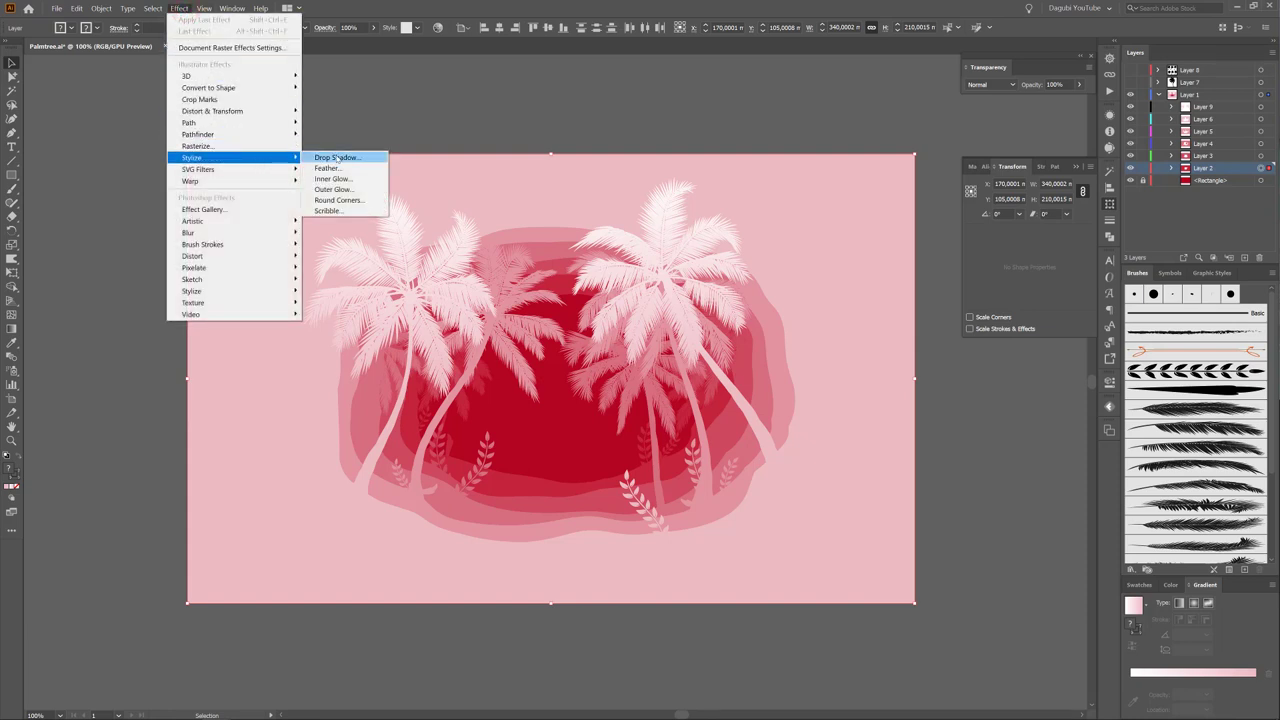
{"action": "left_click", "coordinate": [338, 157]}
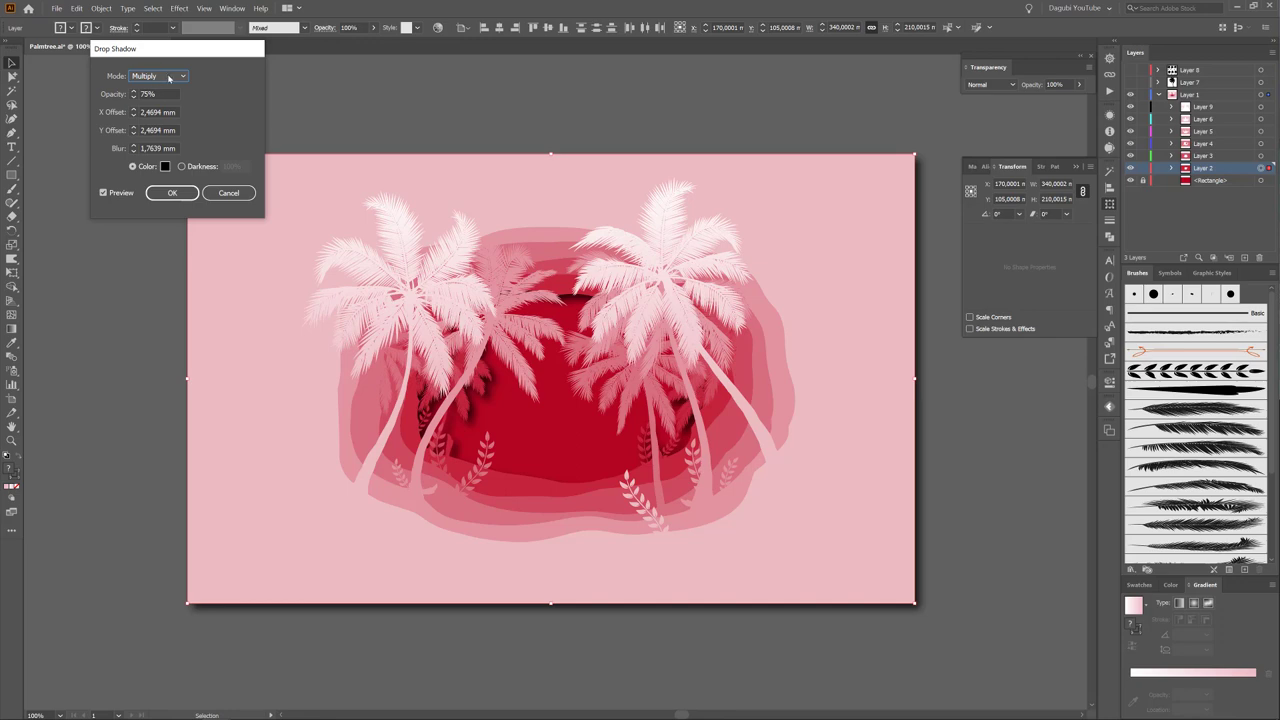
{"action": "left_click", "coordinate": [165, 166]}
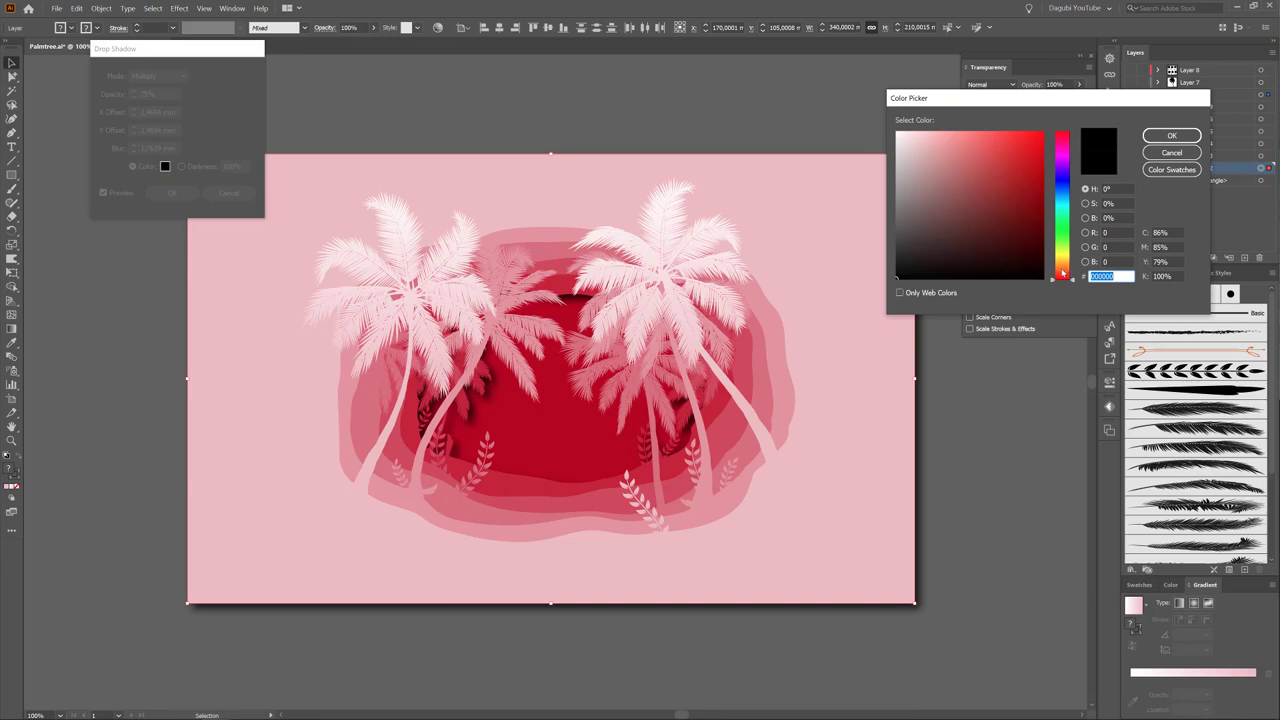
{"action": "left_click", "coordinate": [951, 239]}
{"action": "left_click_drag", "start_coordinate": [1063, 141], "coordinate": [1065, 141]}
{"action": "left_click", "coordinate": [957, 224]}
{"action": "left_click", "coordinate": [1166, 136]}
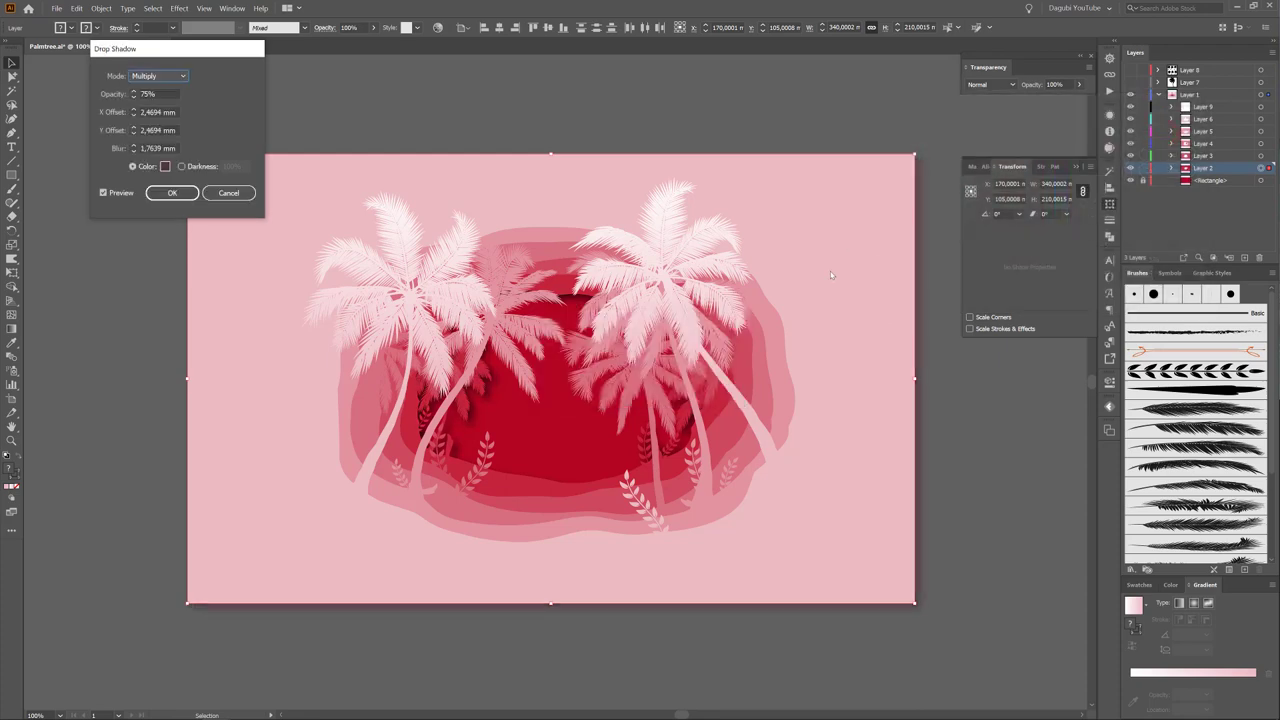
Brighten the drop shadow colour to #7a4757.
{"action": "left_click", "coordinate": [150, 94]}
{"action": "key", "text": "Tab"}
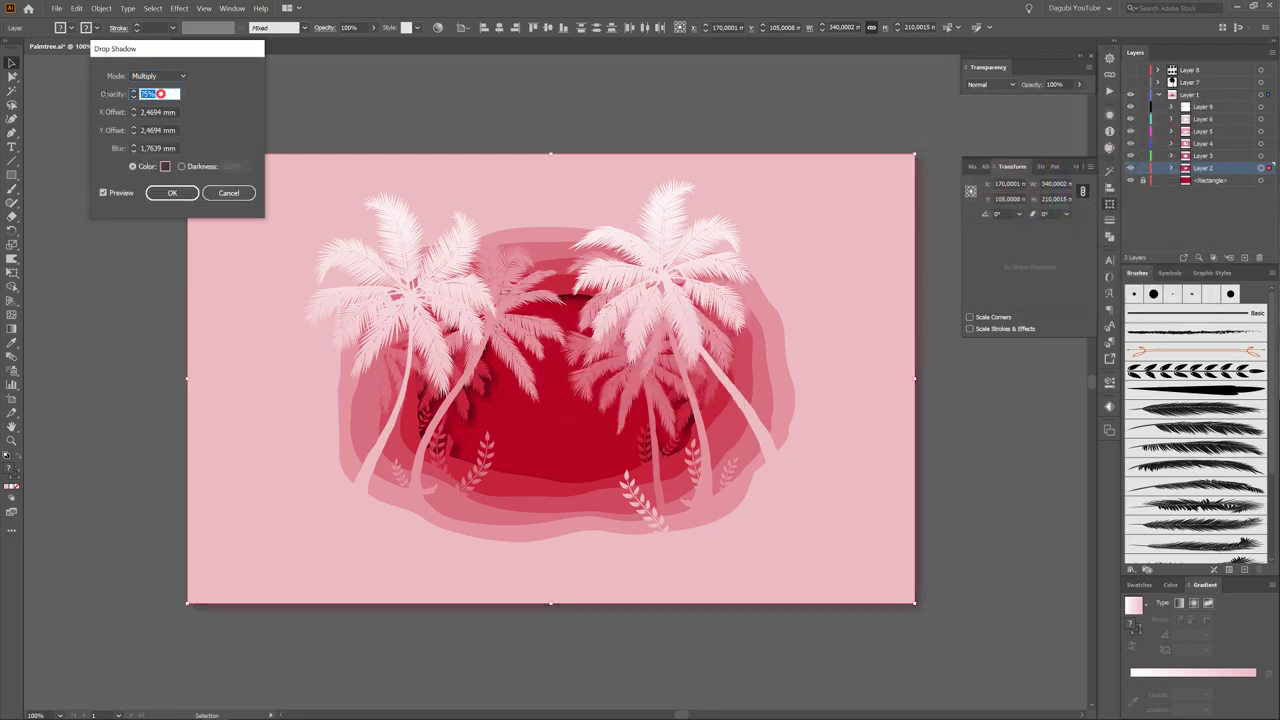
{"action": "left_click", "coordinate": [166, 166]}
{"action": "left_click", "coordinate": [957, 208]}
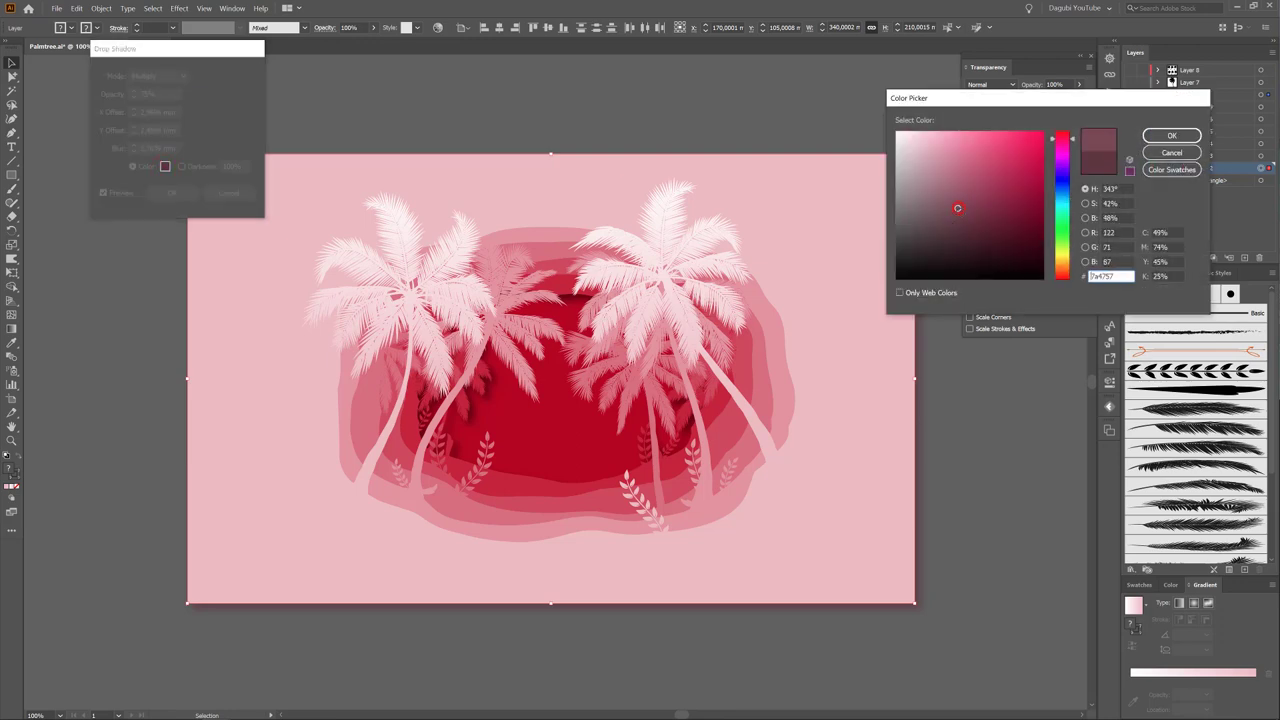
{"action": "left_click", "coordinate": [1165, 136]}
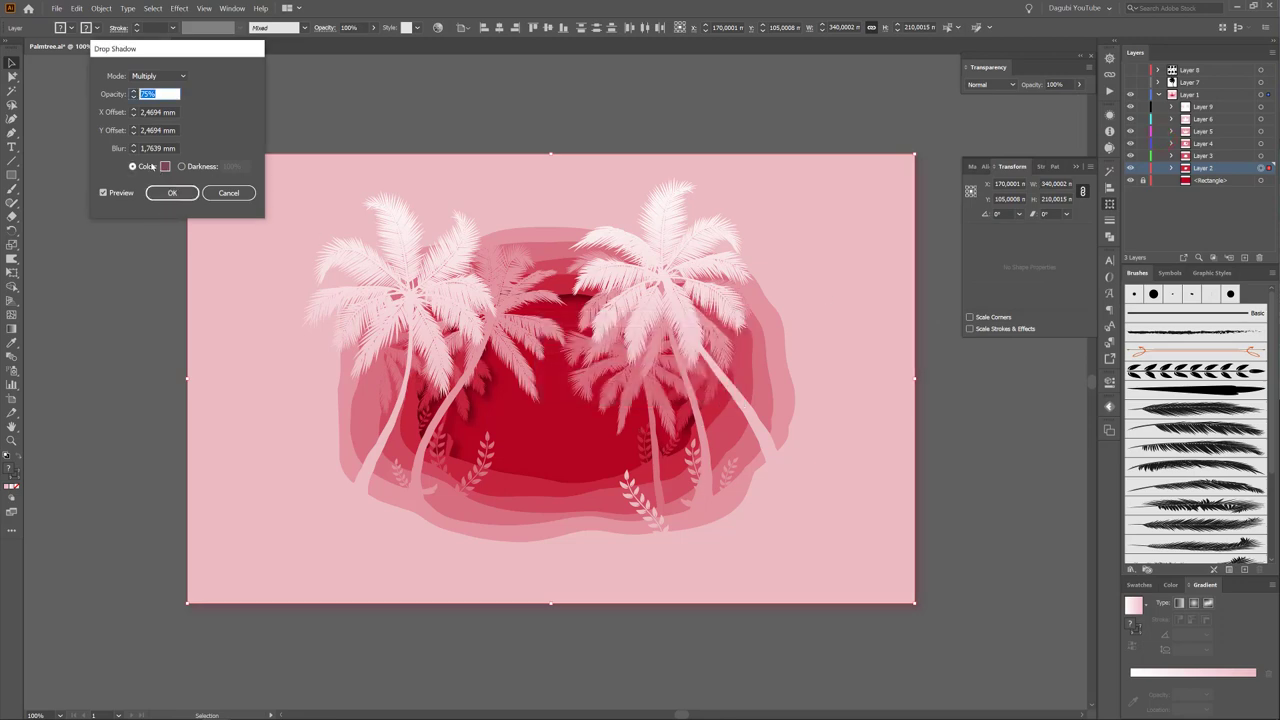
Set the shadow X and Y offsets to 2 mm and blur to 2 mm, and apply it.
{"action": "left_click", "coordinate": [133, 133]}
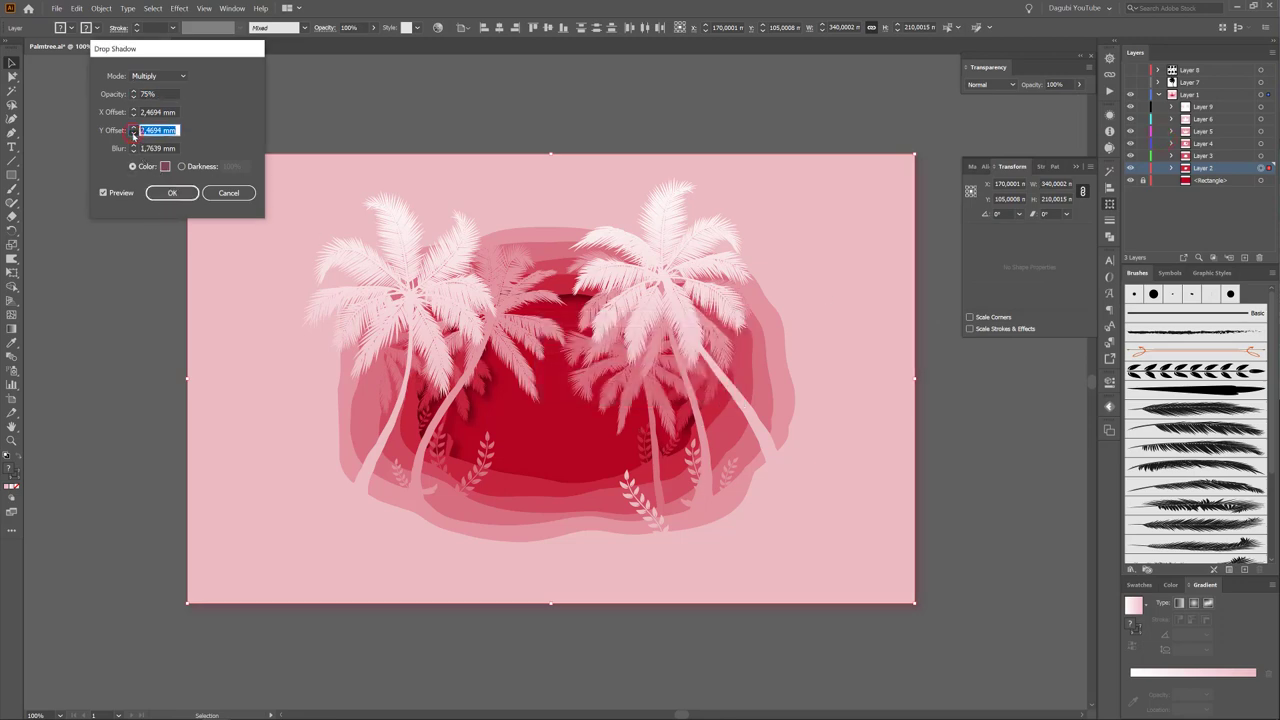
{"action": "type", "text": "2"}
{"action": "left_click", "coordinate": [133, 113]}
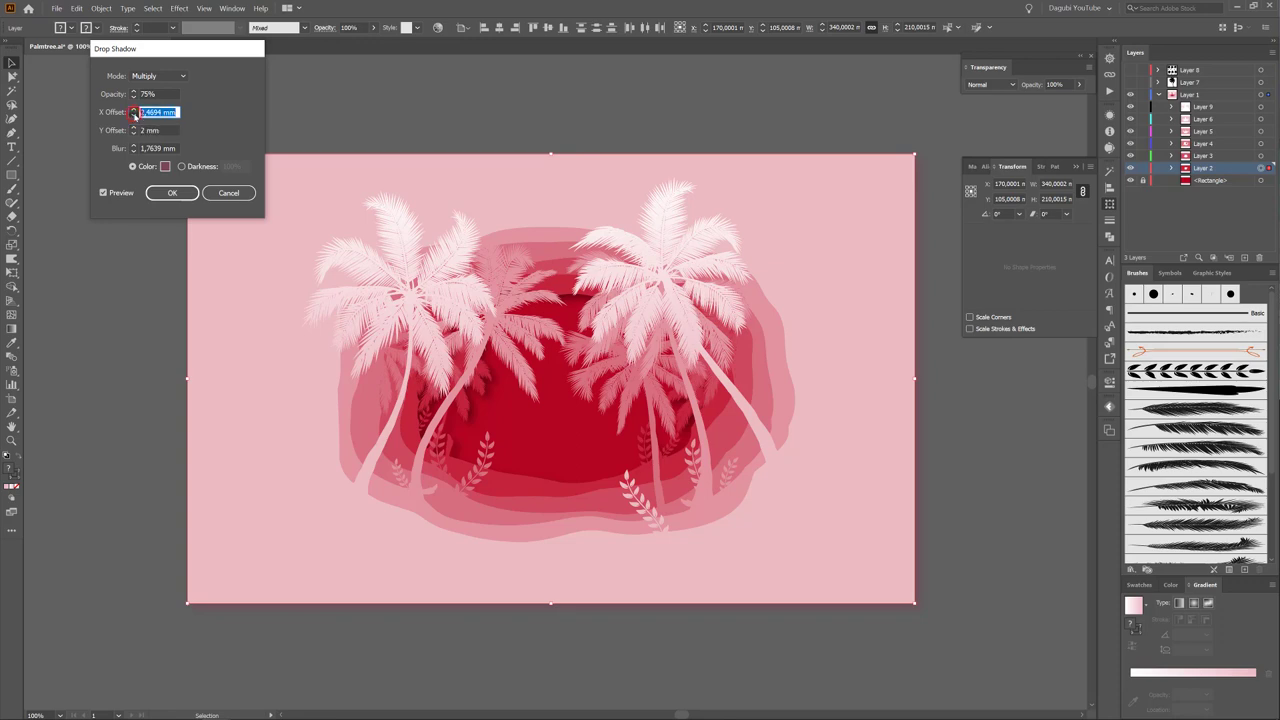
{"action": "type", "text": "2"}
{"action": "left_click", "coordinate": [133, 150]}
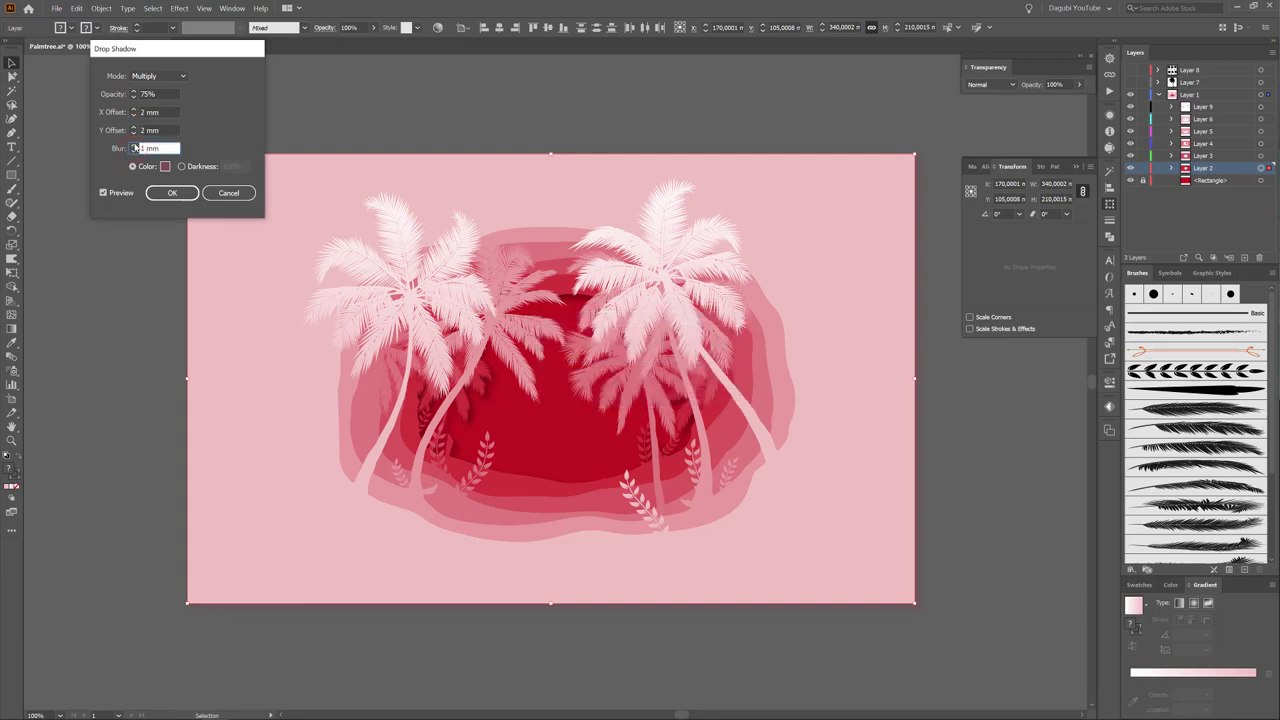
{"action": "left_click", "coordinate": [134, 147]}
{"action": "left_click", "coordinate": [134, 146]}
{"action": "left_click", "coordinate": [181, 195]}
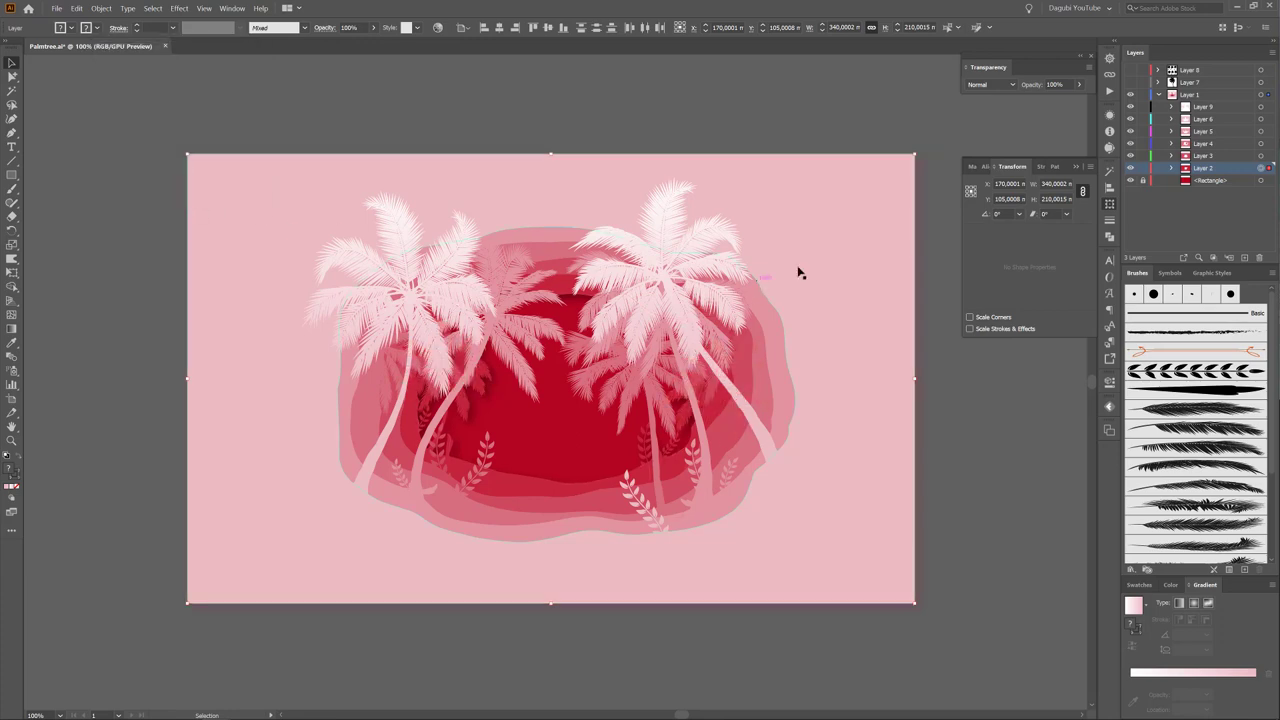
Select all artwork on Layer 3 and open the Drop Shadow effect.
{"action": "left_click", "coordinate": [1227, 155]}
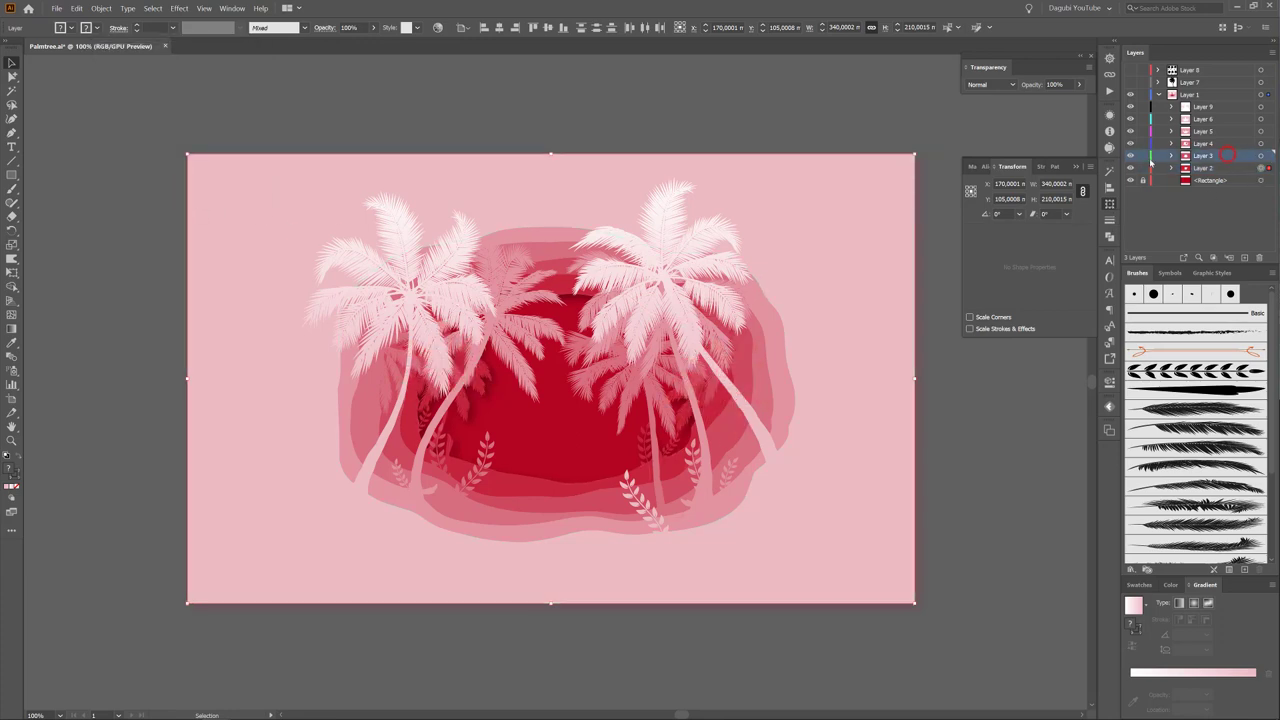
{"action": "left_click", "coordinate": [1260, 156]}
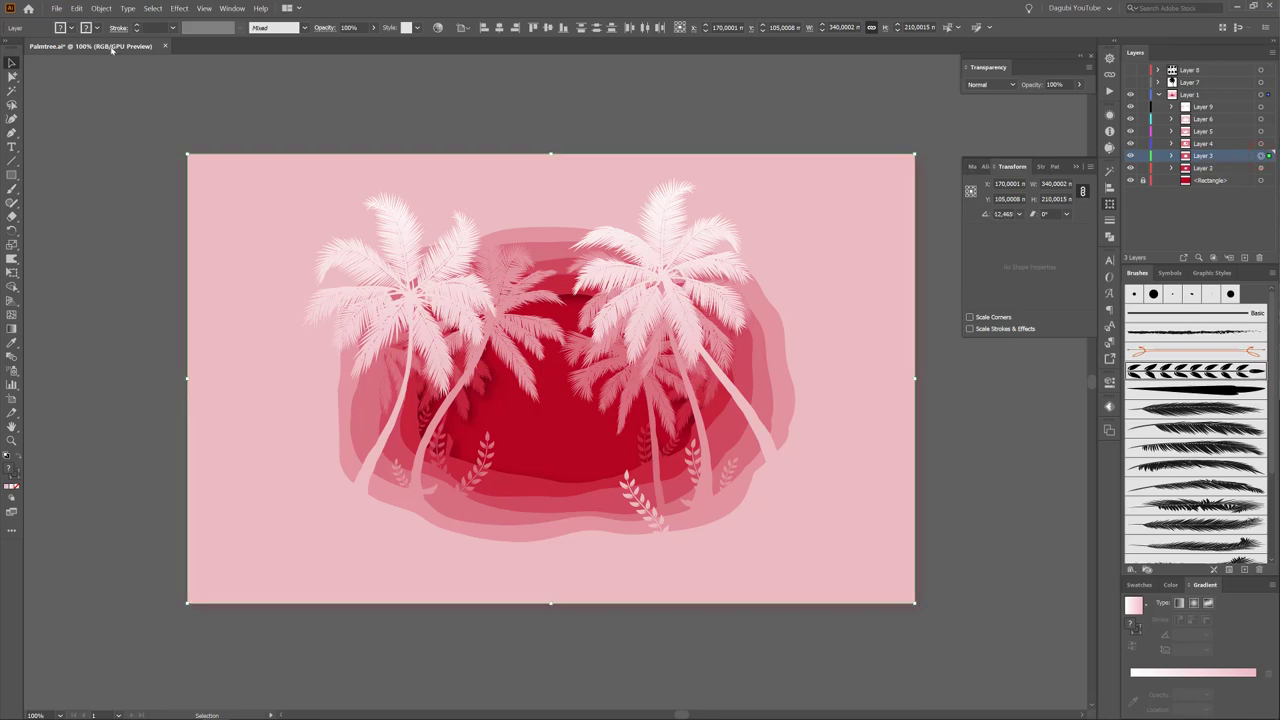
{"action": "left_click", "coordinate": [178, 9]}
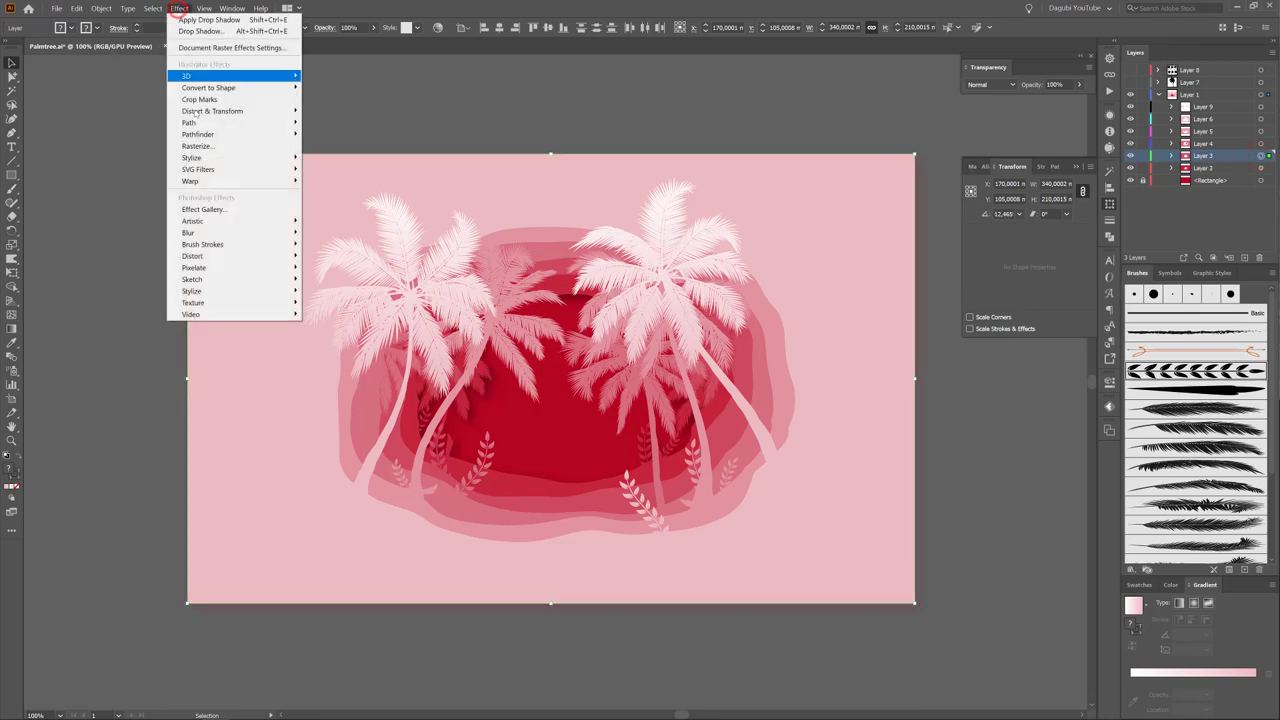
{"action": "mouse_move", "coordinate": [192, 157]}
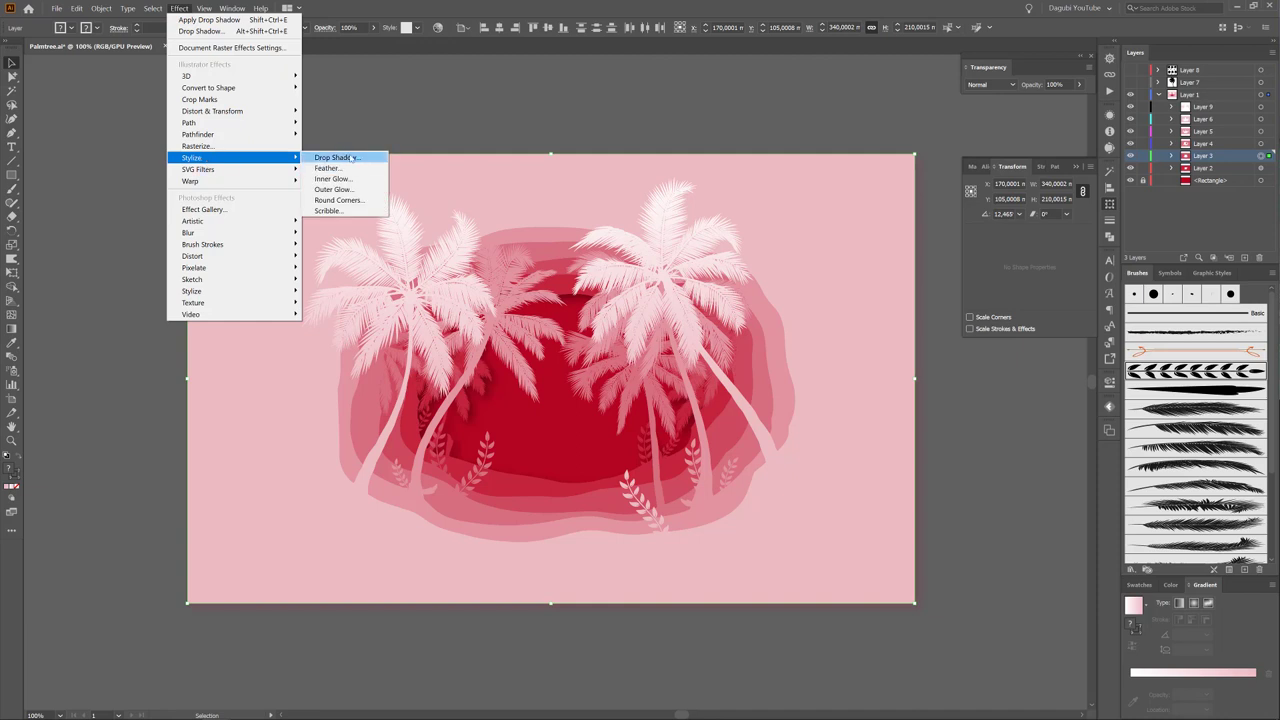
{"action": "left_click", "coordinate": [349, 157]}
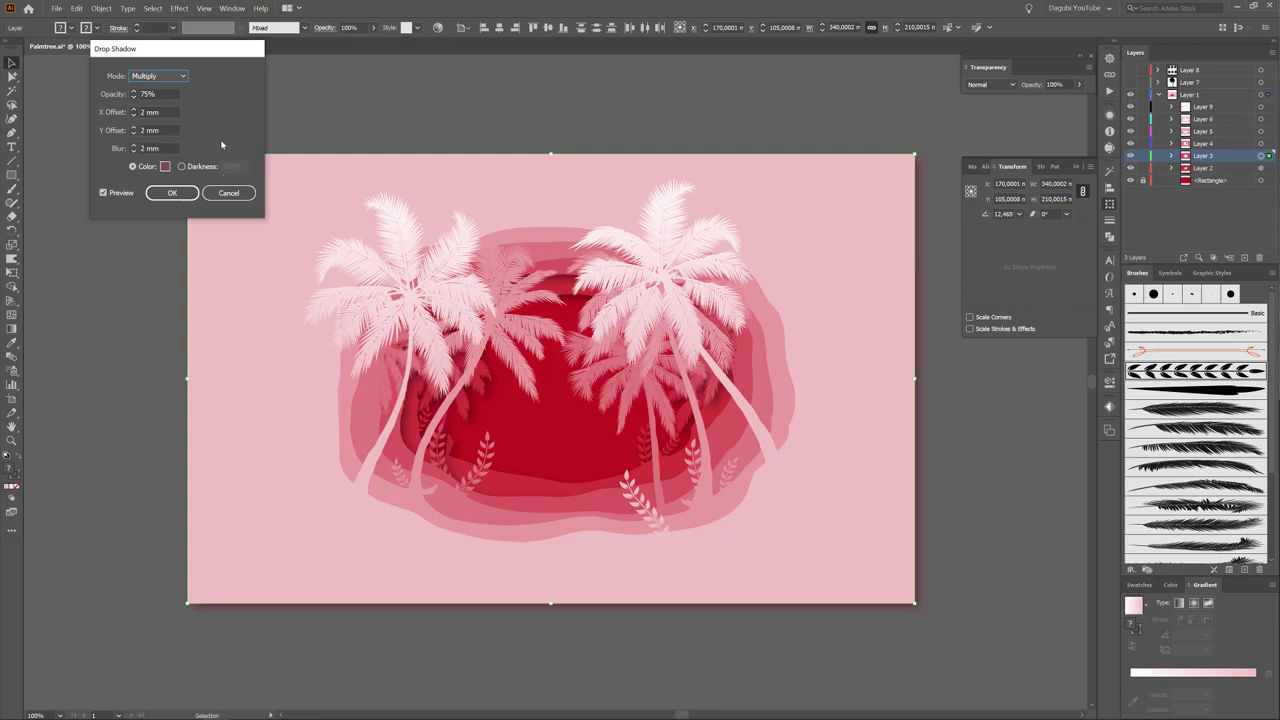
Set the shadow's X and Y offsets to 2,5 mm and apply it to Layer 3.
{"action": "left_click", "coordinate": [133, 127]}
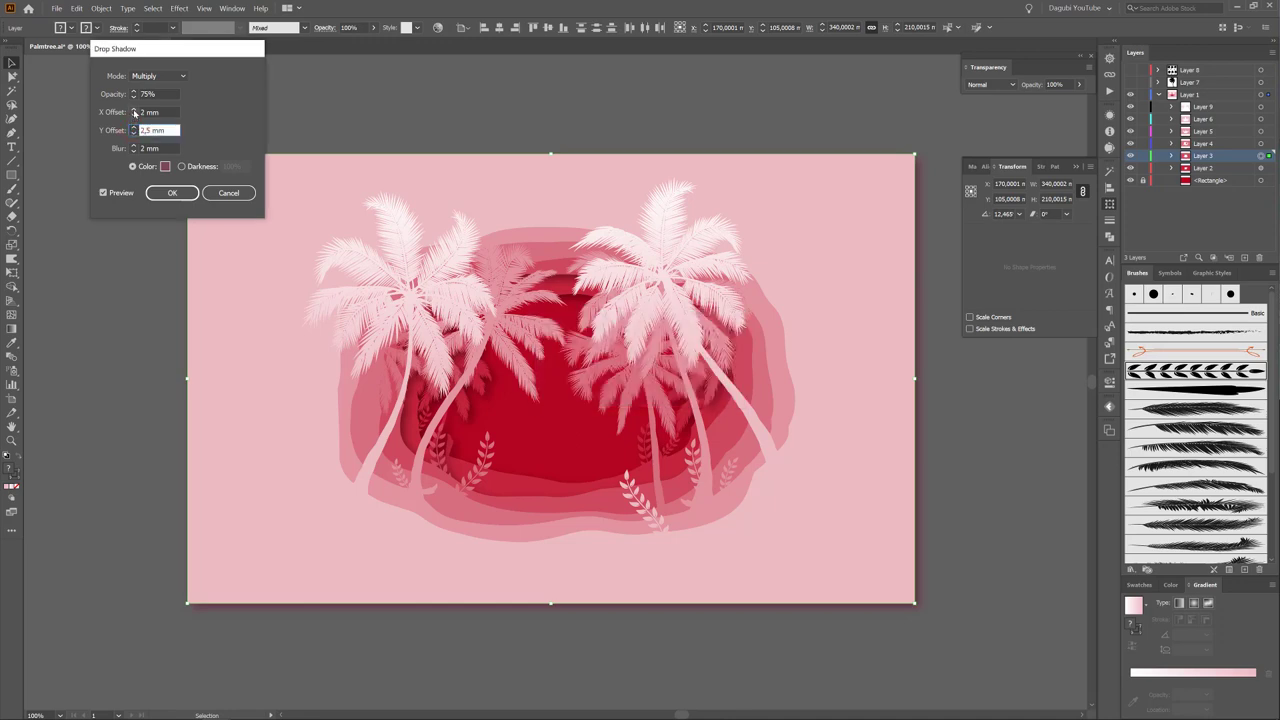
{"action": "left_click", "coordinate": [134, 109]}
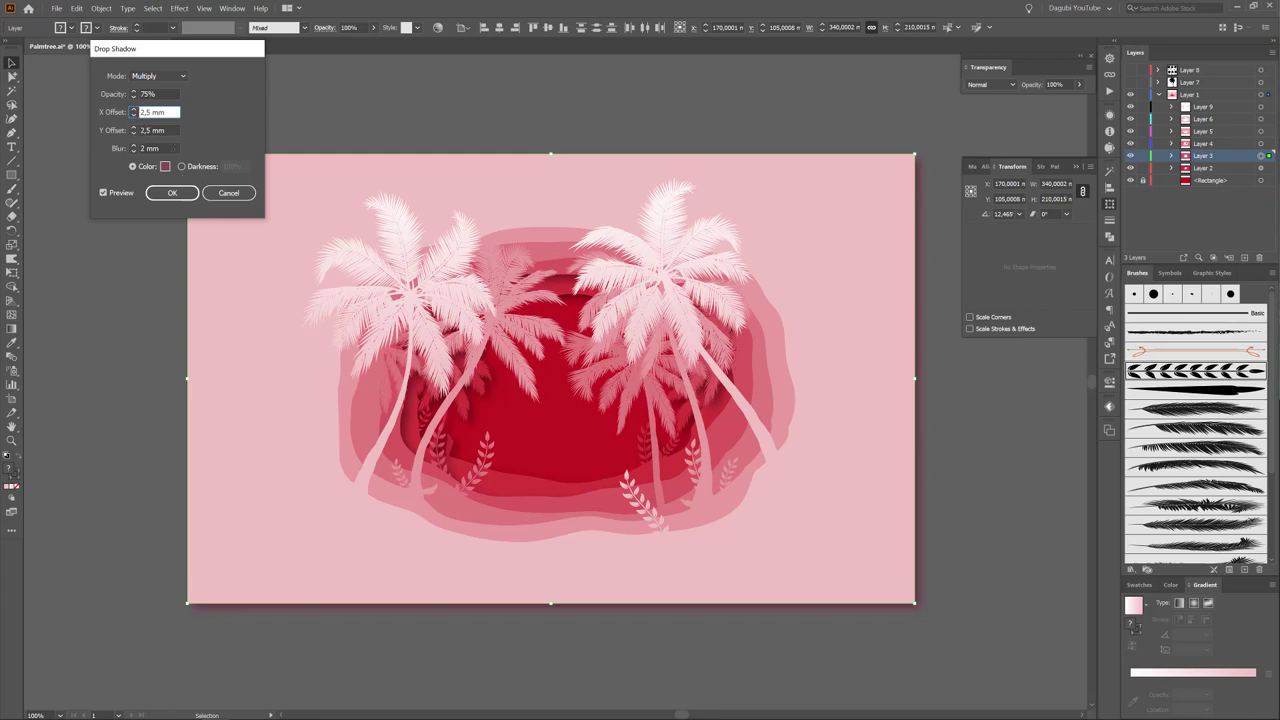
{"action": "left_click", "coordinate": [134, 129]}
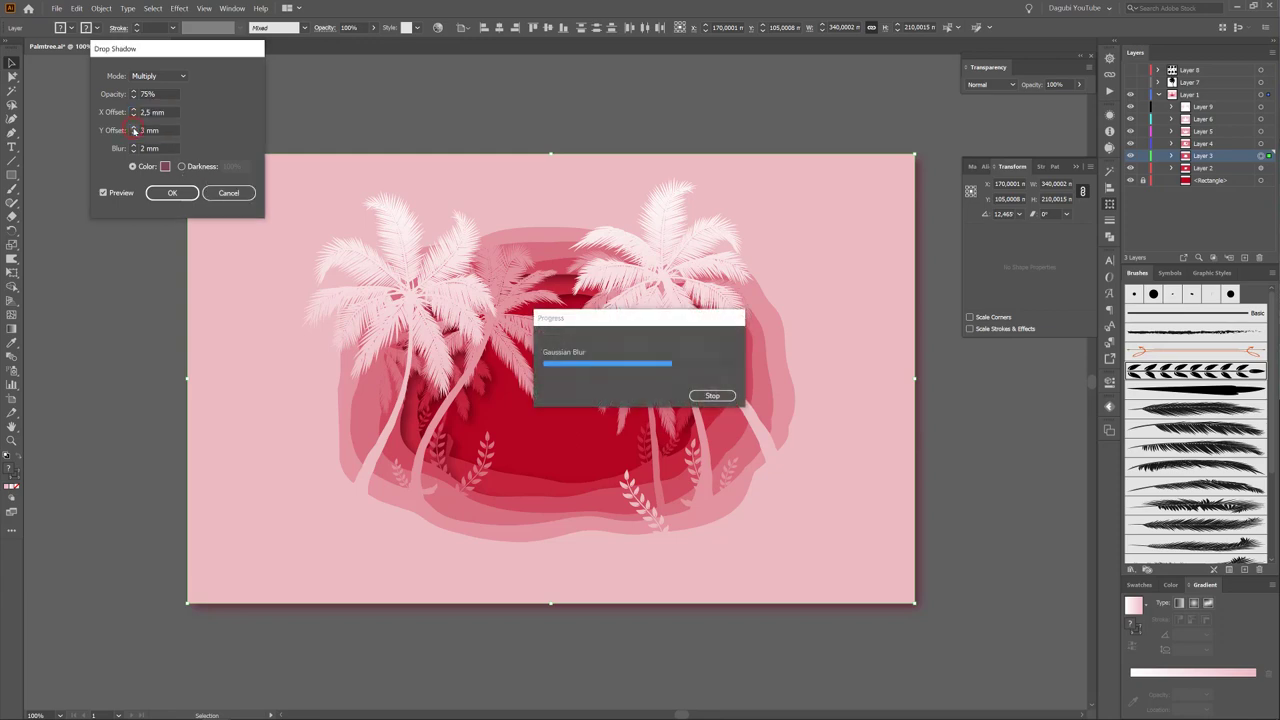
{"action": "left_click", "coordinate": [134, 128]}
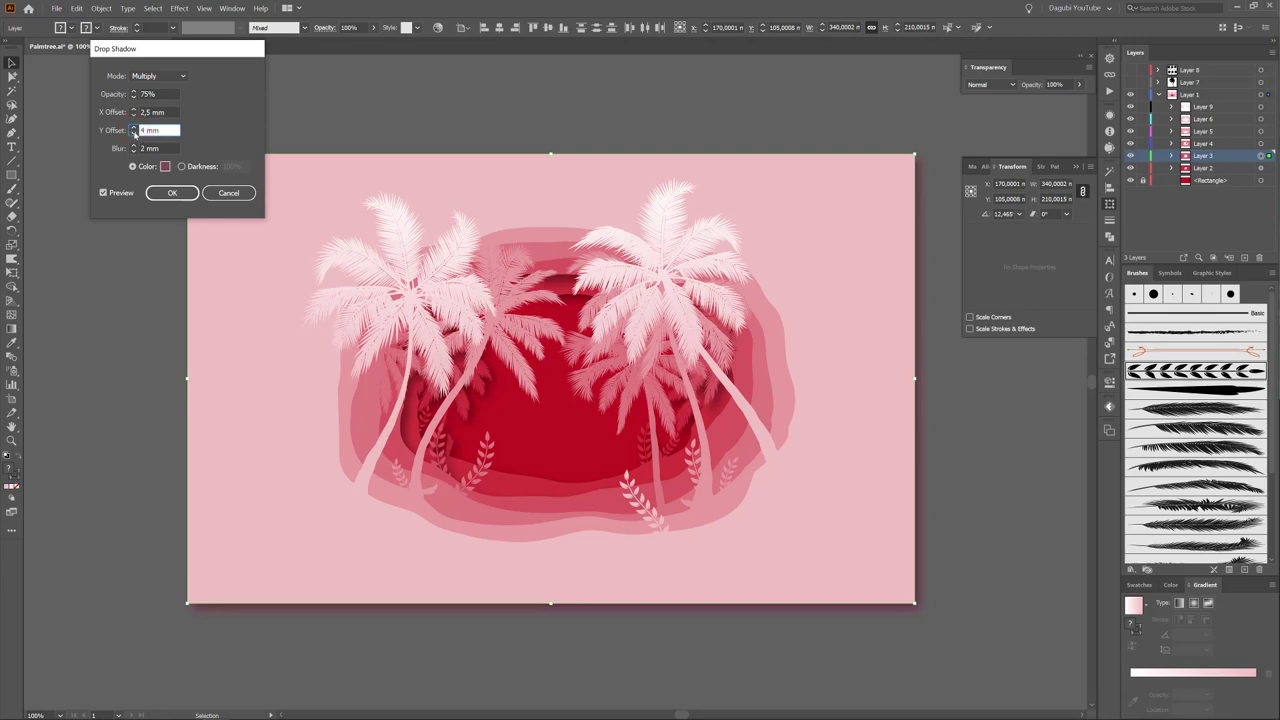
{"action": "left_click", "coordinate": [134, 134]}
{"action": "left_click", "coordinate": [134, 134]}
{"action": "left_click", "coordinate": [134, 134]}
{"action": "type", "text": "2,5"}
{"action": "left_click", "coordinate": [172, 194]}
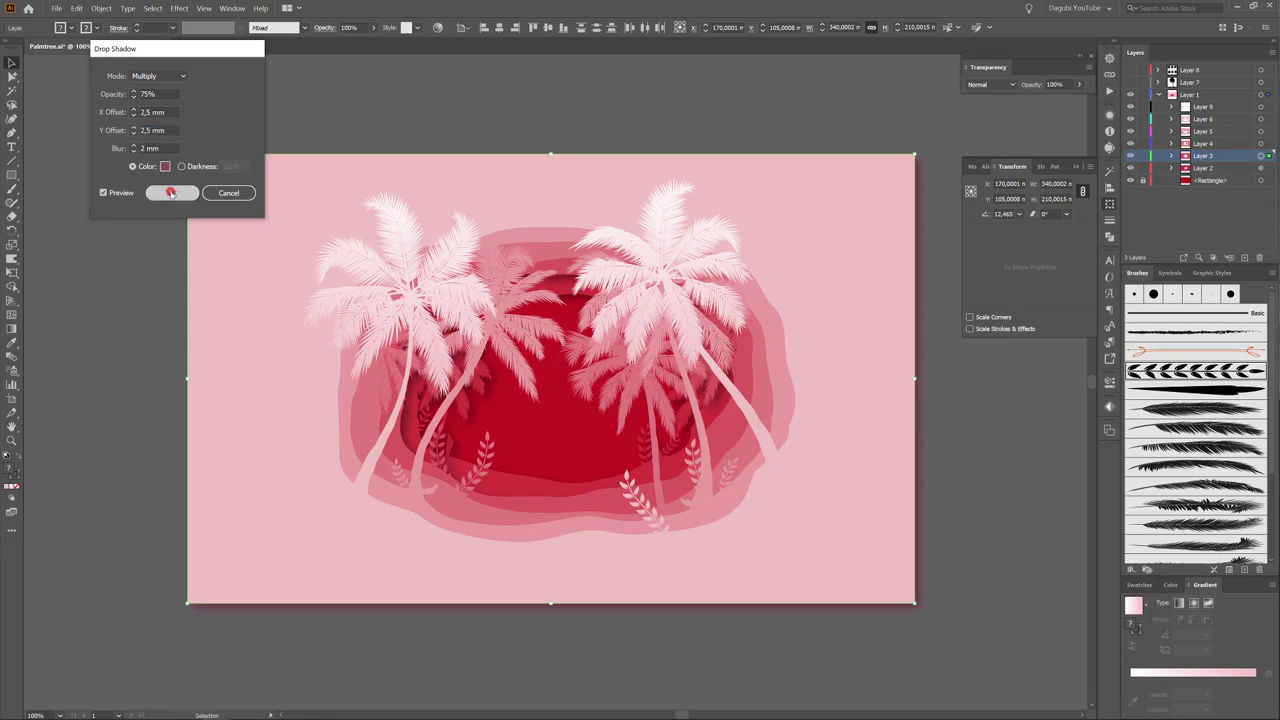
Add a drop shadow with 3 mm X and Y offsets to Layer 4's paper shape.
{"action": "left_click", "coordinate": [1261, 143]}
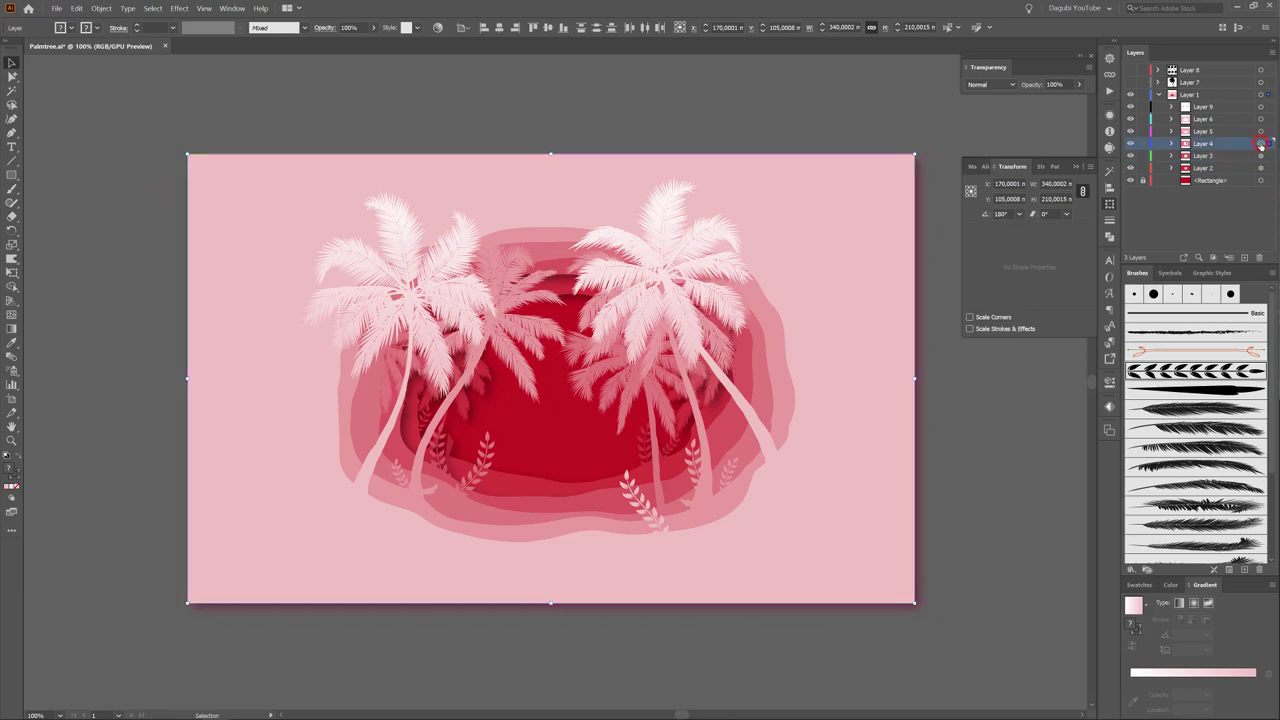
{"action": "left_click", "coordinate": [180, 9]}
{"action": "mouse_move", "coordinate": [192, 157]}
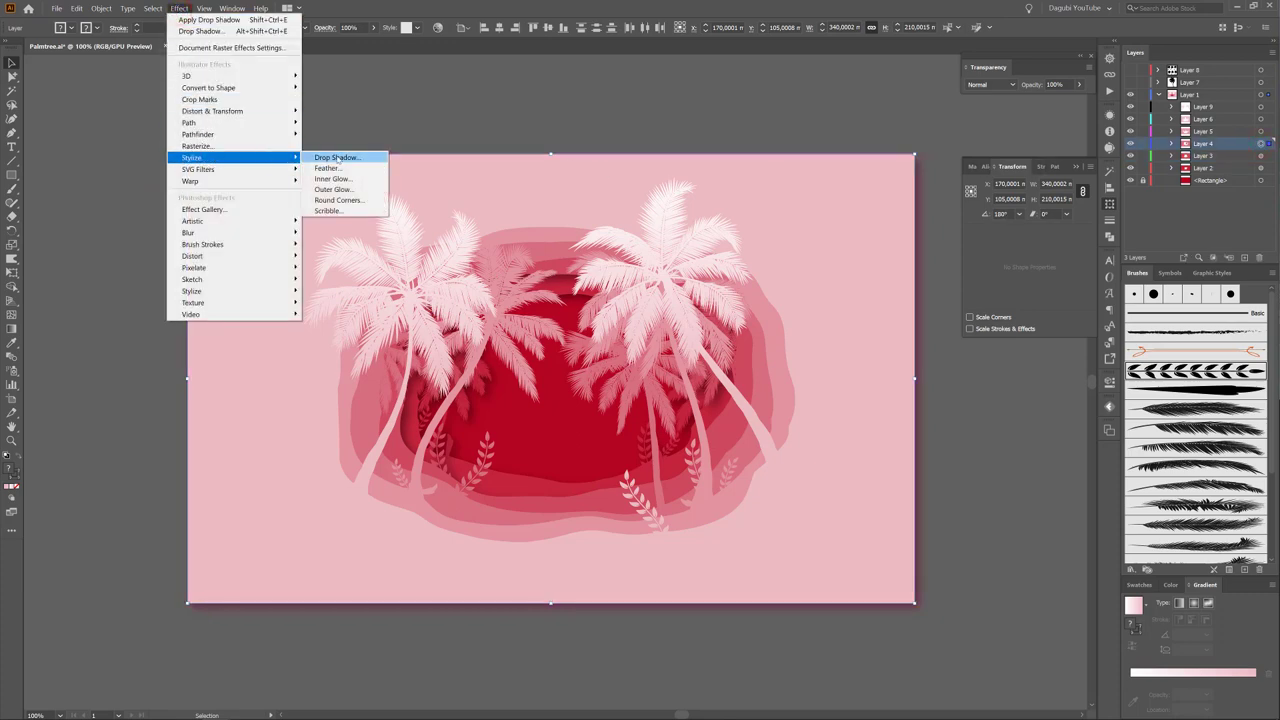
{"action": "left_click", "coordinate": [338, 158]}
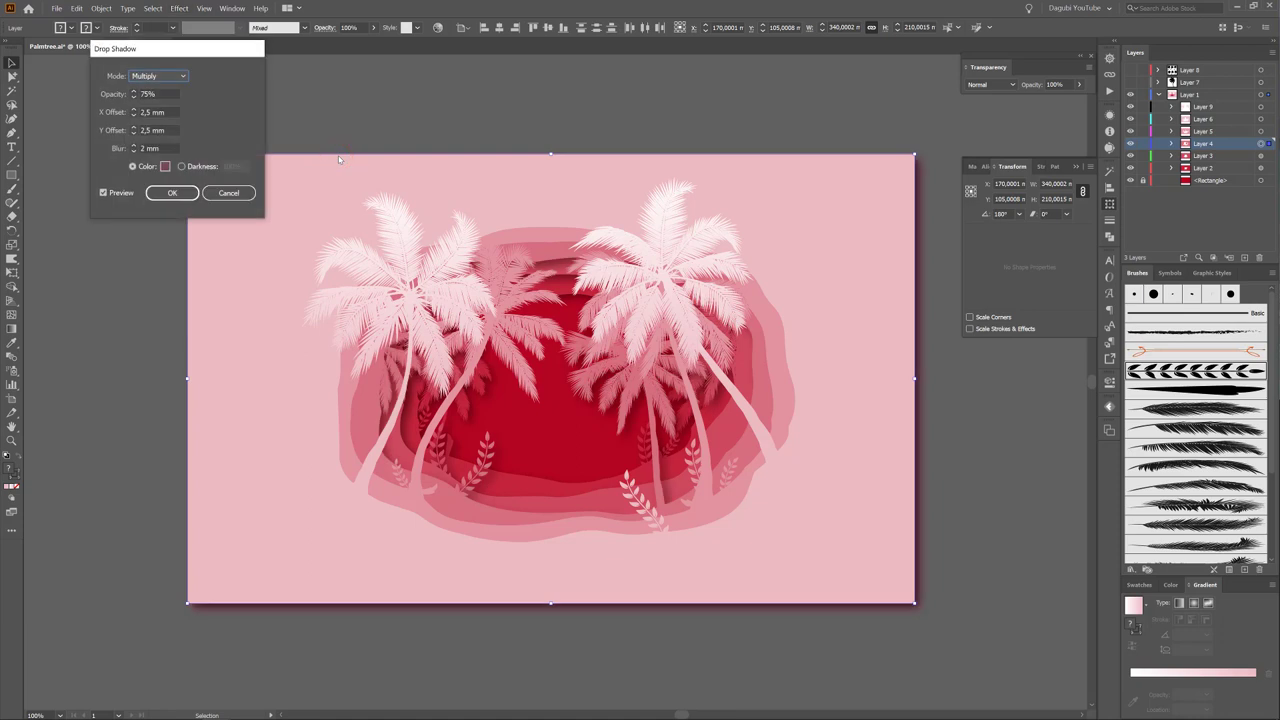
{"action": "left_click", "coordinate": [133, 110]}
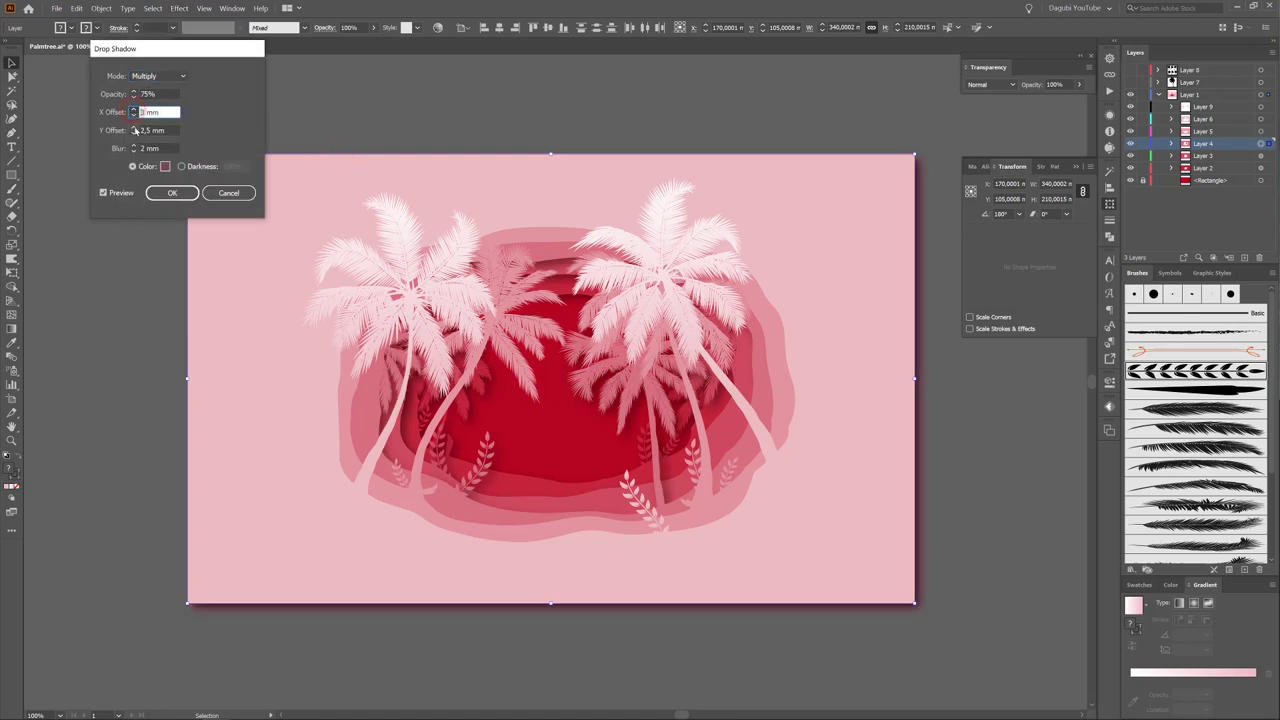
{"action": "key", "text": "Tab"}
{"action": "left_click", "coordinate": [133, 127]}
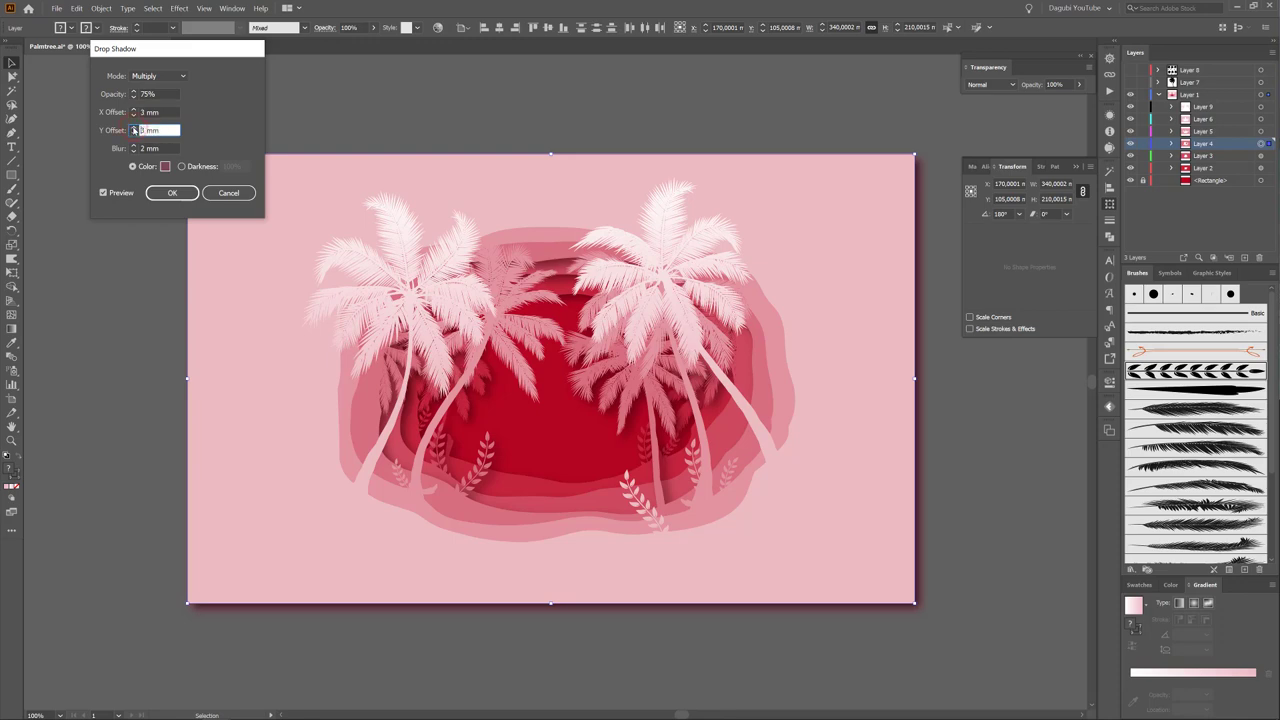
{"action": "left_click", "coordinate": [170, 194]}
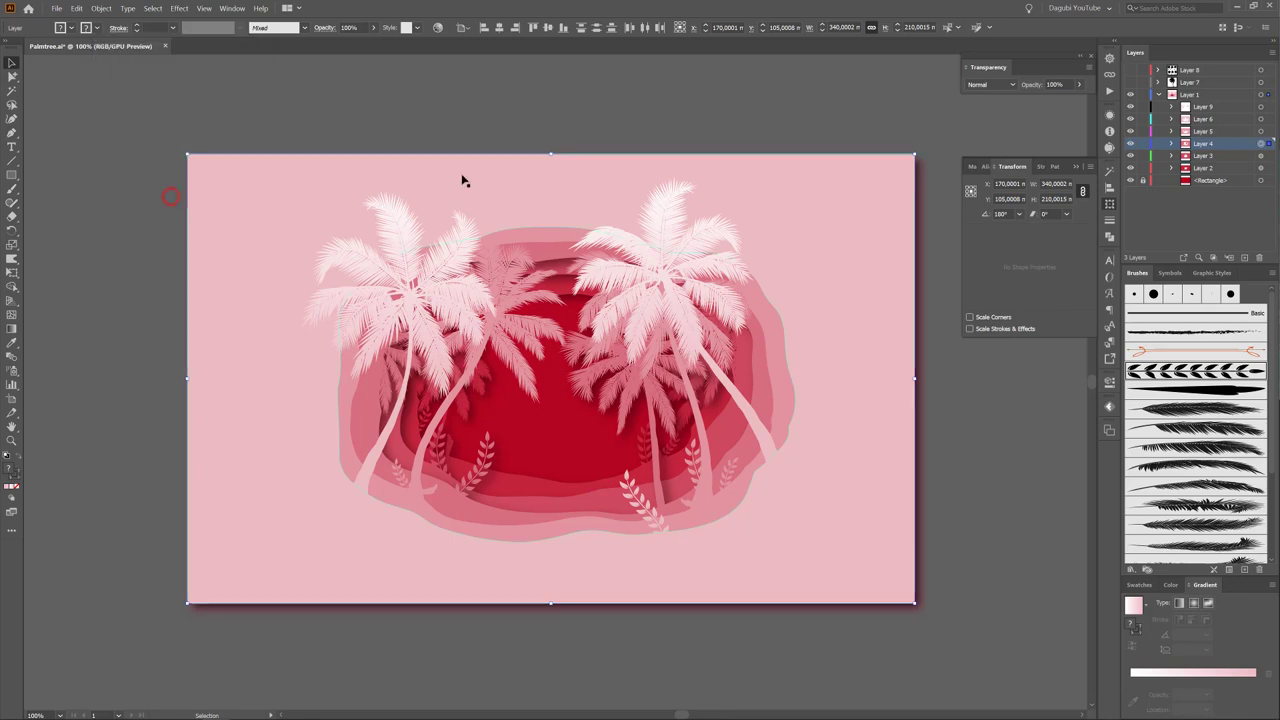
Add a drop shadow with 3,5 mm X and Y offsets to Layer 5's paper shape.
{"action": "left_click", "coordinate": [1260, 131]}
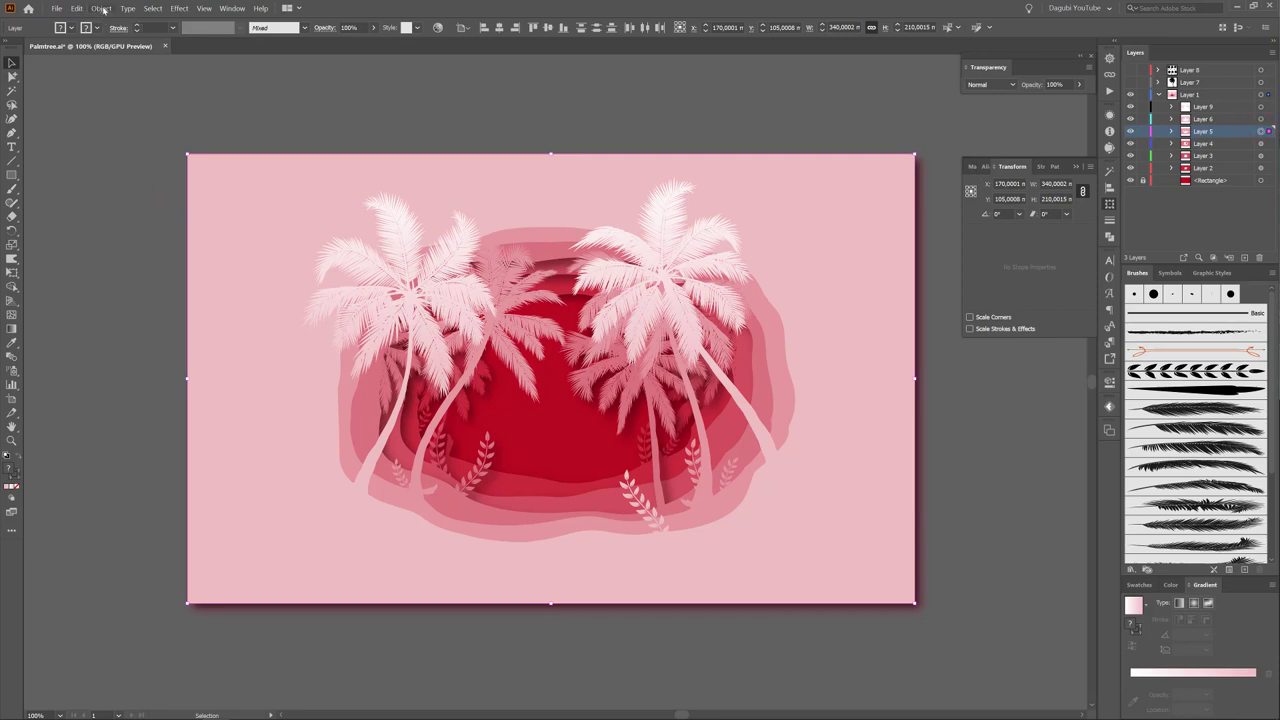
{"action": "left_click", "coordinate": [179, 8]}
{"action": "mouse_move", "coordinate": [191, 158]}
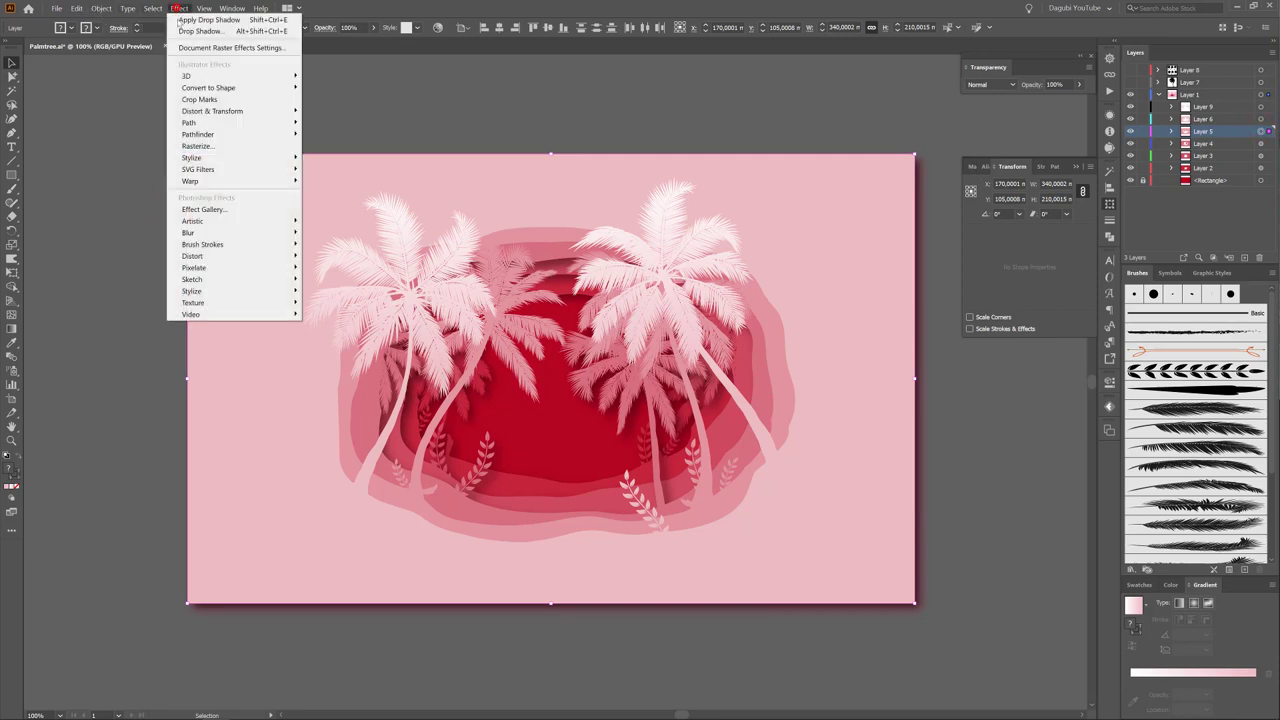
{"action": "left_click", "coordinate": [326, 157]}
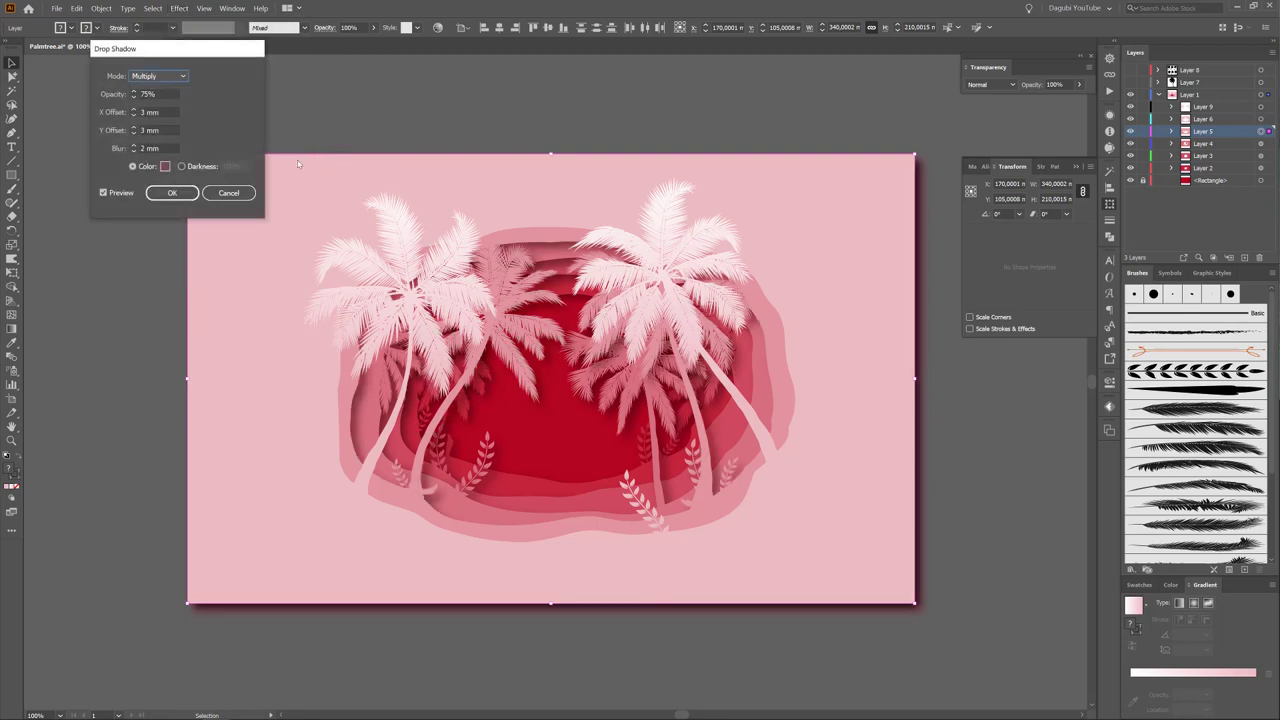
{"action": "left_click", "coordinate": [140, 112]}
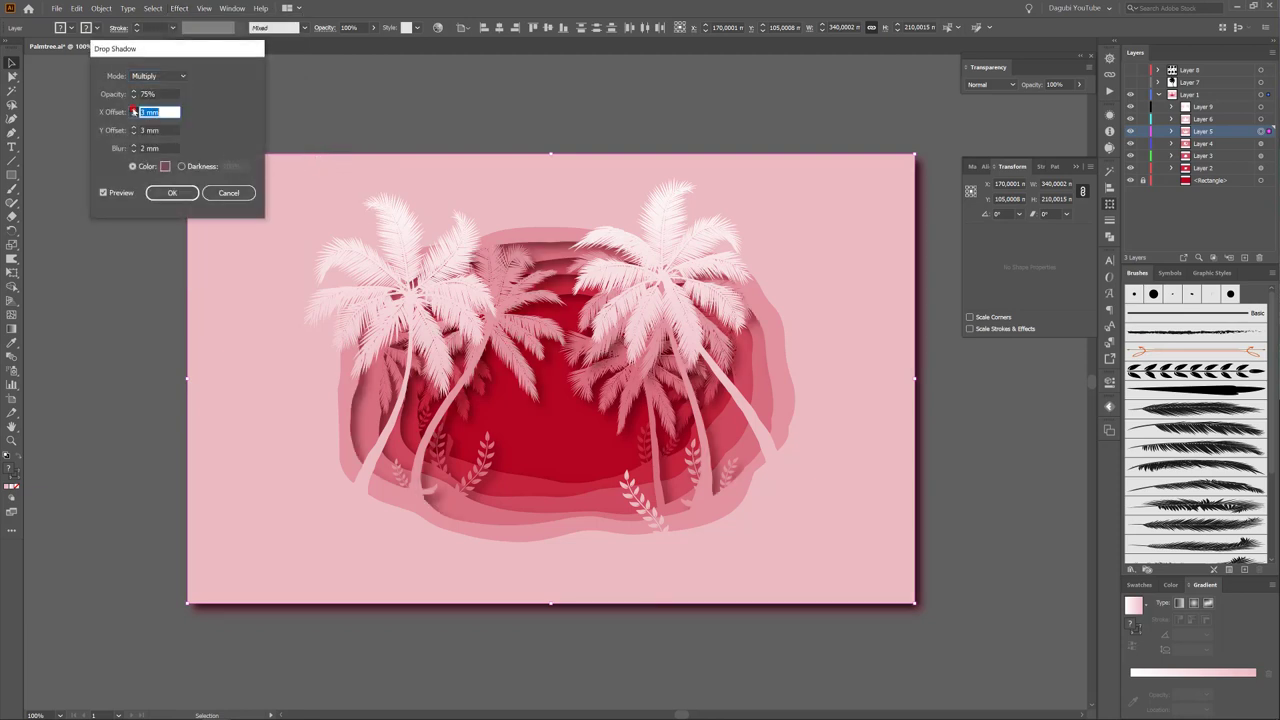
{"action": "type", "text": "3,5"}
{"action": "left_click", "coordinate": [140, 130]}
{"action": "type", "text": "3,5"}
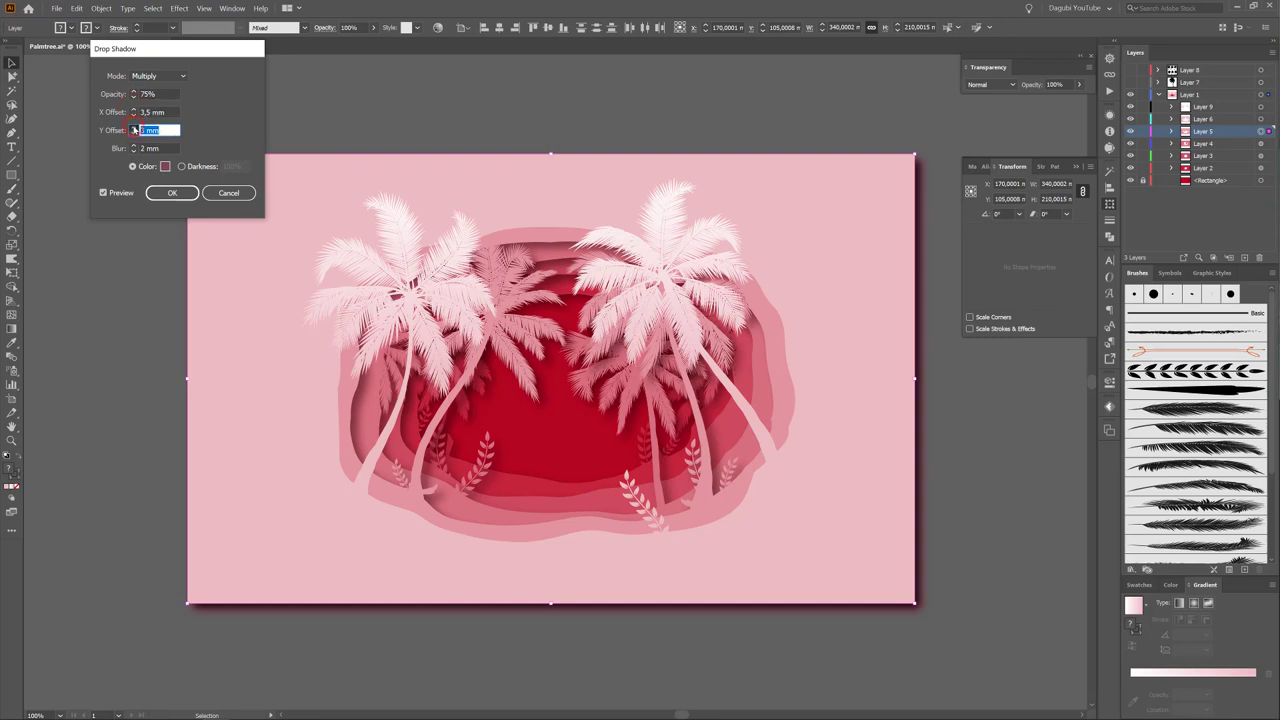
{"action": "left_click", "coordinate": [172, 192]}
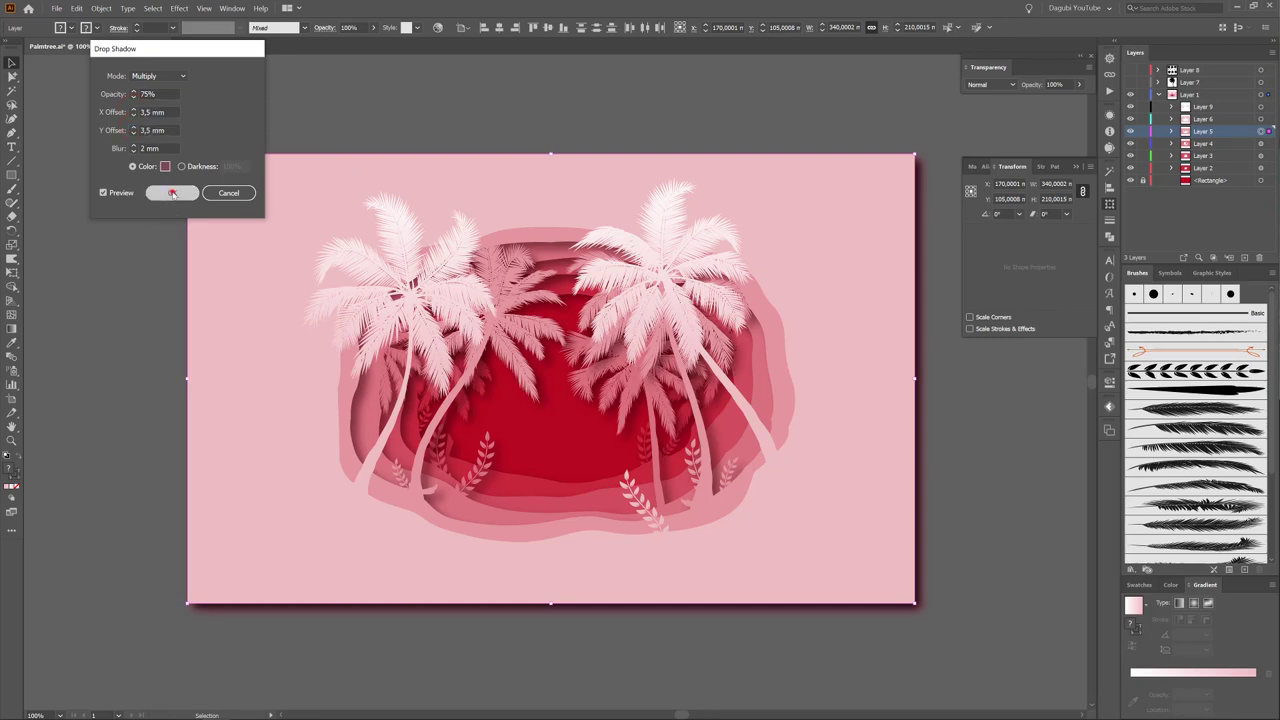
{"action": "left_click", "coordinate": [1260, 119]}
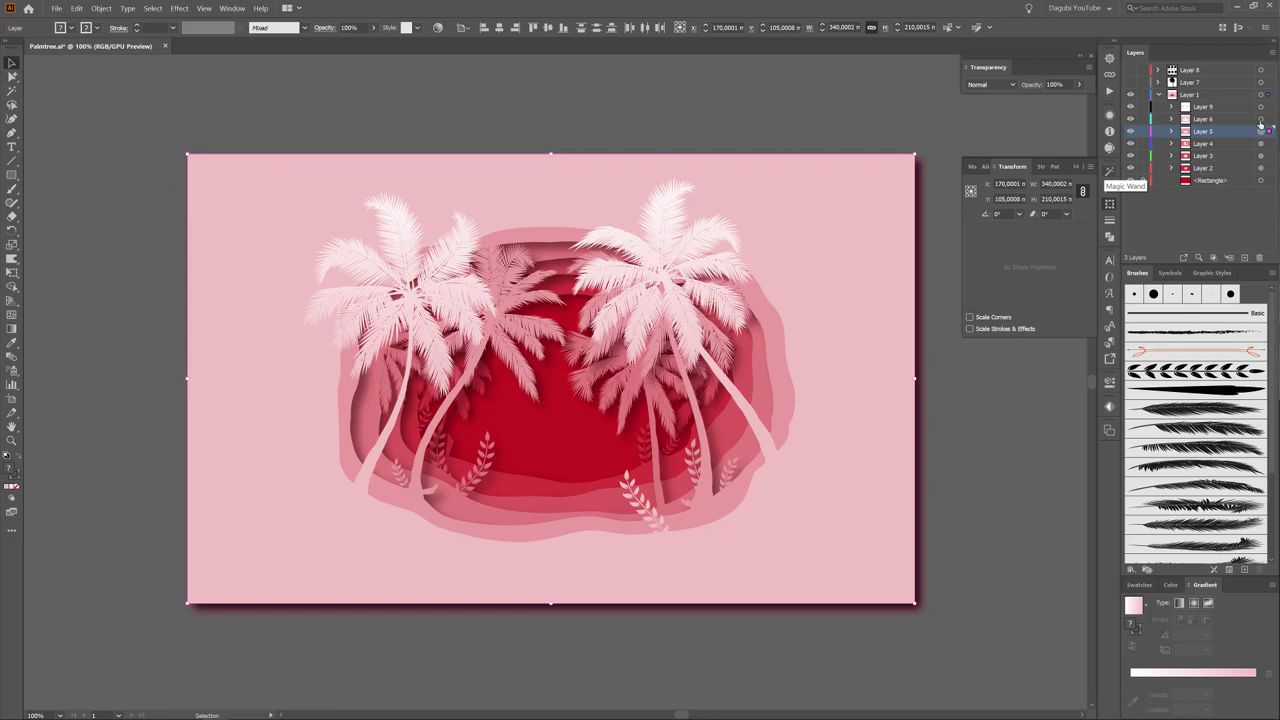
Apply the 3,5 mm drop shadow to Layer 6's paper shape.
{"action": "left_click", "coordinate": [179, 8]}
{"action": "mouse_move", "coordinate": [191, 157]}
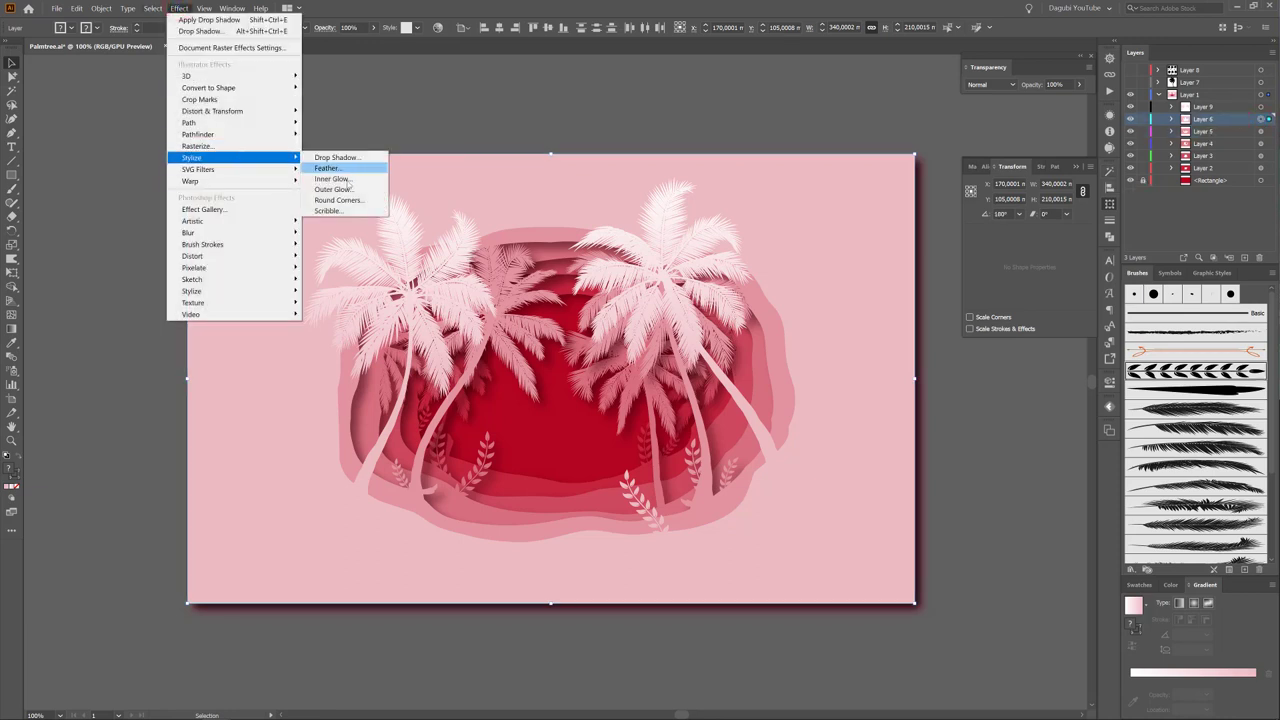
{"action": "left_click", "coordinate": [338, 158]}
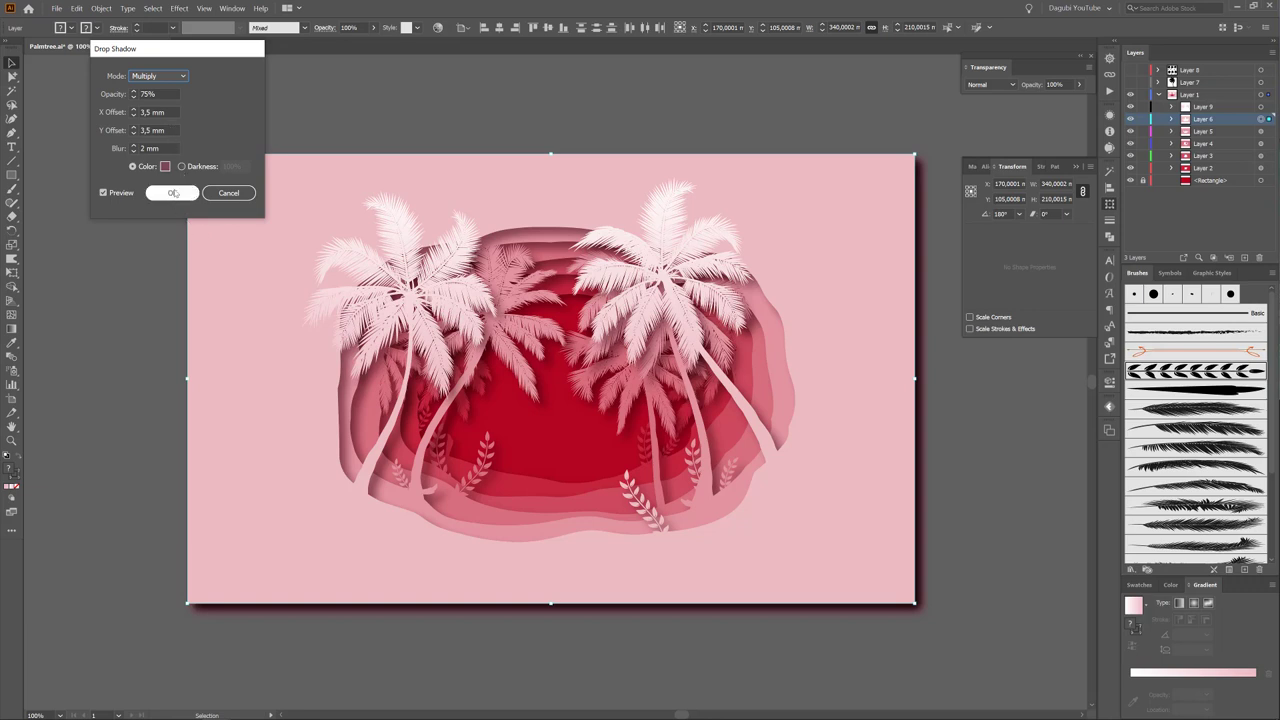
{"action": "left_click", "coordinate": [174, 193]}
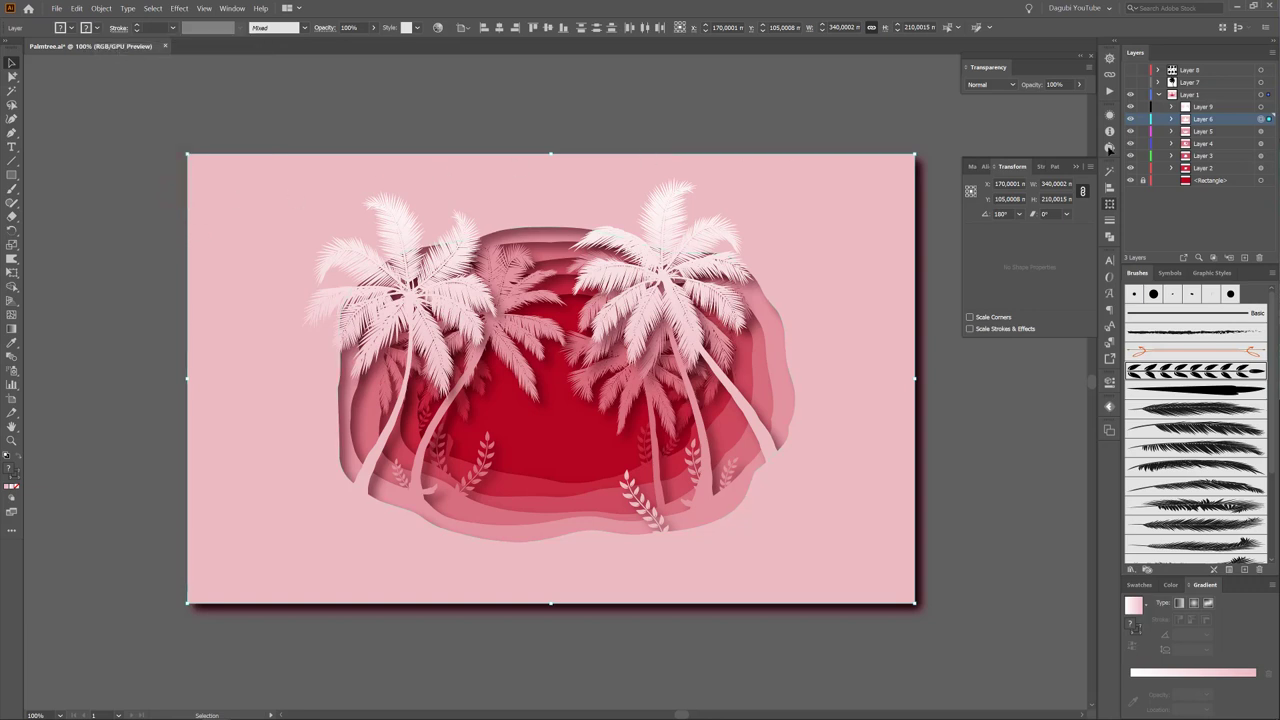
{"action": "left_click", "coordinate": [1057, 258]}
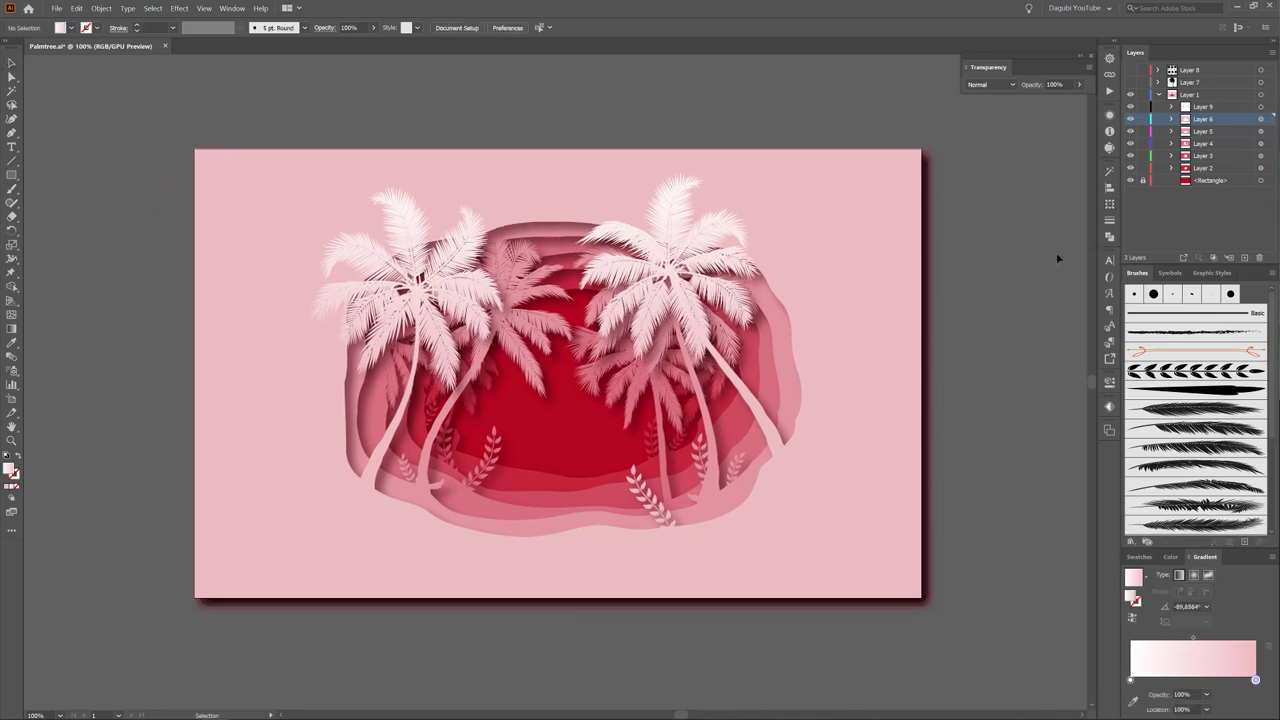
Apply the same 3,5 mm drop shadow to the palm trees on Layer 9.
{"action": "left_click", "coordinate": [1261, 107]}
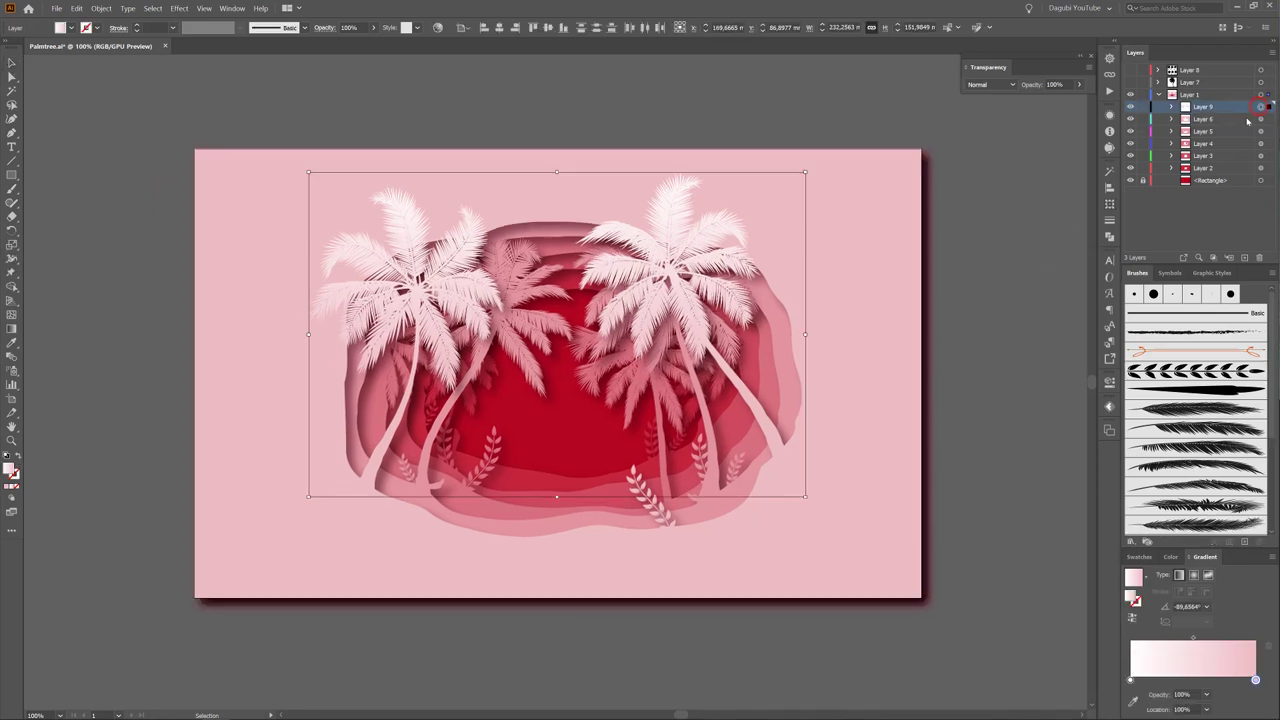
{"action": "left_click", "coordinate": [179, 8]}
{"action": "mouse_move", "coordinate": [191, 157]}
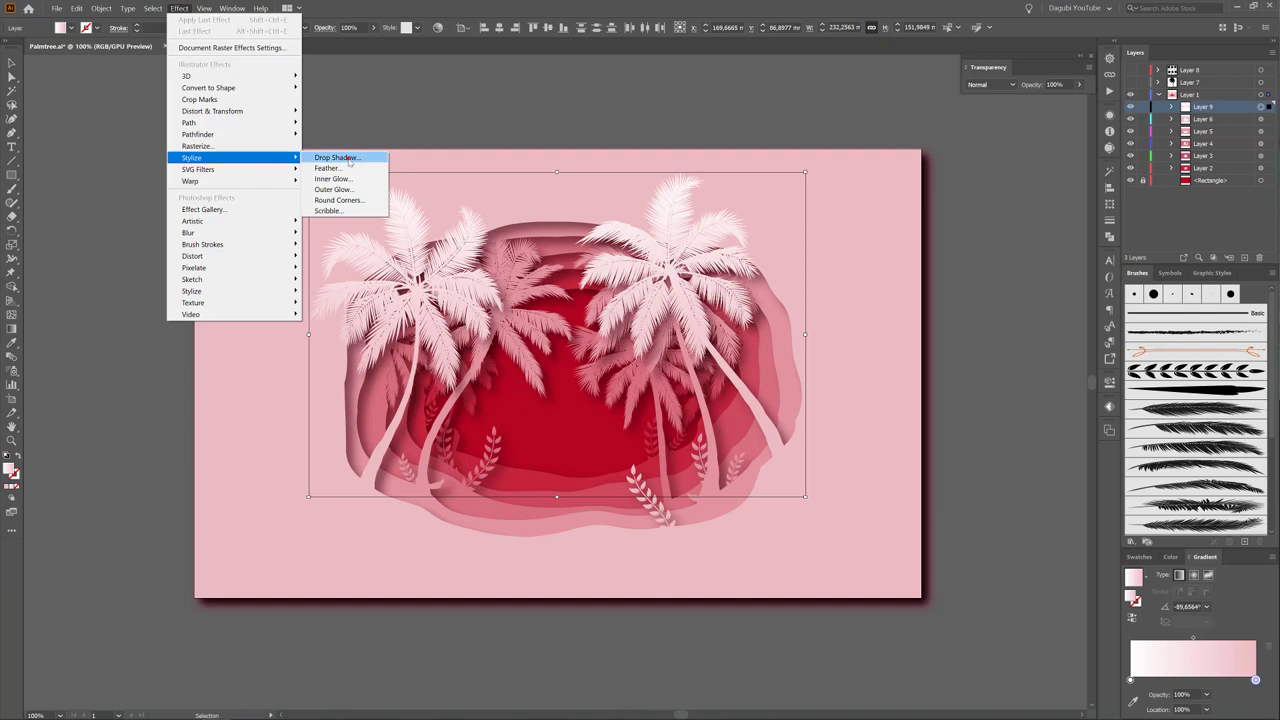
{"action": "left_click", "coordinate": [340, 157]}
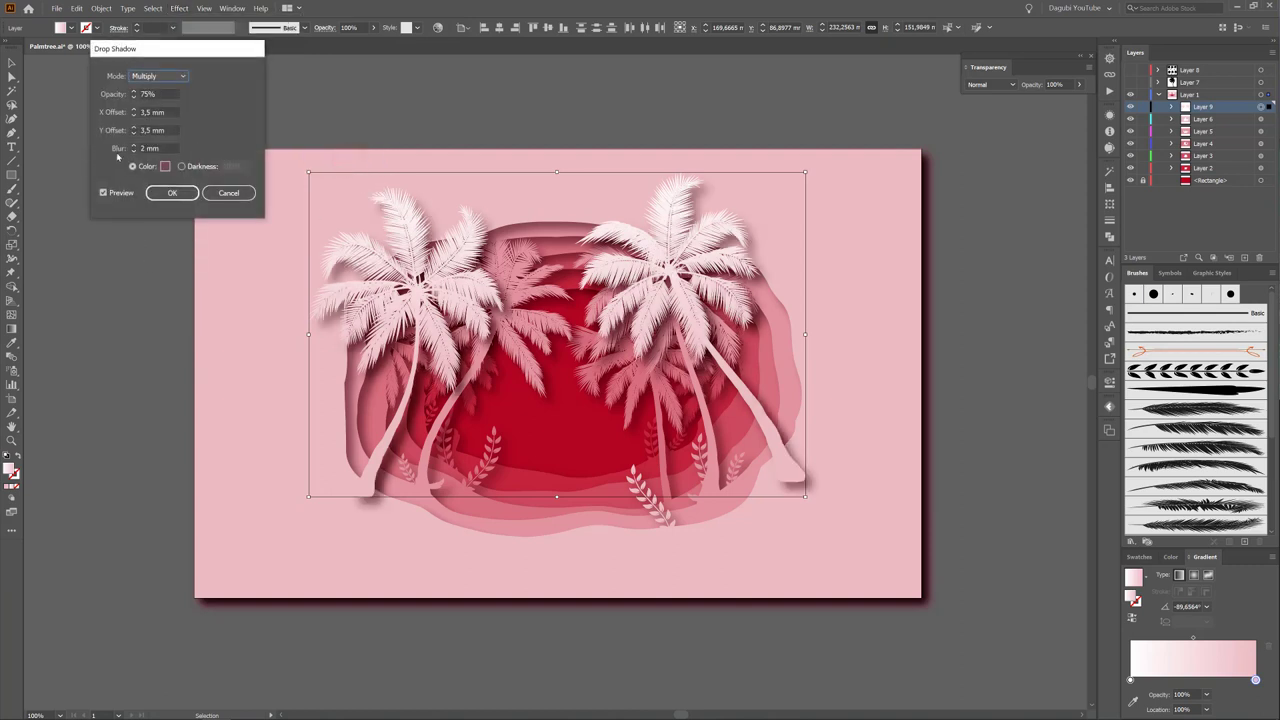
{"action": "left_click", "coordinate": [172, 193]}
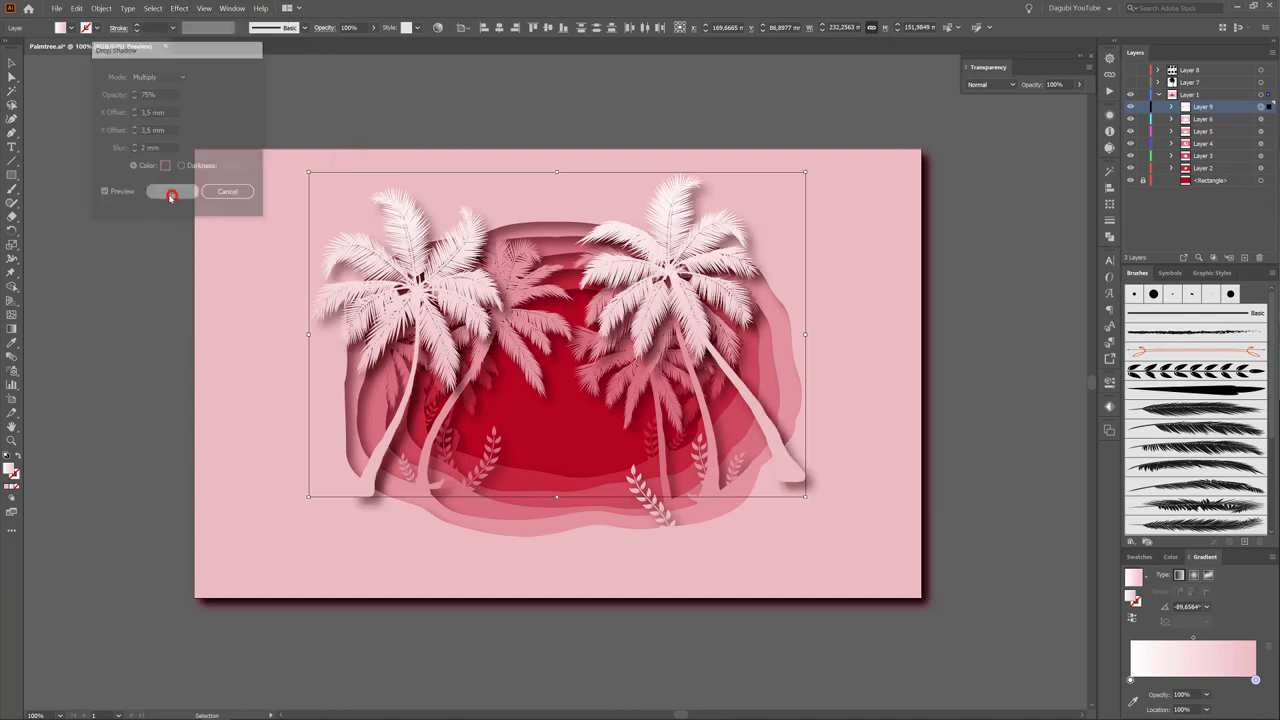
Expand Layer 9's palm groups and hide the lower right palm trunk path.
{"action": "left_click", "coordinate": [1172, 106]}
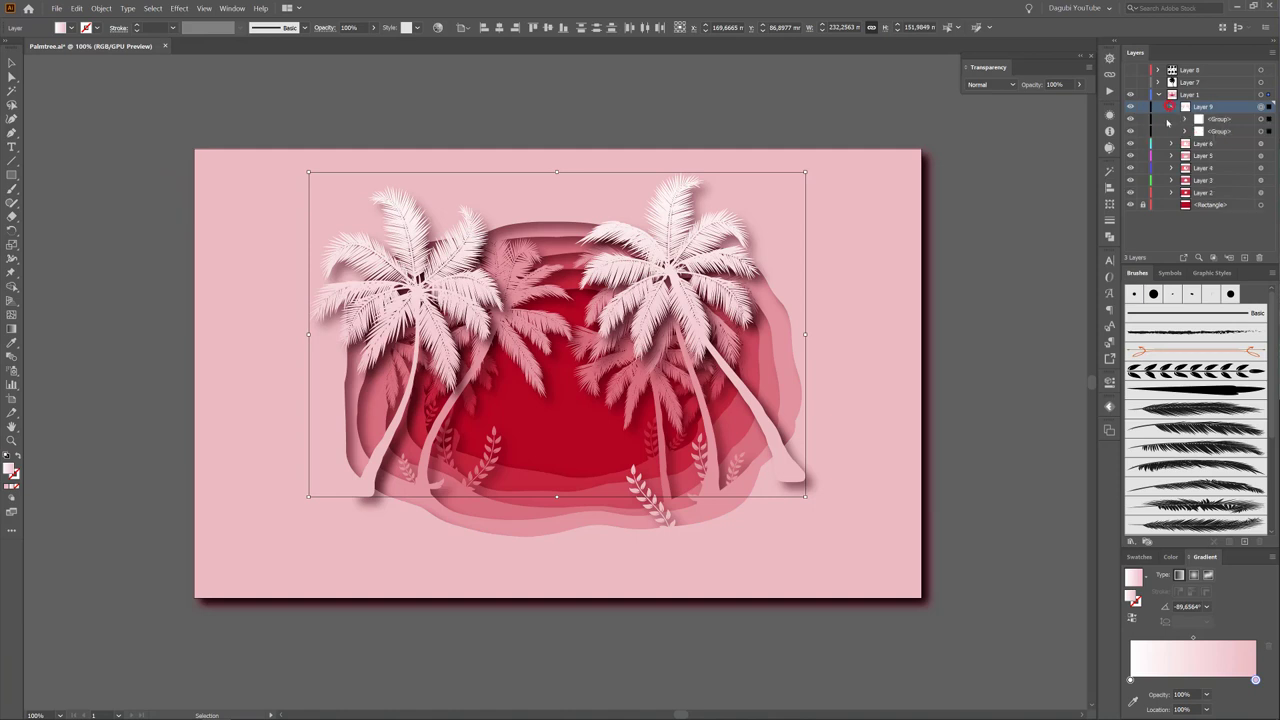
{"action": "left_click", "coordinate": [1184, 119]}
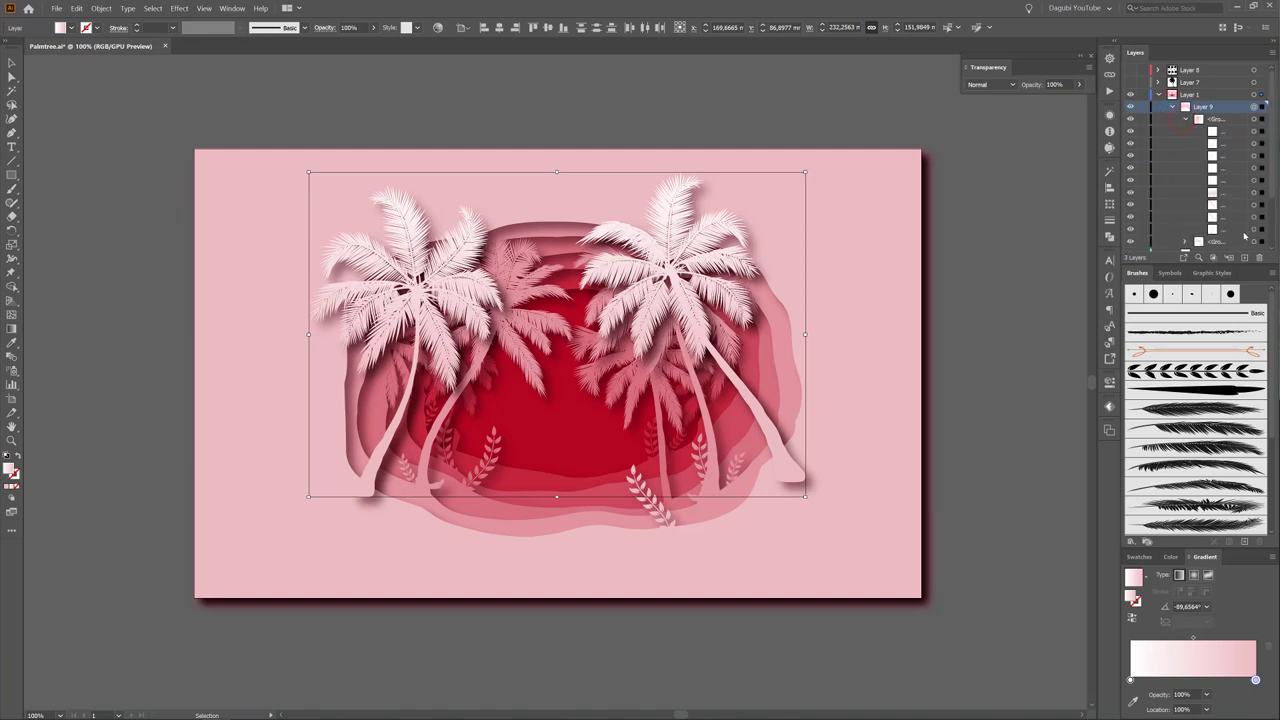
{"action": "left_click", "coordinate": [1131, 229]}
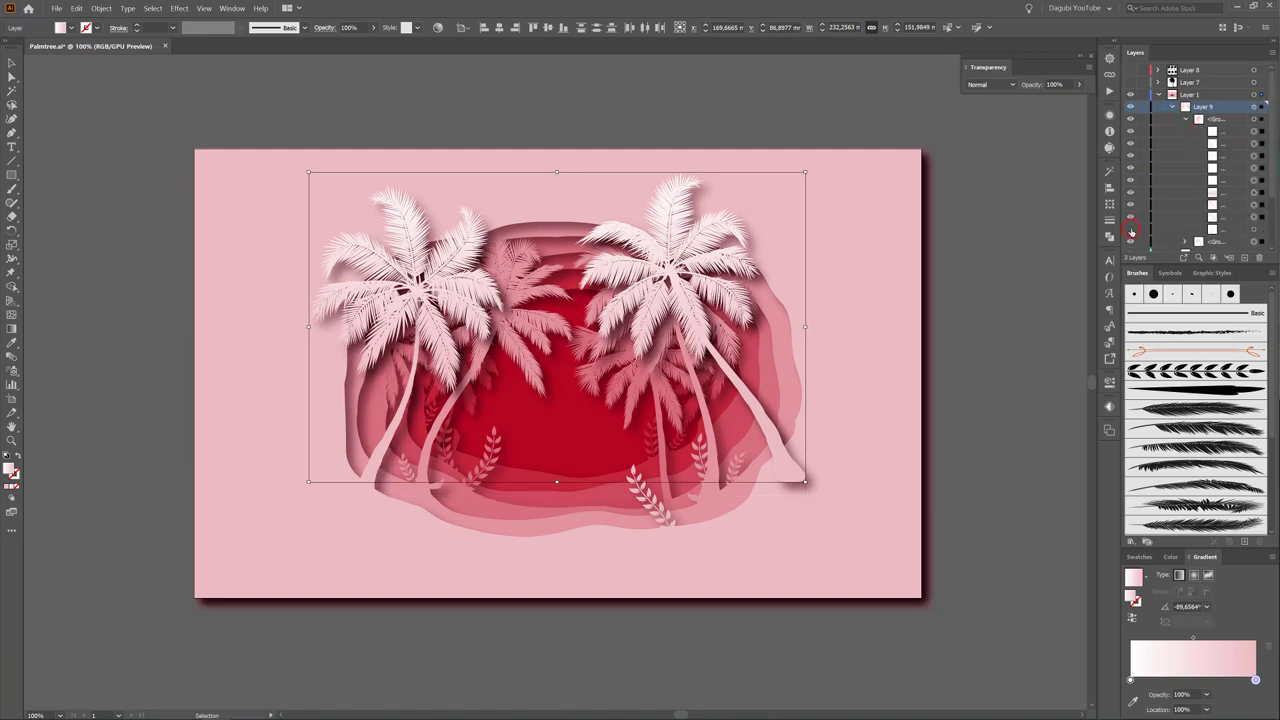
{"action": "left_click", "coordinate": [1173, 107]}
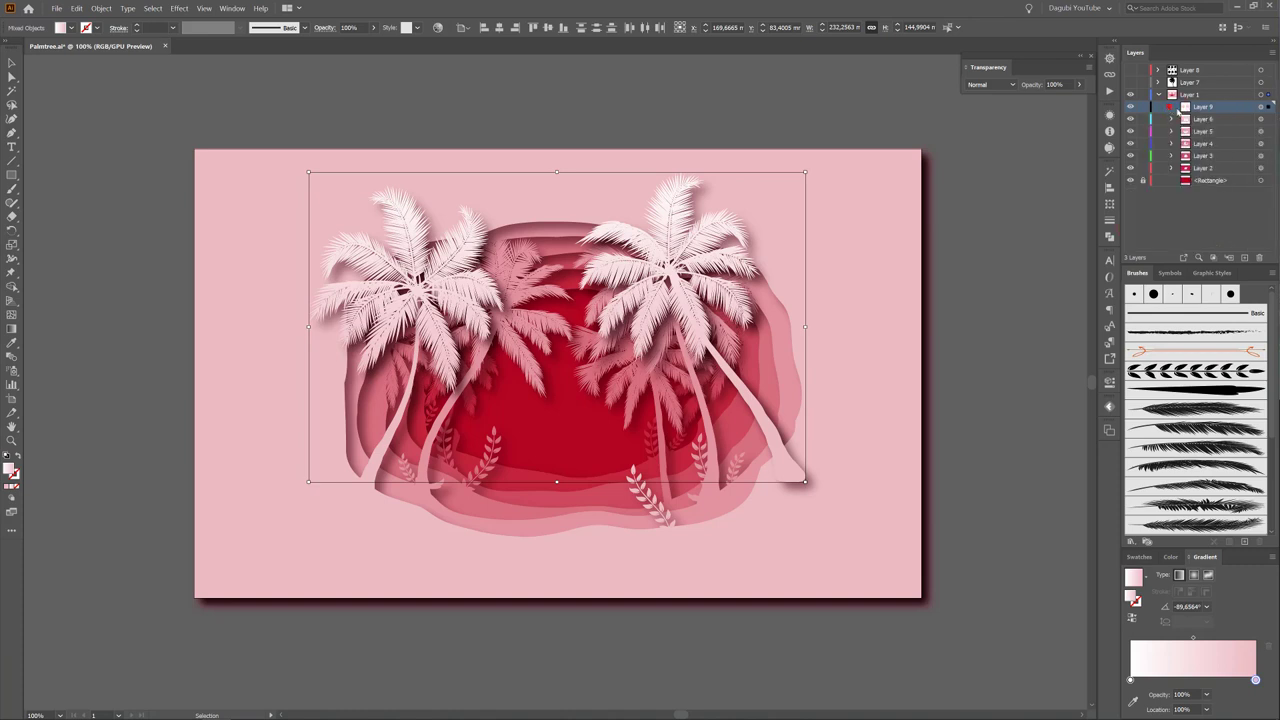
{"action": "left_click", "coordinate": [1172, 107]}
{"action": "left_click", "coordinate": [1186, 119]}
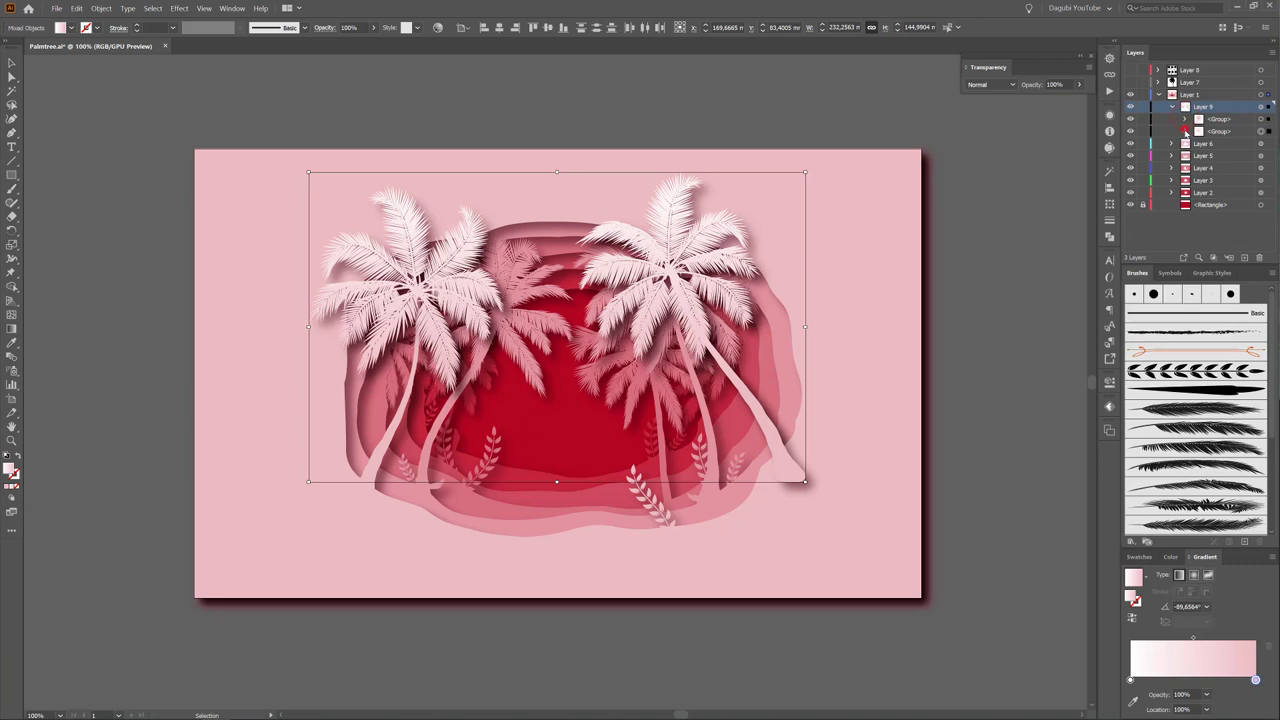
{"action": "left_click", "coordinate": [1186, 131]}
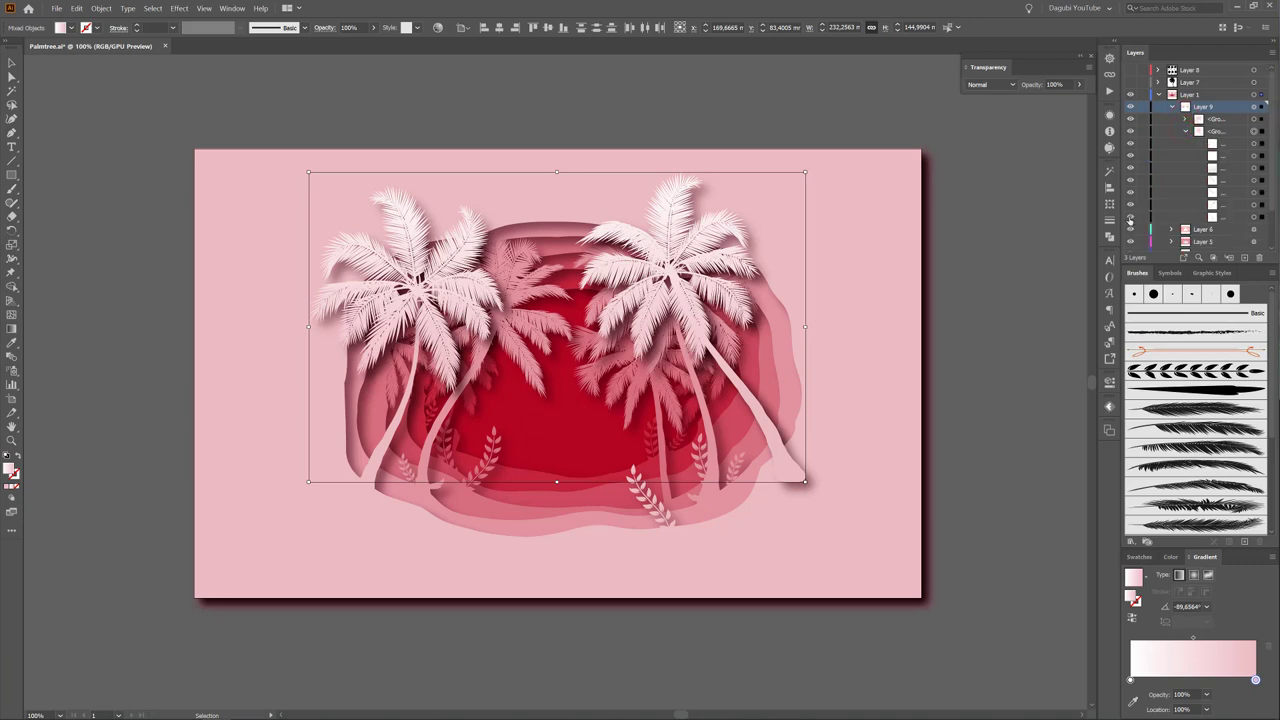
{"action": "left_click", "coordinate": [1131, 217]}
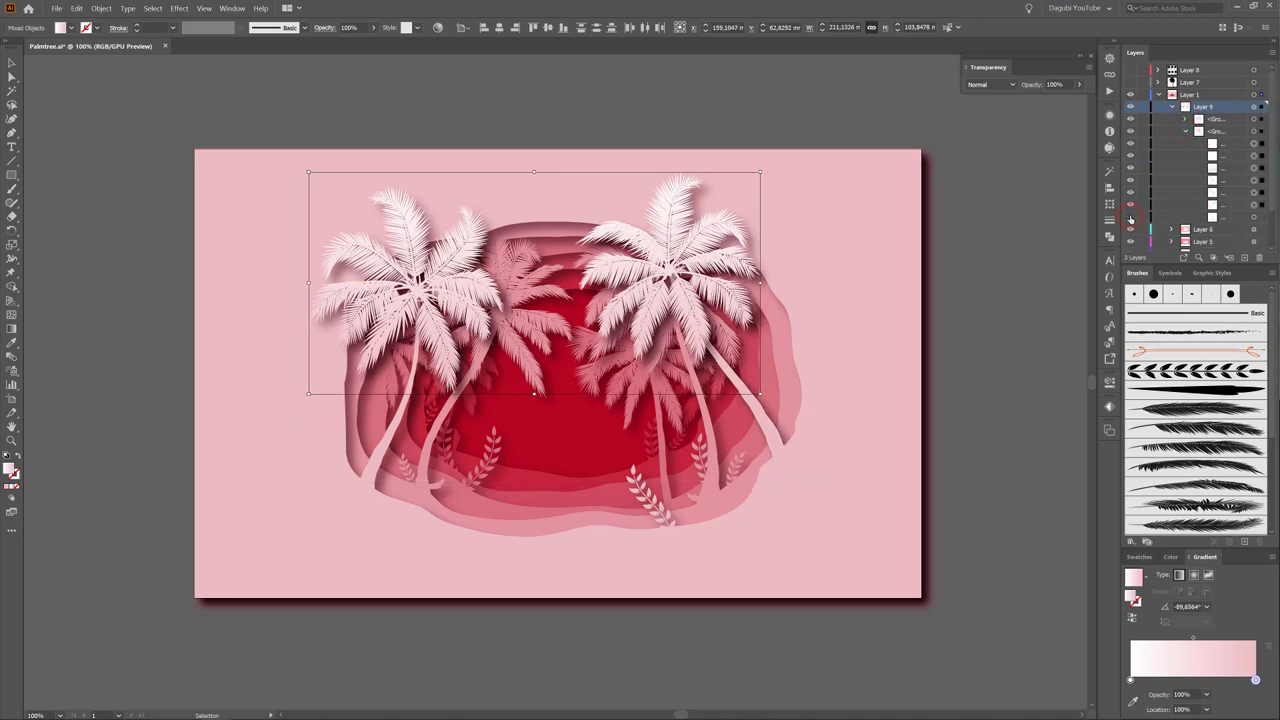
{"action": "left_click", "coordinate": [1131, 217]}
{"action": "left_click", "coordinate": [1131, 217]}
Collapse Layer 9, clear the selection, and draw a rectangle covering the whole artboard.
{"action": "left_click", "coordinate": [1173, 107]}
{"action": "left_click", "coordinate": [1051, 357]}
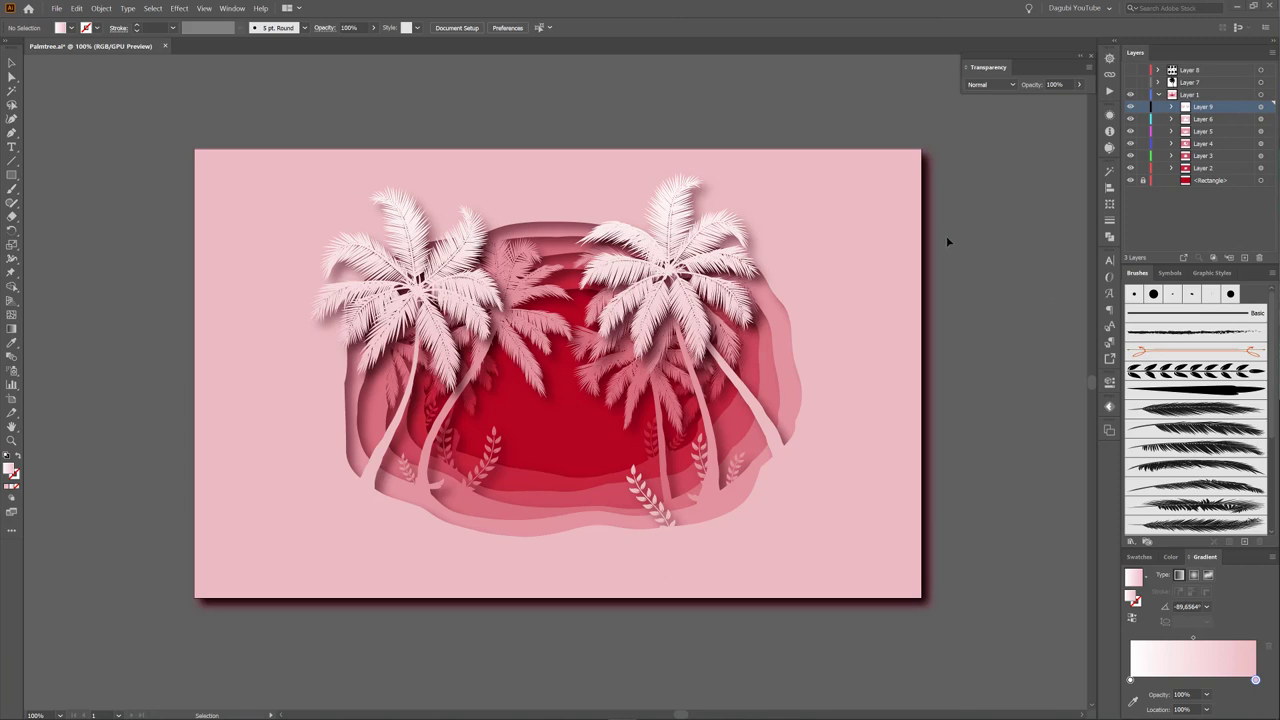
{"action": "key", "text": "ctrl+a"}
{"action": "left_click", "coordinate": [921, 201]}
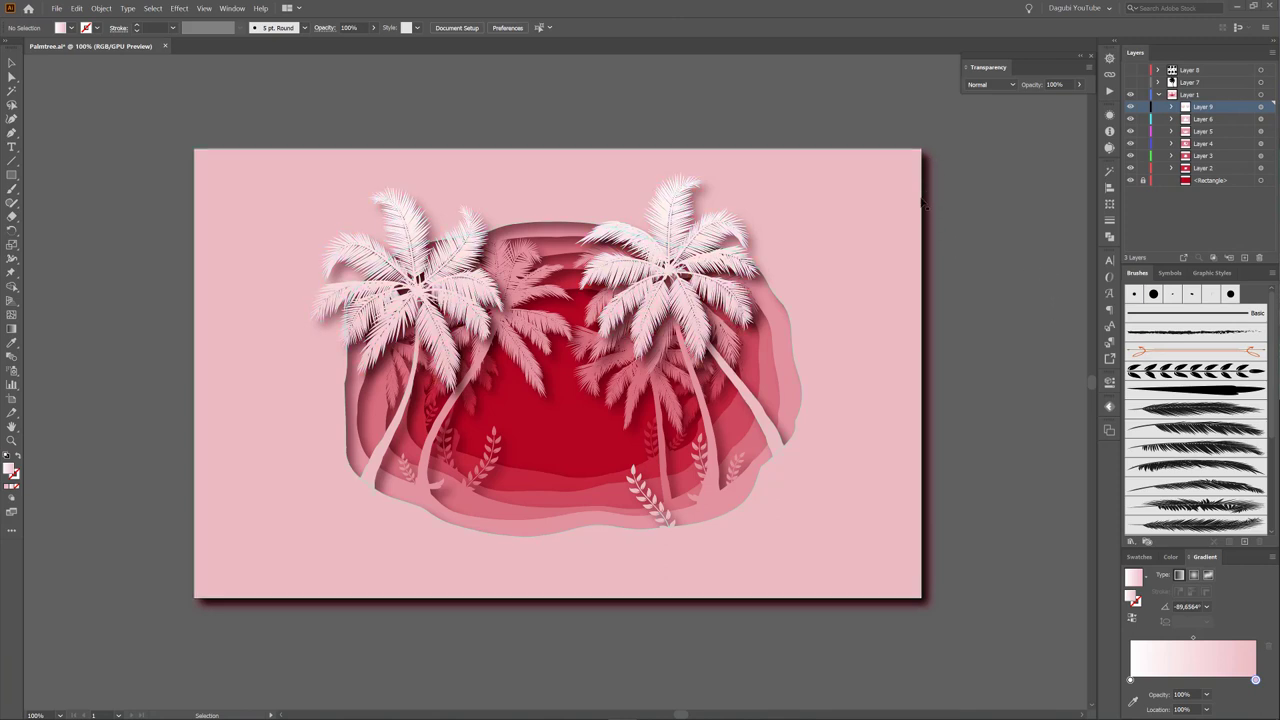
{"action": "key", "text": "ctrl+a"}
{"action": "left_click", "coordinate": [958, 227]}
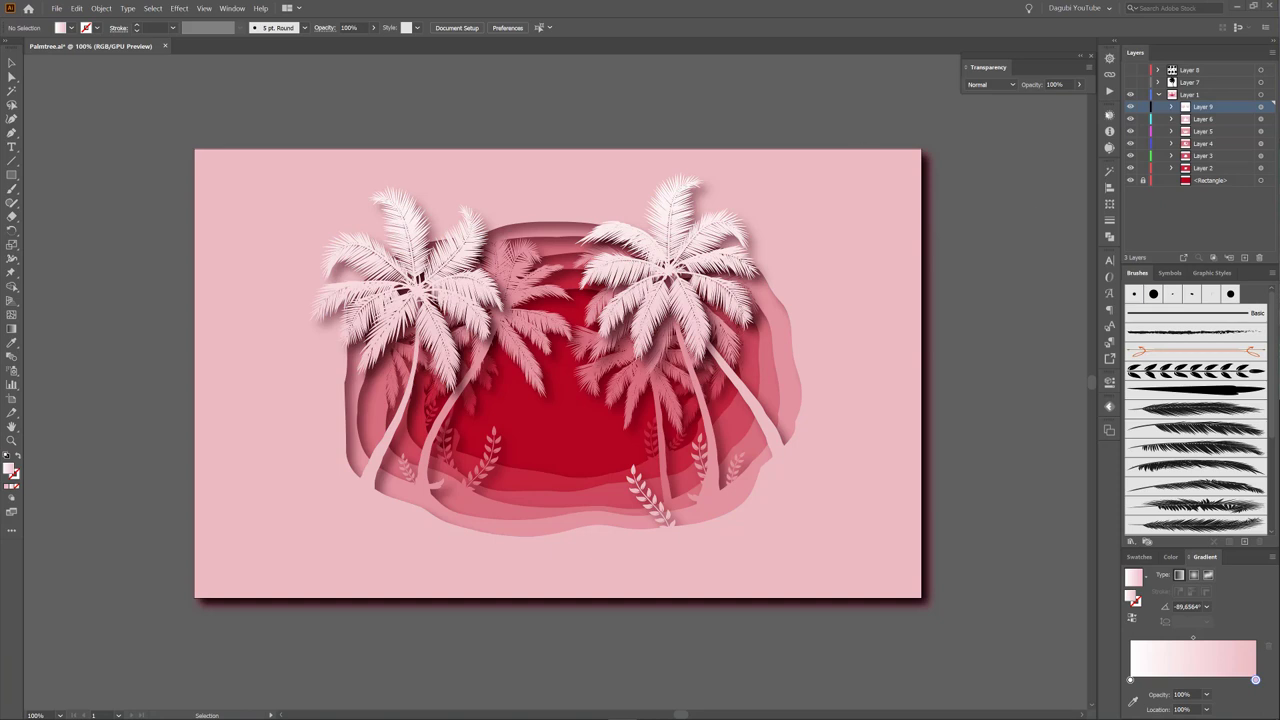
{"action": "left_click_drag", "start_coordinate": [11, 175], "coordinate": [56, 180]}
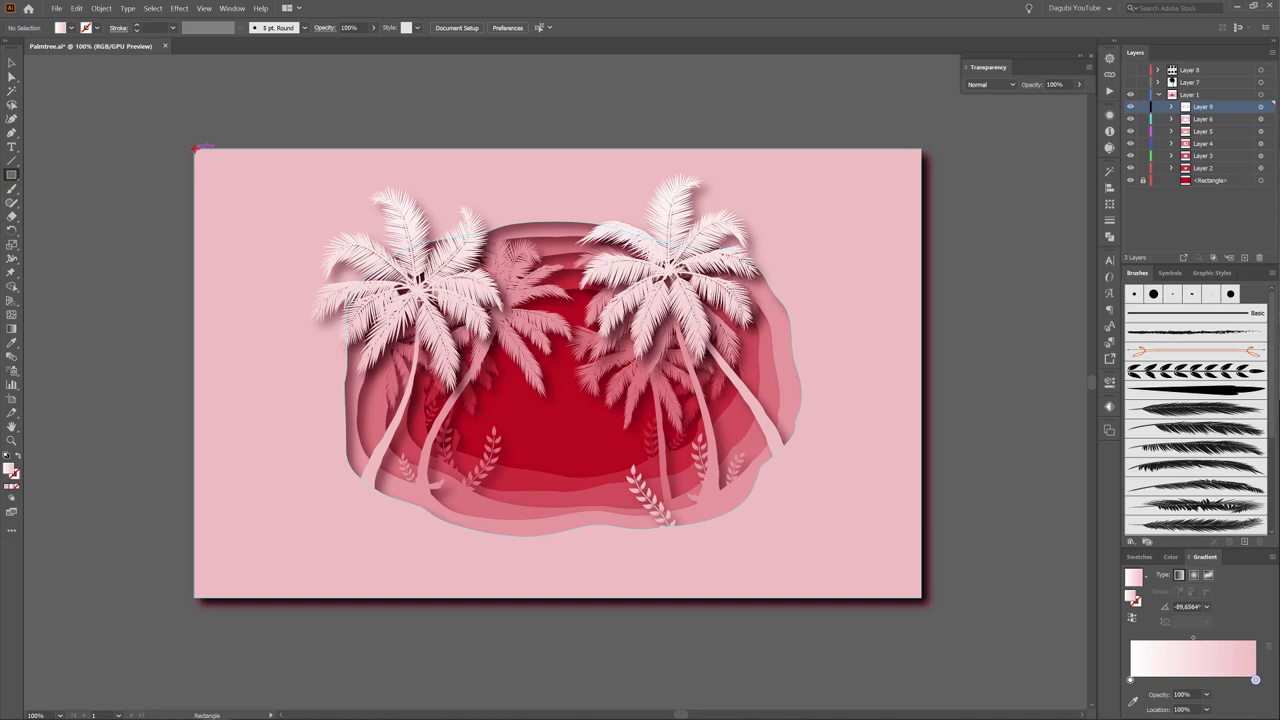
{"action": "left_click_drag", "start_coordinate": [197, 149], "coordinate": [922, 598]}
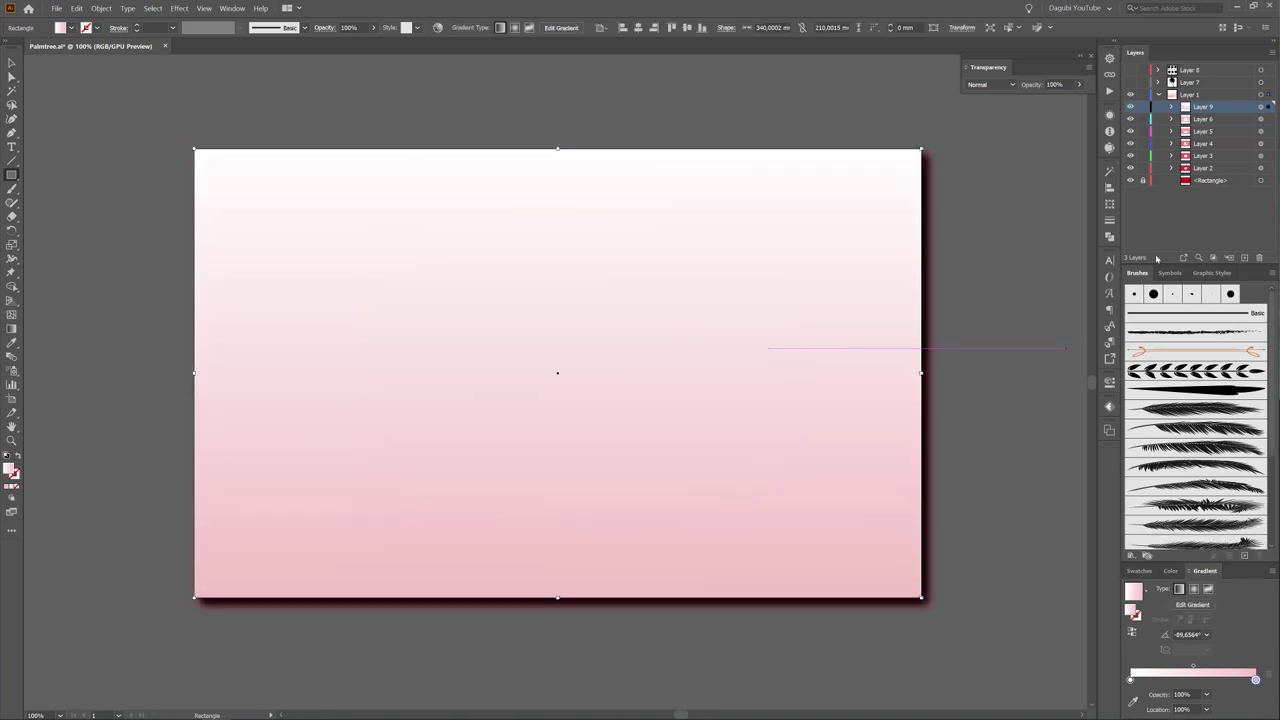
Move the new rectangle out of Layer 9 to the top of Layer 1.
{"action": "left_click", "coordinate": [1171, 106]}
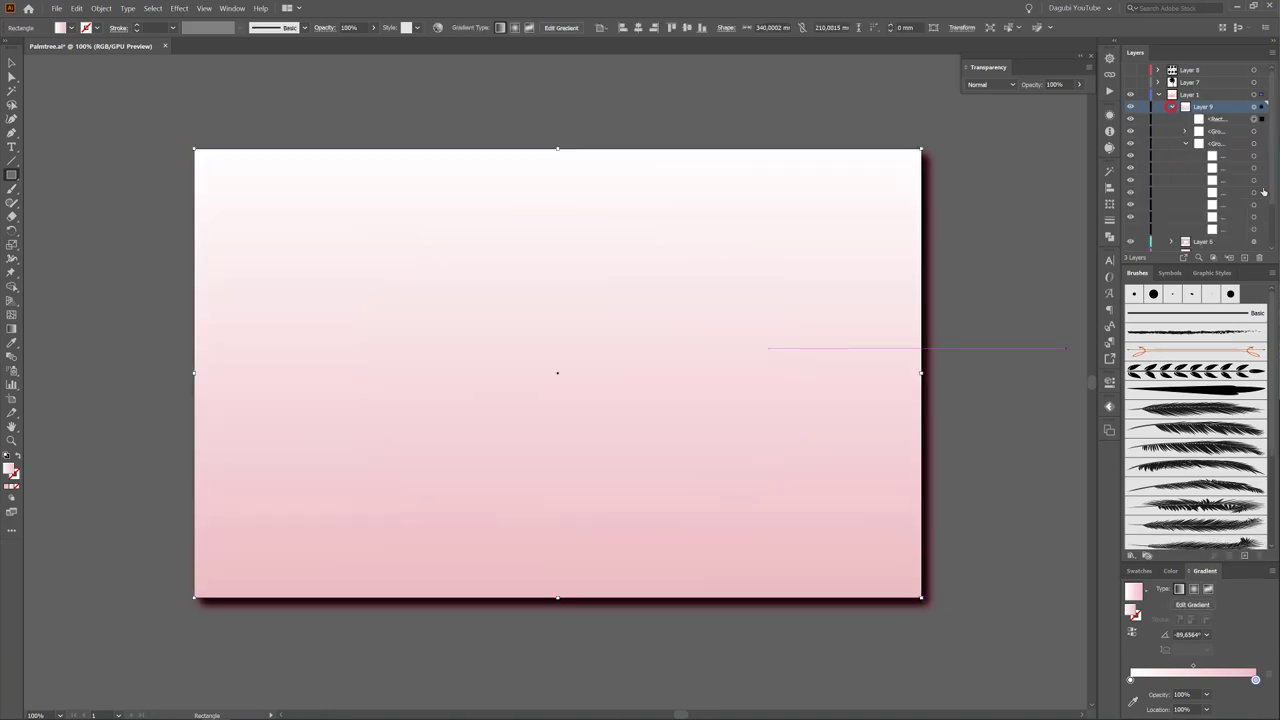
{"action": "left_click", "coordinate": [1222, 120]}
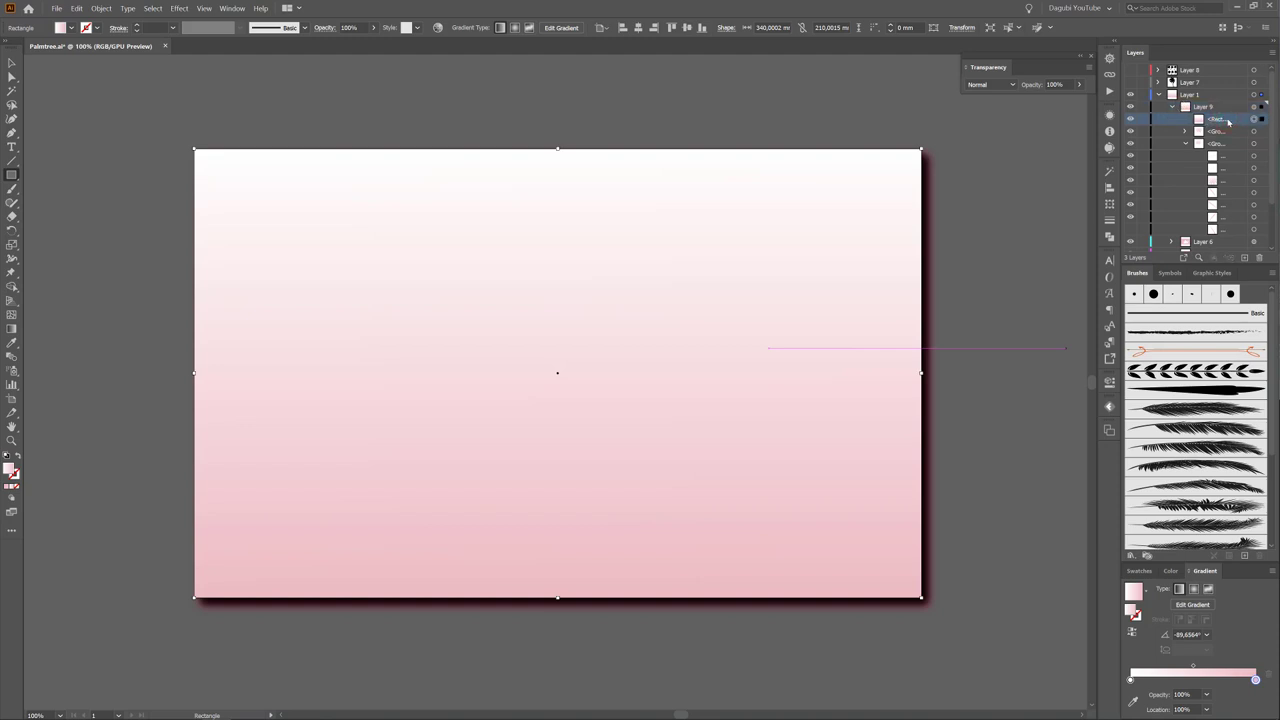
{"action": "left_click", "coordinate": [1226, 120]}
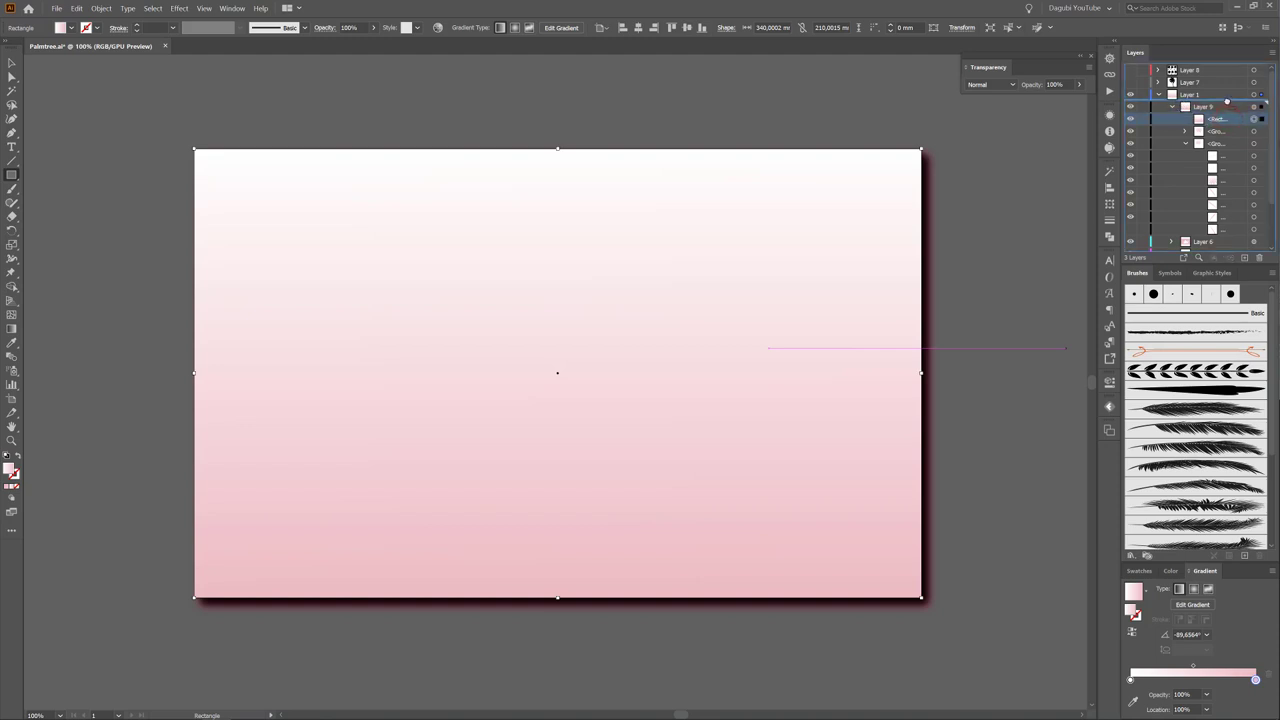
{"action": "left_click_drag", "start_coordinate": [1226, 100], "coordinate": [1226, 100]}
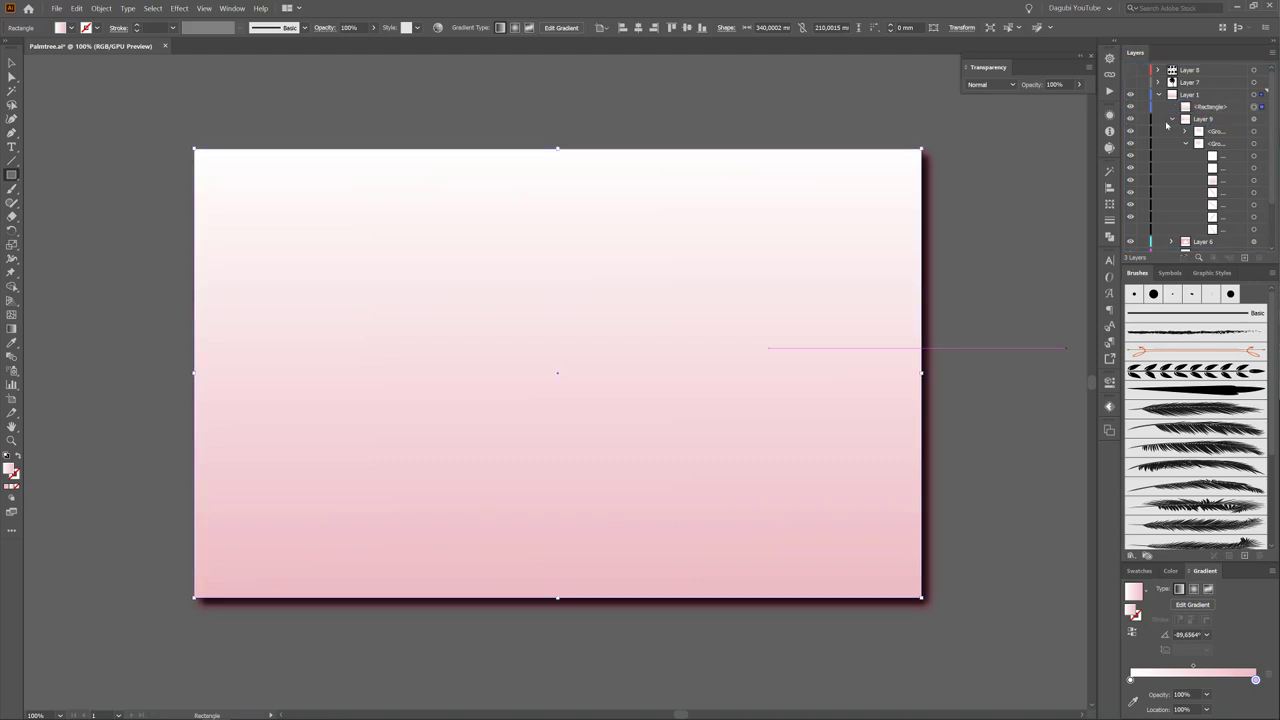
{"action": "left_click", "coordinate": [1171, 118]}
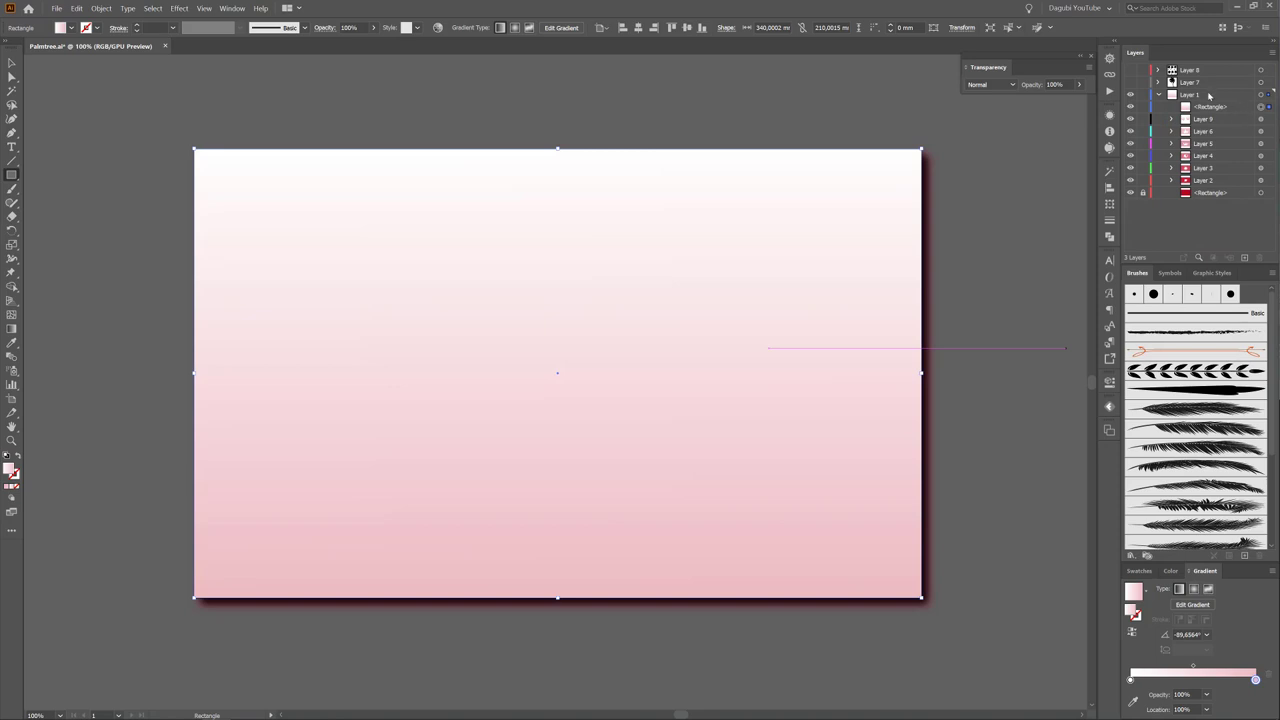
{"action": "left_click", "coordinate": [153, 8]}
Deselect all, then make Layer 1 a clipping mask using its top artboard-sized rectangle.
{"action": "left_click", "coordinate": [169, 42]}
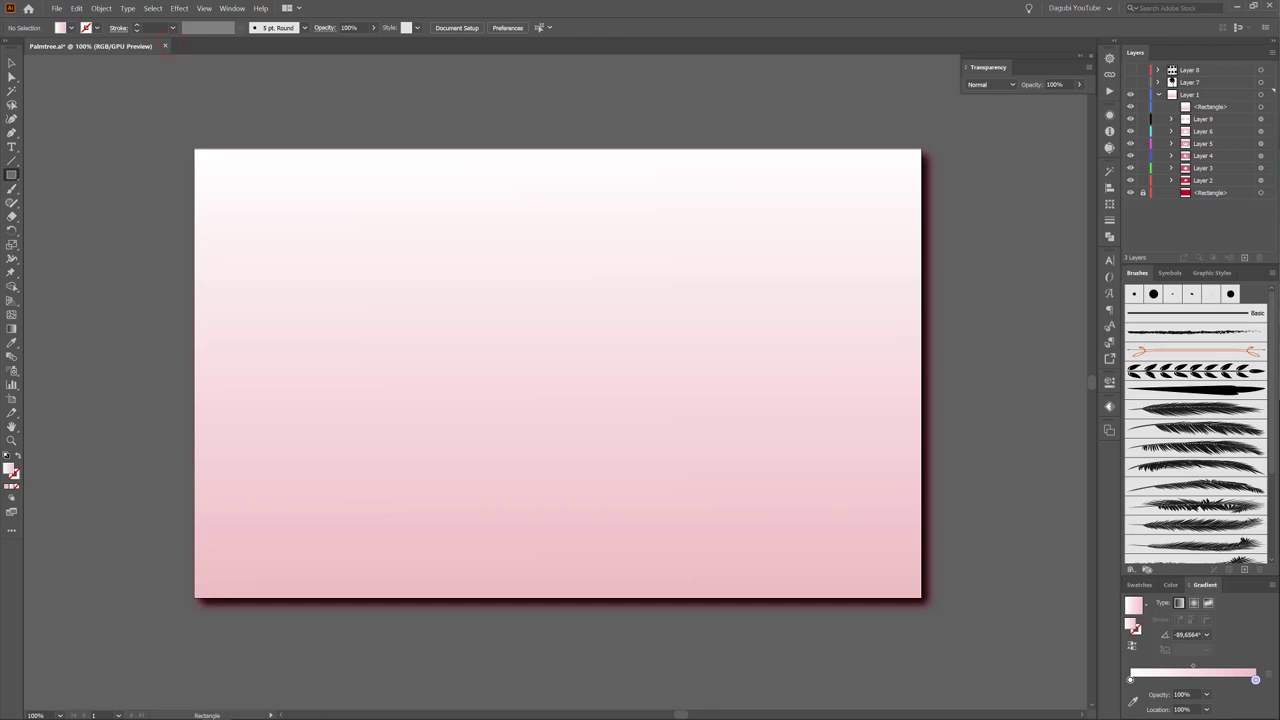
{"action": "left_click", "coordinate": [1192, 95]}
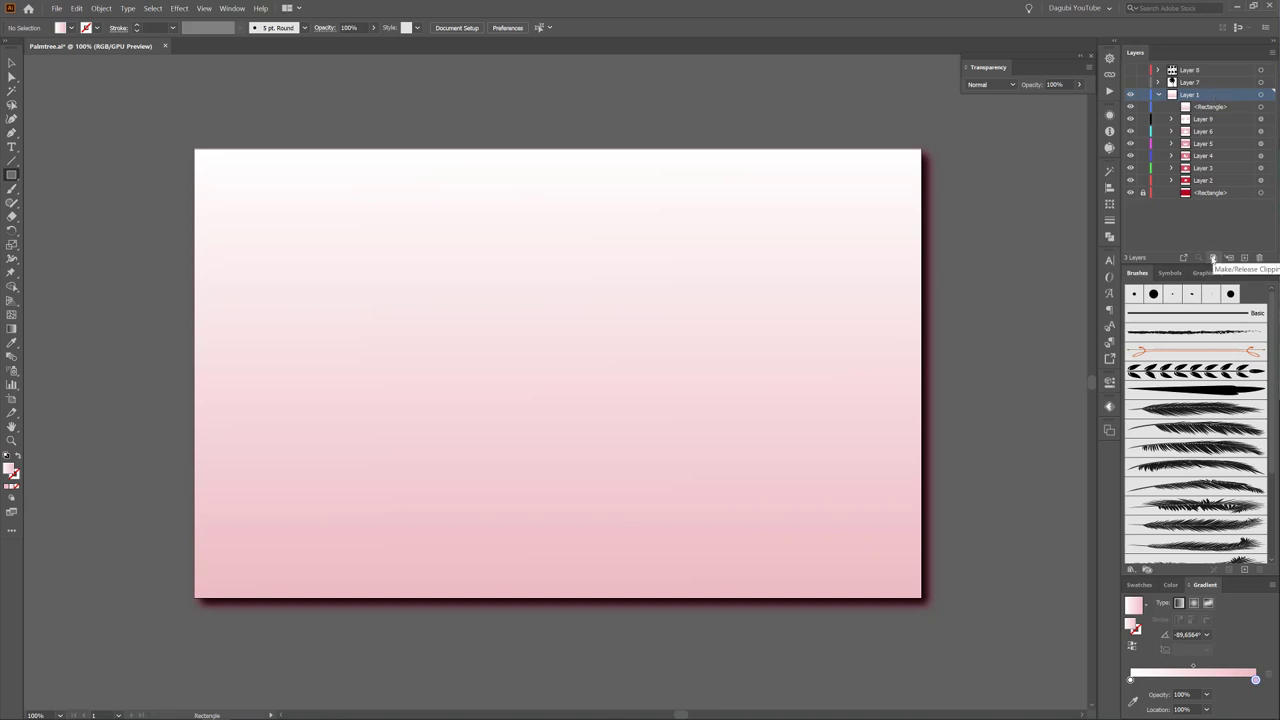
{"action": "left_click", "coordinate": [1213, 258]}
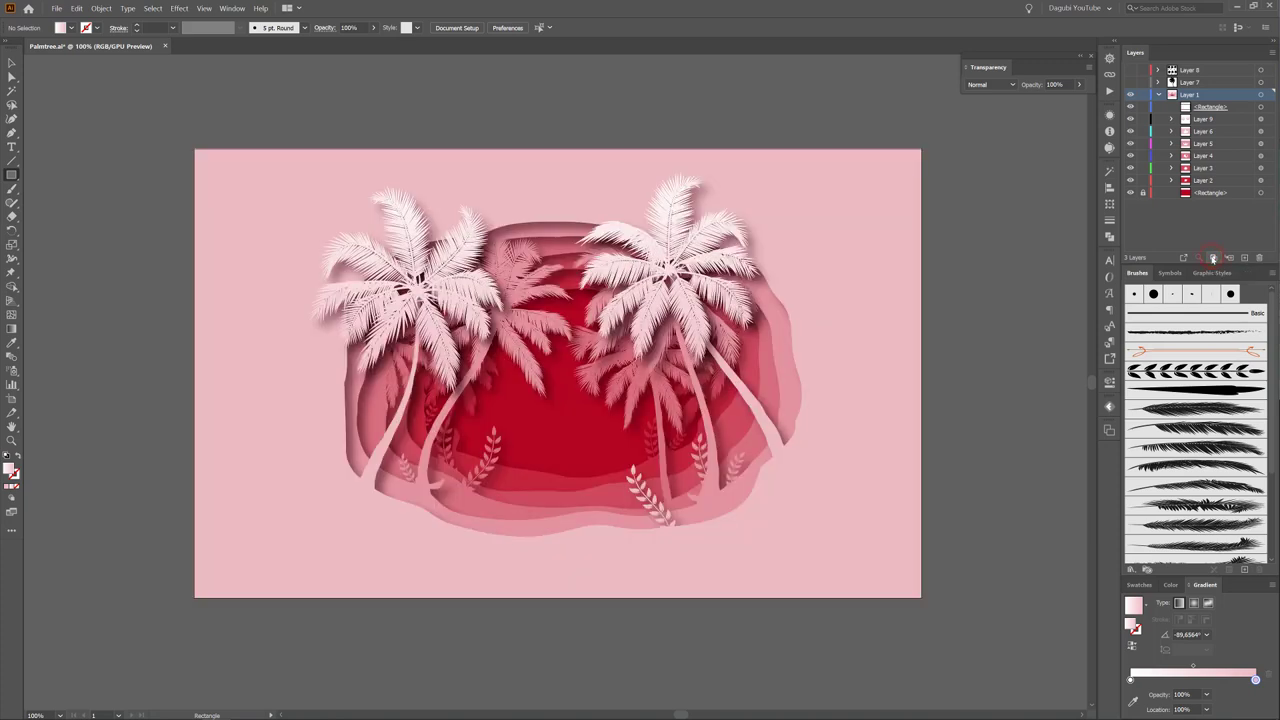
{"action": "left_click", "coordinate": [1131, 106]}
{"action": "left_click", "coordinate": [1131, 106]}
{"action": "left_click", "coordinate": [1131, 106]}
Lock the rectangle and Layers 9 to 3, then select the right background palm group on Layer 2.
{"action": "key", "text": "a"}
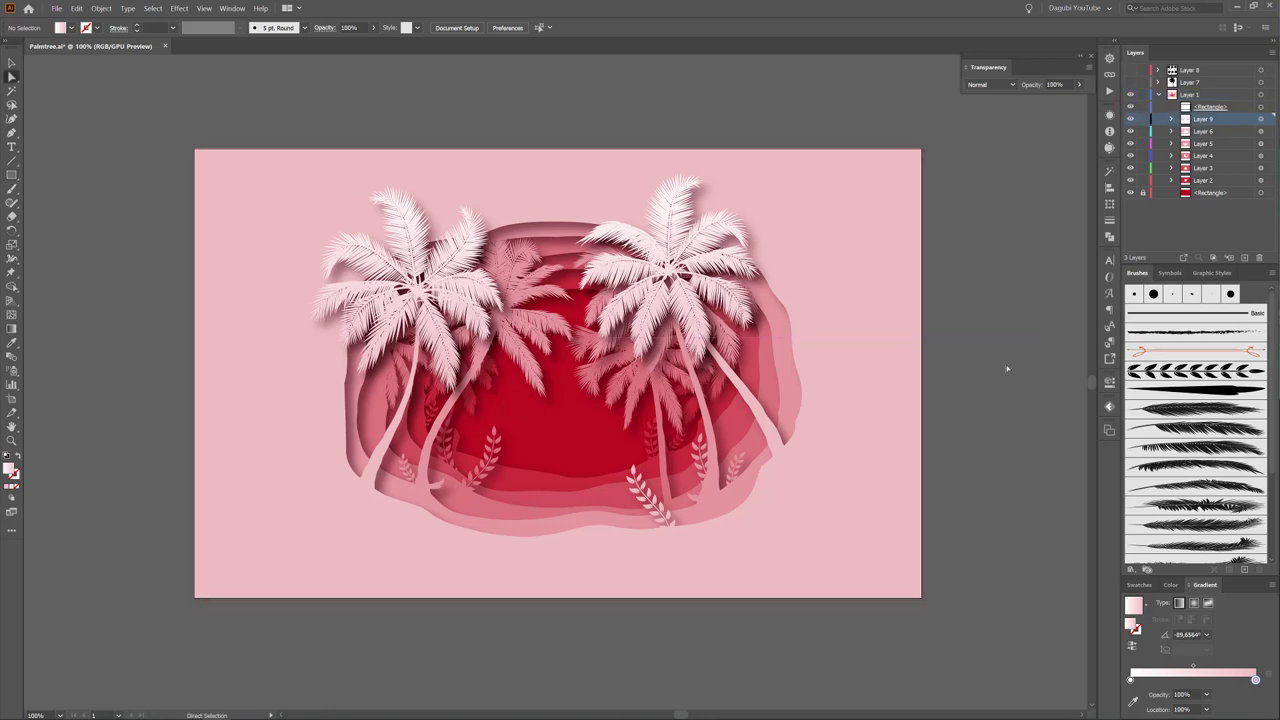
{"action": "left_click_drag", "start_coordinate": [1143, 106], "coordinate": [1143, 171]}
{"action": "left_click", "coordinate": [1131, 180]}
{"action": "left_click", "coordinate": [1223, 181]}
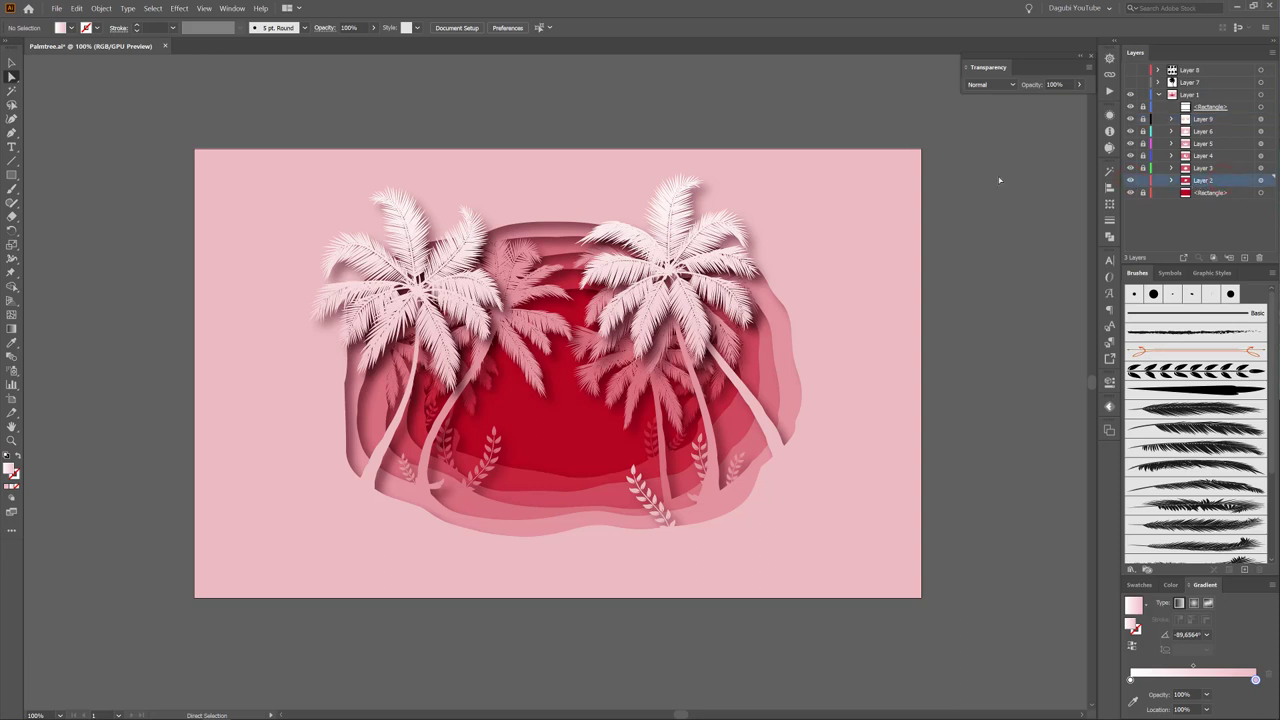
{"action": "left_click", "coordinate": [11, 62]}
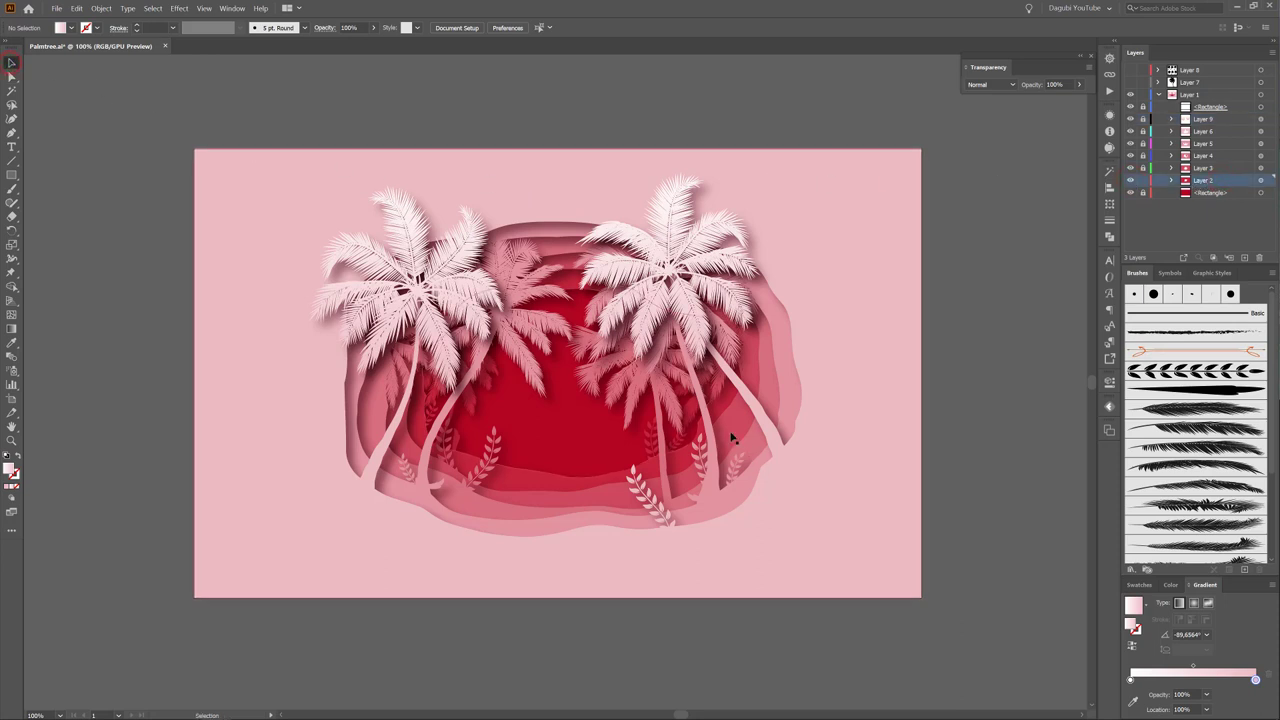
{"action": "left_click_drag", "start_coordinate": [731, 438], "coordinate": [696, 412]}
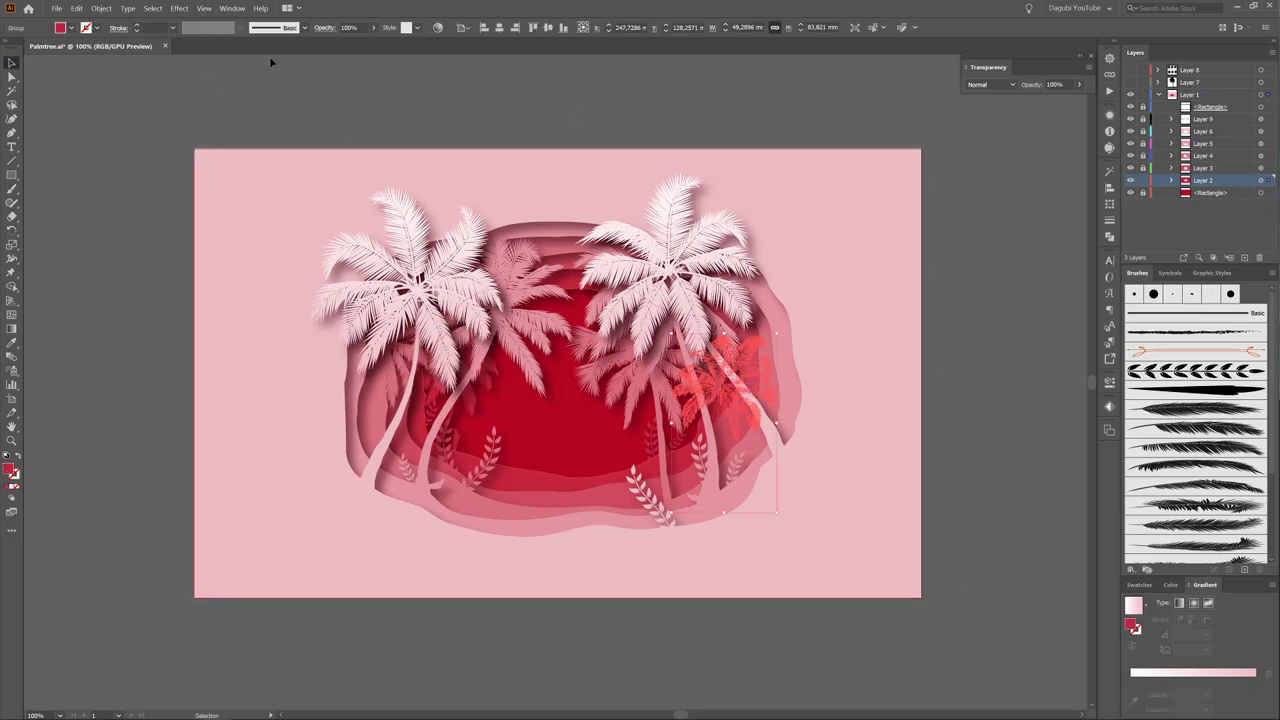
Hide edges and nudge the right background palm group left and down.
{"action": "left_click", "coordinate": [203, 8]}
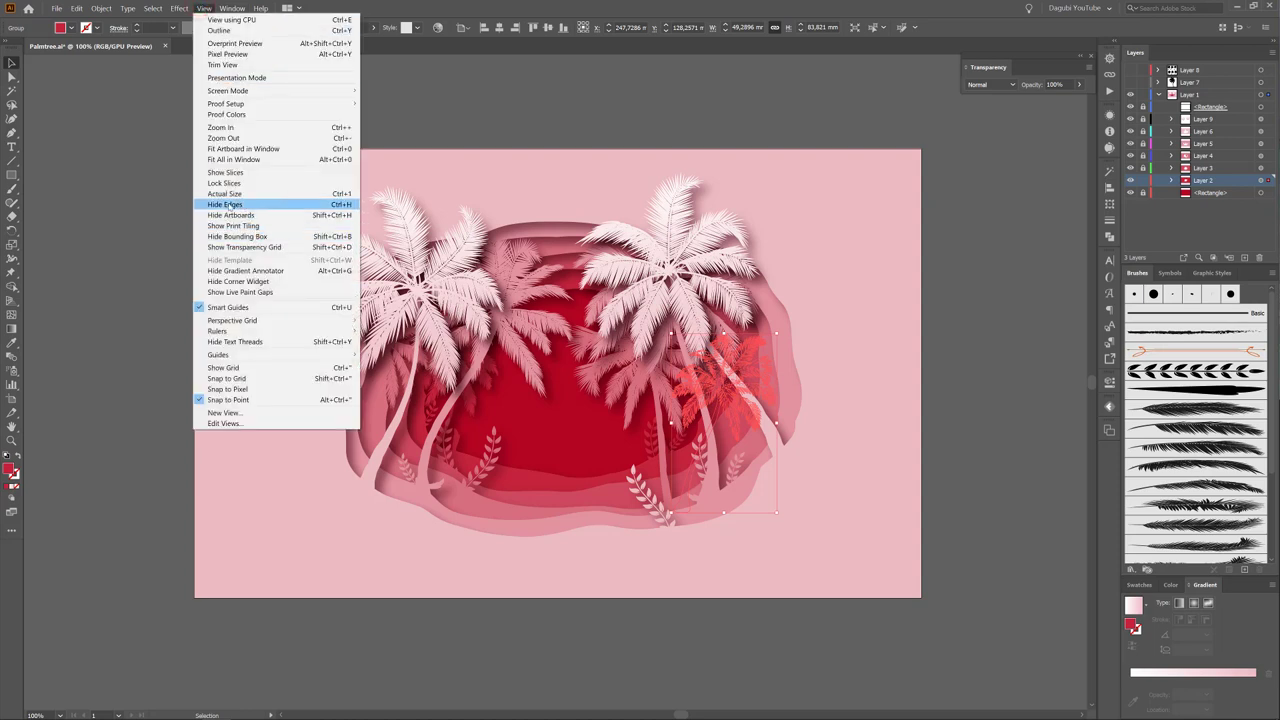
{"action": "left_click", "coordinate": [237, 204]}
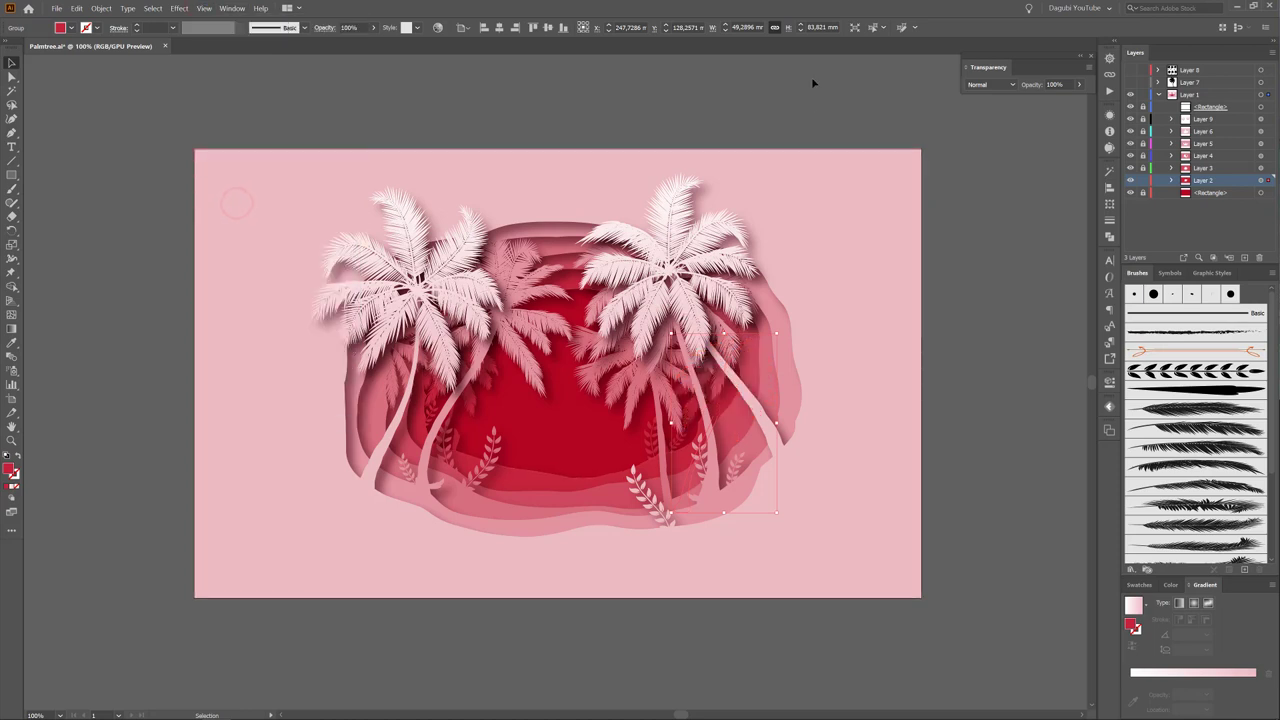
{"action": "key", "text": "shift+Left"}
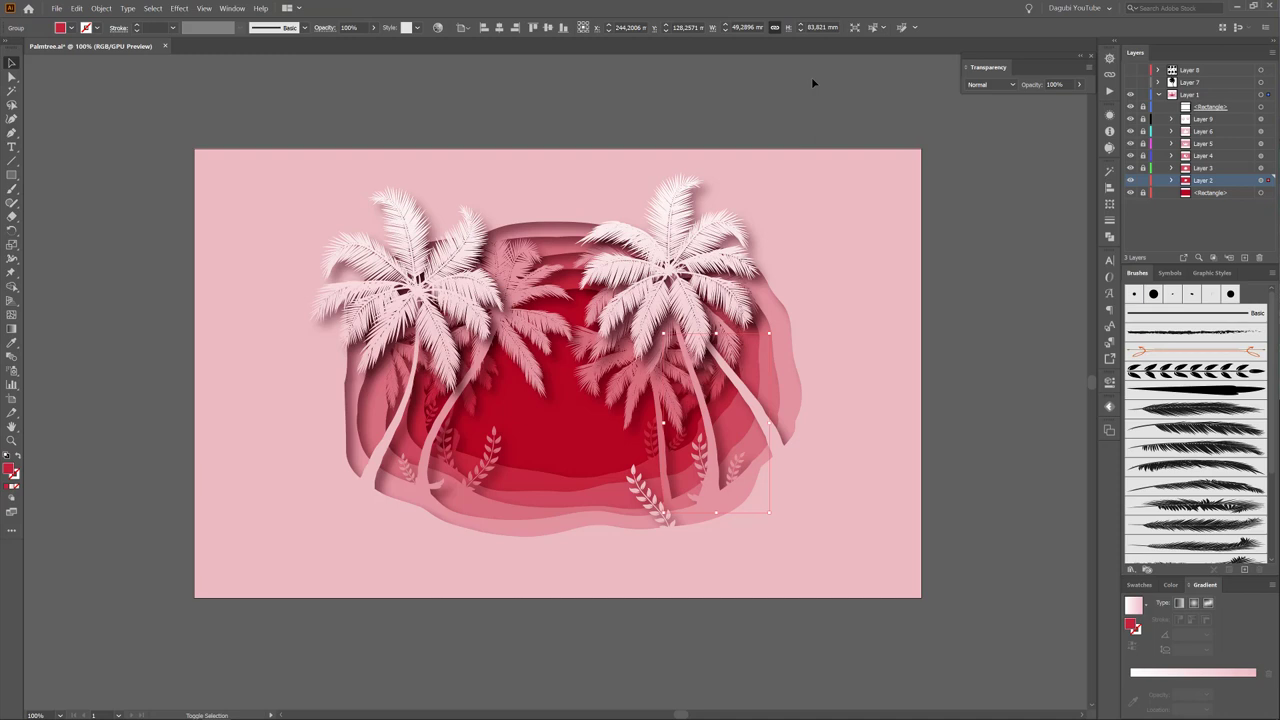
{"action": "key", "text": "shift+Left"}
{"action": "key", "text": "shift+Down"}
{"action": "key", "text": "shift+Left"}
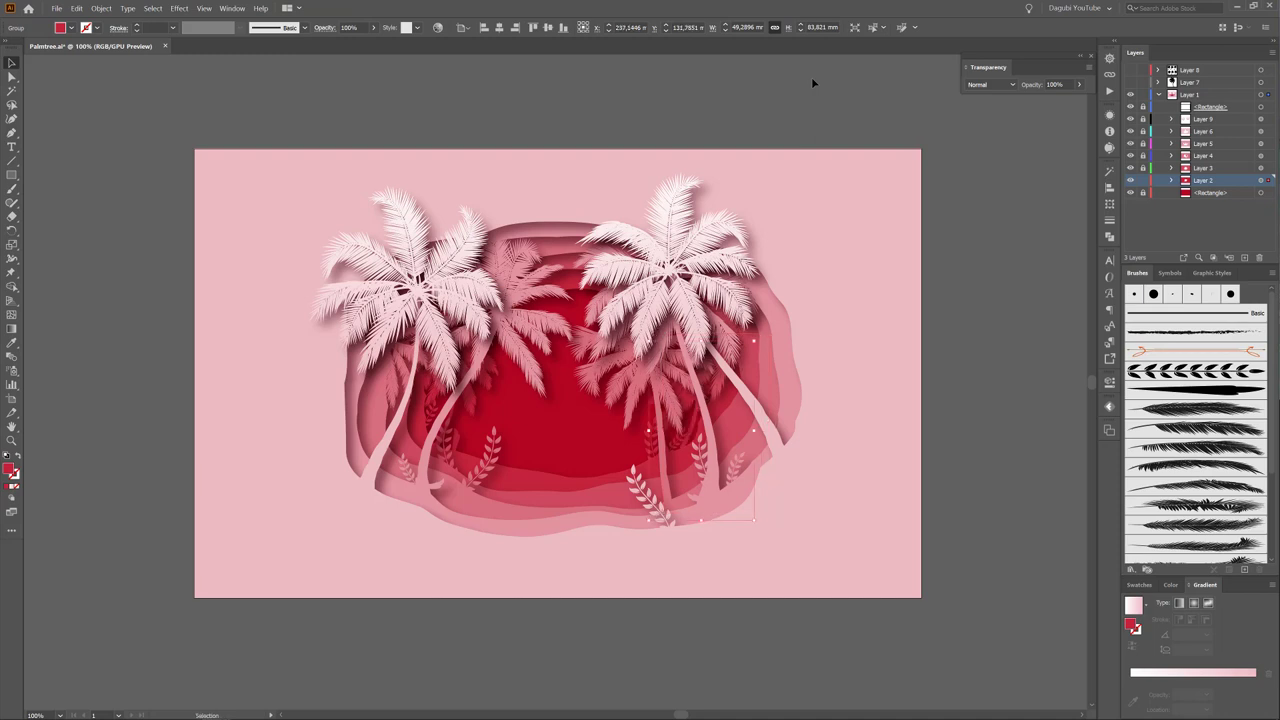
{"action": "key", "text": "shift"}
{"action": "key", "text": "shift"}
{"action": "key", "text": "shift+Left"}
{"action": "key", "text": "shift+Down"}
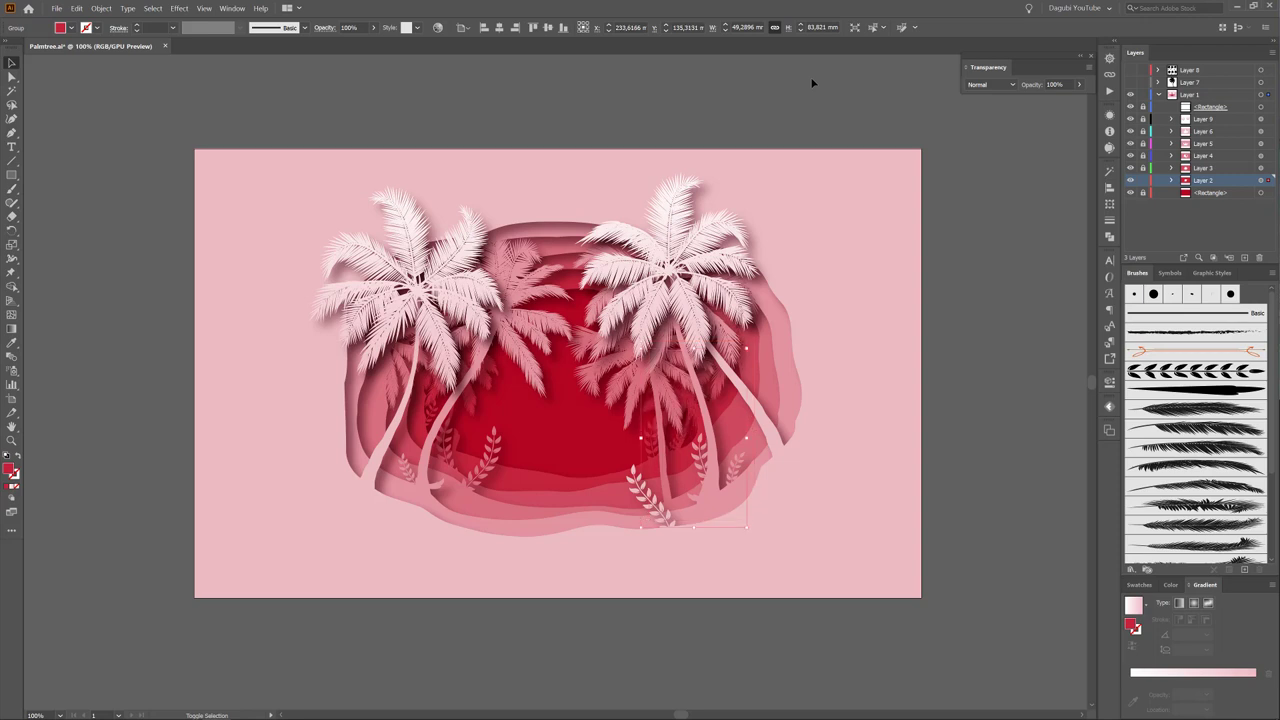
{"action": "key", "text": "shift+Left"}
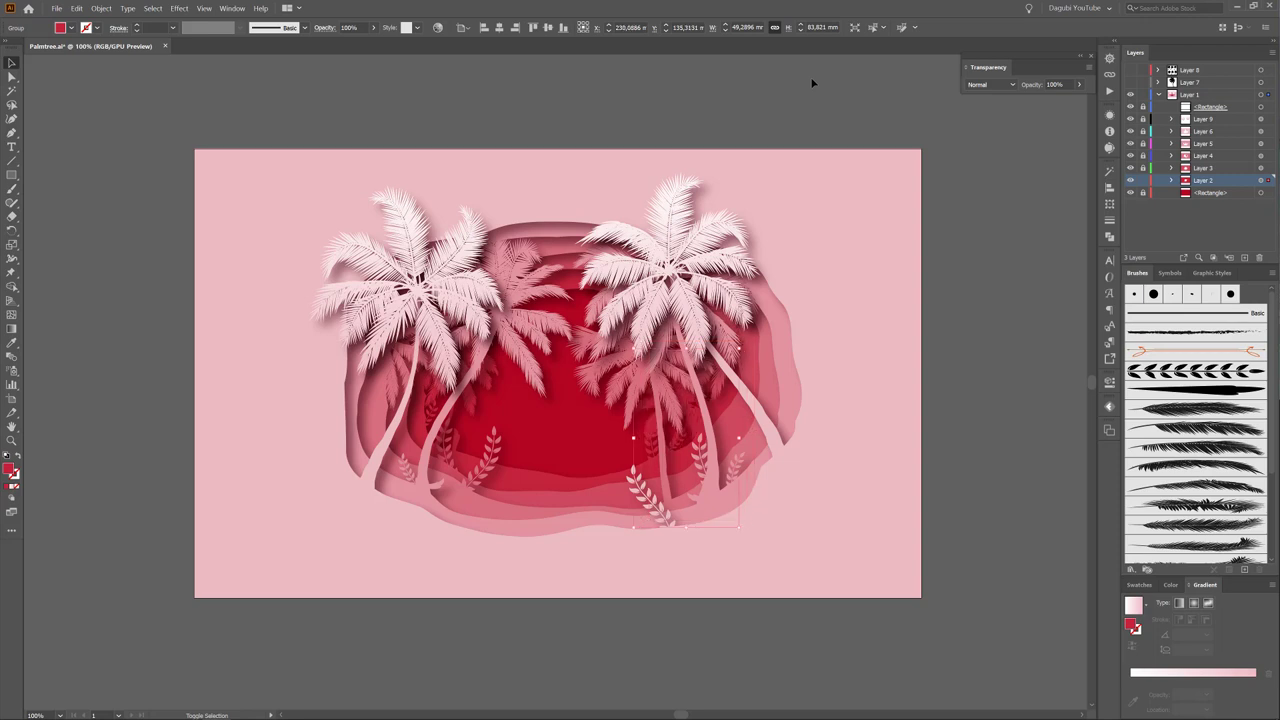
{"action": "key", "text": "shift+Down"}
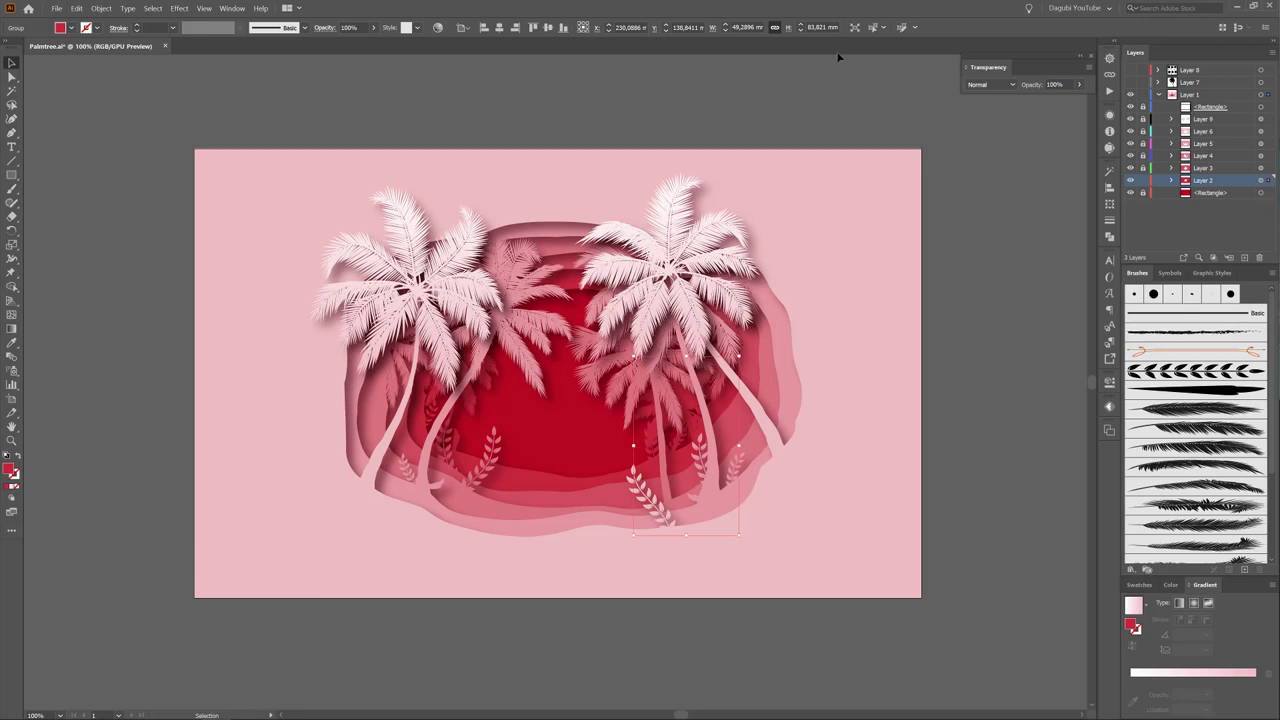
Place a copy of the palm group behind the left palms, nudge it into place, and lock Layer 2.
{"action": "left_click_drag", "start_coordinate": [690, 430], "coordinate": [454, 375]}
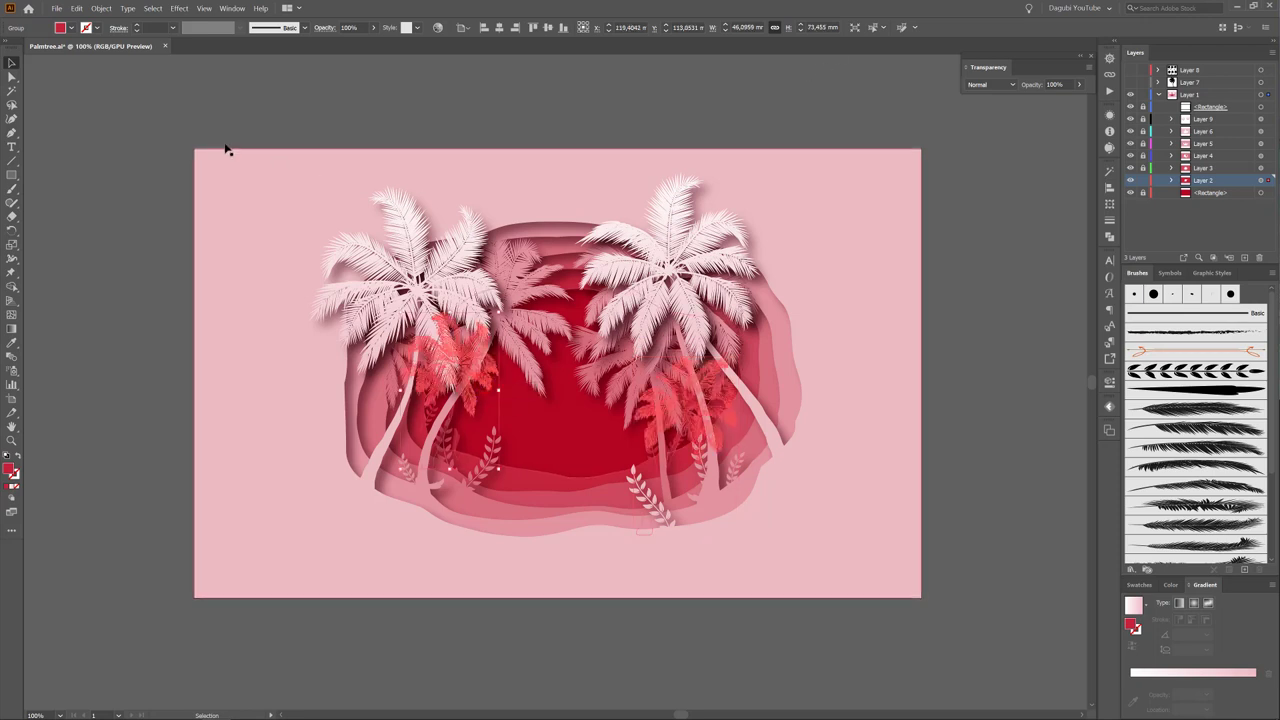
{"action": "key", "text": "ctrl+bracketleft"}
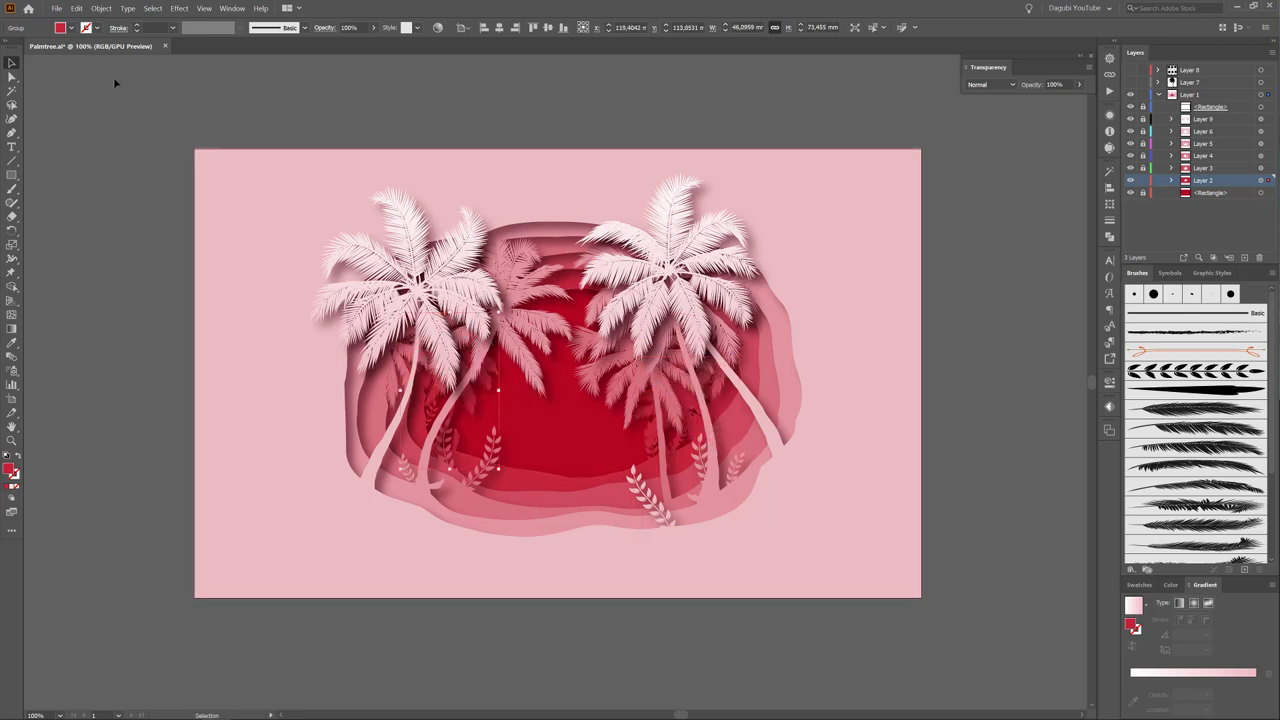
{"action": "key", "text": "shift+Right"}
{"action": "key", "text": "shift+Down"}
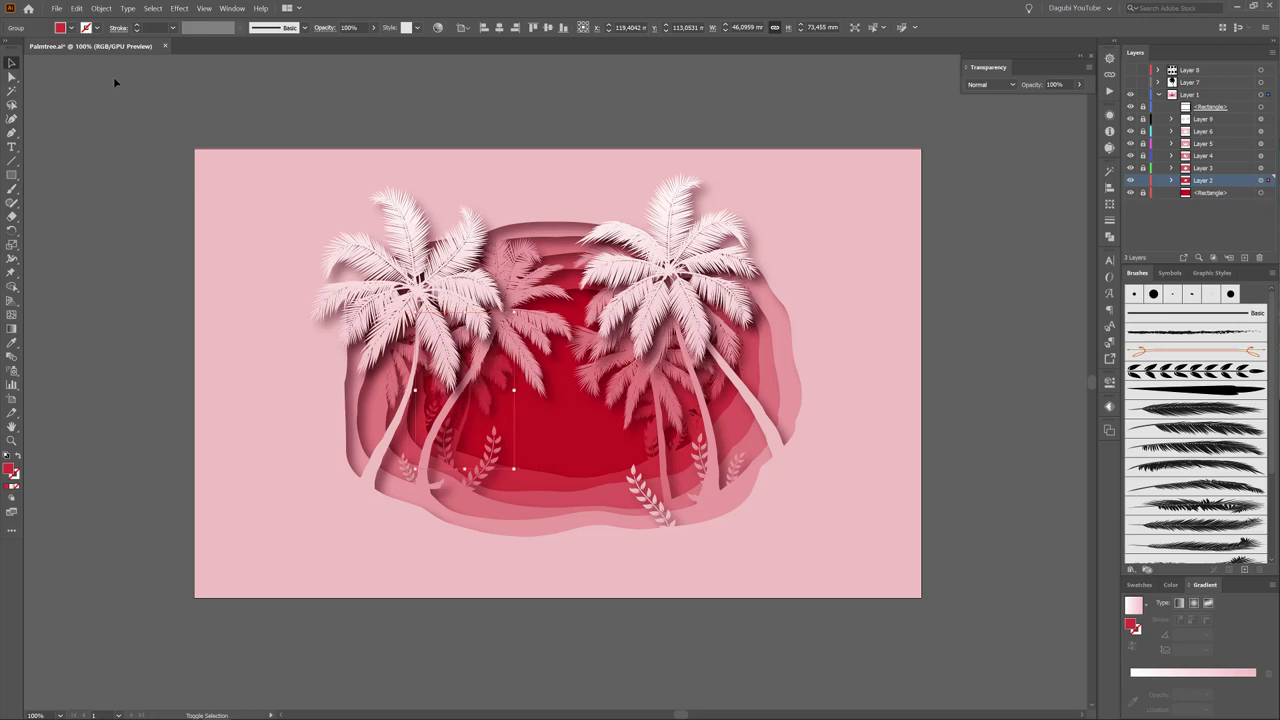
{"action": "key", "text": "shift+Down"}
{"action": "key", "text": "shift+Right"}
{"action": "key", "text": "shift+Down"}
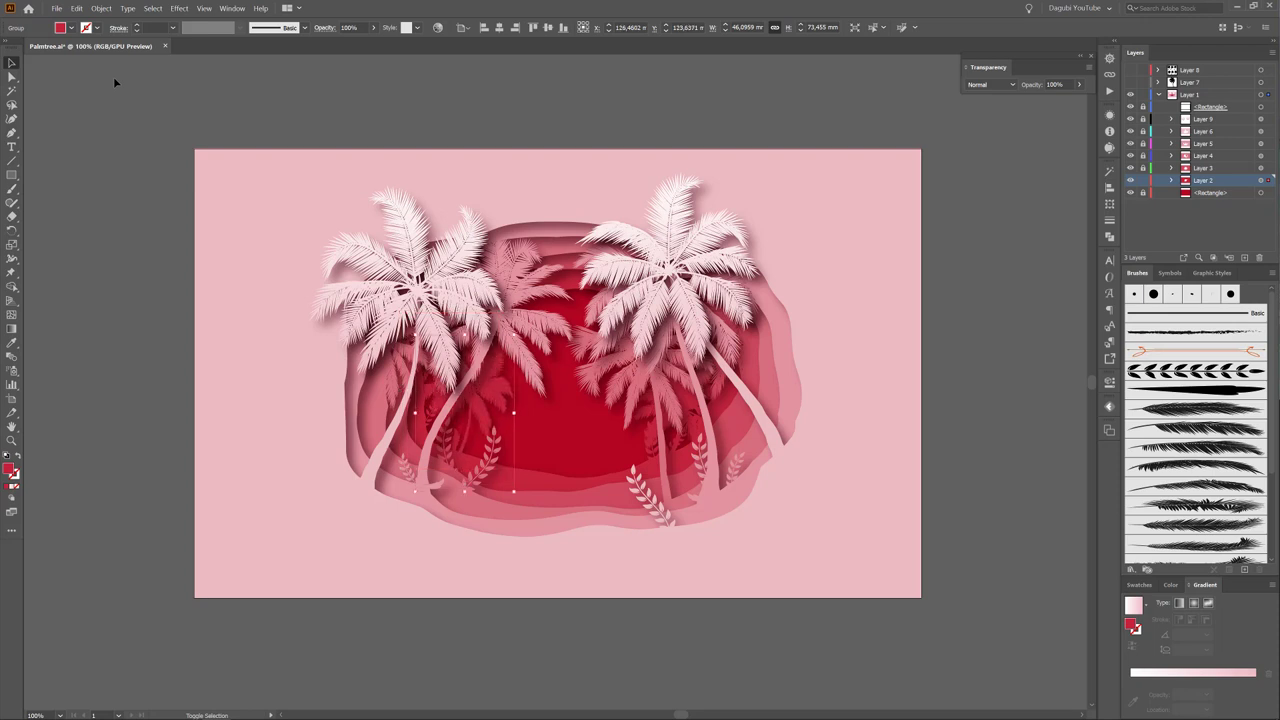
{"action": "key", "text": "shift+Right"}
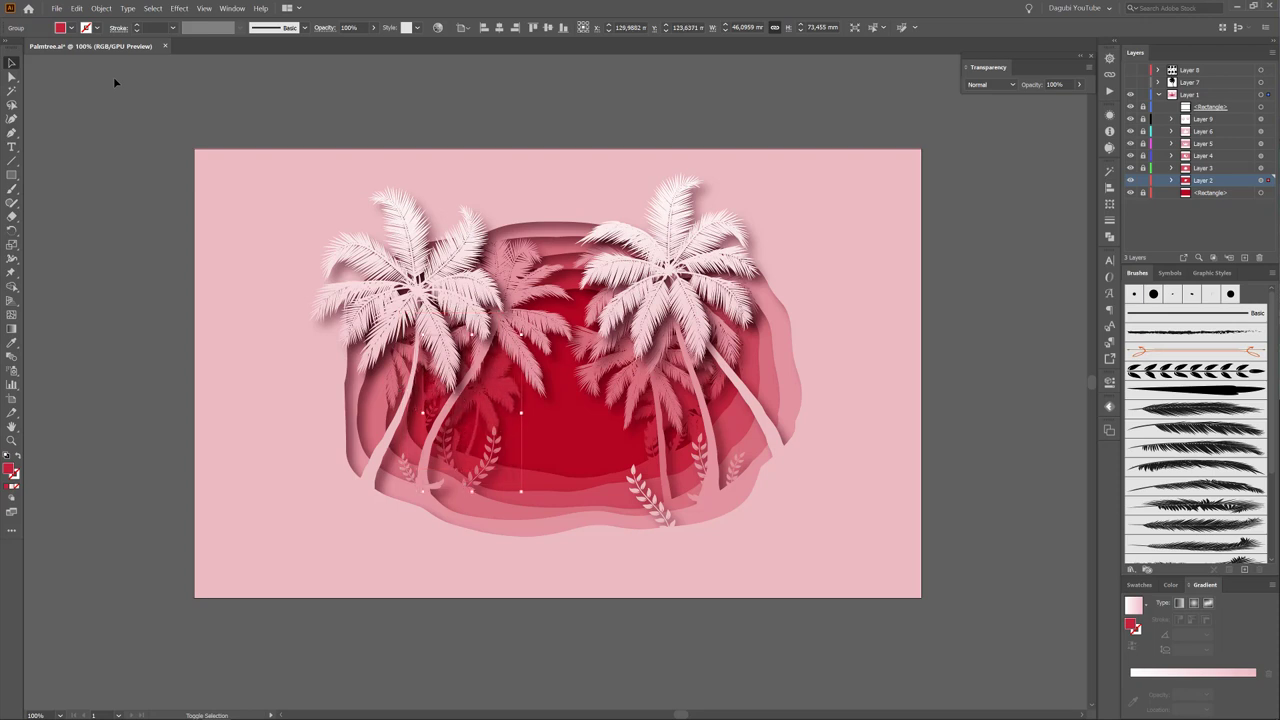
{"action": "left_click", "coordinate": [1143, 170]}
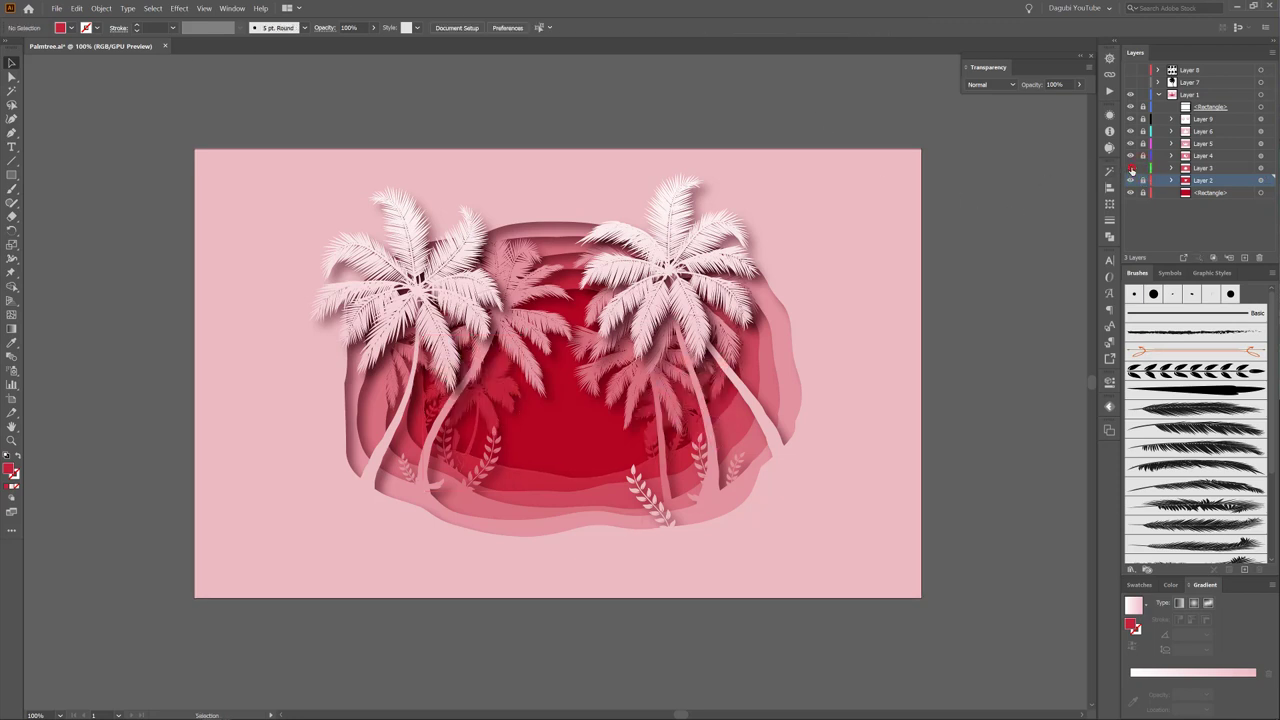
Show Layers 9, 6, 5 and 4 again and undo the accidental artwork move.
{"action": "left_click", "coordinate": [1131, 169]}
{"action": "left_click", "coordinate": [1131, 169]}
{"action": "left_click", "coordinate": [1259, 169]}
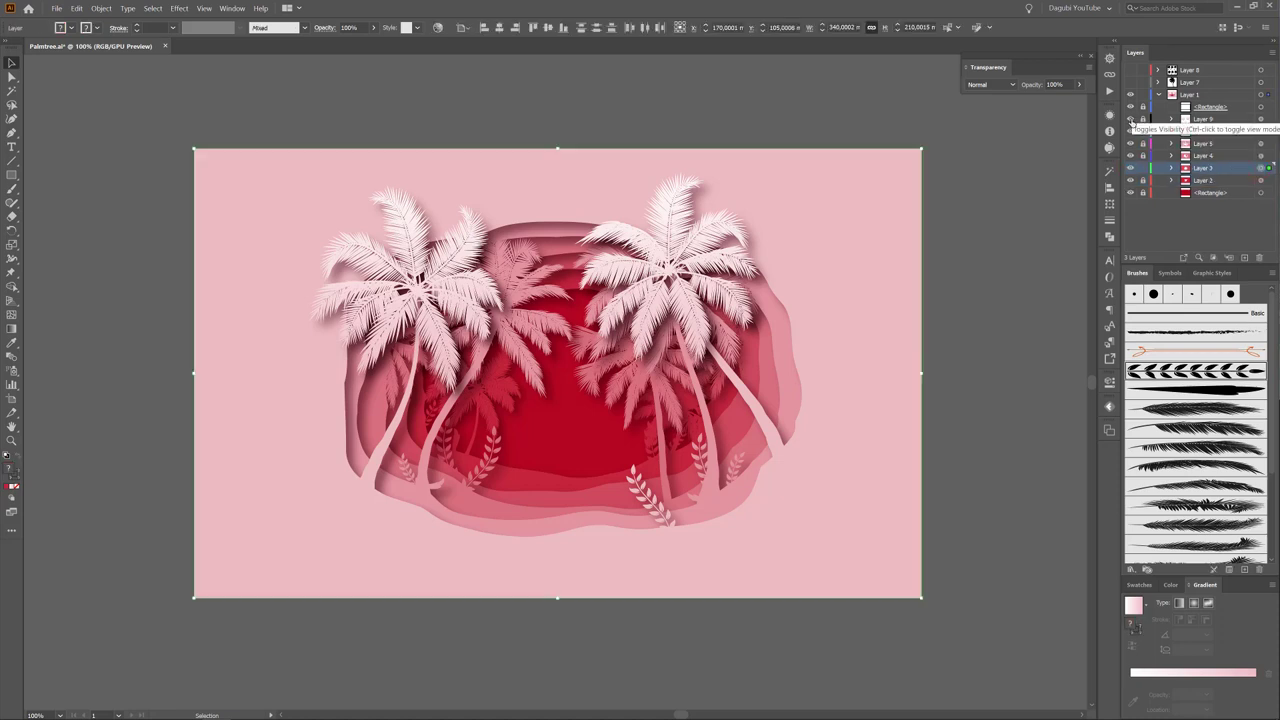
{"action": "left_click", "coordinate": [1130, 119]}
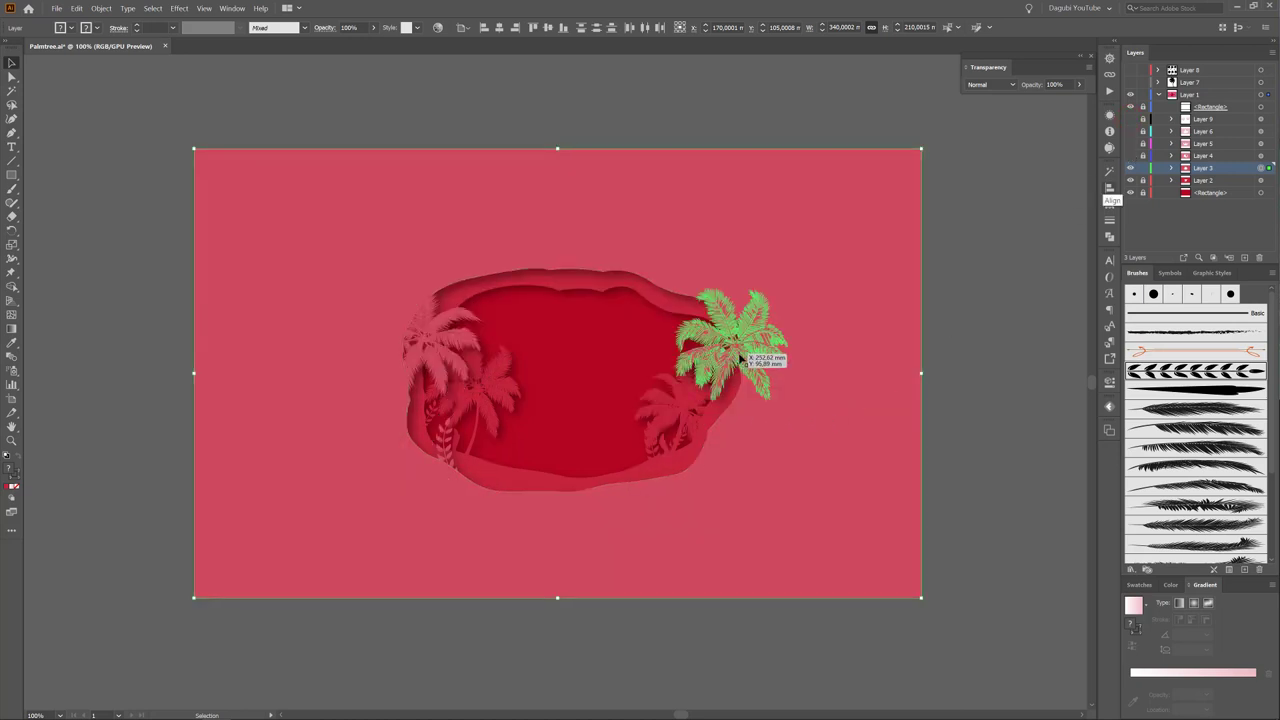
{"action": "left_click_drag", "start_coordinate": [1131, 156], "coordinate": [1131, 119]}
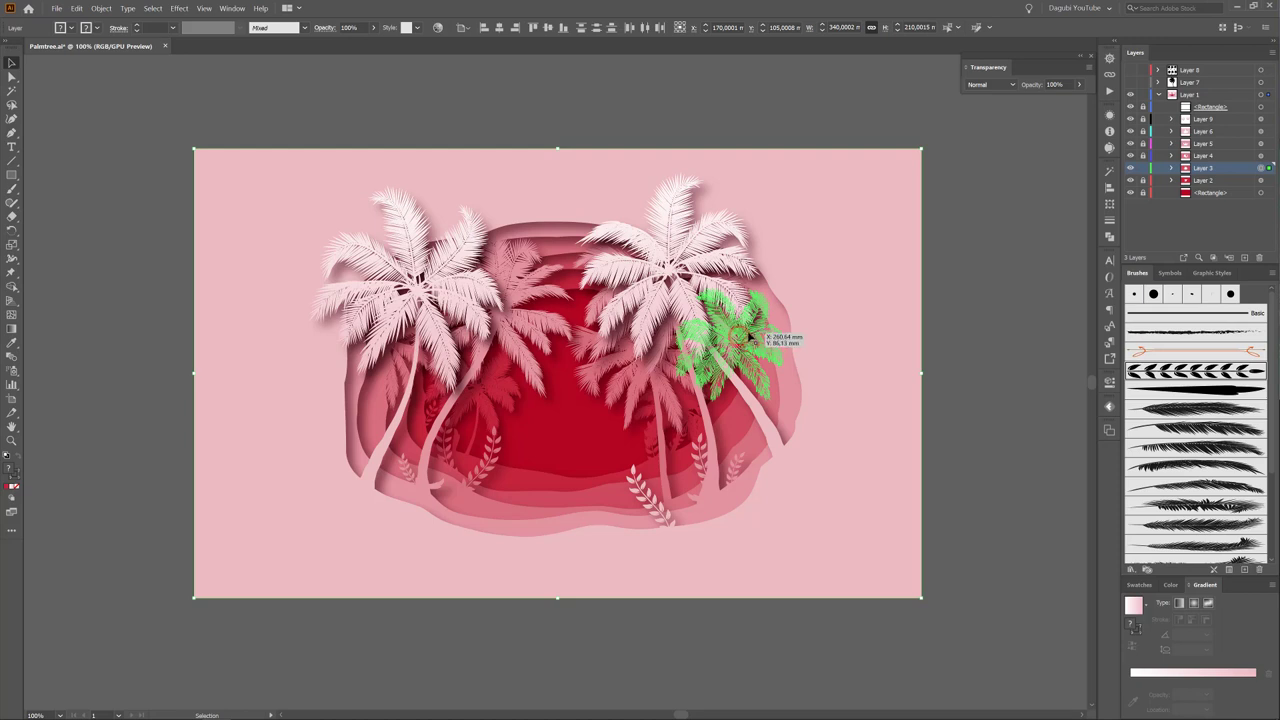
{"action": "left_click_drag", "start_coordinate": [740, 340], "coordinate": [744, 348]}
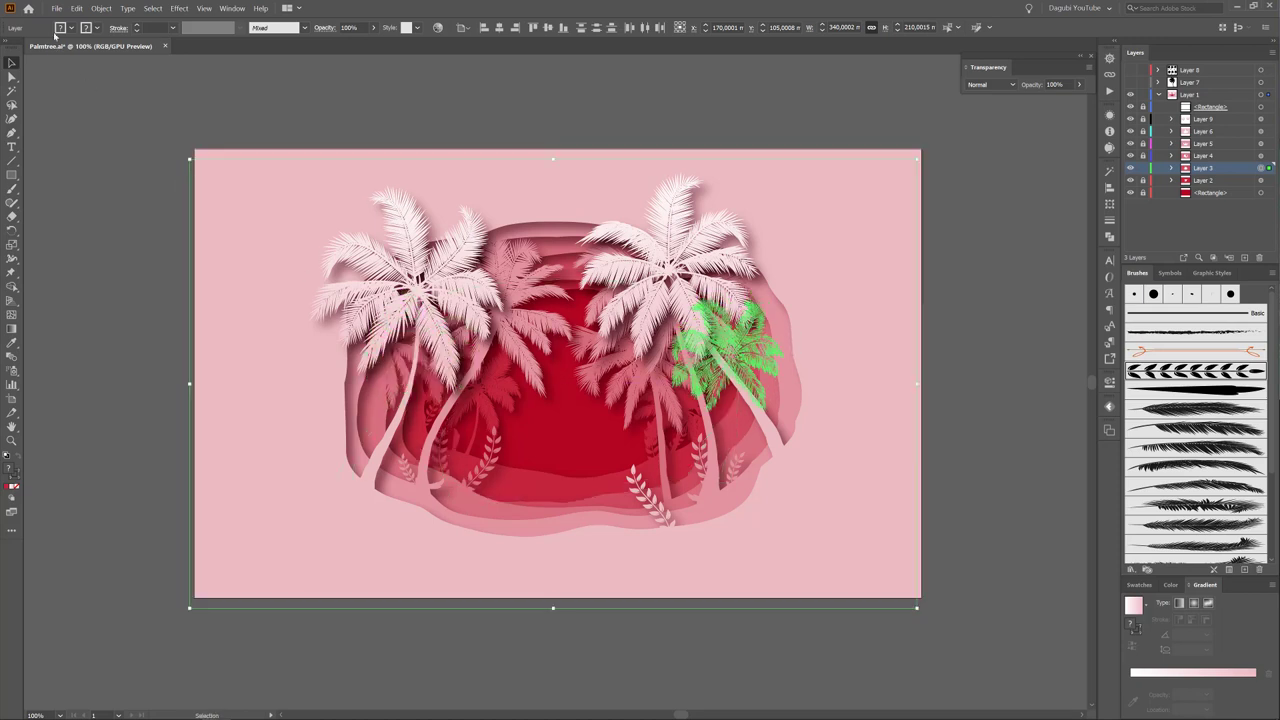
{"action": "left_click", "coordinate": [100, 8]}
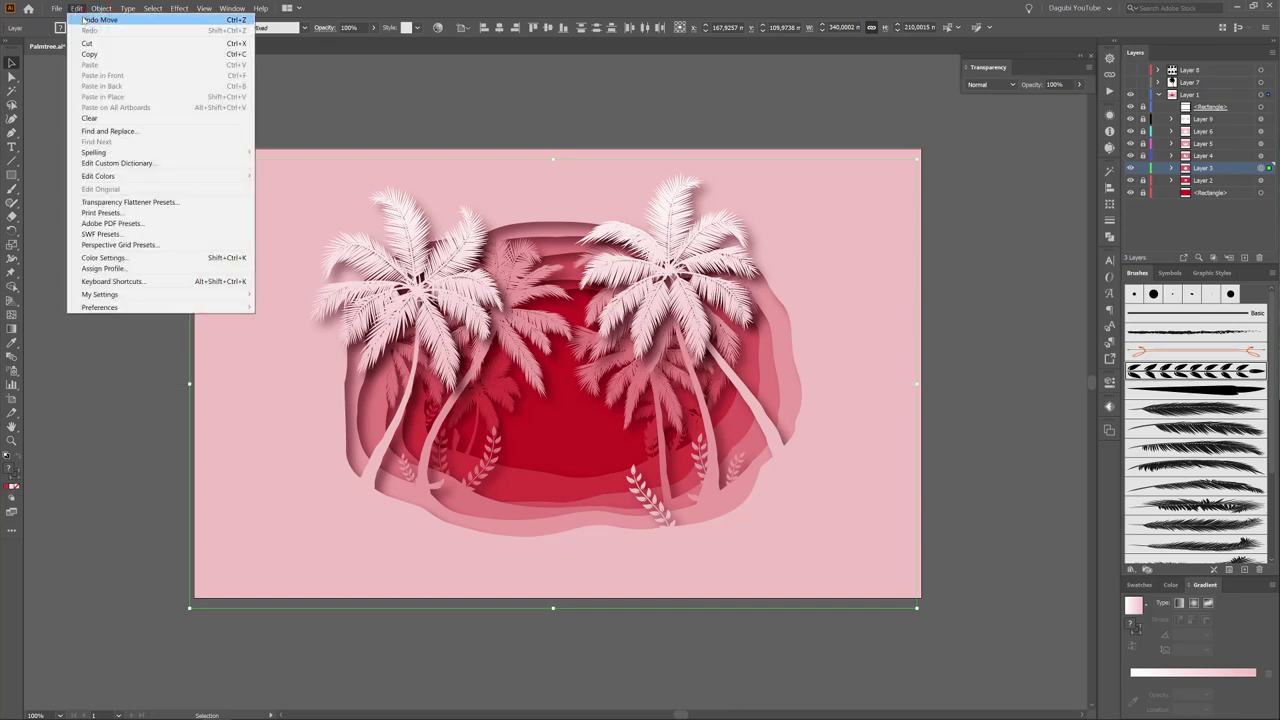
{"action": "left_click", "coordinate": [110, 22]}
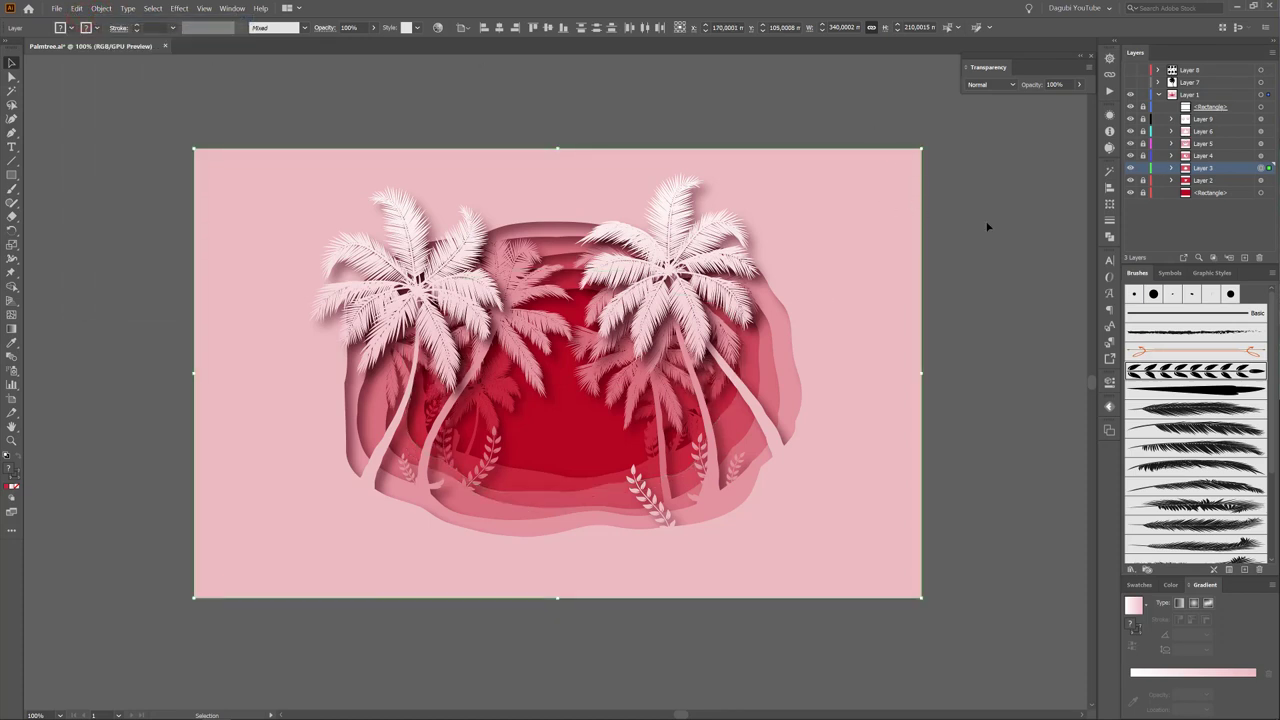
Move the green palm group down-left and the small palm cluster onto the left tall palm.
{"action": "left_click", "coordinate": [1026, 246]}
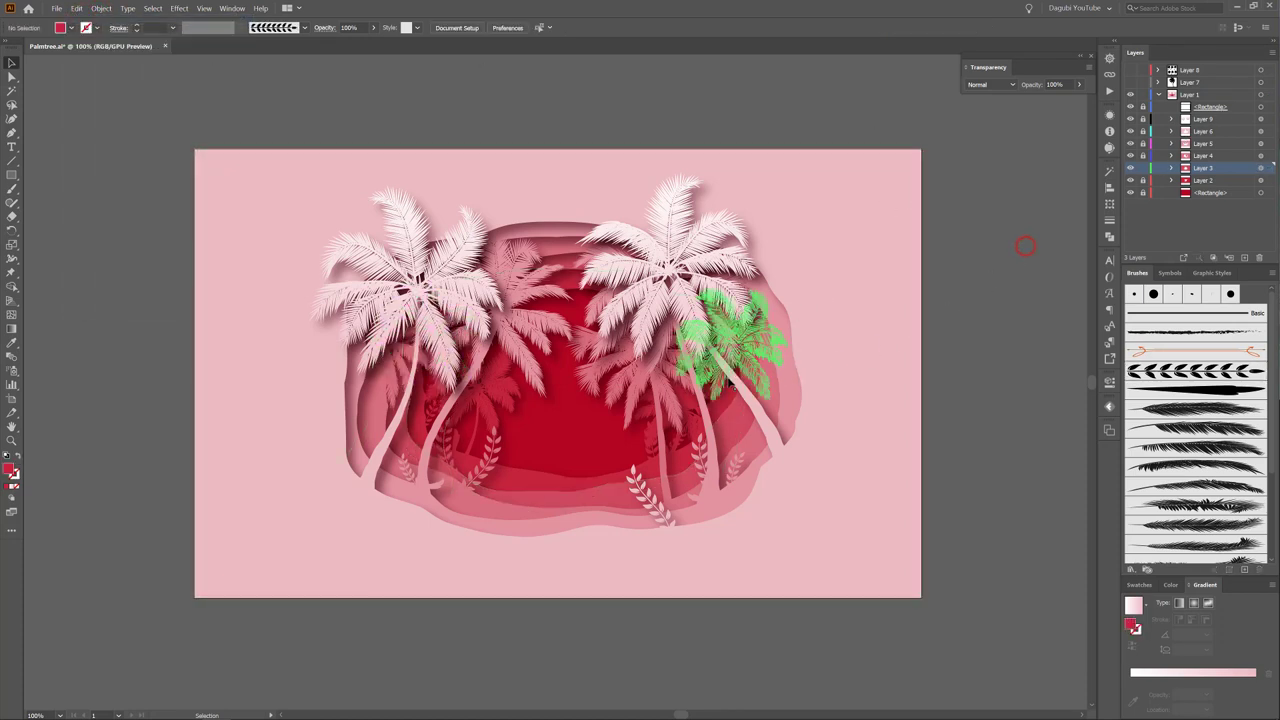
{"action": "left_click", "coordinate": [724, 378]}
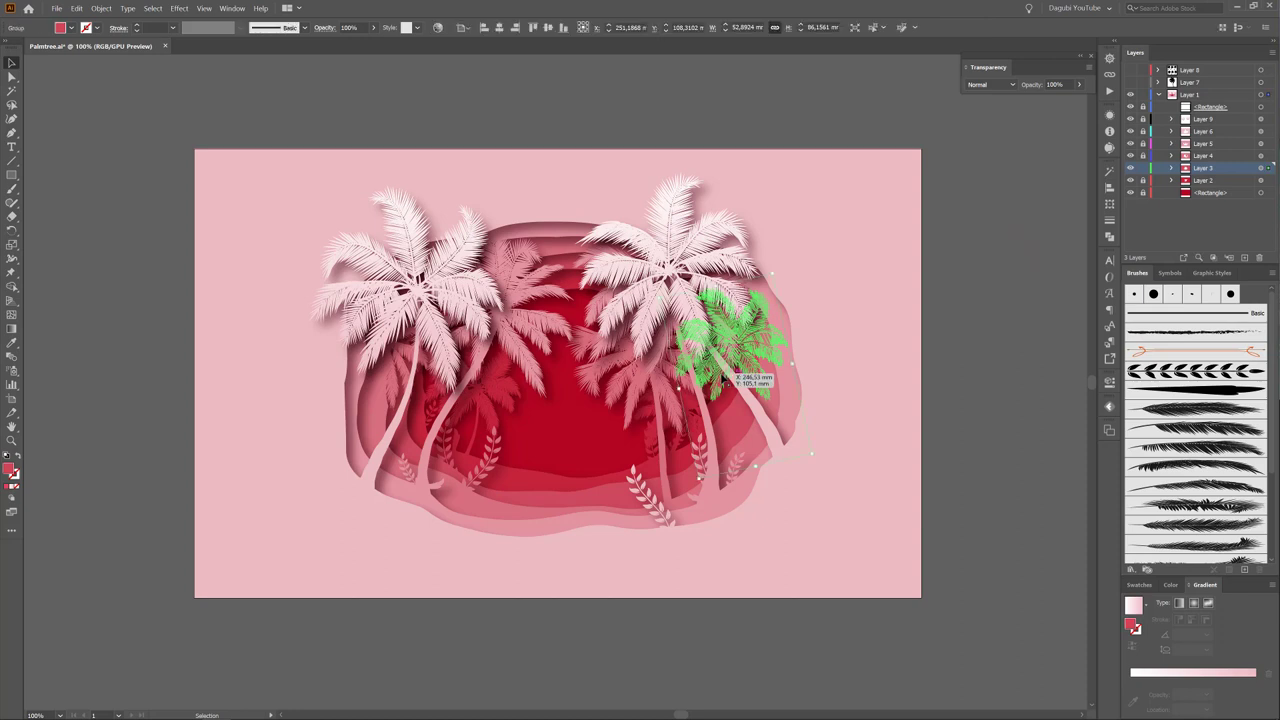
{"action": "left_click_drag", "start_coordinate": [724, 378], "coordinate": [712, 396]}
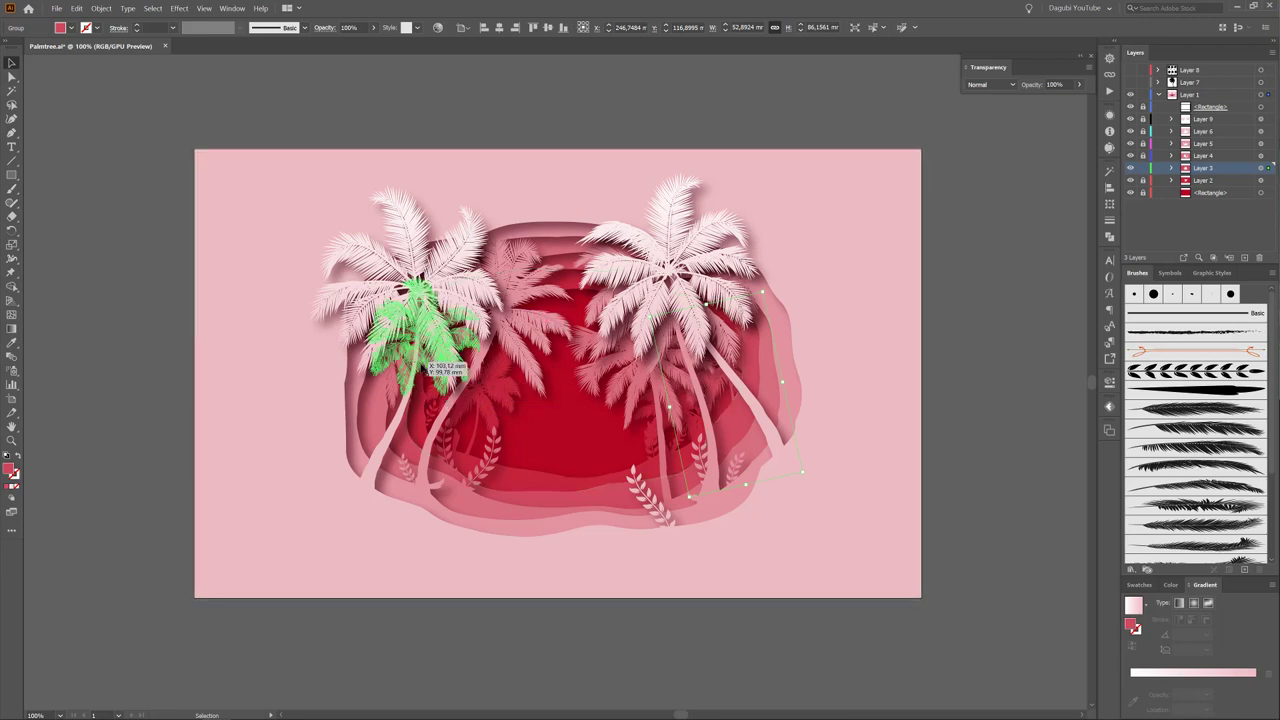
{"action": "left_click_drag", "start_coordinate": [425, 362], "coordinate": [414, 368]}
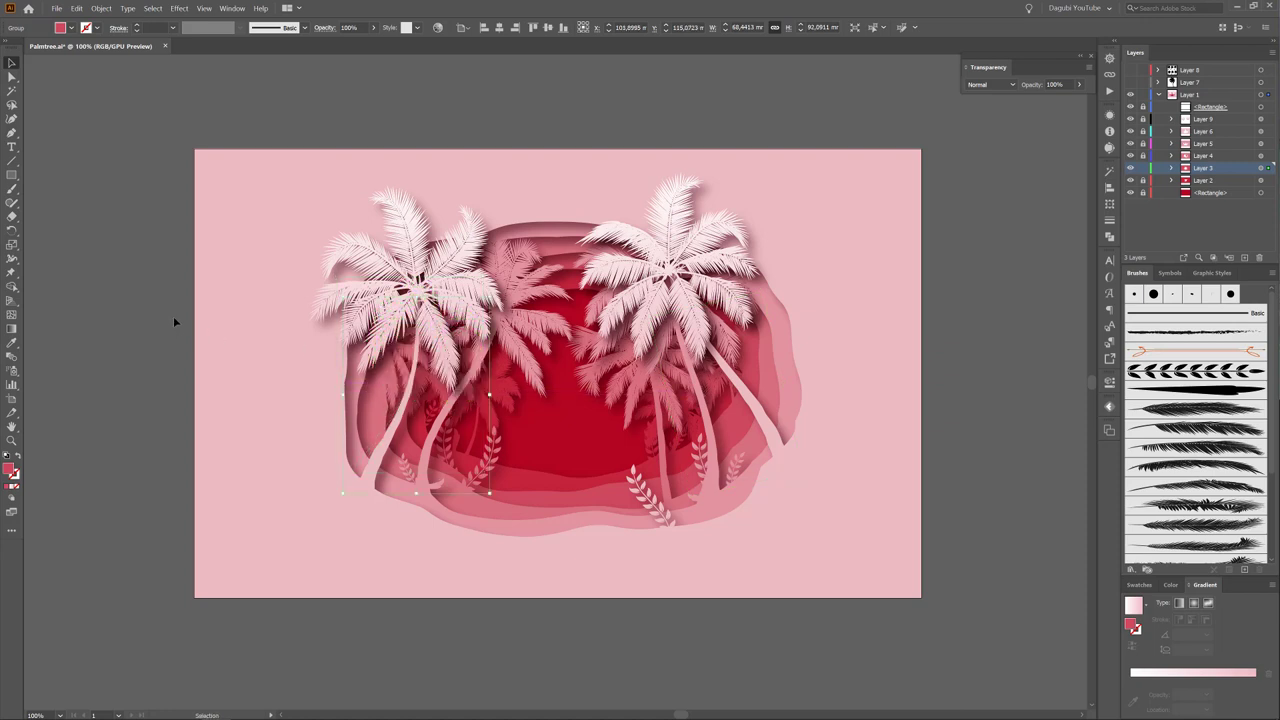
Select the left blue palm group on Layer 4, adjust its stacking order, and nudge it down-right.
{"action": "left_click", "coordinate": [1143, 168]}
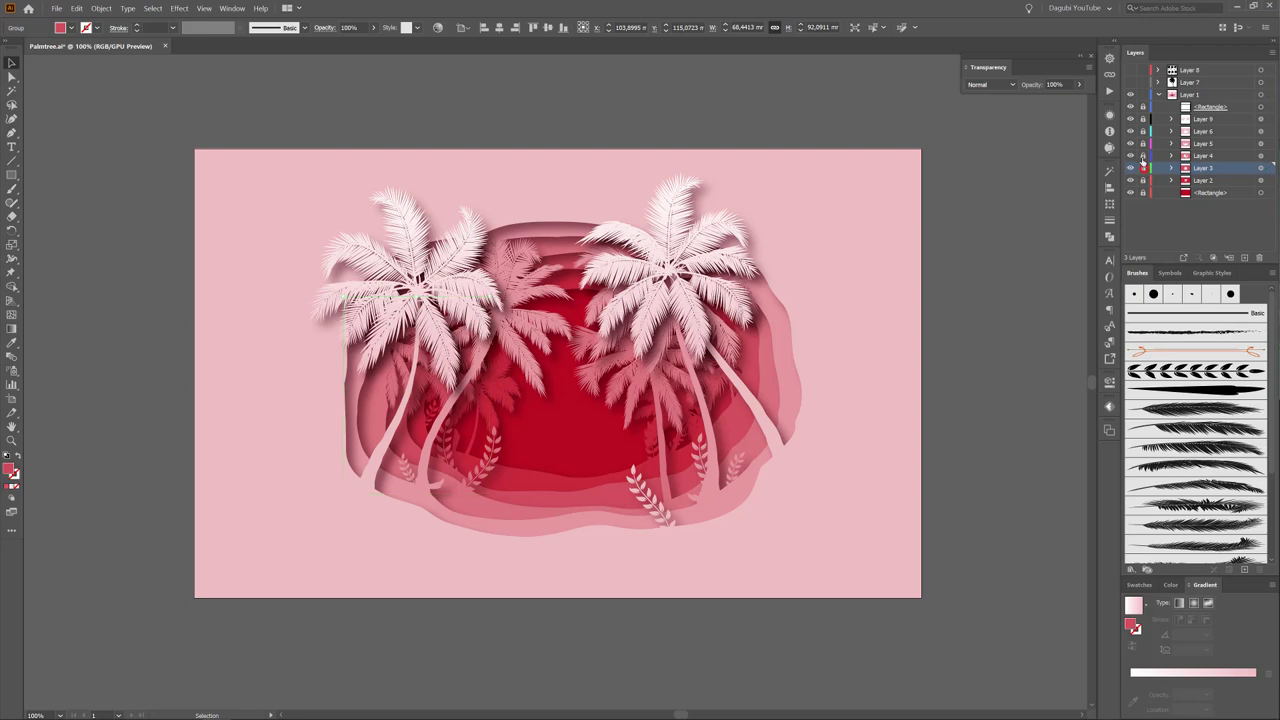
{"action": "left_click", "coordinate": [1260, 156]}
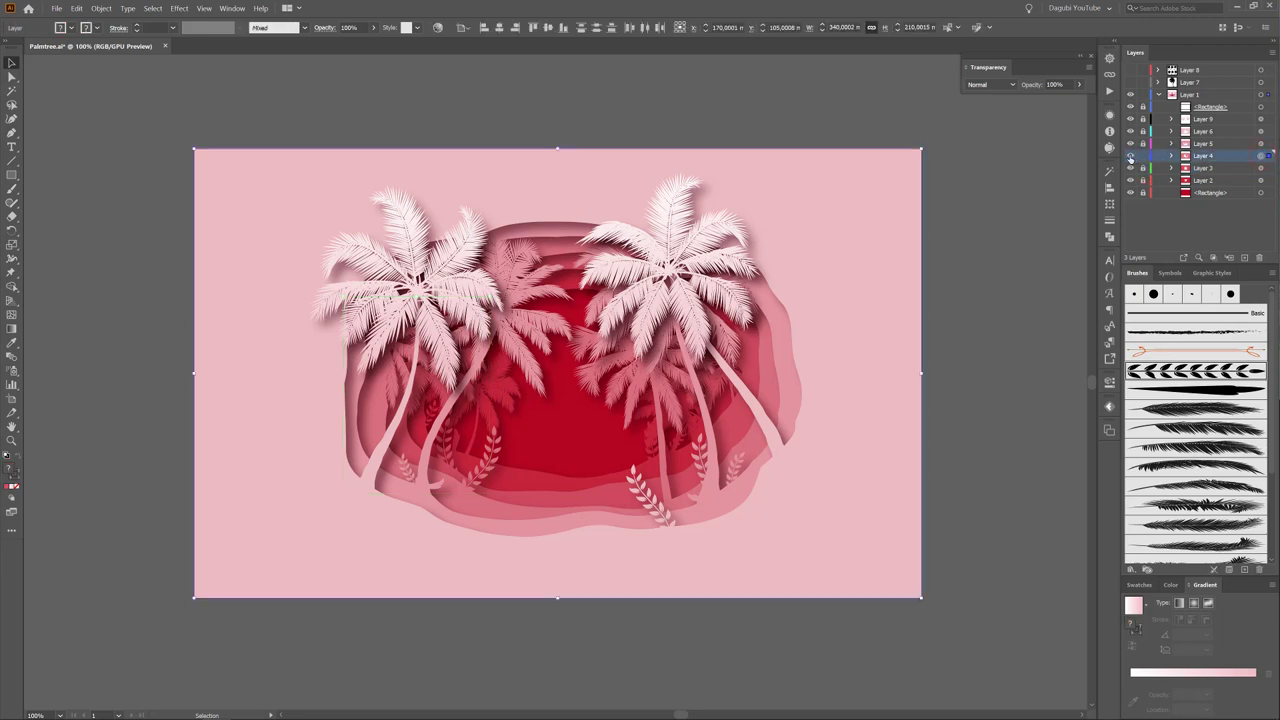
{"action": "left_click", "coordinate": [1130, 156]}
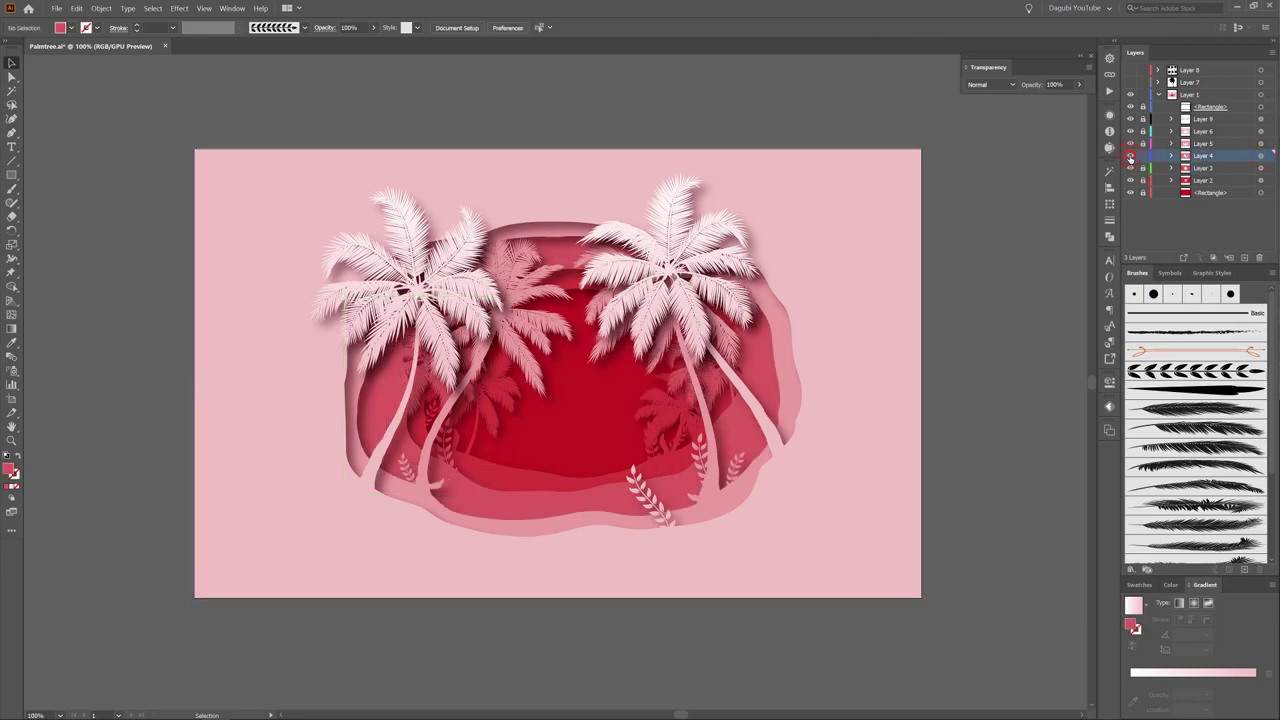
{"action": "left_click", "coordinate": [1264, 157]}
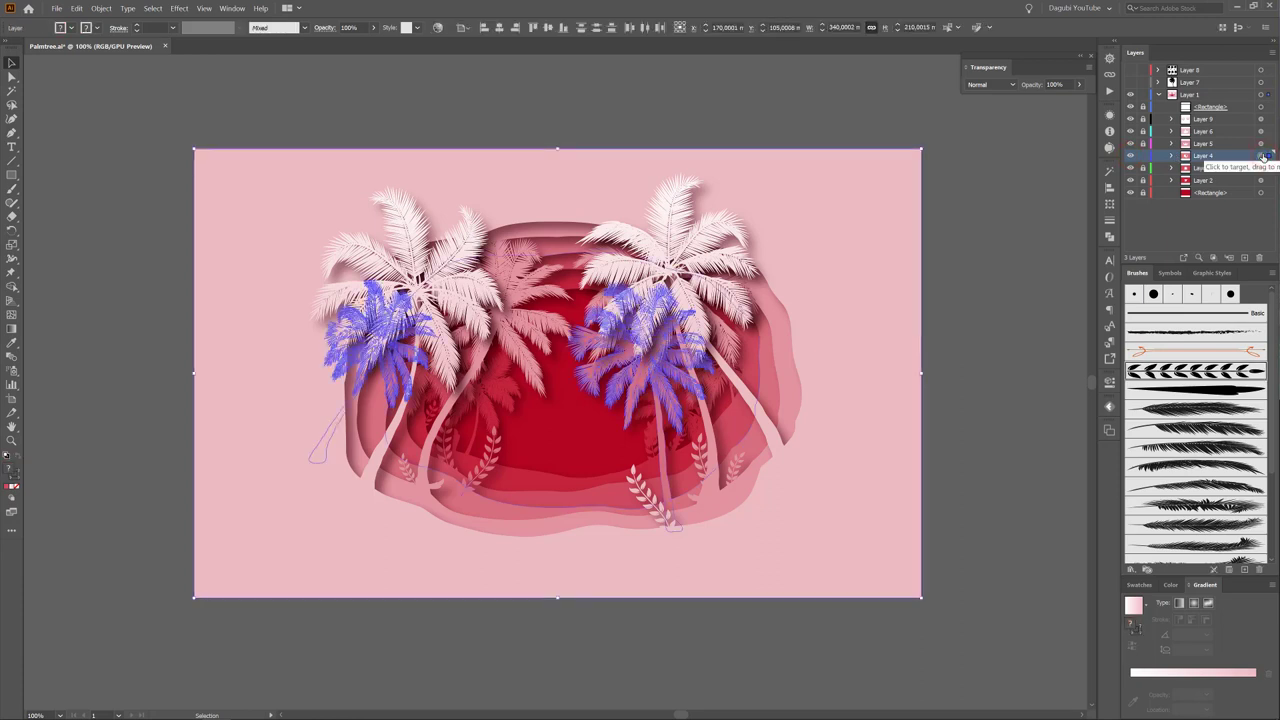
{"action": "key", "text": "ctrl+shift+a"}
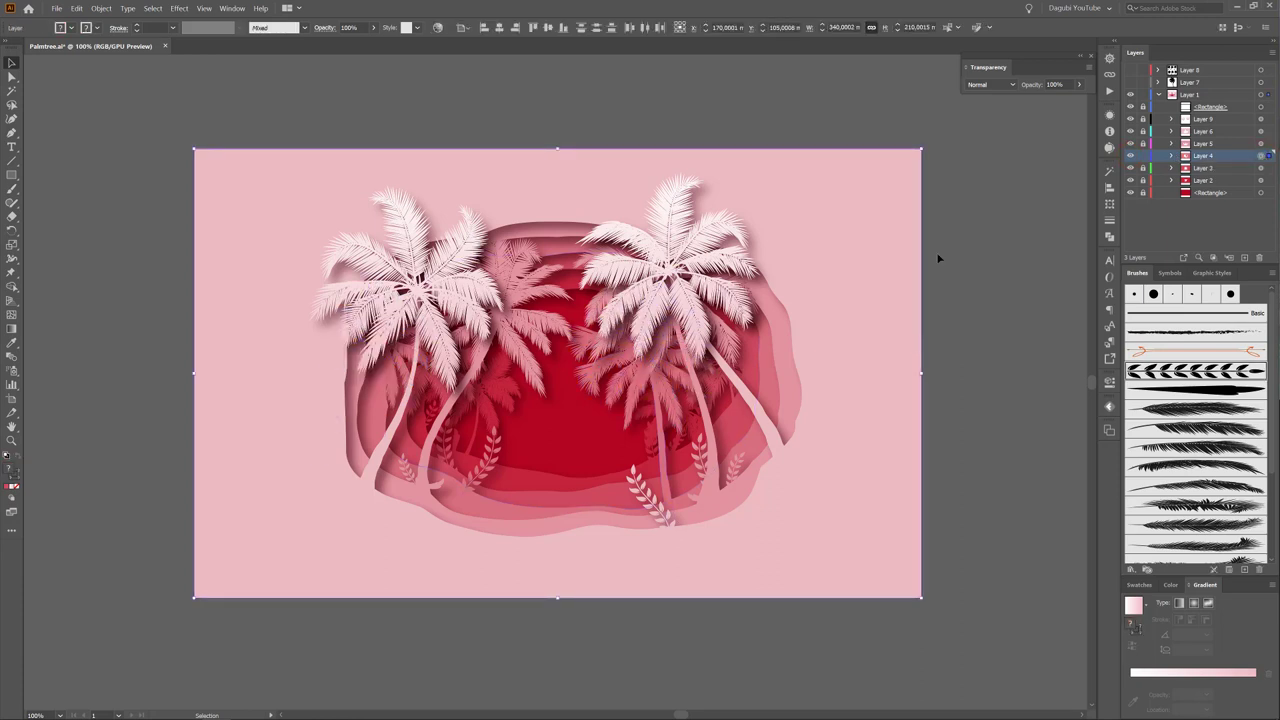
{"action": "left_click", "coordinate": [405, 370]}
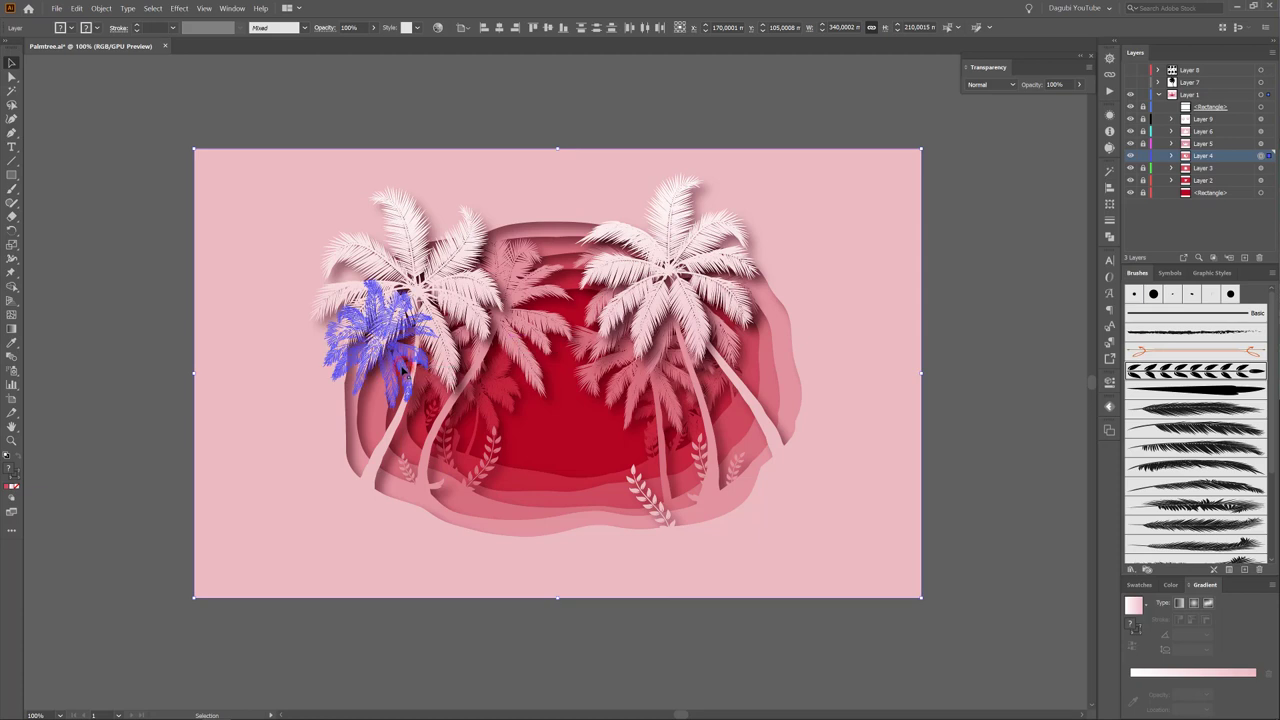
{"action": "key", "text": "ctrl+shift+bracketleft"}
{"action": "key", "text": "ctrl+z"}
{"action": "key", "text": "ctrl+shift+z"}
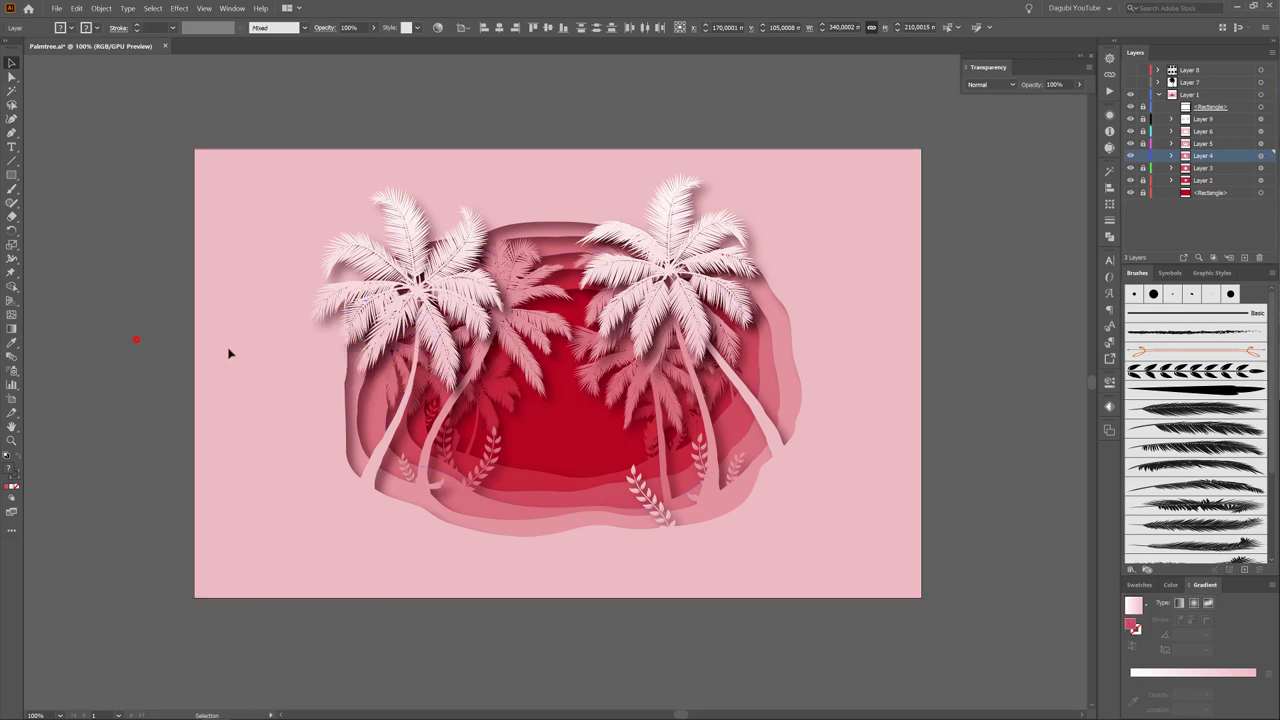
{"action": "key", "text": "ctrl+z"}
{"action": "left_click_drag", "start_coordinate": [398, 355], "coordinate": [410, 371]}
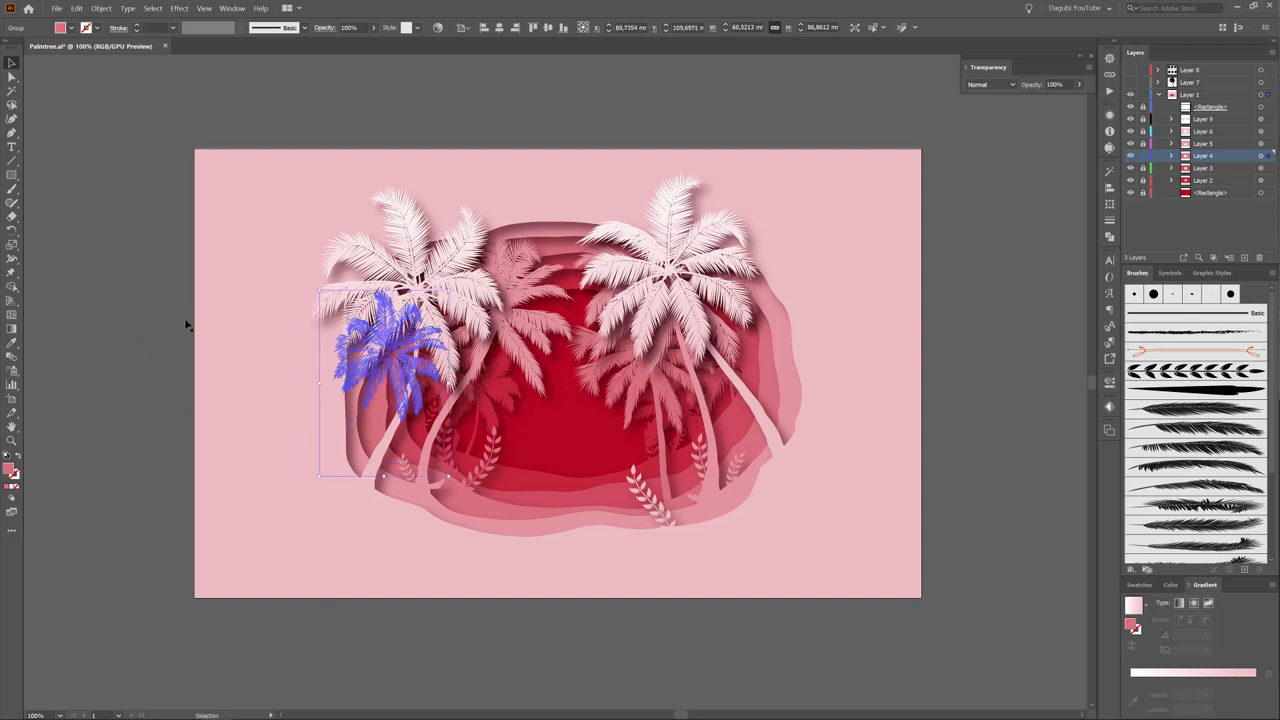
{"action": "left_click", "coordinate": [104, 289]}
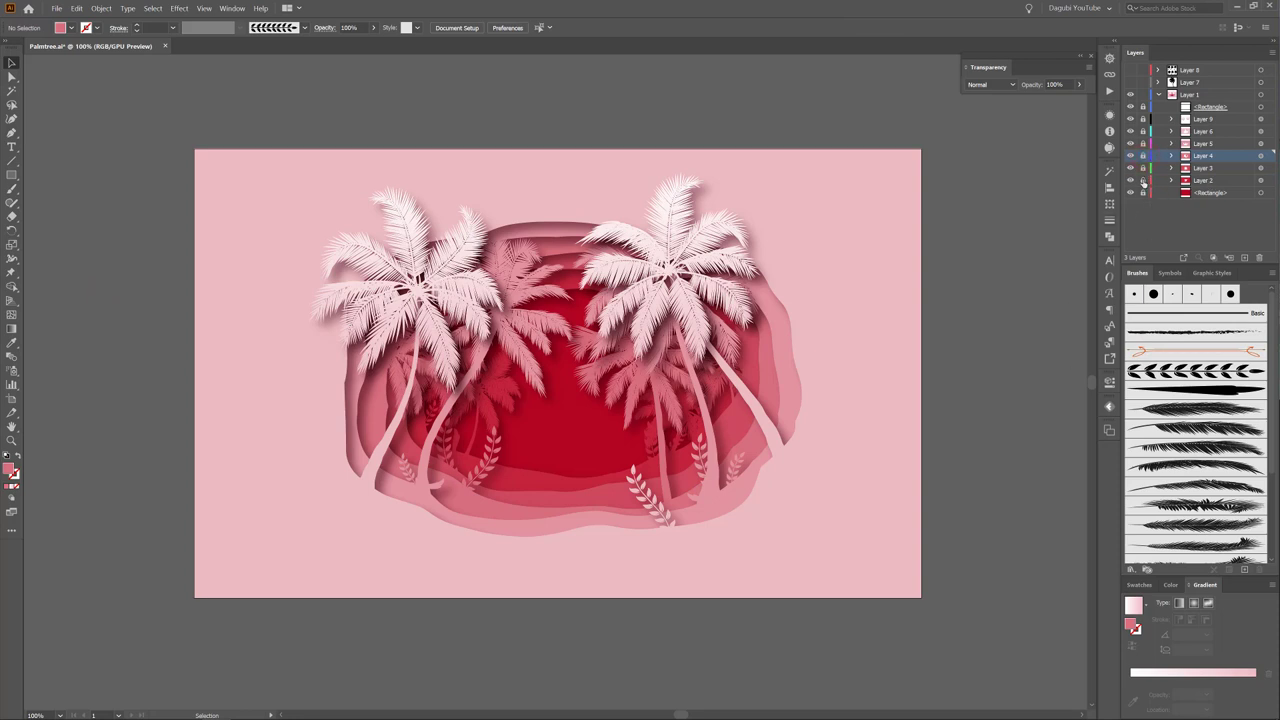
Unlock Layer 2, load Dagubi_Summer_Brushes beside the artwork, and pick the Branch 16 brush.
{"action": "left_click", "coordinate": [1143, 182]}
{"action": "left_click", "coordinate": [1131, 569]}
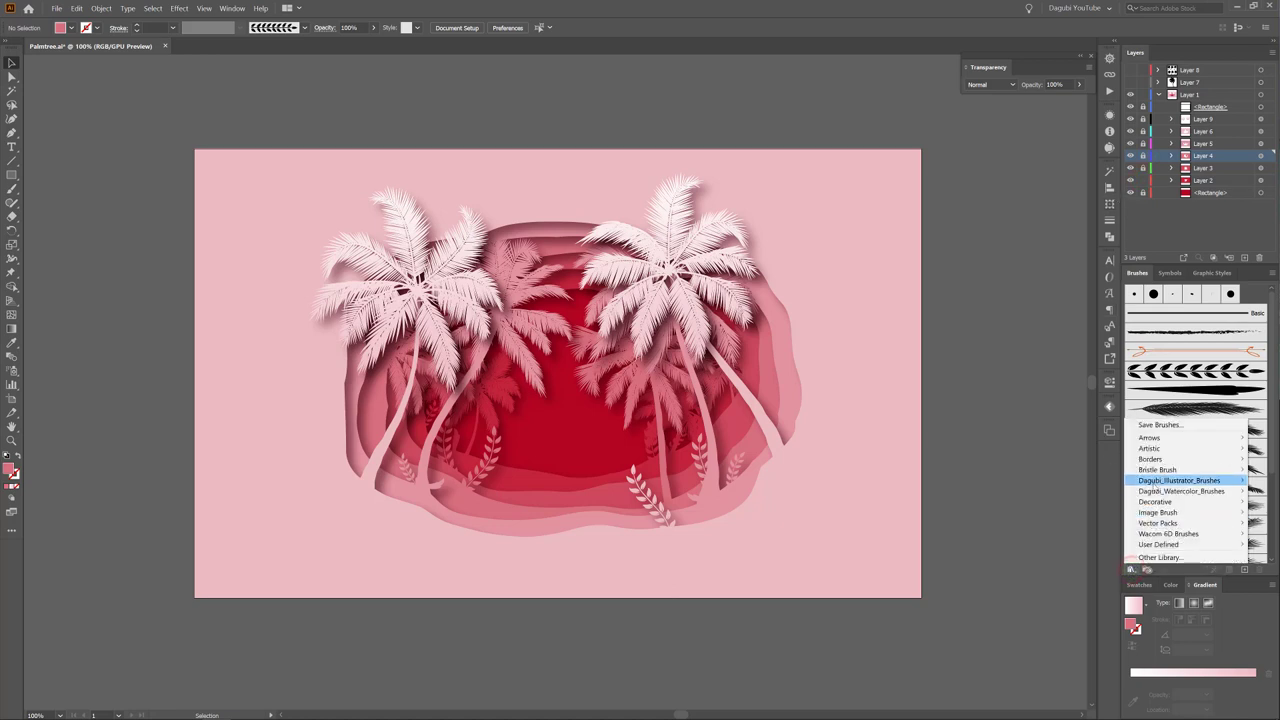
{"action": "mouse_move", "coordinate": [1179, 480]}
{"action": "left_click", "coordinate": [1042, 438]}
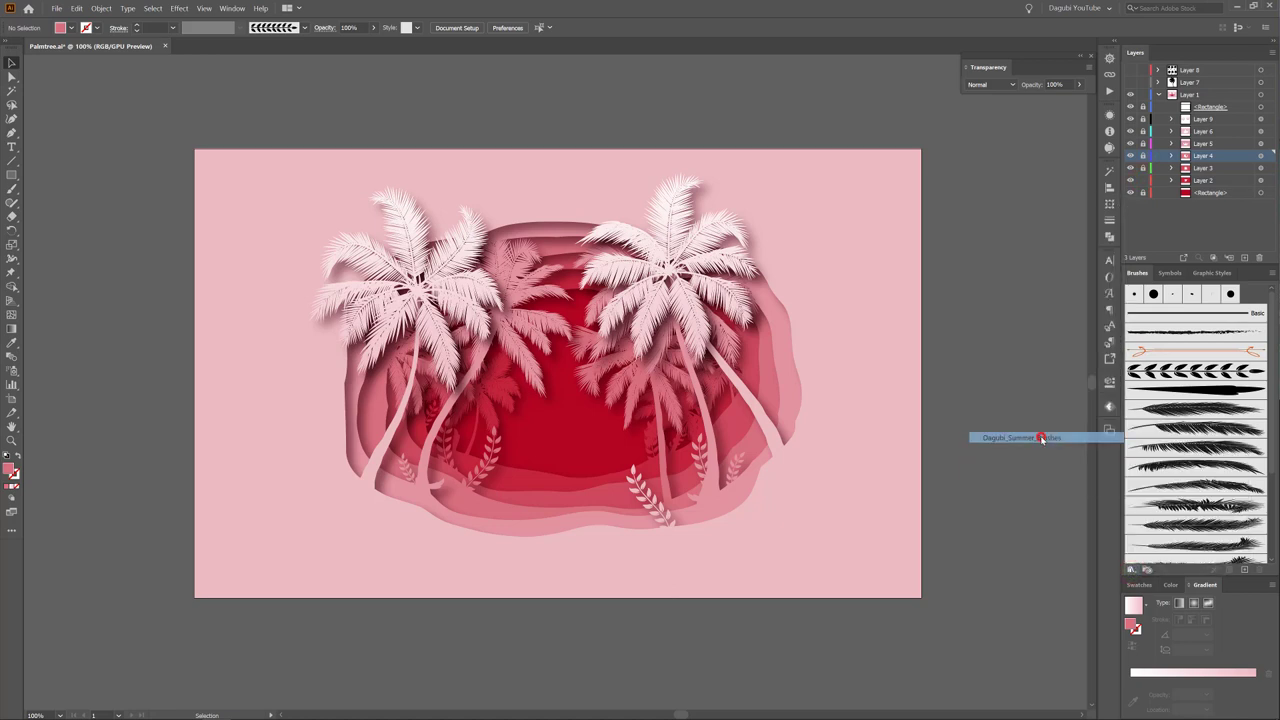
{"action": "left_click_drag", "start_coordinate": [675, 350], "coordinate": [1018, 119]}
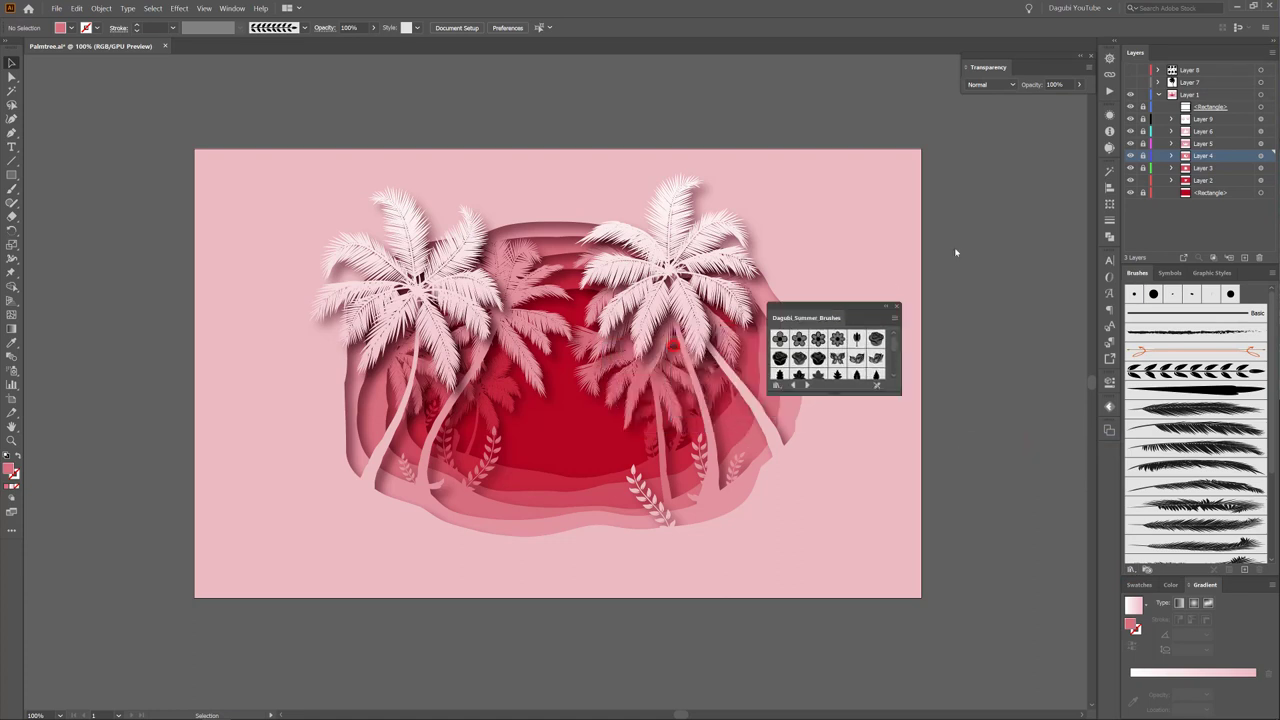
{"action": "left_click_drag", "start_coordinate": [1074, 200], "coordinate": [1074, 592]}
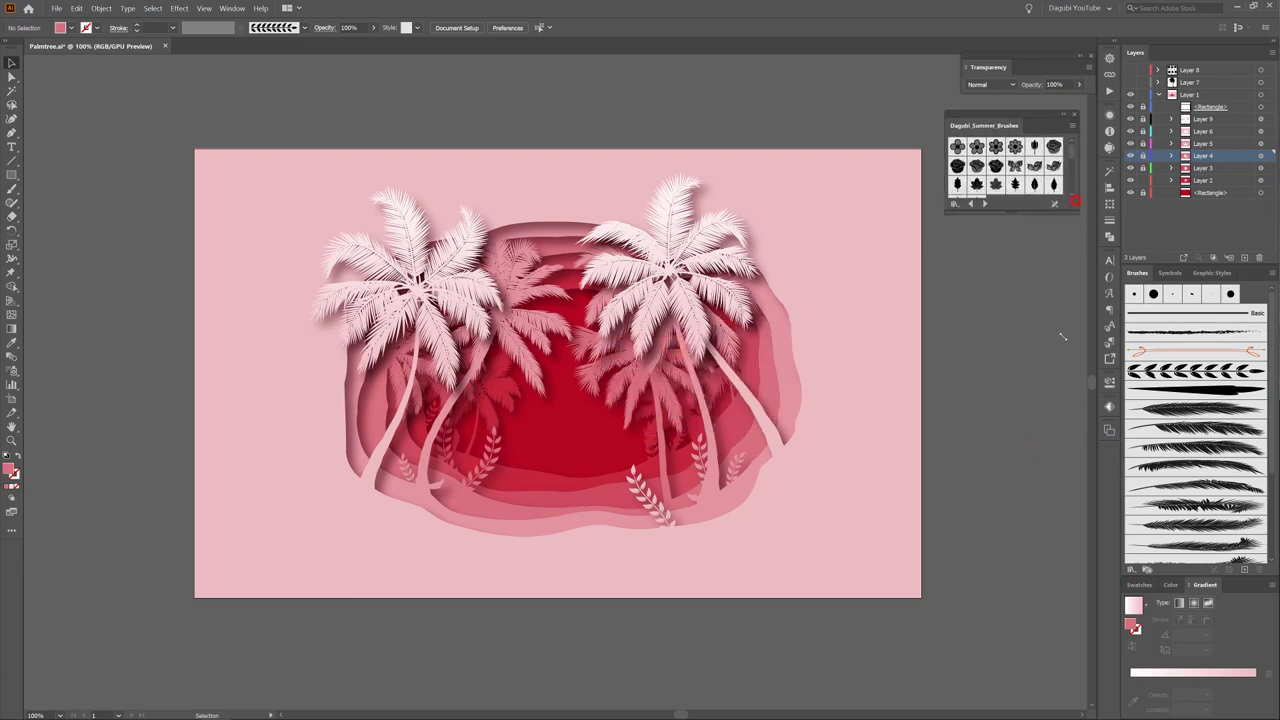
{"action": "scroll", "coordinate": [1002, 412], "scroll_direction": "down", "scroll_amount": 3}
{"action": "scroll", "coordinate": [1010, 445], "scroll_direction": "down", "scroll_amount": 5}
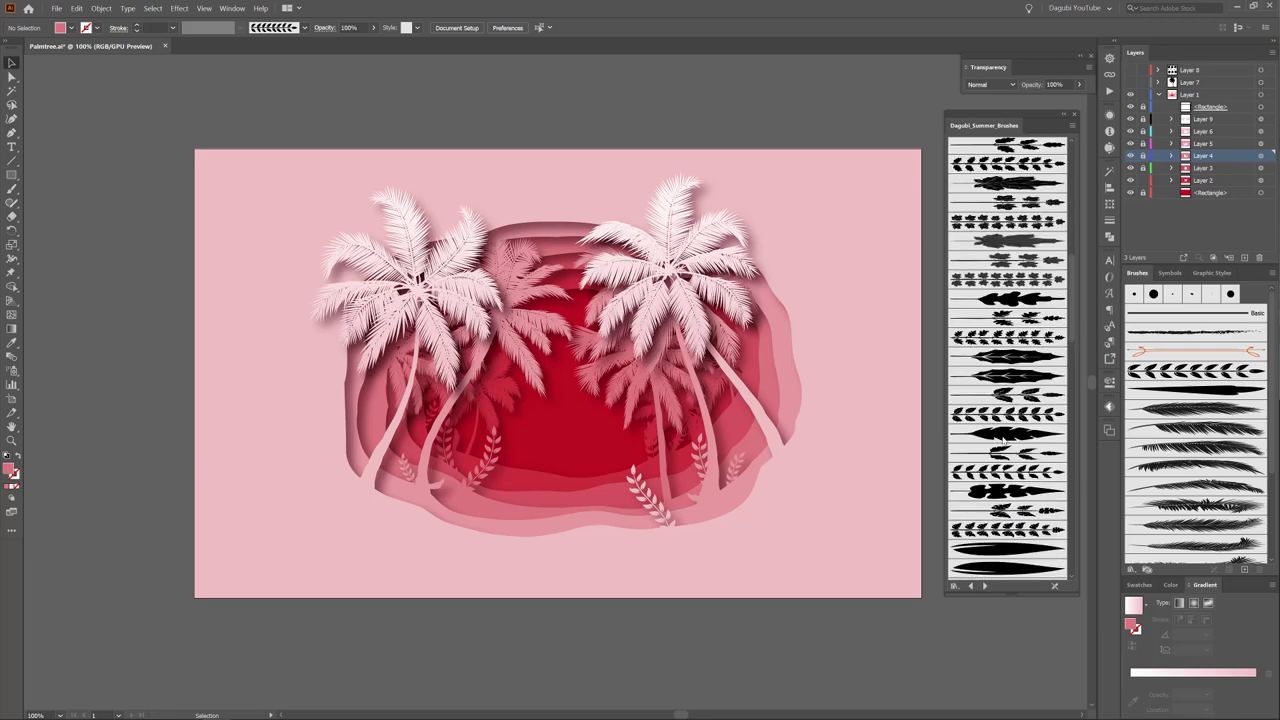
{"action": "scroll", "coordinate": [1012, 451], "scroll_direction": "down", "scroll_amount": 2}
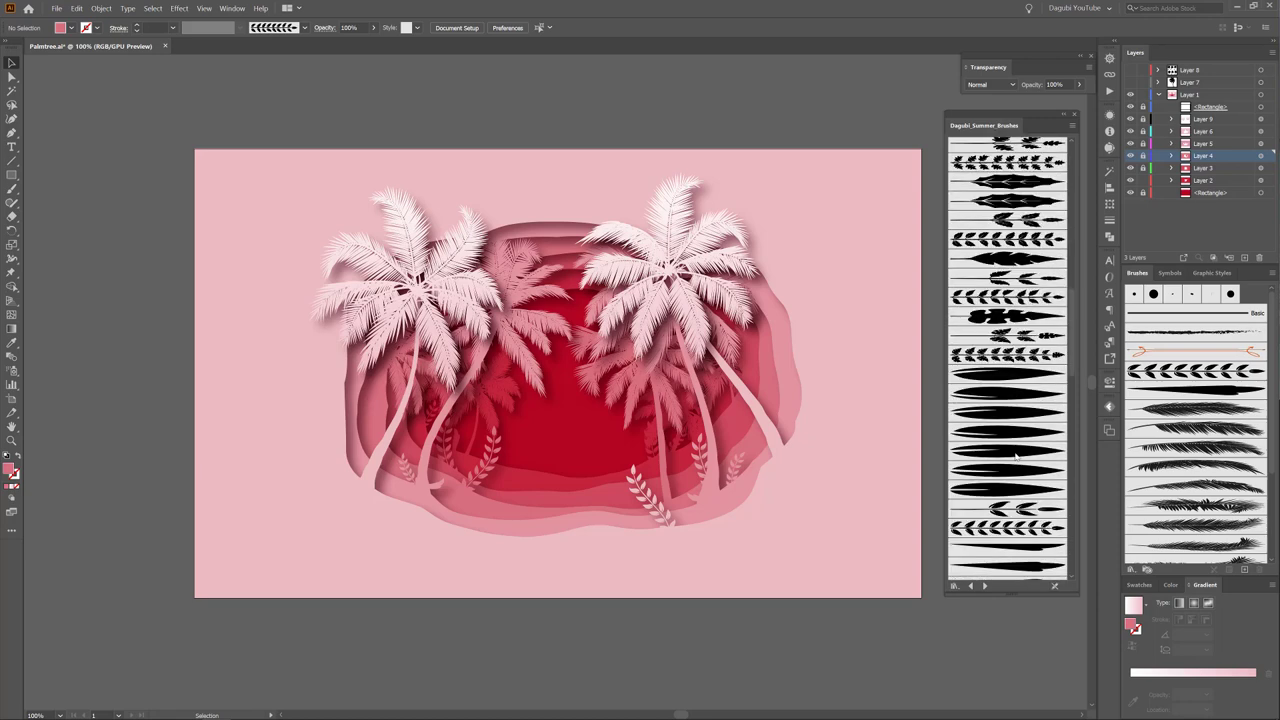
{"action": "scroll", "coordinate": [1012, 445], "scroll_direction": "down", "scroll_amount": 3}
{"action": "left_click", "coordinate": [1014, 421]}
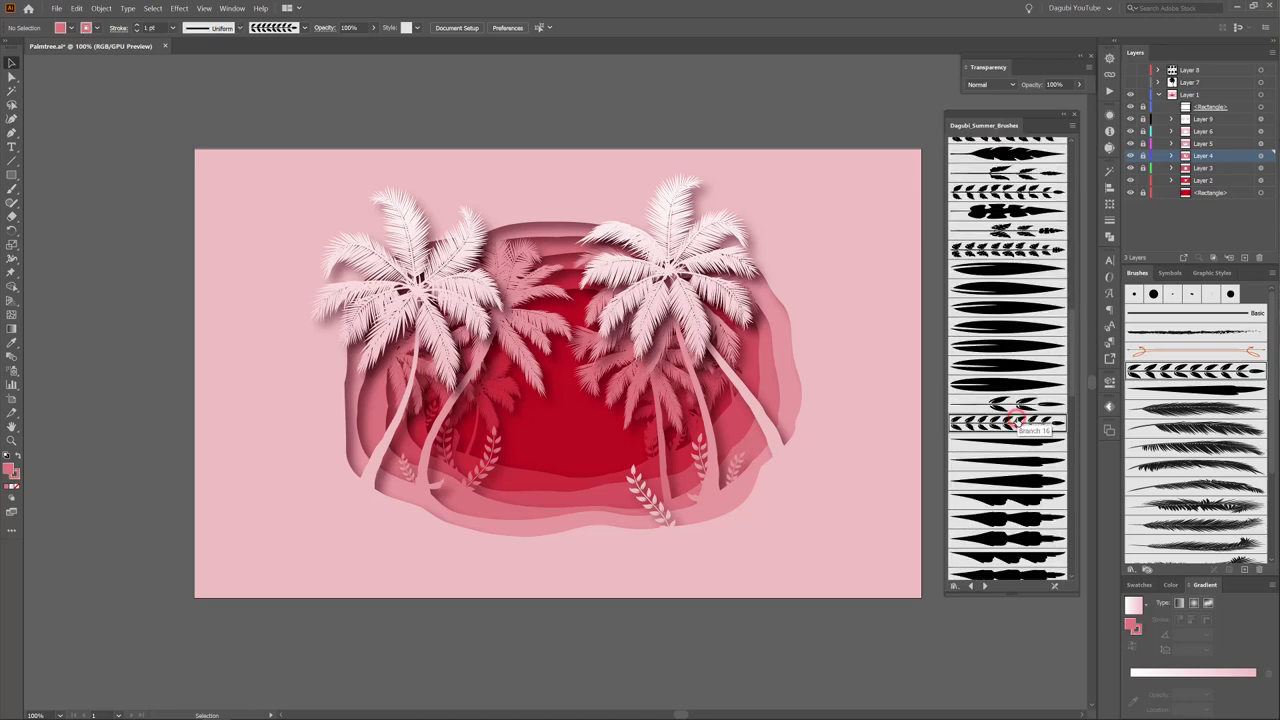
On Layer 2, paint a red leaf sprig near the palms, then delete it.
{"action": "left_click", "coordinate": [1140, 585]}
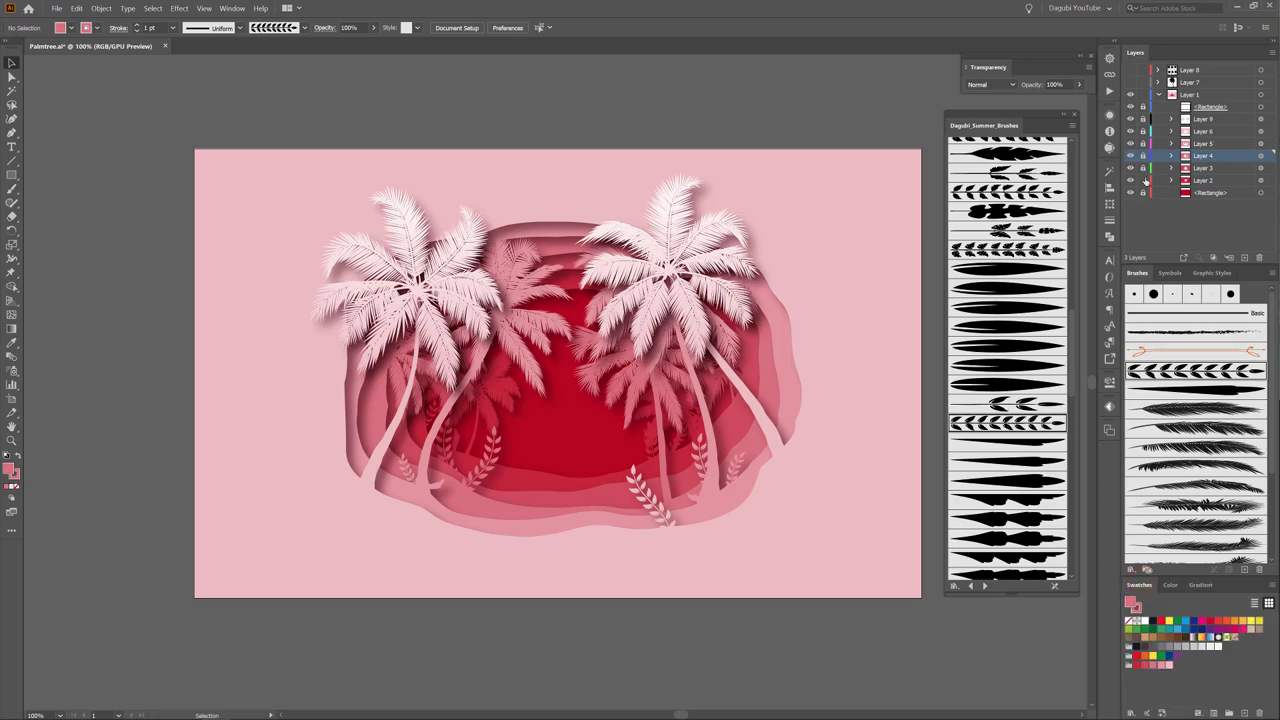
{"action": "left_click", "coordinate": [1196, 182]}
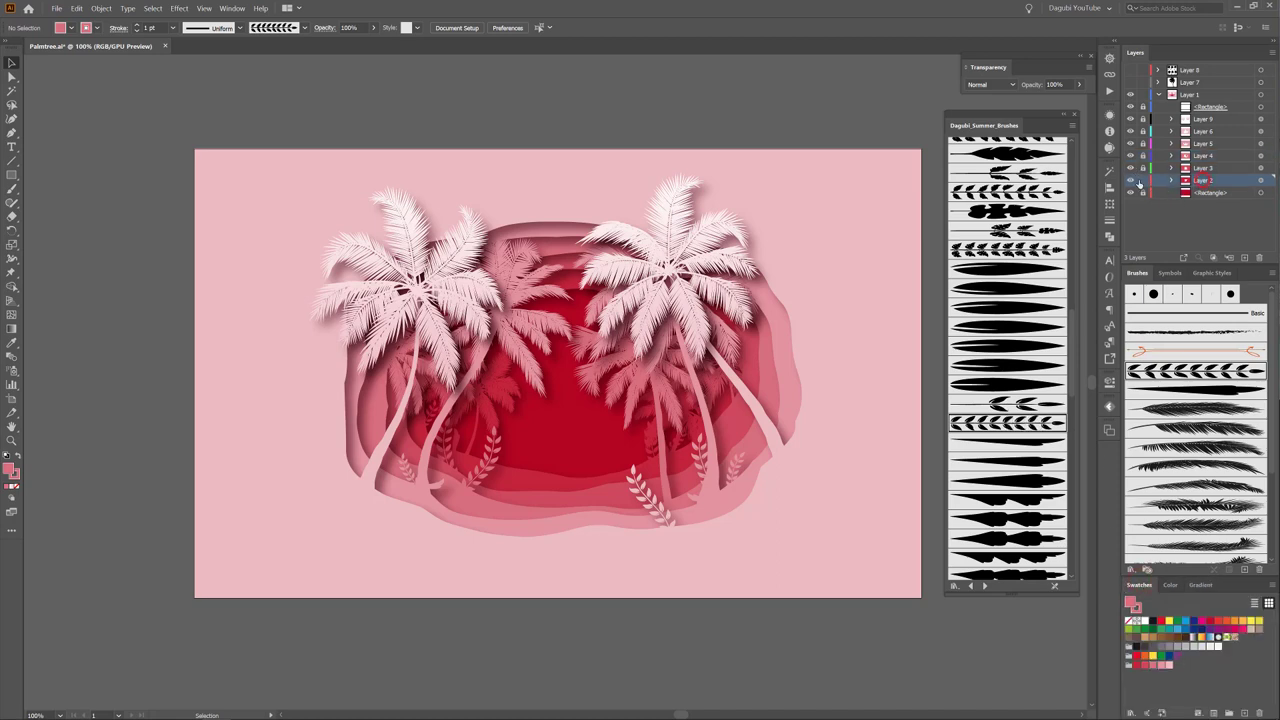
{"action": "left_click", "coordinate": [1137, 665]}
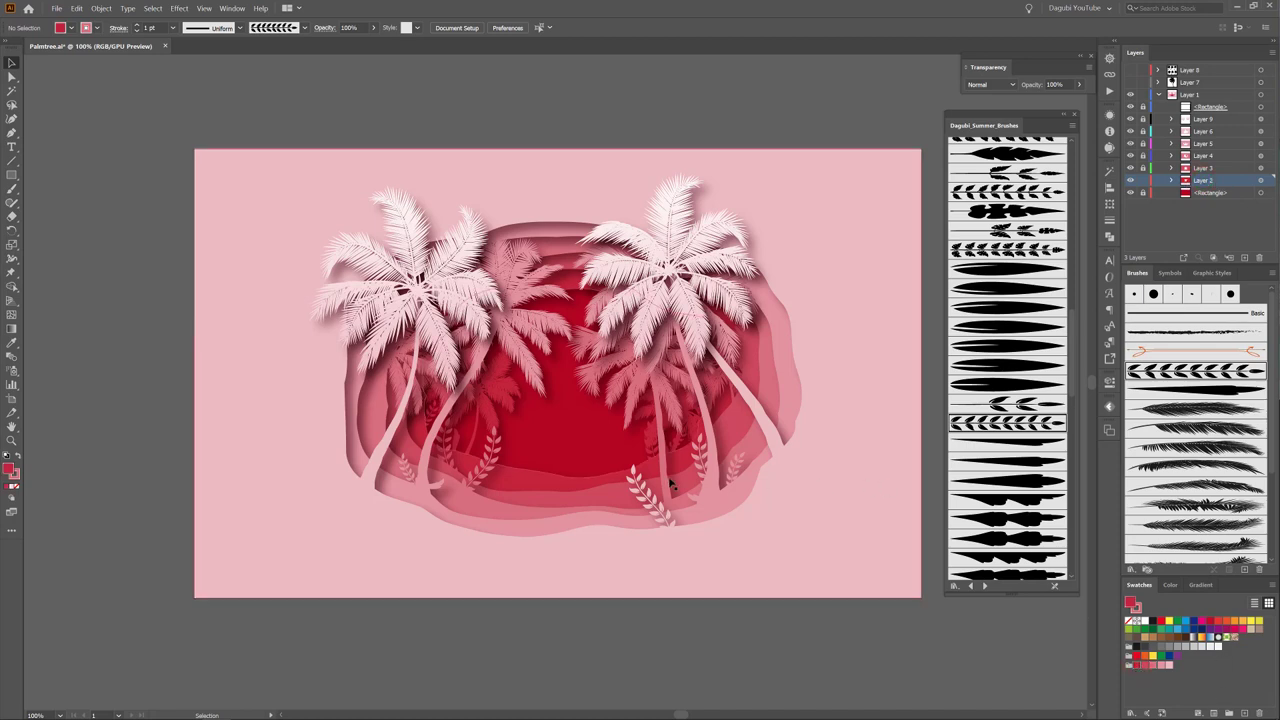
{"action": "left_click", "coordinate": [12, 188]}
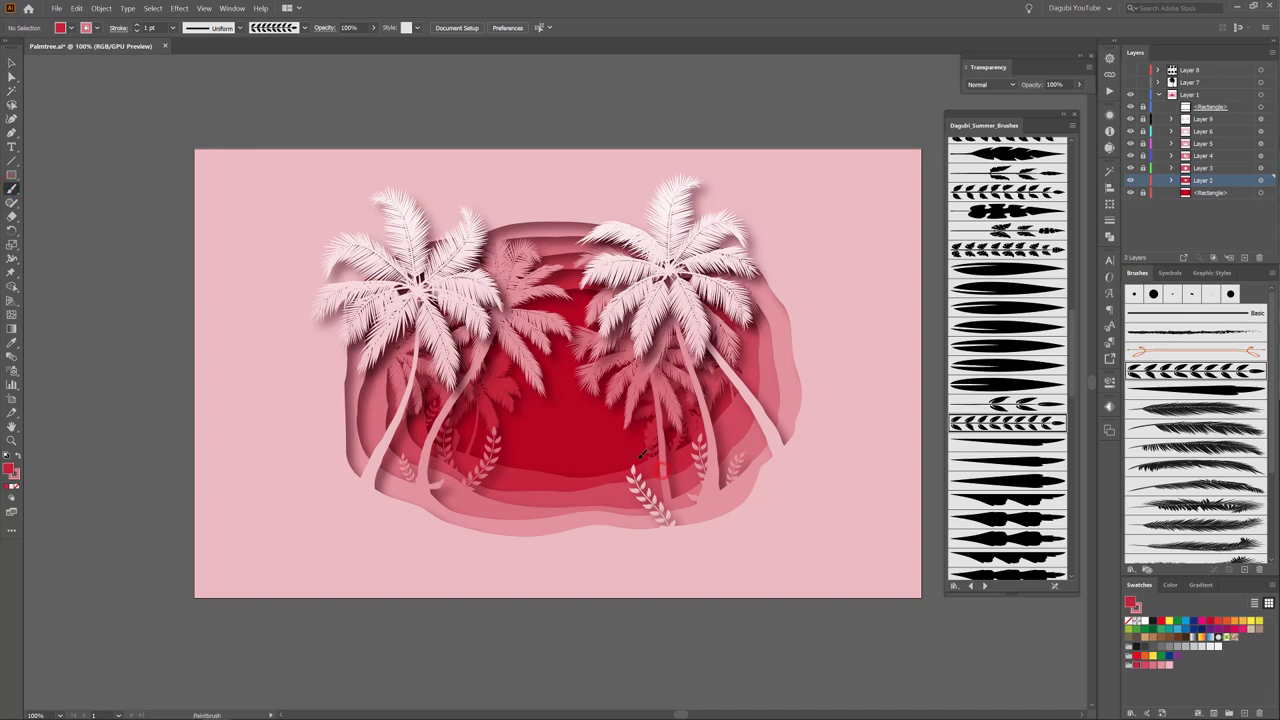
{"action": "left_click_drag", "start_coordinate": [619, 450], "coordinate": [656, 462]}
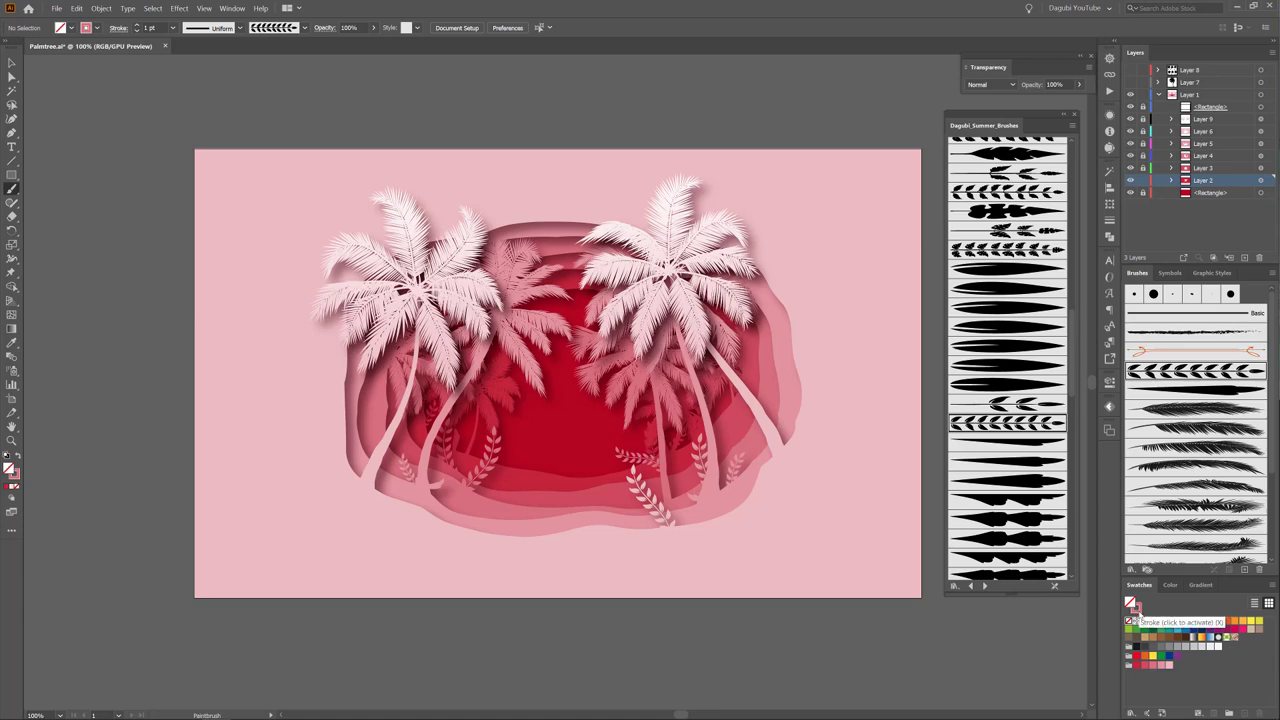
{"action": "key", "text": "v"}
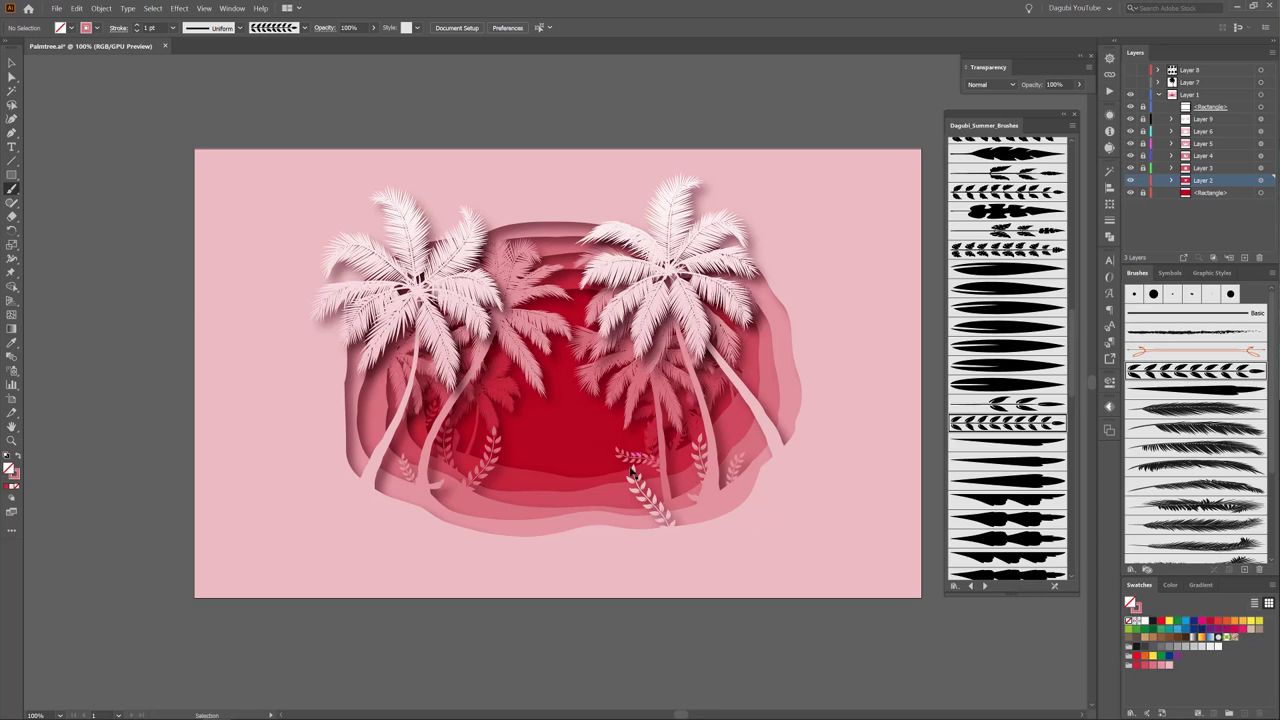
{"action": "left_click", "coordinate": [627, 460]}
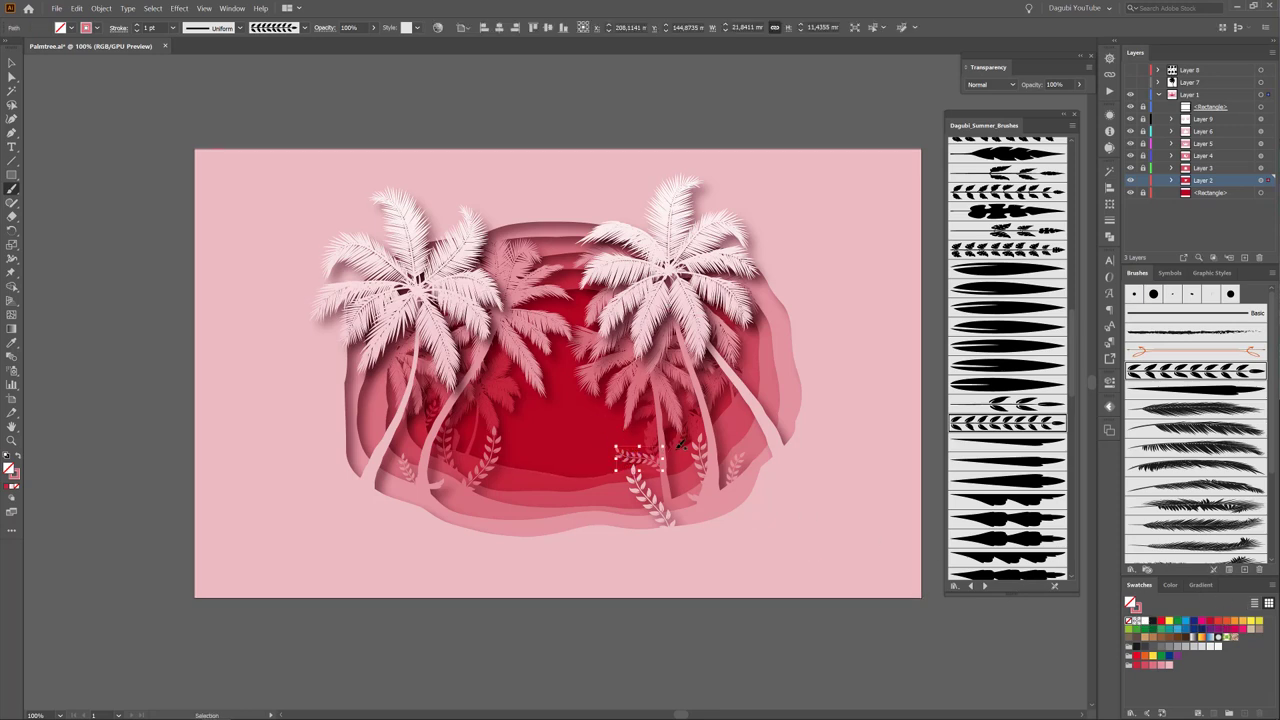
{"action": "key", "text": "Delete"}
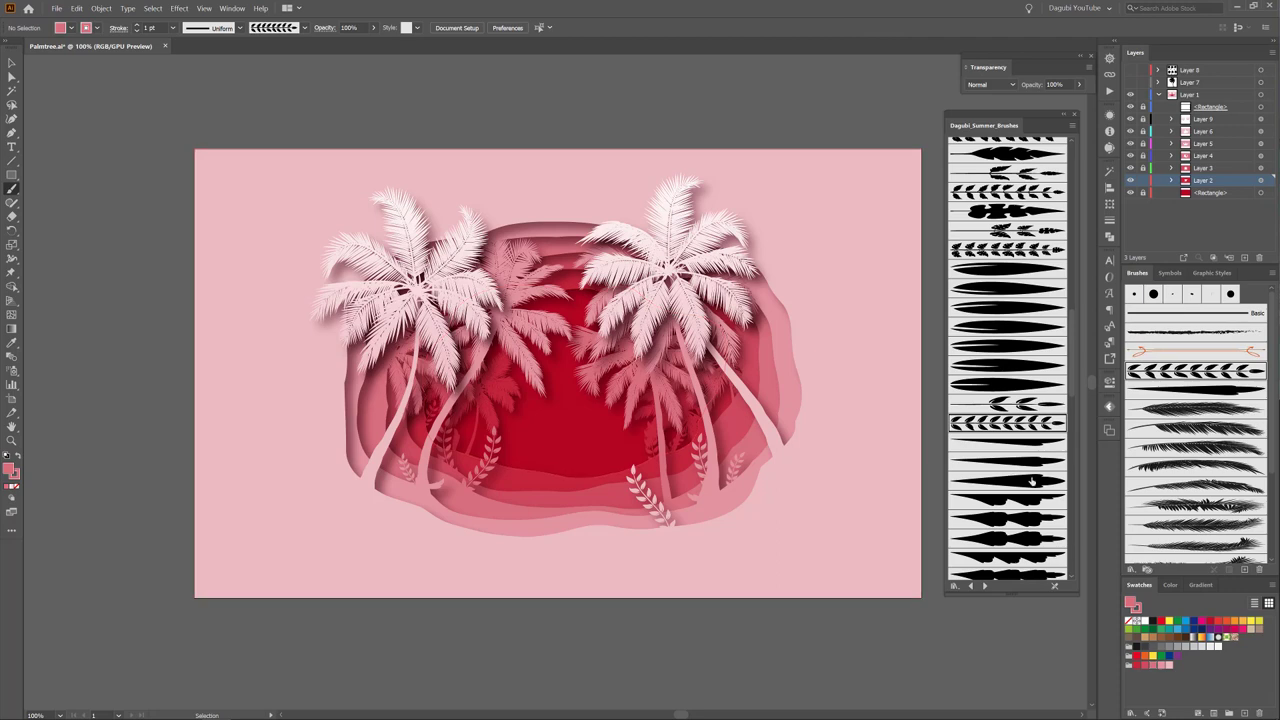
Paint a small red stroke-only sprig by the right palm, then pick another leafy summer brush.
{"action": "key", "text": "b"}
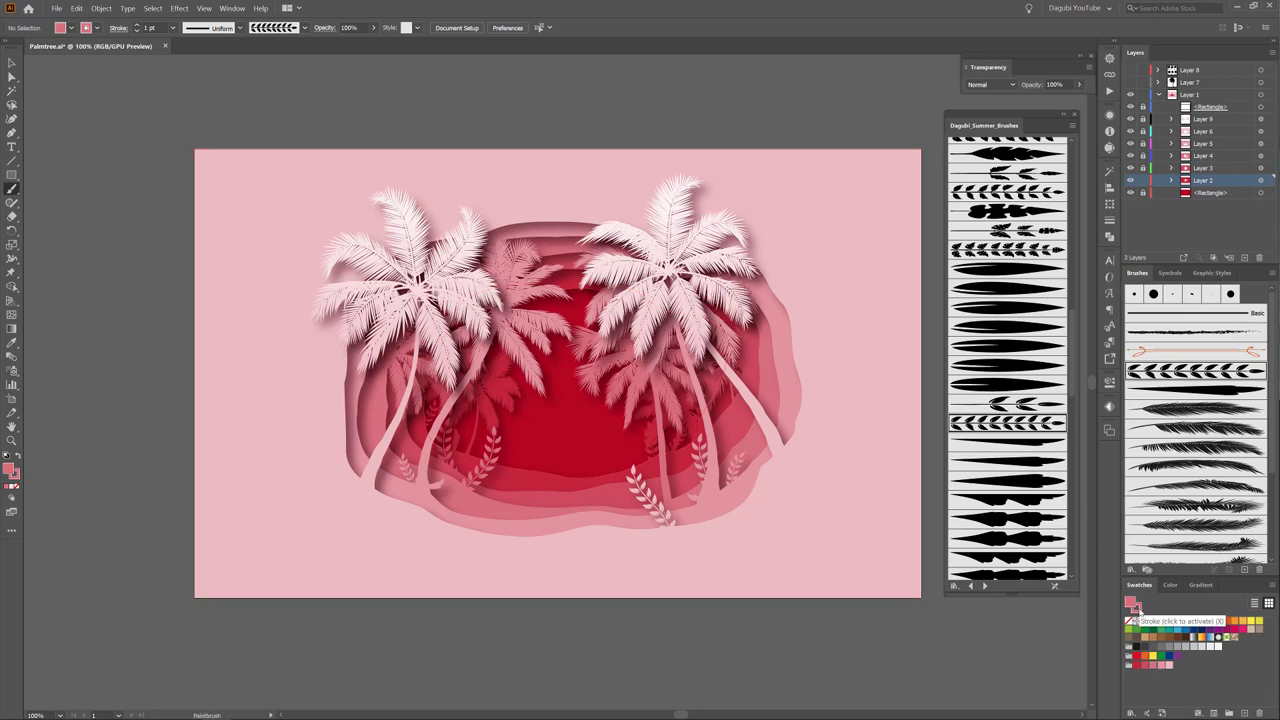
{"action": "left_click", "coordinate": [1134, 606]}
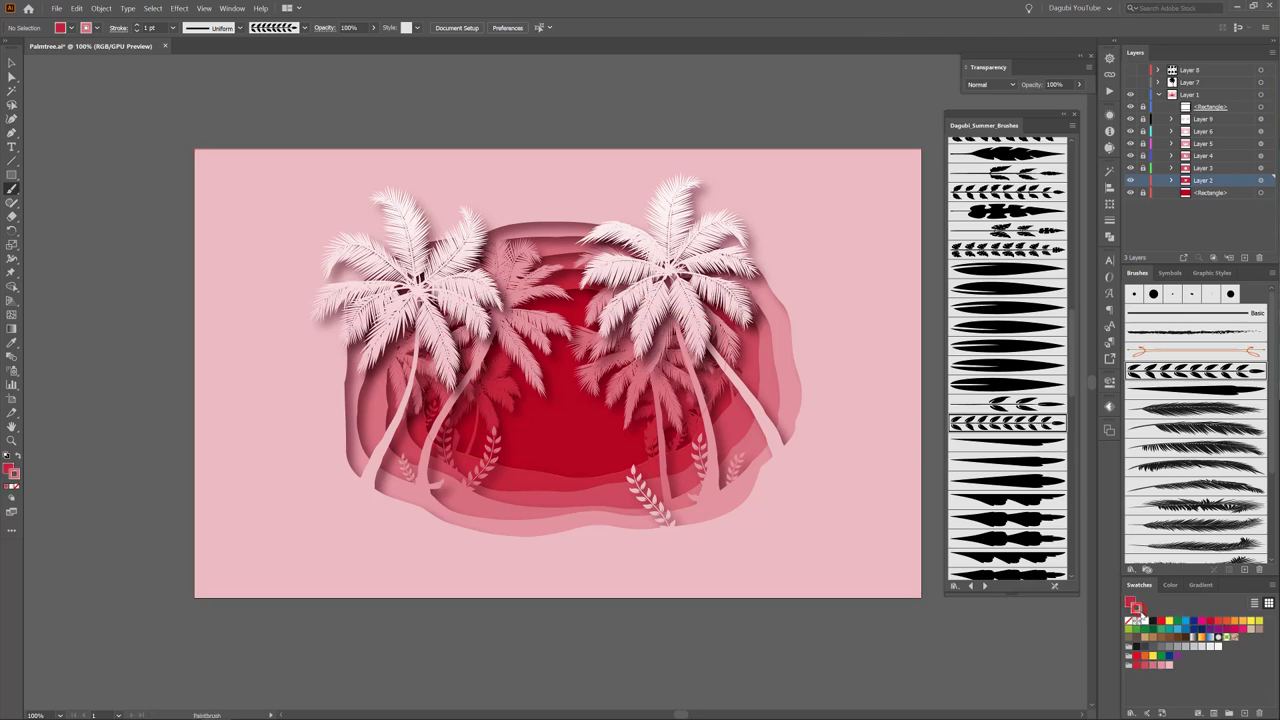
{"action": "key", "text": "x"}
{"action": "left_click", "coordinate": [1135, 668]}
{"action": "key", "text": "slash"}
{"action": "left_click_drag", "start_coordinate": [462, 455], "coordinate": [467, 447]}
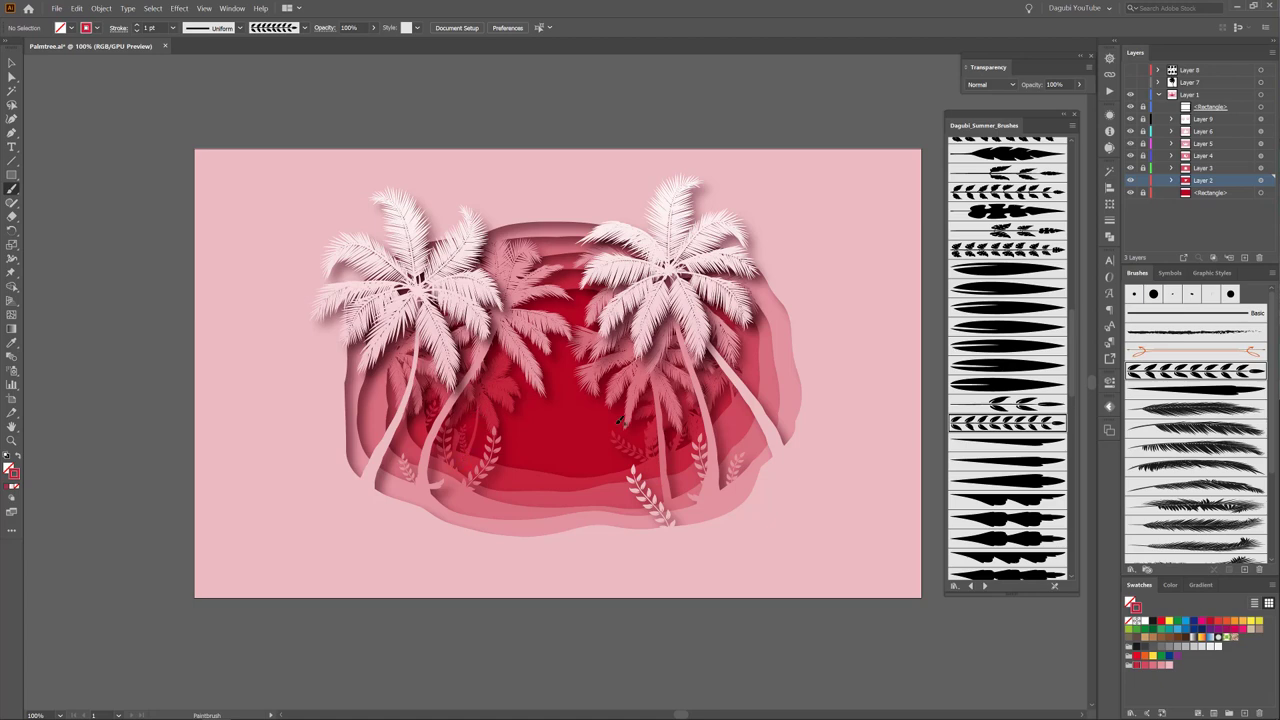
{"action": "left_click", "coordinate": [1018, 404]}
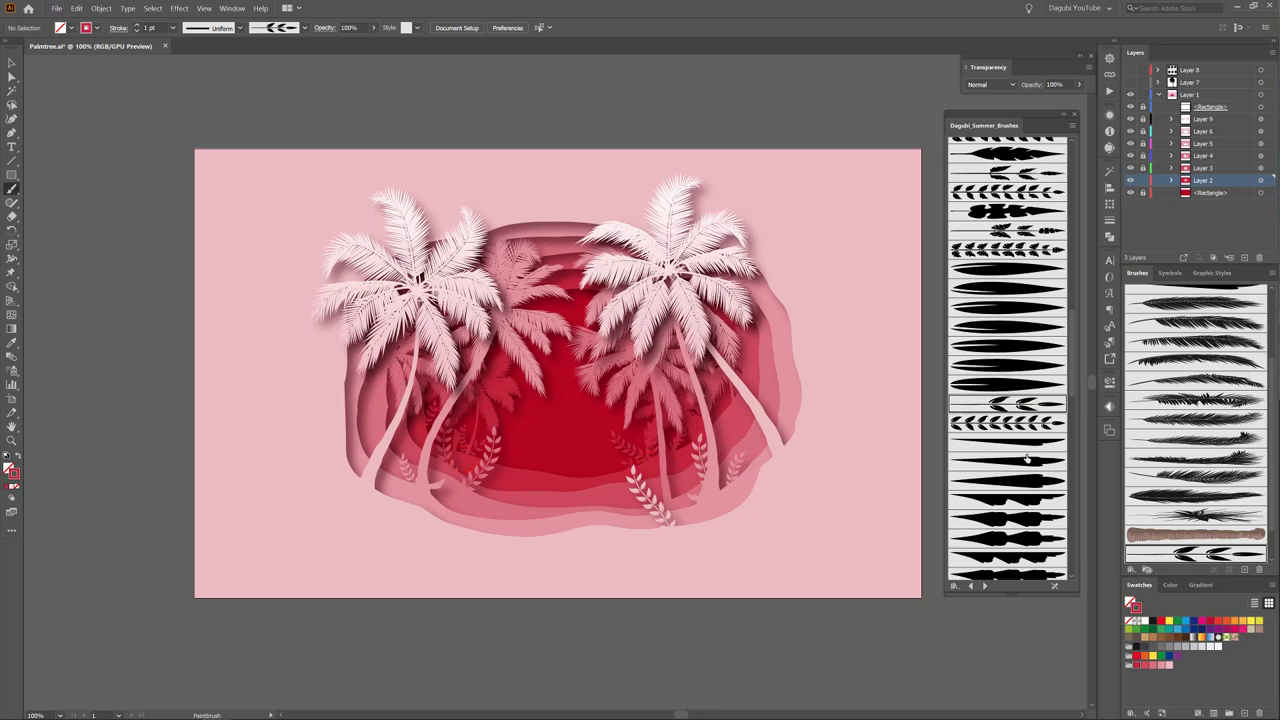
Add two more summer library brushes, set stroke weight to 0.25 pt, and lock Layer 2.
{"action": "left_click", "coordinate": [1020, 502]}
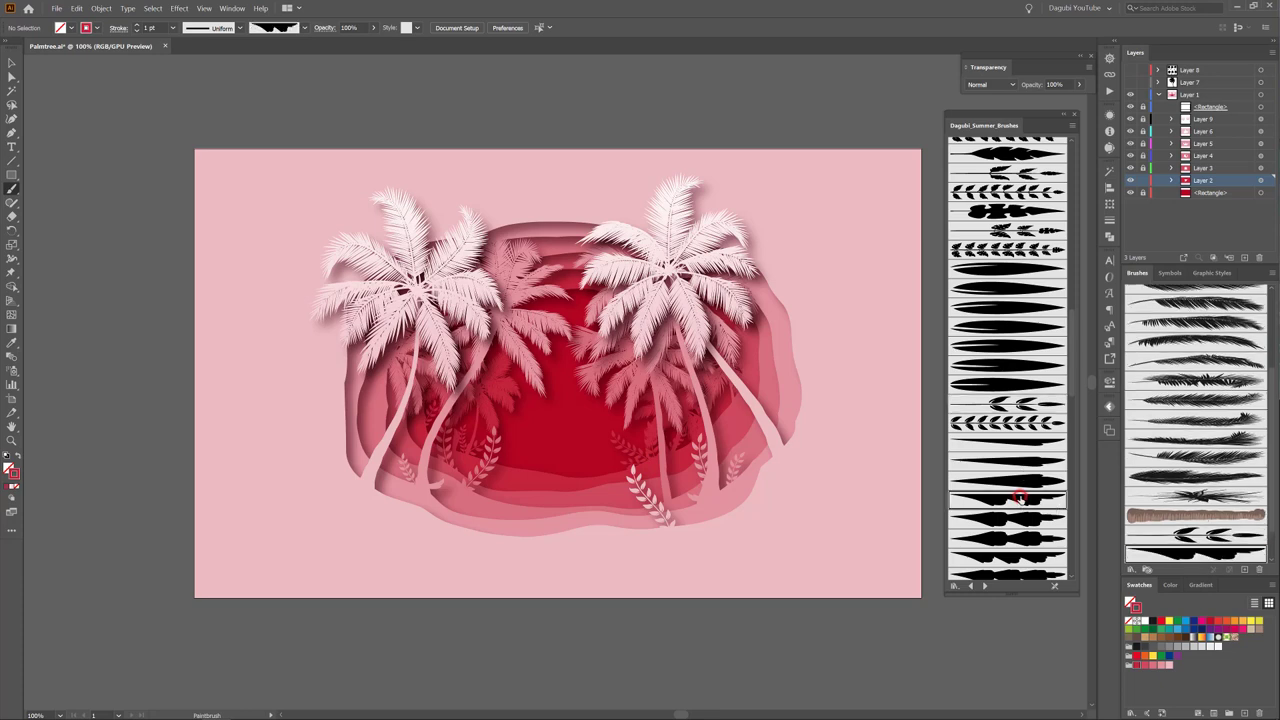
{"action": "left_click", "coordinate": [1021, 518]}
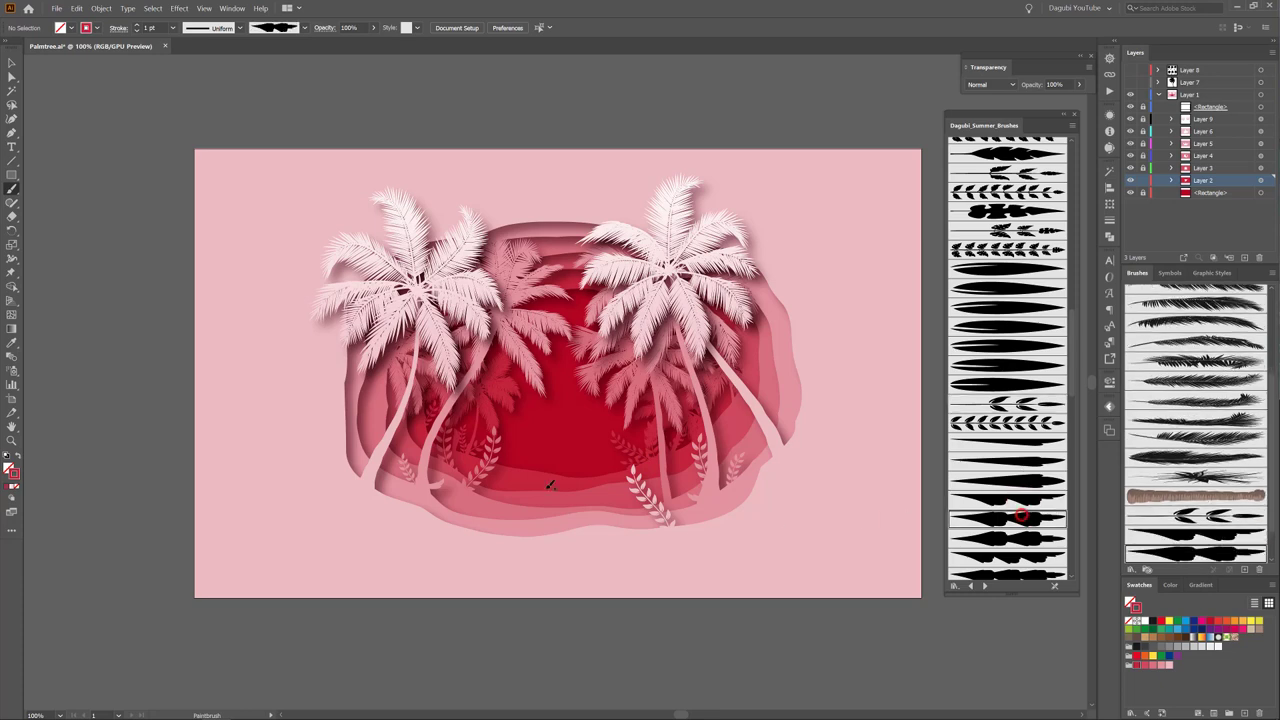
{"action": "left_click", "coordinate": [136, 31]}
{"action": "left_click", "coordinate": [136, 31]}
{"action": "left_click", "coordinate": [1143, 180]}
On Layer 3, paint leaf brush sprigs beside the left palm trunk and along the bottom edge.
{"action": "left_click", "coordinate": [1234, 170]}
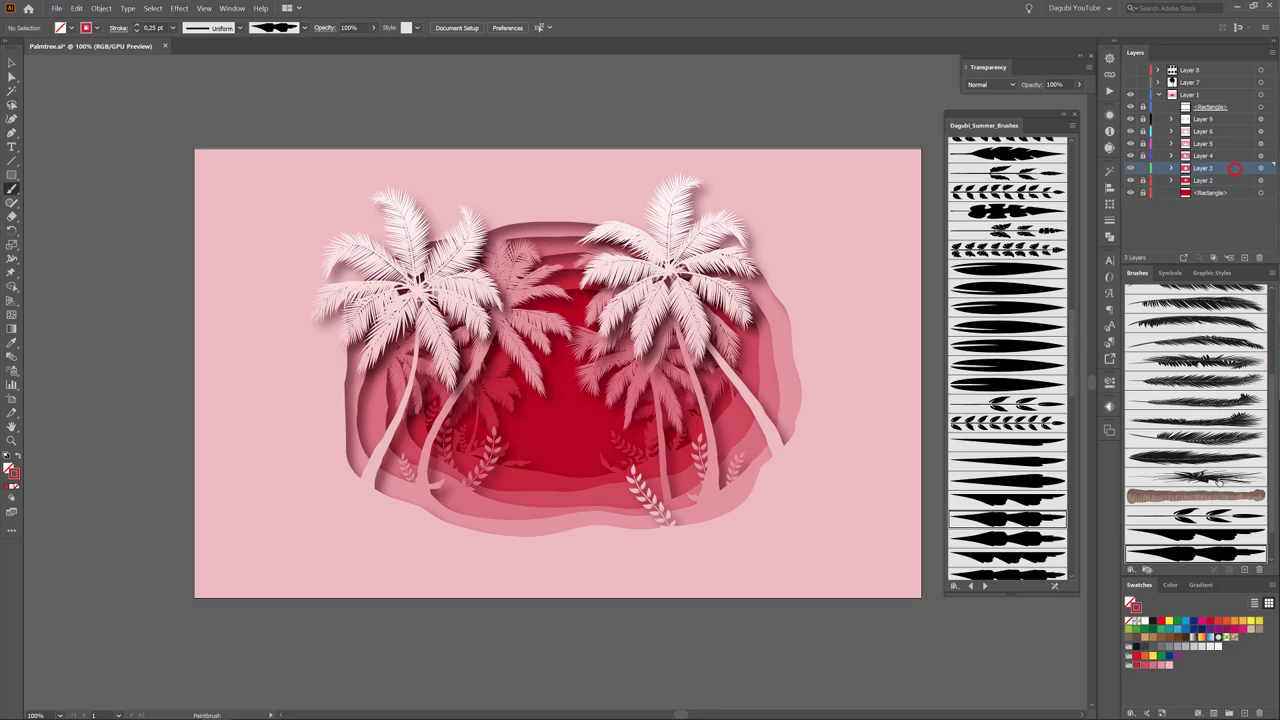
{"action": "scroll", "coordinate": [1207, 404], "scroll_direction": "up", "scroll_amount": 3}
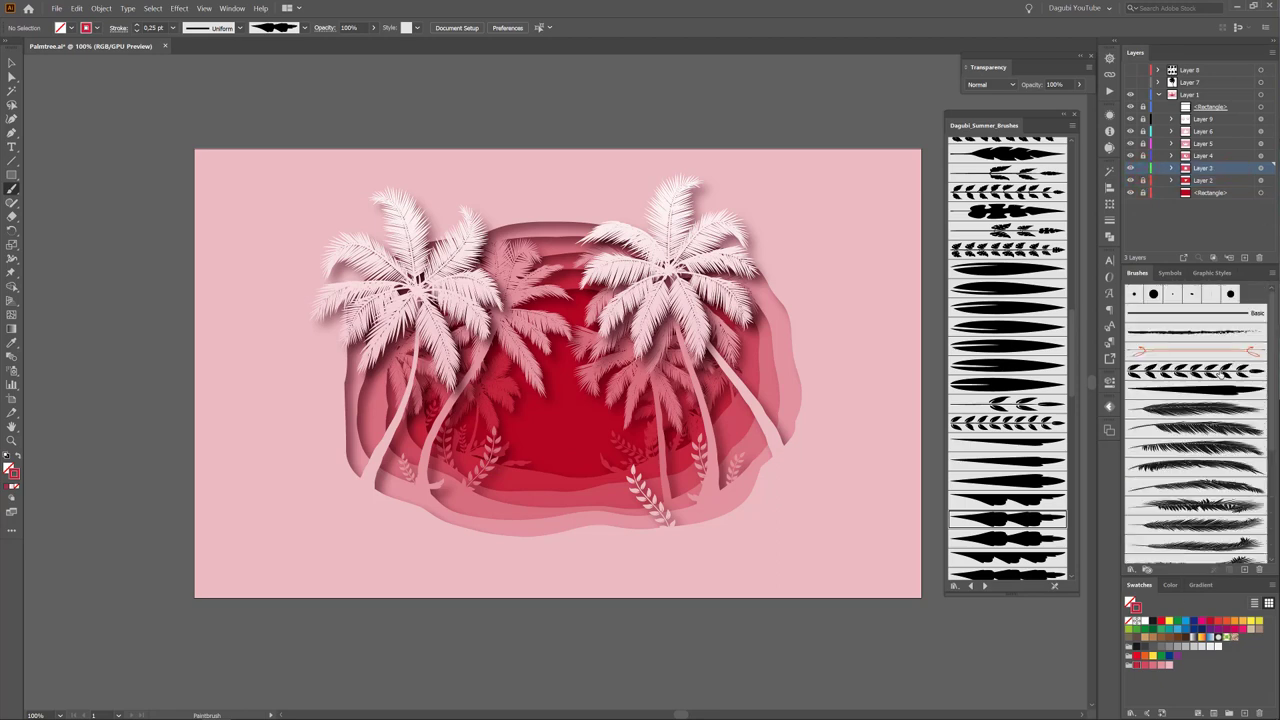
{"action": "left_click", "coordinate": [1218, 371]}
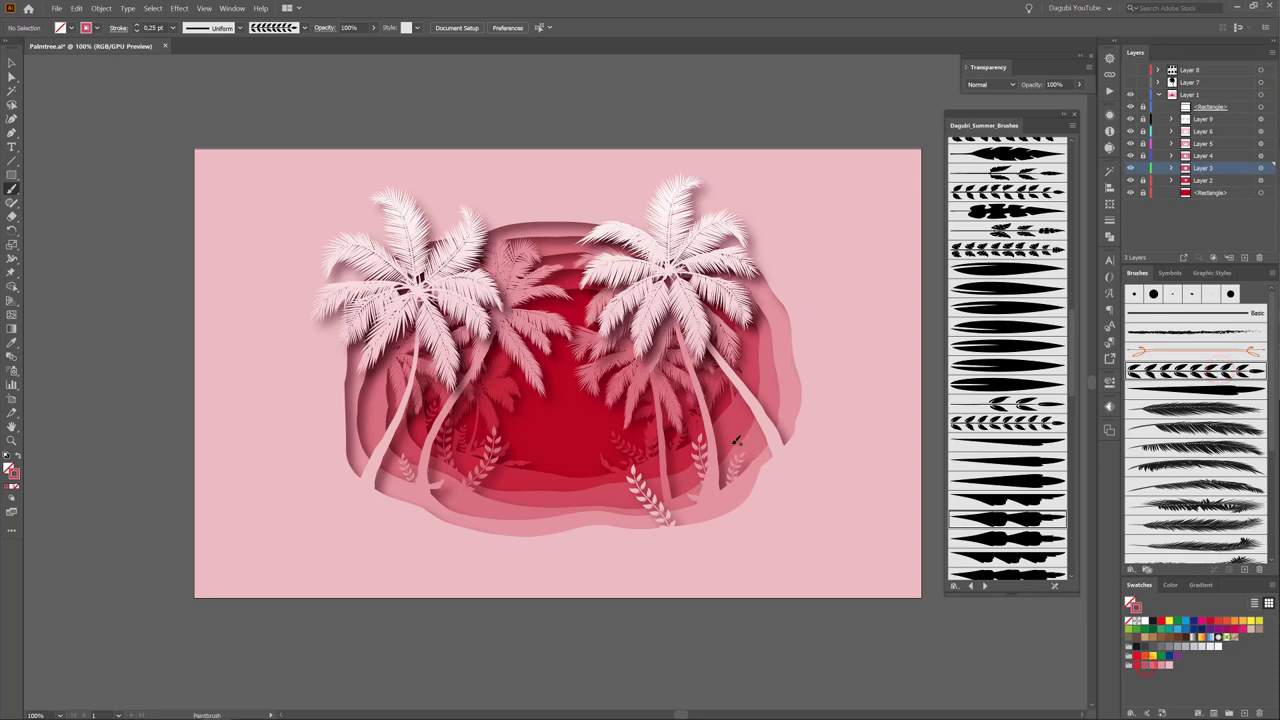
{"action": "key", "text": "v"}
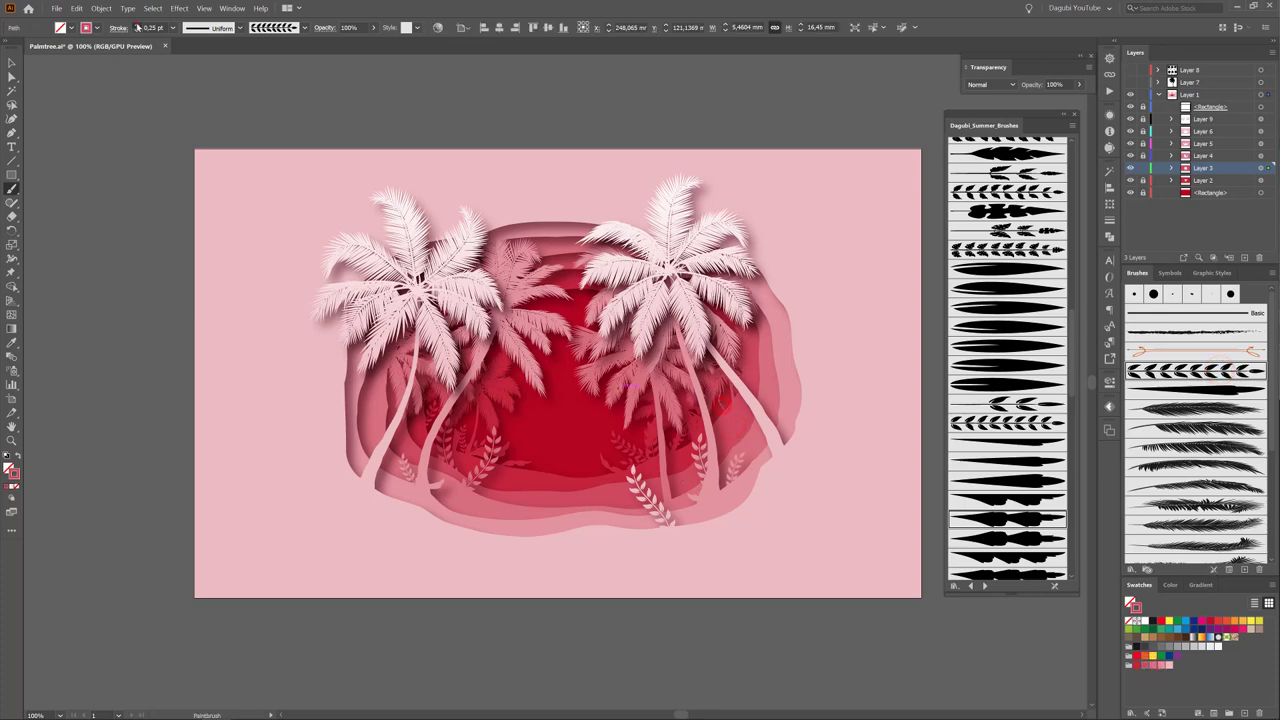
{"action": "key", "text": "b"}
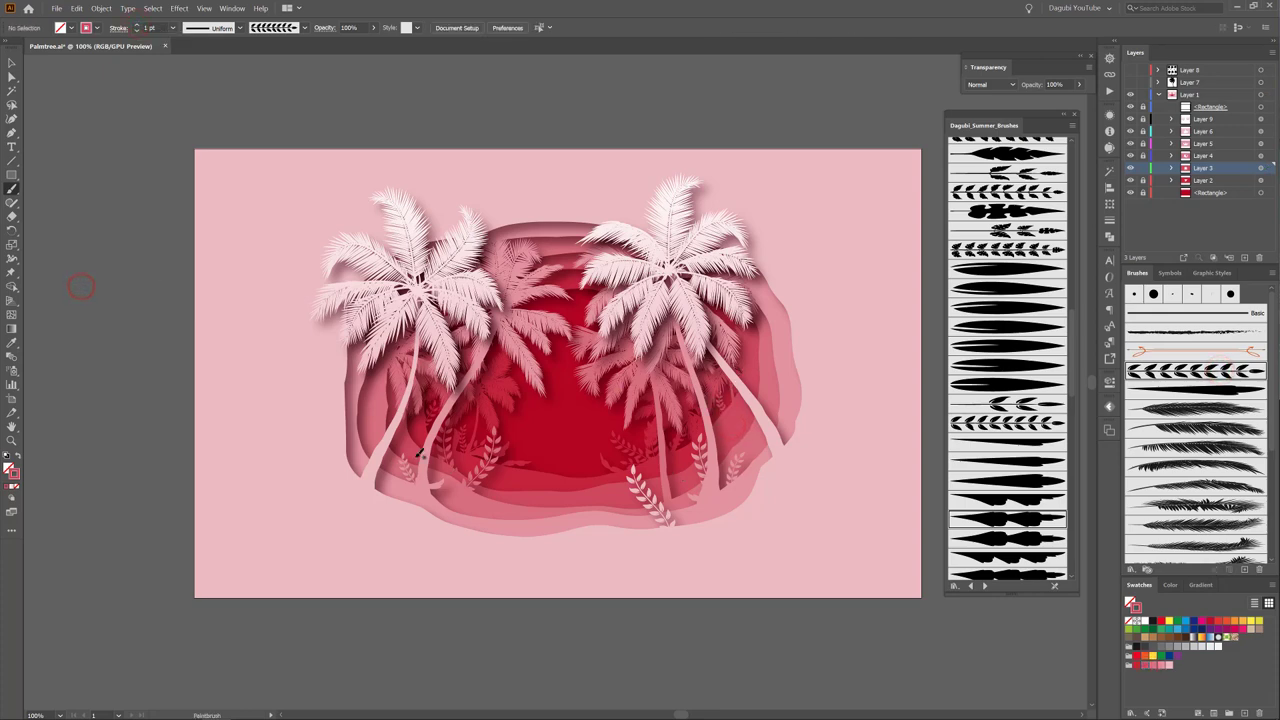
{"action": "left_click_drag", "start_coordinate": [412, 458], "coordinate": [436, 398]}
{"action": "mouse_move", "coordinate": [451, 471]}
{"action": "left_mouse_down"}
{"action": "mouse_move", "coordinate": [485, 448]}
{"action": "mouse_move", "coordinate": [656, 481]}
{"action": "left_mouse_up"}
{"action": "left_click", "coordinate": [1033, 522]}
{"action": "left_click", "coordinate": [137, 30]}
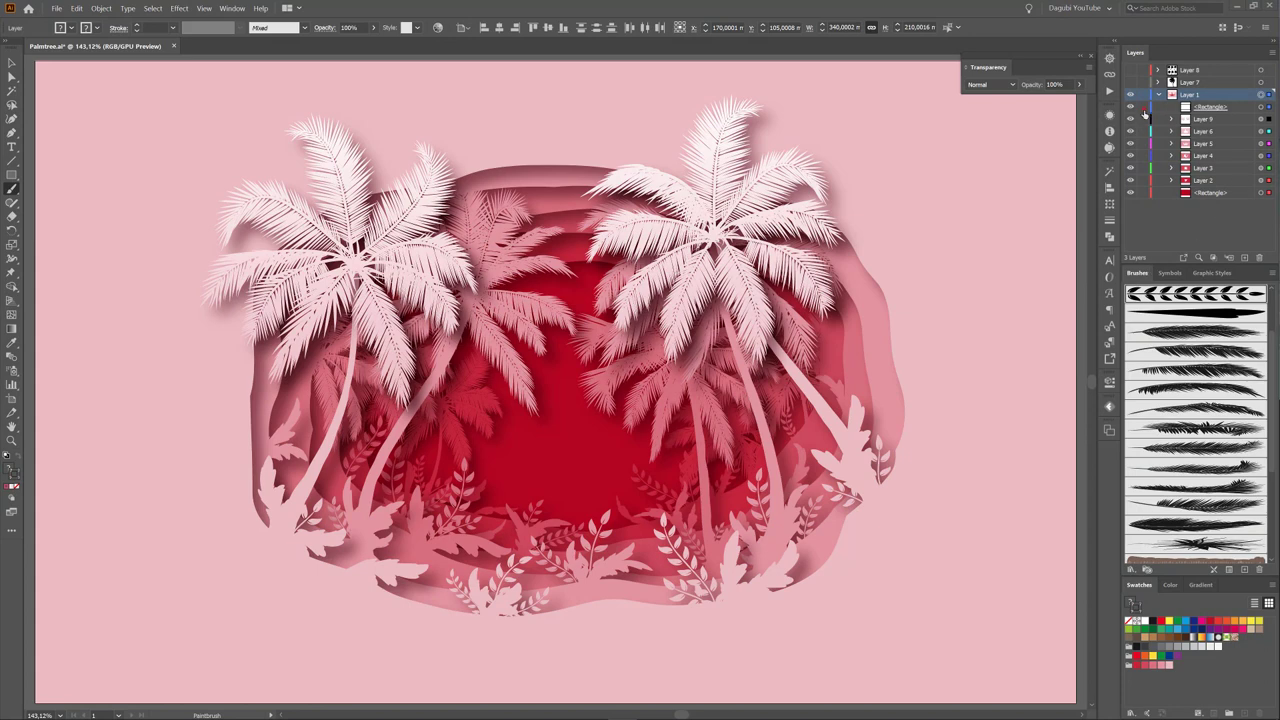
Briefly lock and unlock the lower layers, then target Layer 1 to select all its artwork.
{"action": "left_click_drag", "start_coordinate": [1144, 108], "coordinate": [1141, 157]}
{"action": "left_click_drag", "start_coordinate": [1143, 106], "coordinate": [1144, 175]}
{"action": "left_click", "coordinate": [1261, 94]}
{"action": "left_click", "coordinate": [76, 9]}
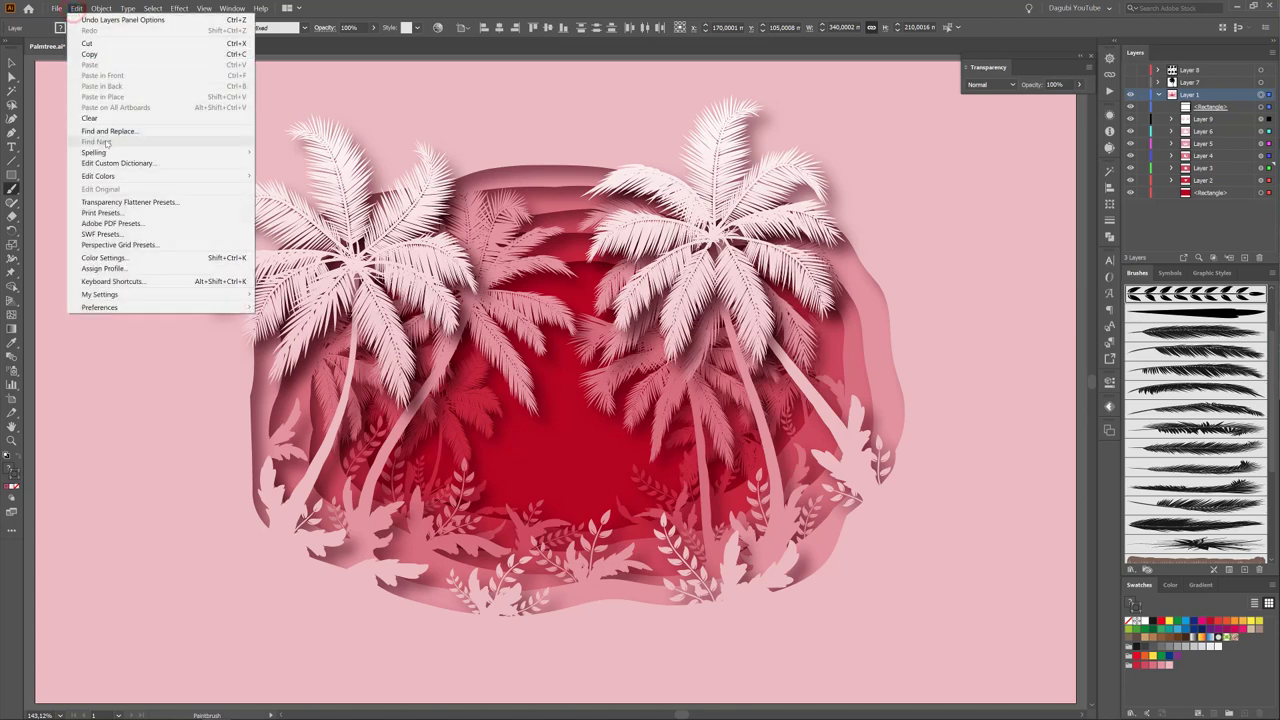
{"action": "mouse_move", "coordinate": [98, 176]}
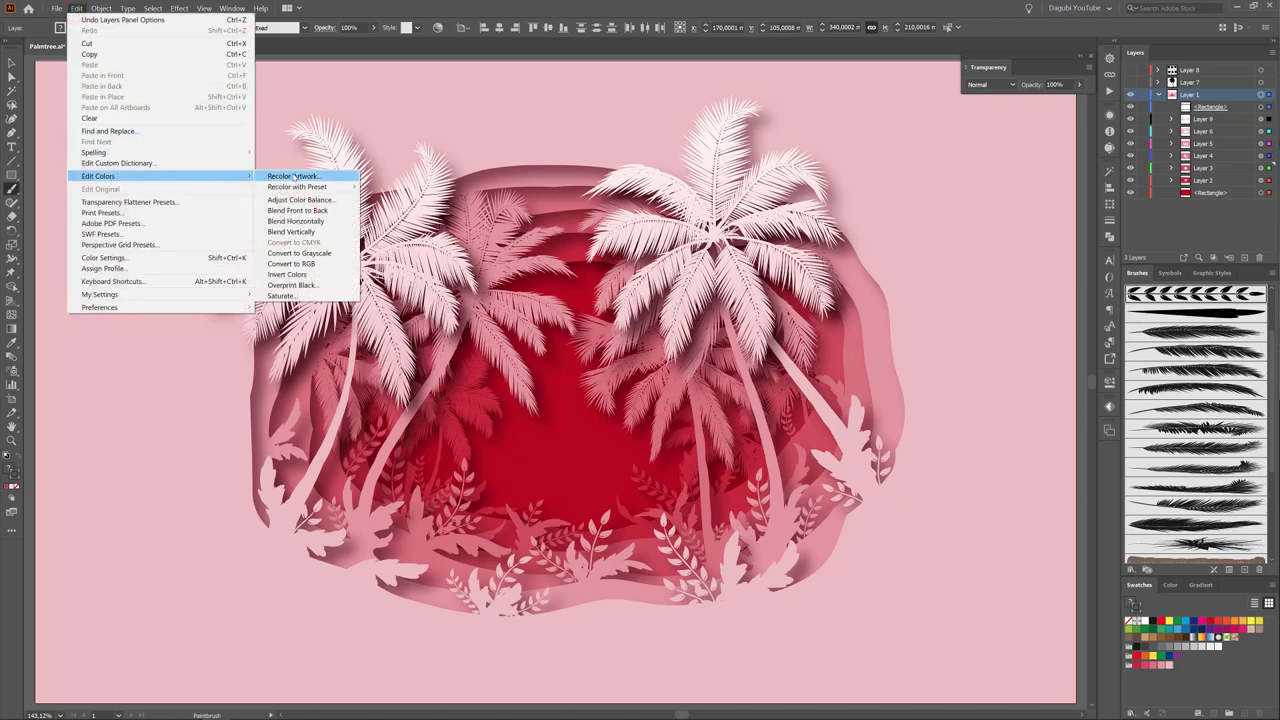
Open Recolor Artwork on the Edit colour wheel with harmony colours linked.
{"action": "left_click", "coordinate": [303, 176]}
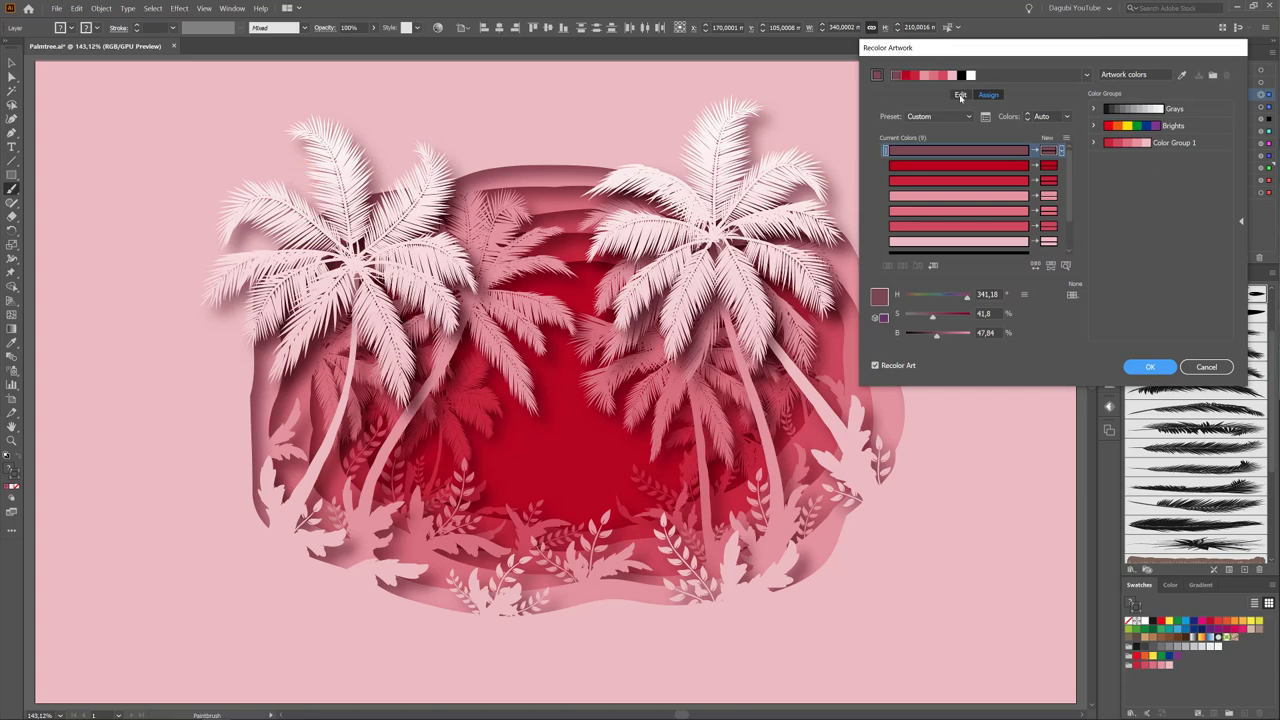
{"action": "left_click", "coordinate": [961, 95]}
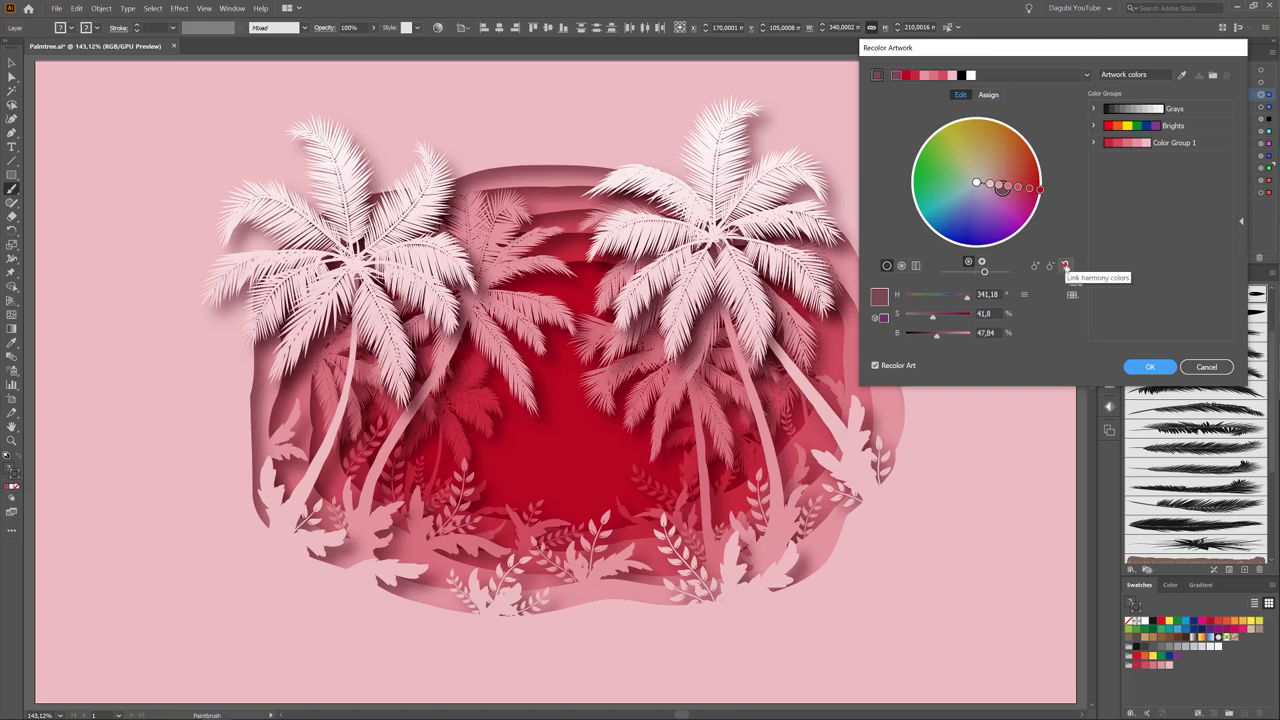
{"action": "left_click", "coordinate": [1064, 265]}
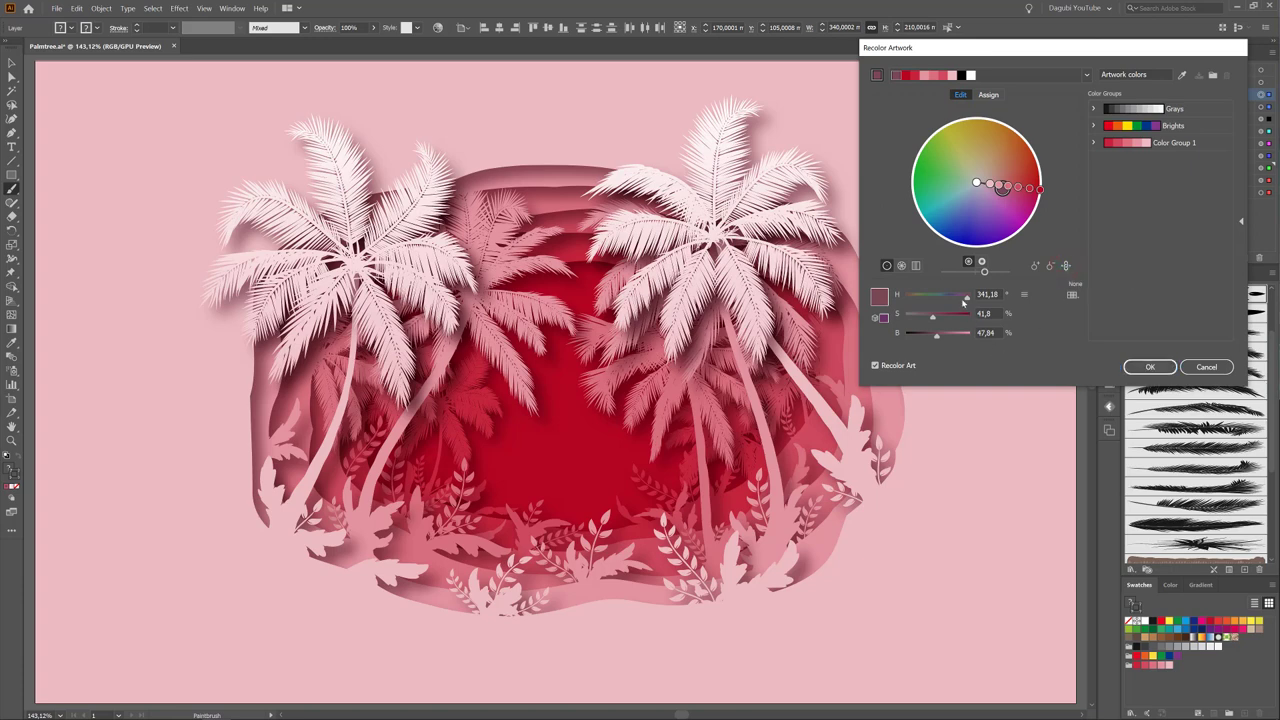
Shift the linked hues through purple and other colour schemes, then back toward red.
{"action": "left_click_drag", "start_coordinate": [967, 300], "coordinate": [956, 303]}
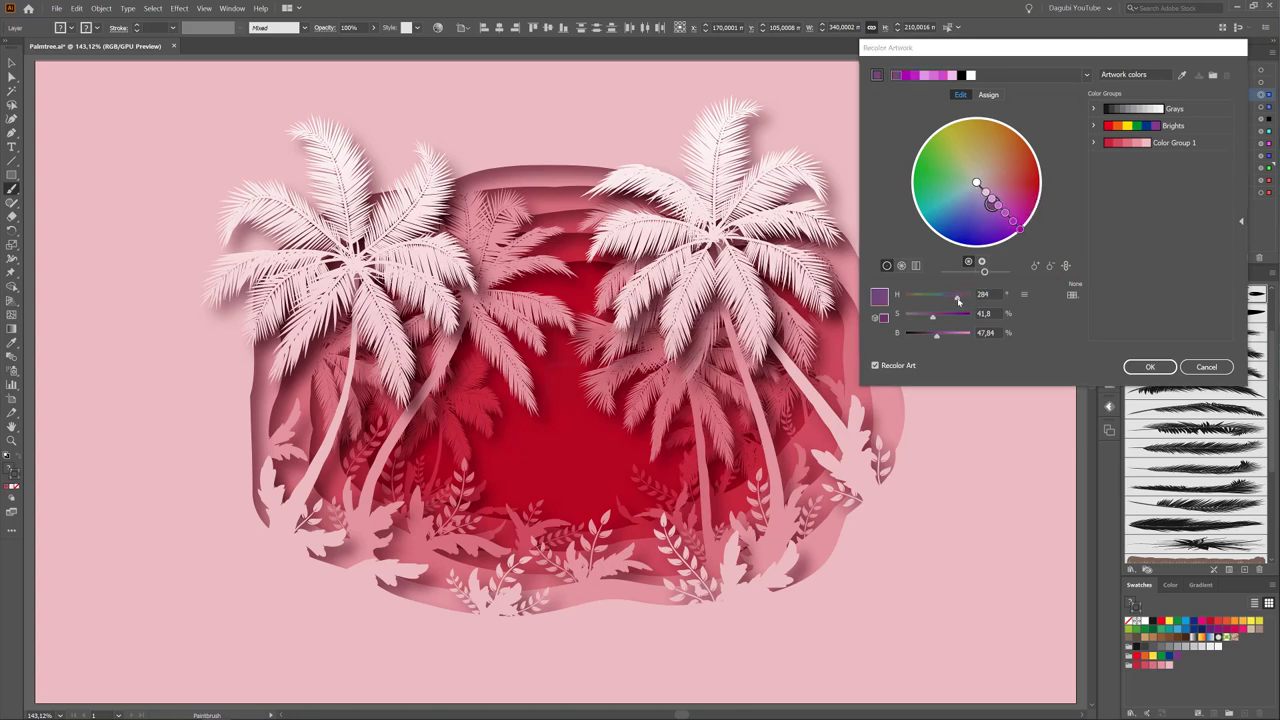
{"action": "left_click_drag", "start_coordinate": [957, 302], "coordinate": [914, 299]}
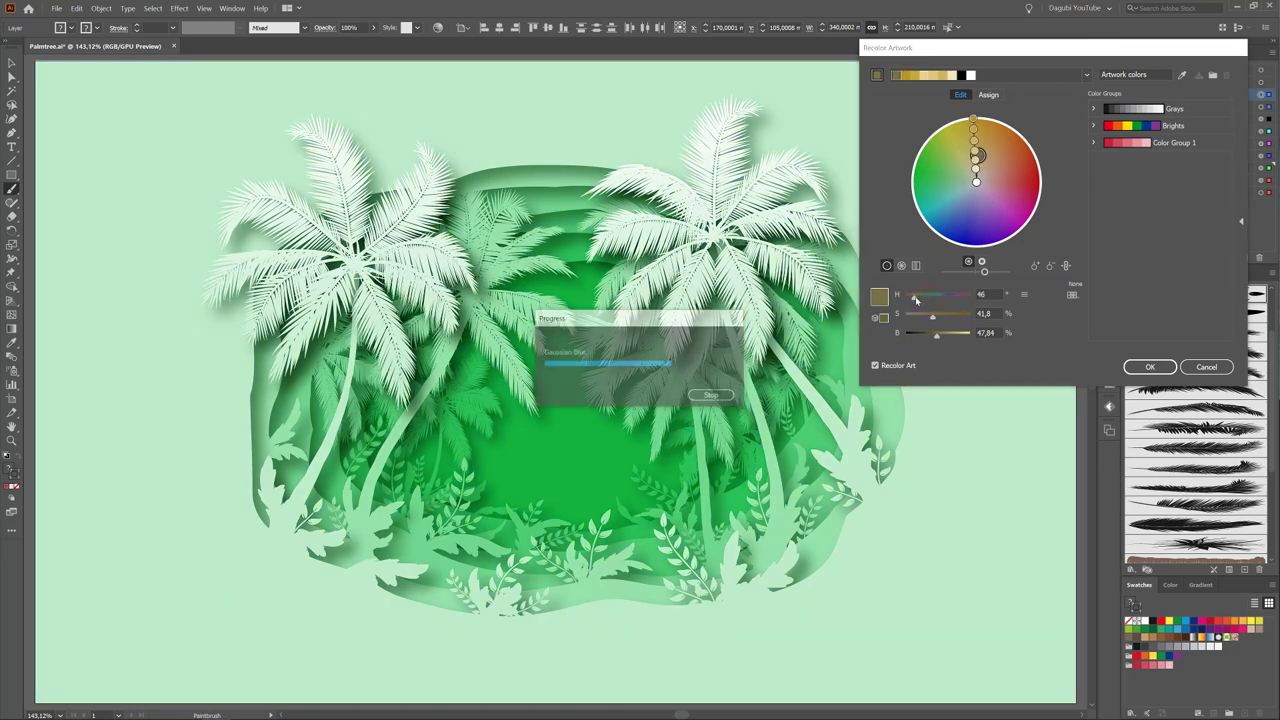
{"action": "left_click_drag", "start_coordinate": [914, 299], "coordinate": [906, 300]}
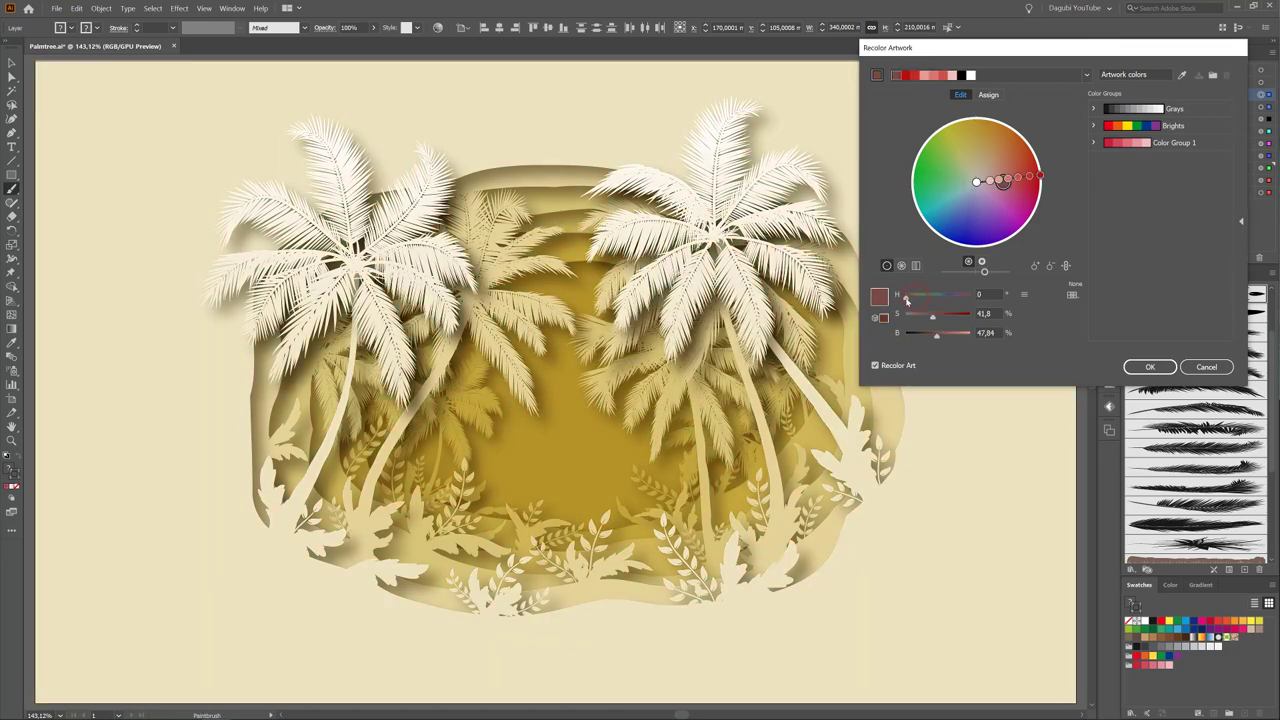